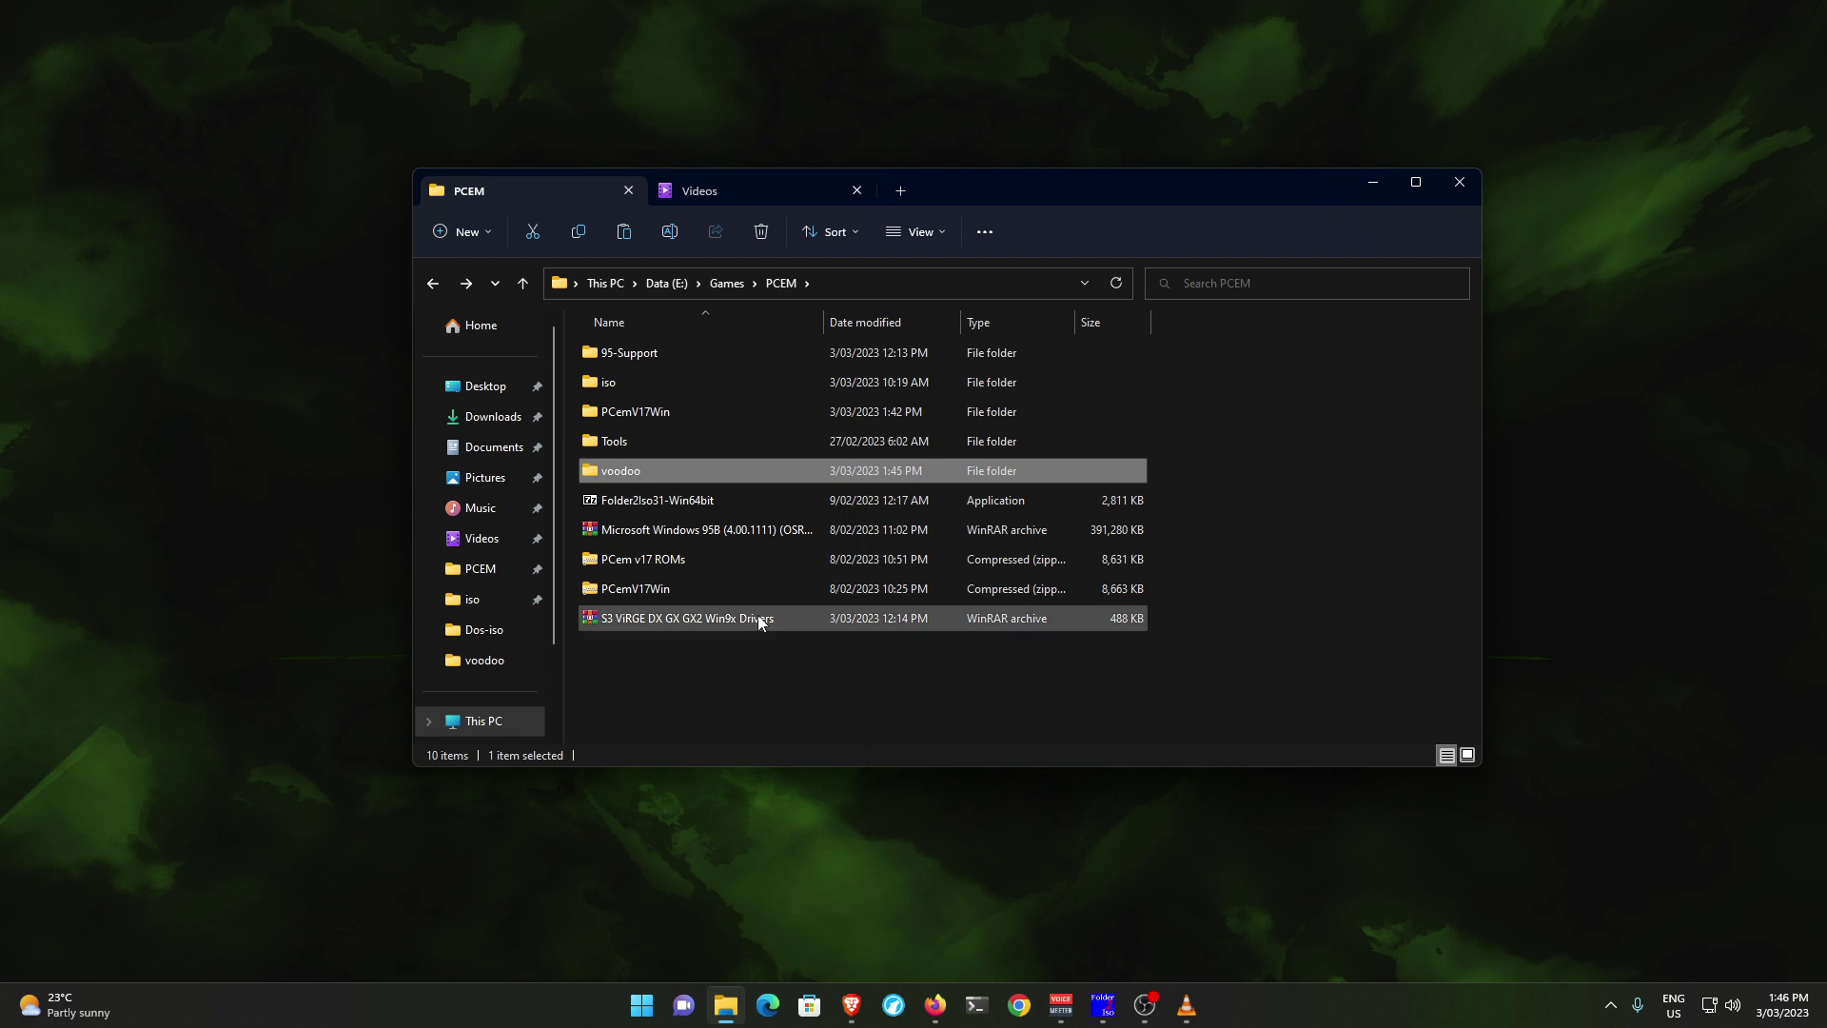
- Browse the PCEM folder's archives, peeking into the voodoo folder's v2-w9x-3.01.01 driver
click(704, 590)
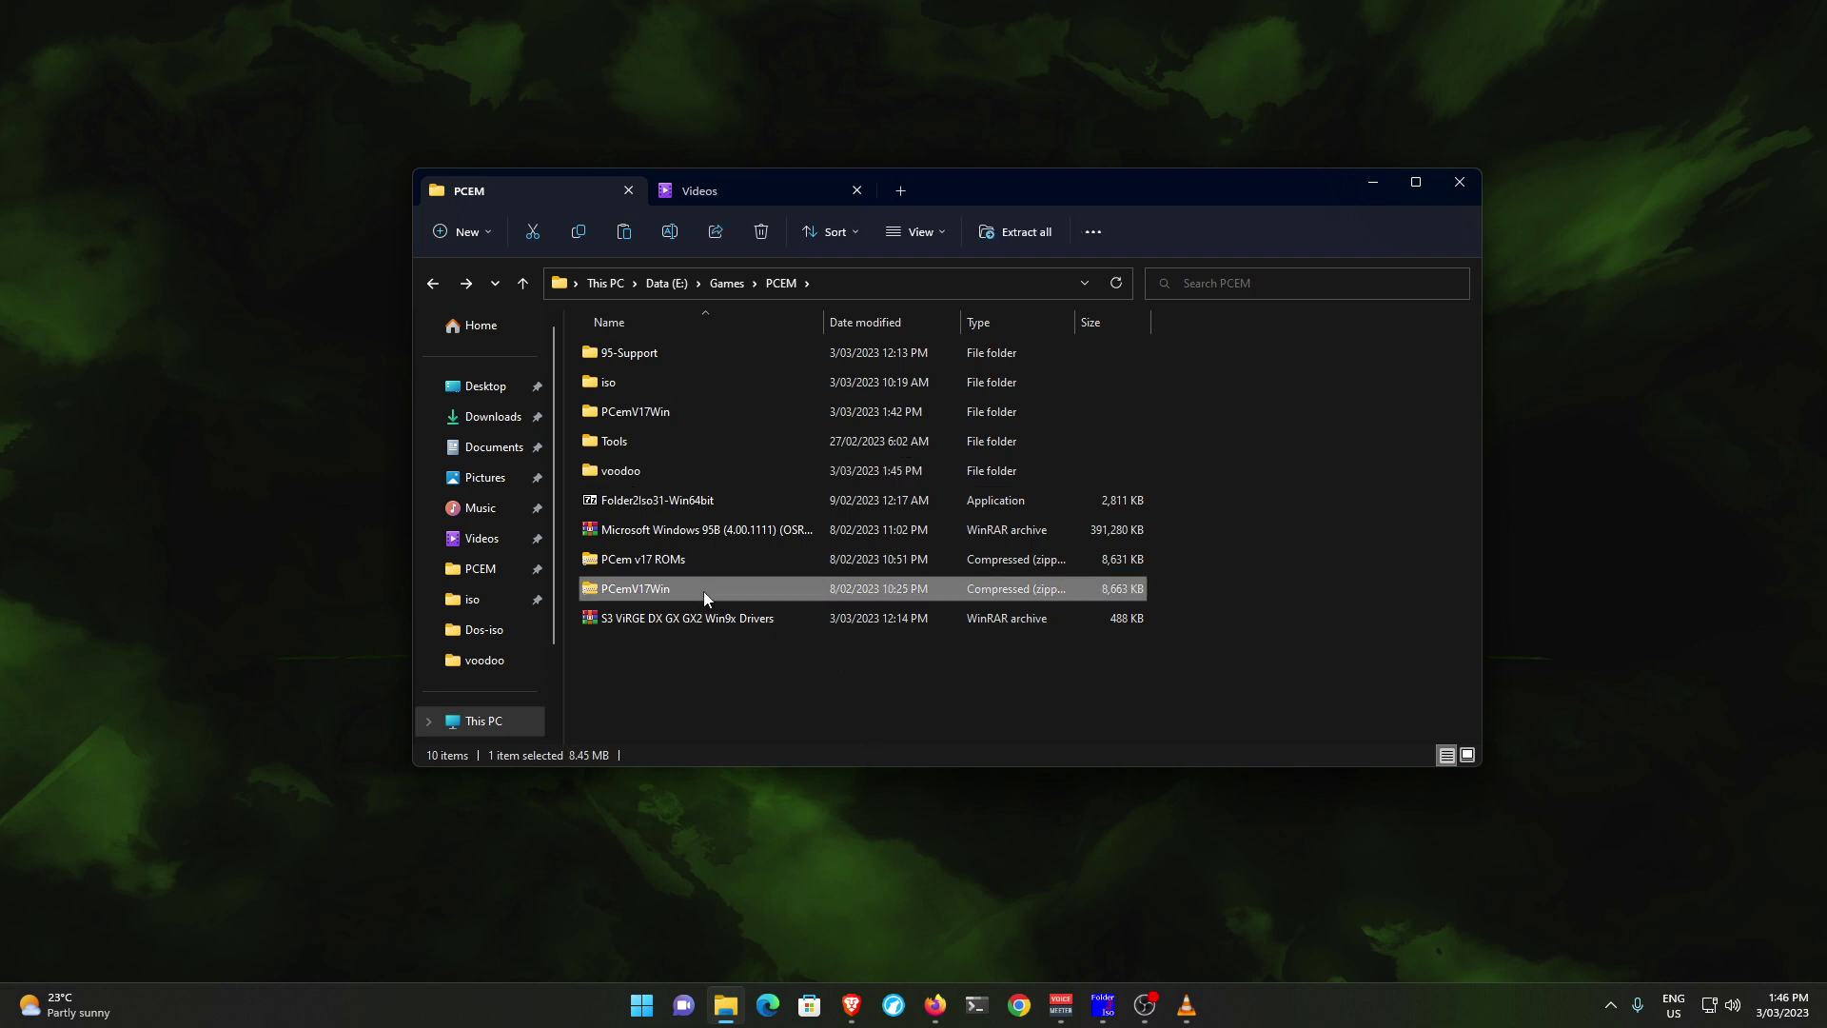
click(672, 560)
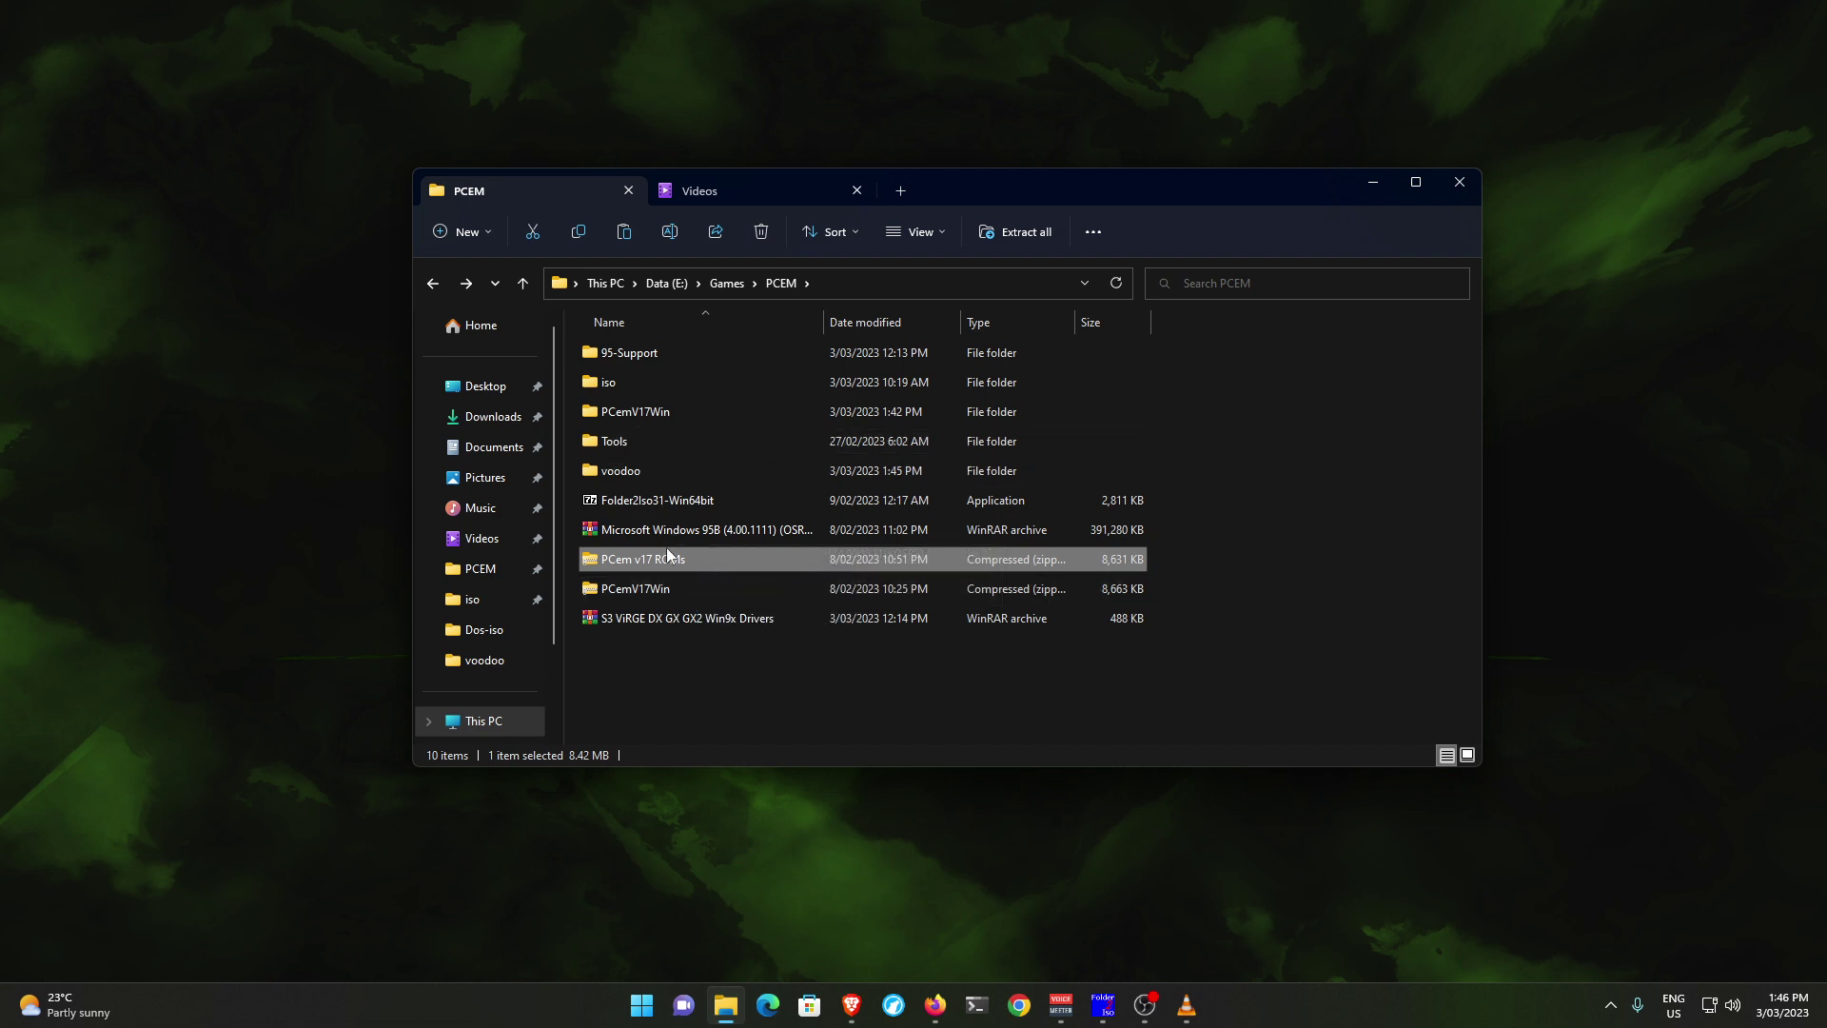
click(644, 616)
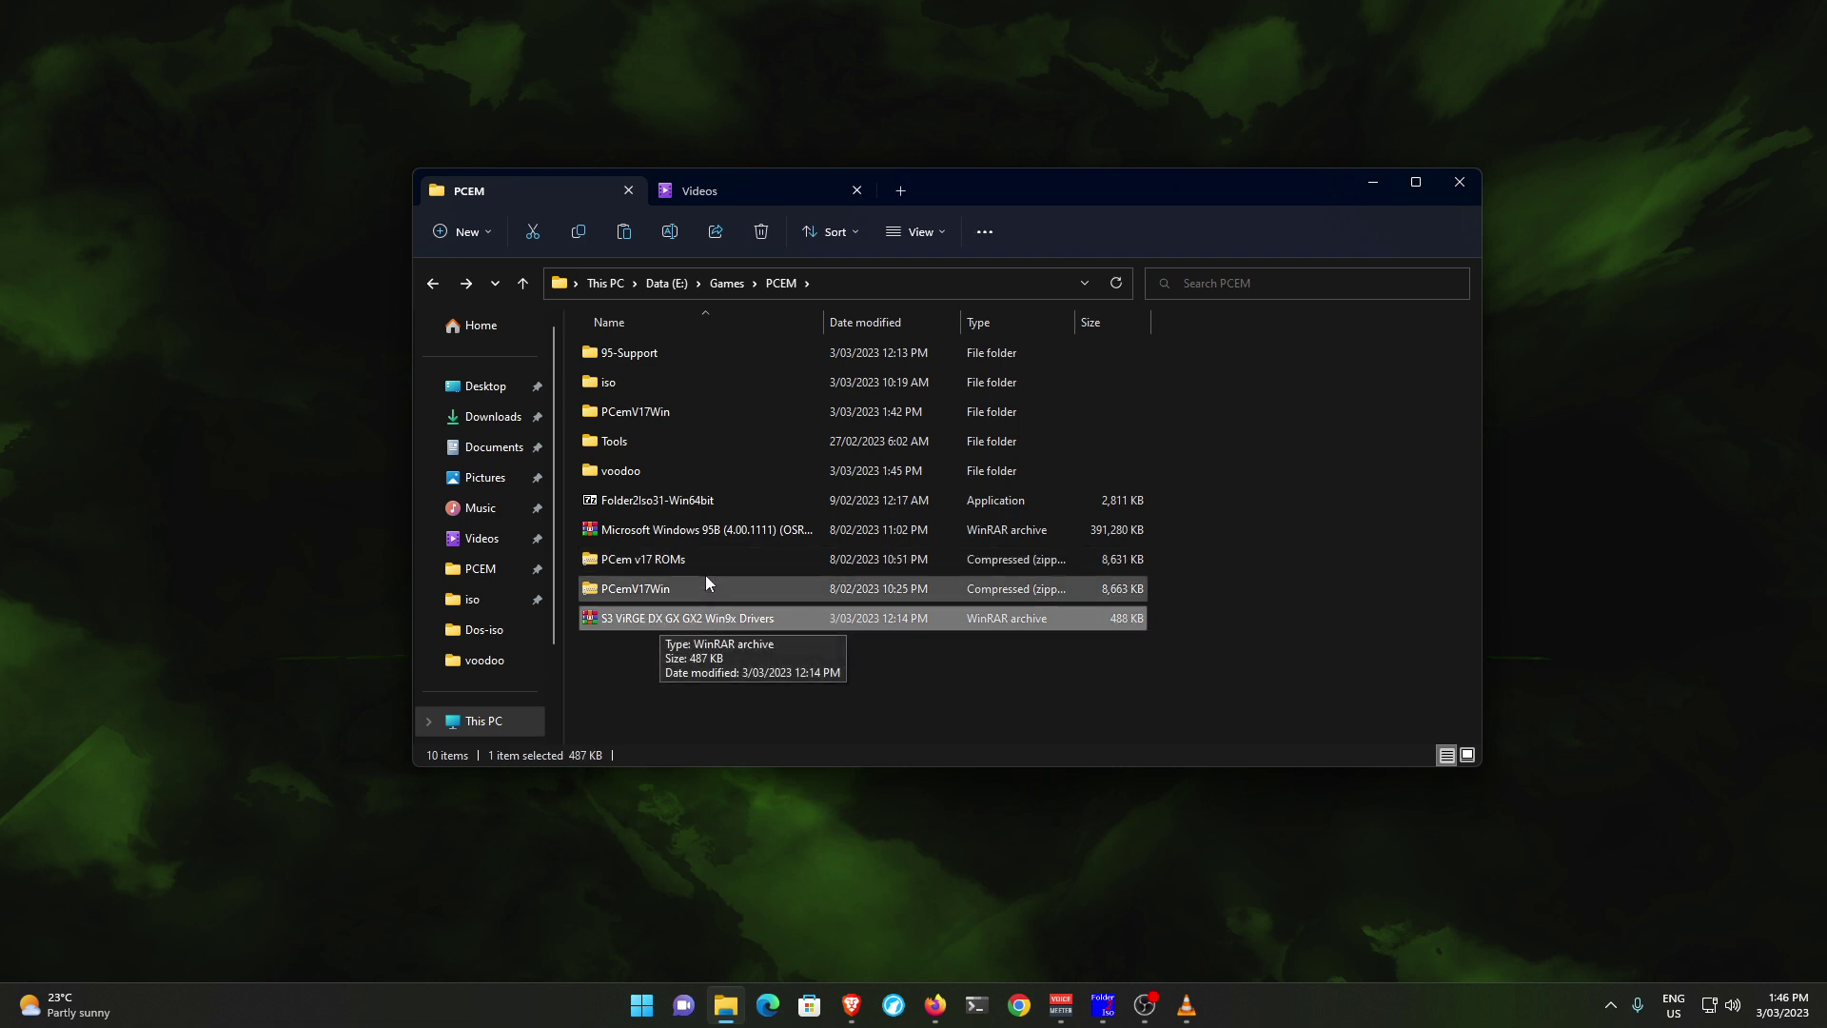
double_click(654, 477)
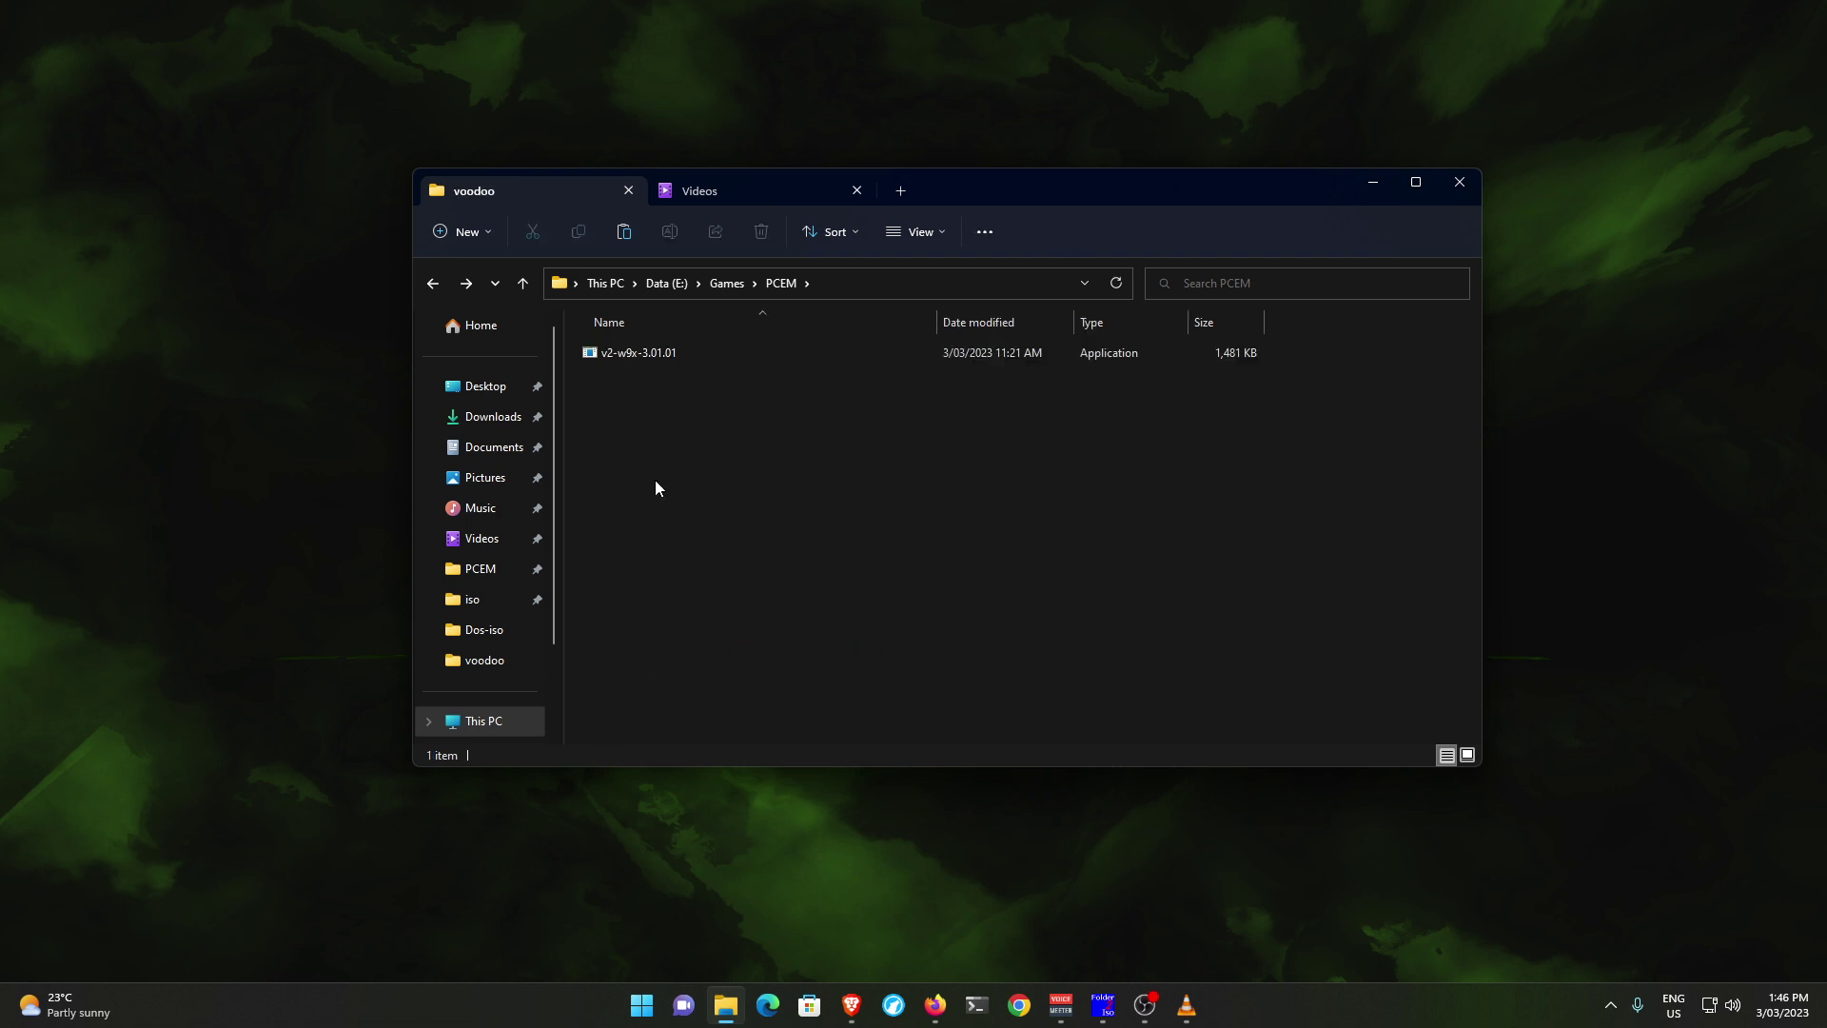
click(664, 359)
key(alt+Left)
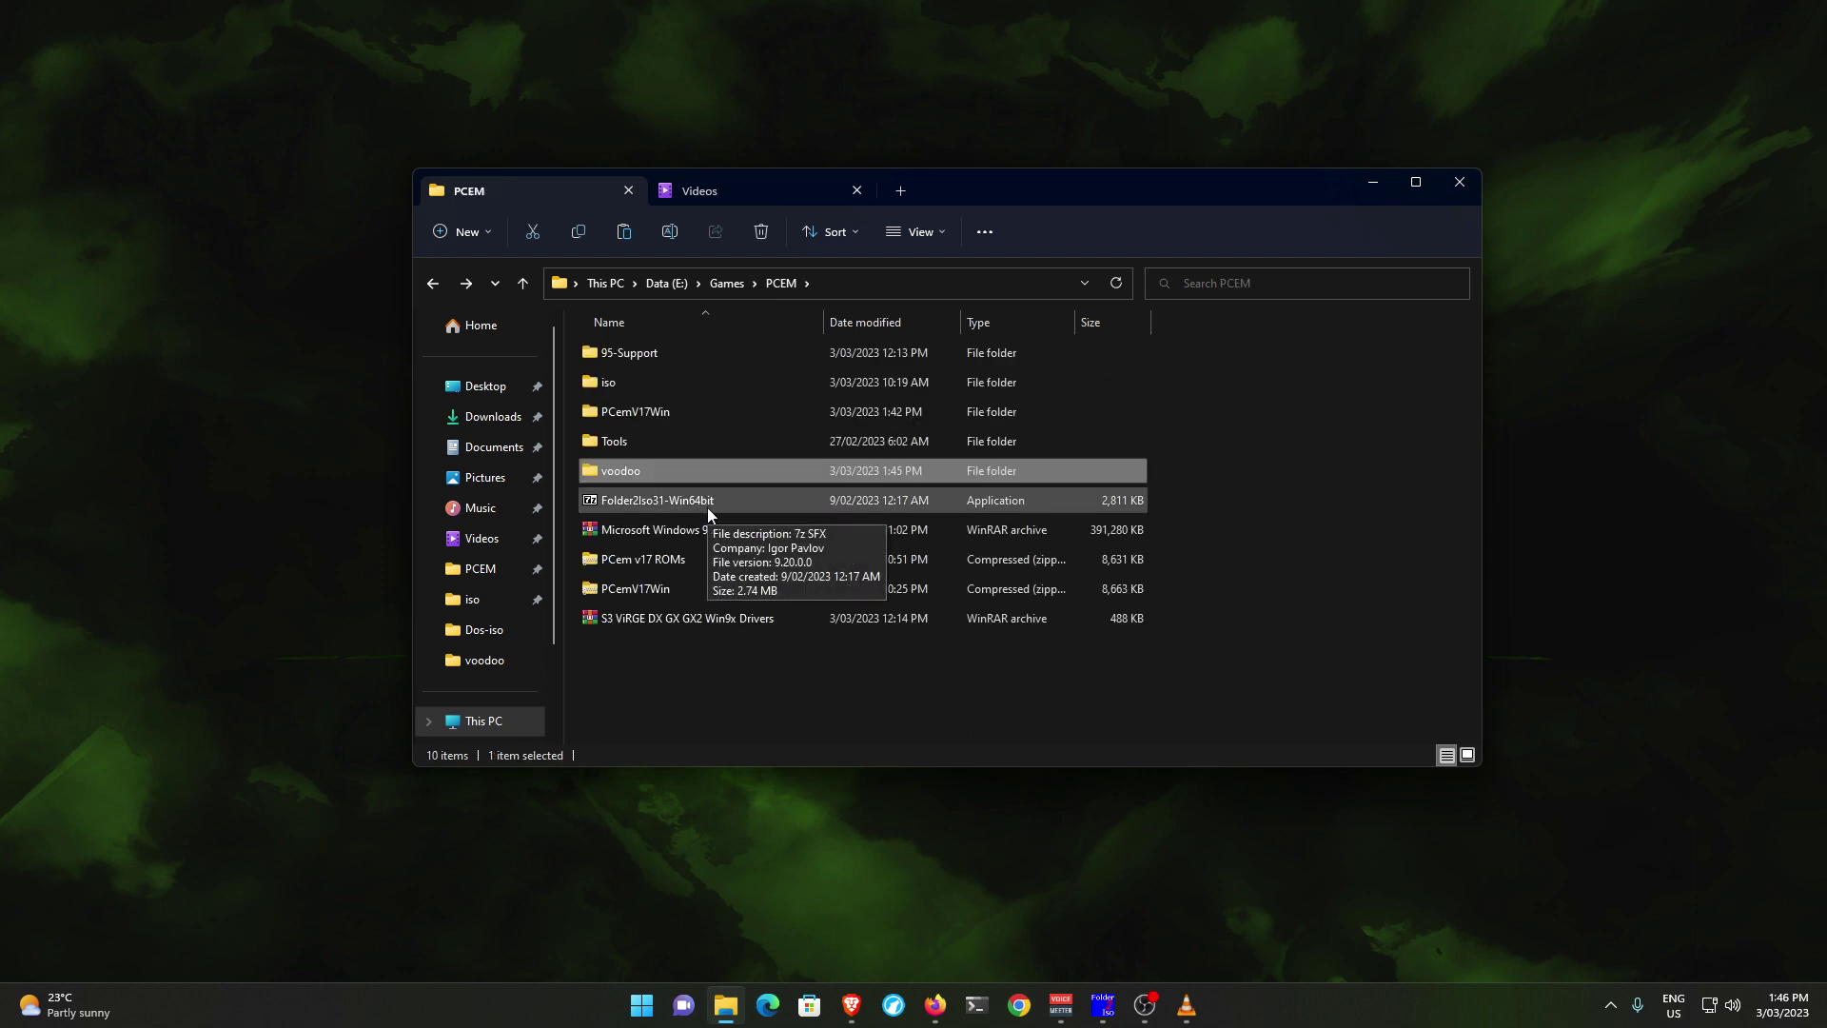
click(707, 509)
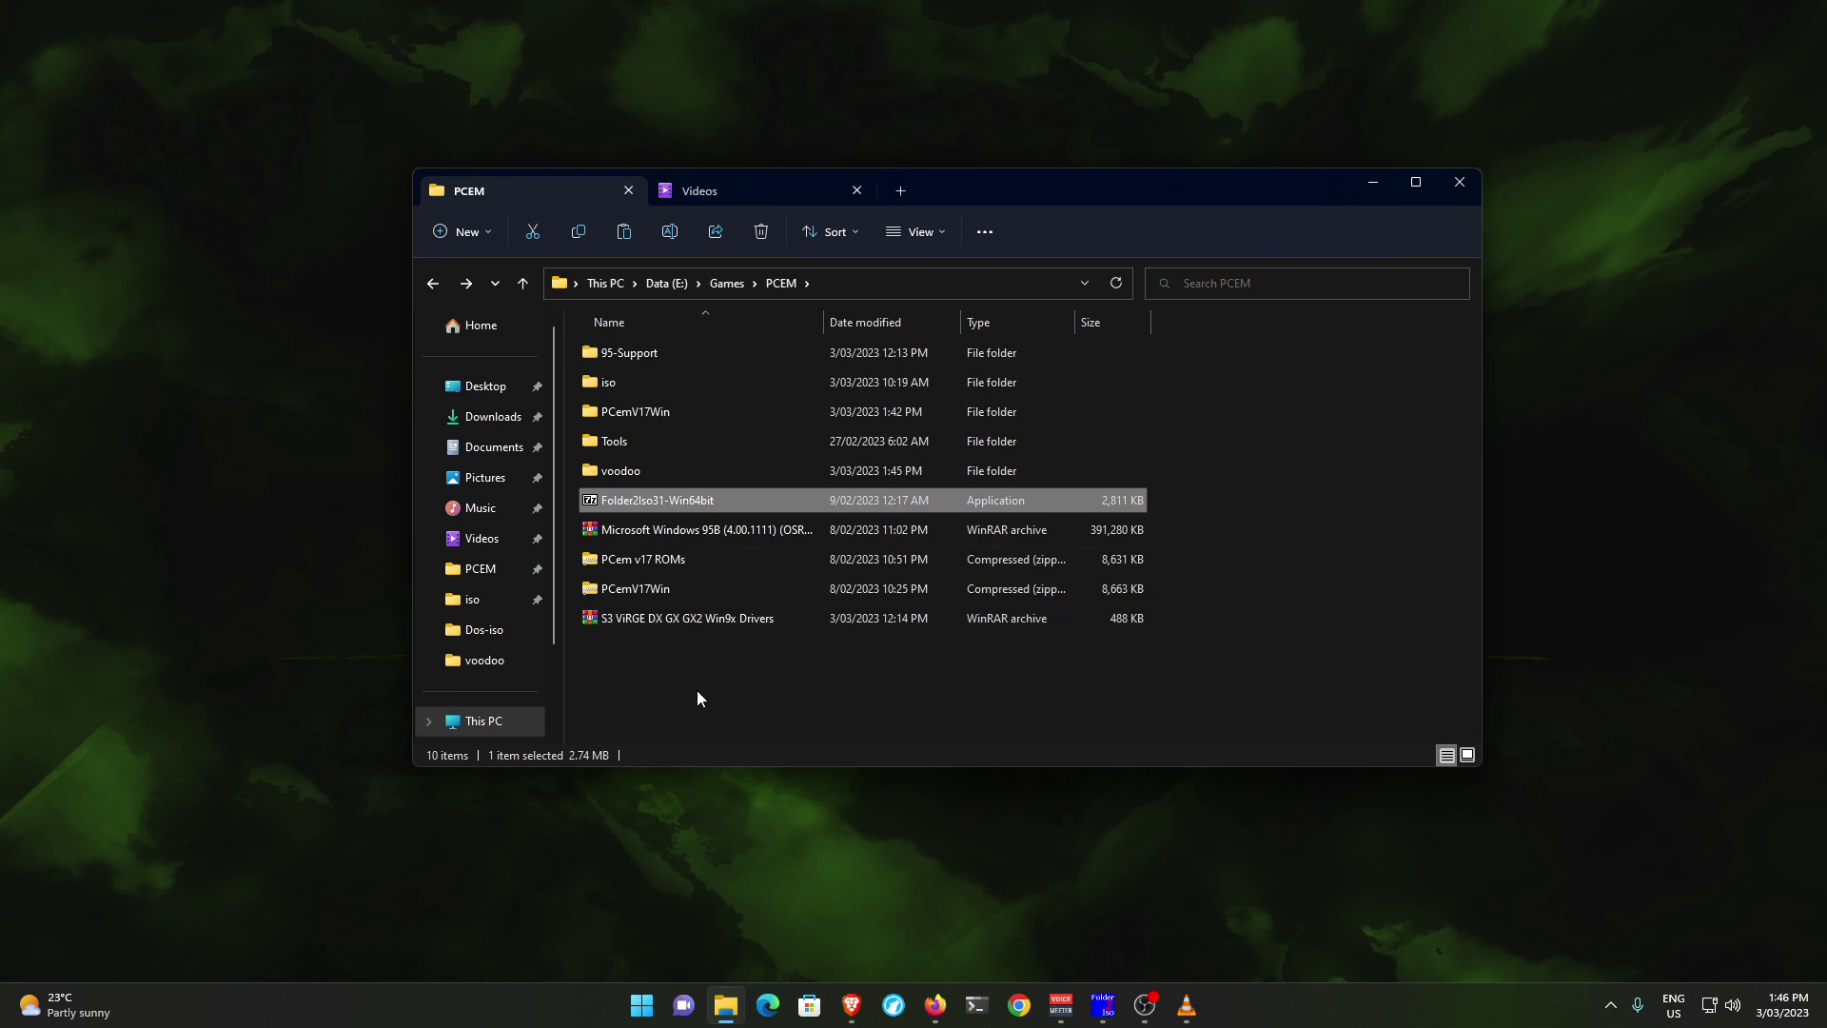
click(715, 530)
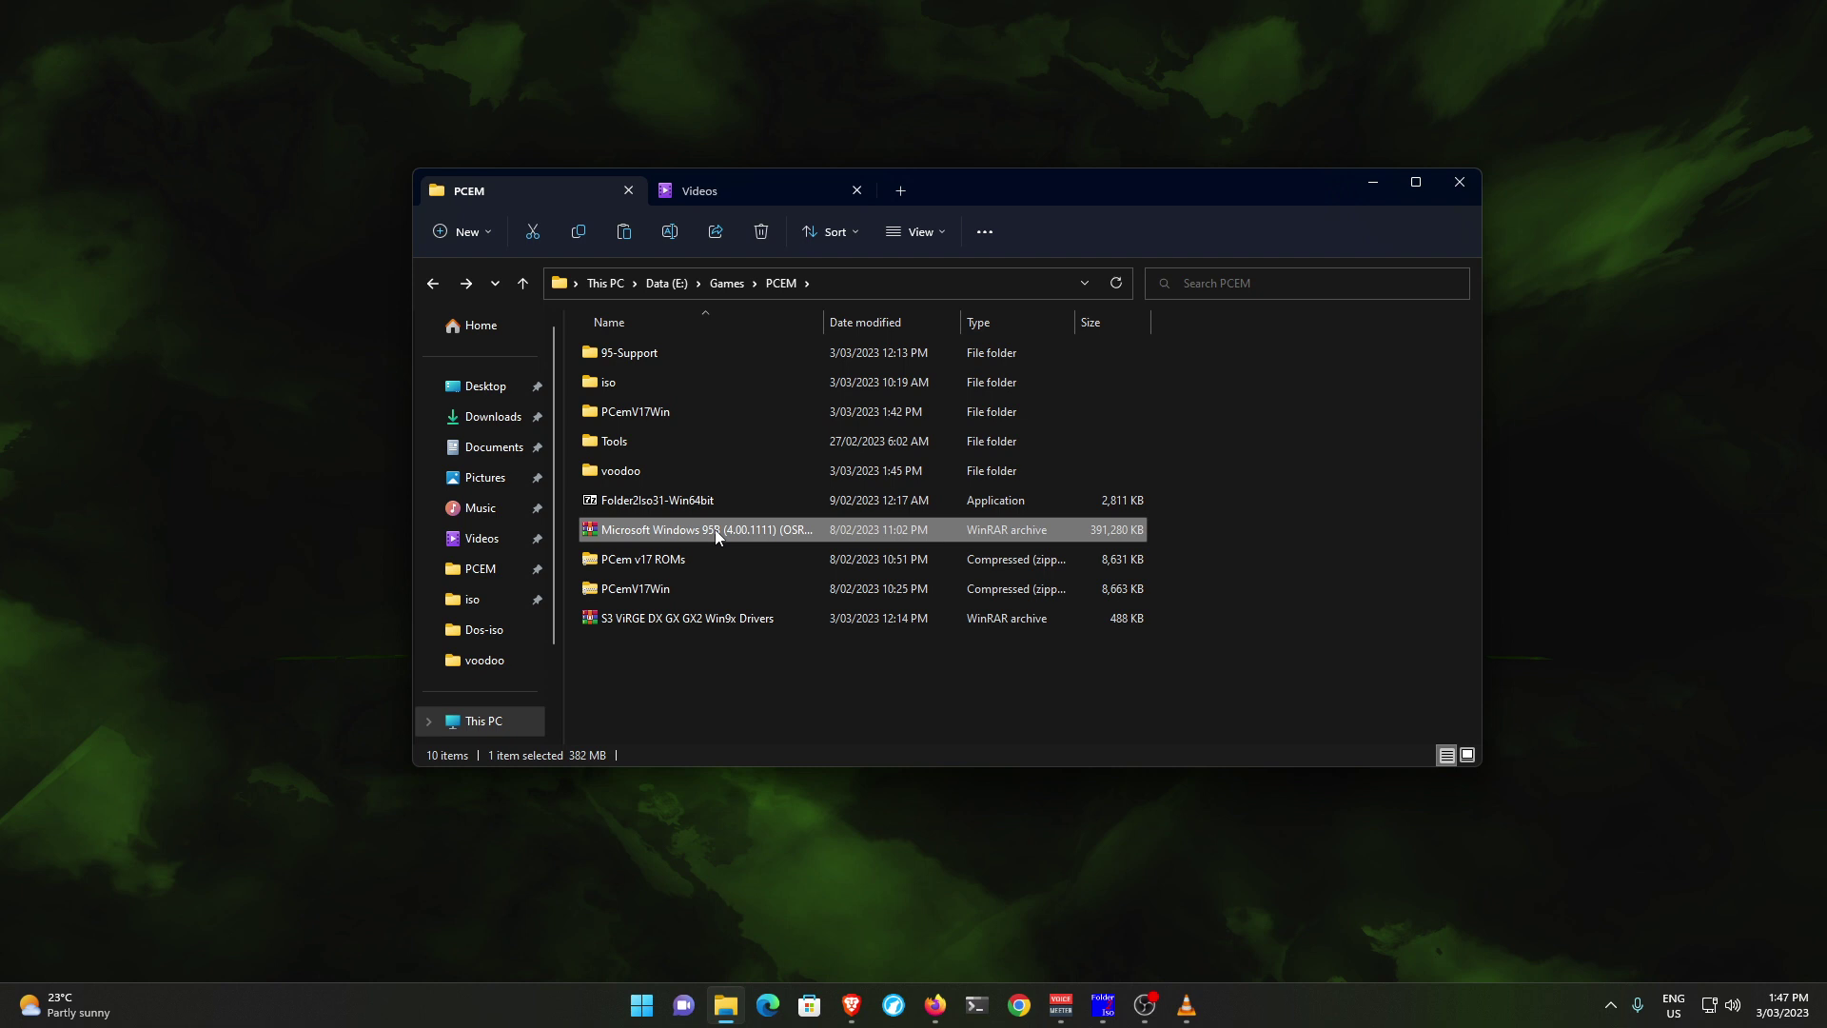
- Look inside the PCemV17Win zip archive, then return to the PCEM folder
click(730, 685)
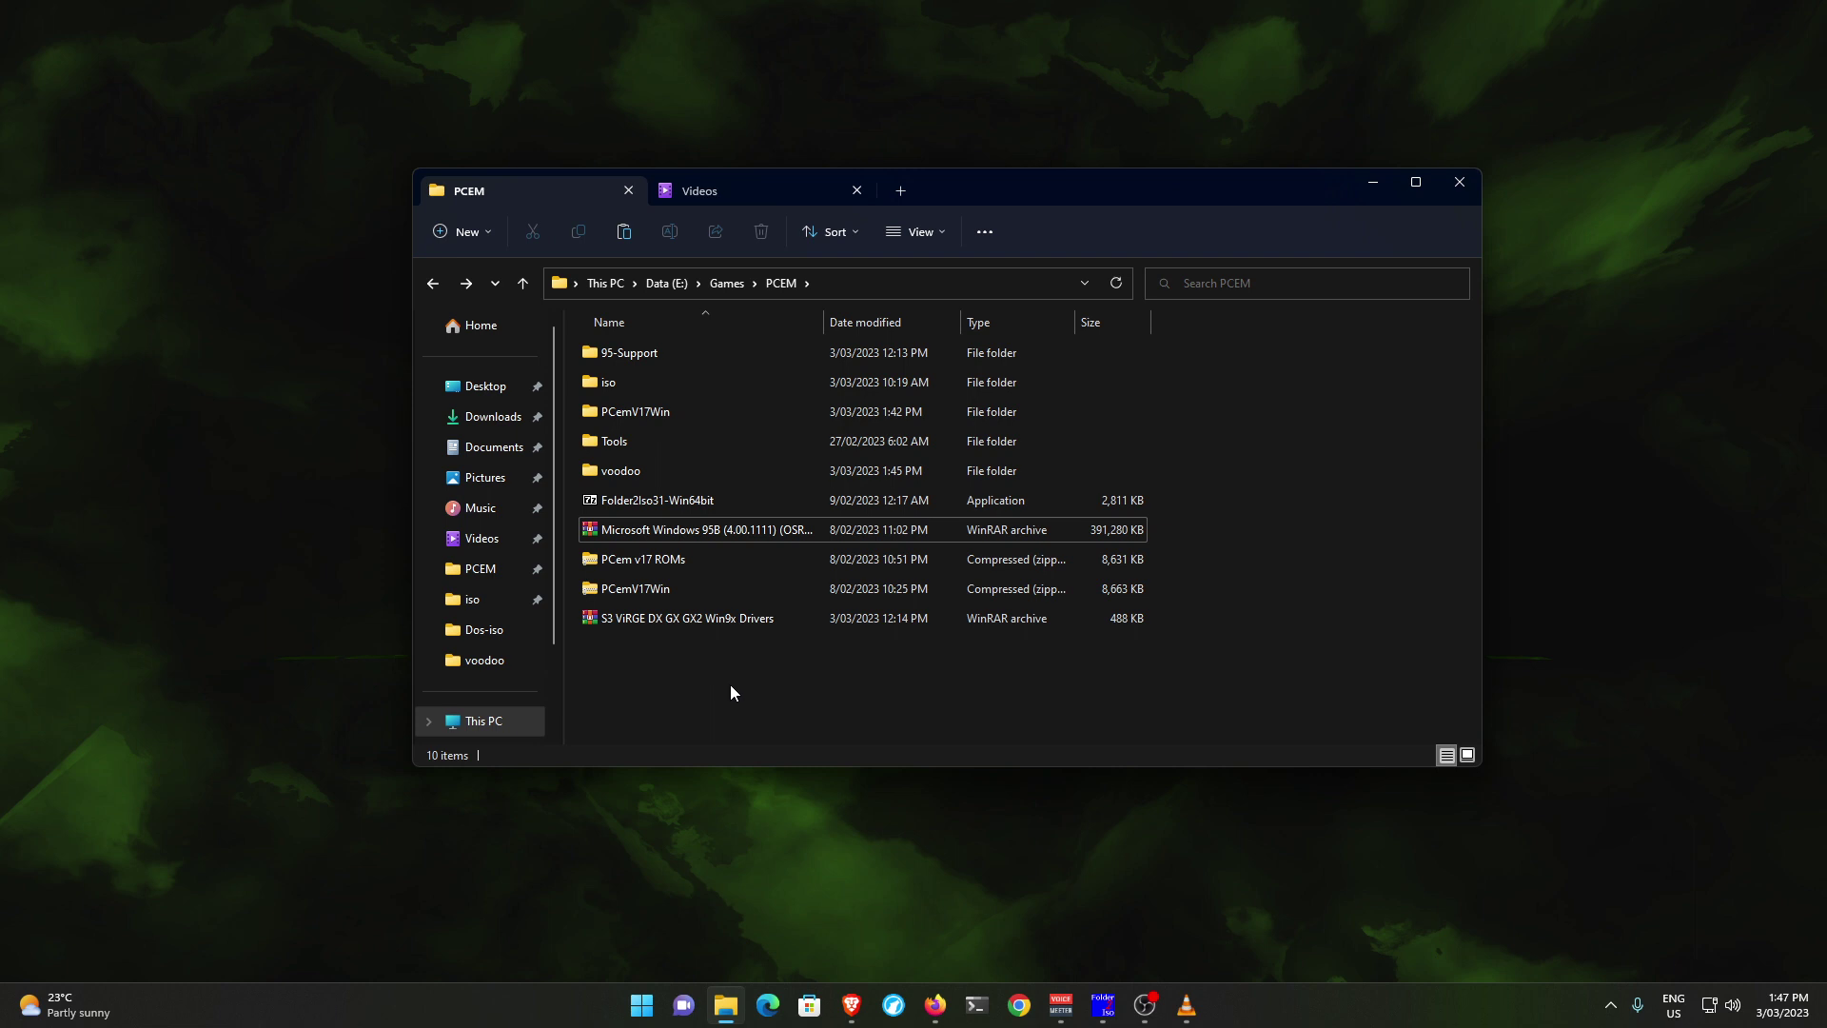
click(677, 592)
double_click(658, 599)
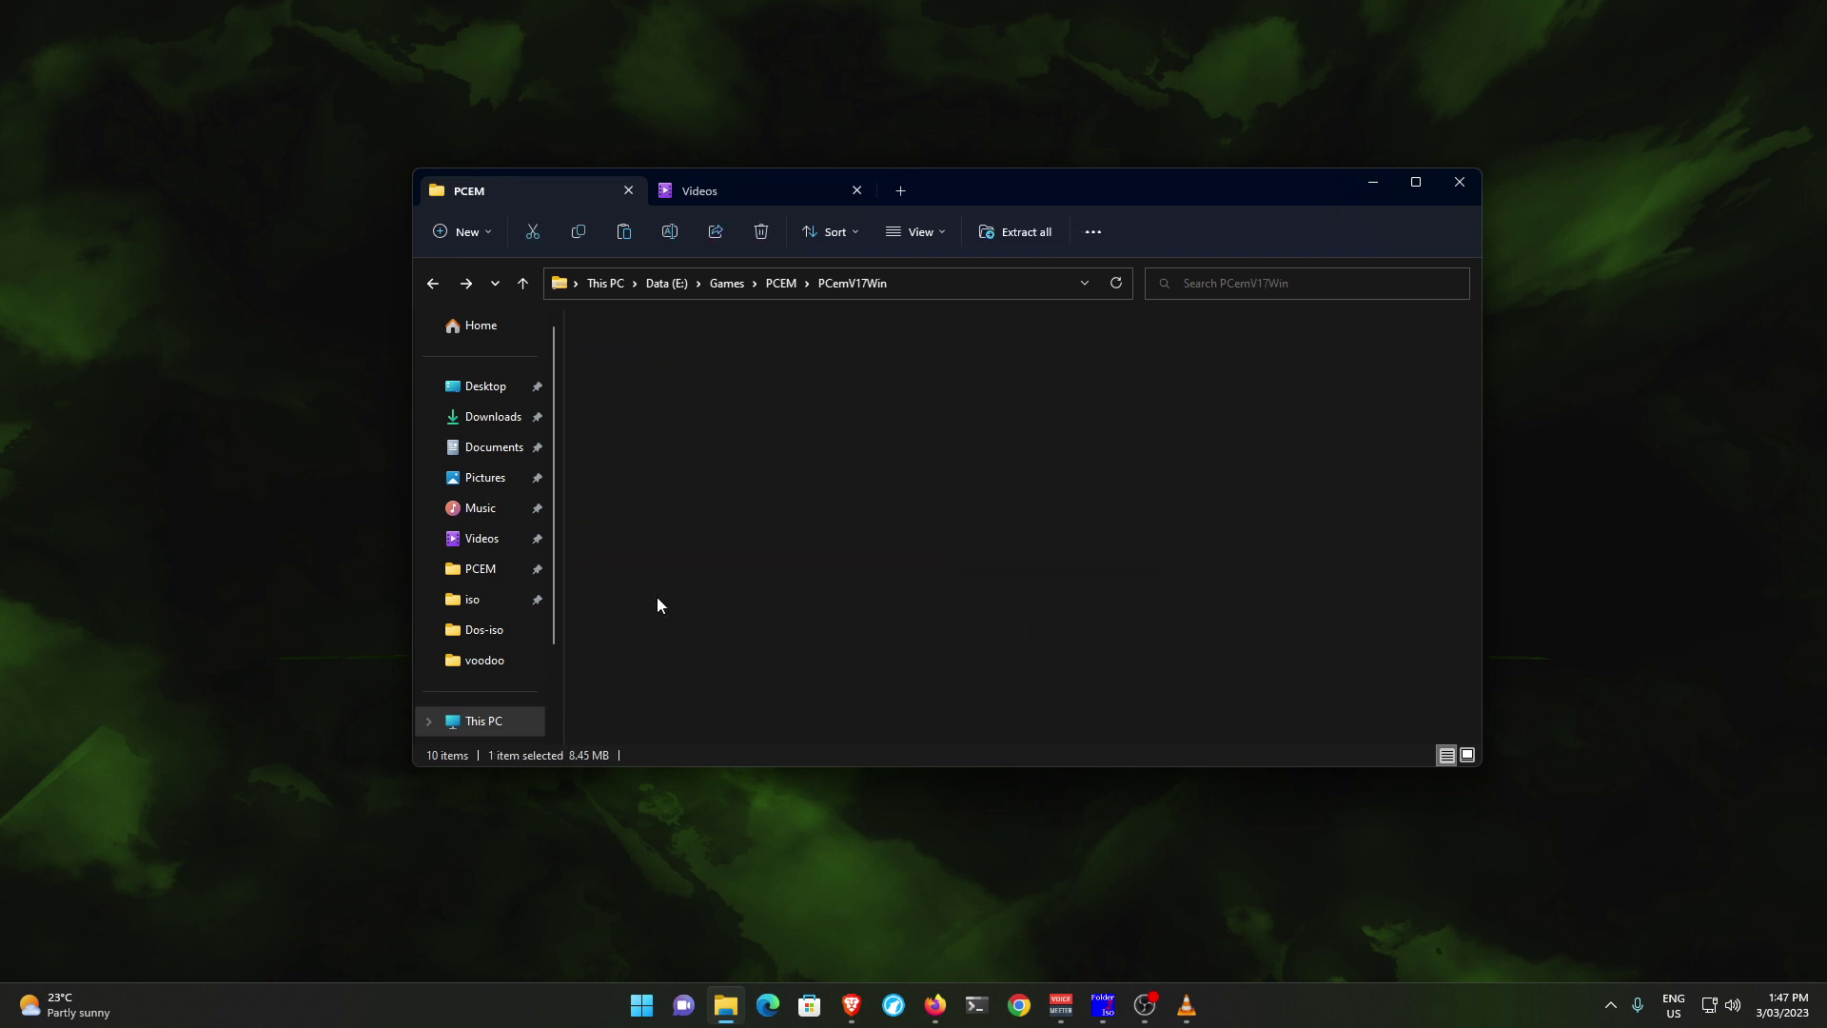
scroll(752, 559, down, 5)
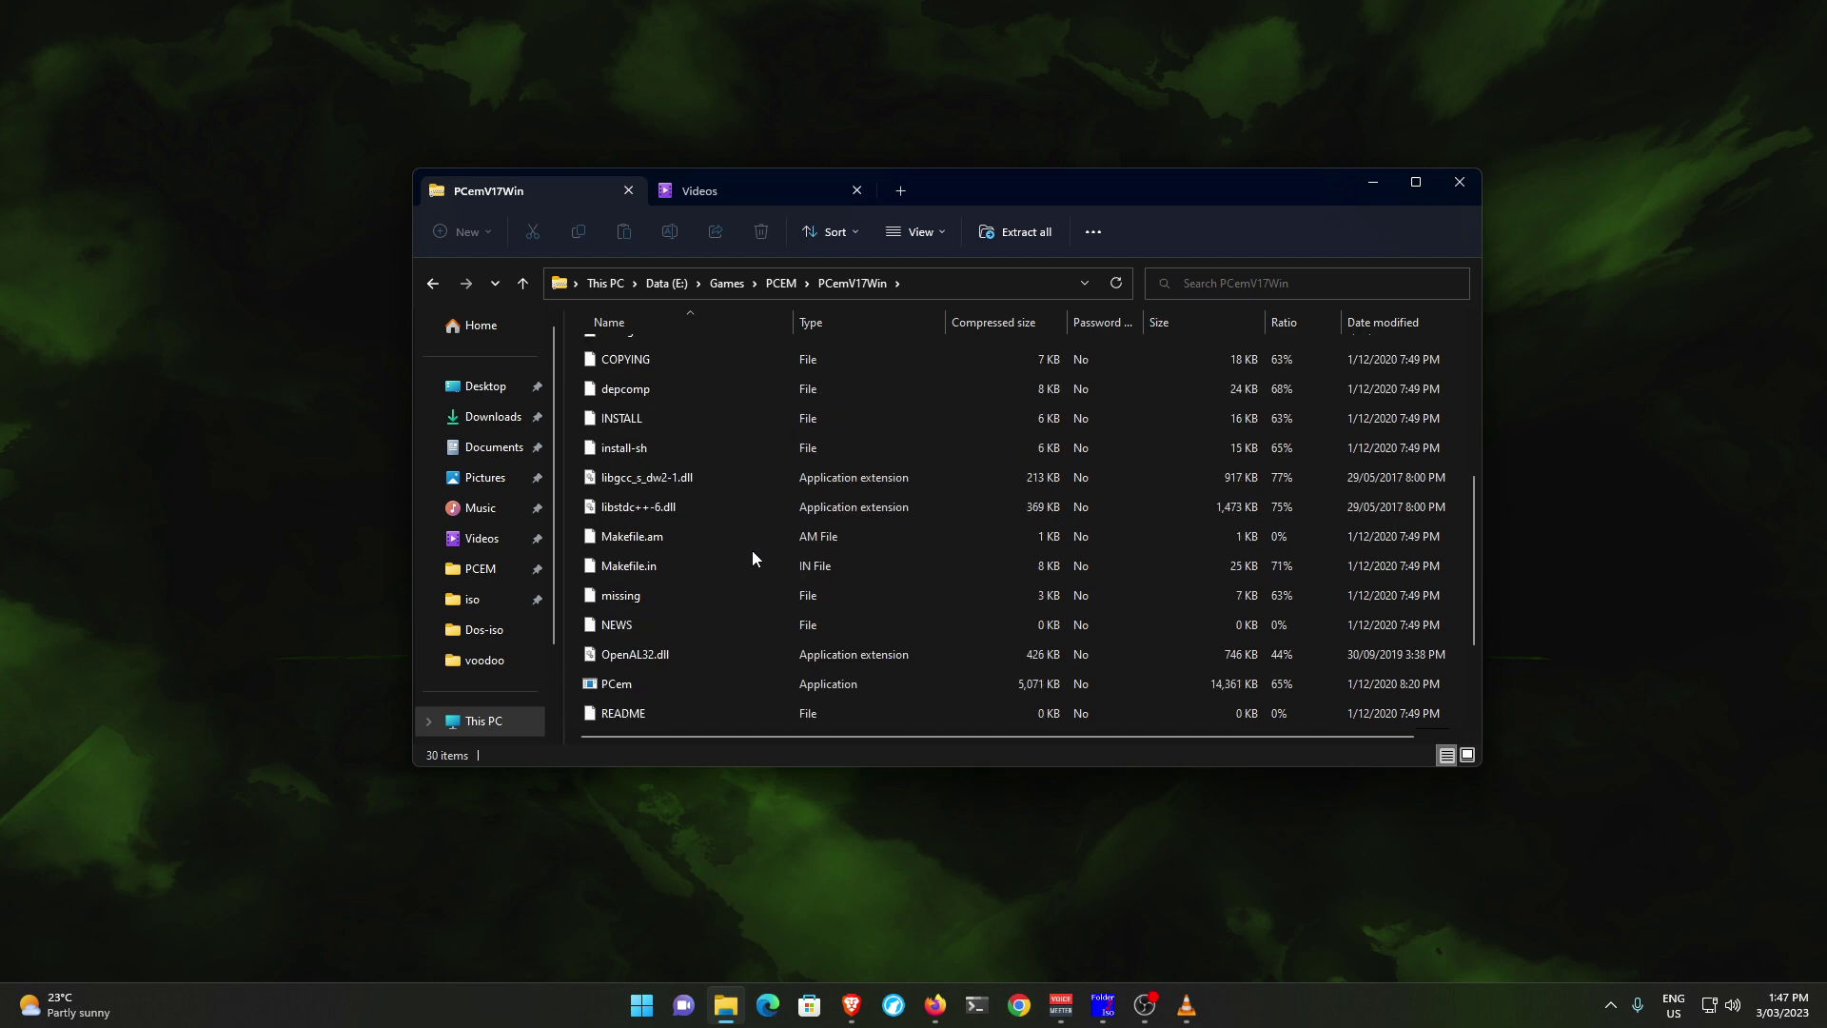
key(alt+Left)
- Inspect the PCemV17Win folder, then open the PCem v17 ROMs archive
click(663, 415)
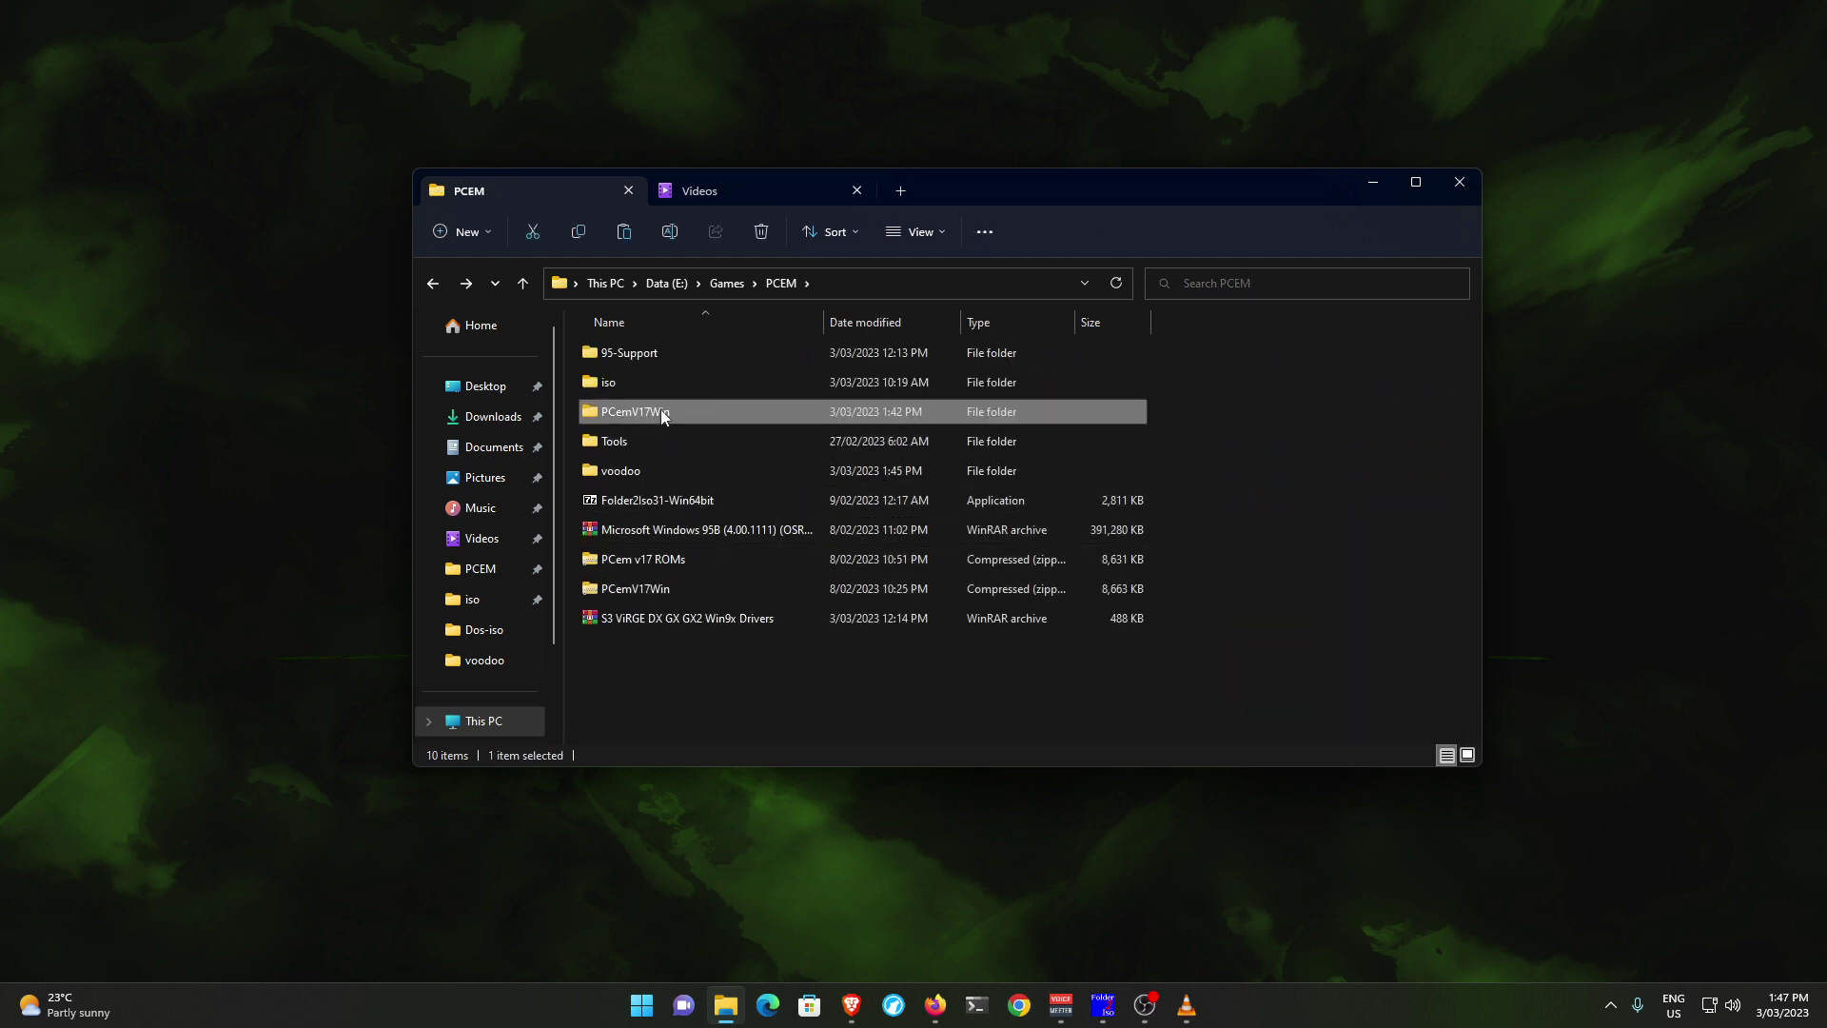
double_click(653, 417)
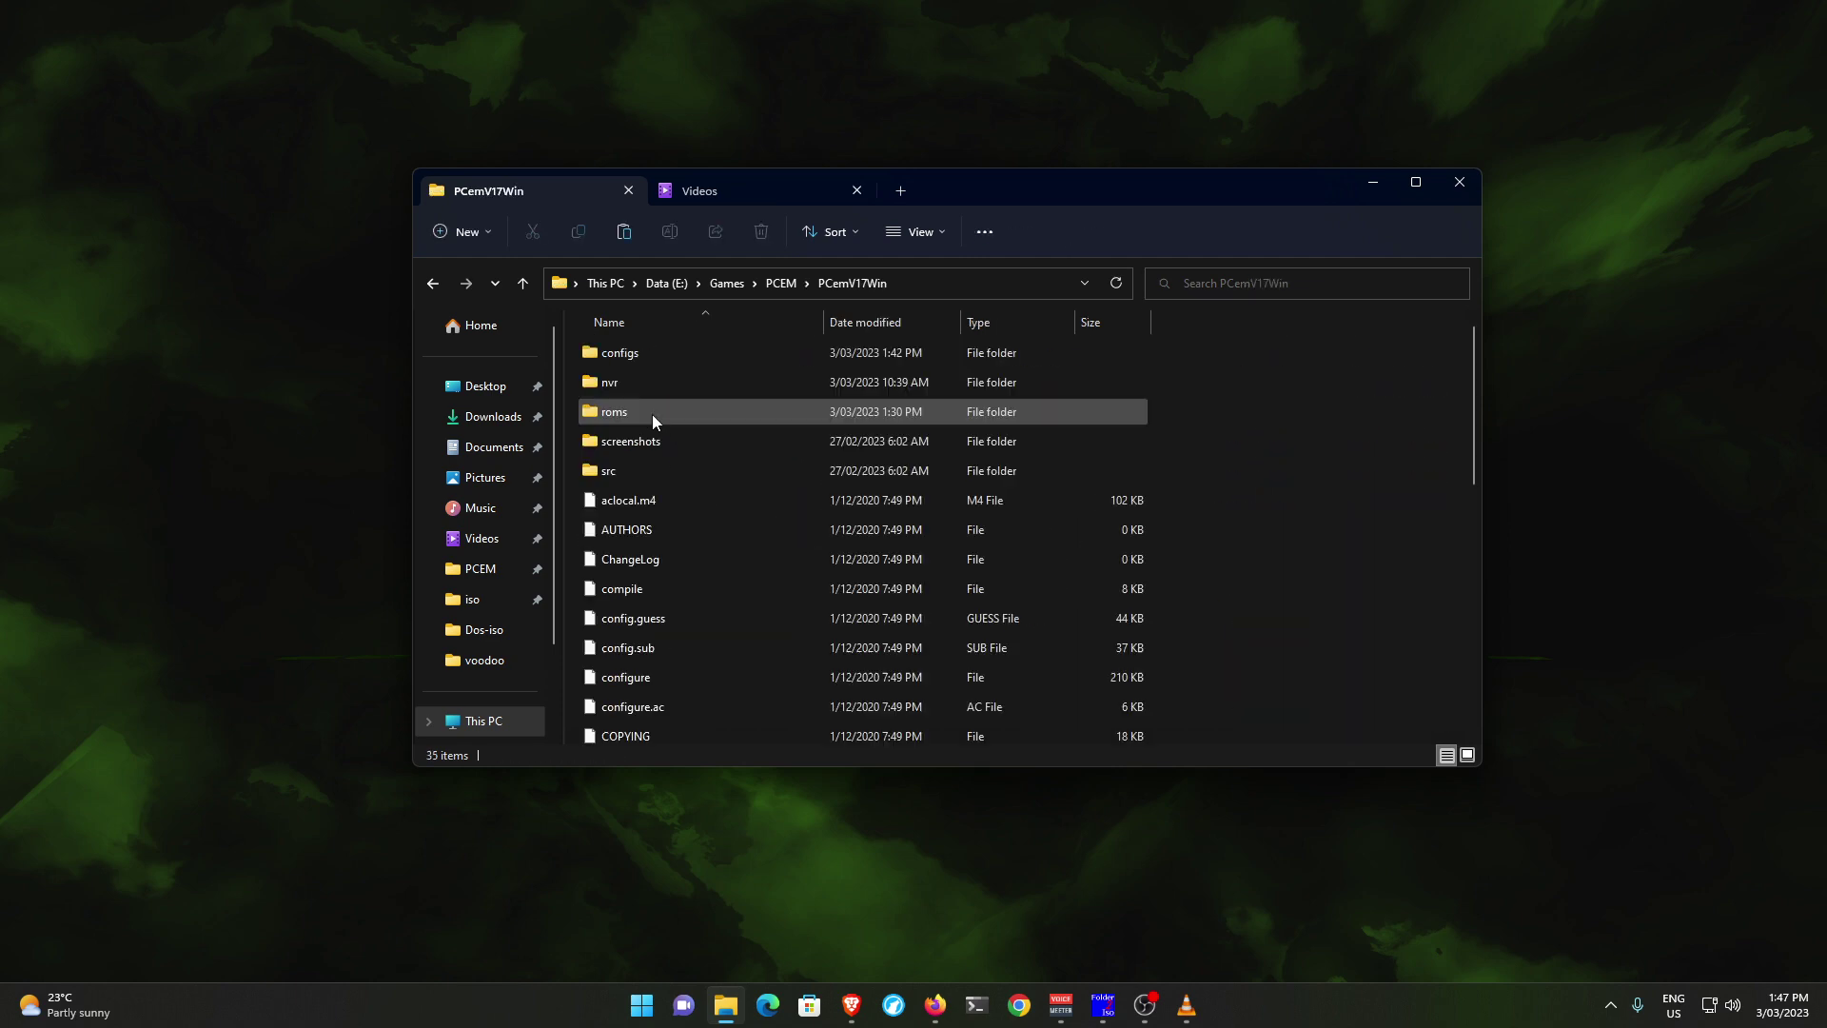
scroll(676, 428, down, 7)
scroll(680, 438, up, 7)
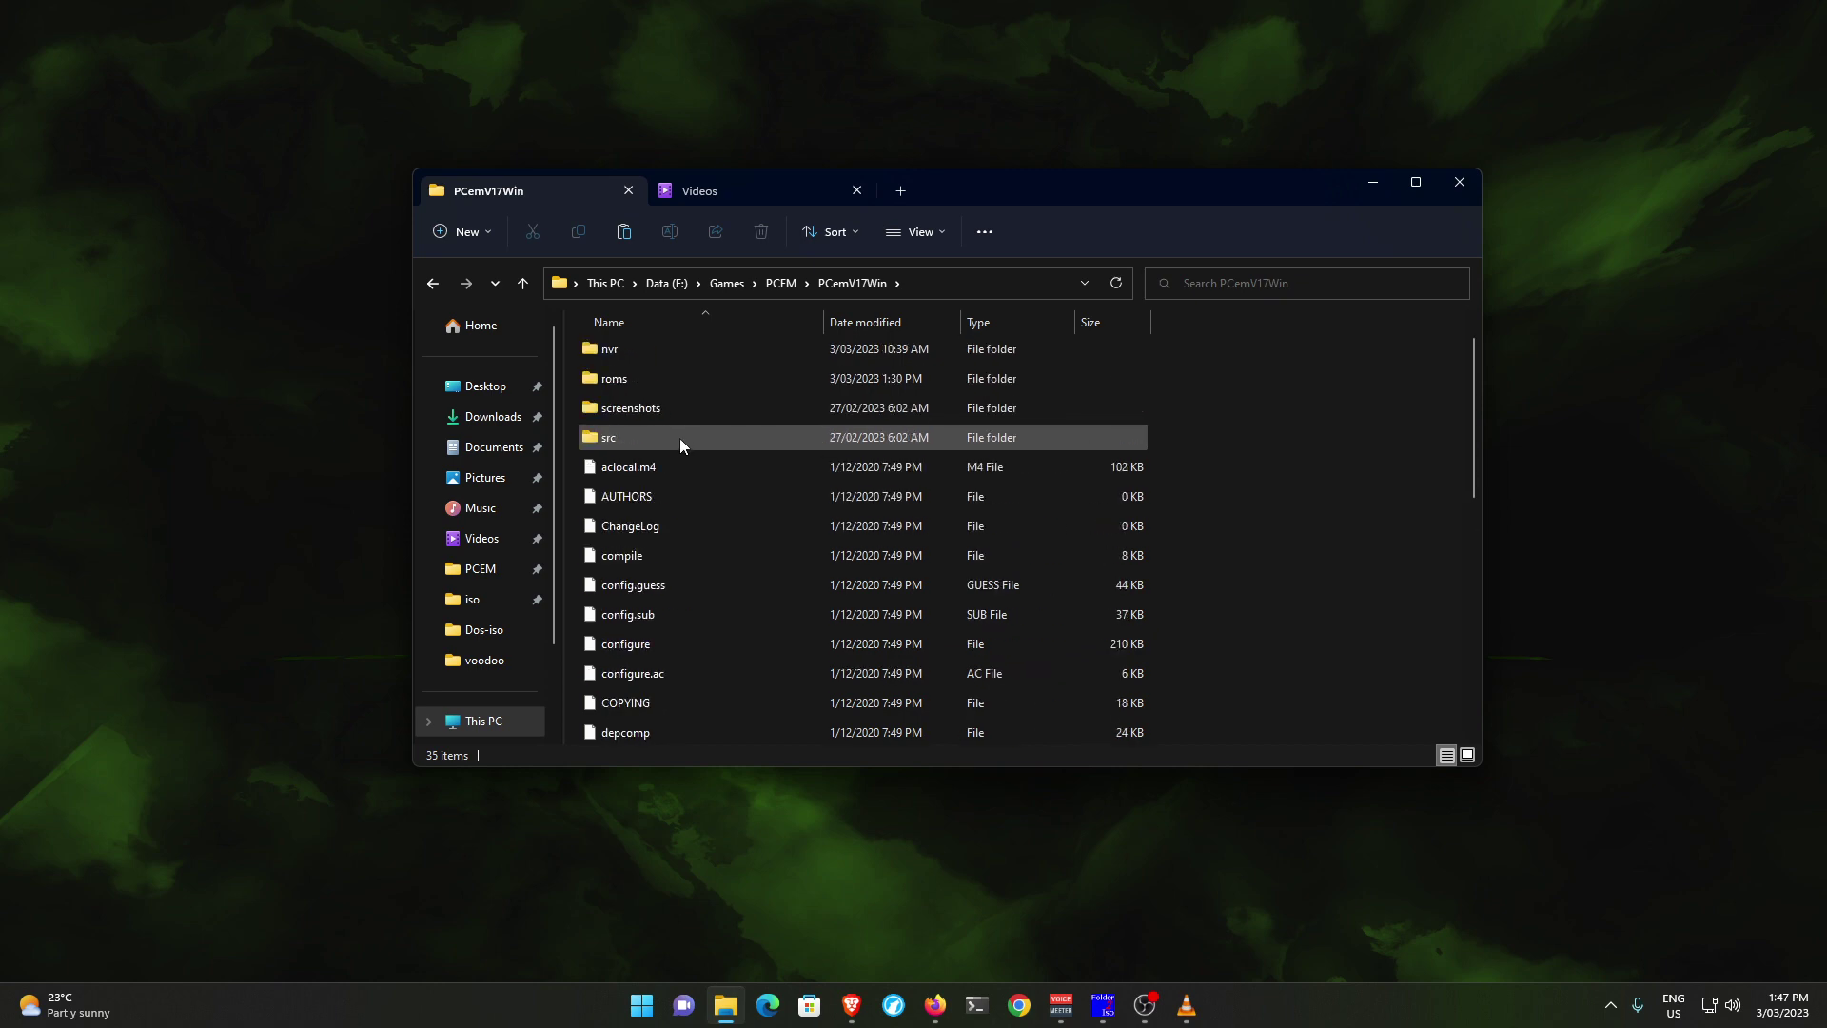
key(alt+Left)
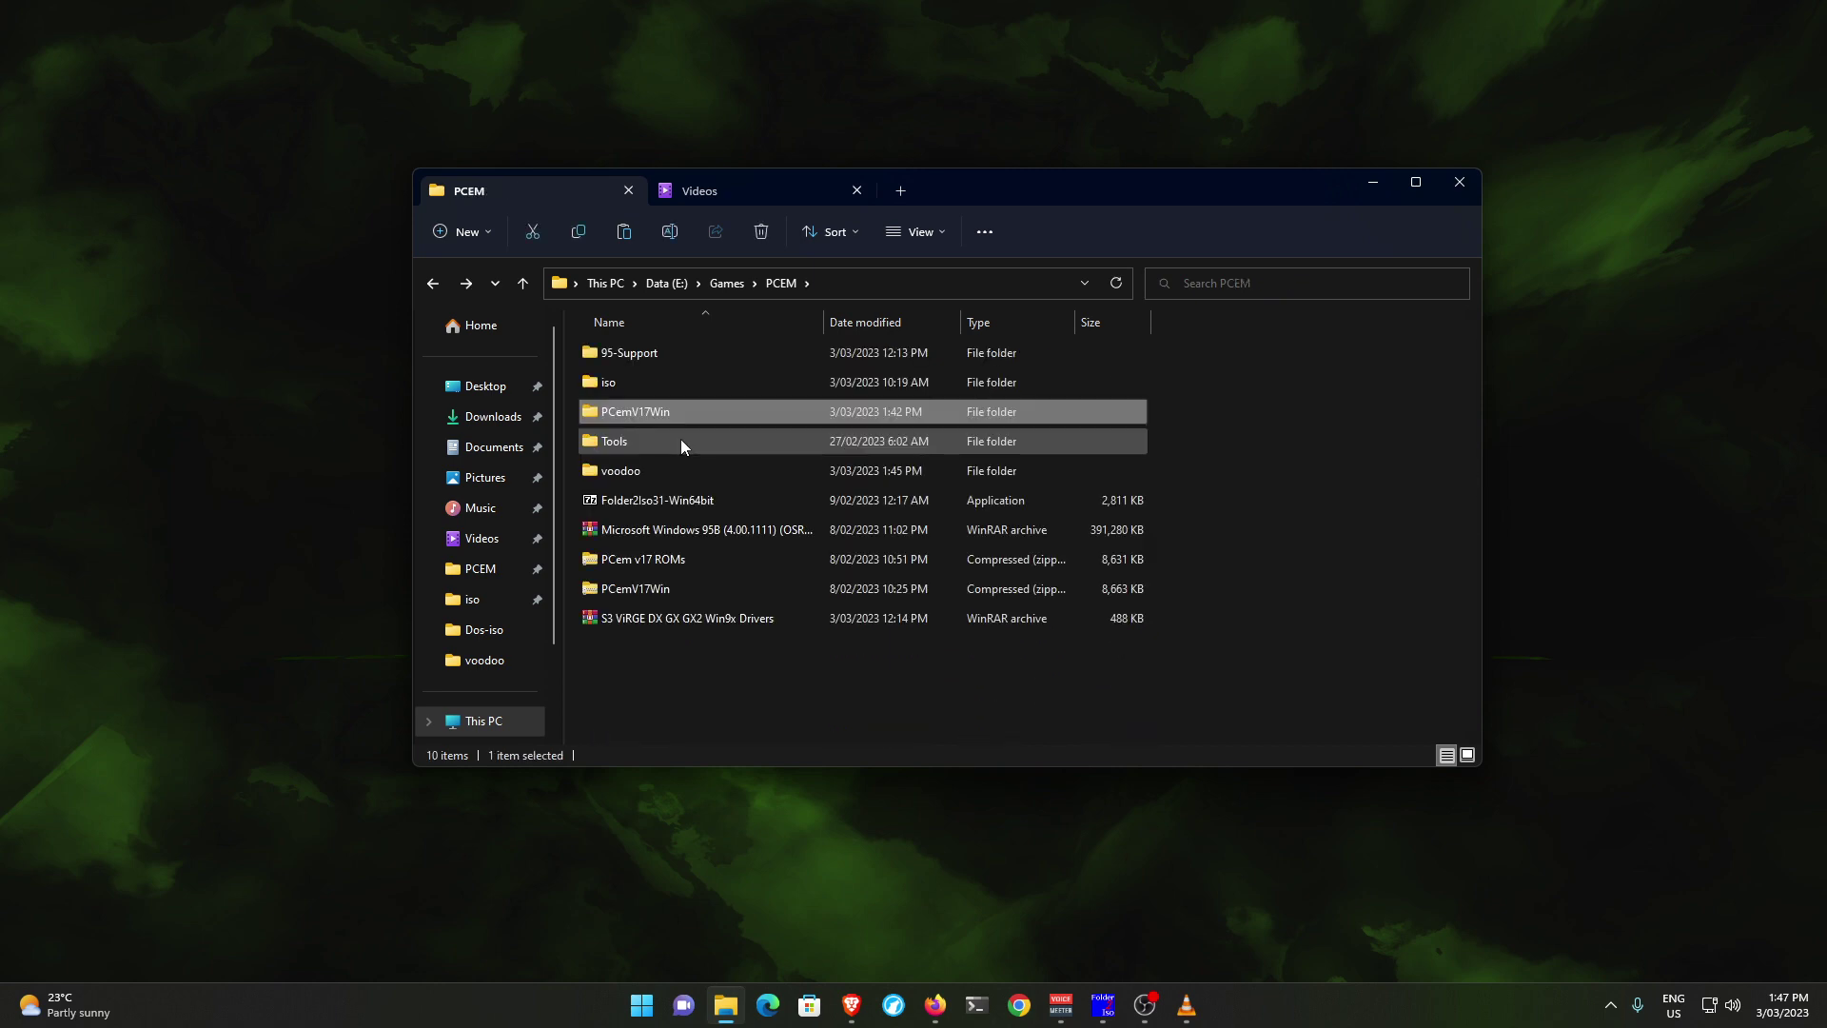
double_click(675, 568)
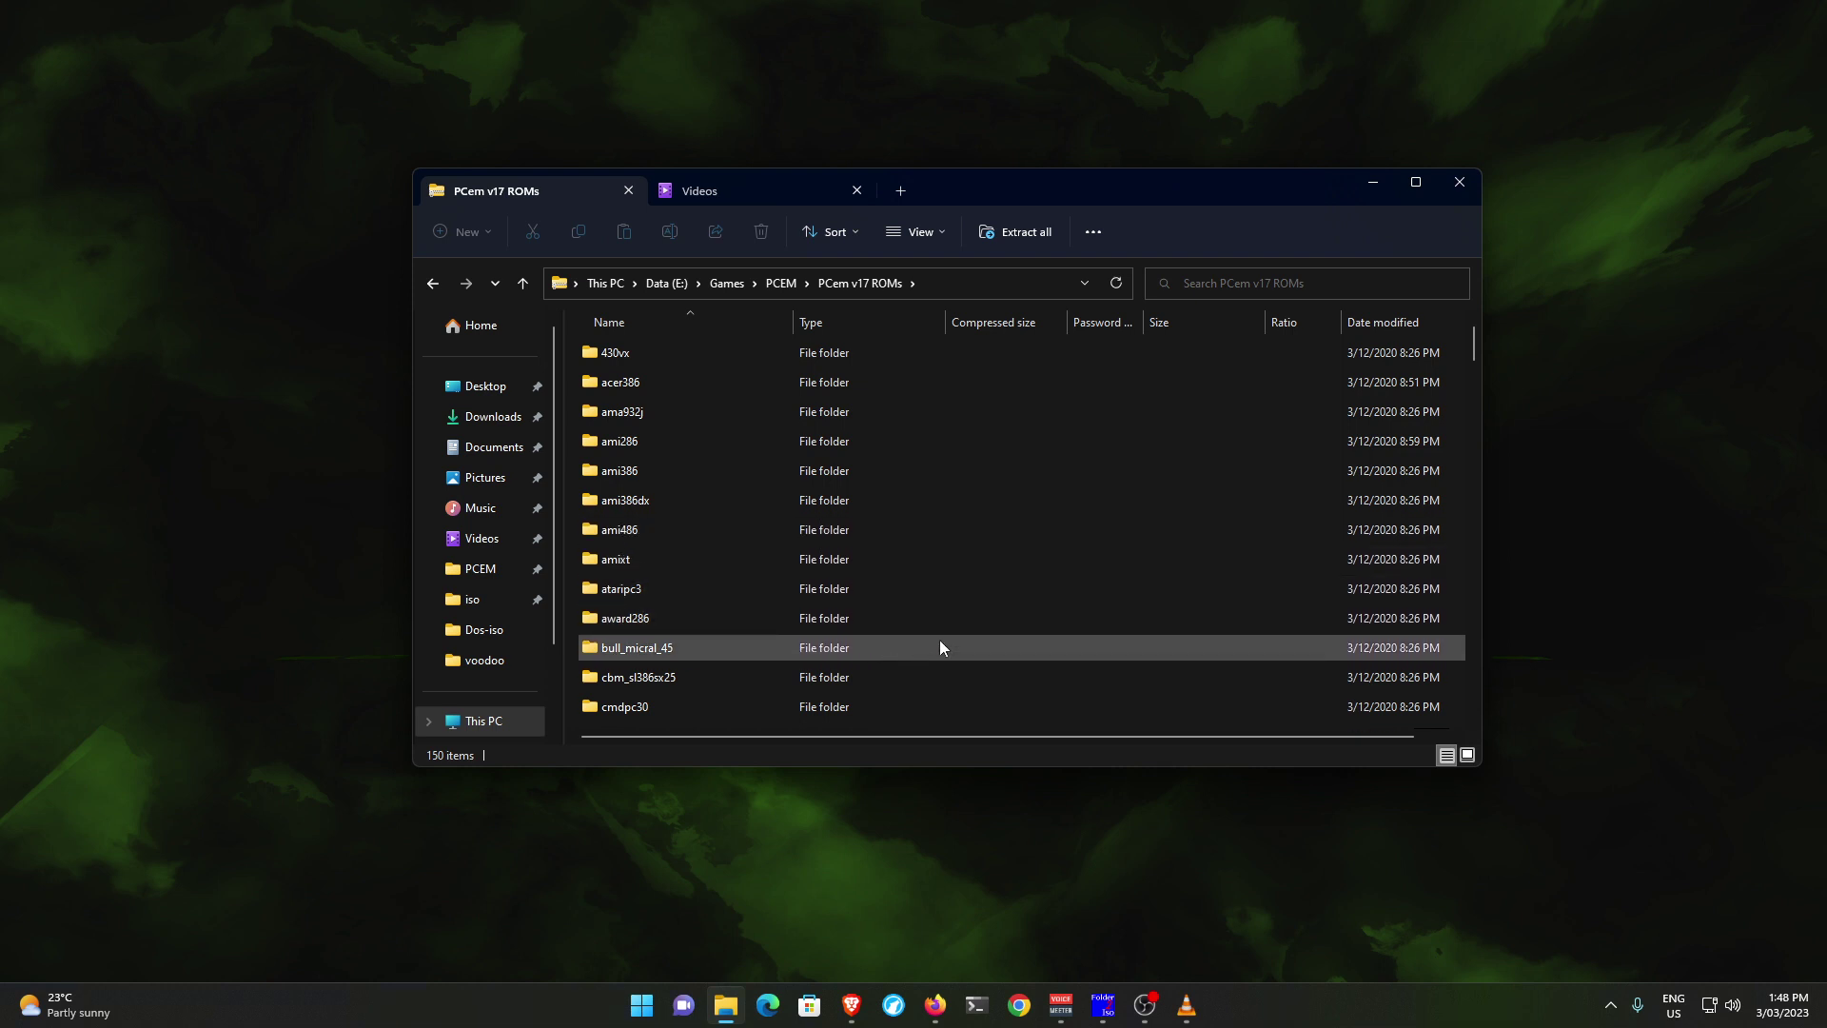
- Select and copy all 150 ROM folders from the PCem v17 ROMs archive
key(ctrl+a)
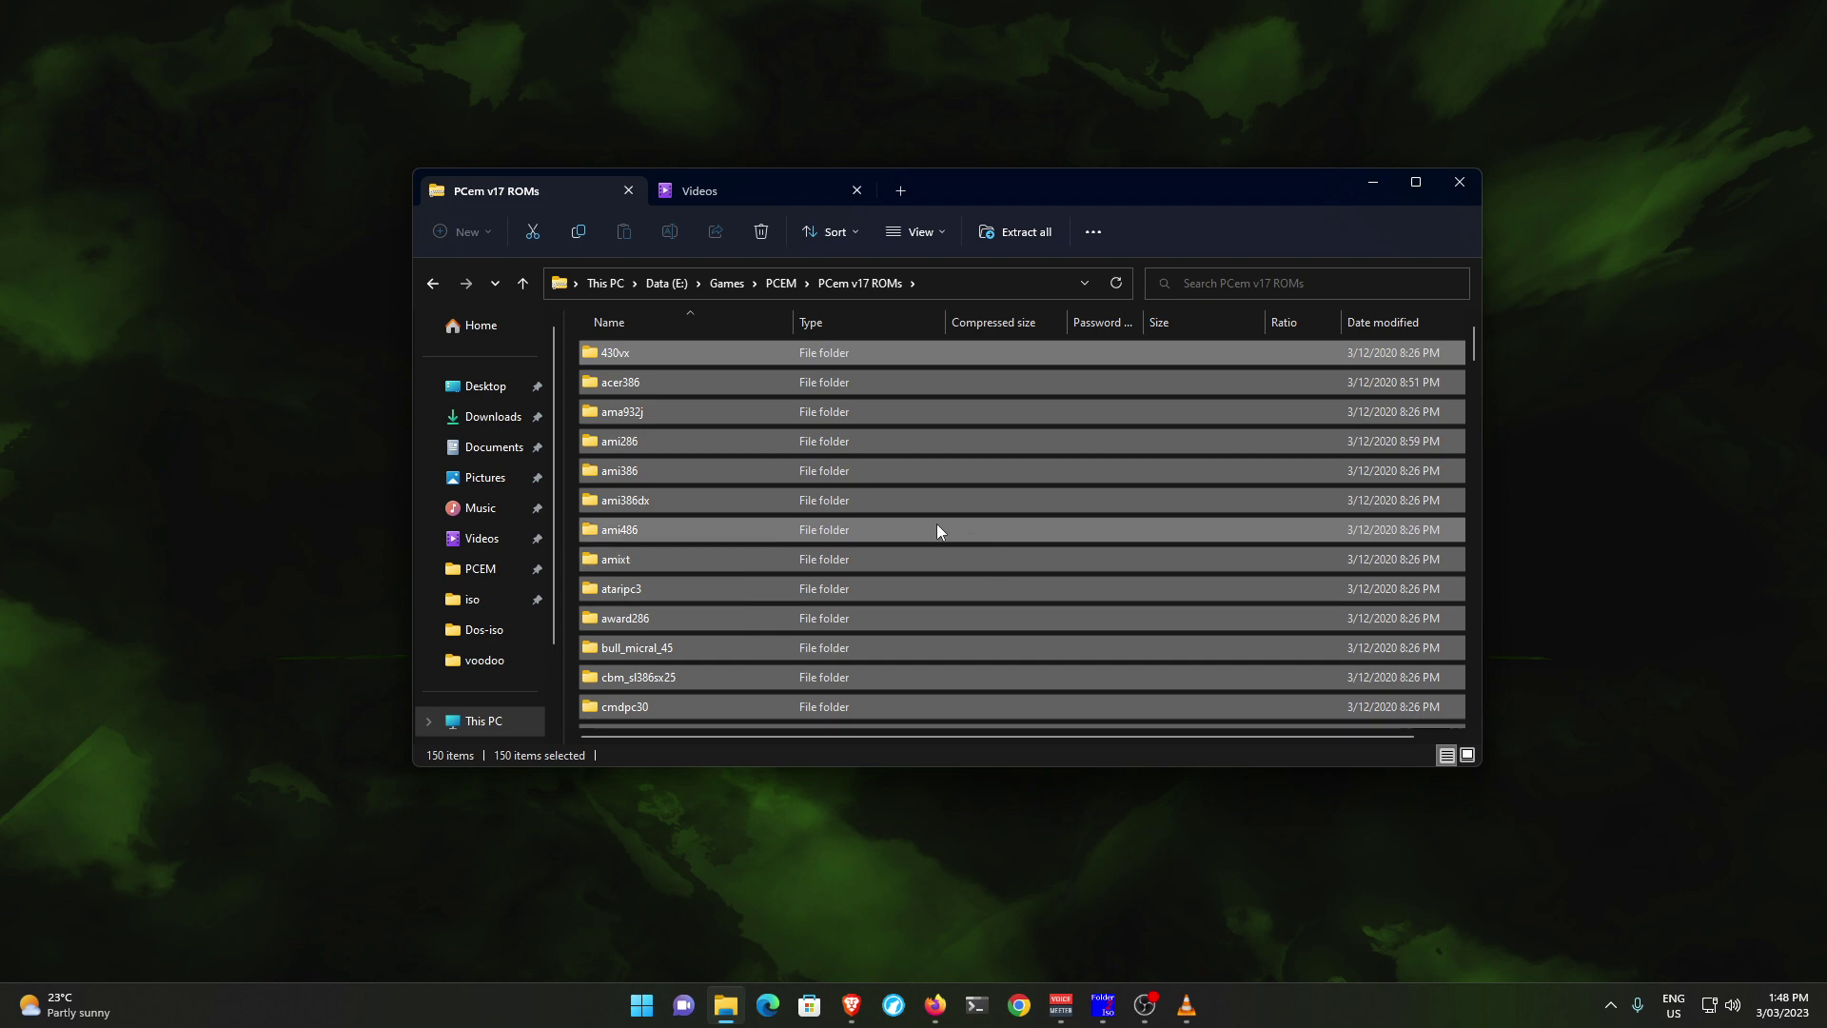
key(ctrl+c)
right_click(679, 441)
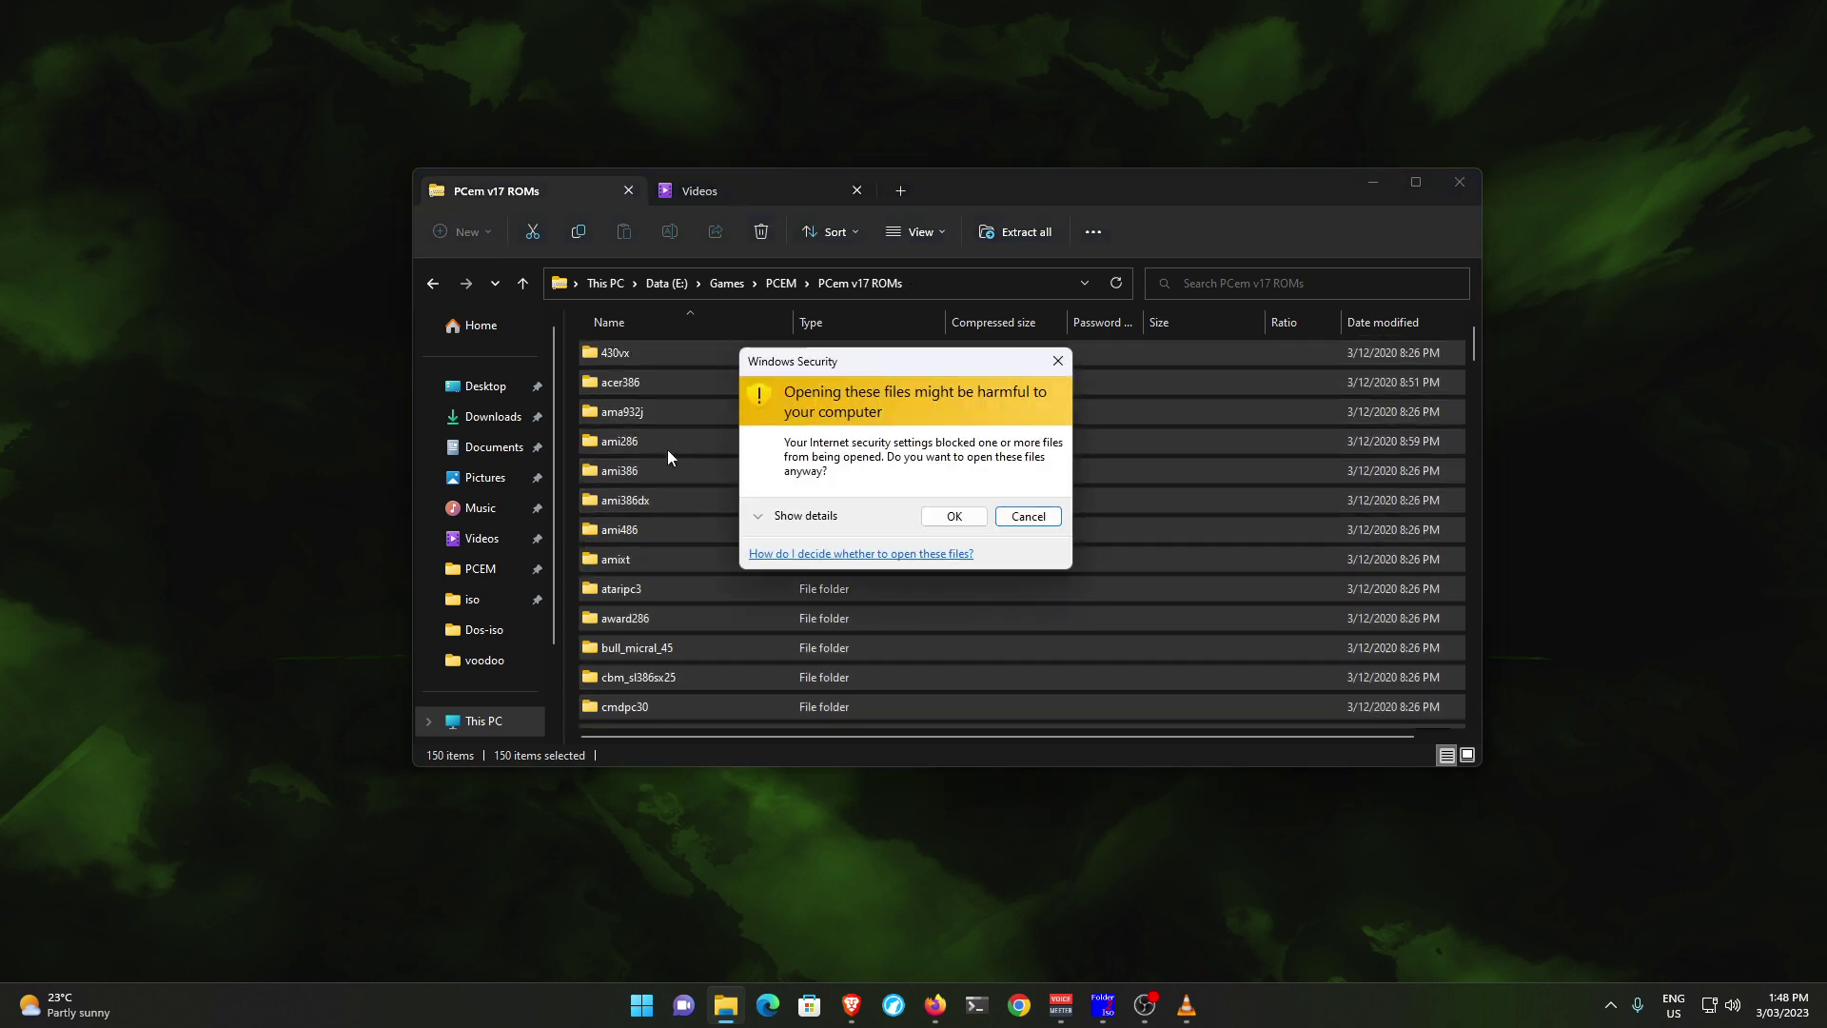
click(948, 515)
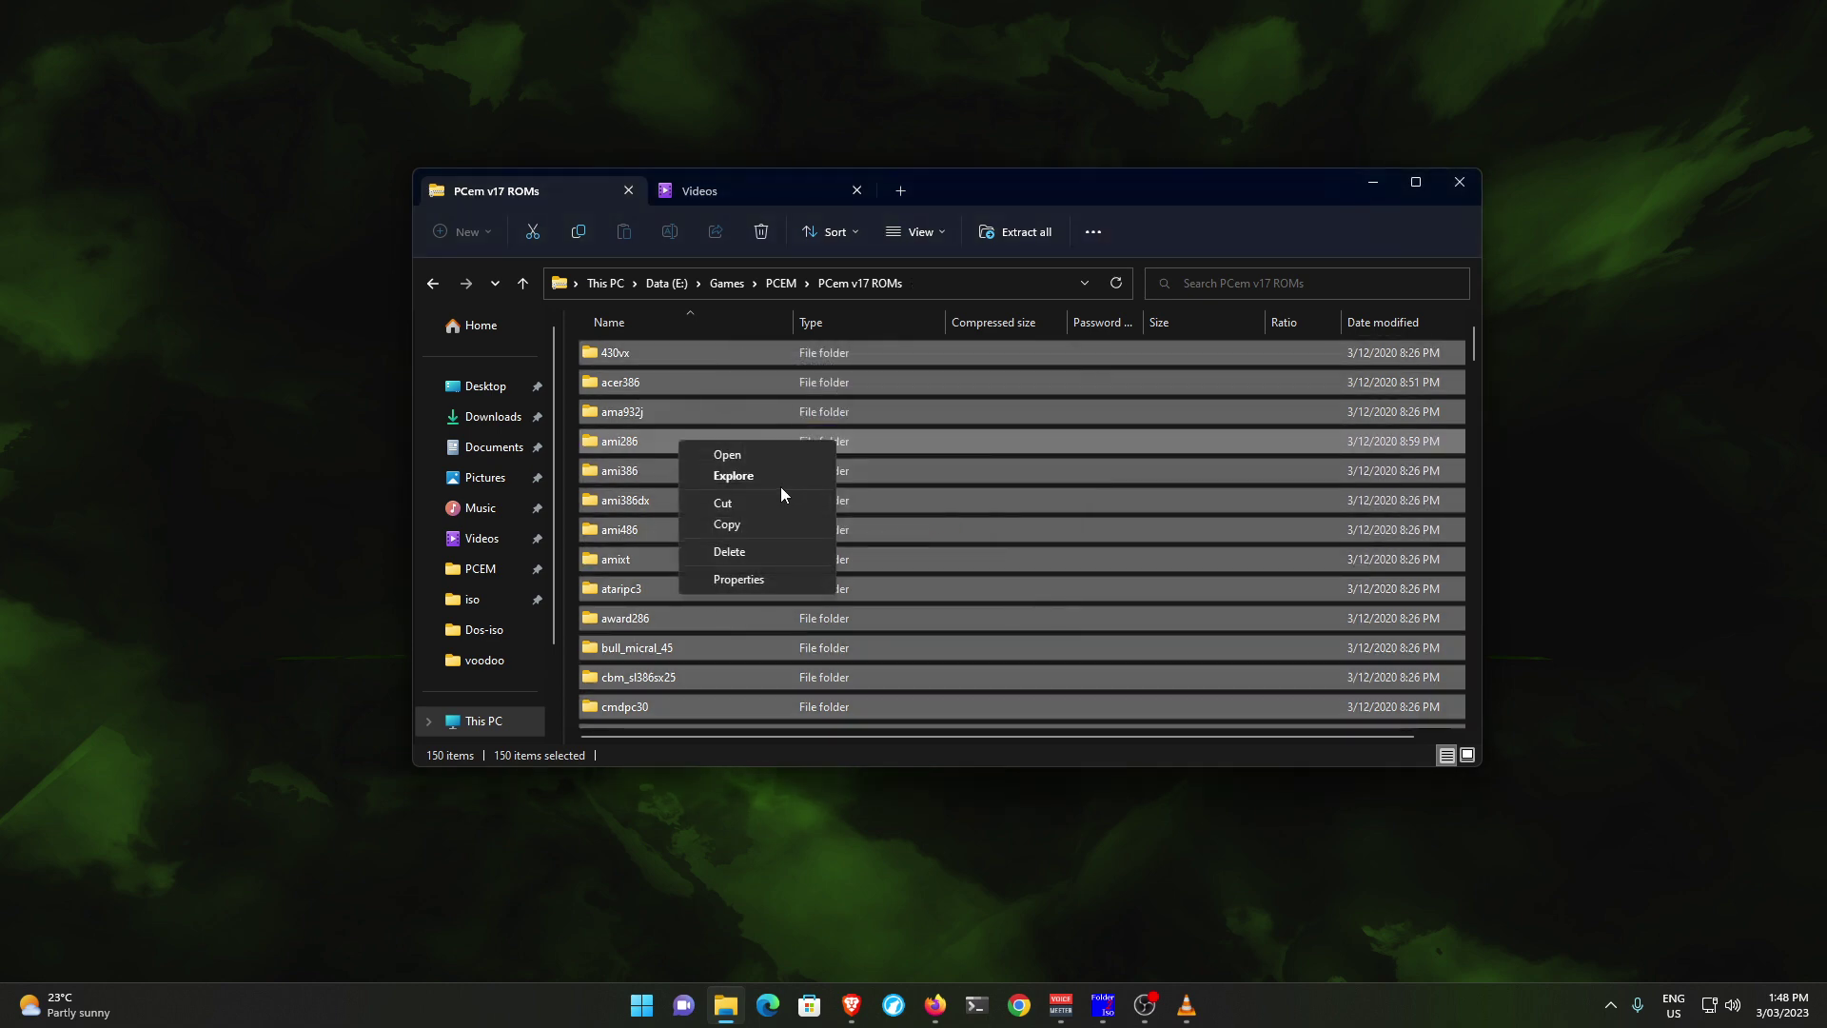
click(756, 529)
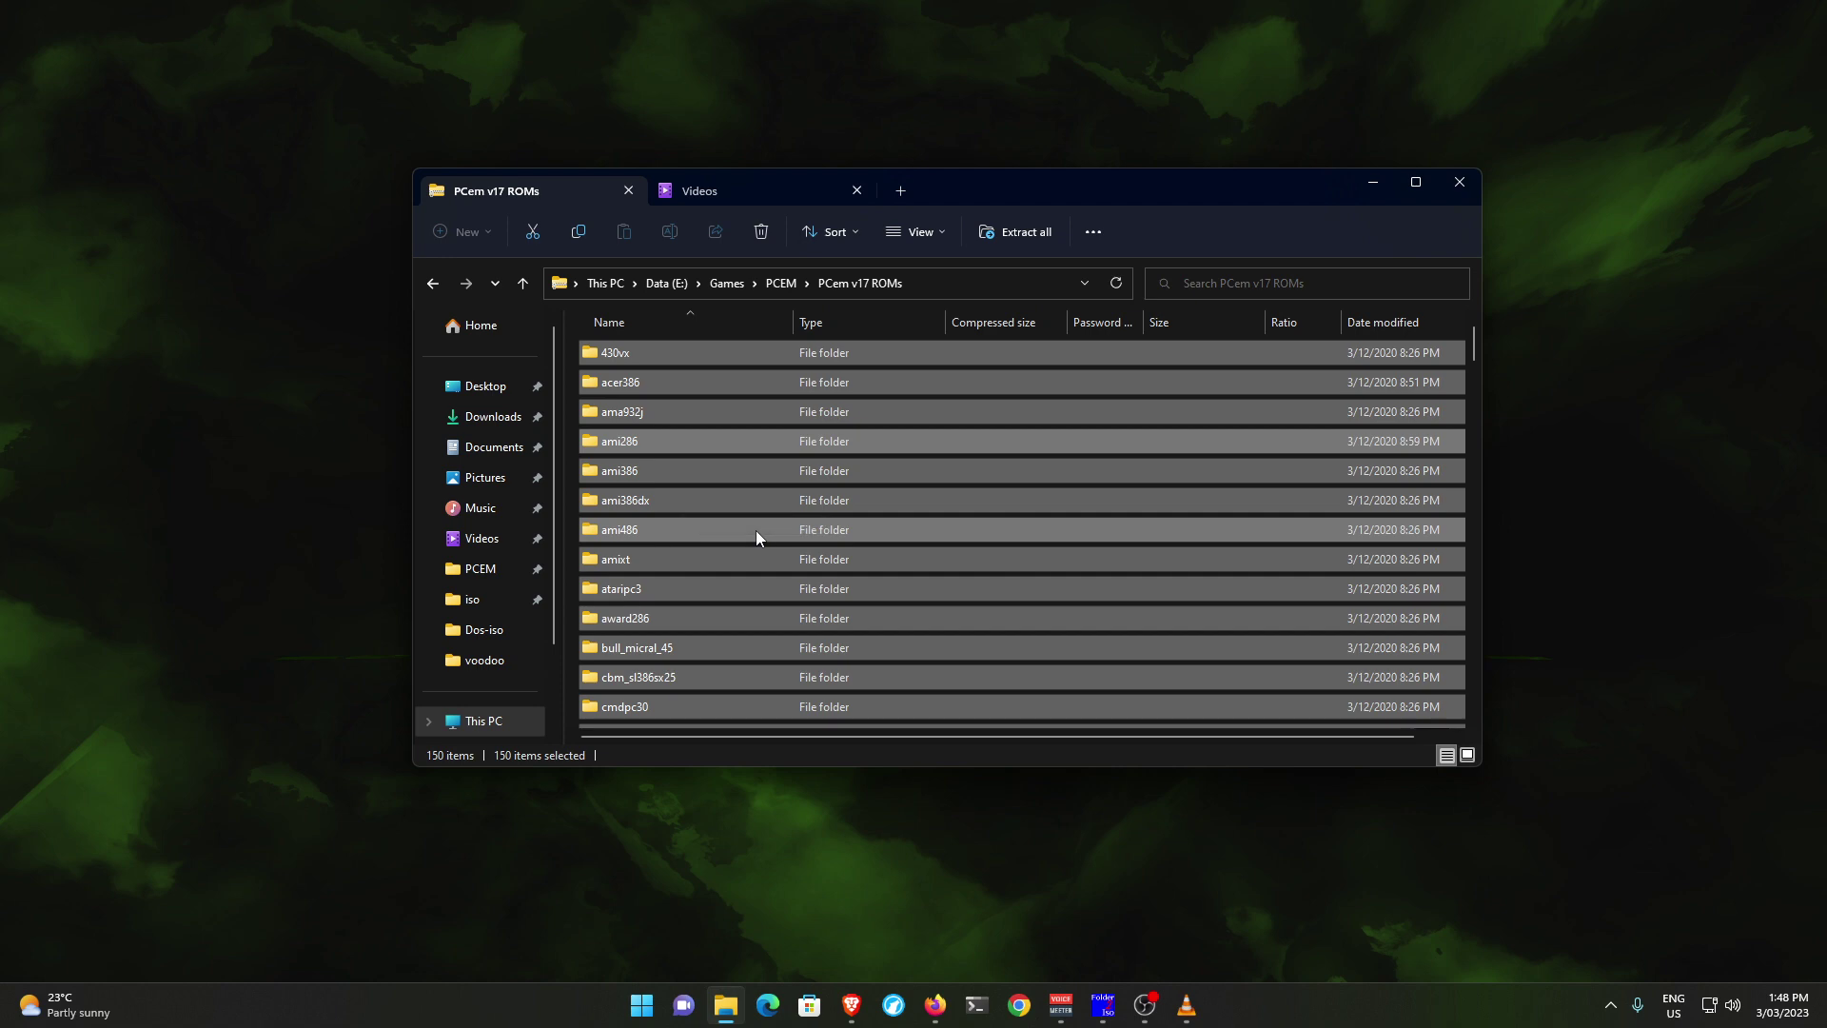
- Paste them into PCemV17Win\roms, replacing the existing files in the destination
click(784, 282)
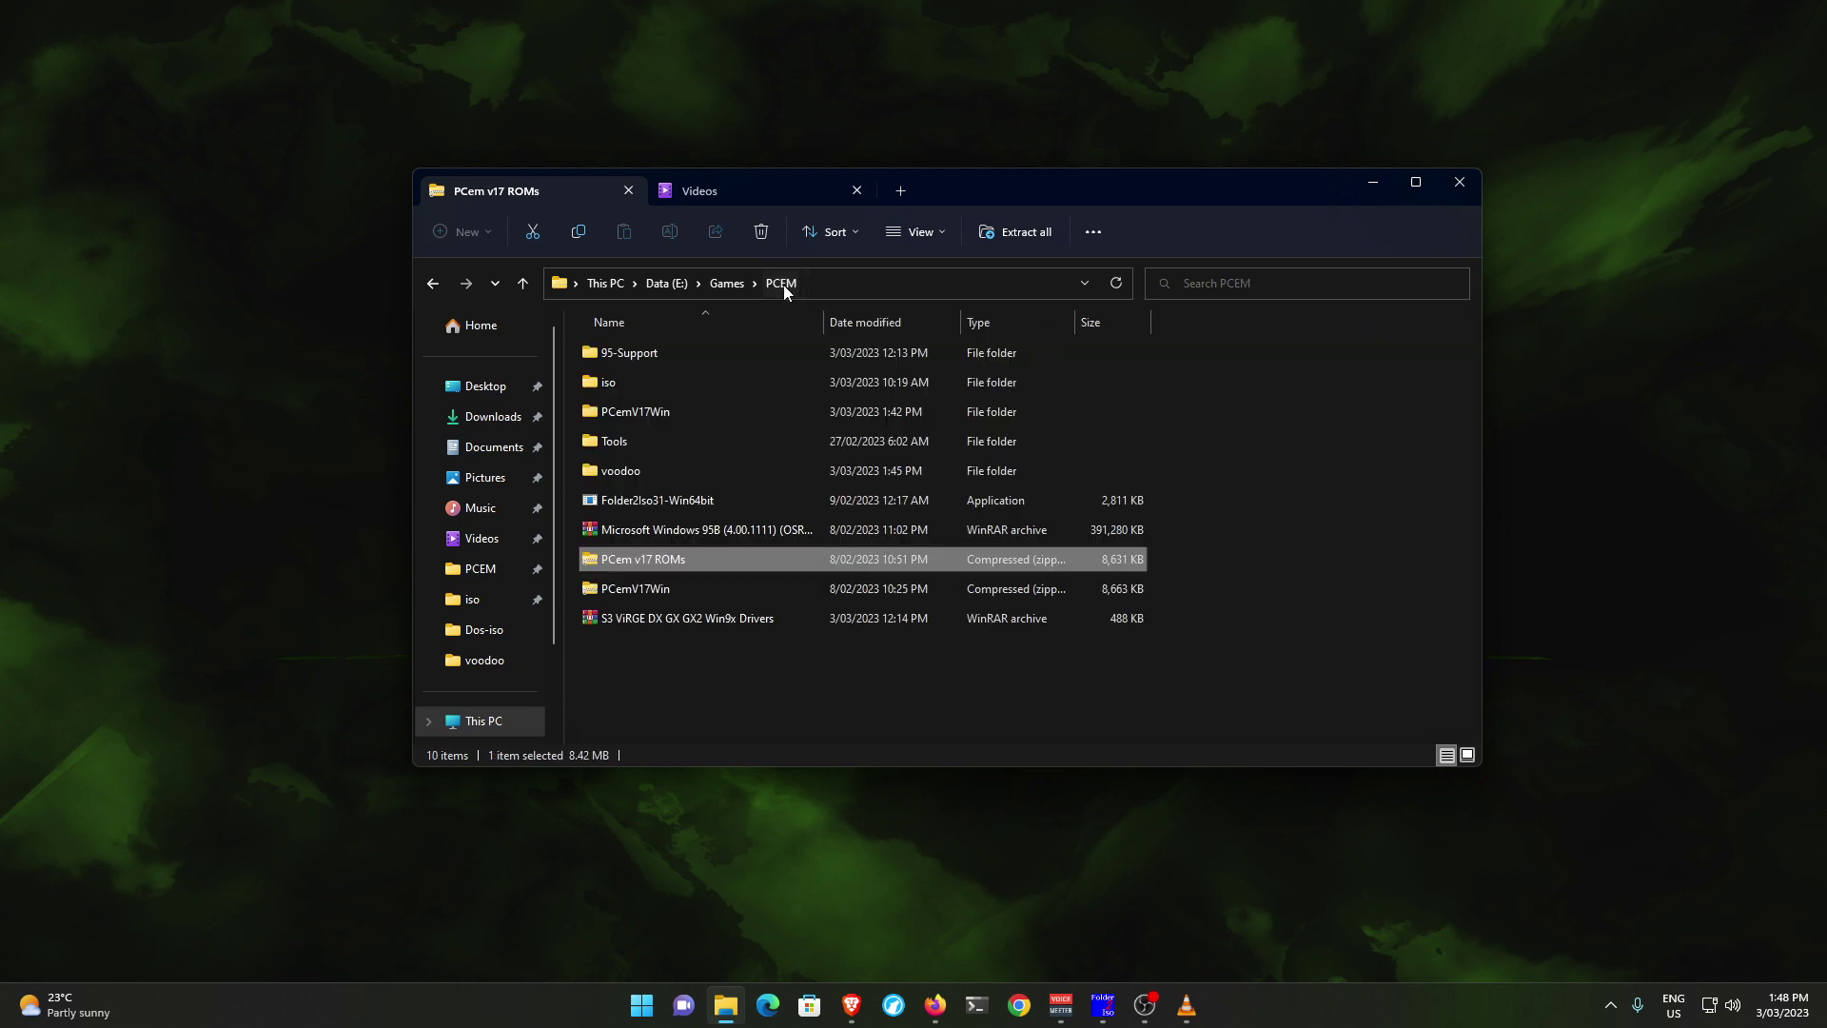
click(641, 422)
double_click(641, 424)
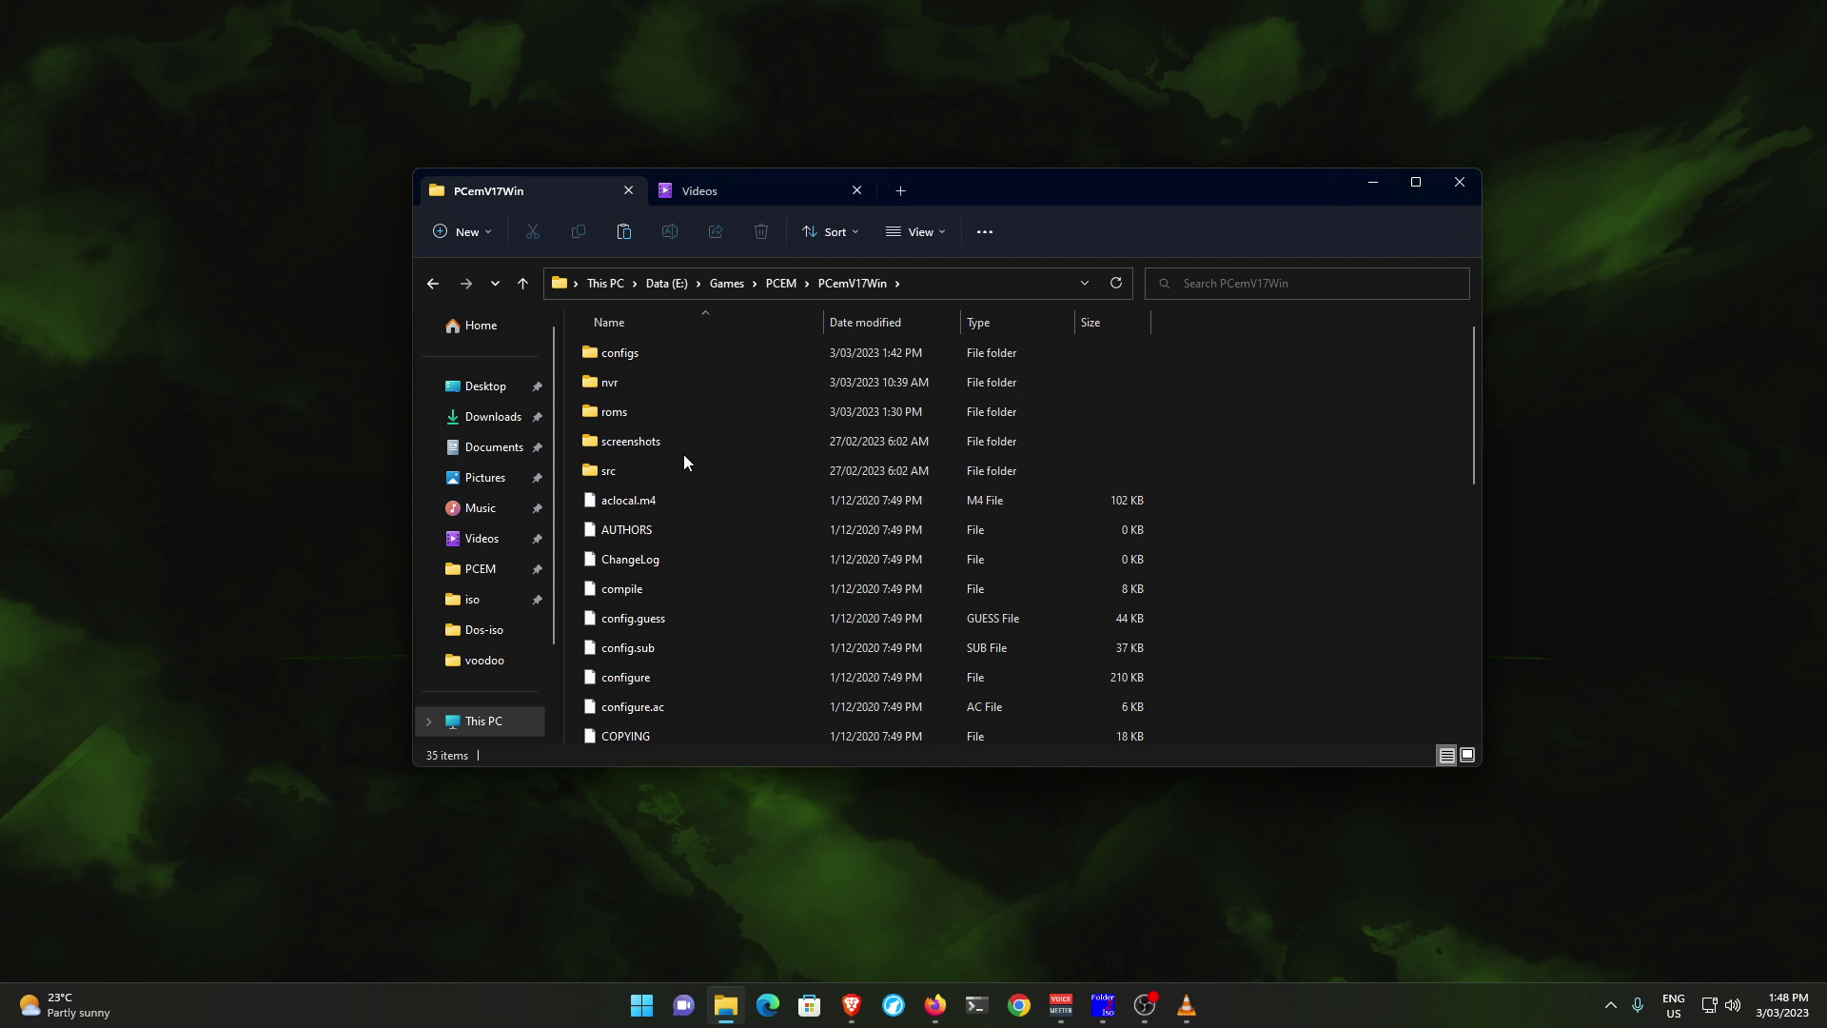
scroll(683, 454, down, 5)
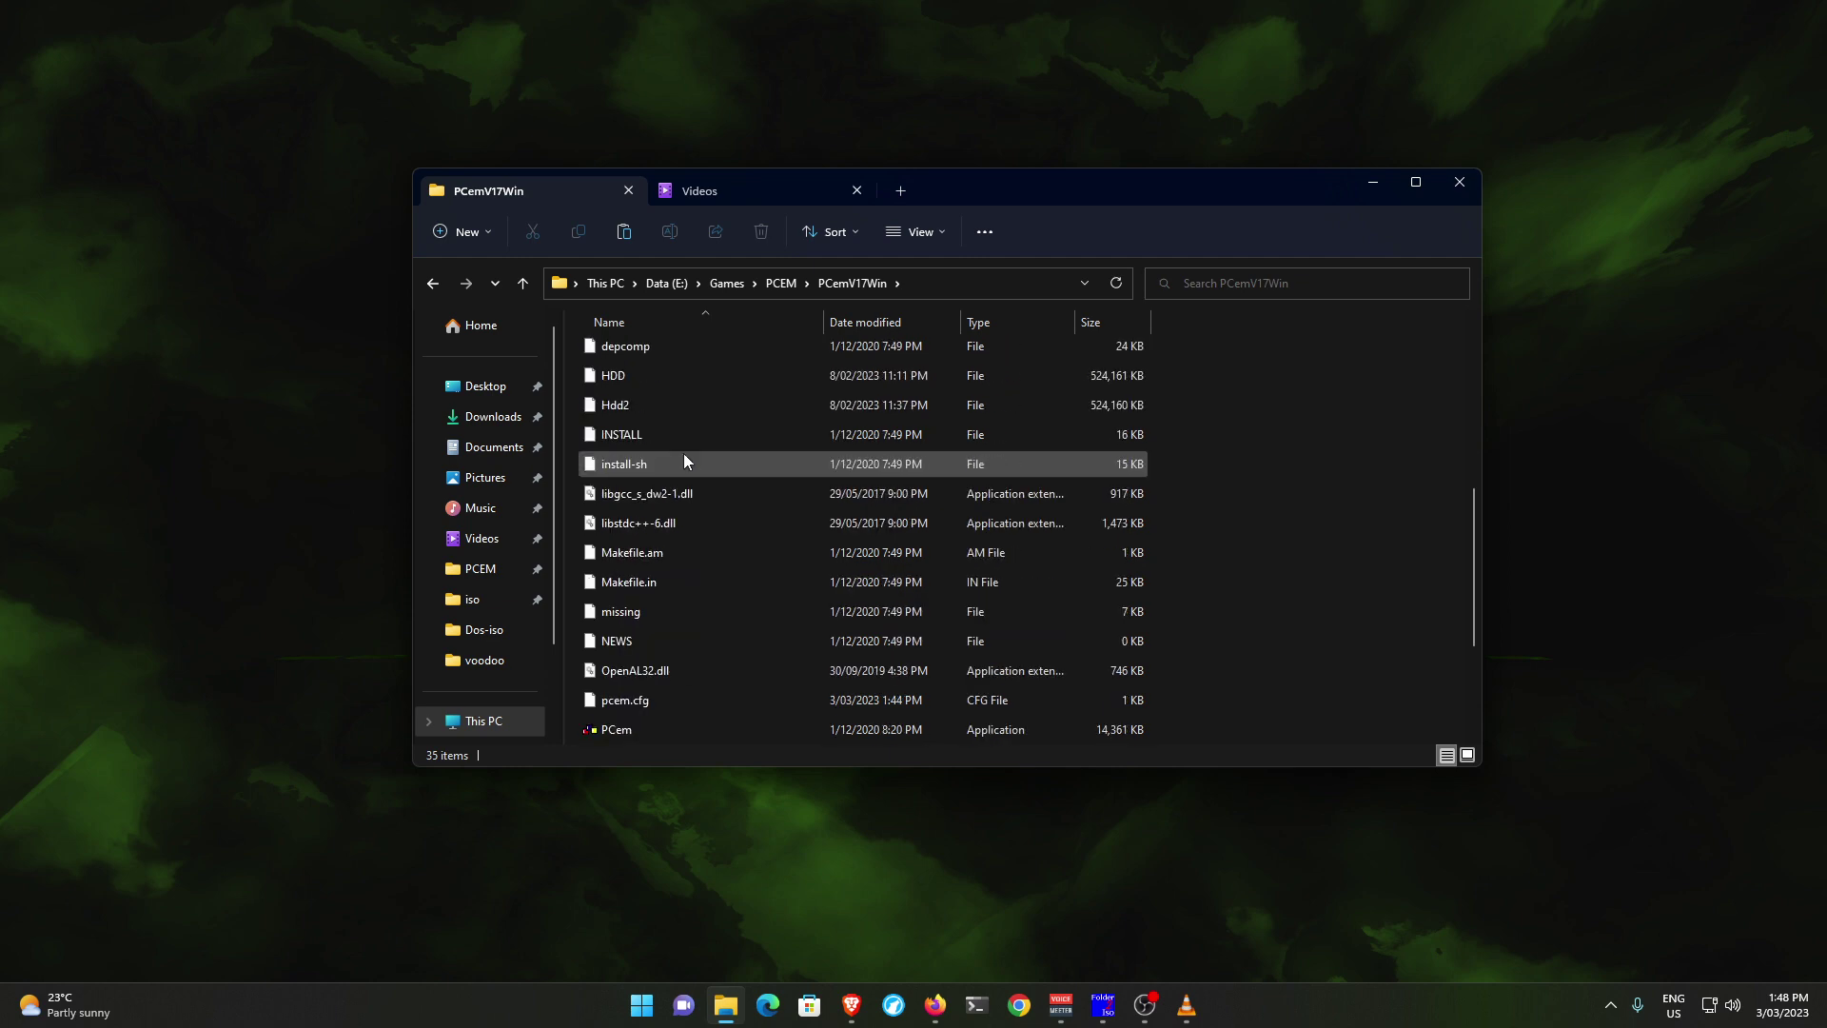
scroll(683, 464, up, 5)
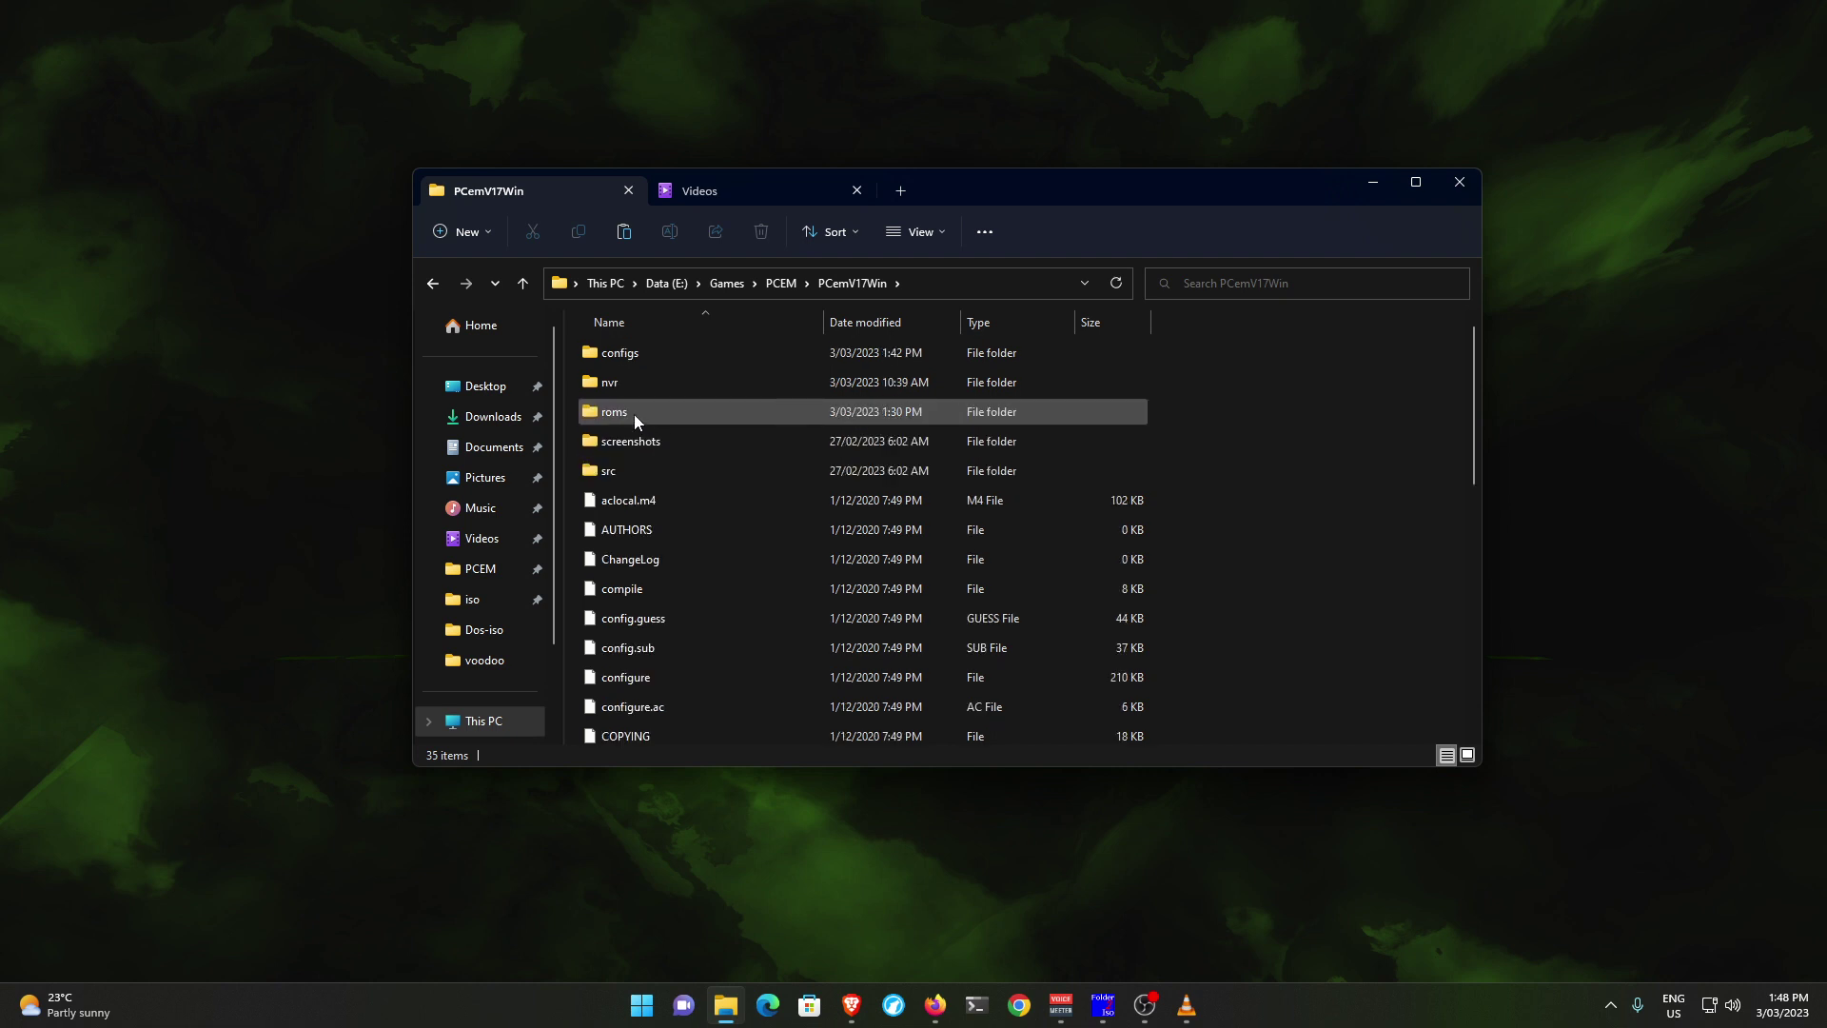
double_click(630, 413)
right_click(1242, 410)
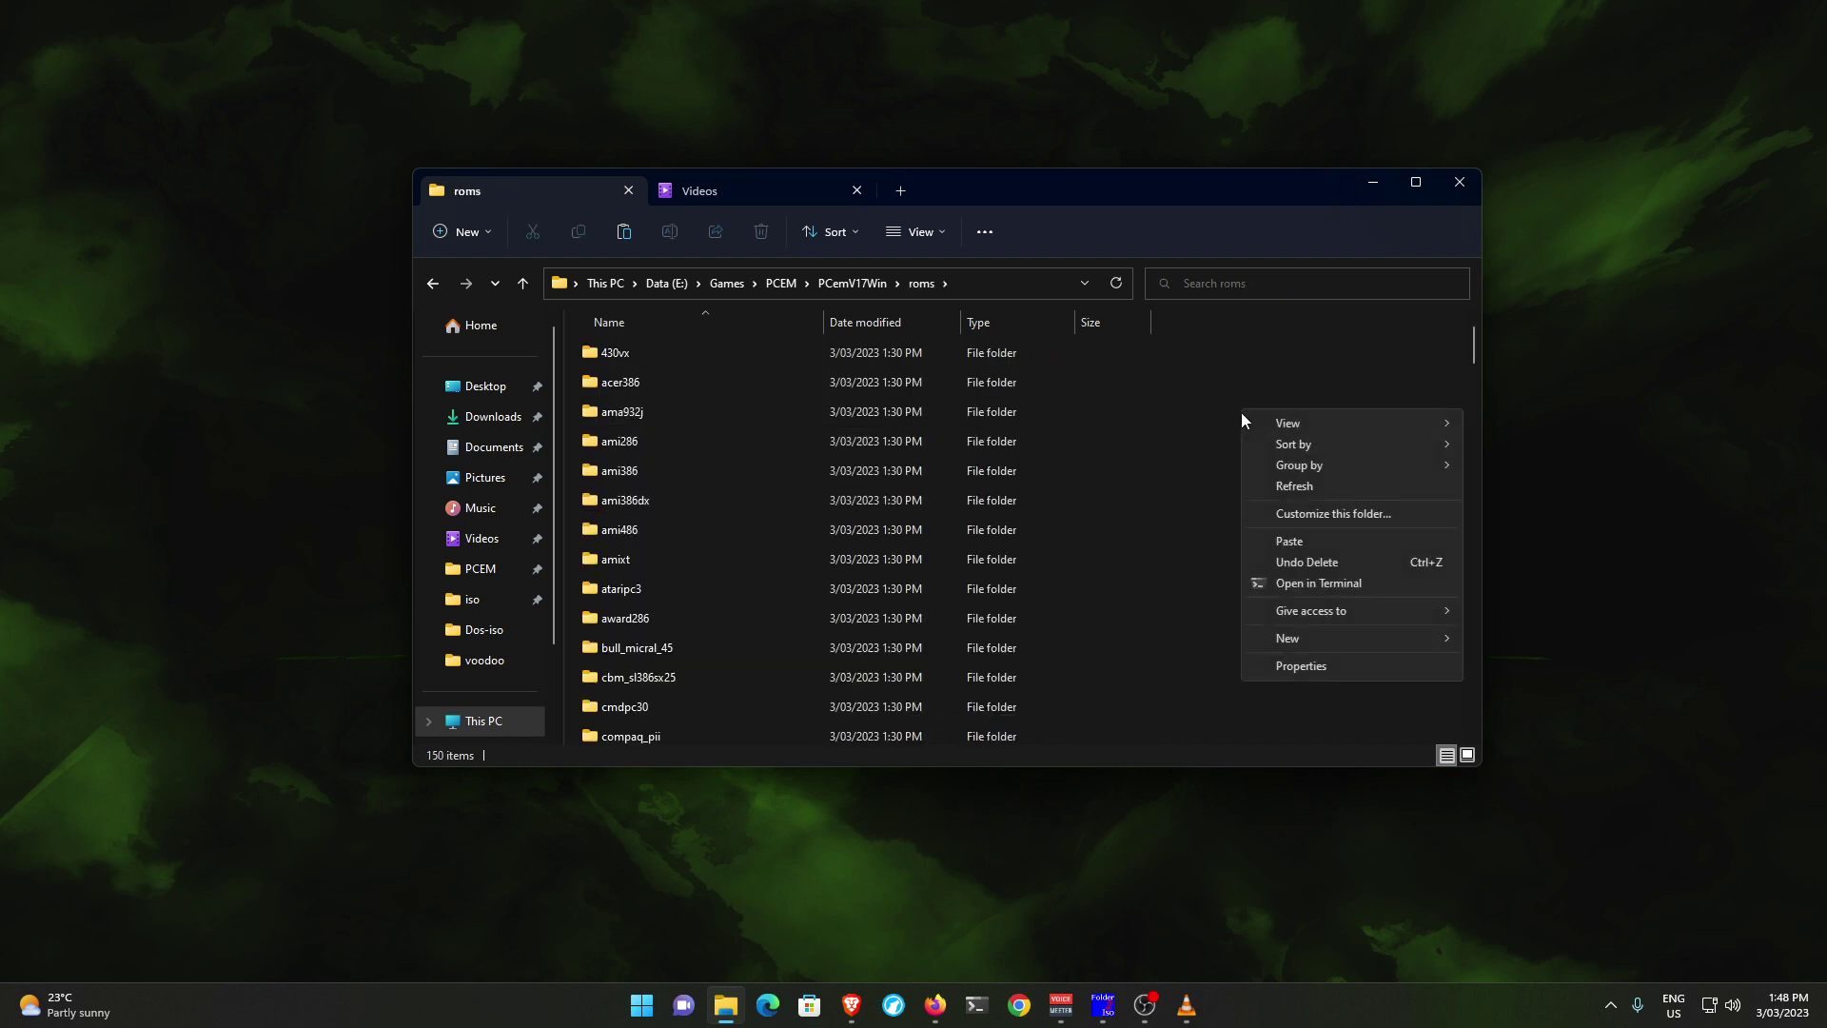
click(1299, 540)
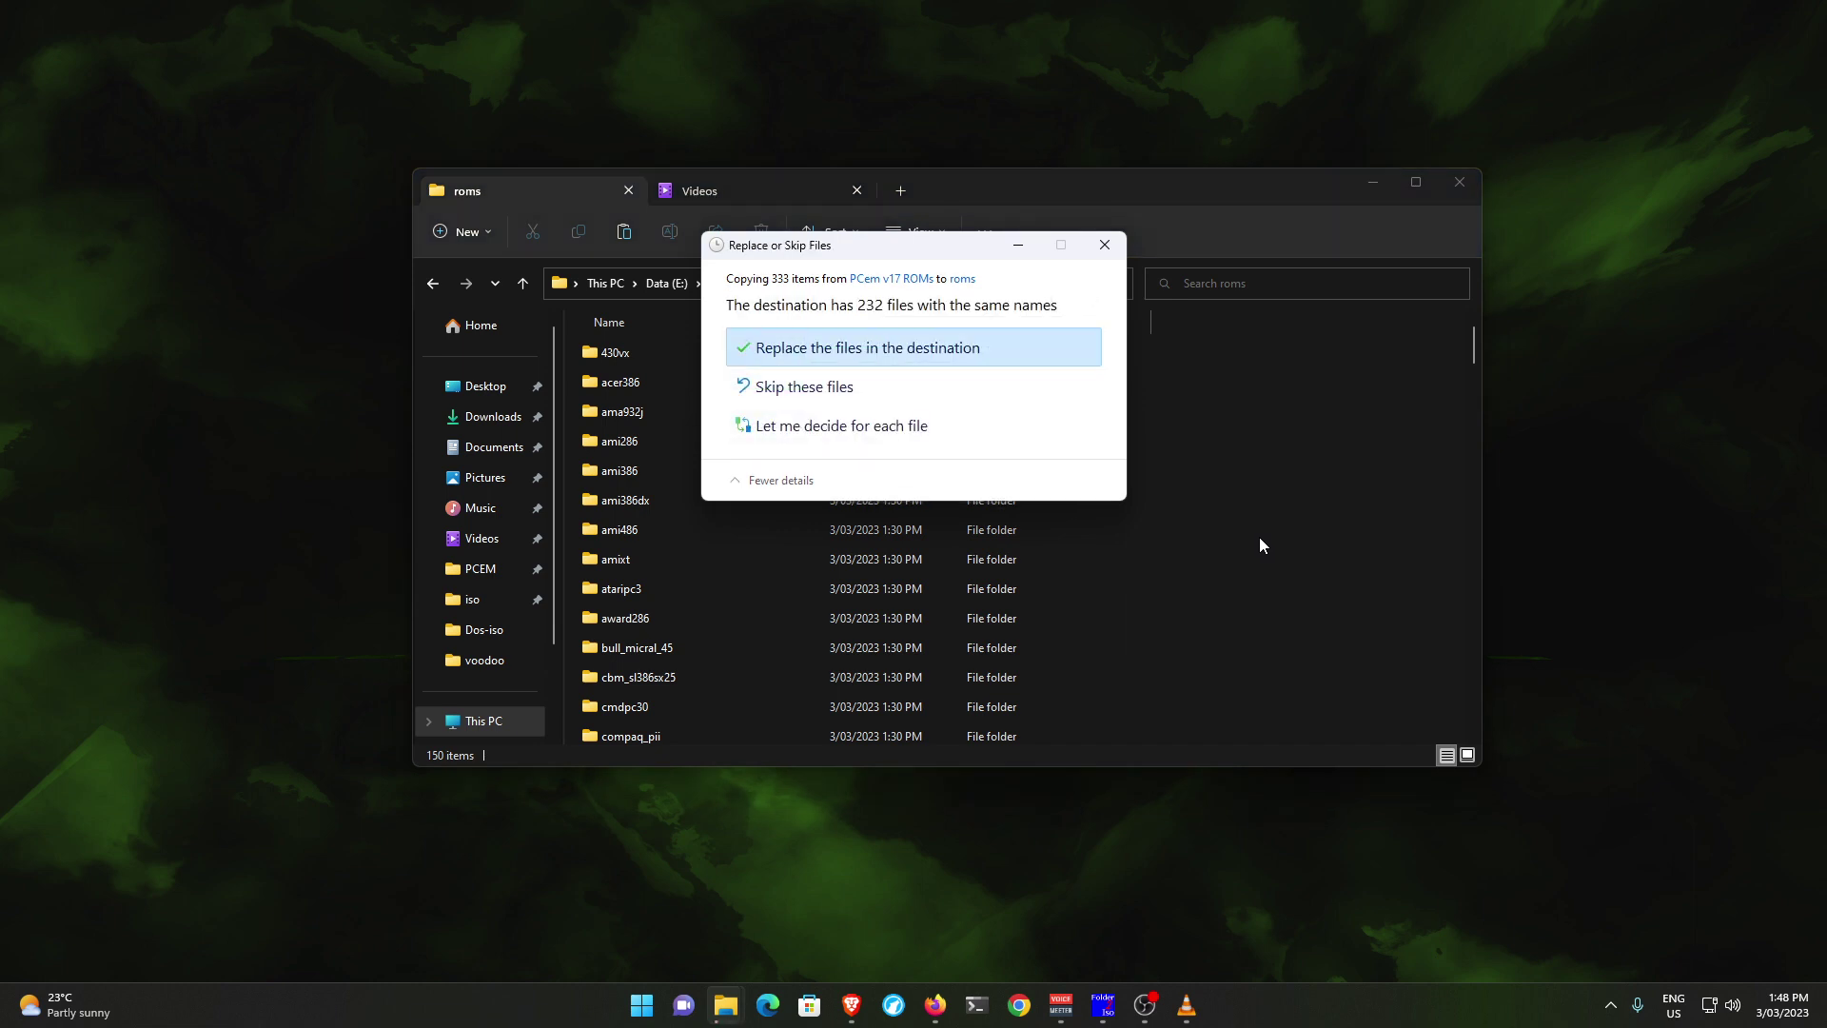
click(952, 357)
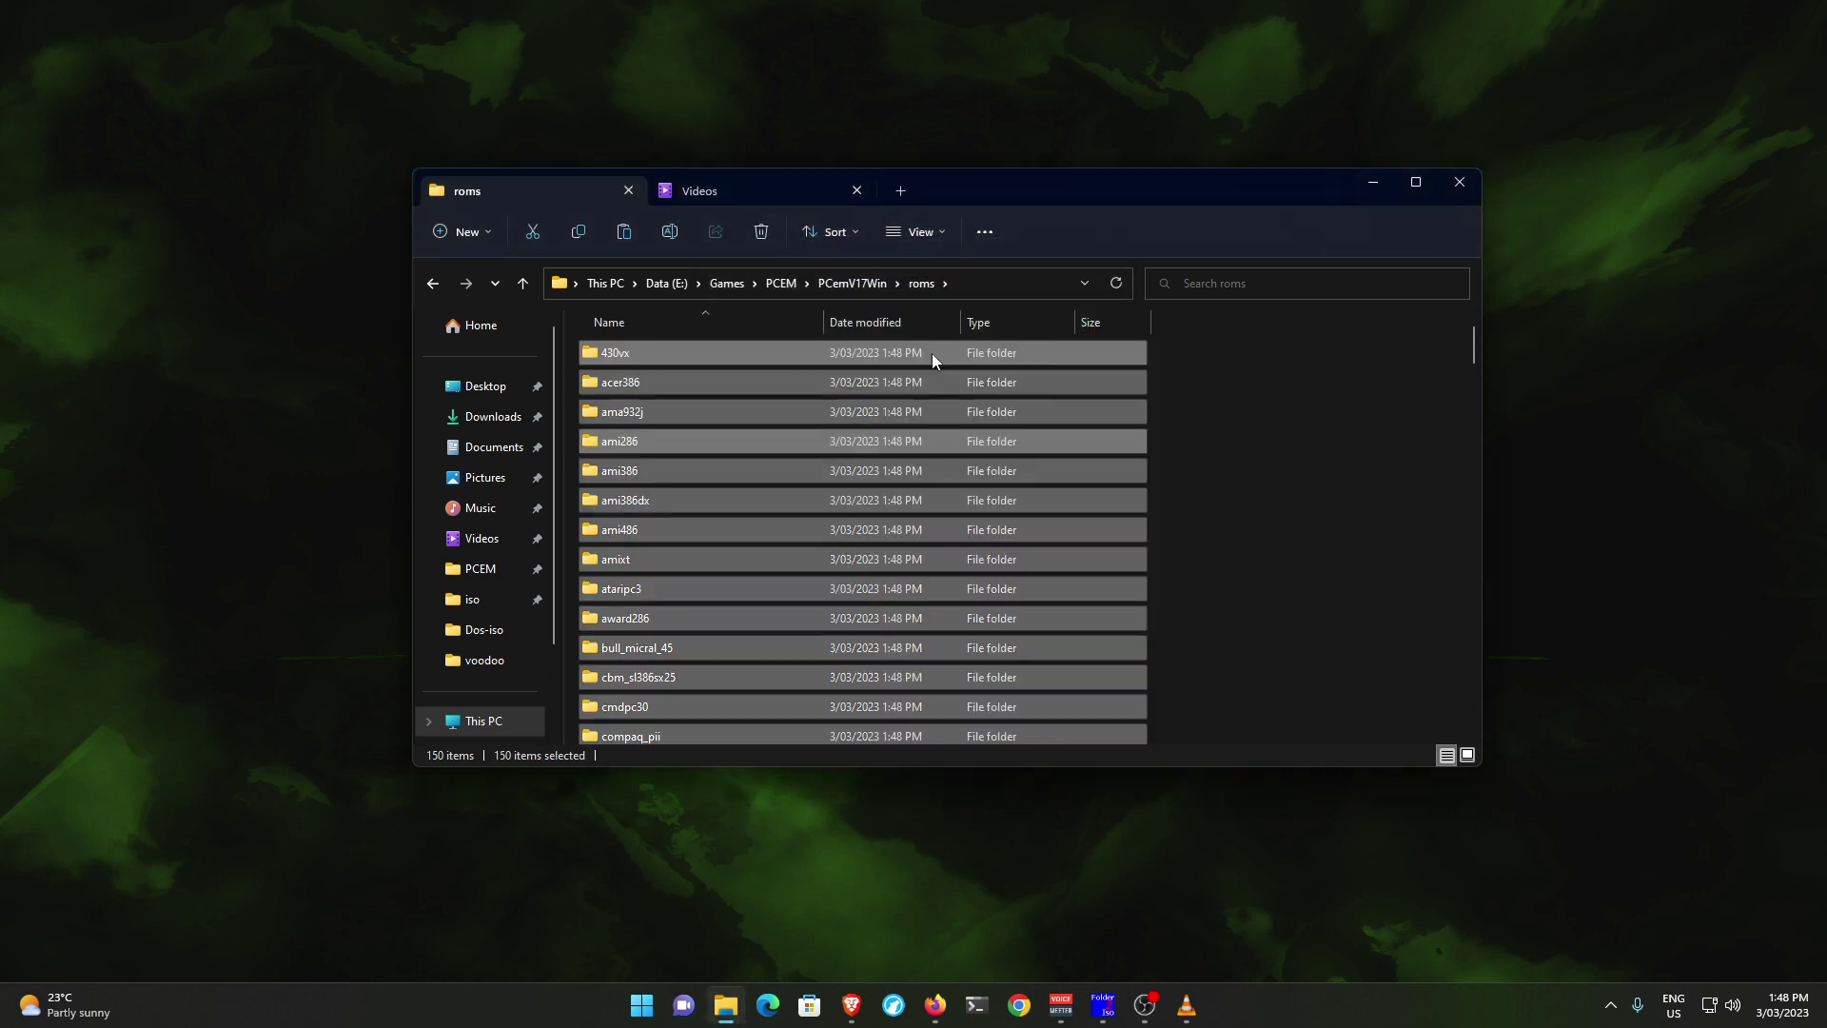
key(alt+Up)
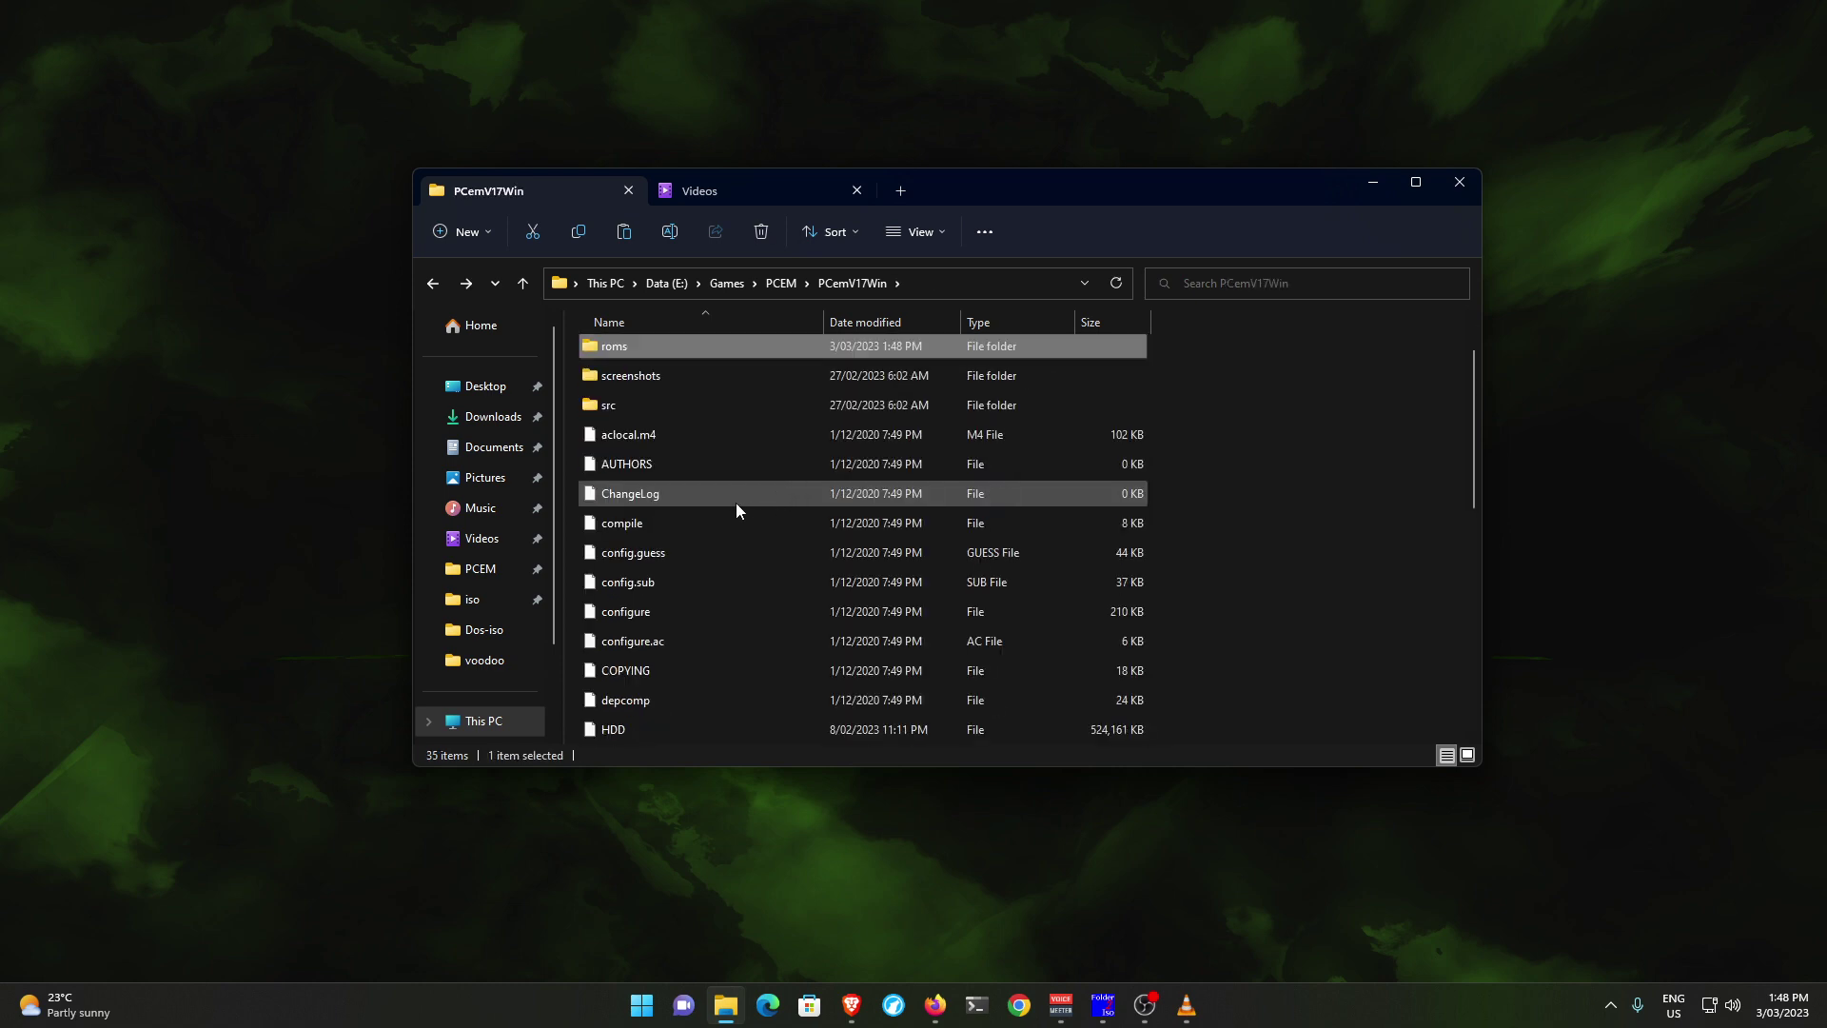
- Start the PCem emulator program from the PCemV17Win folder
scroll(733, 512, down, 7)
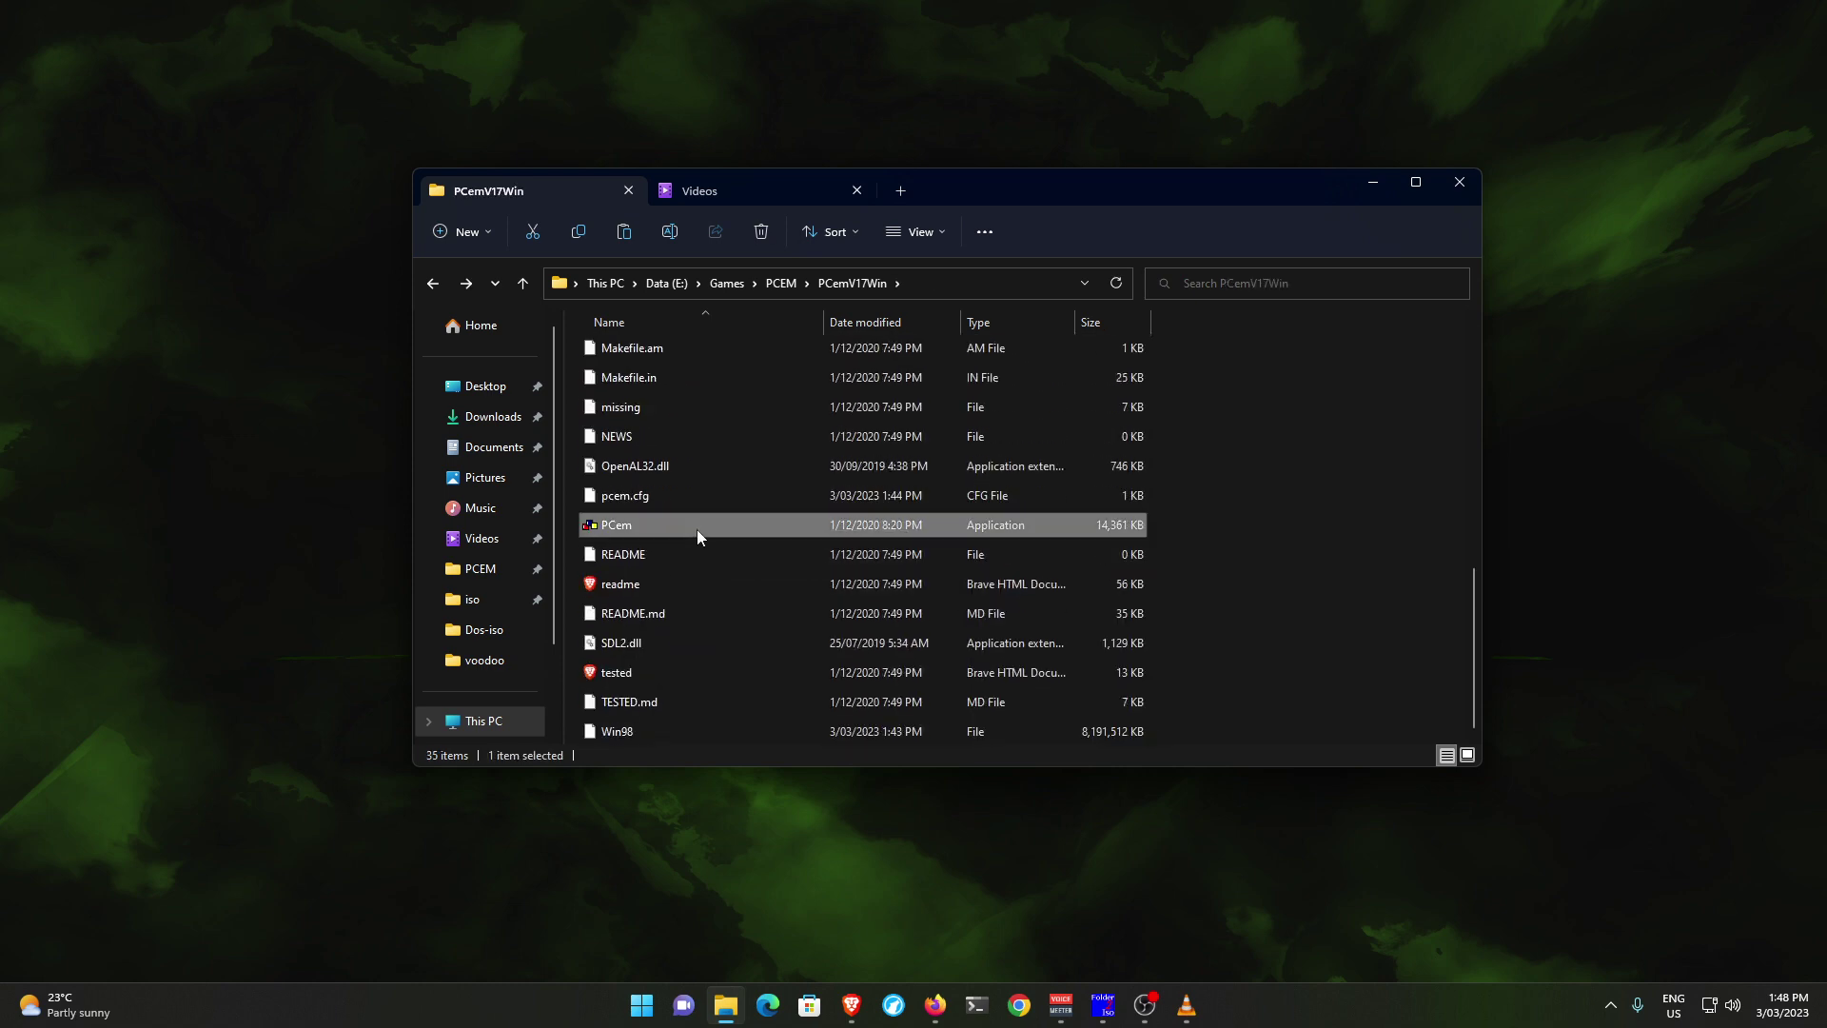
click(696, 529)
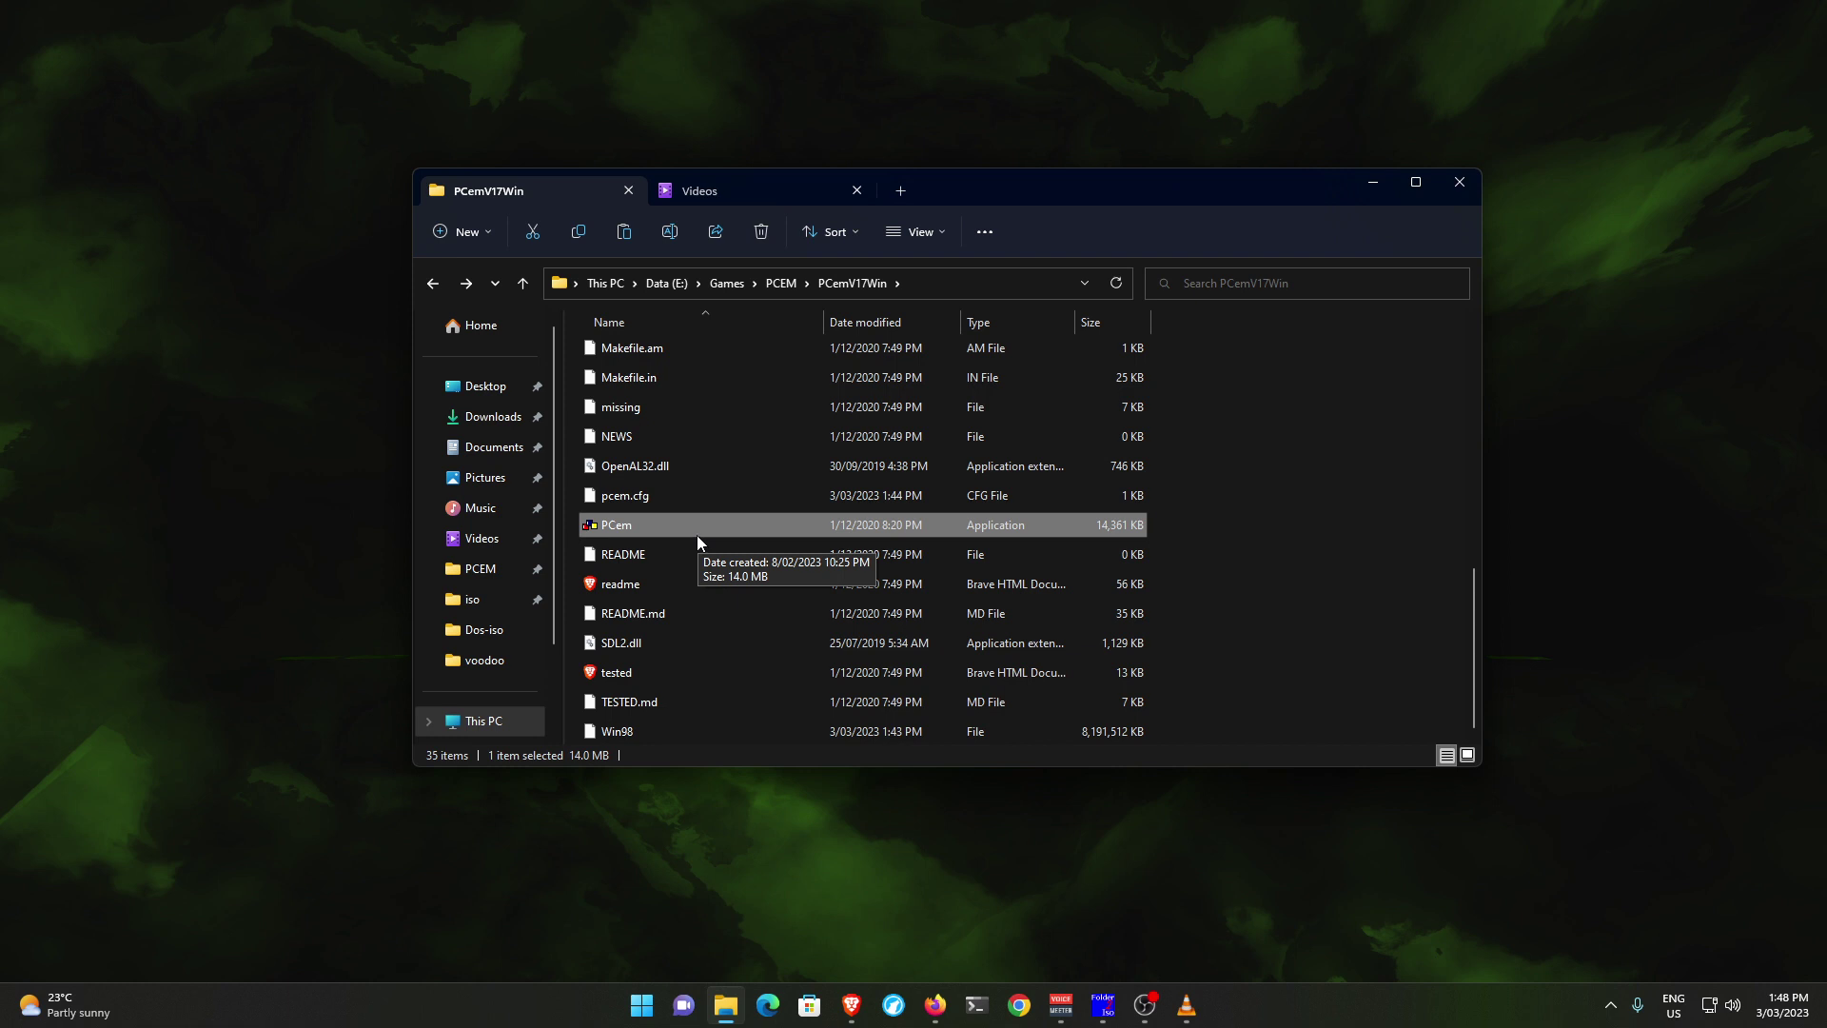
double_click(691, 533)
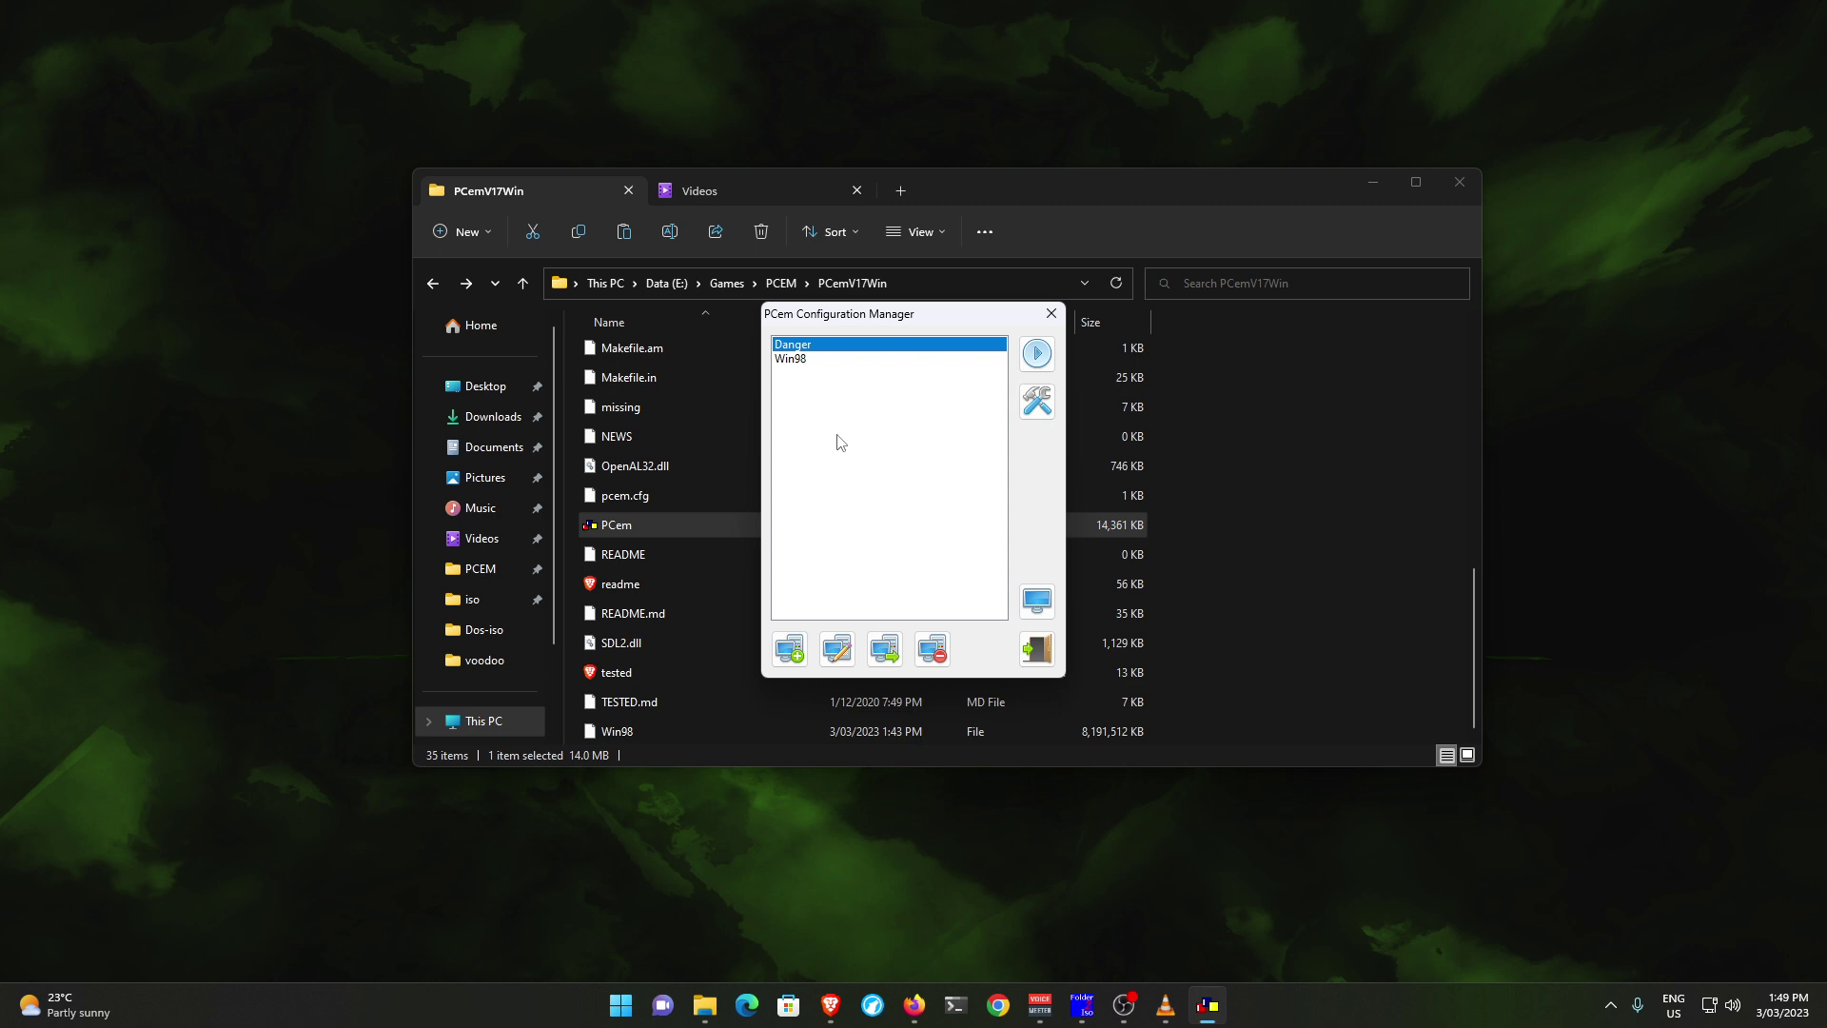
- Create a new PCem configuration named Win95
click(801, 653)
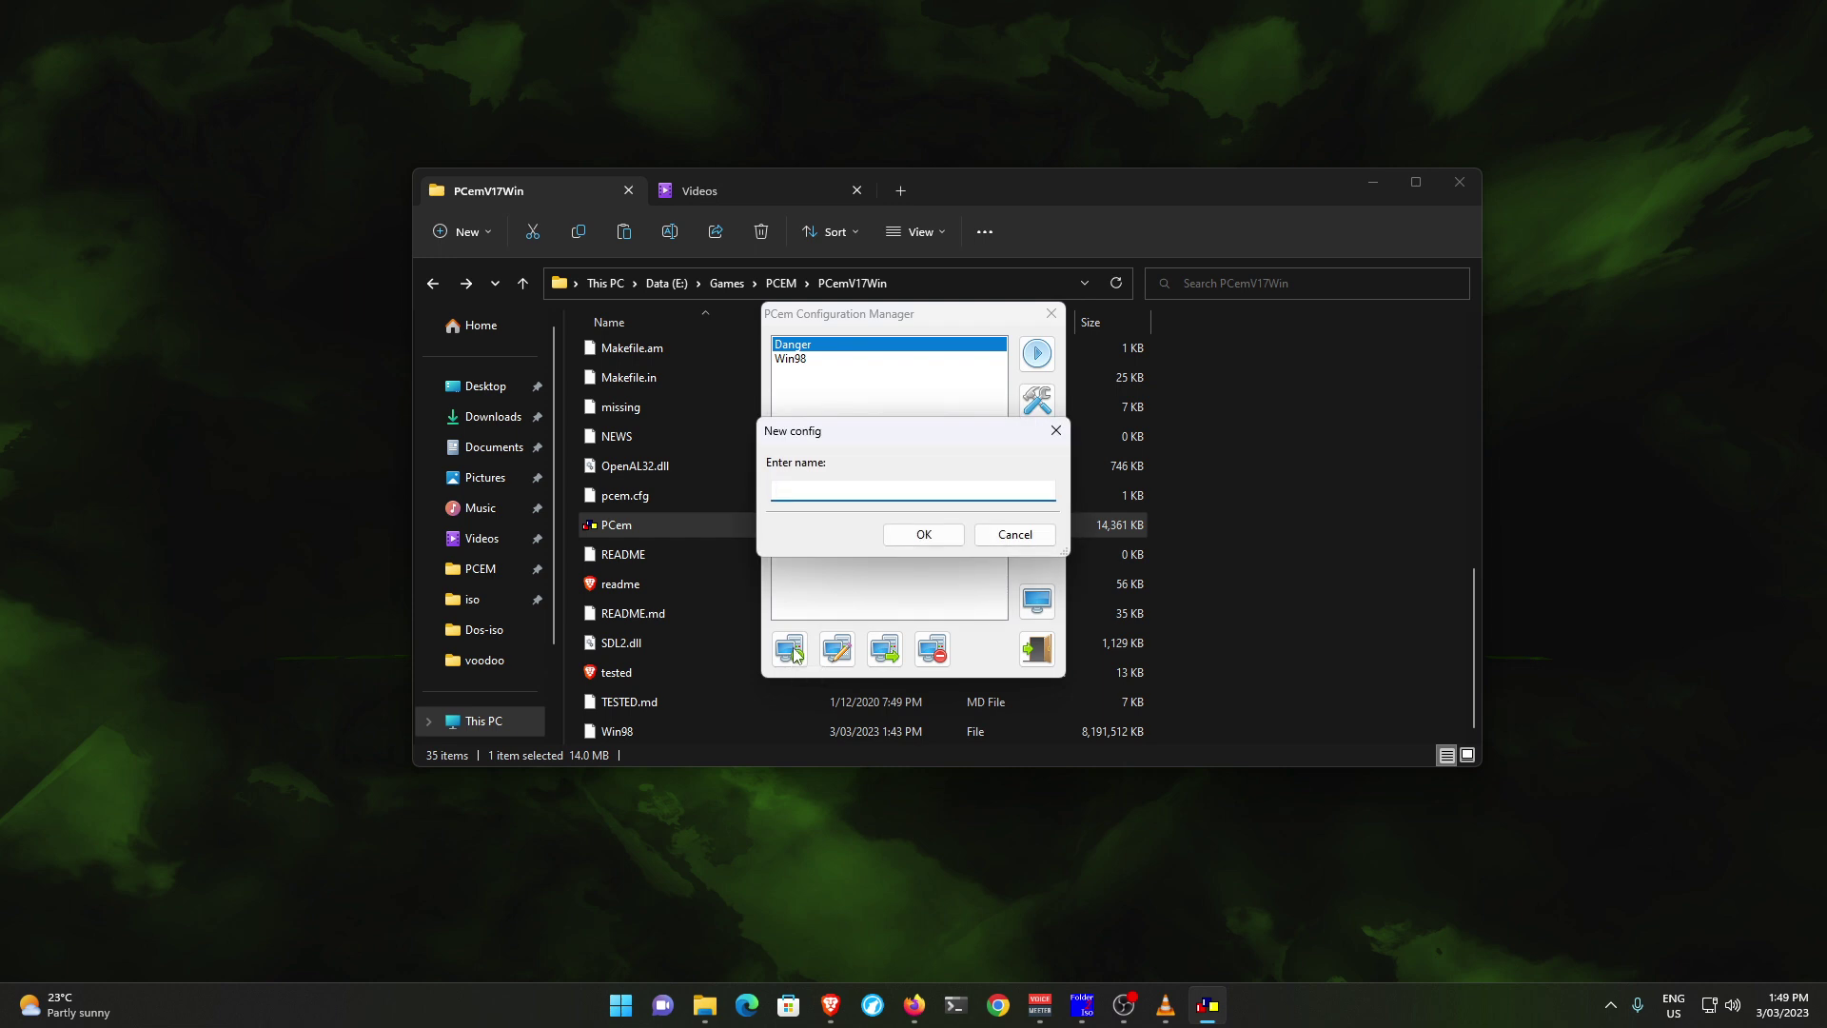
text(Win95)
key(Return)
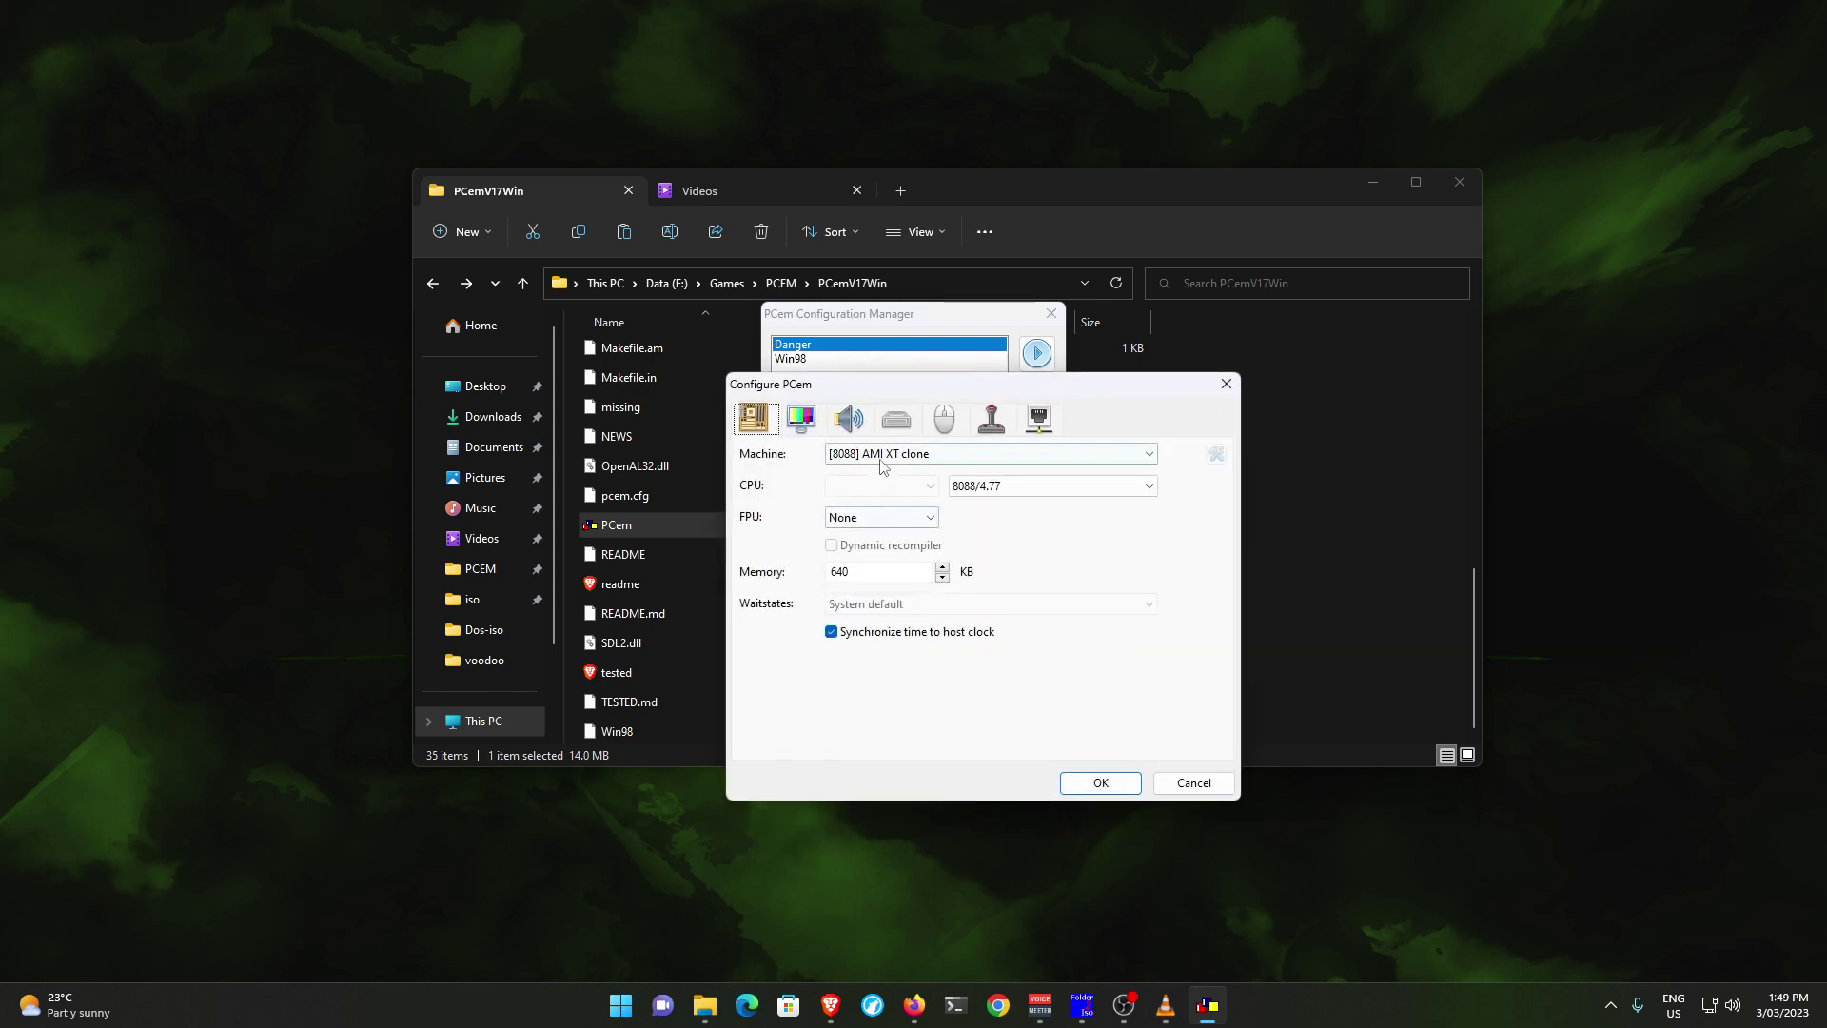
- Set the emulated machine to [Slot 1] Gigabyte GA-686BX
click(881, 460)
scroll(960, 745, down, 3)
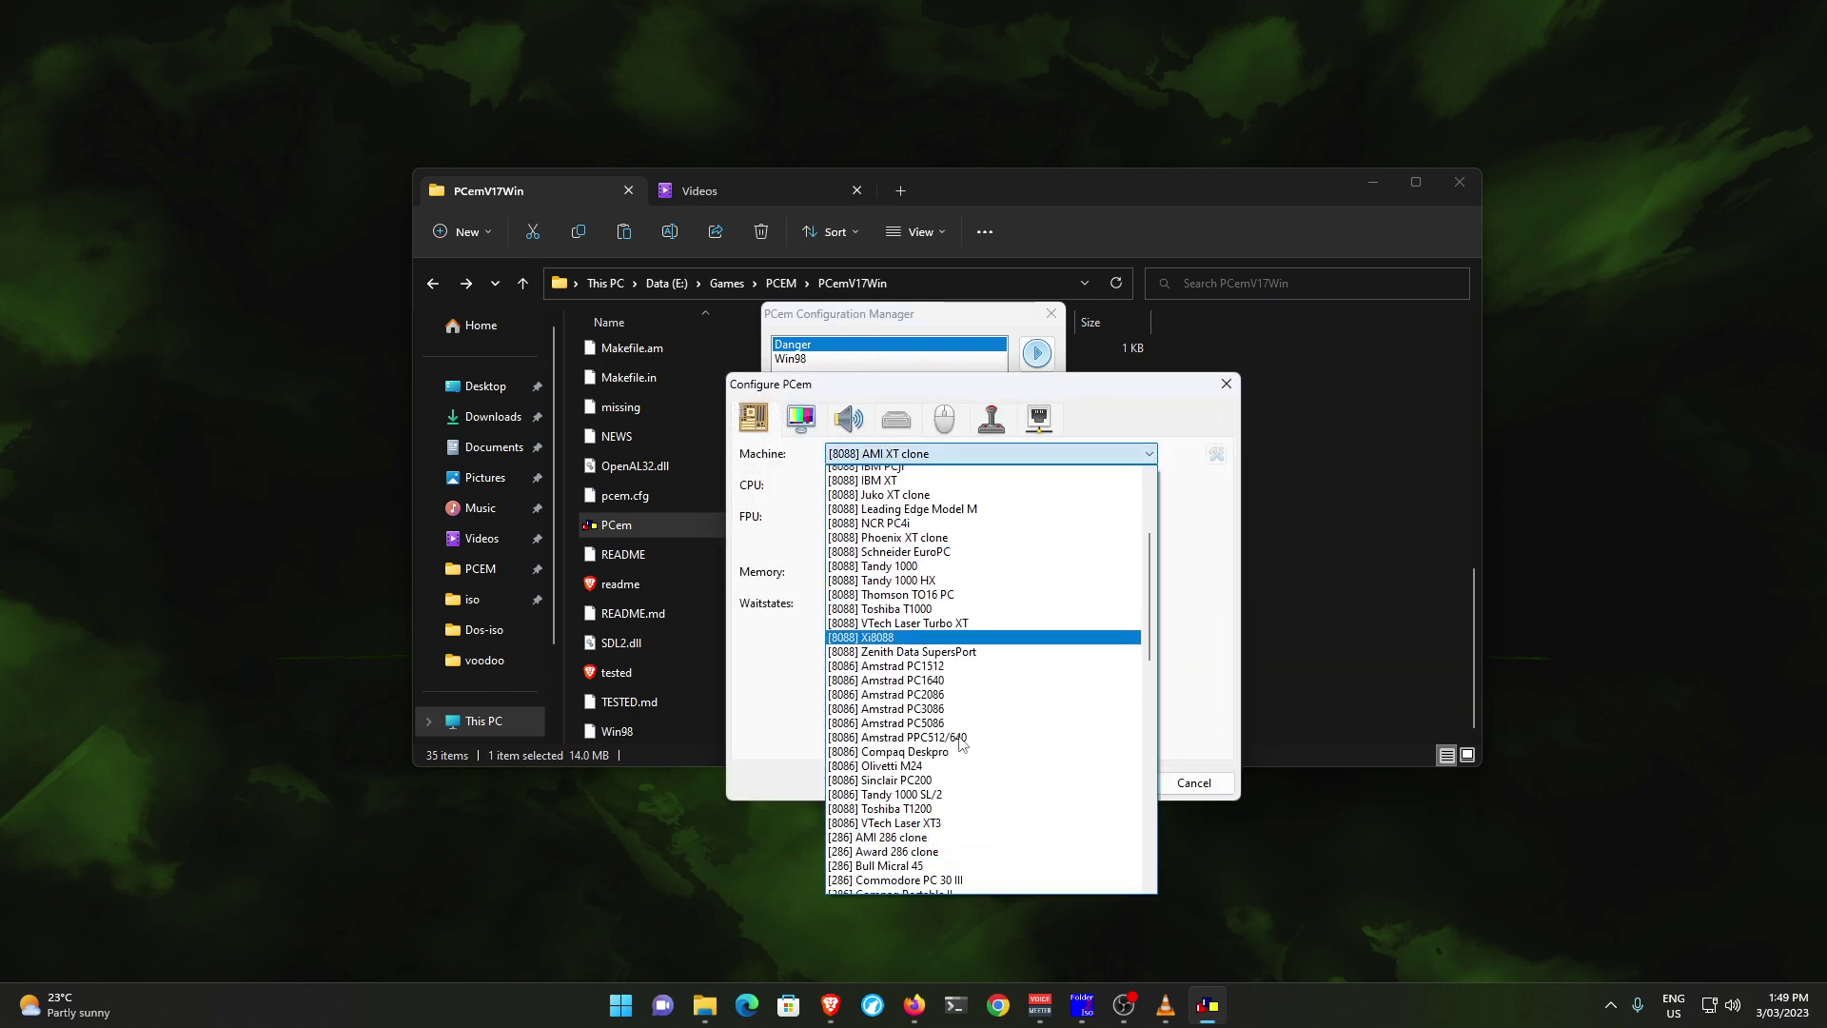
scroll(960, 745, down, 15)
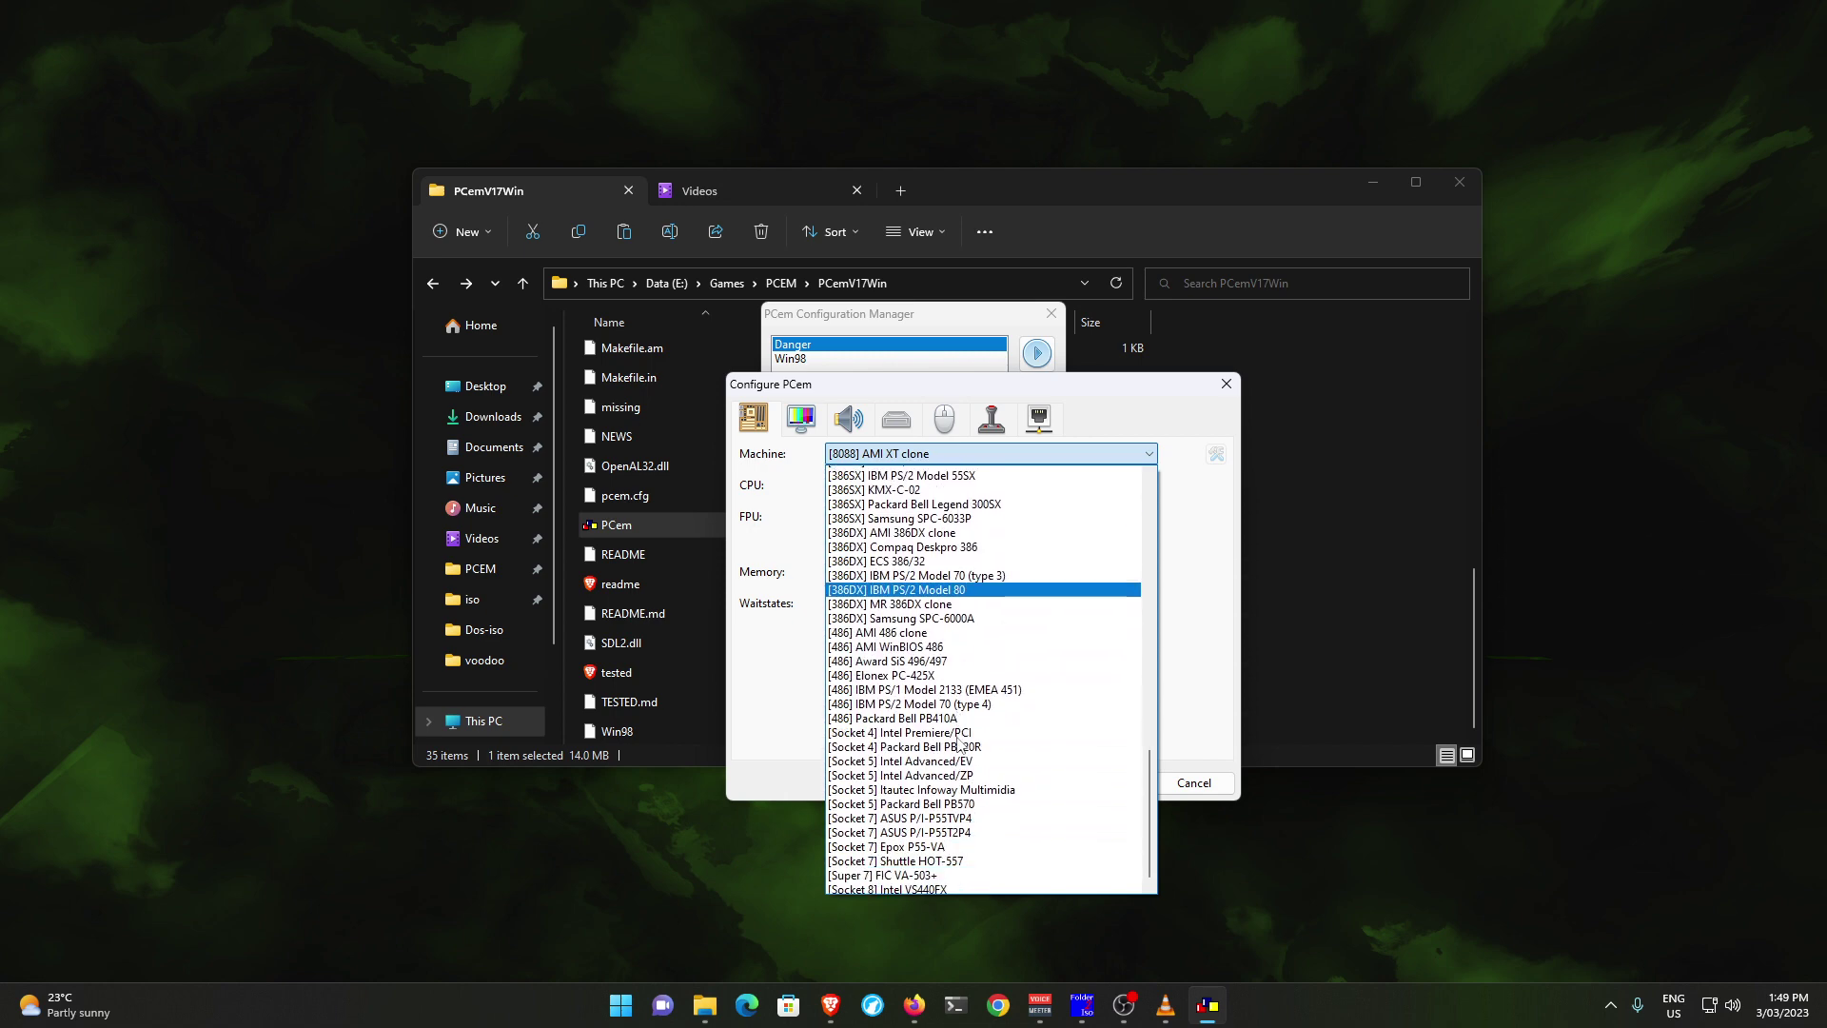
scroll(959, 745, down, 1)
scroll(960, 745, up, 18)
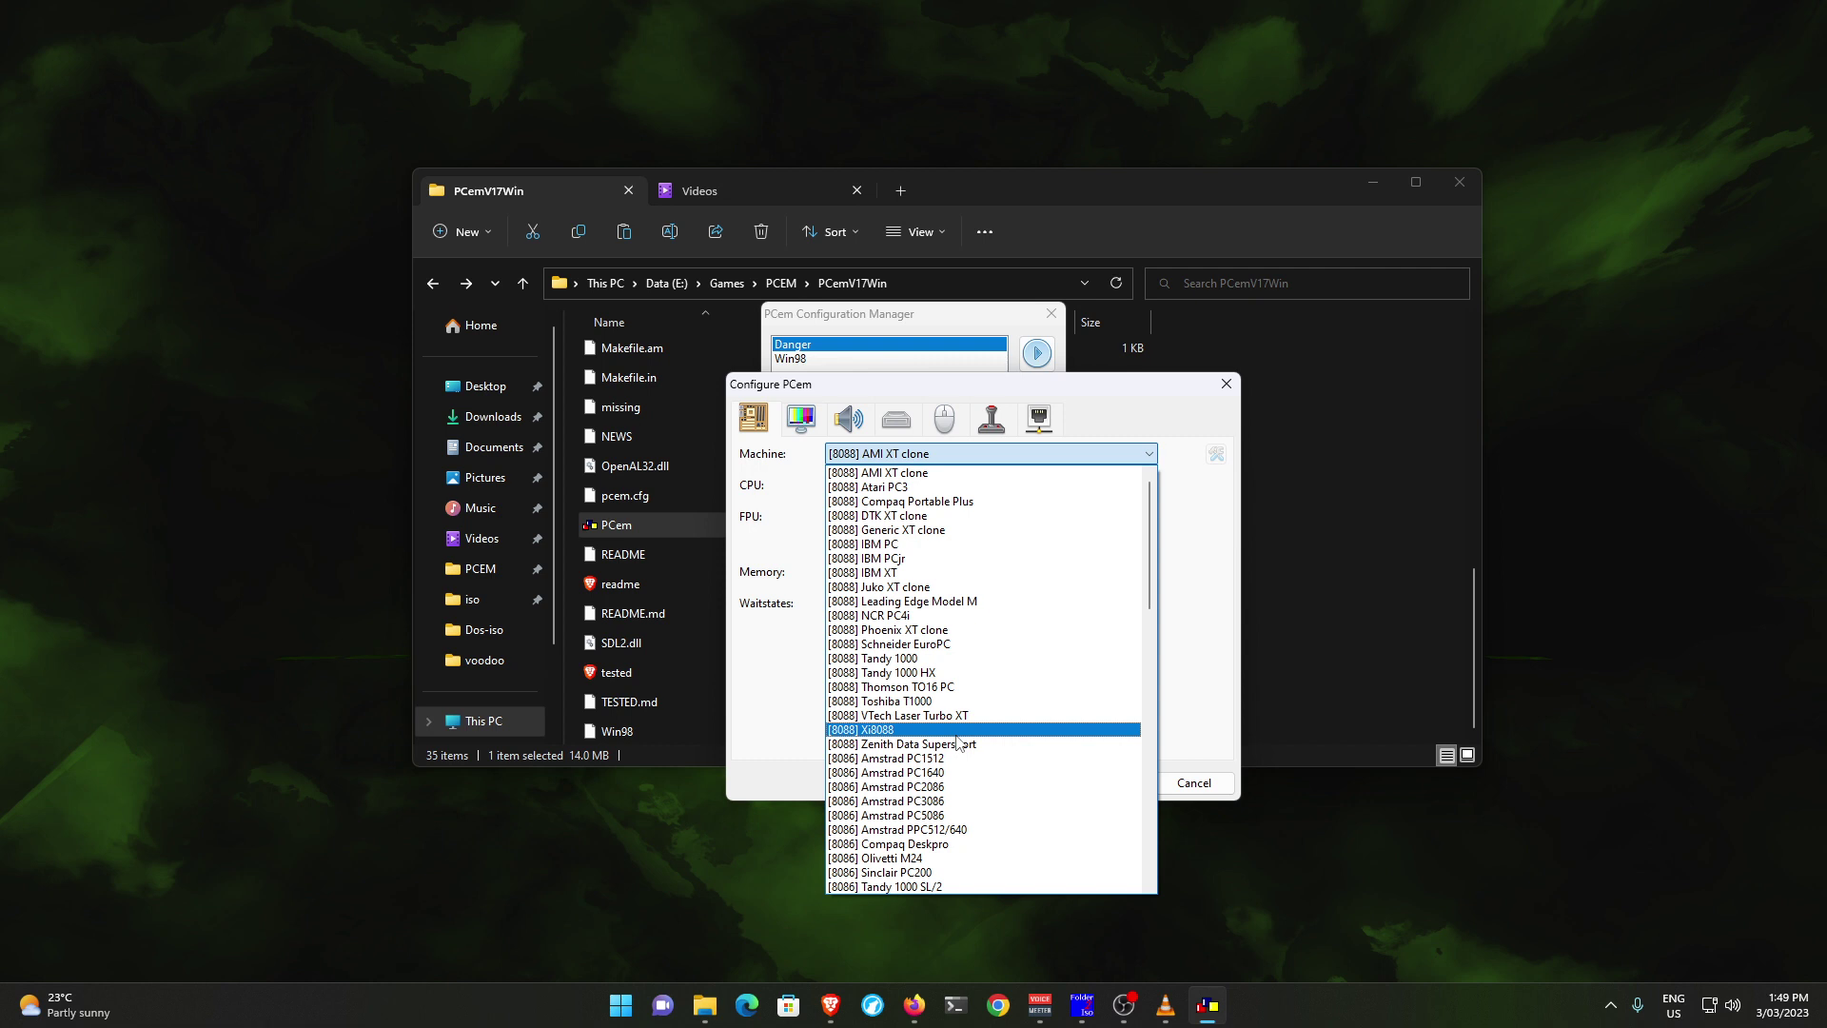
scroll(959, 743, down, 2)
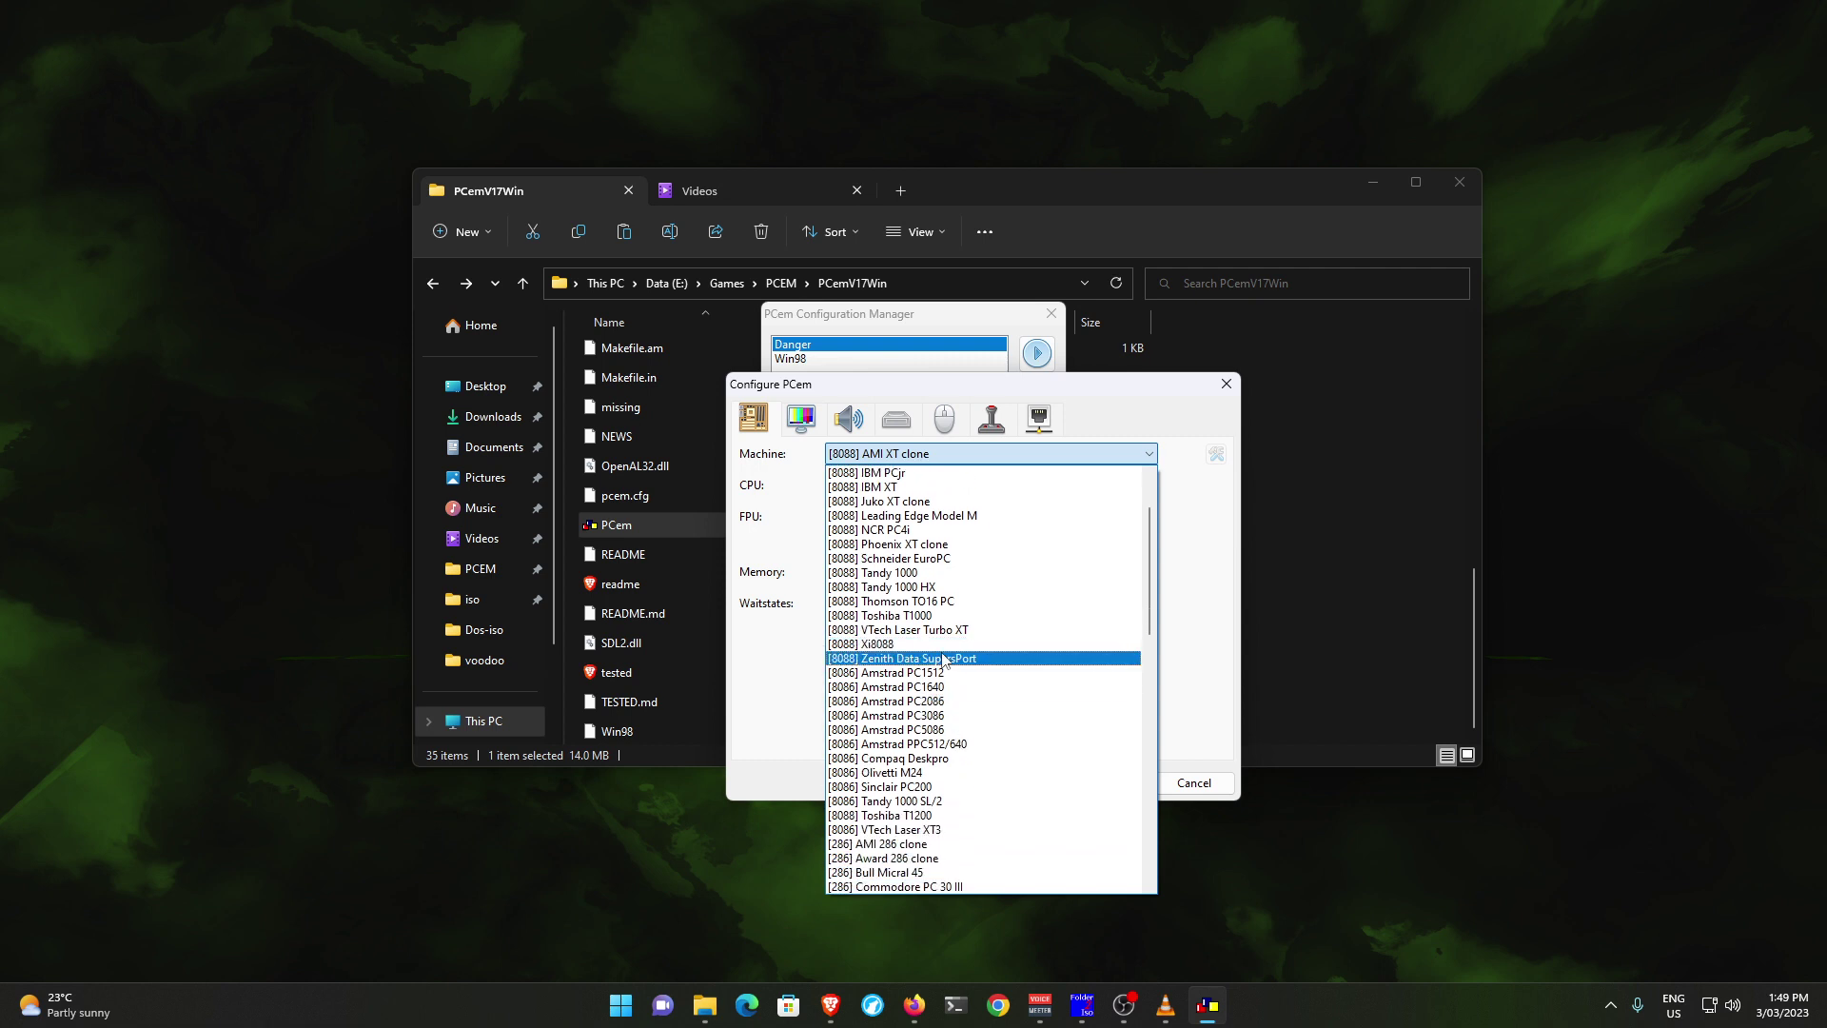
scroll(942, 659, down, 3)
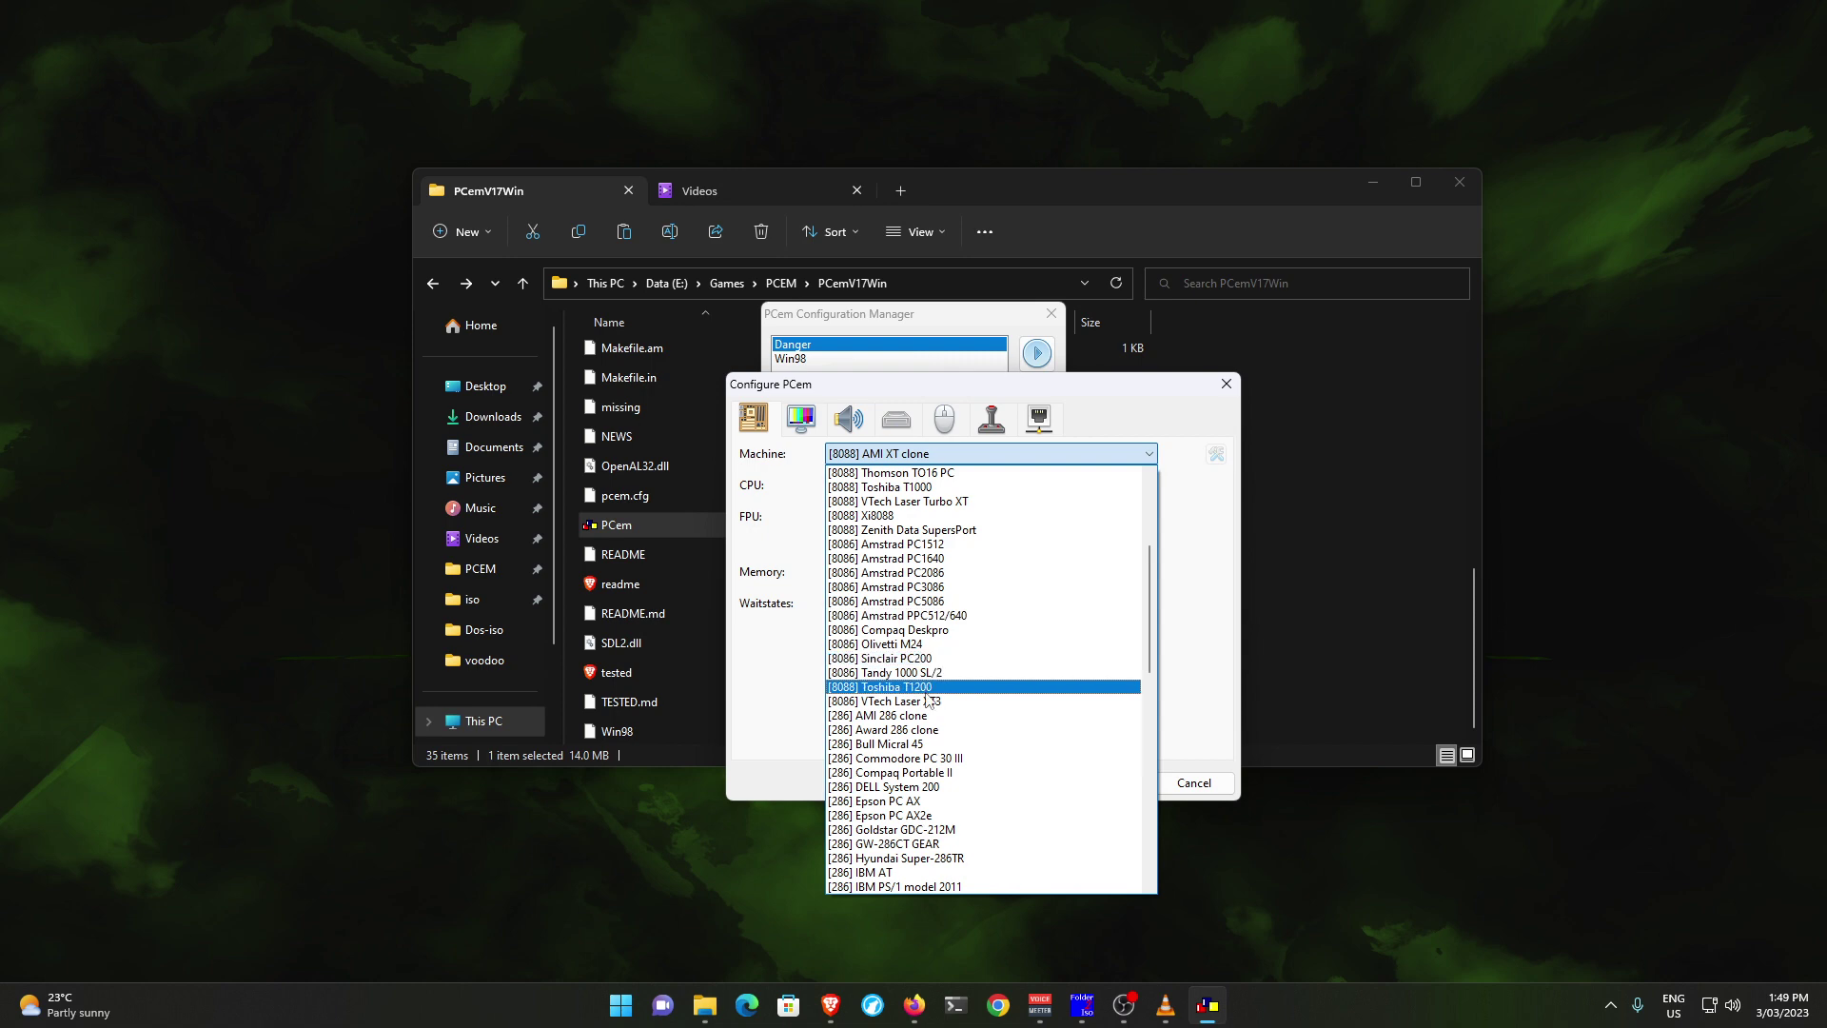
scroll(906, 723, down, 11)
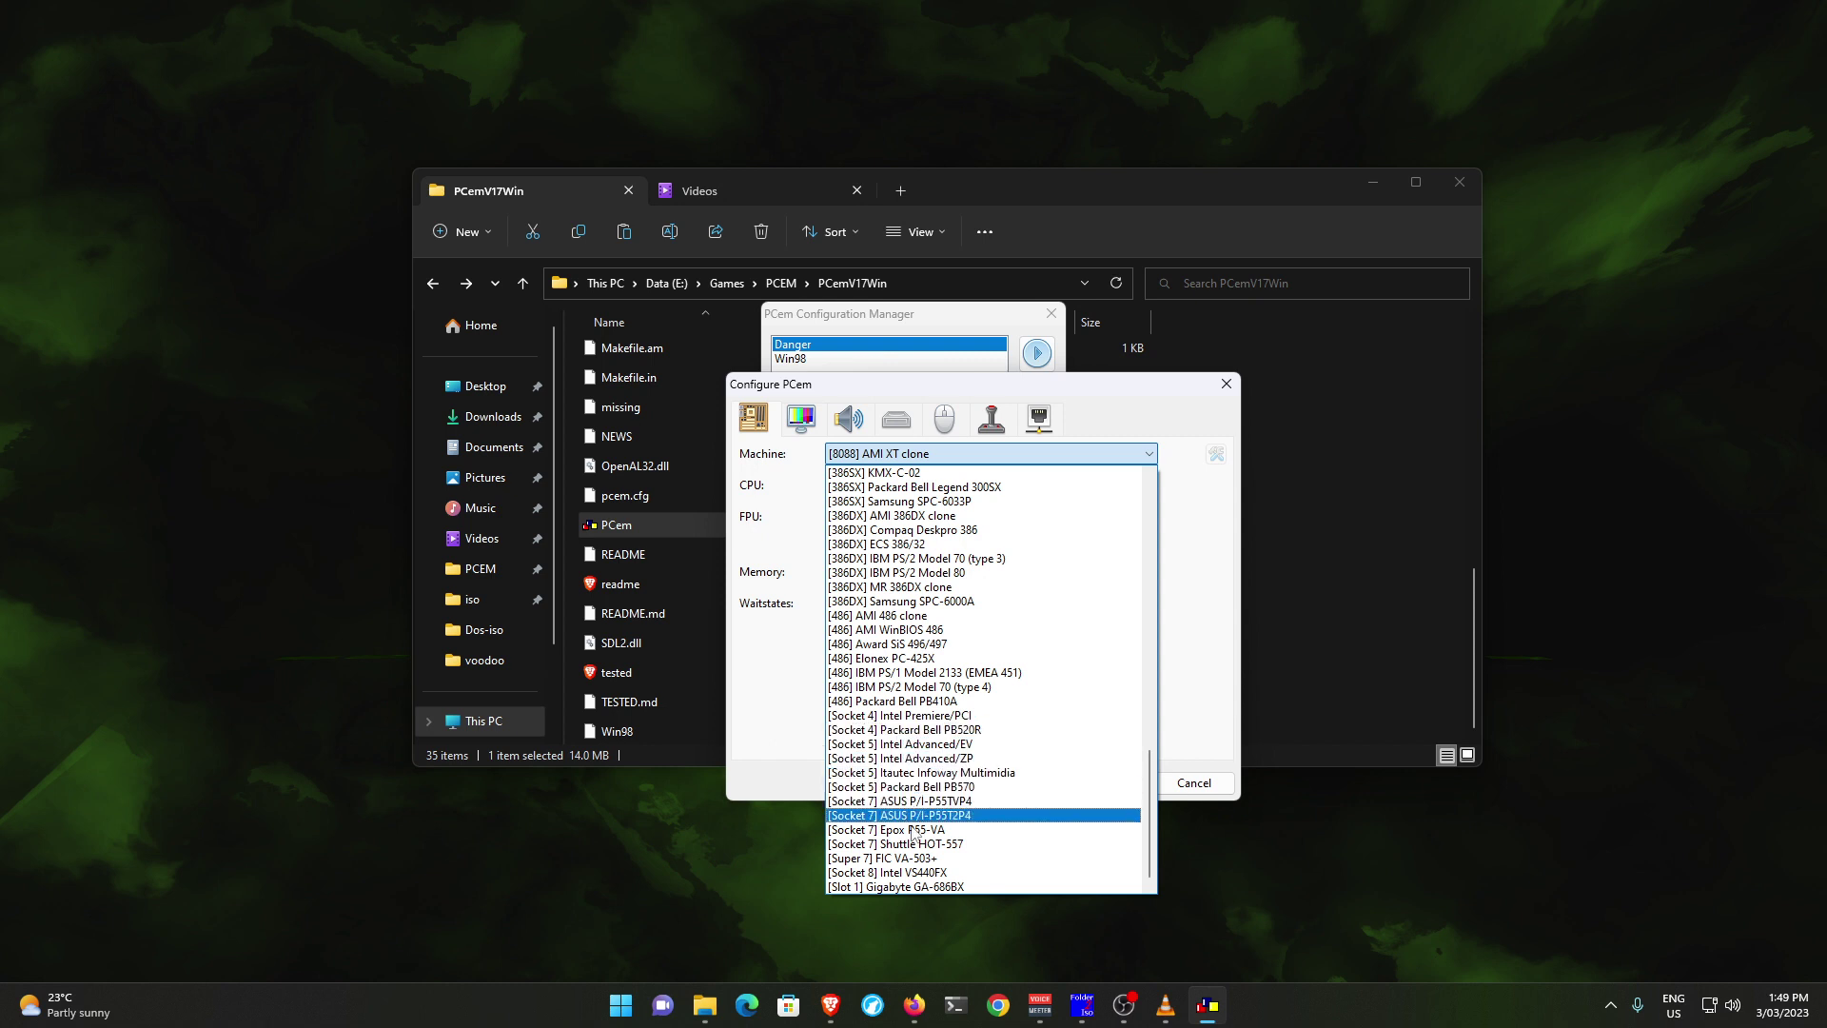
click(925, 887)
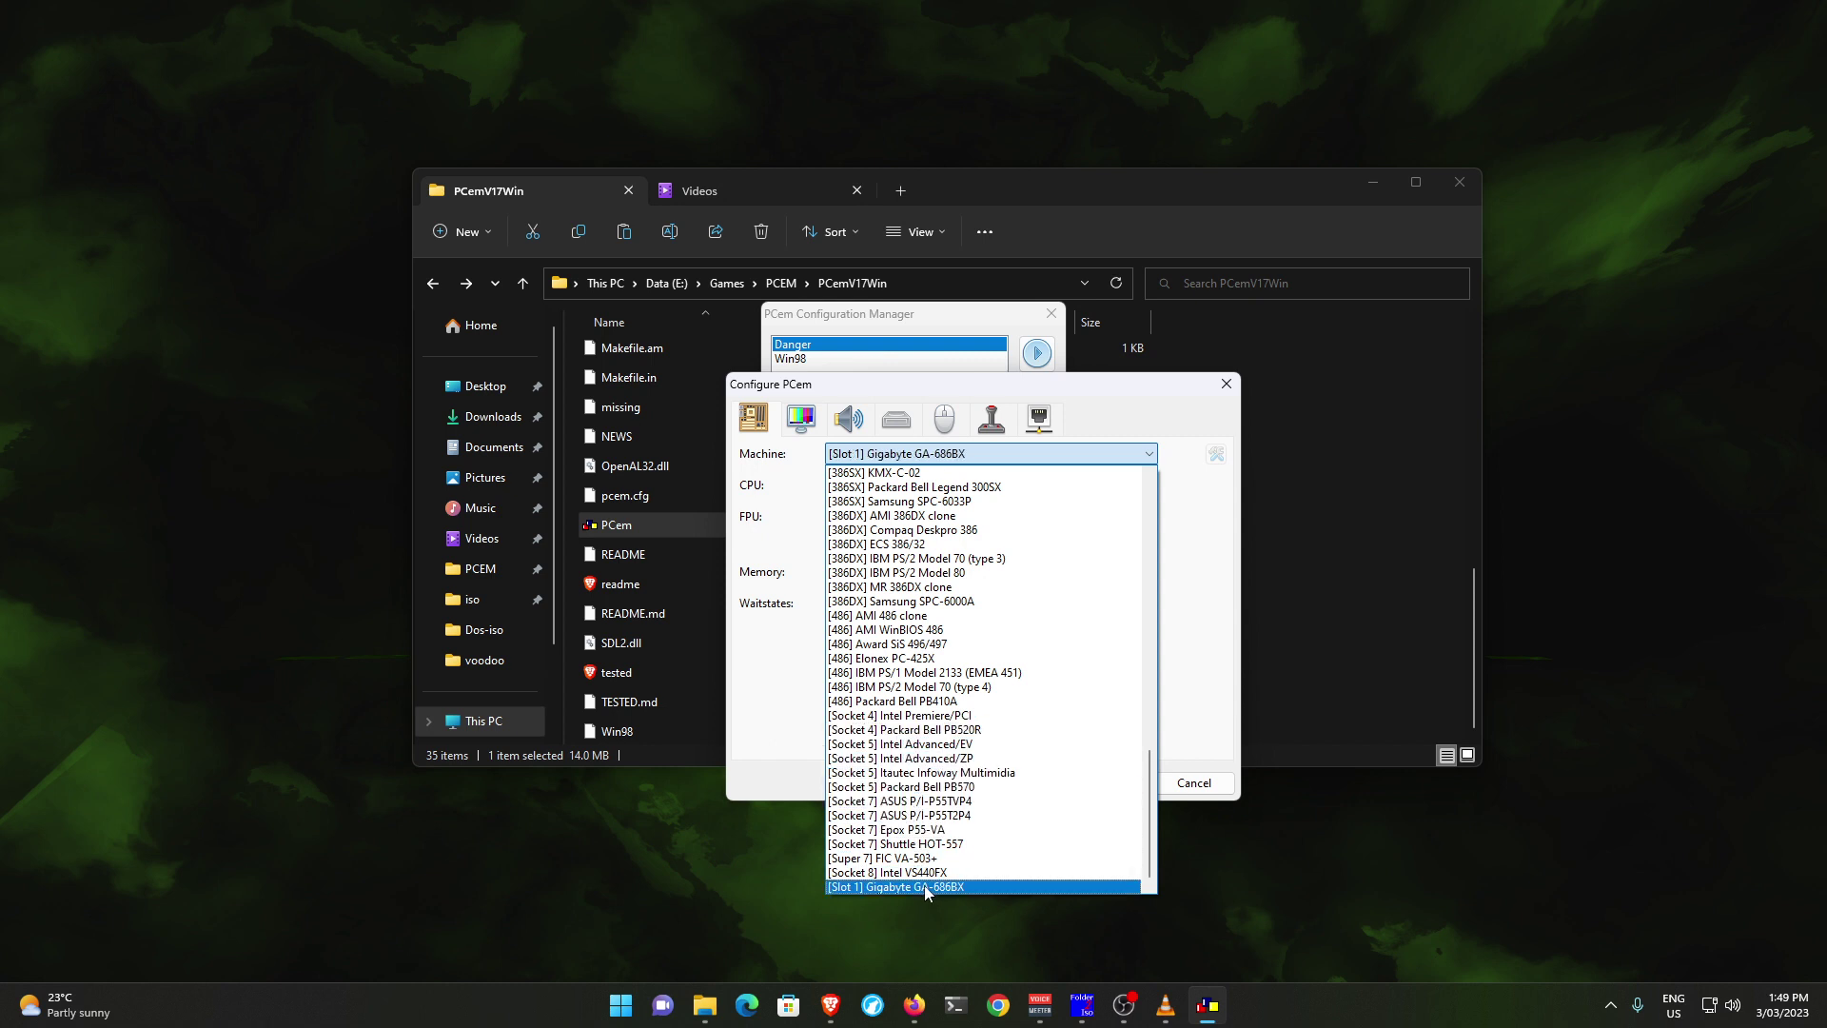
click(923, 884)
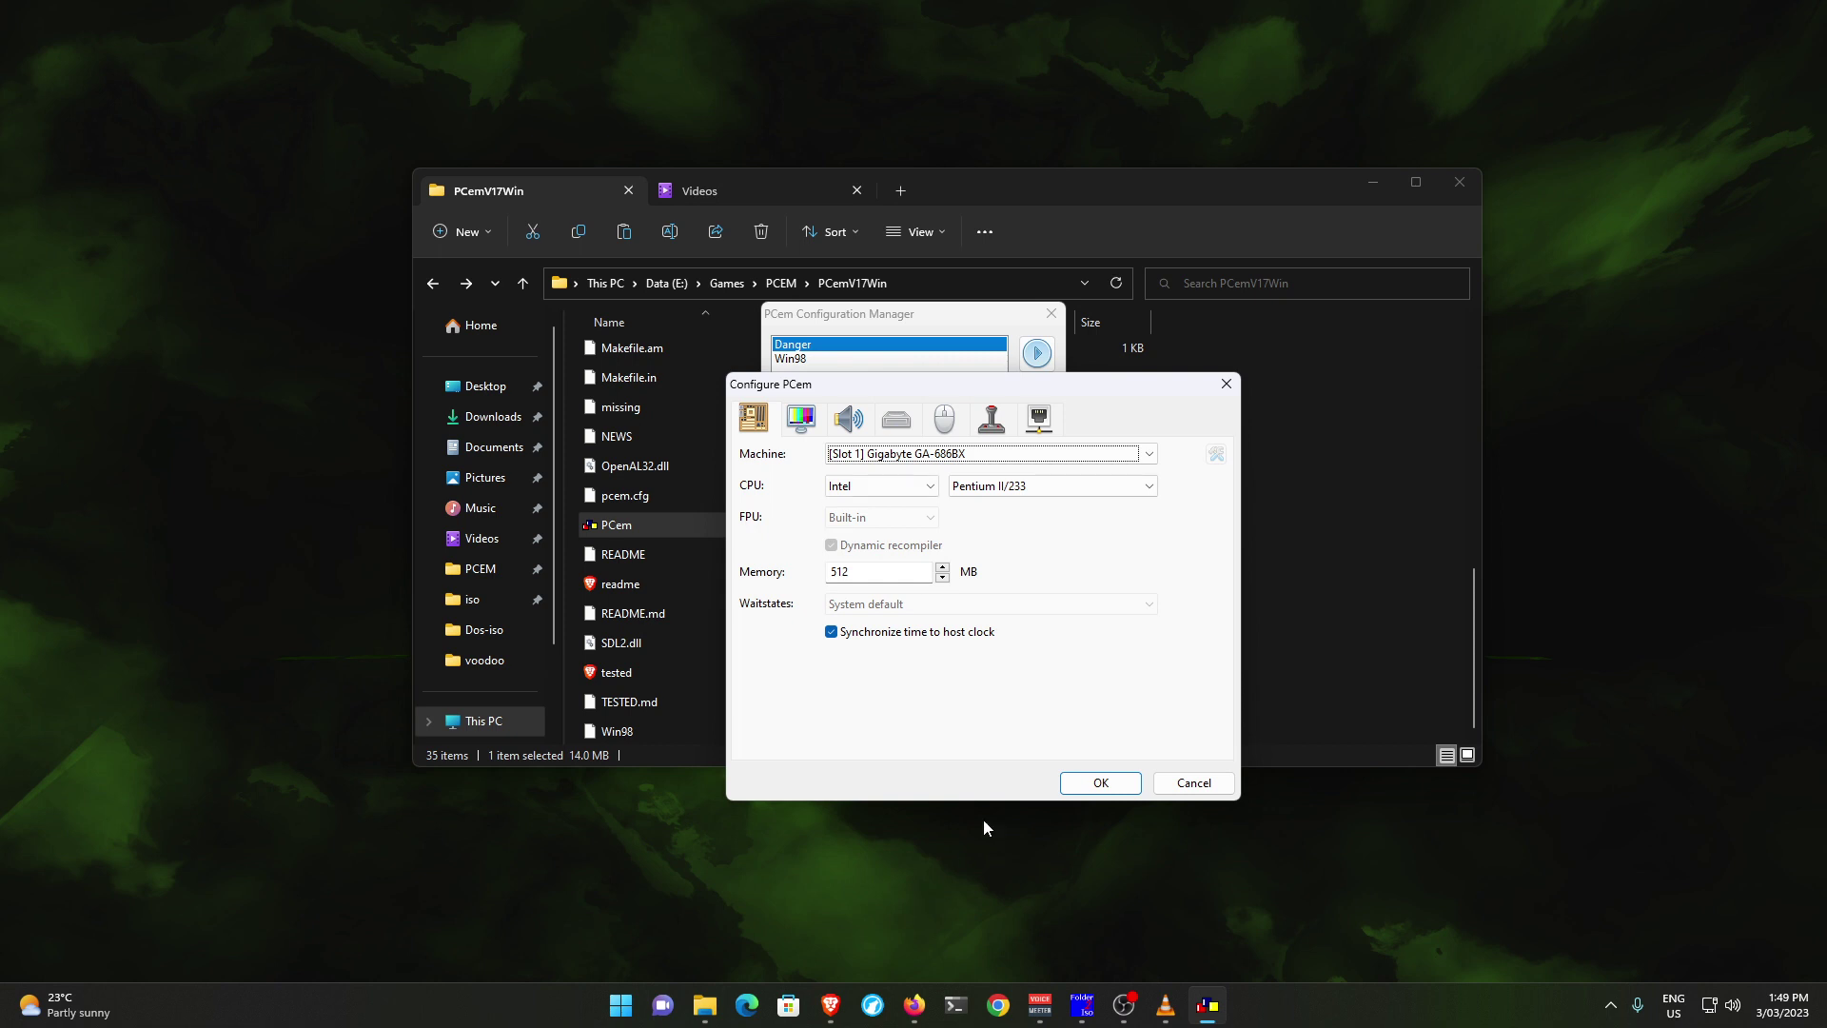
- Try Pentium II/266 and Pentium II/400 CPUs, settling back on Pentium II/266
click(1023, 490)
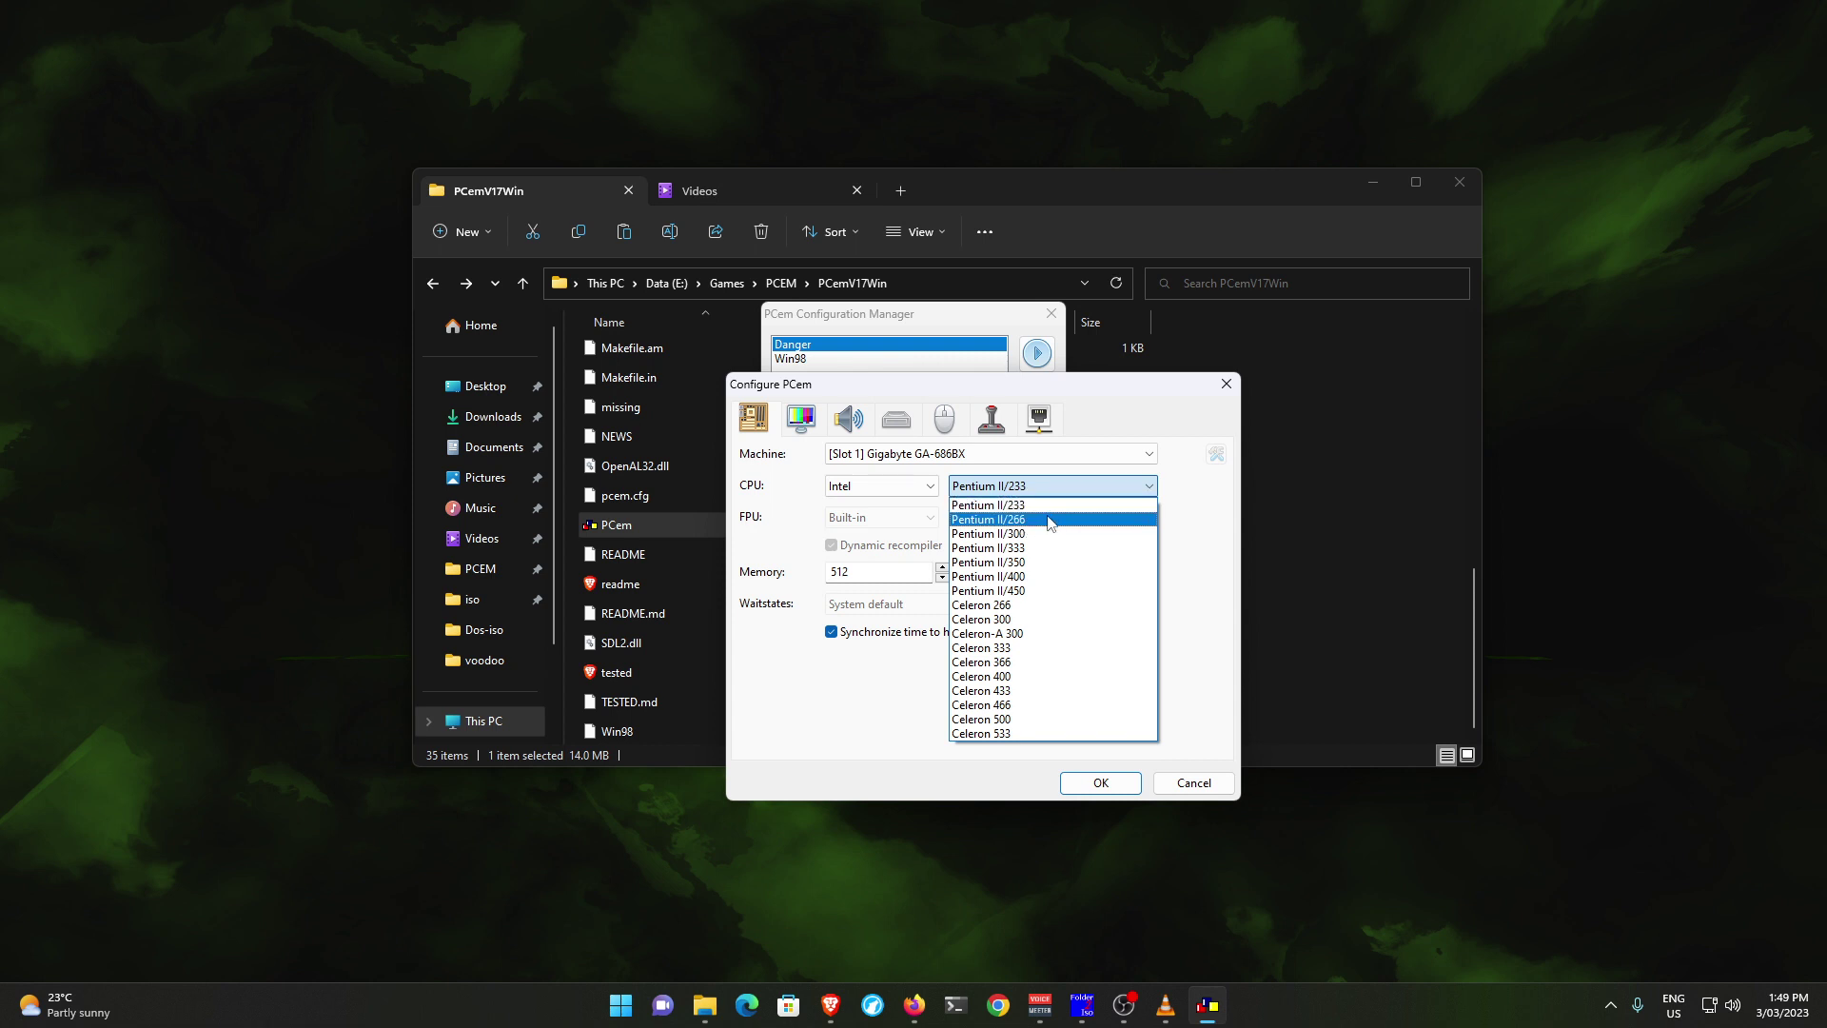
click(1049, 522)
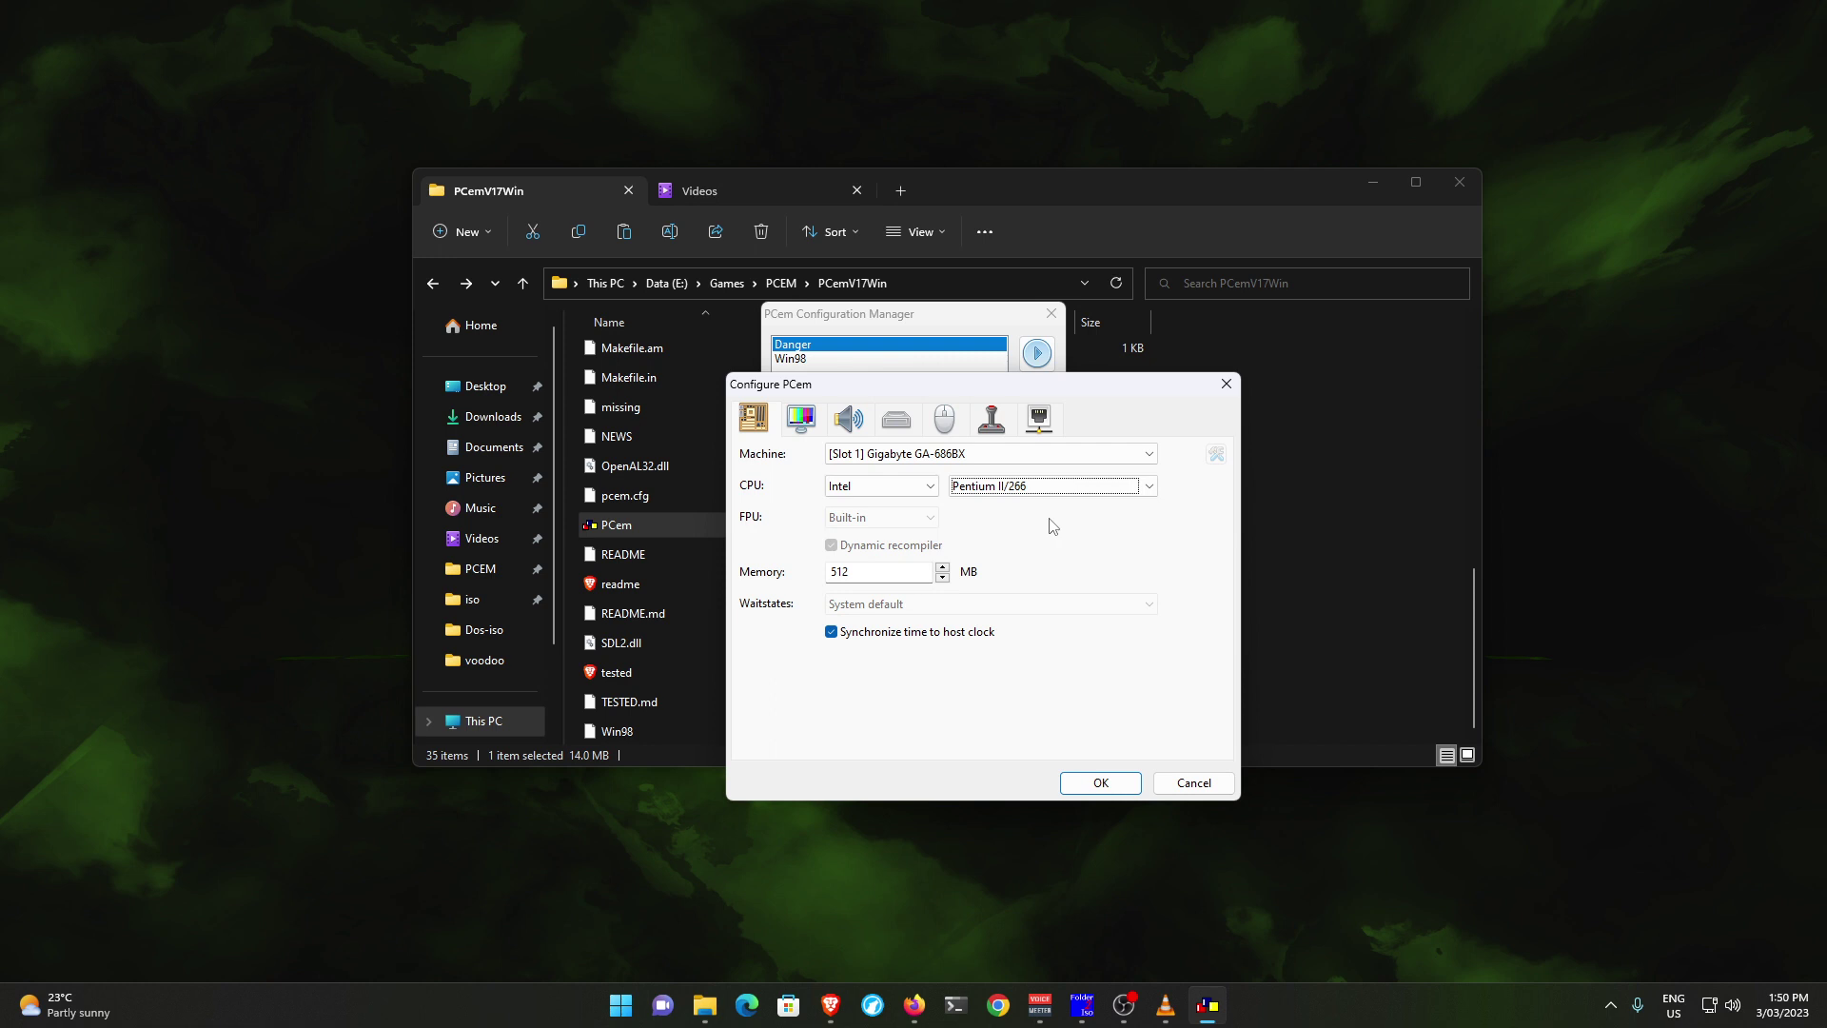
click(1075, 490)
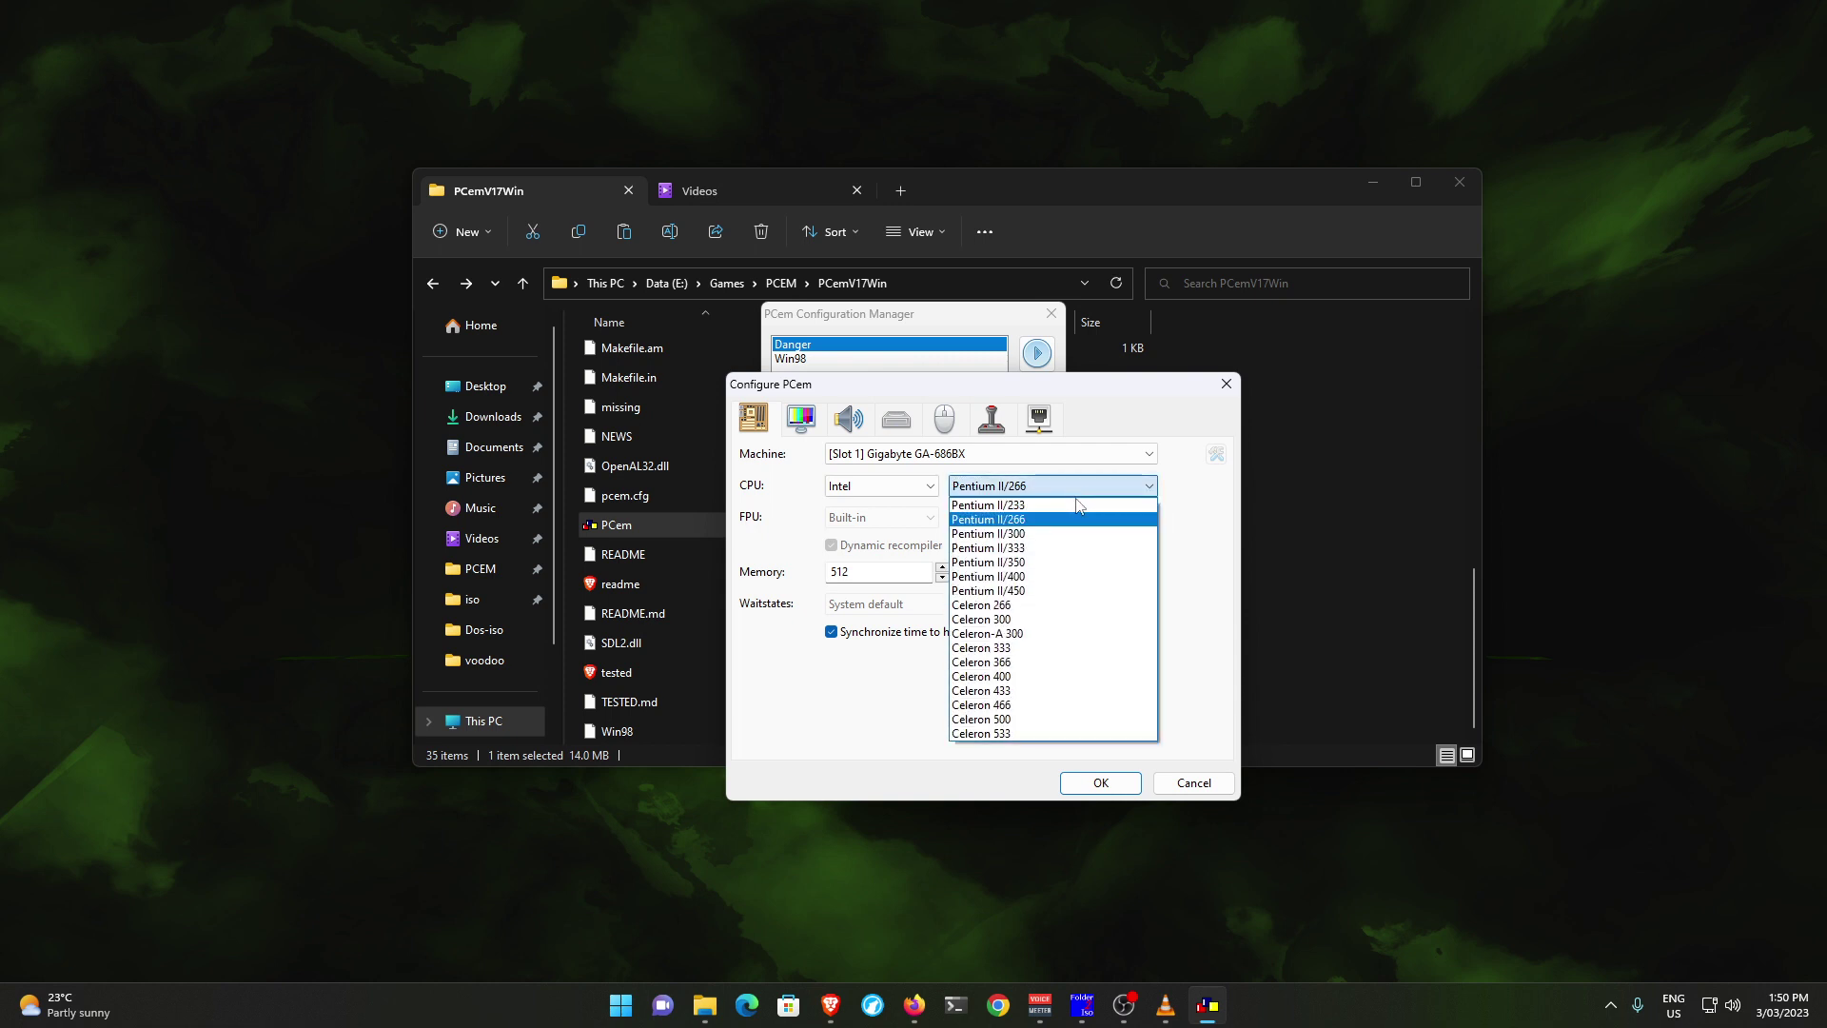
click(1056, 578)
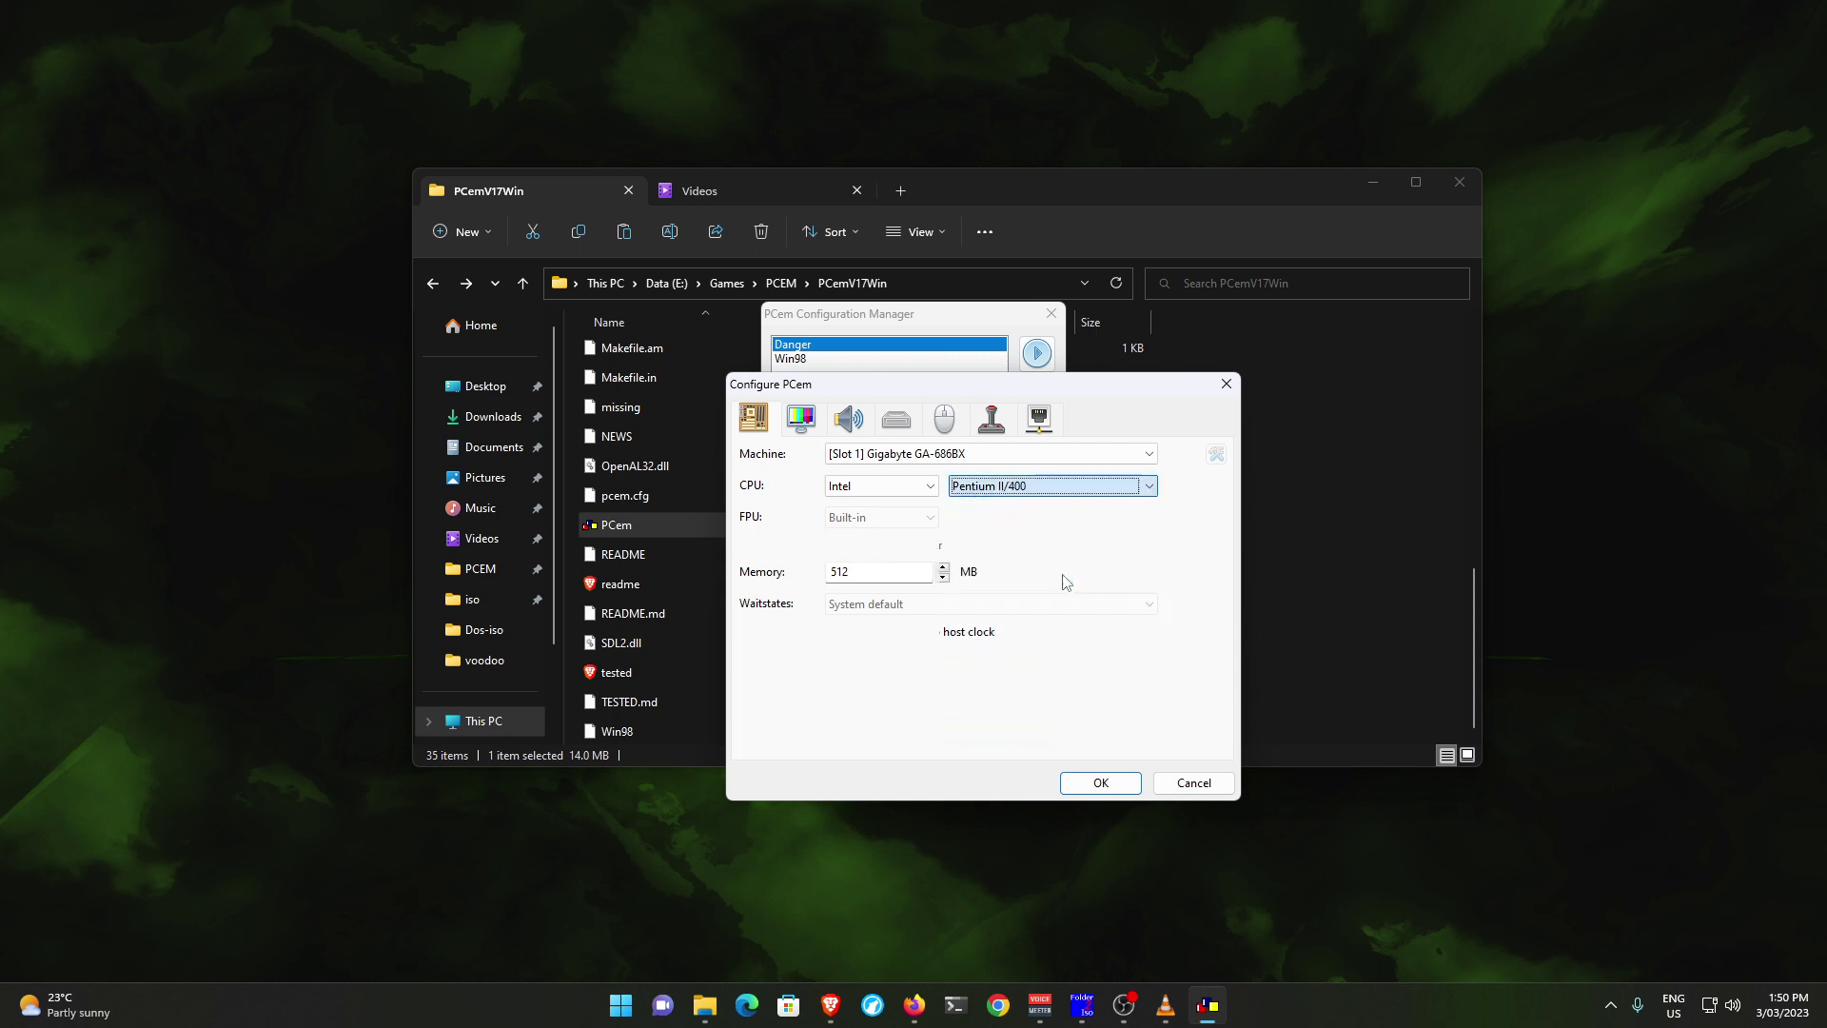
click(1064, 492)
click(1064, 522)
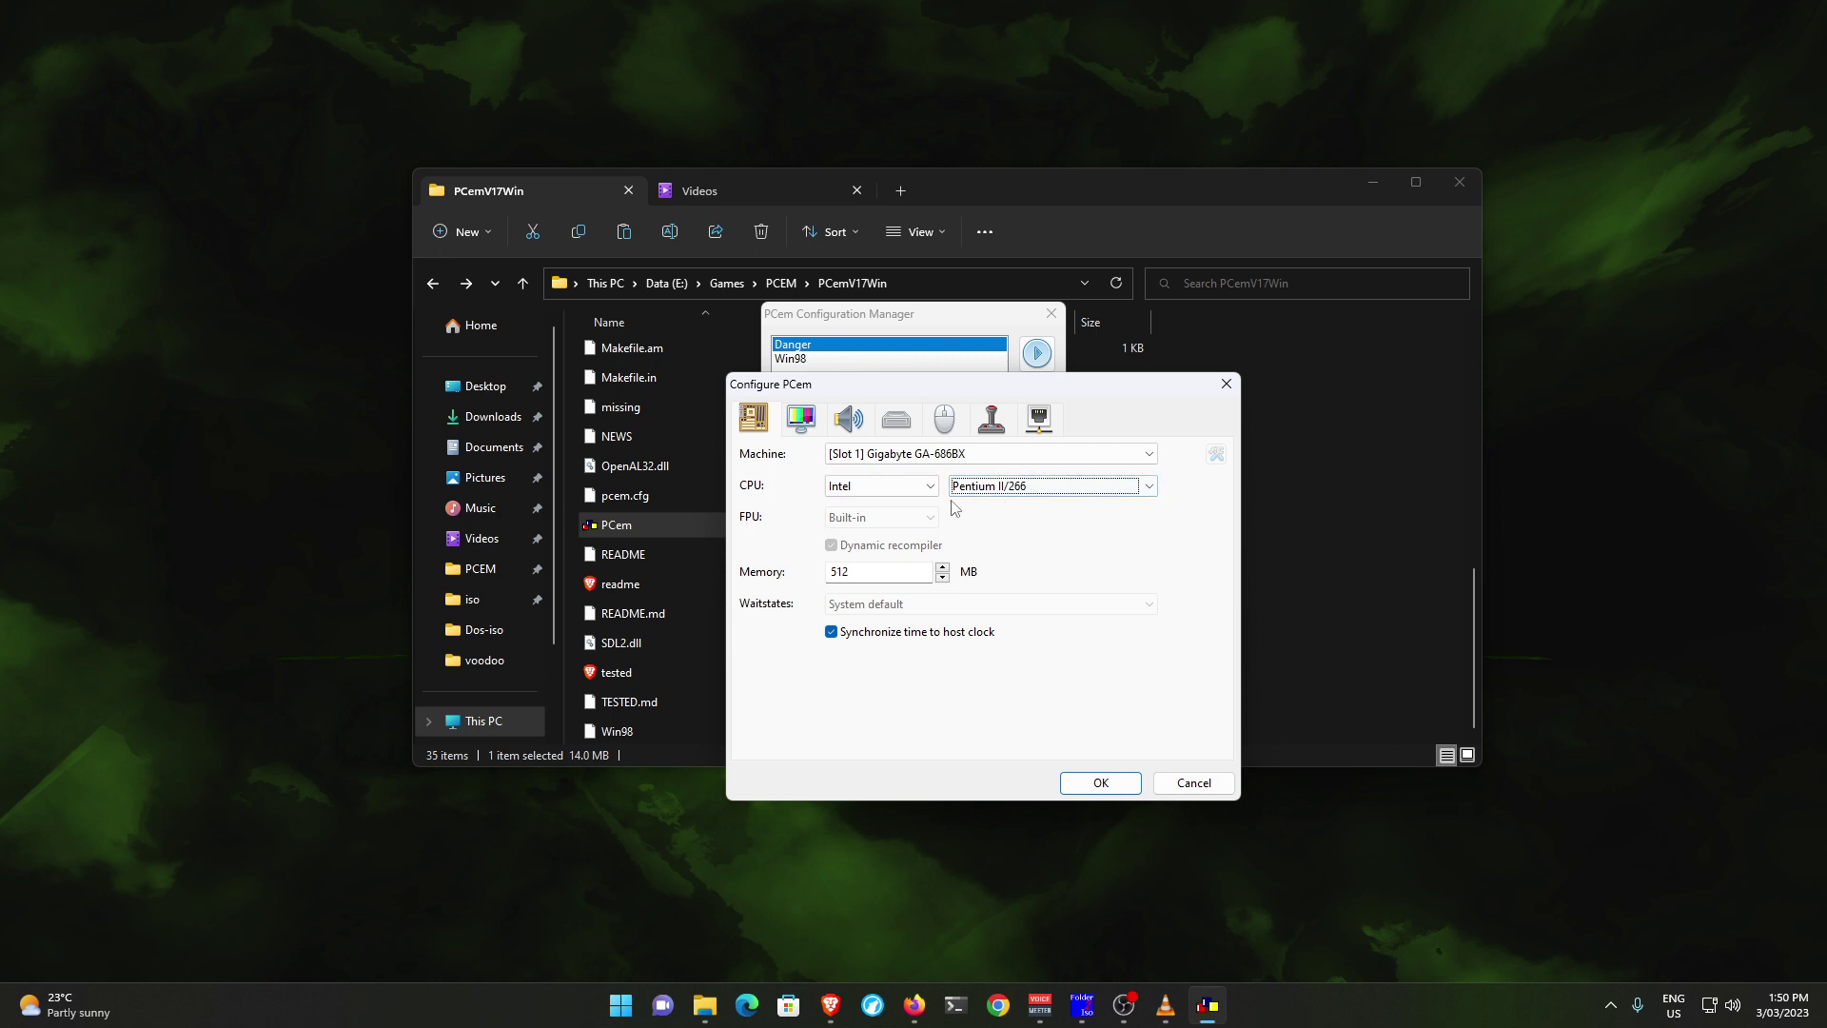
- Switch the machine to [Socket 7] Shuttle HOT-557 with a Pentium MMX 200 CPU
click(989, 454)
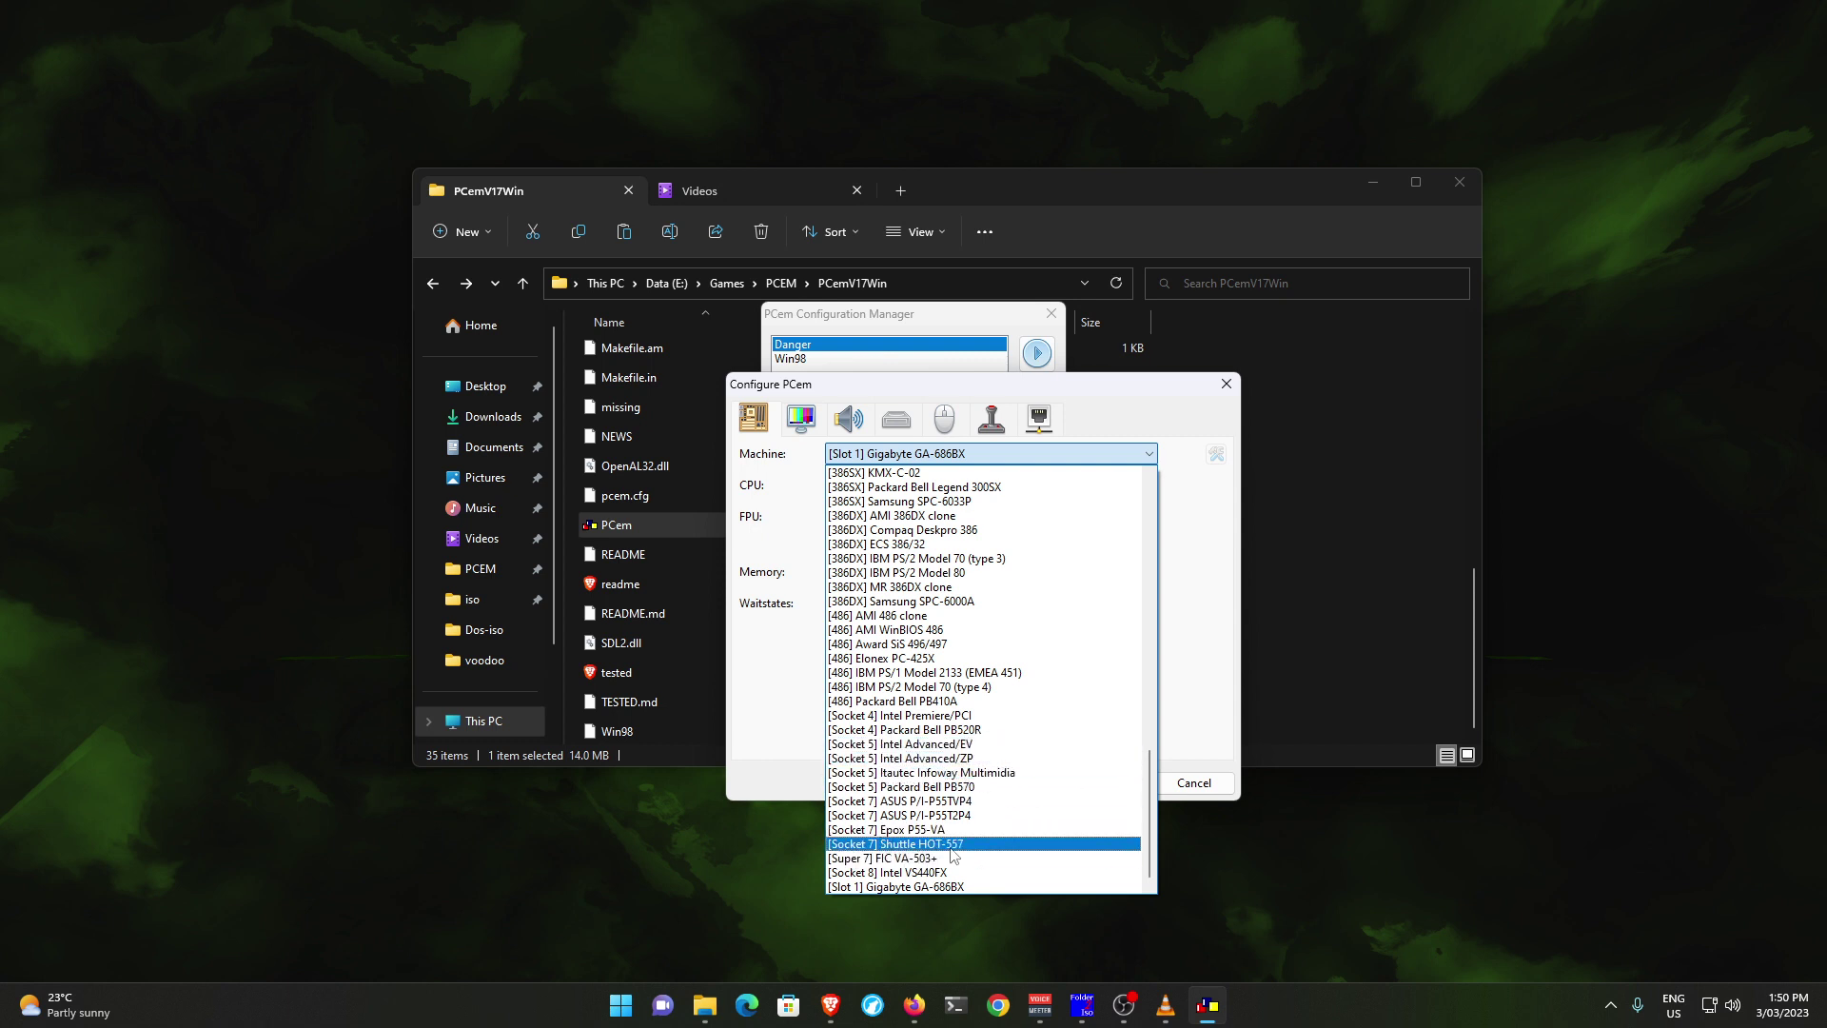
click(980, 847)
click(980, 847)
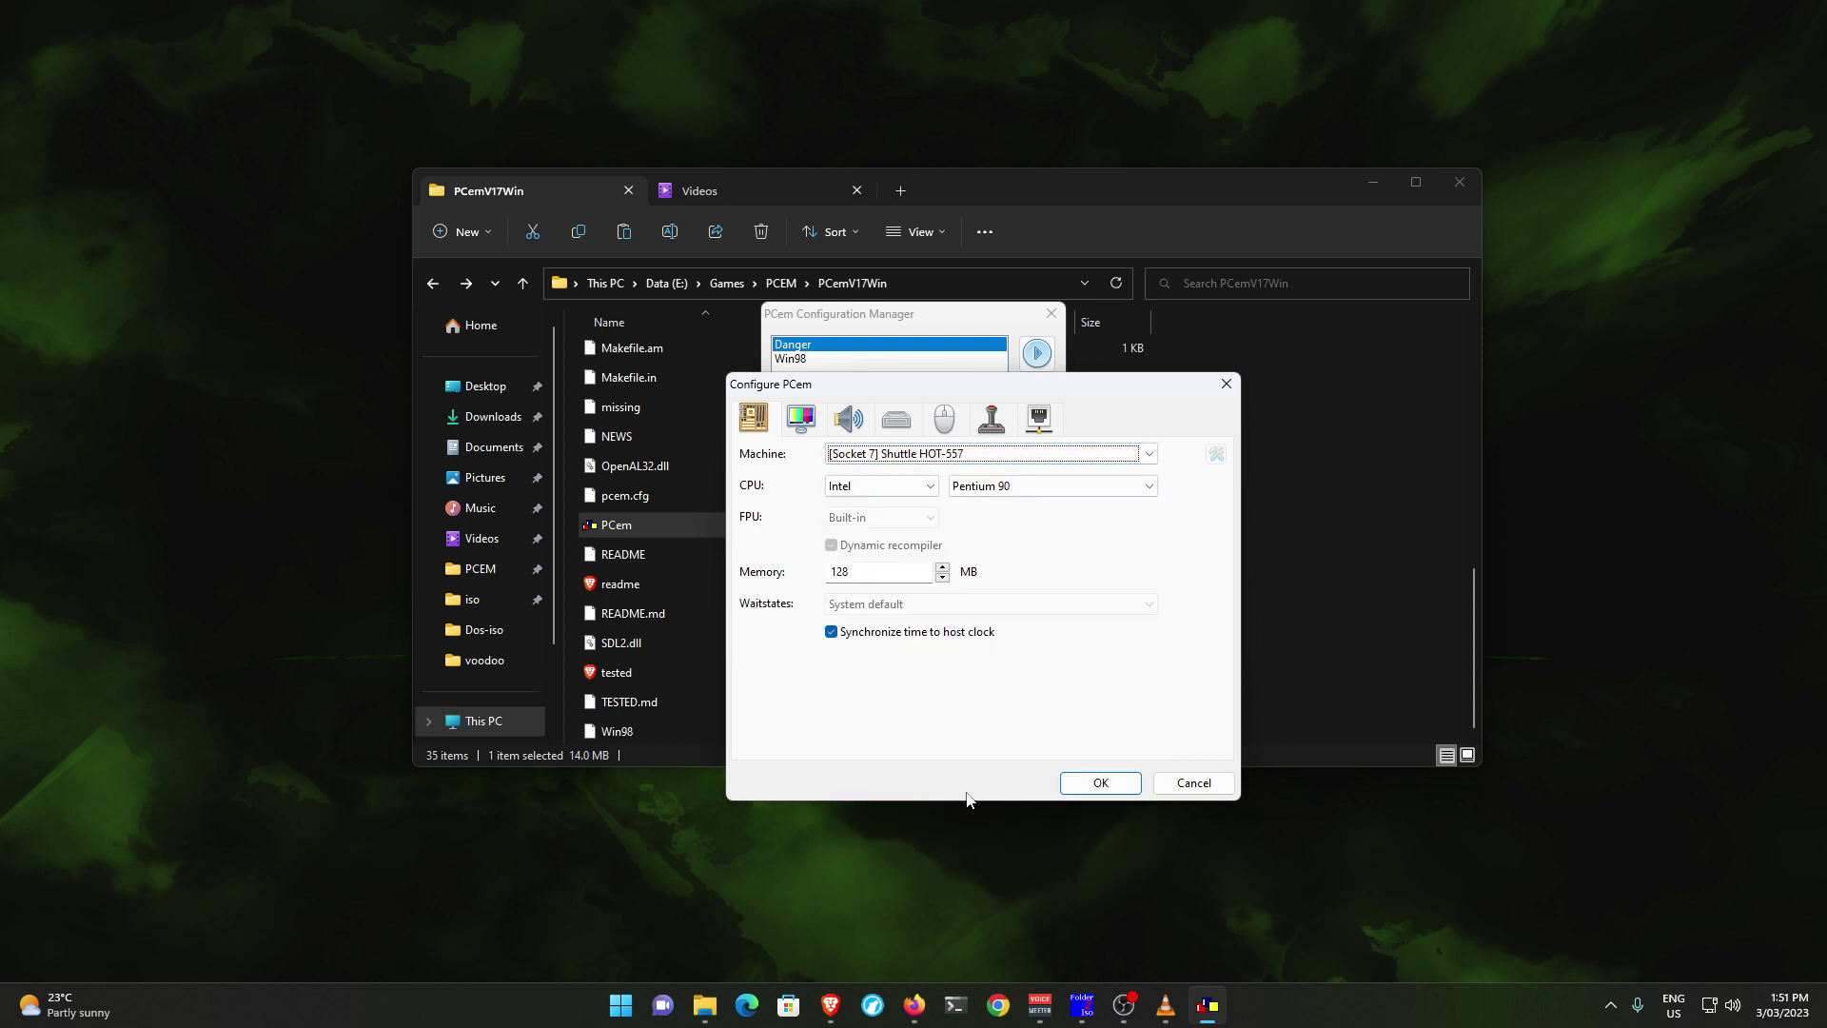
click(1051, 487)
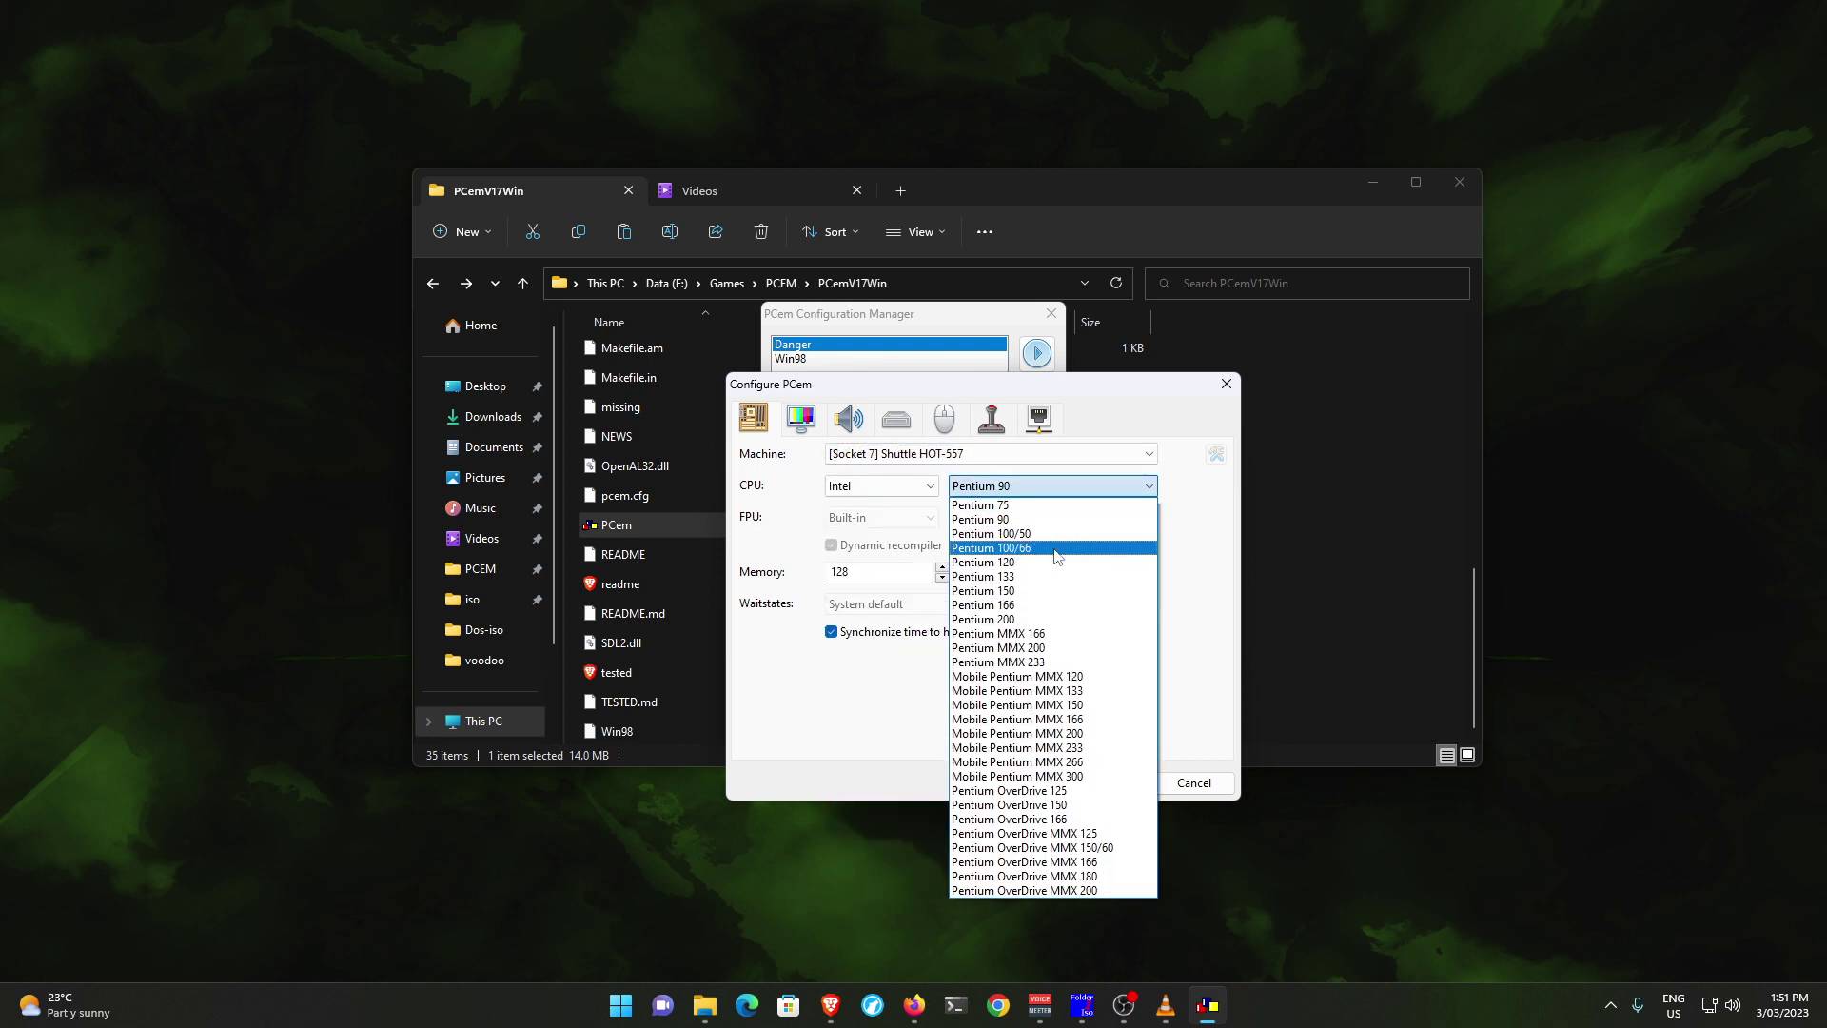
click(1072, 652)
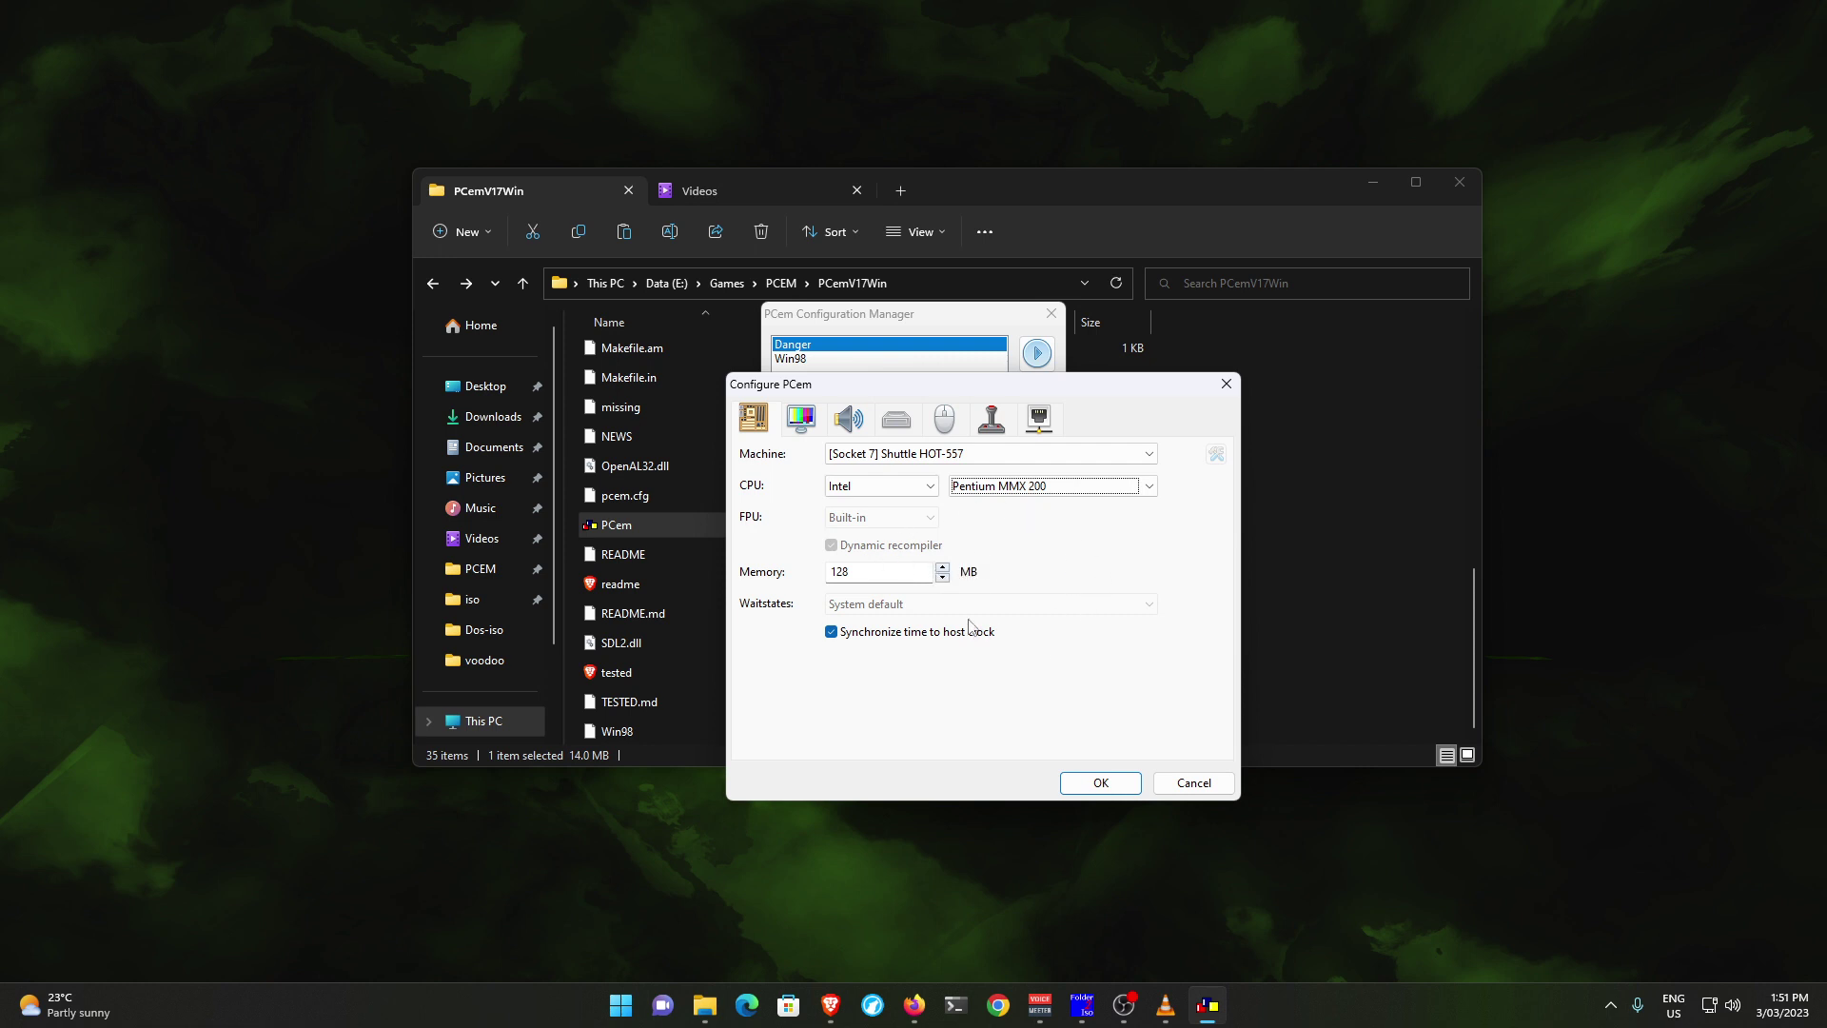
- Make S3 ViRGE/DX the display adapter and enable Voodoo Graphics emulation
click(805, 423)
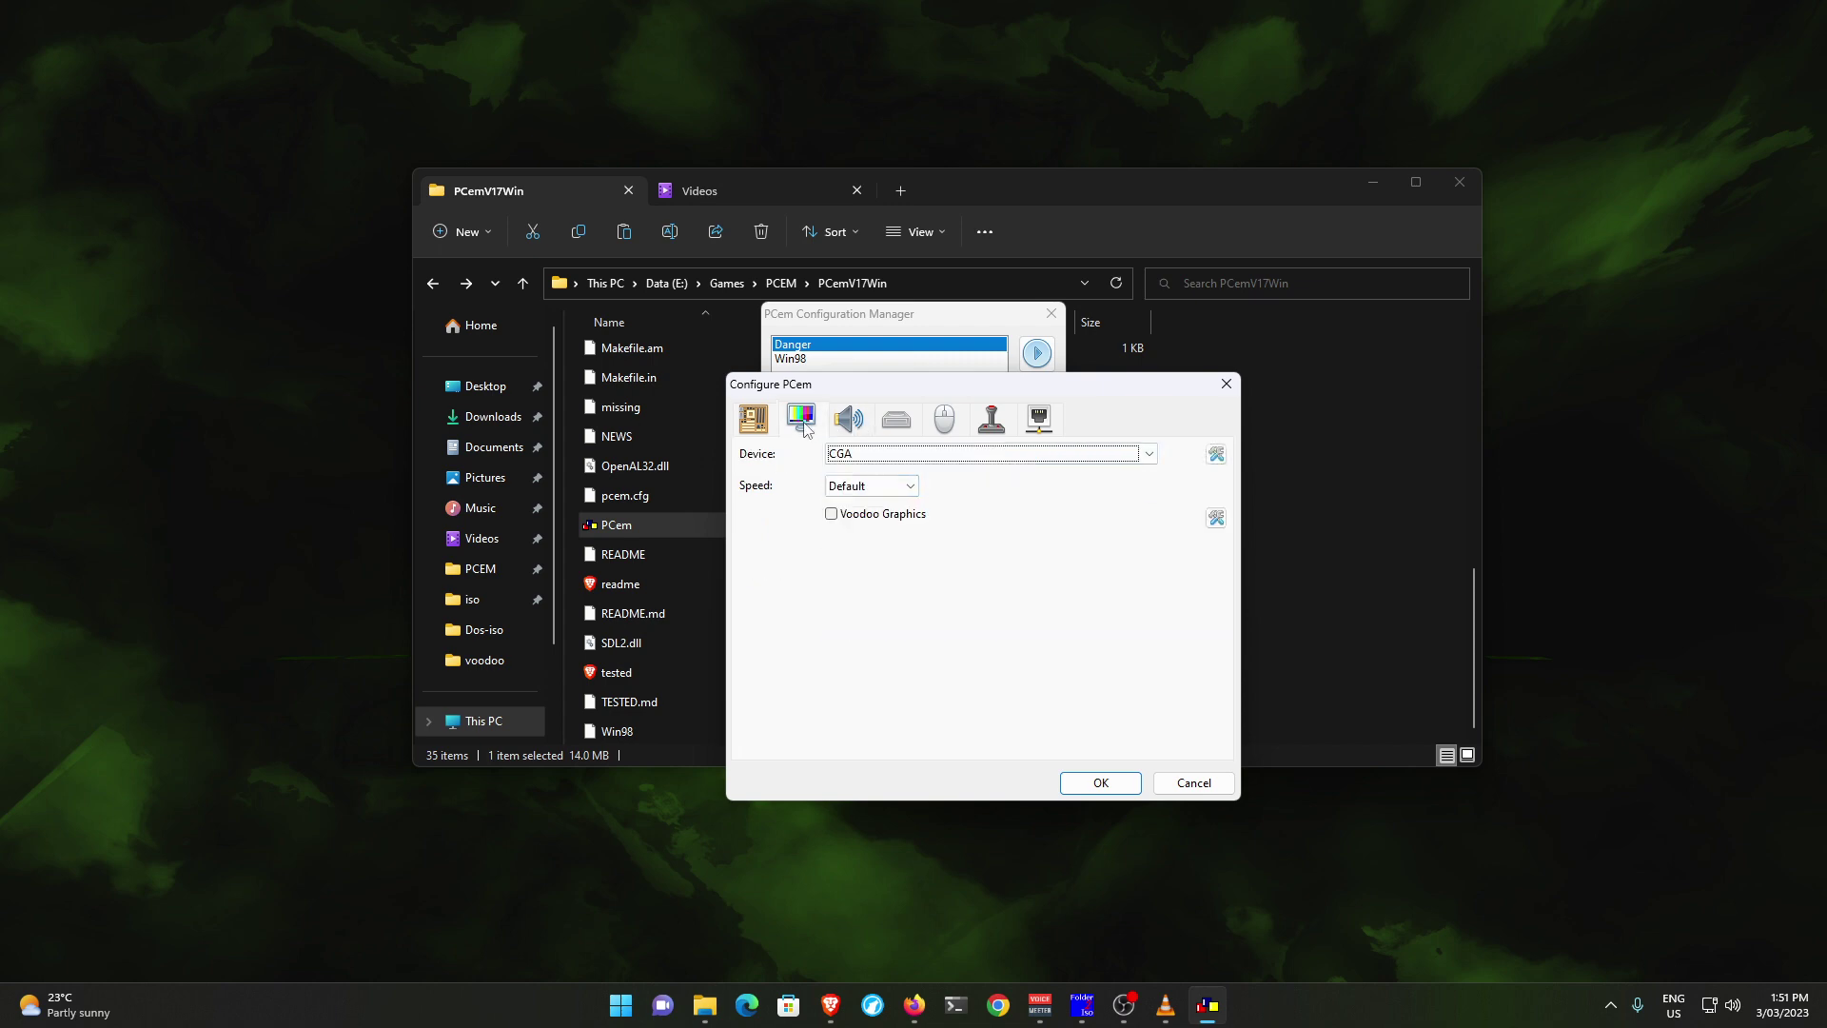
click(892, 455)
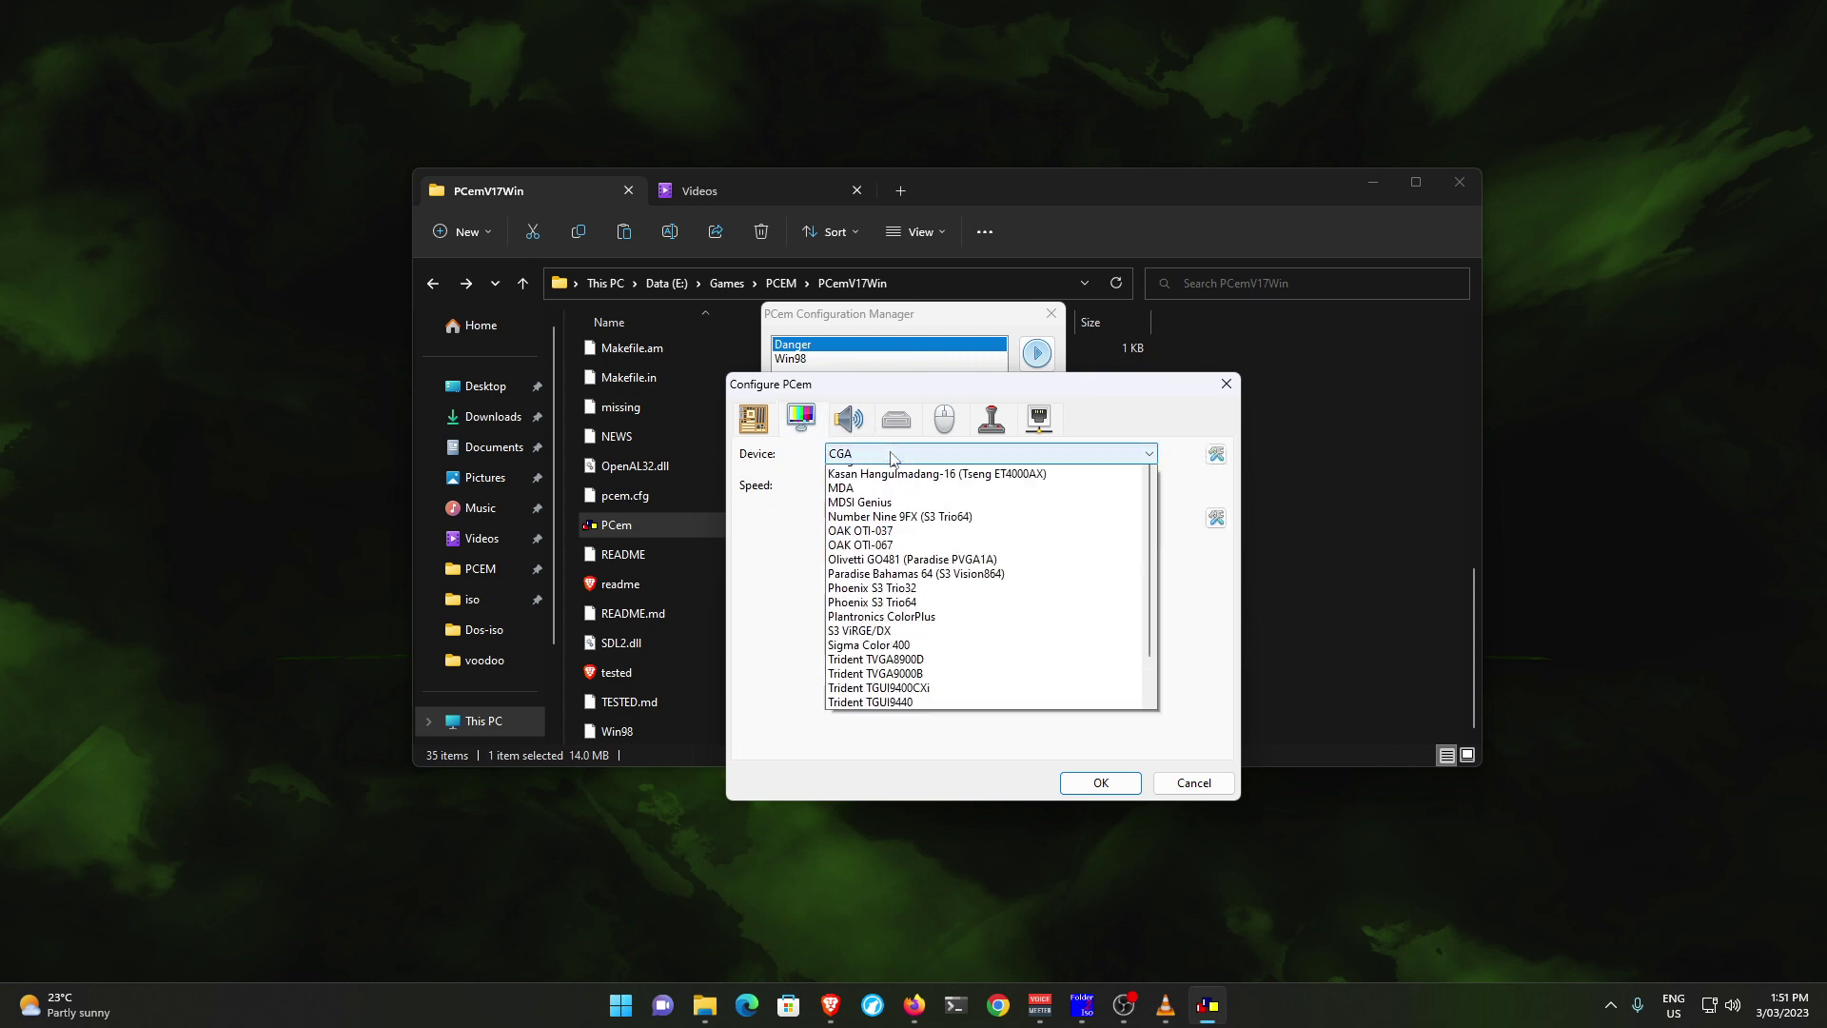
key(s)
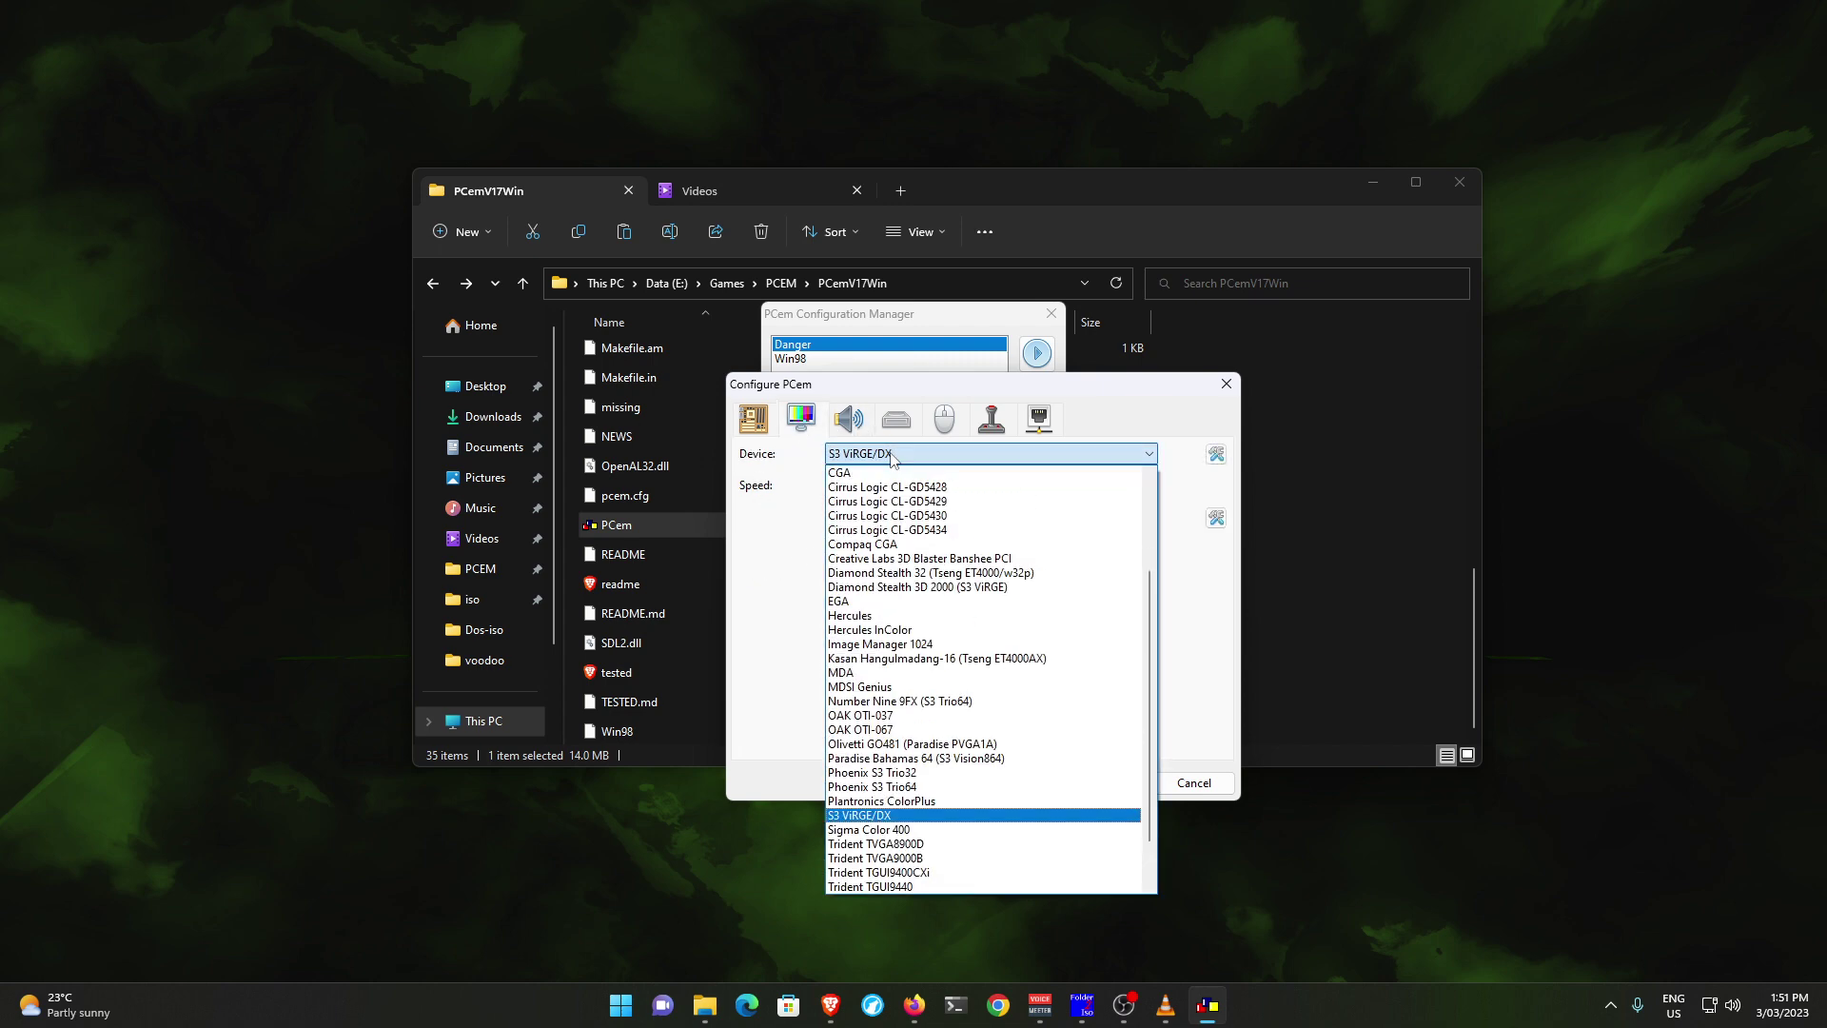
click(915, 814)
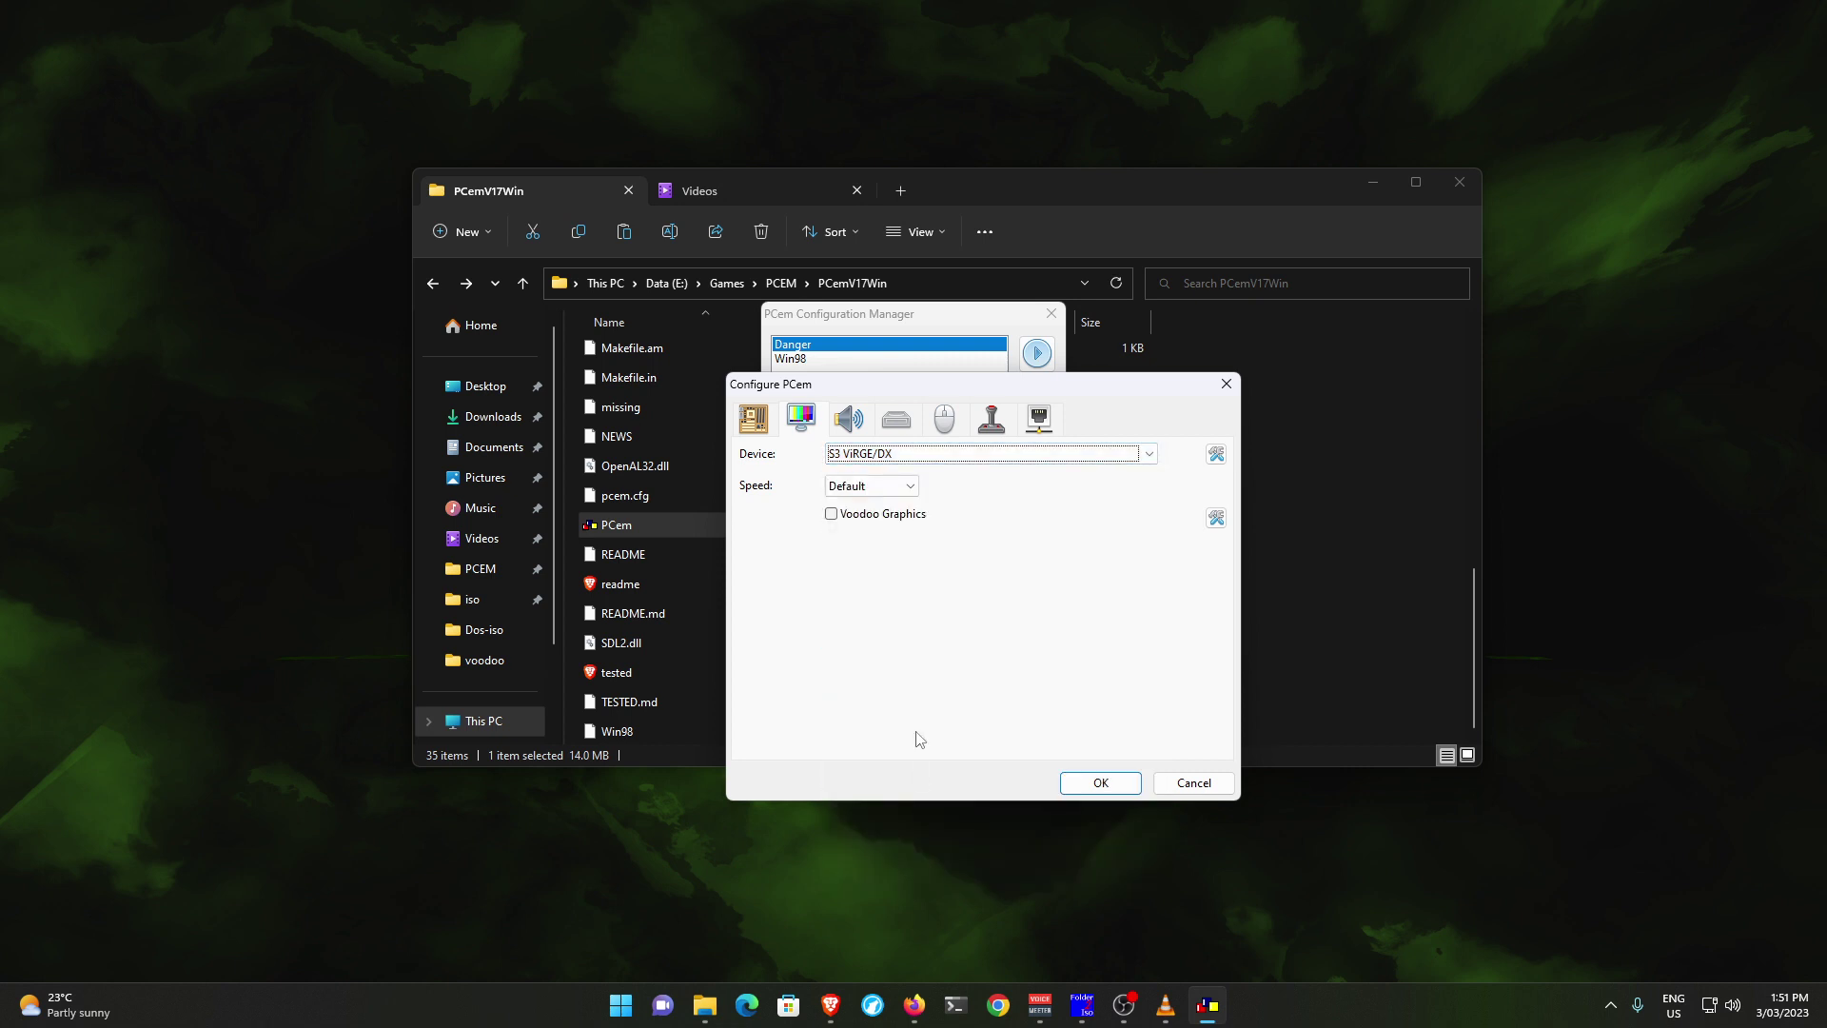
click(849, 516)
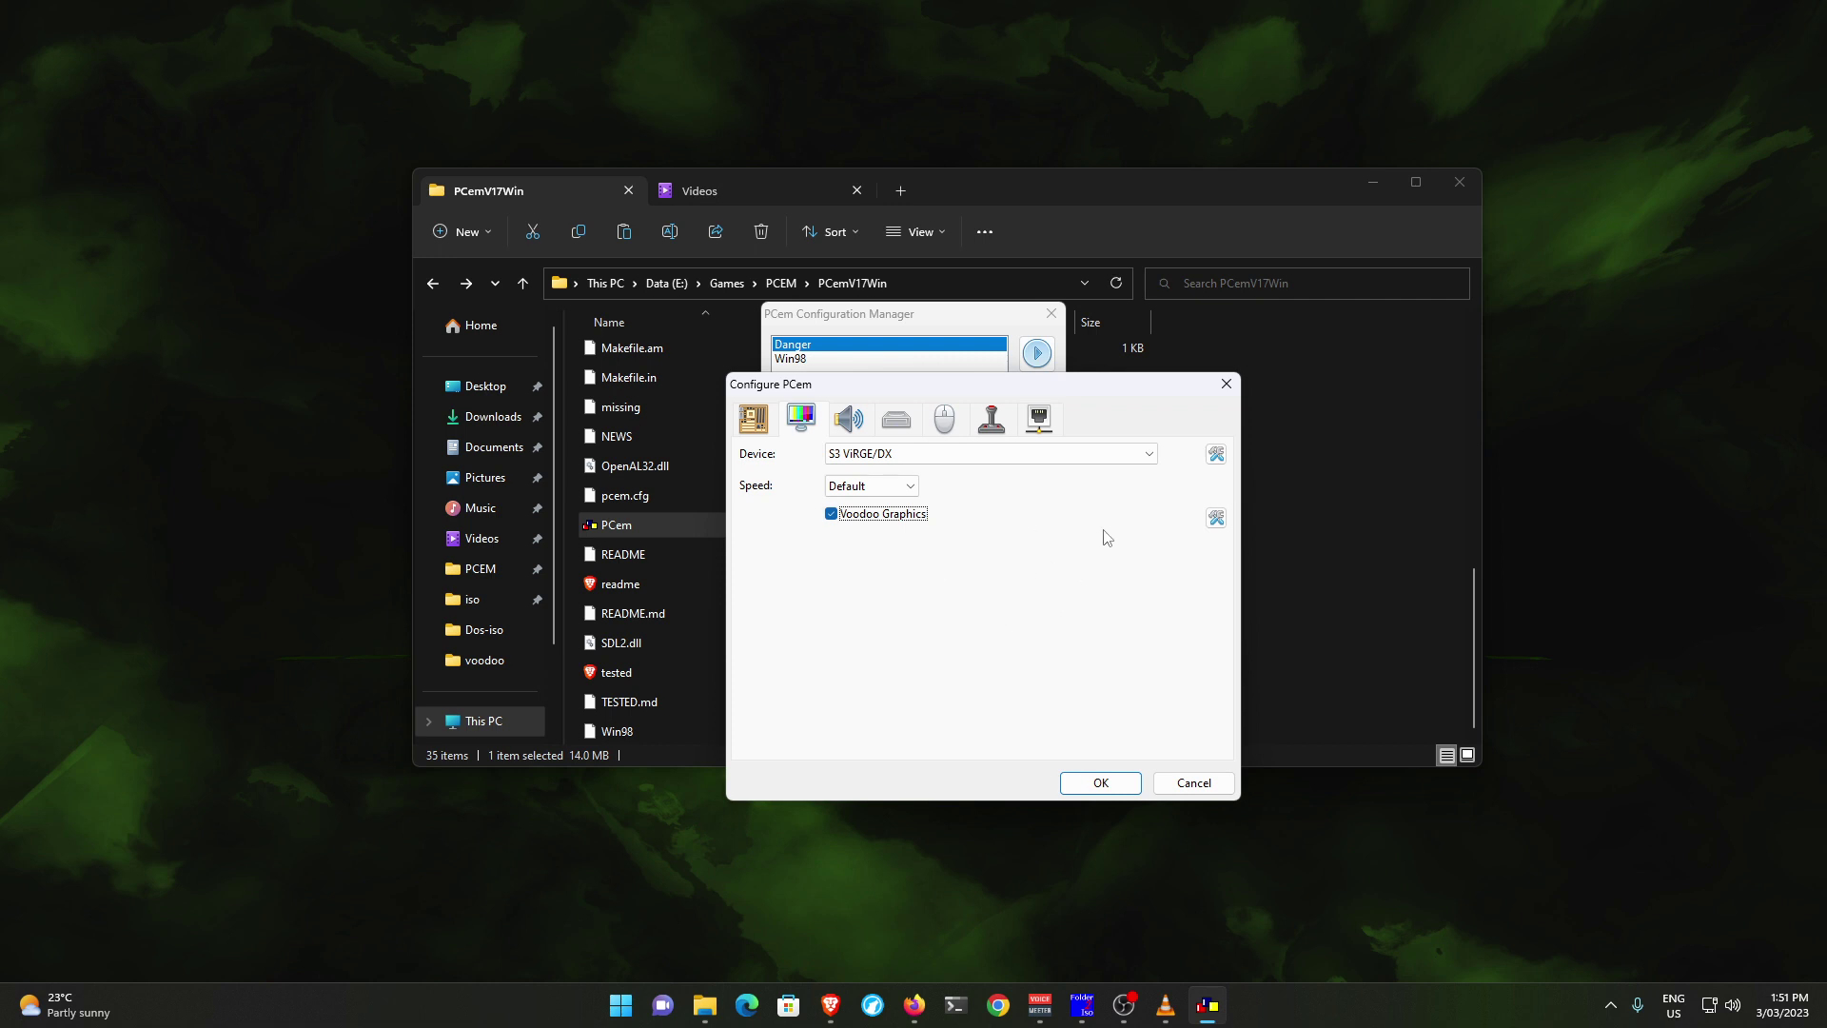
- Configure the Voodoo card as Voodoo 2 with 4 MB framebuffer and 4 MB texture memory
click(1216, 519)
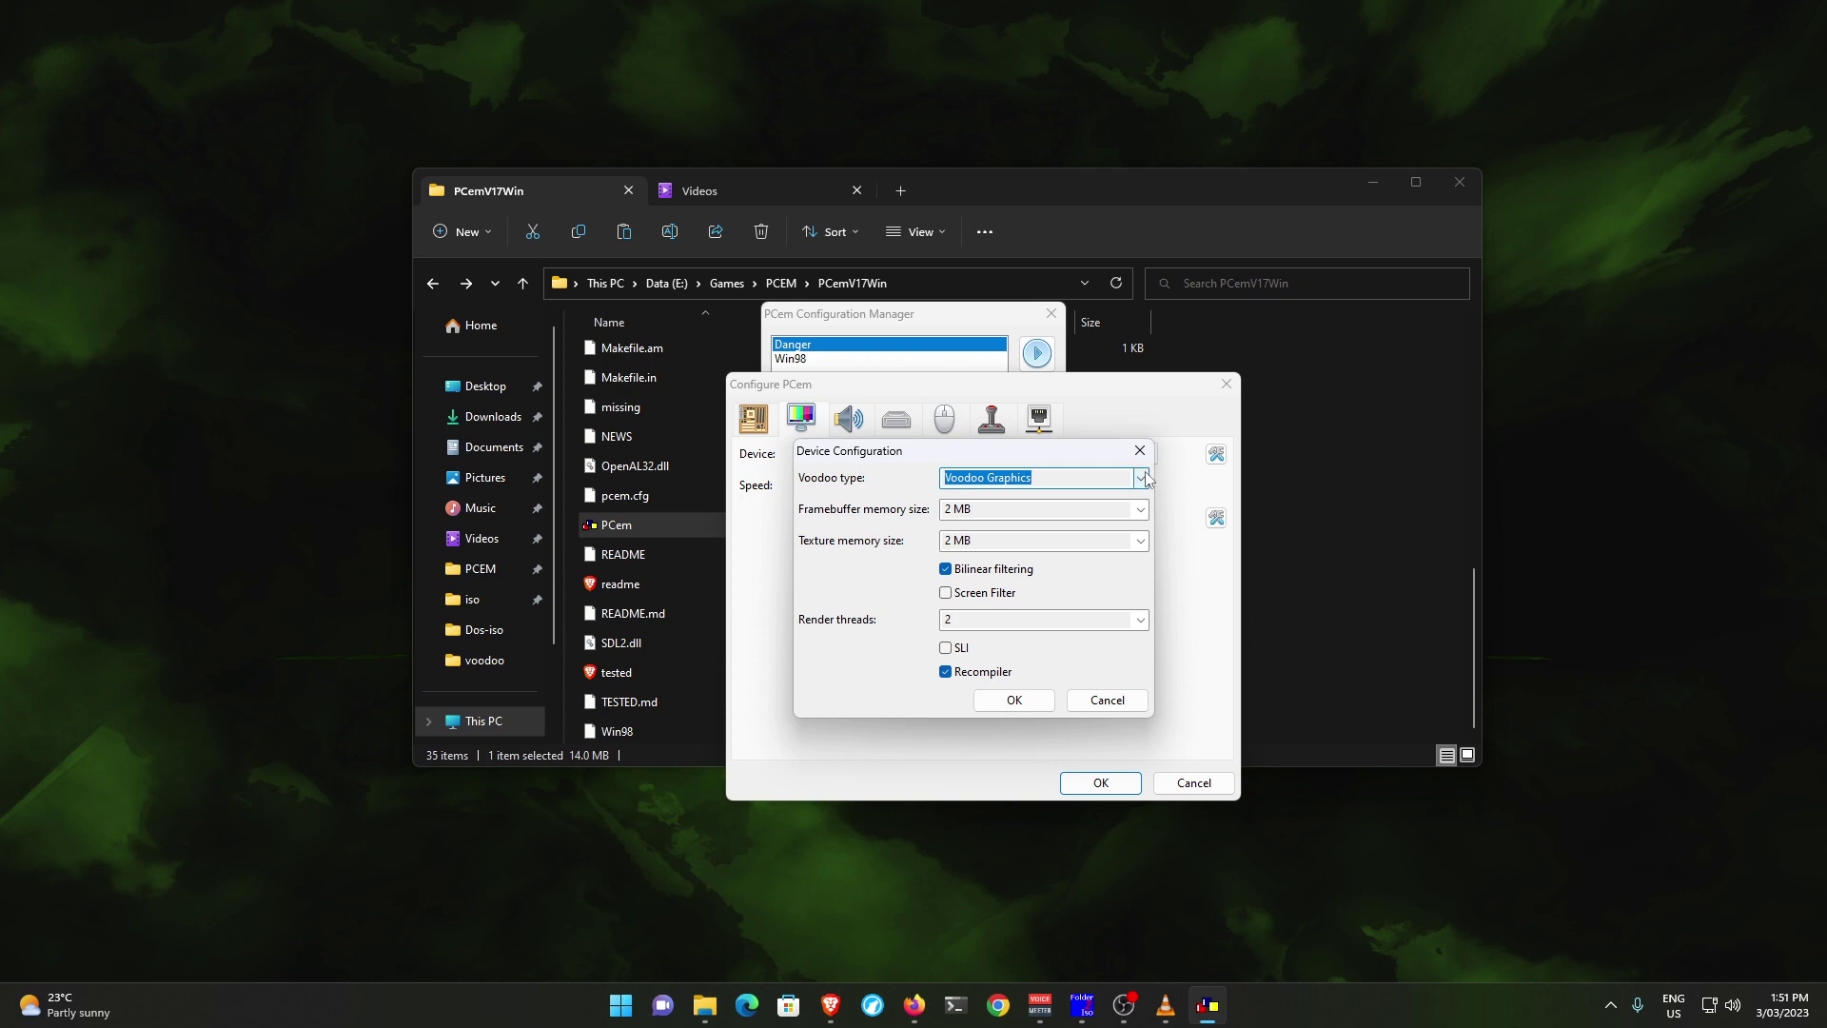
click(1145, 478)
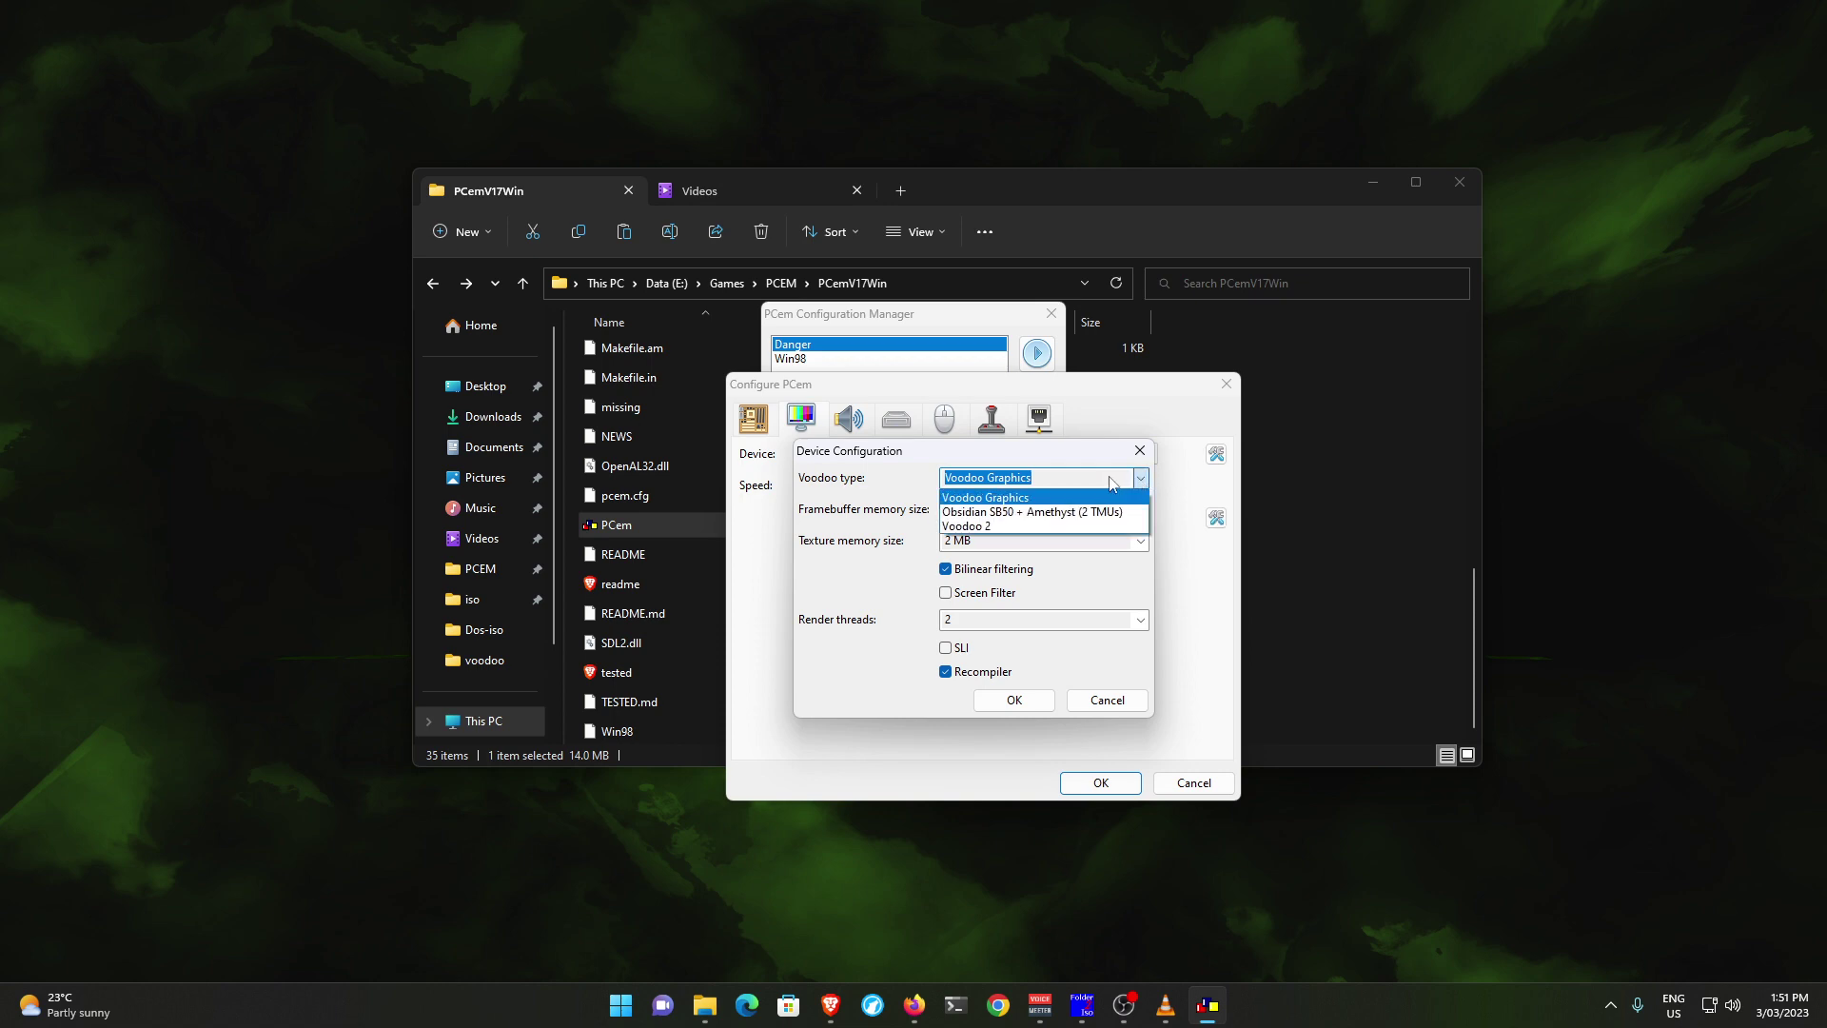
click(962, 529)
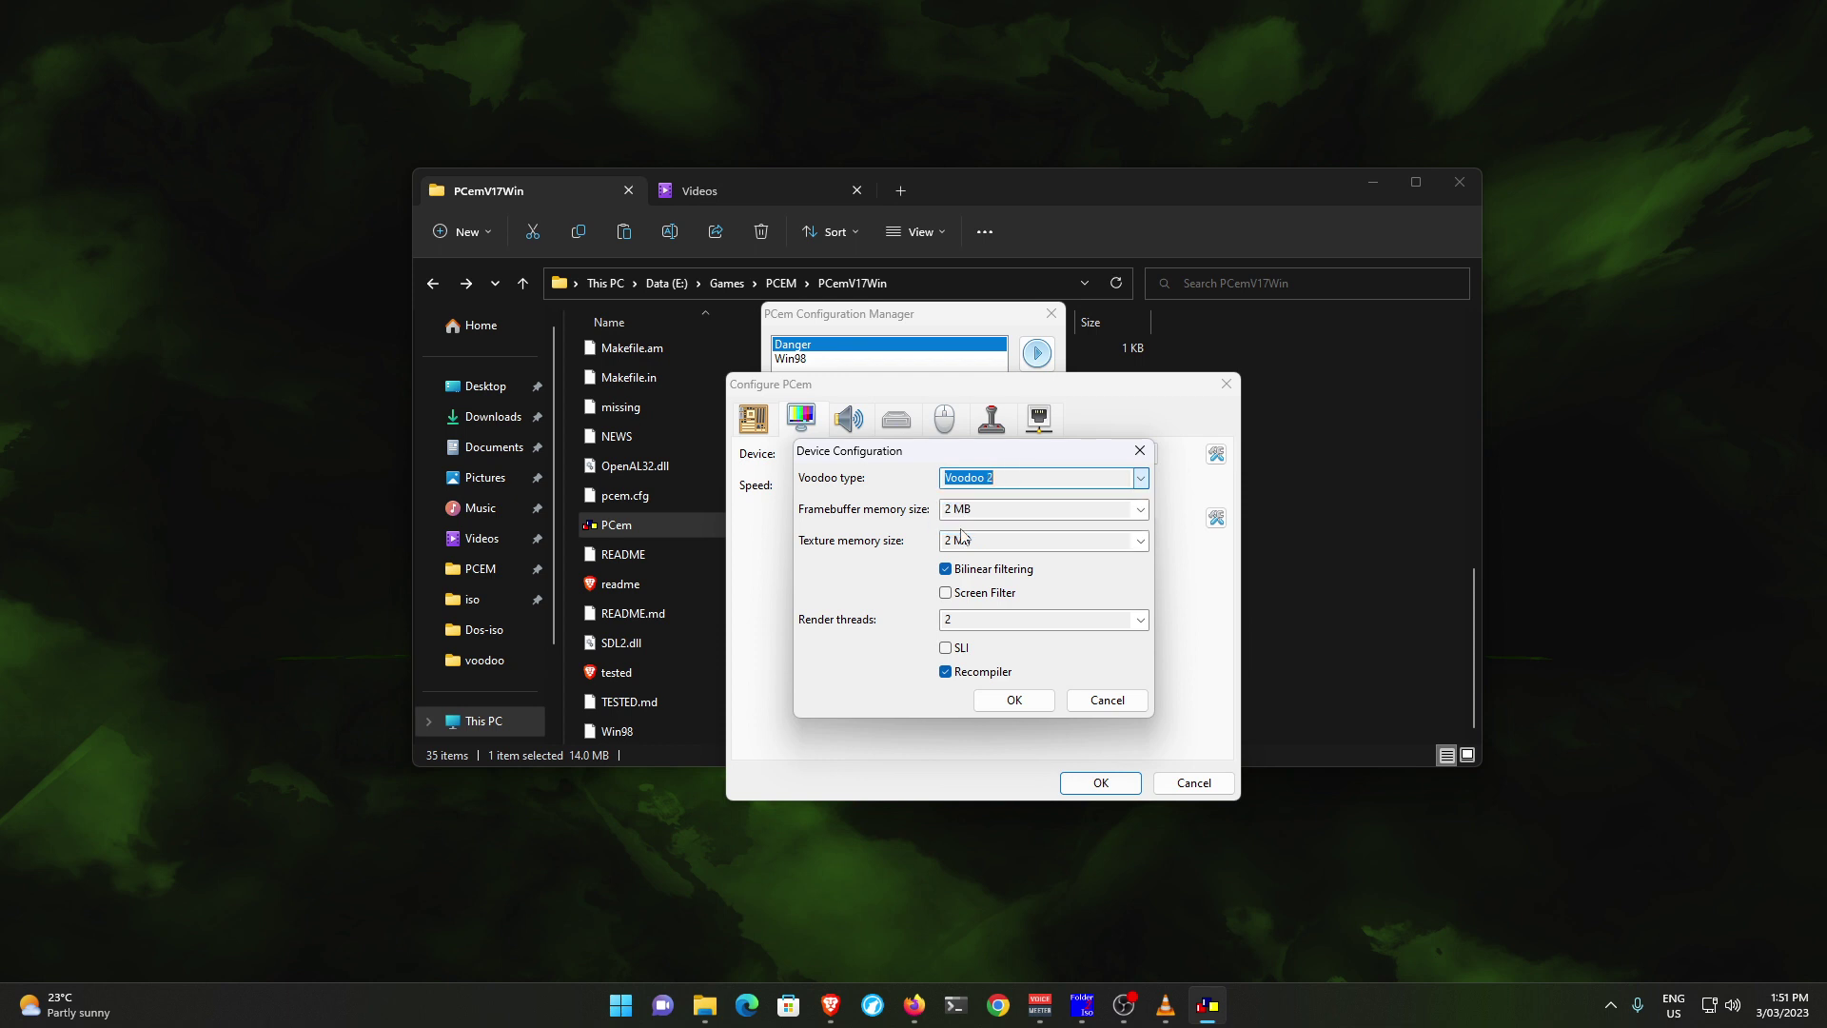
click(1140, 509)
click(990, 543)
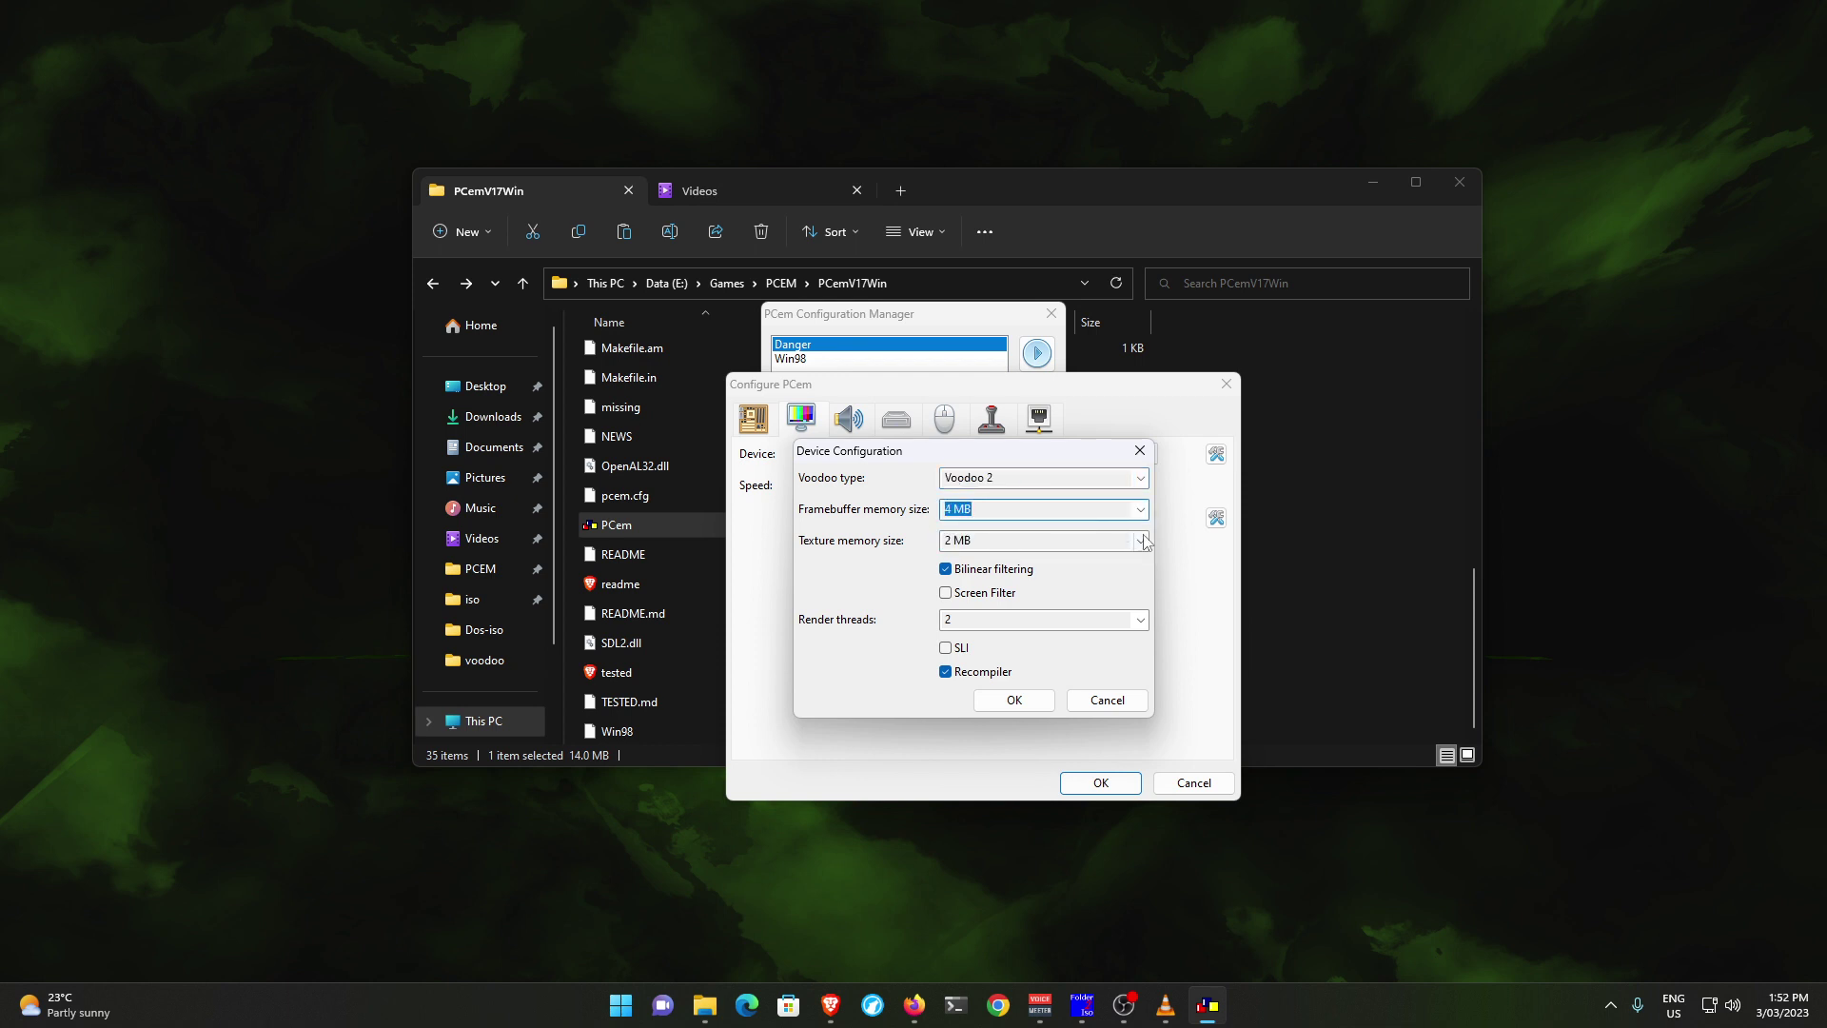
click(1085, 540)
click(966, 574)
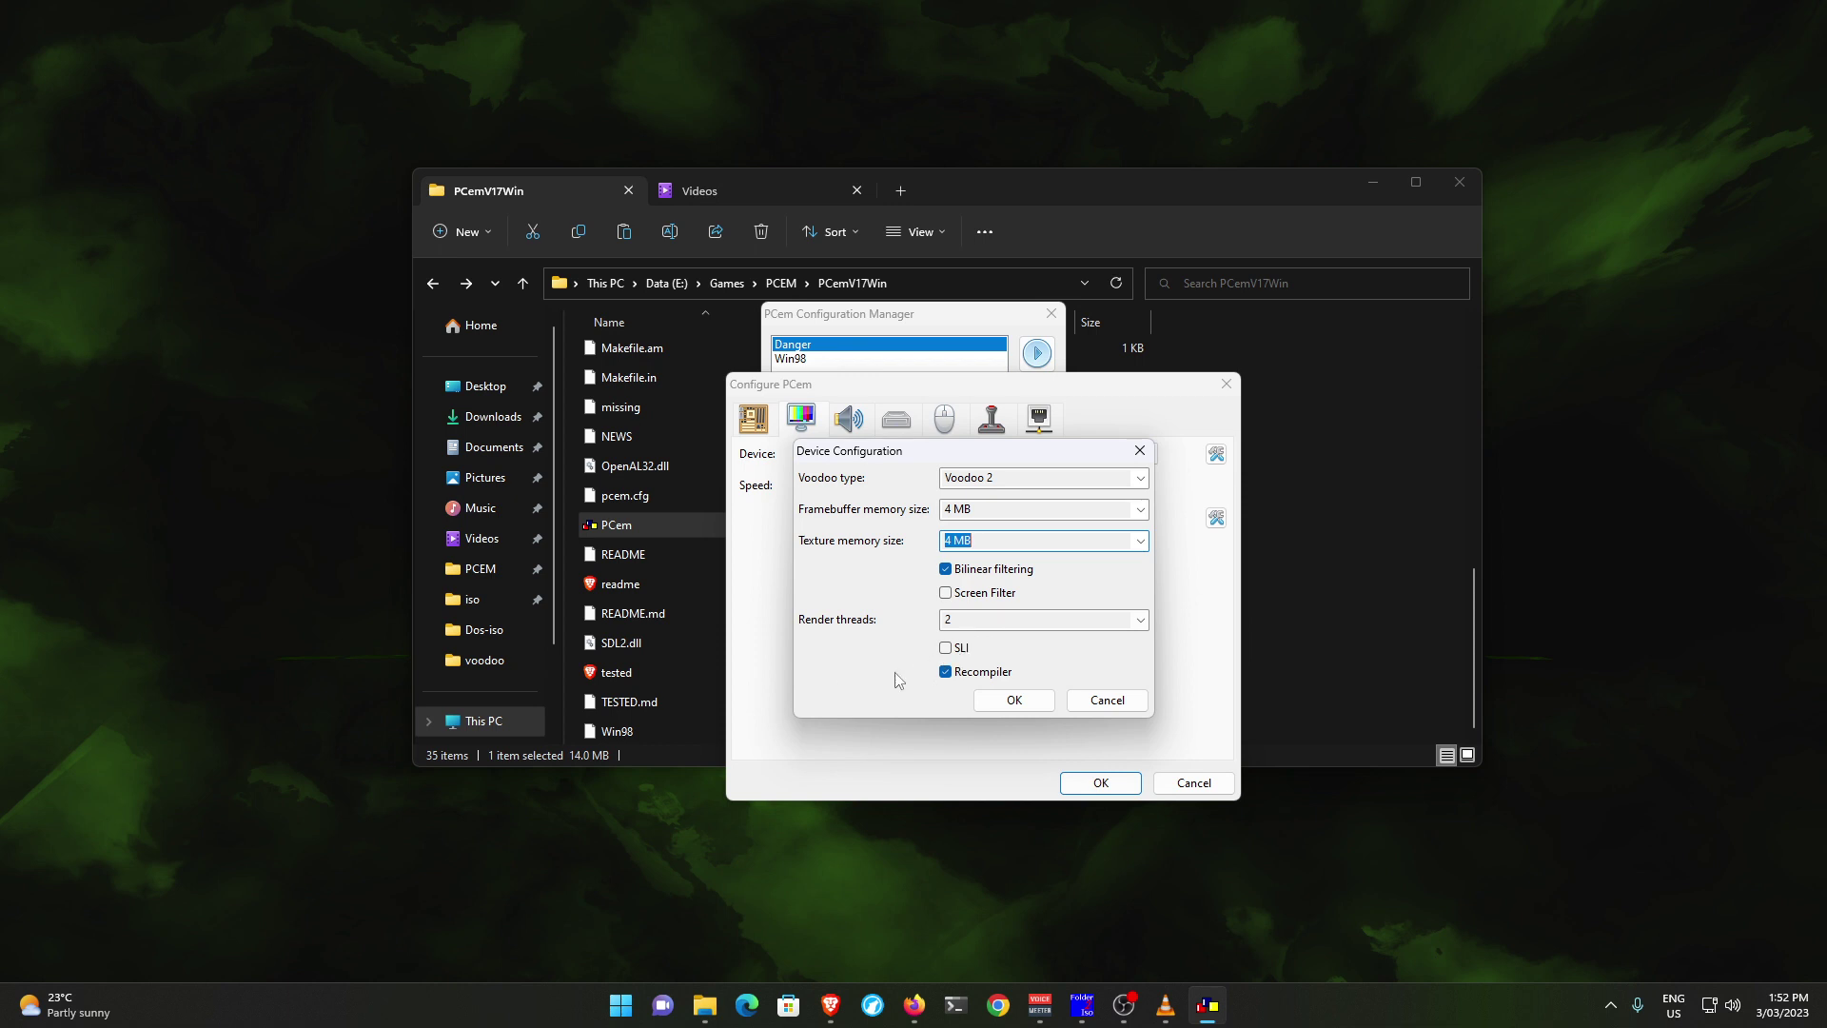
- Confirm the Voodoo settings, choose Sound Blaster 16 as the sound card, and view the drive settings
click(1014, 700)
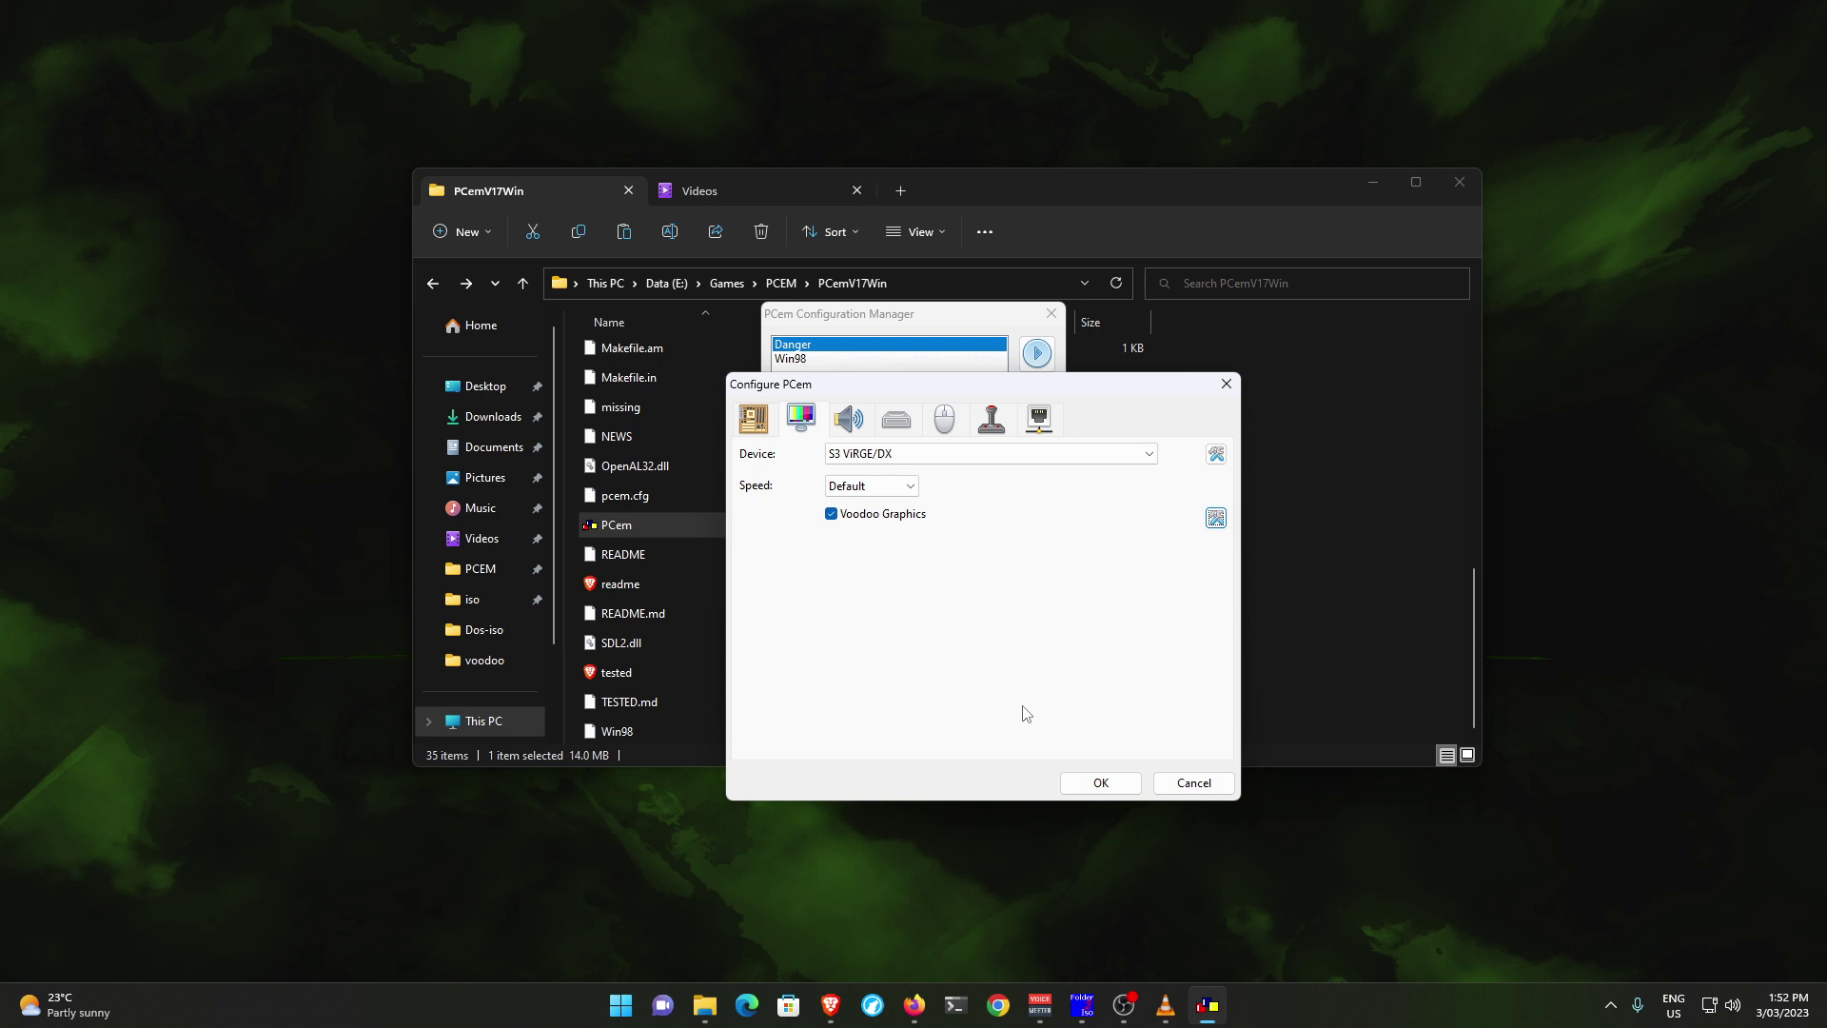
click(854, 424)
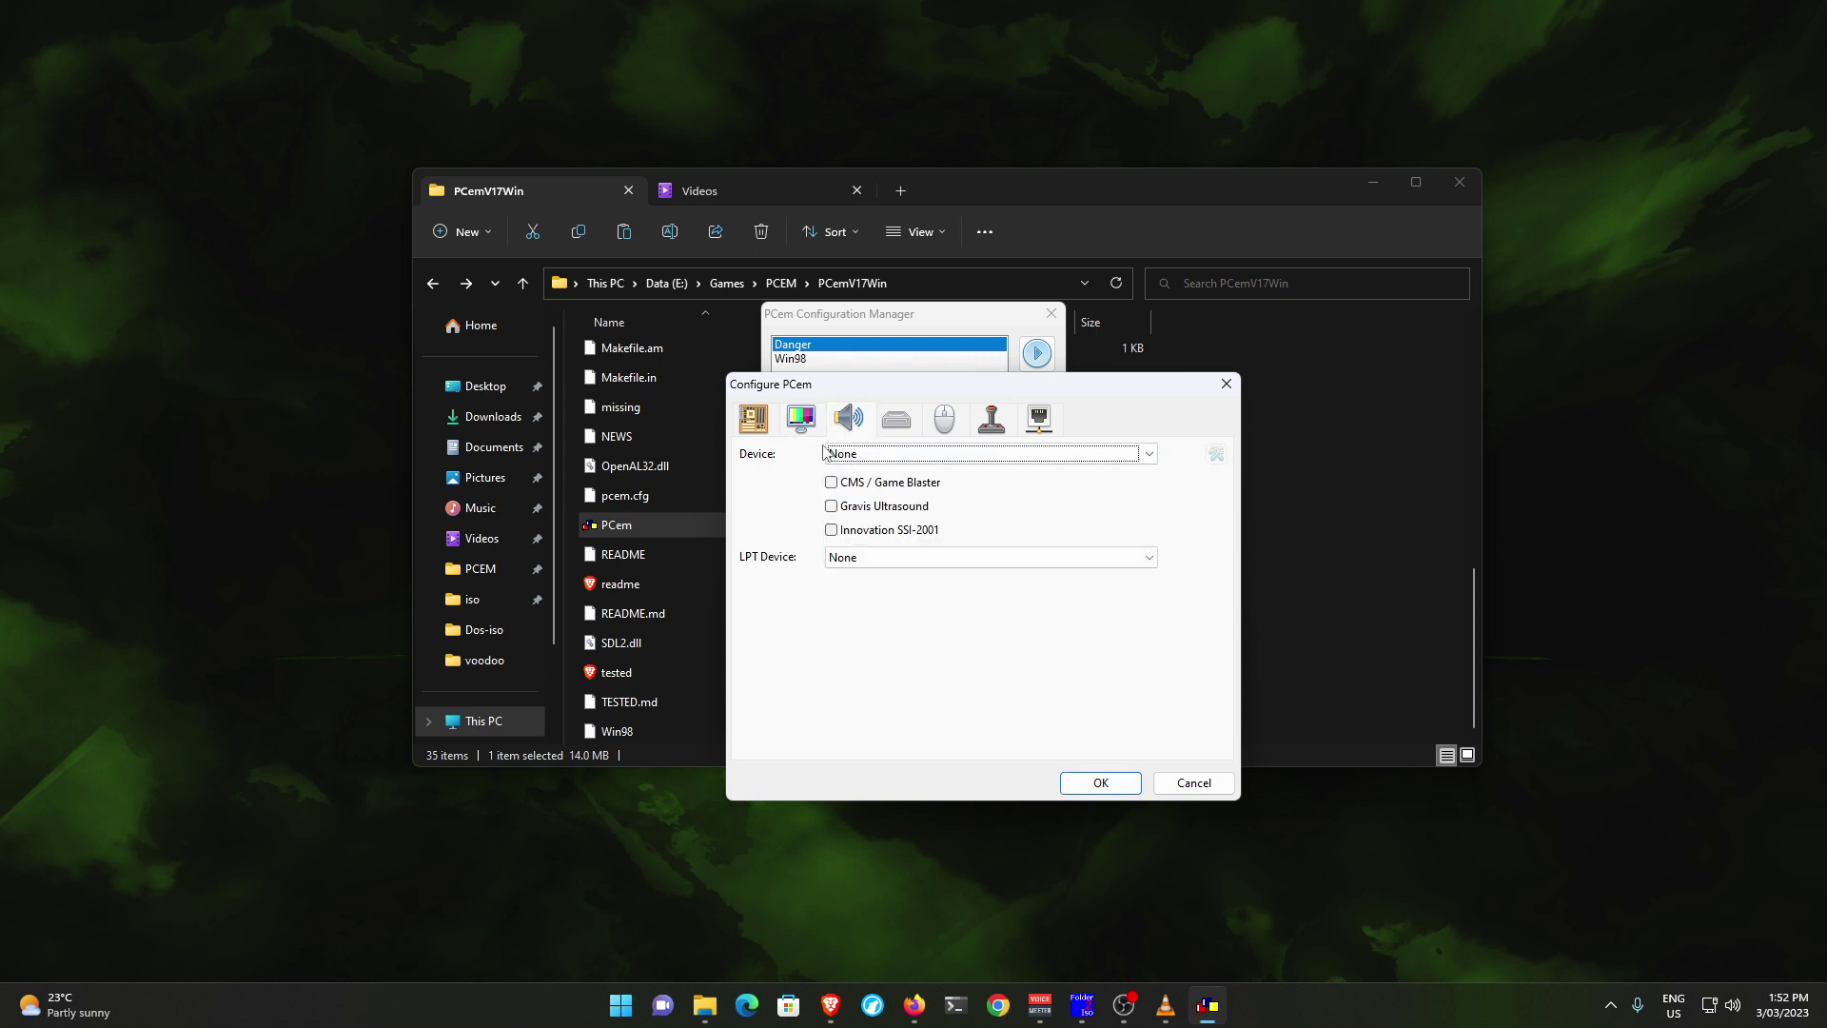
click(855, 457)
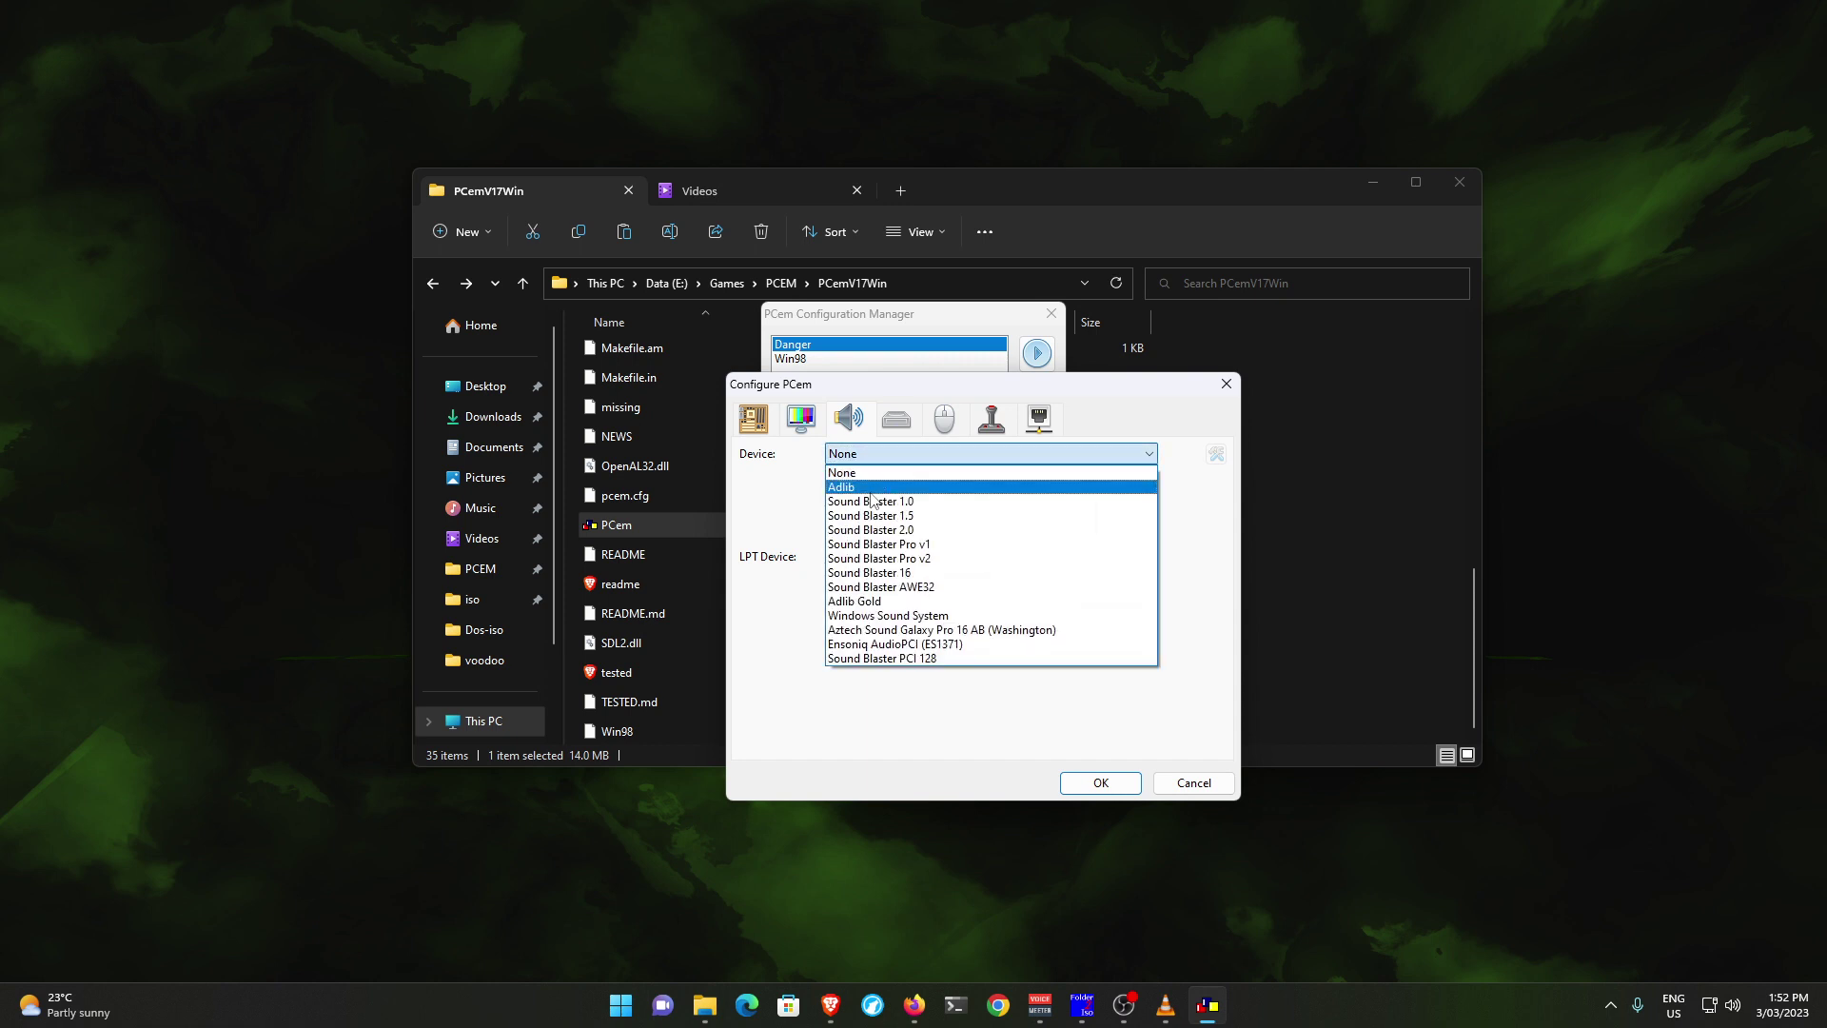
click(885, 572)
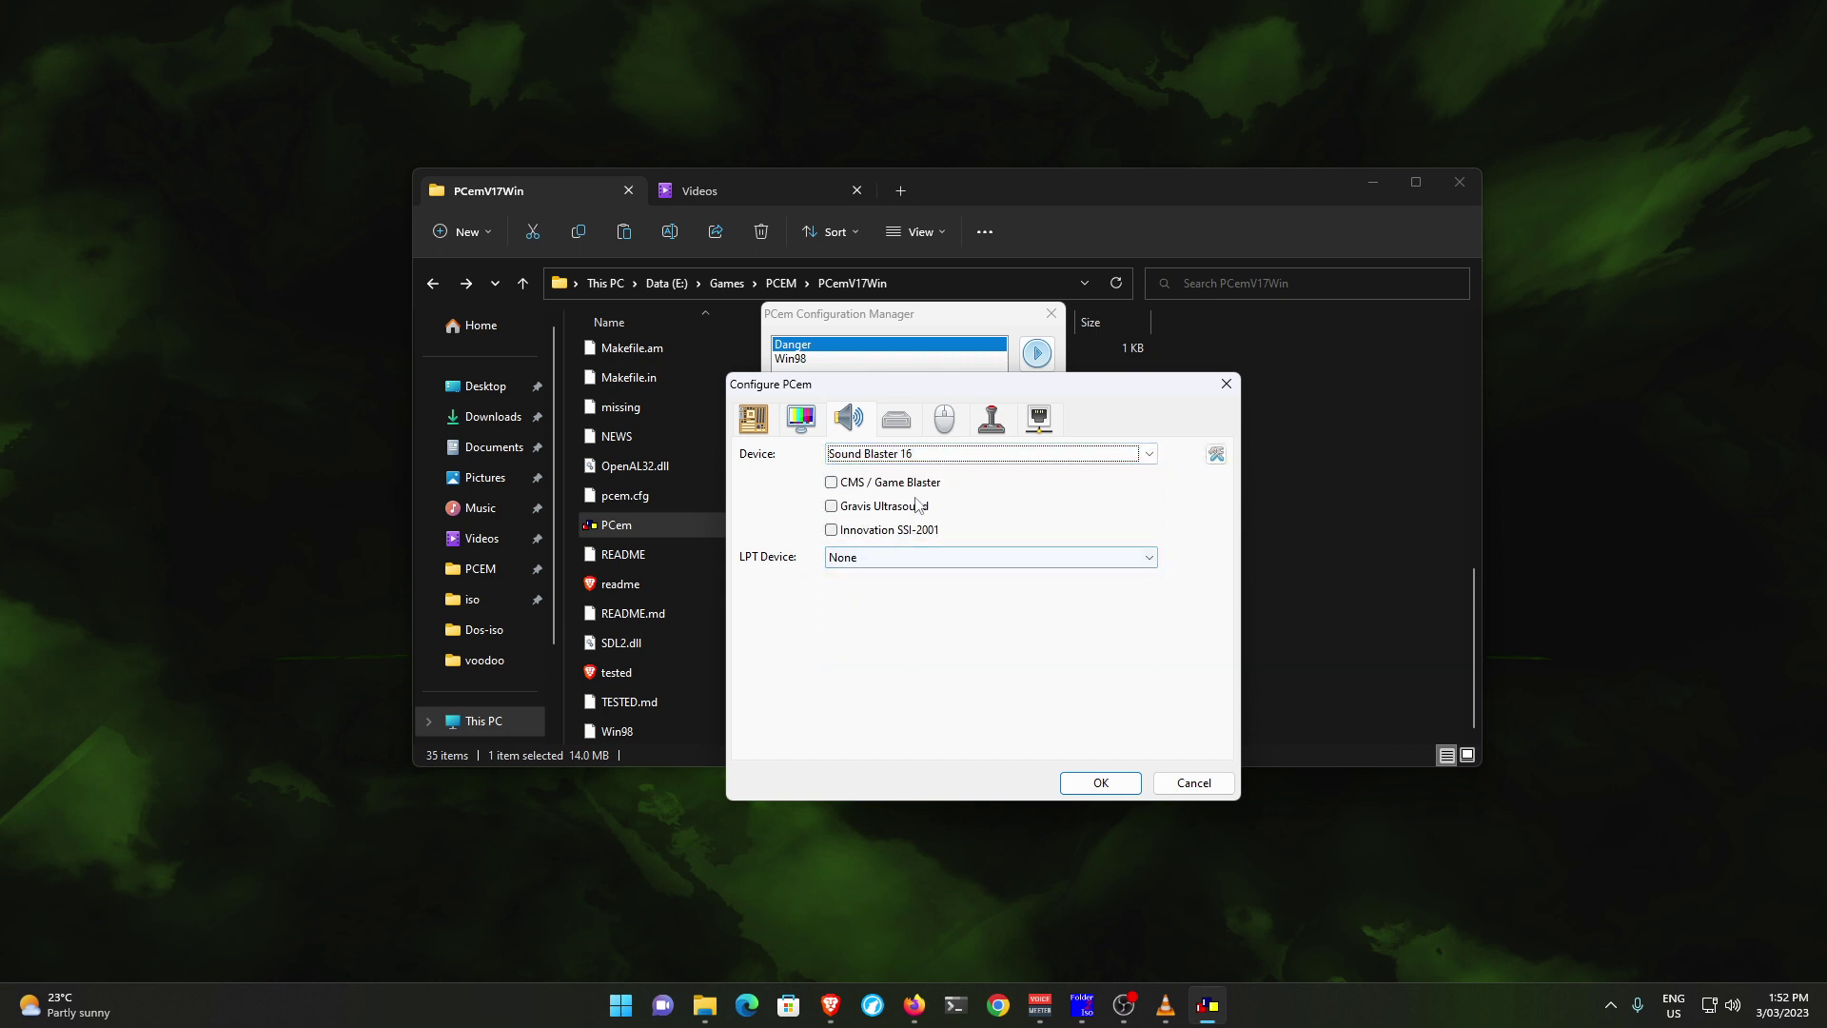
click(897, 420)
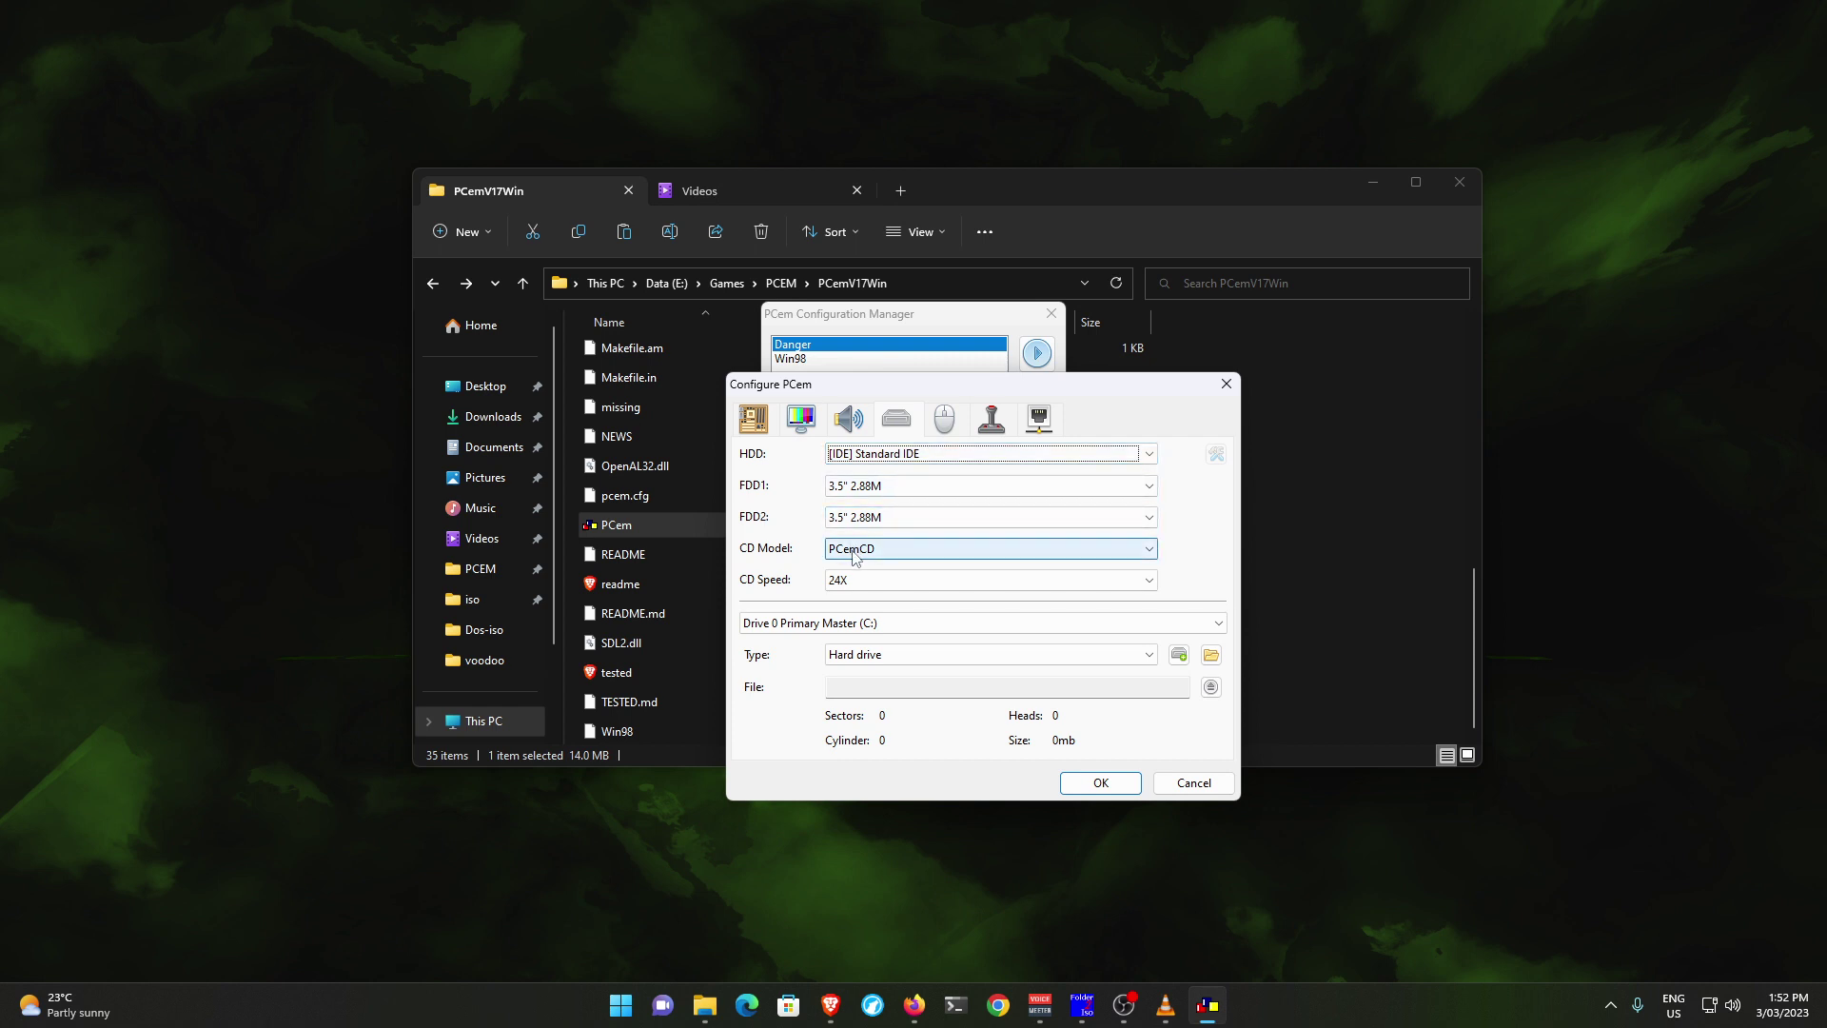
- Keep Drive 0 Primary Master as a Hard drive and start a new disk image for it
click(923, 625)
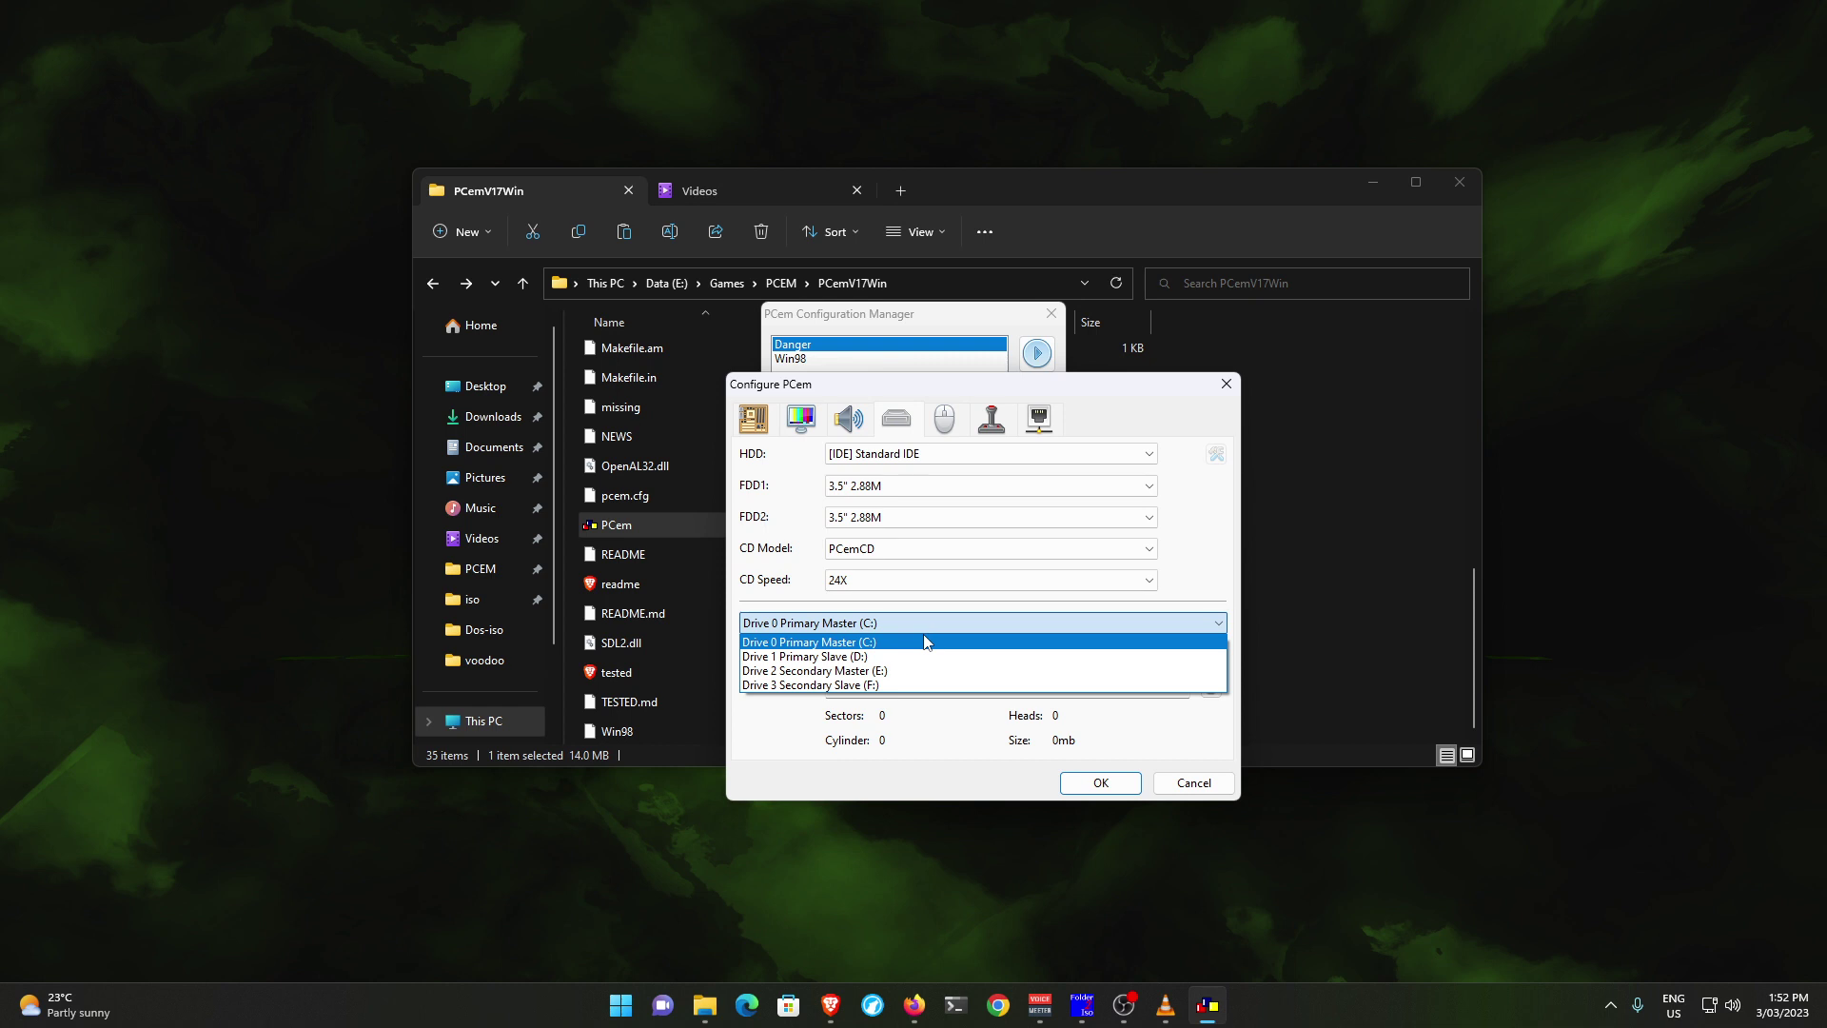
click(868, 642)
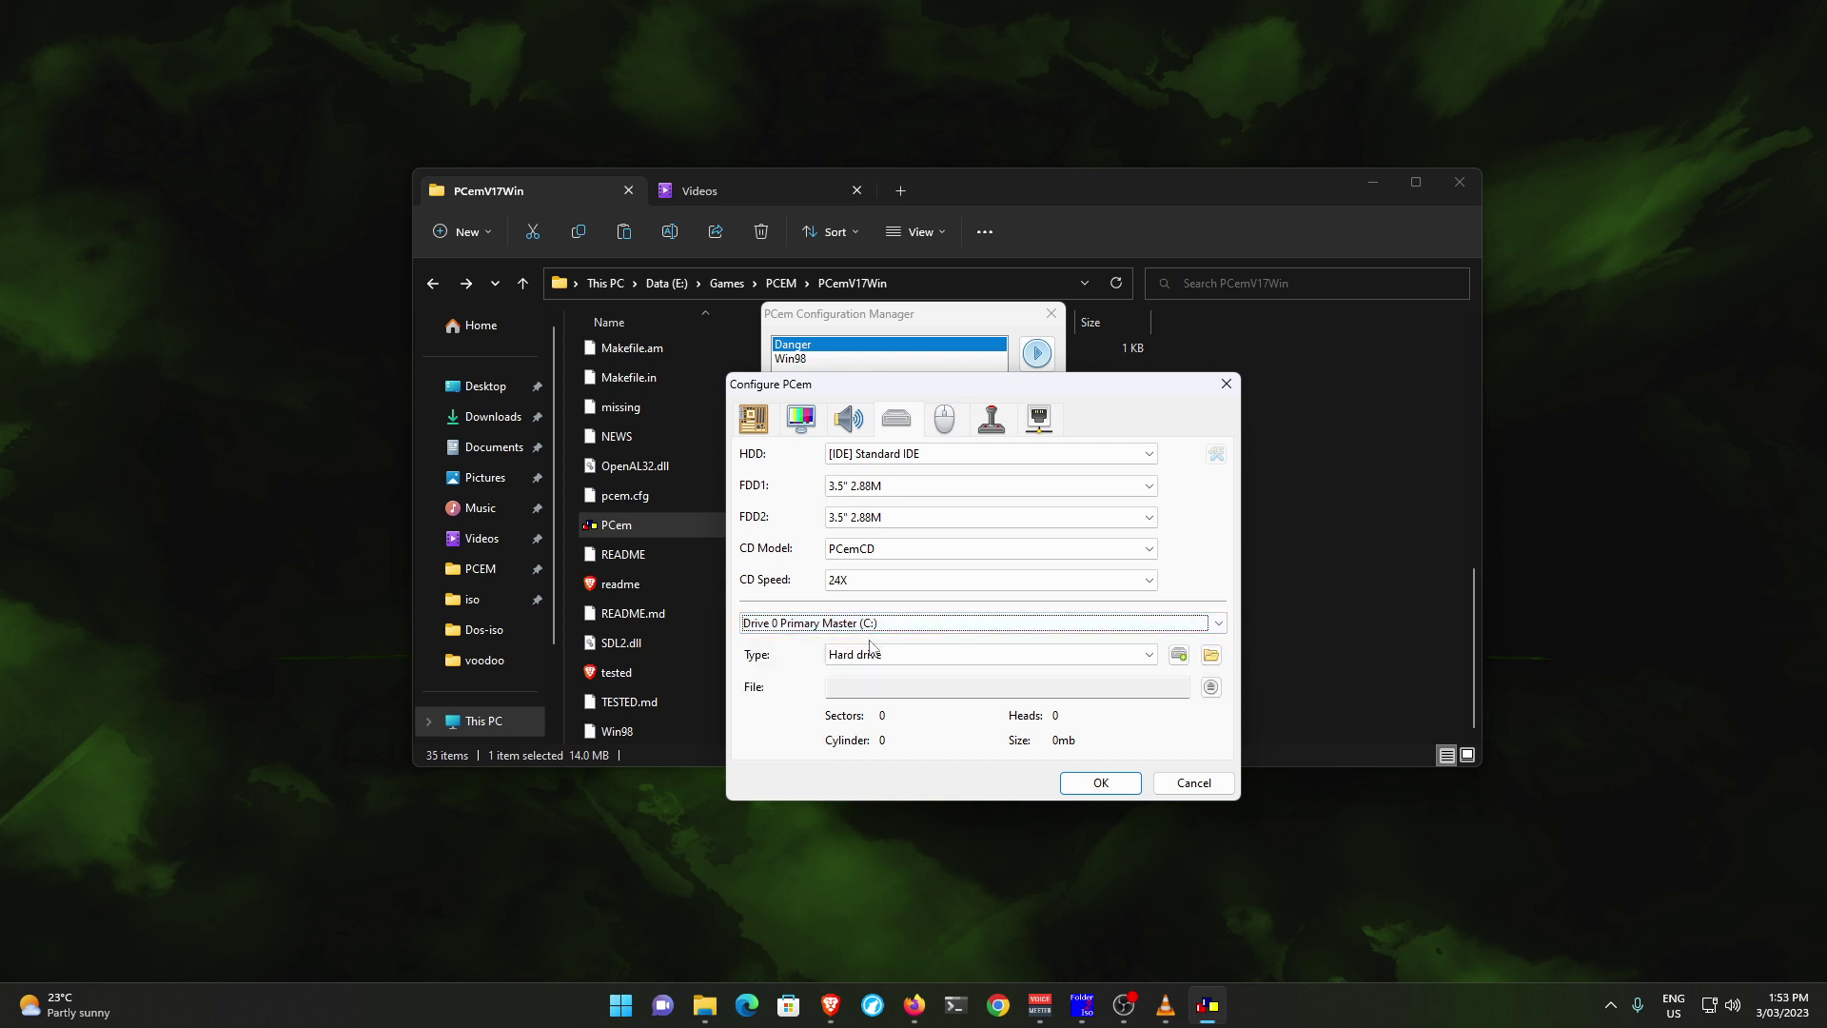
click(928, 654)
click(928, 655)
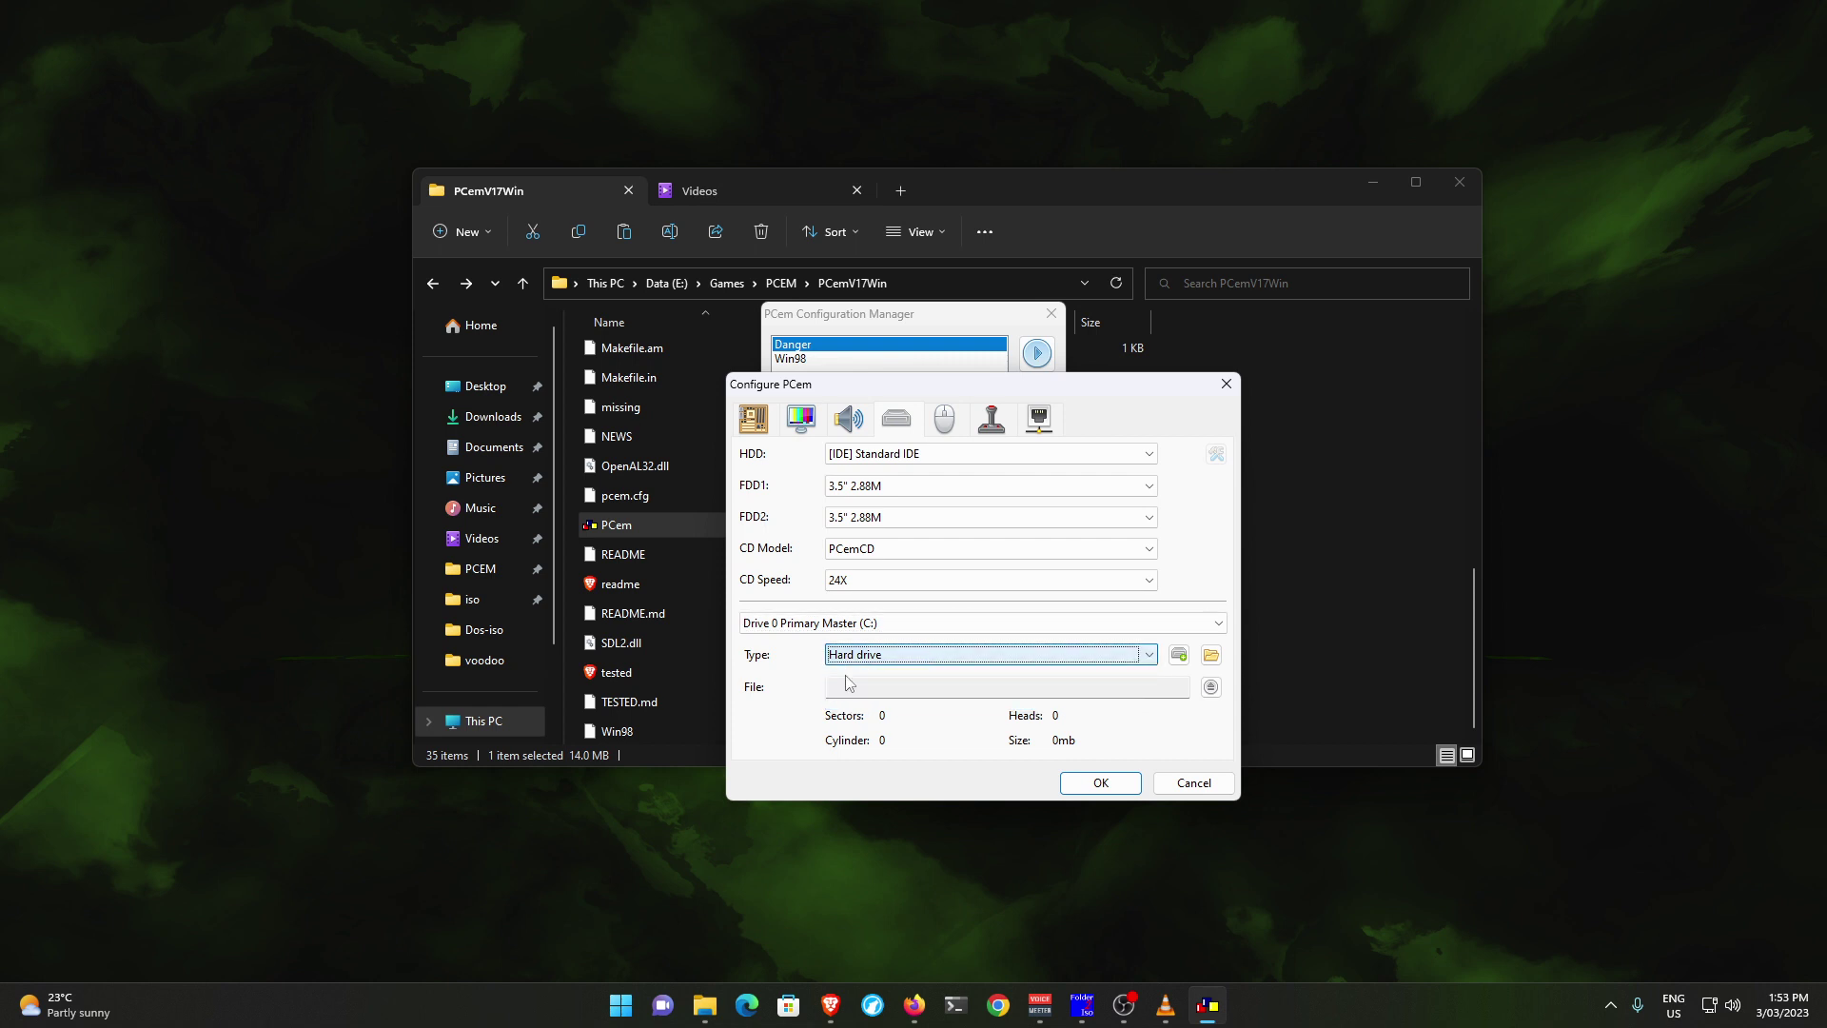
click(1179, 656)
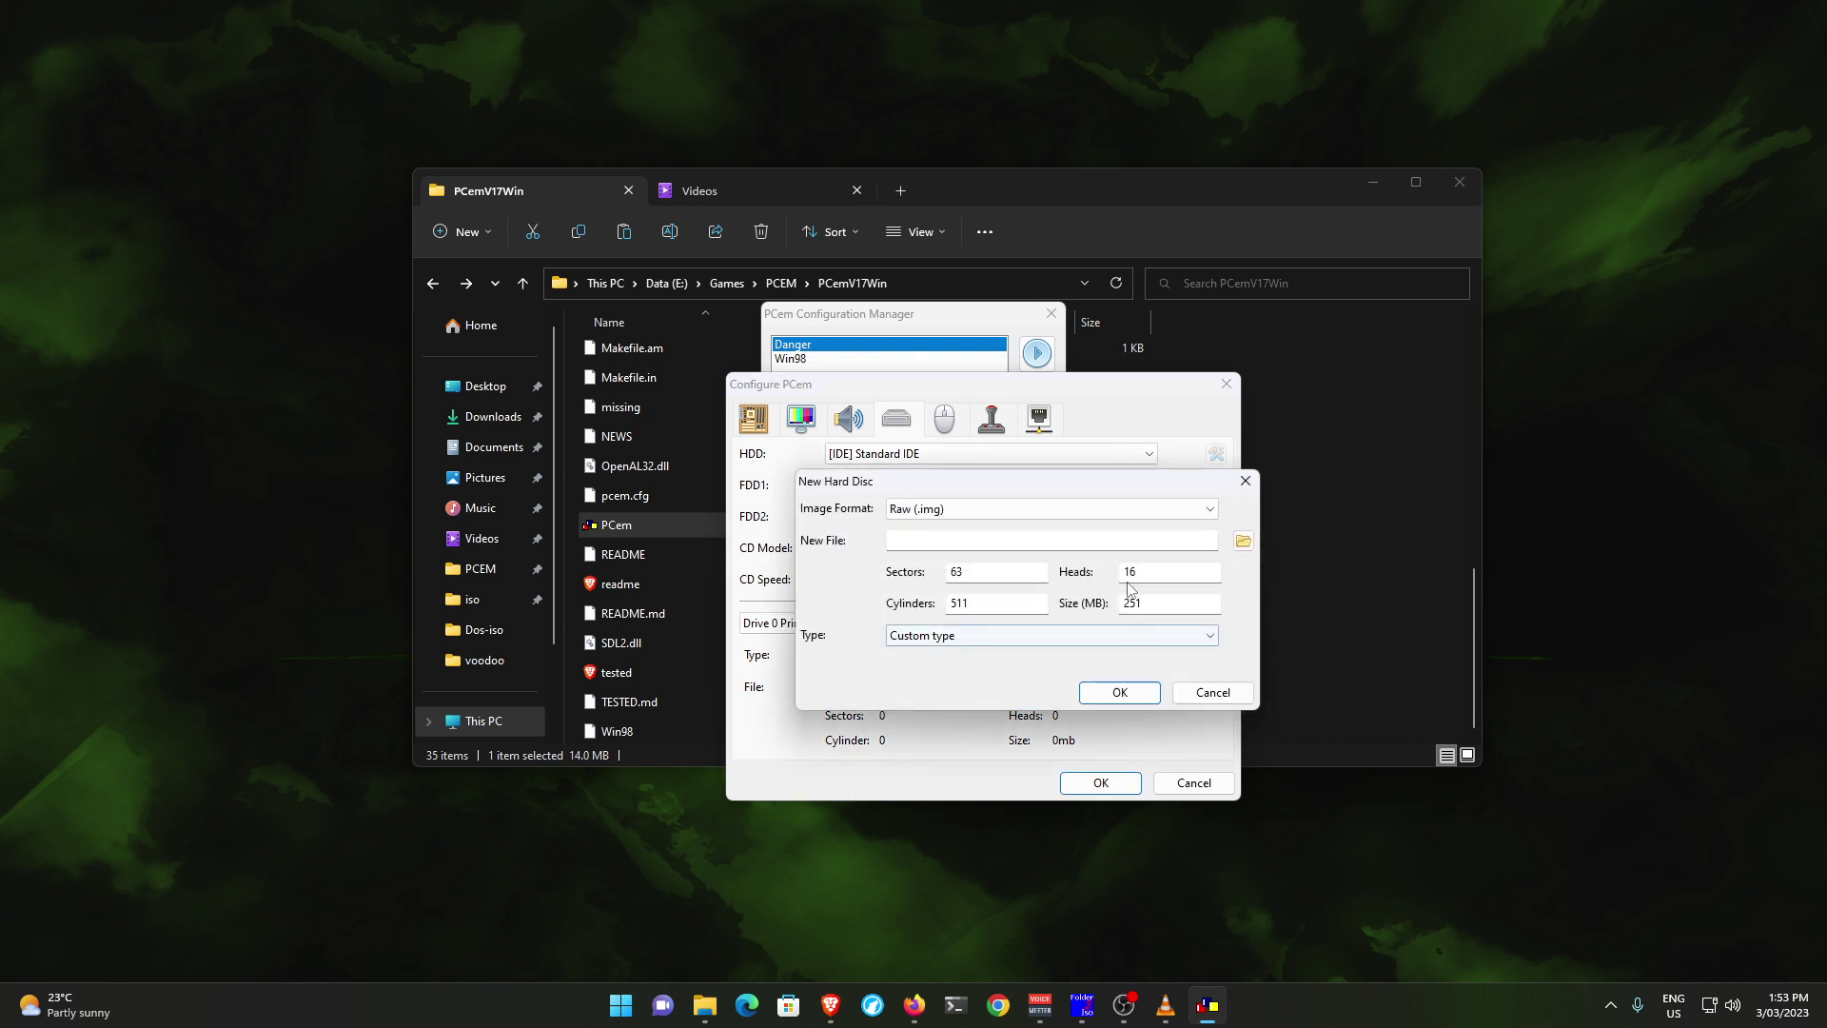
- Create a Raw (.img) disk file named Win95 sized 2000 MB and acknowledge the confirmation
click(996, 511)
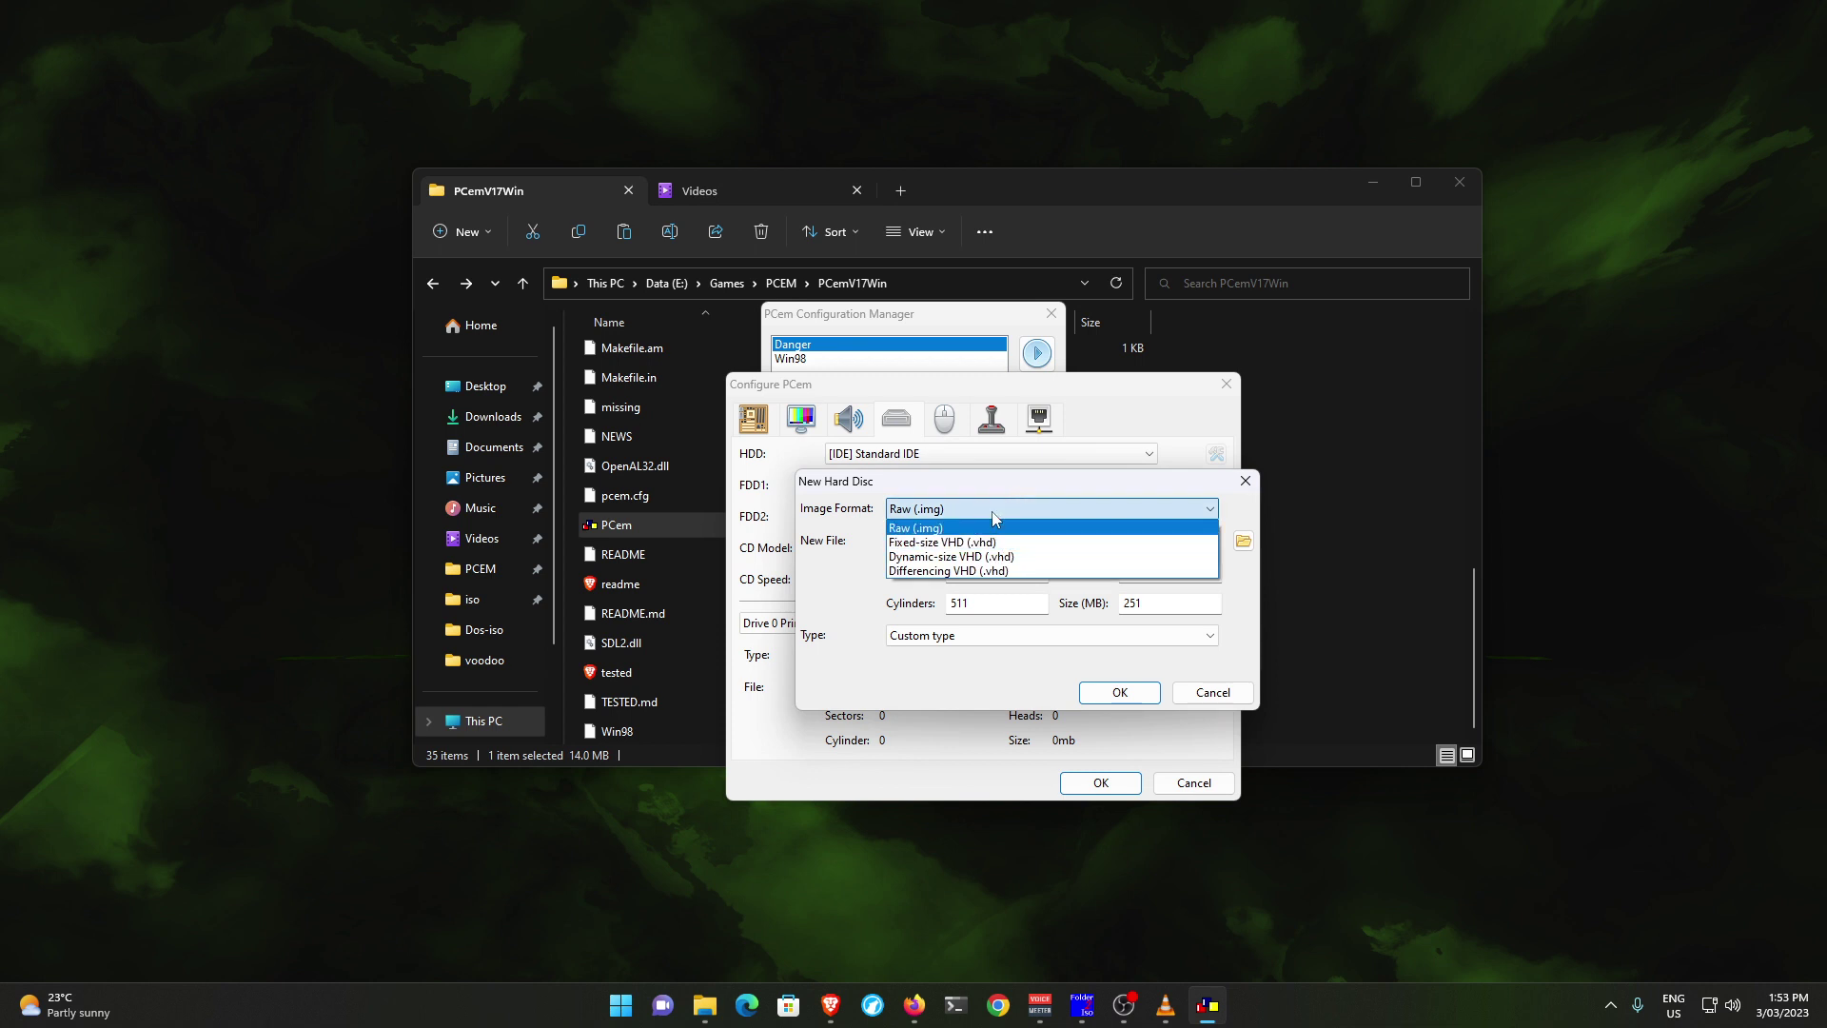
click(1007, 502)
click(948, 540)
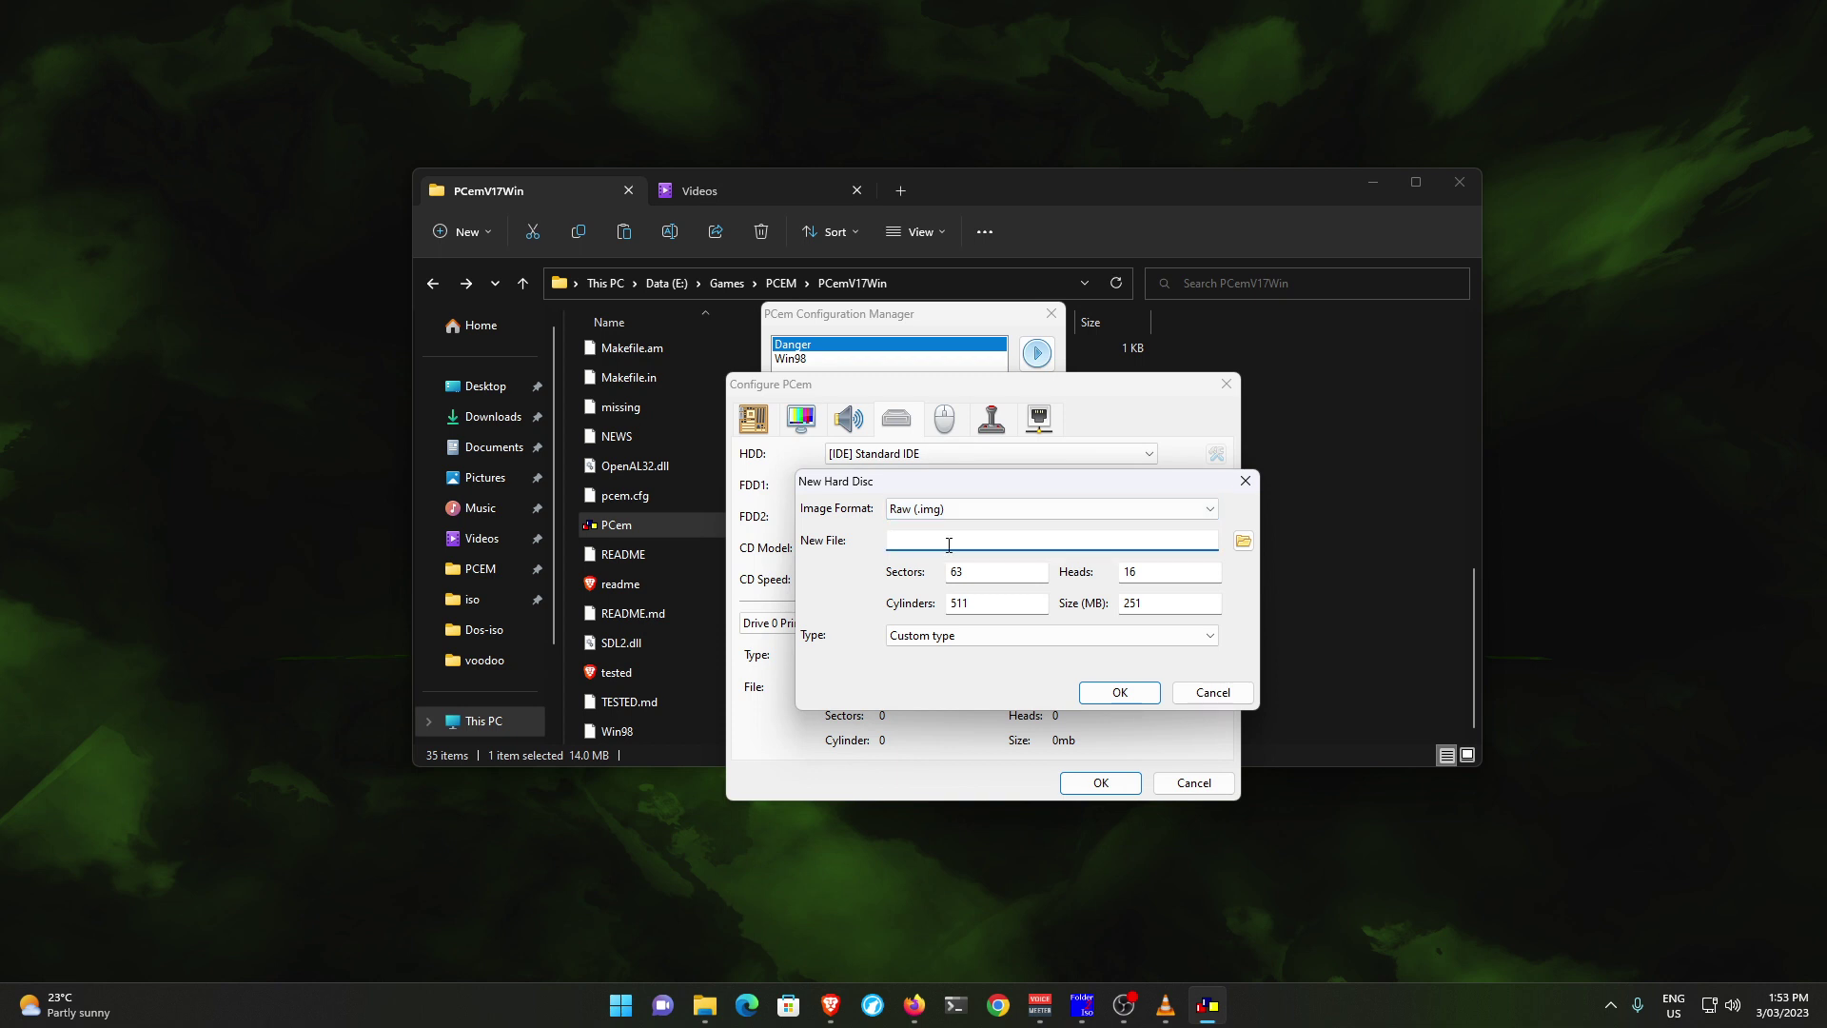
text(Win95)
double_click(1164, 600)
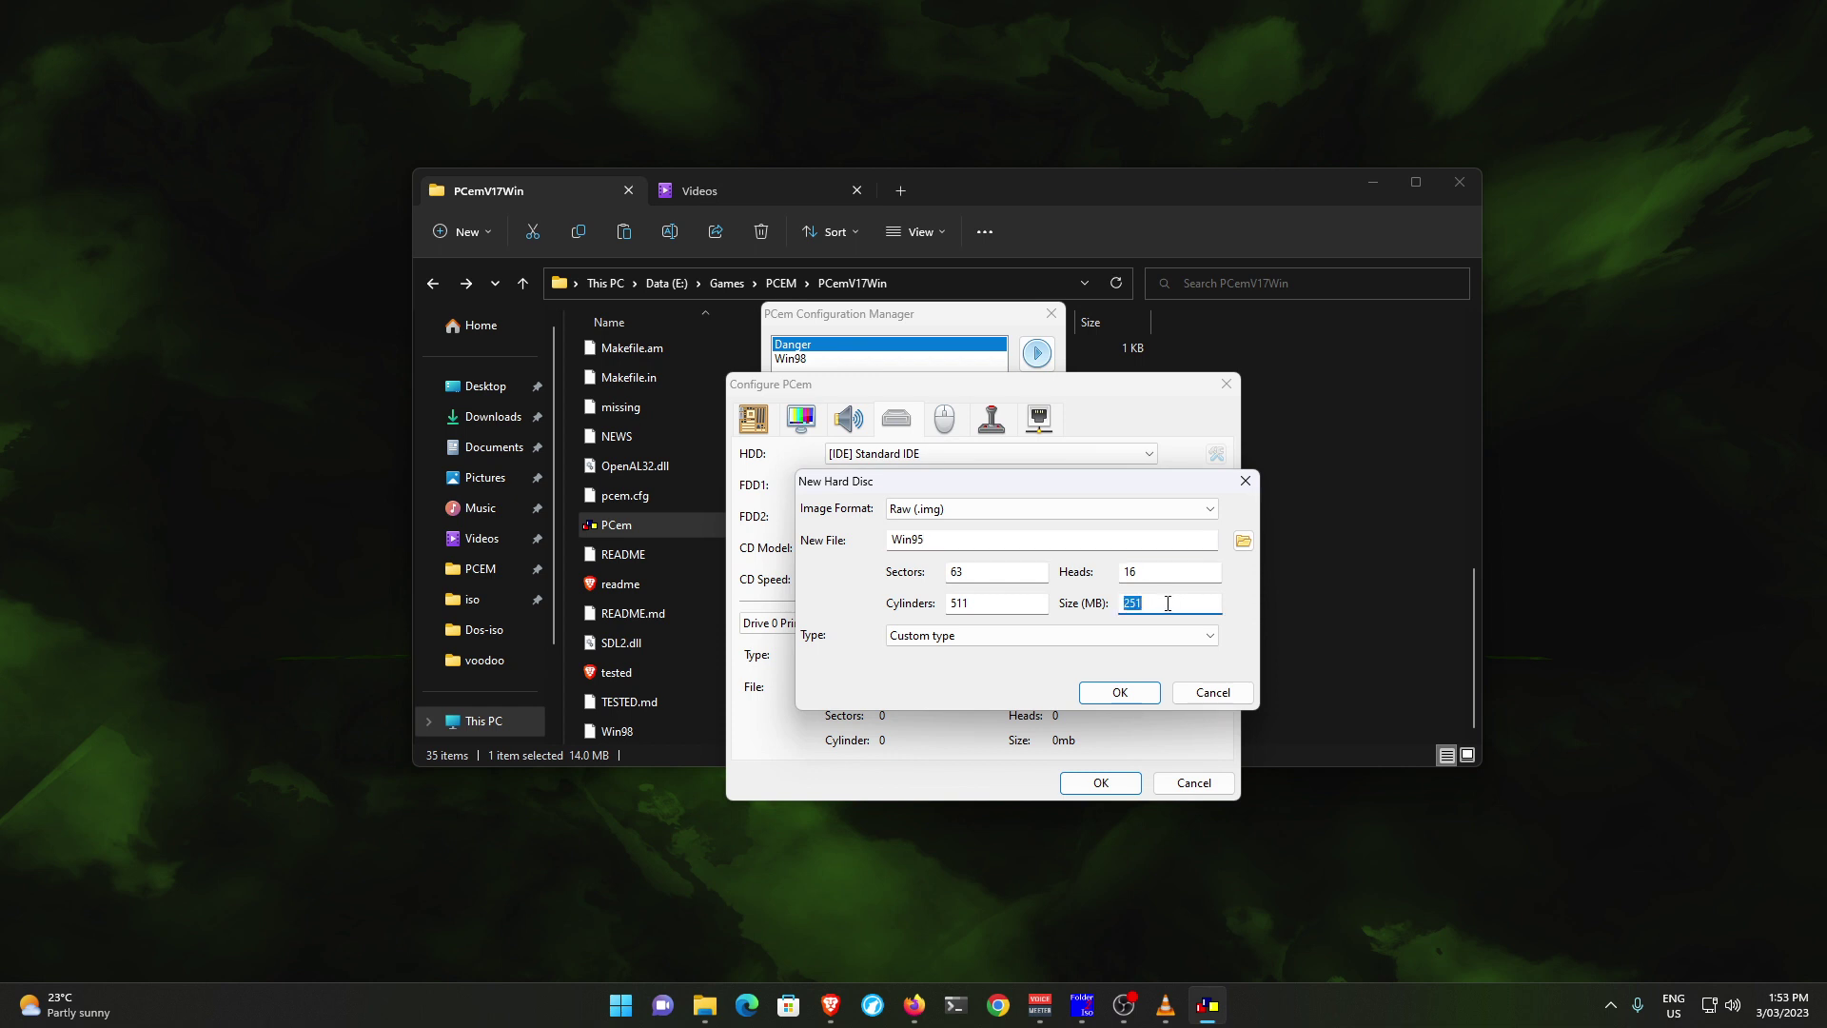
text(2000)
click(1142, 698)
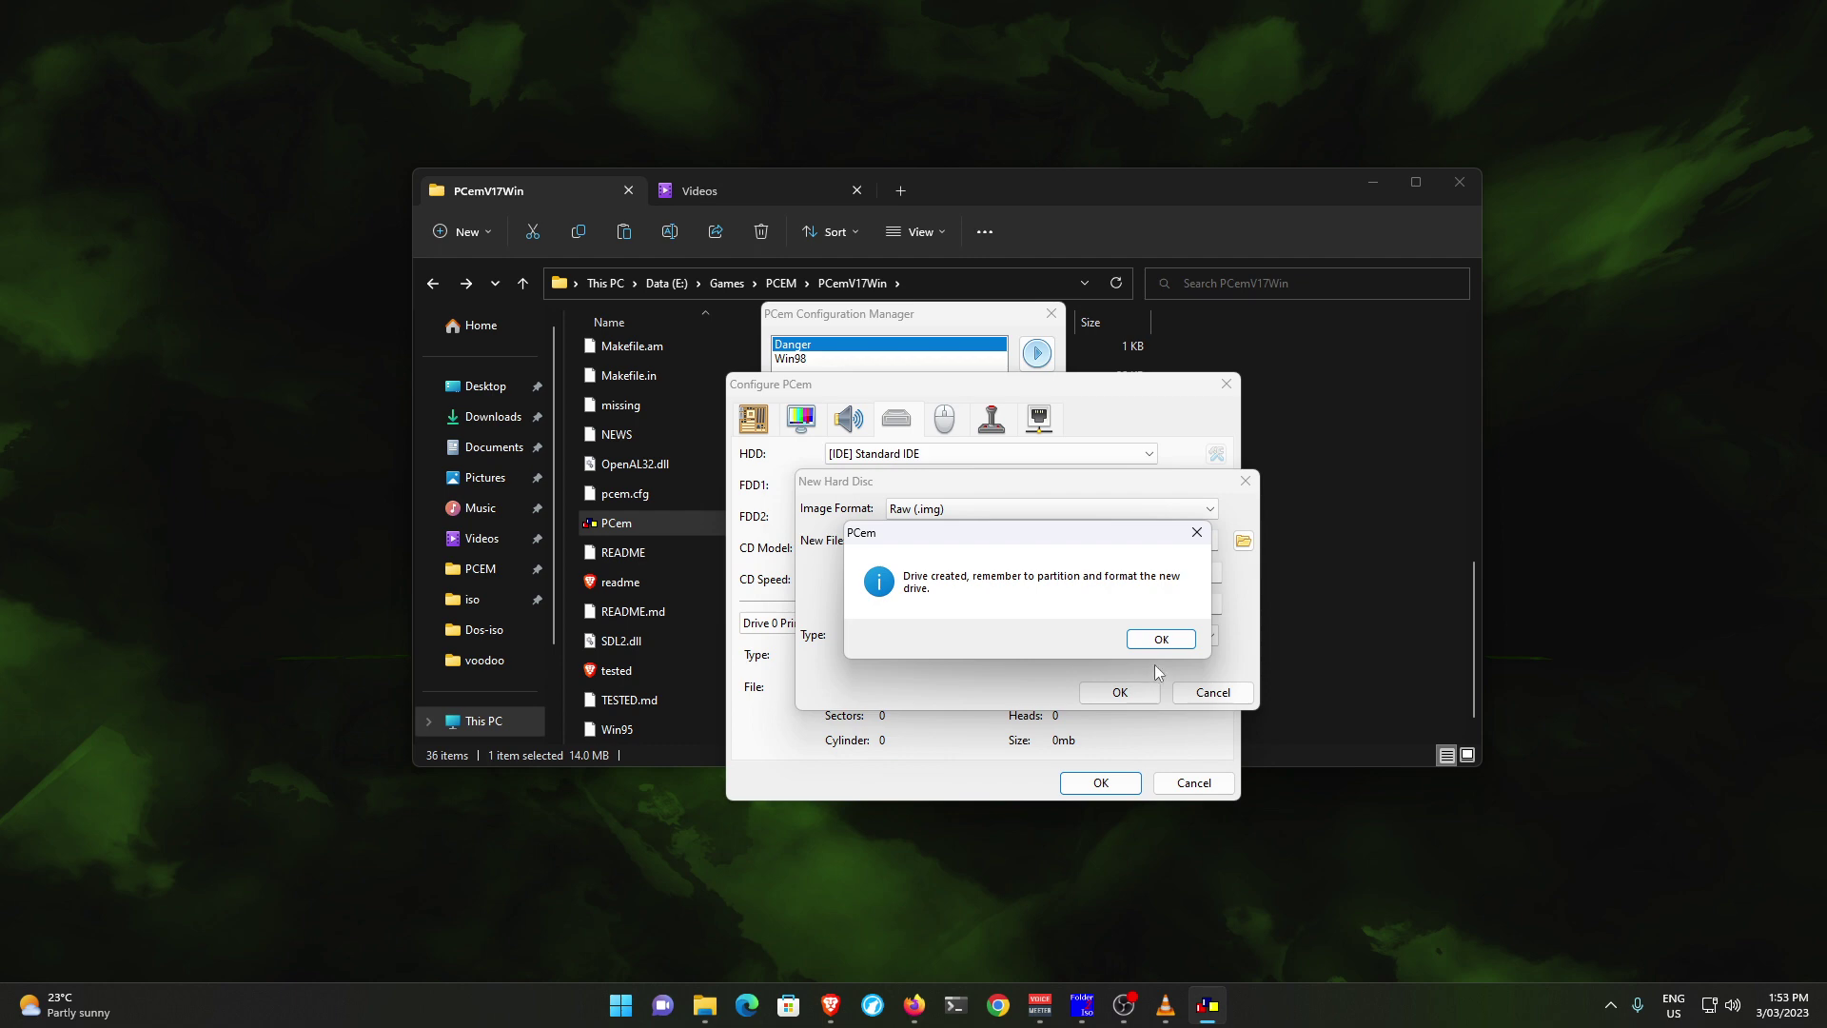
click(1160, 639)
click(1305, 574)
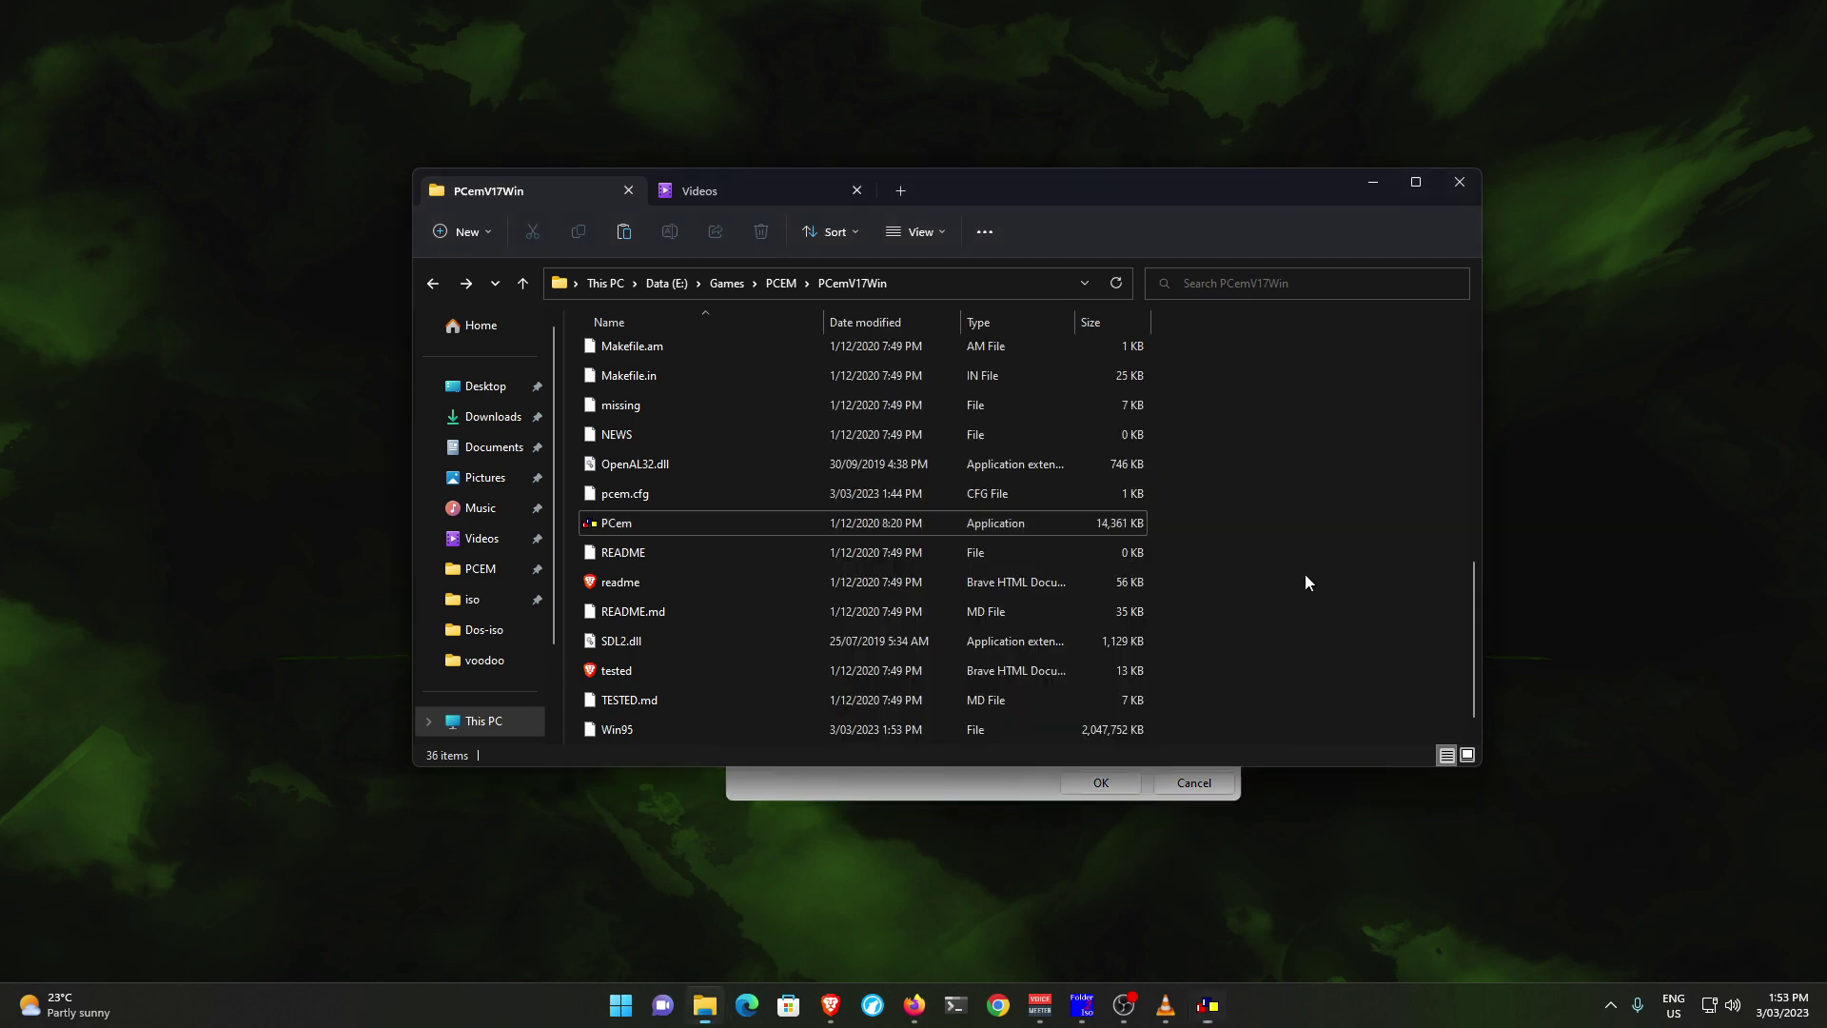
- Compare the 2,047,752 KB Win95 image with the Win98 image, then return to PCem's configuration
scroll(850, 638, down, 1)
click(664, 709)
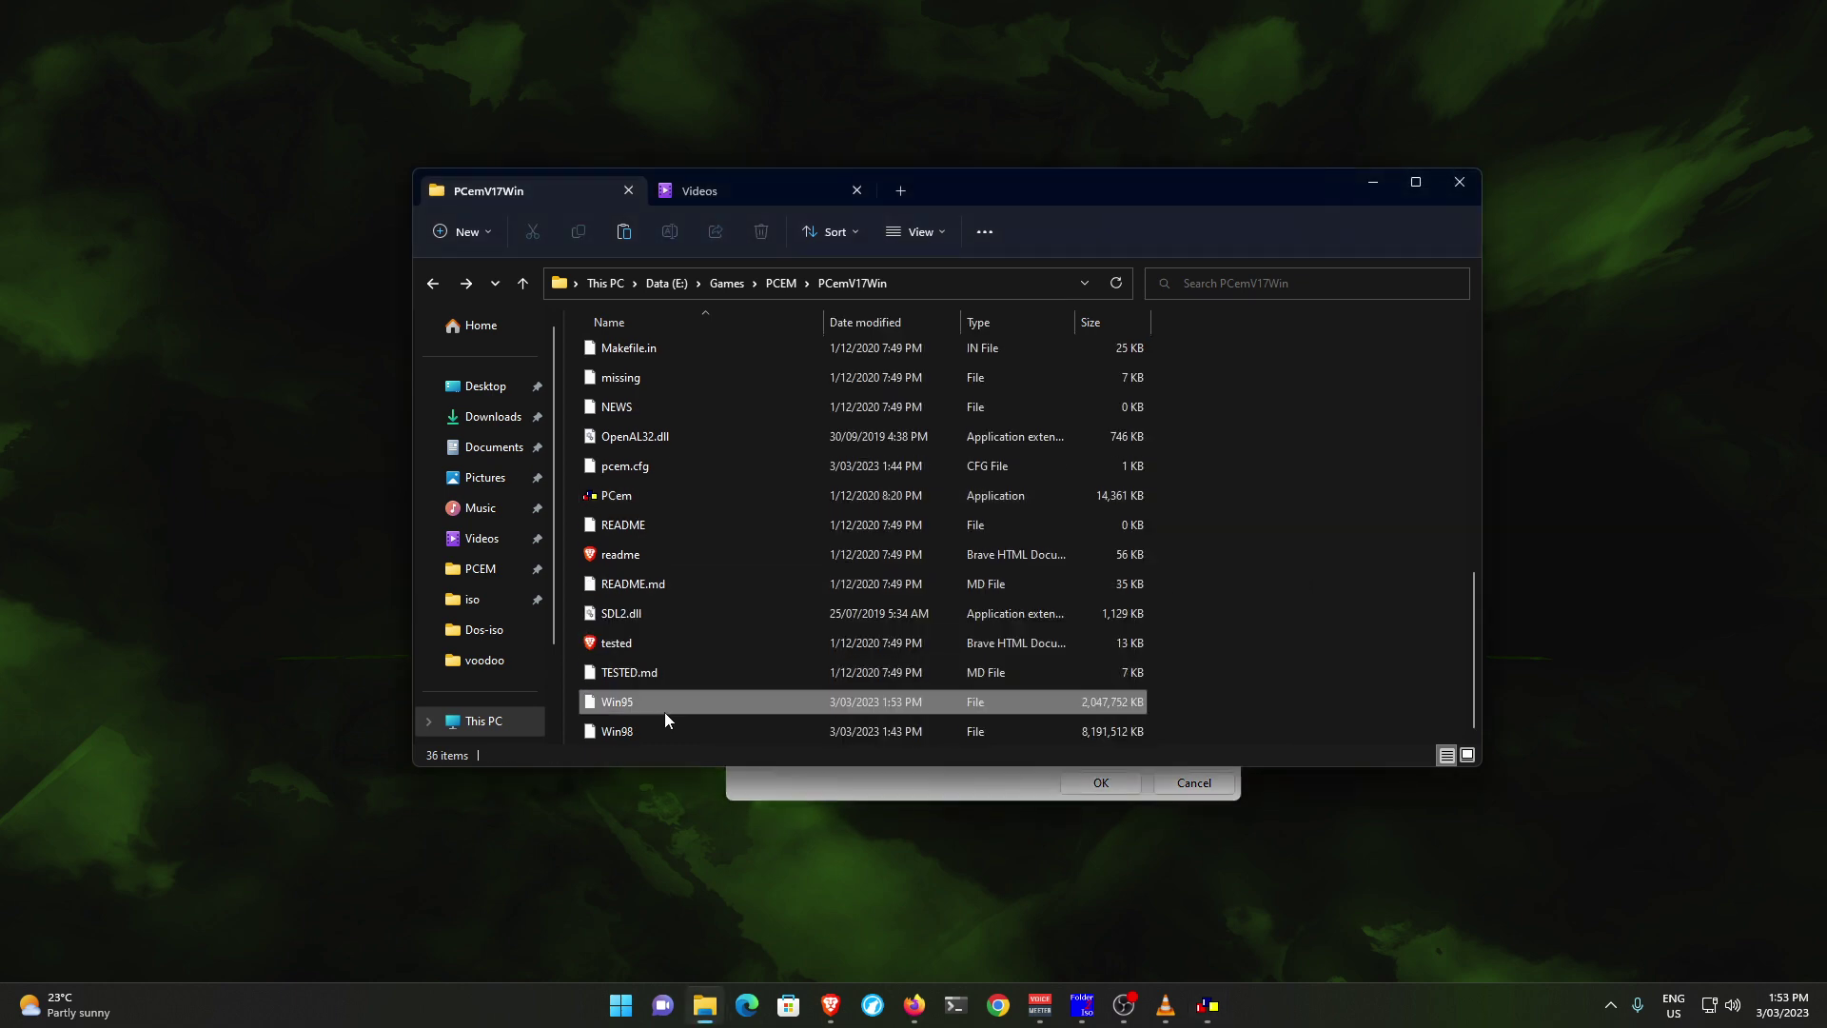
click(688, 731)
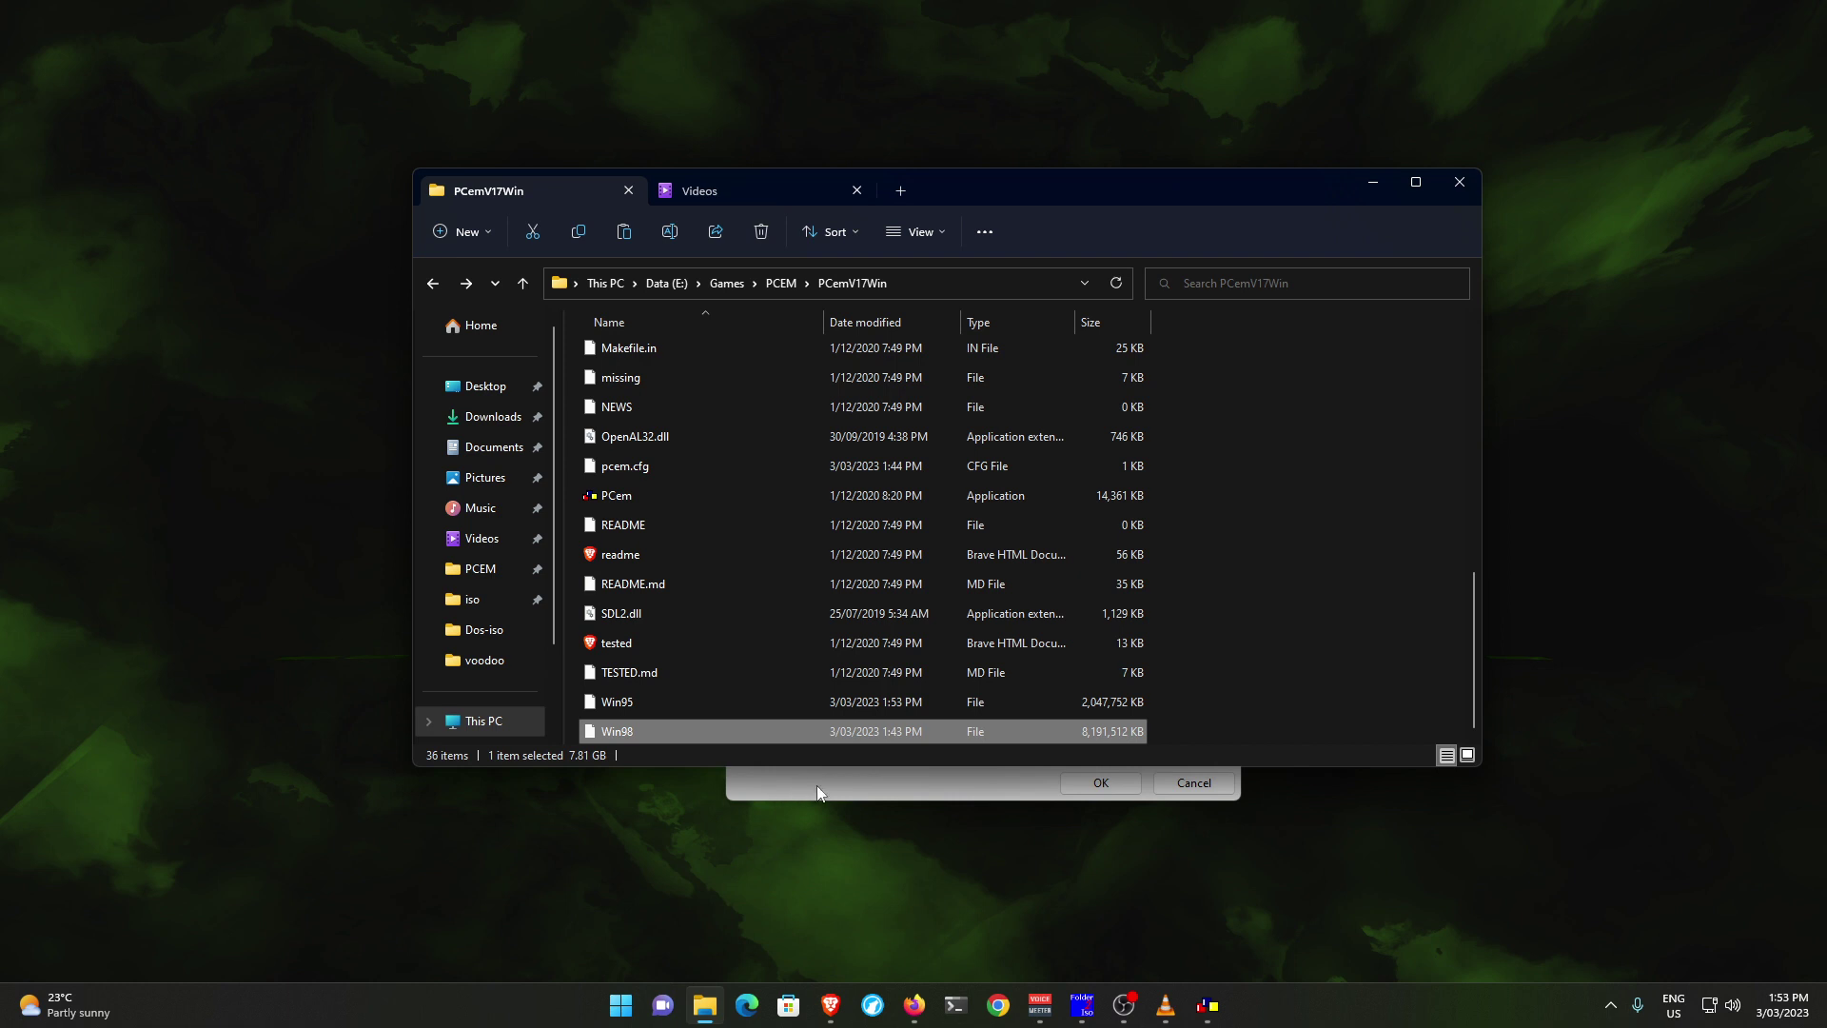
click(816, 785)
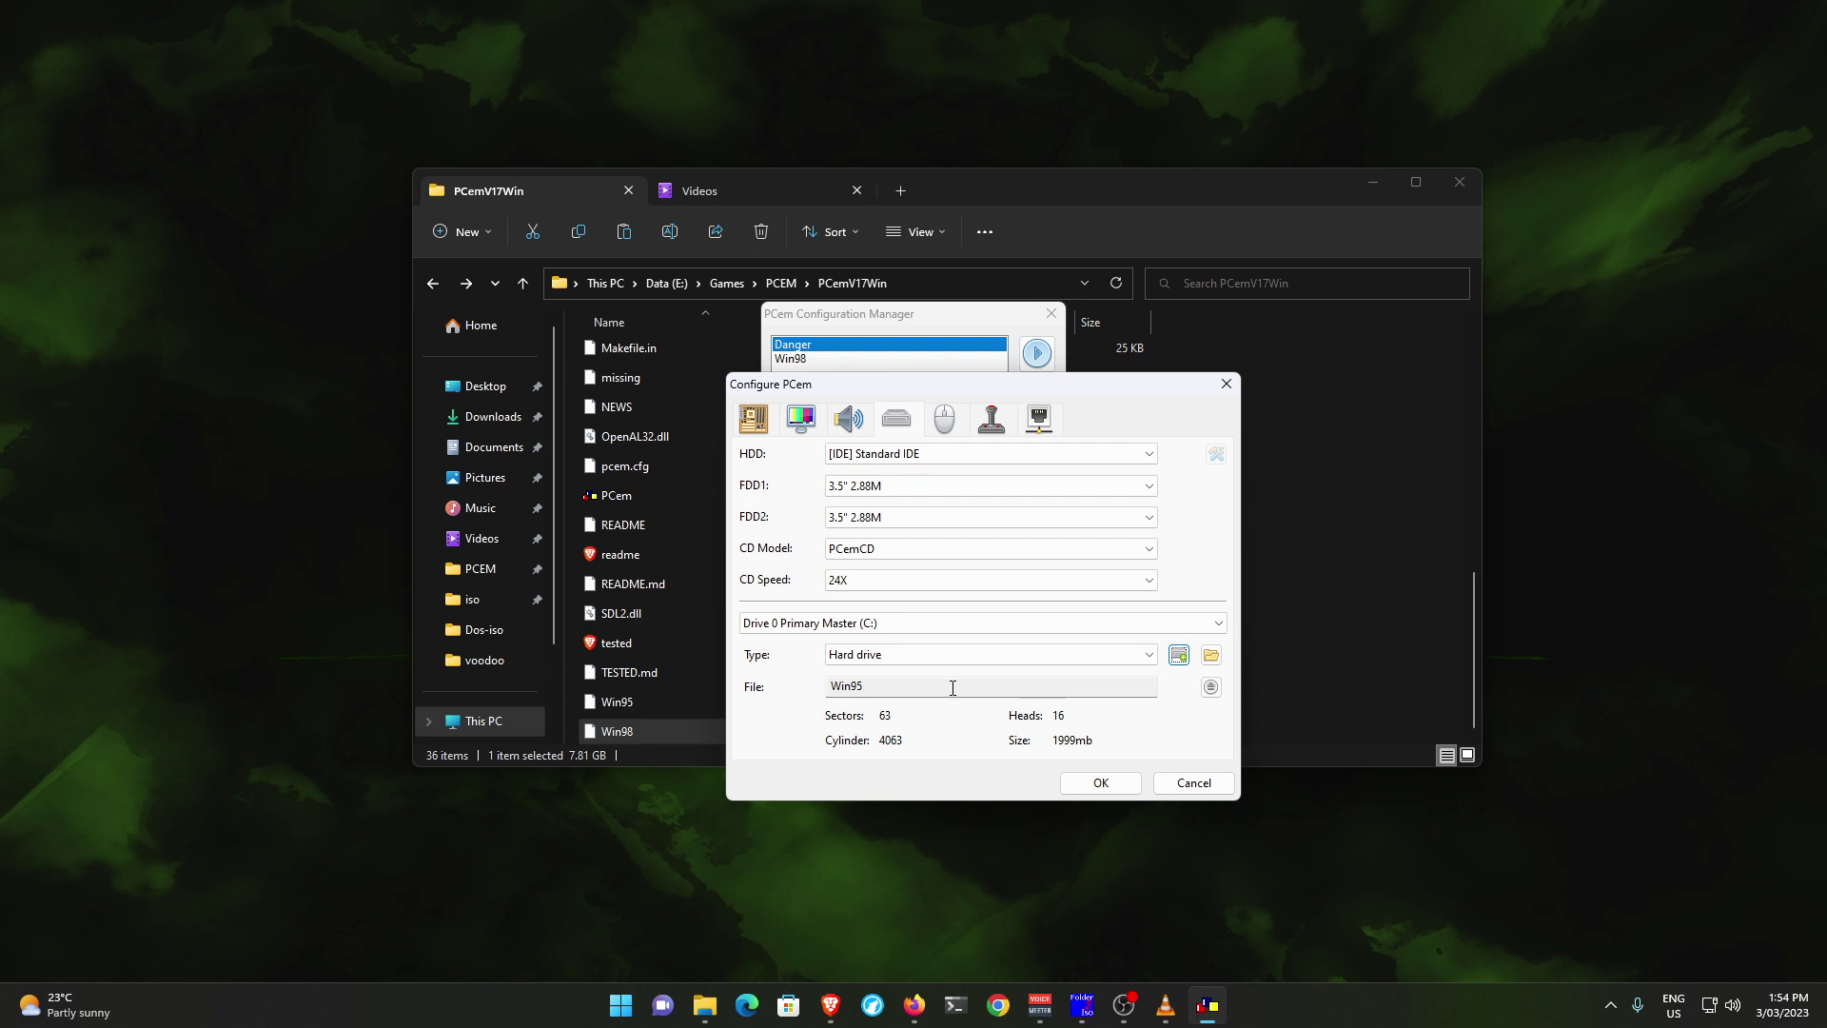
- Set IDE Drive 1 Primary Slave (D:) to type CD-ROM in PCem's configuration
click(612, 725)
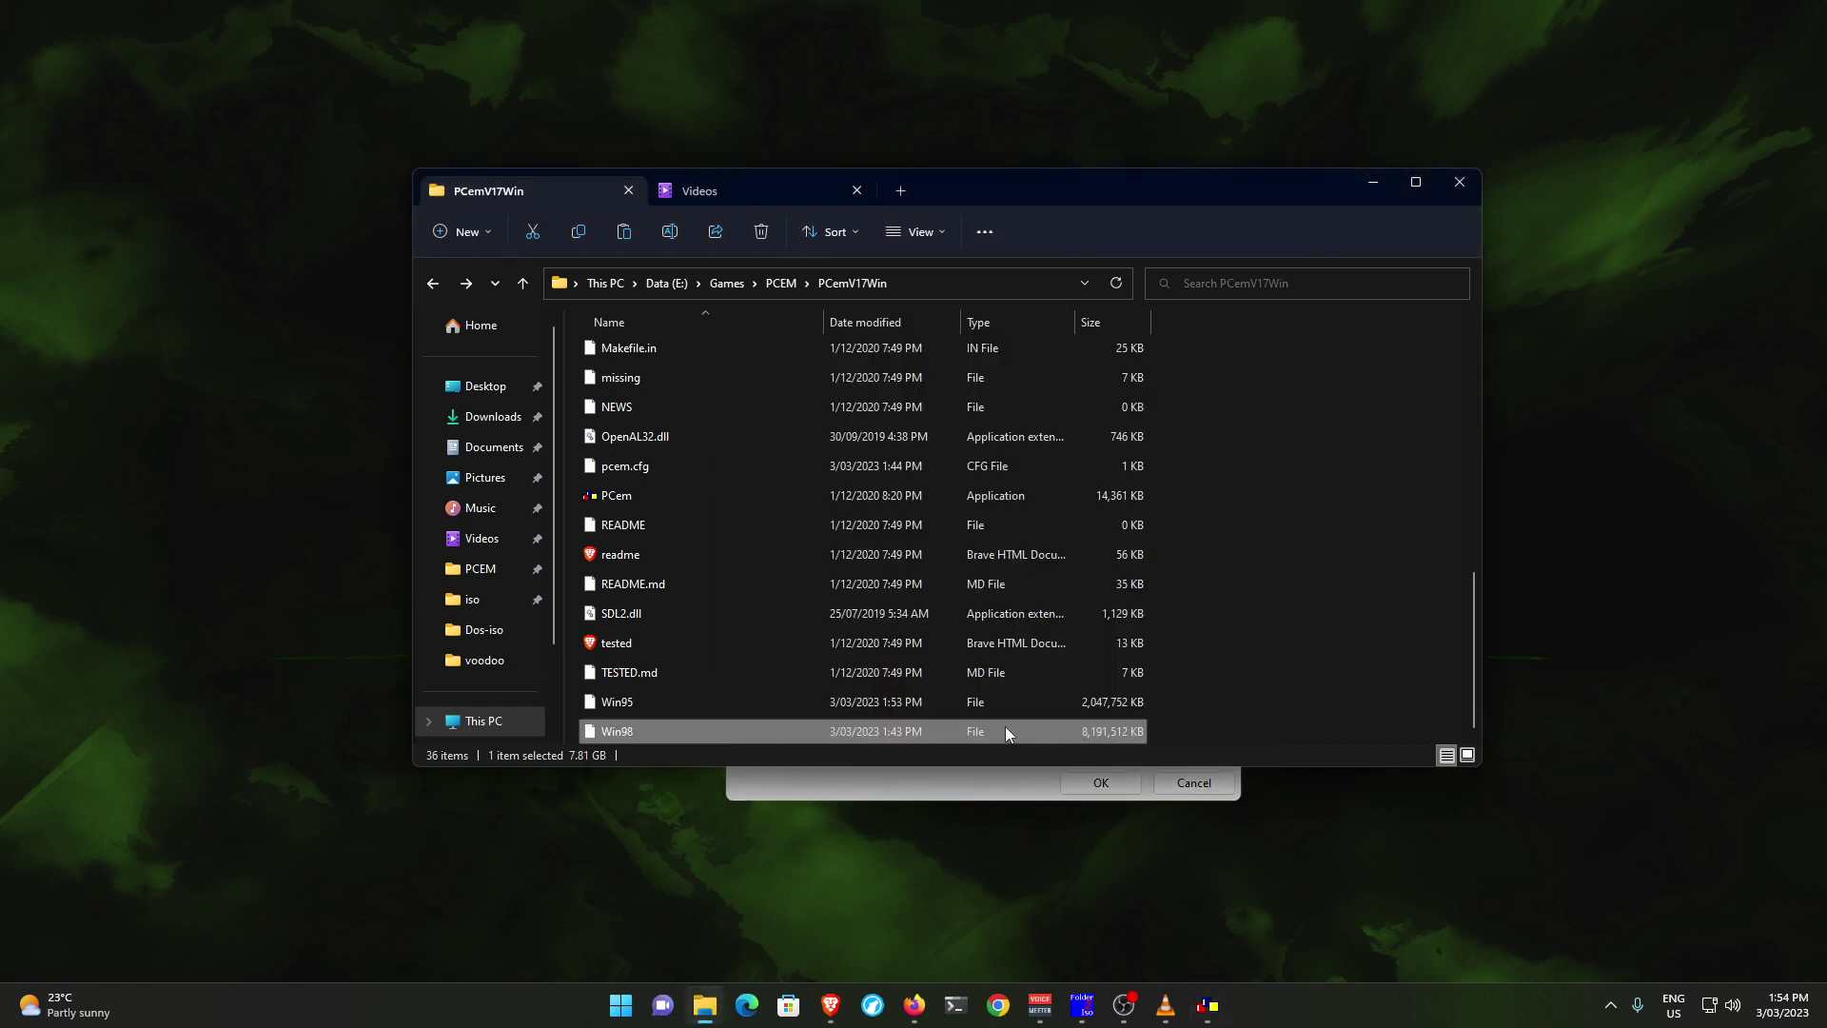
click(860, 783)
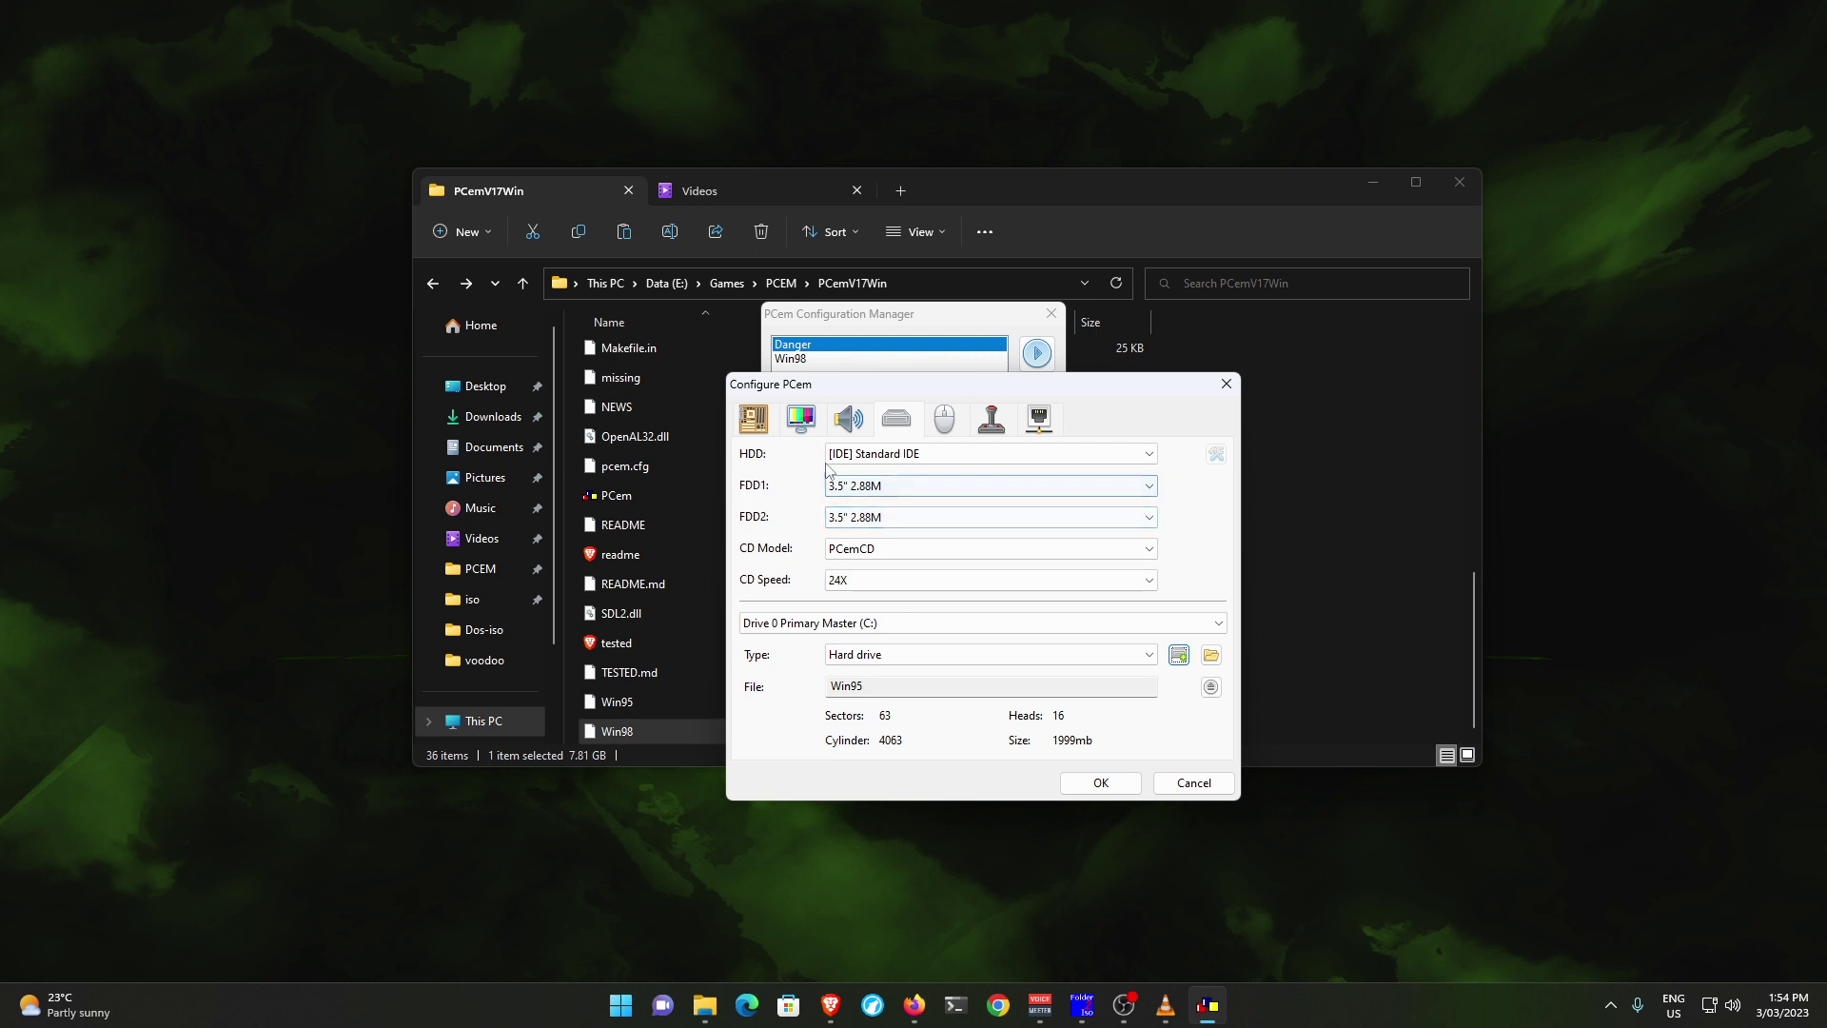
click(916, 628)
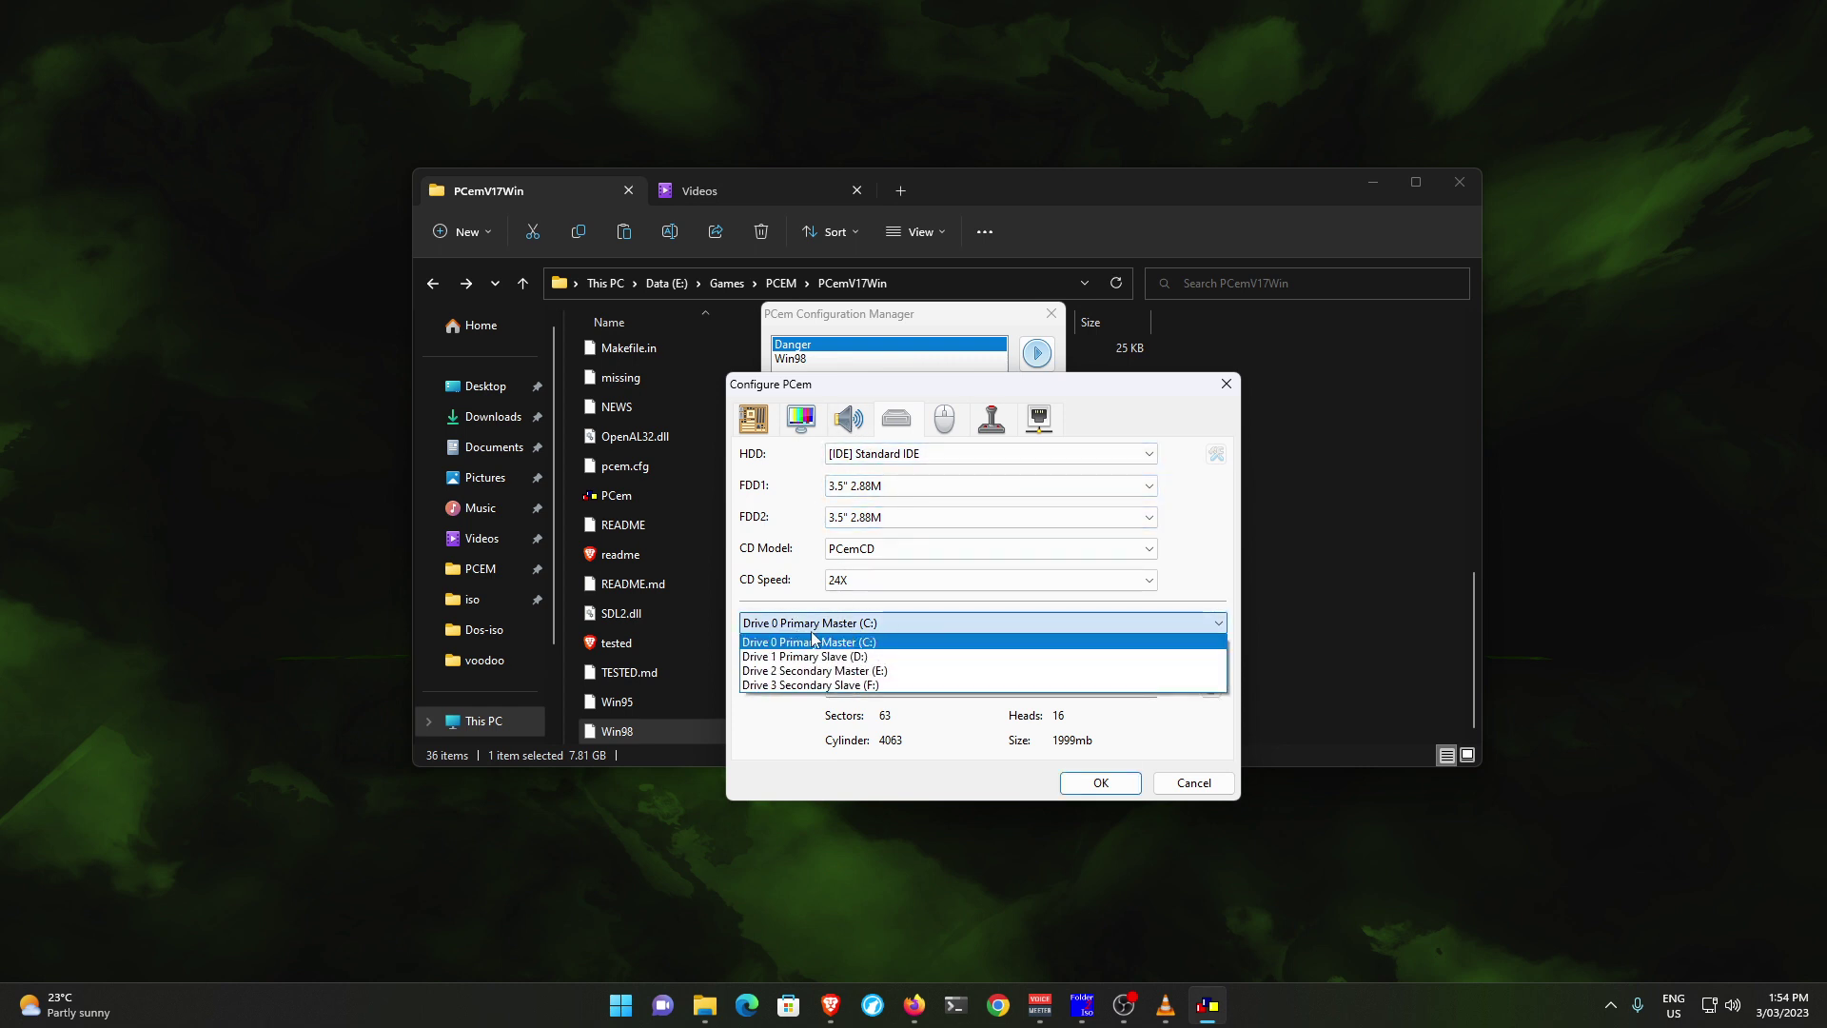
click(868, 656)
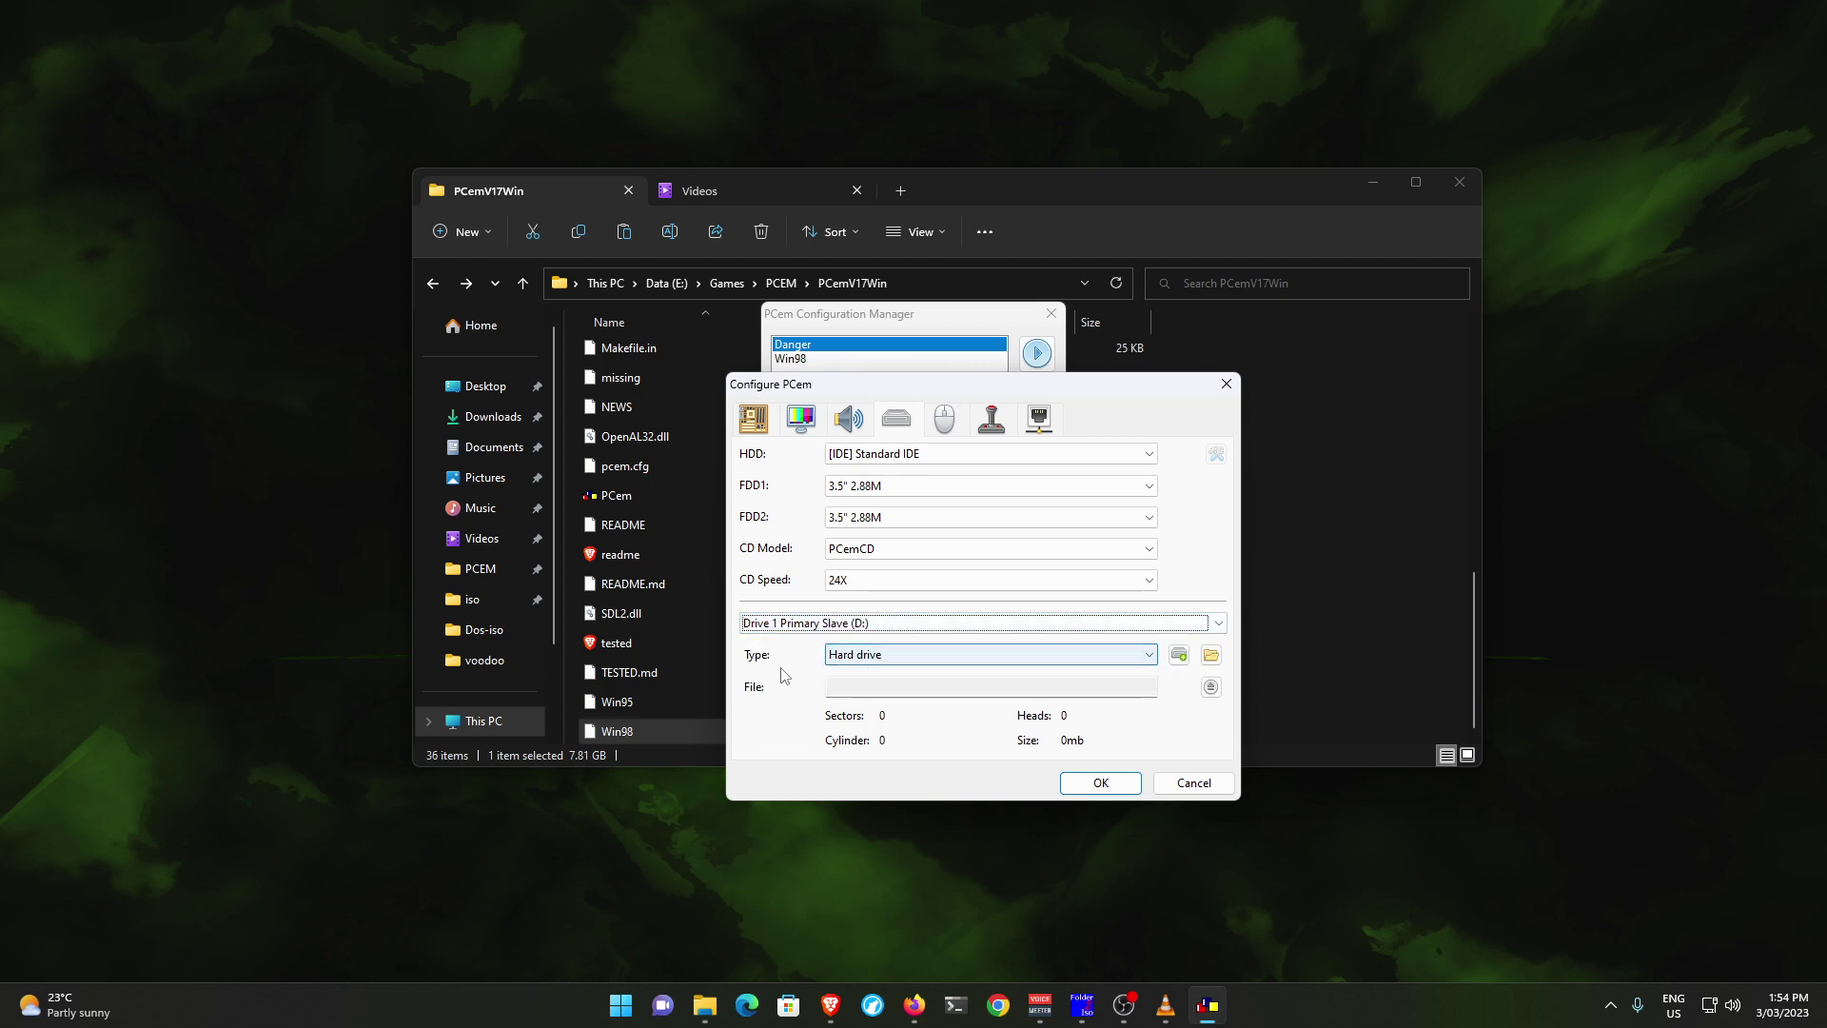
click(893, 654)
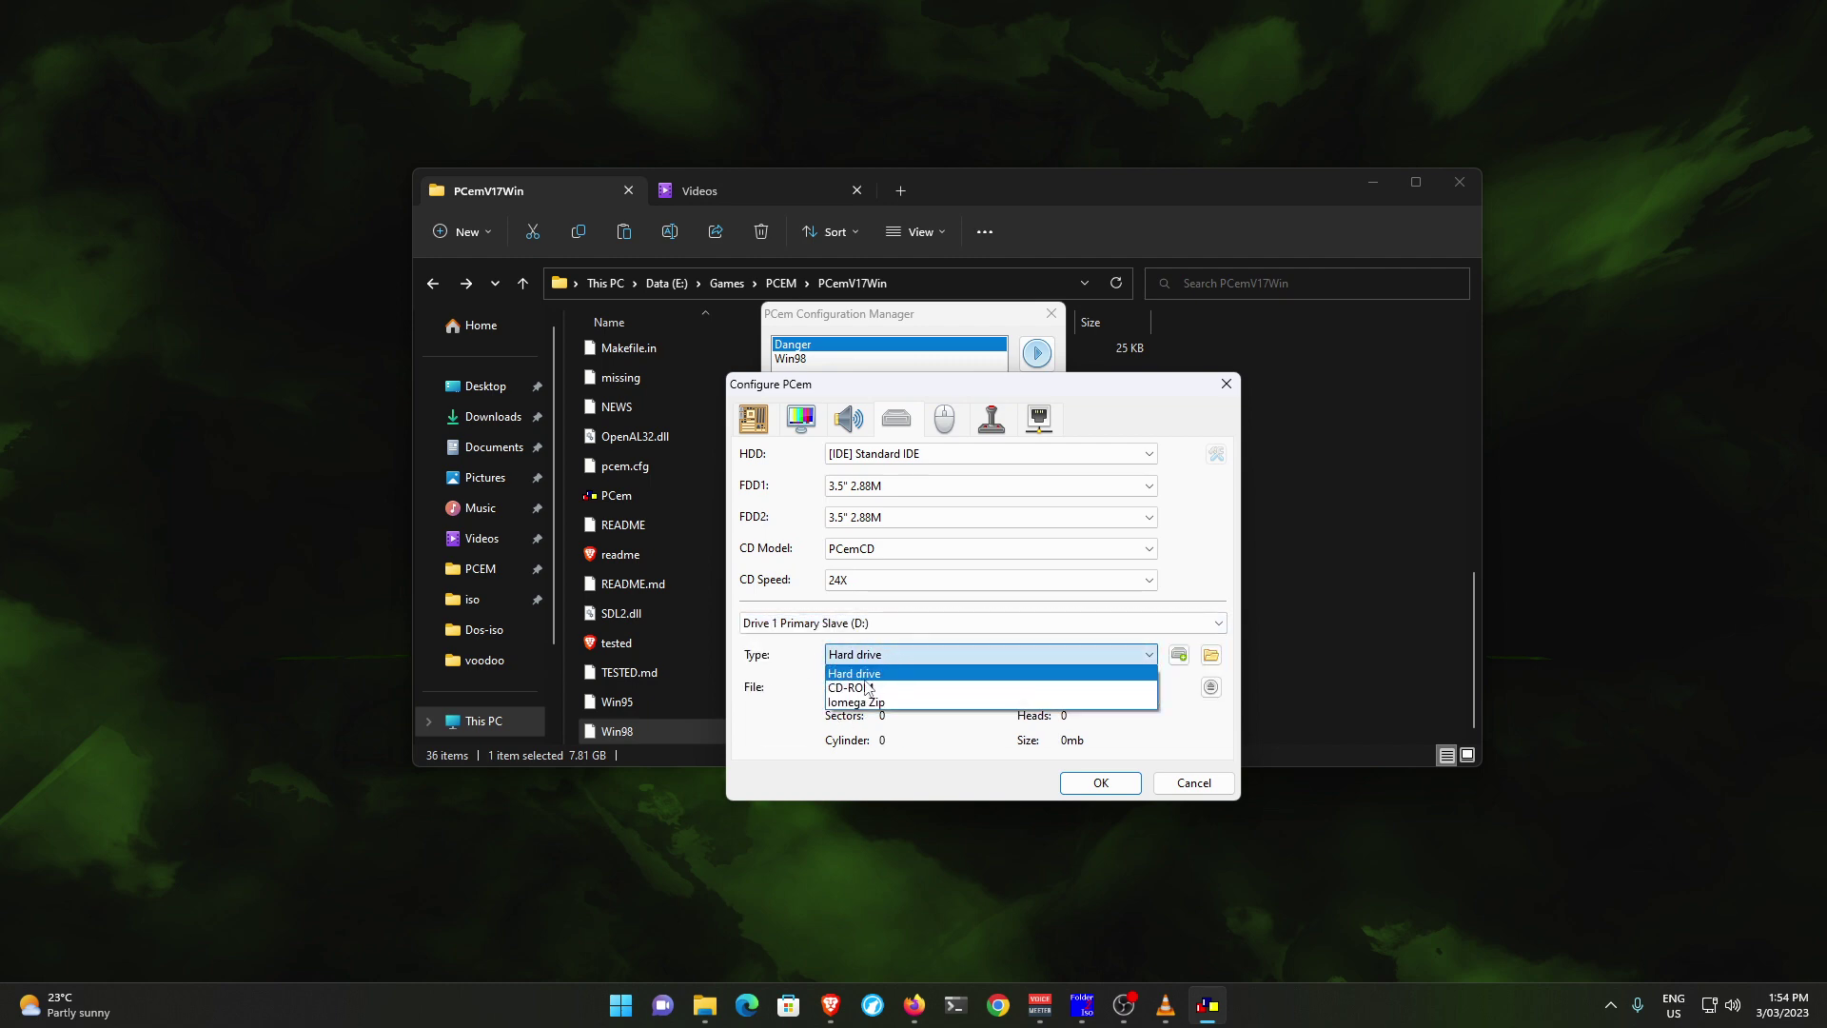
click(866, 688)
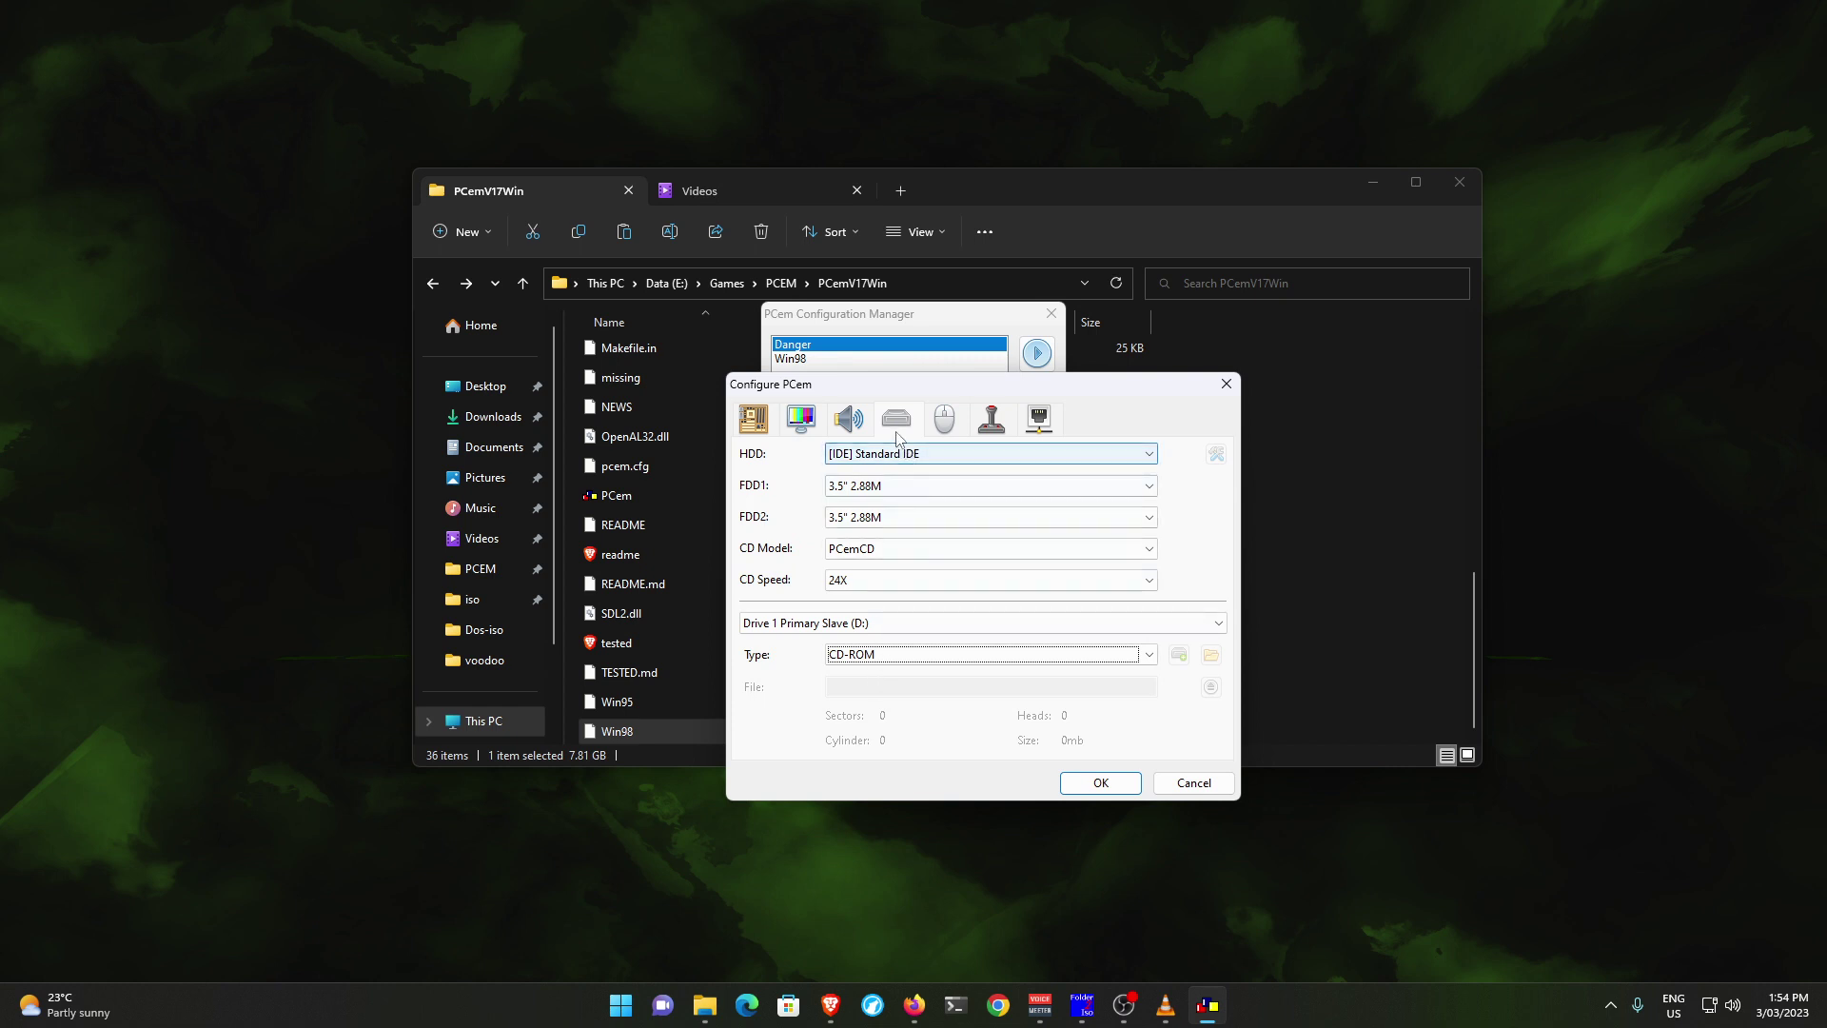
click(944, 424)
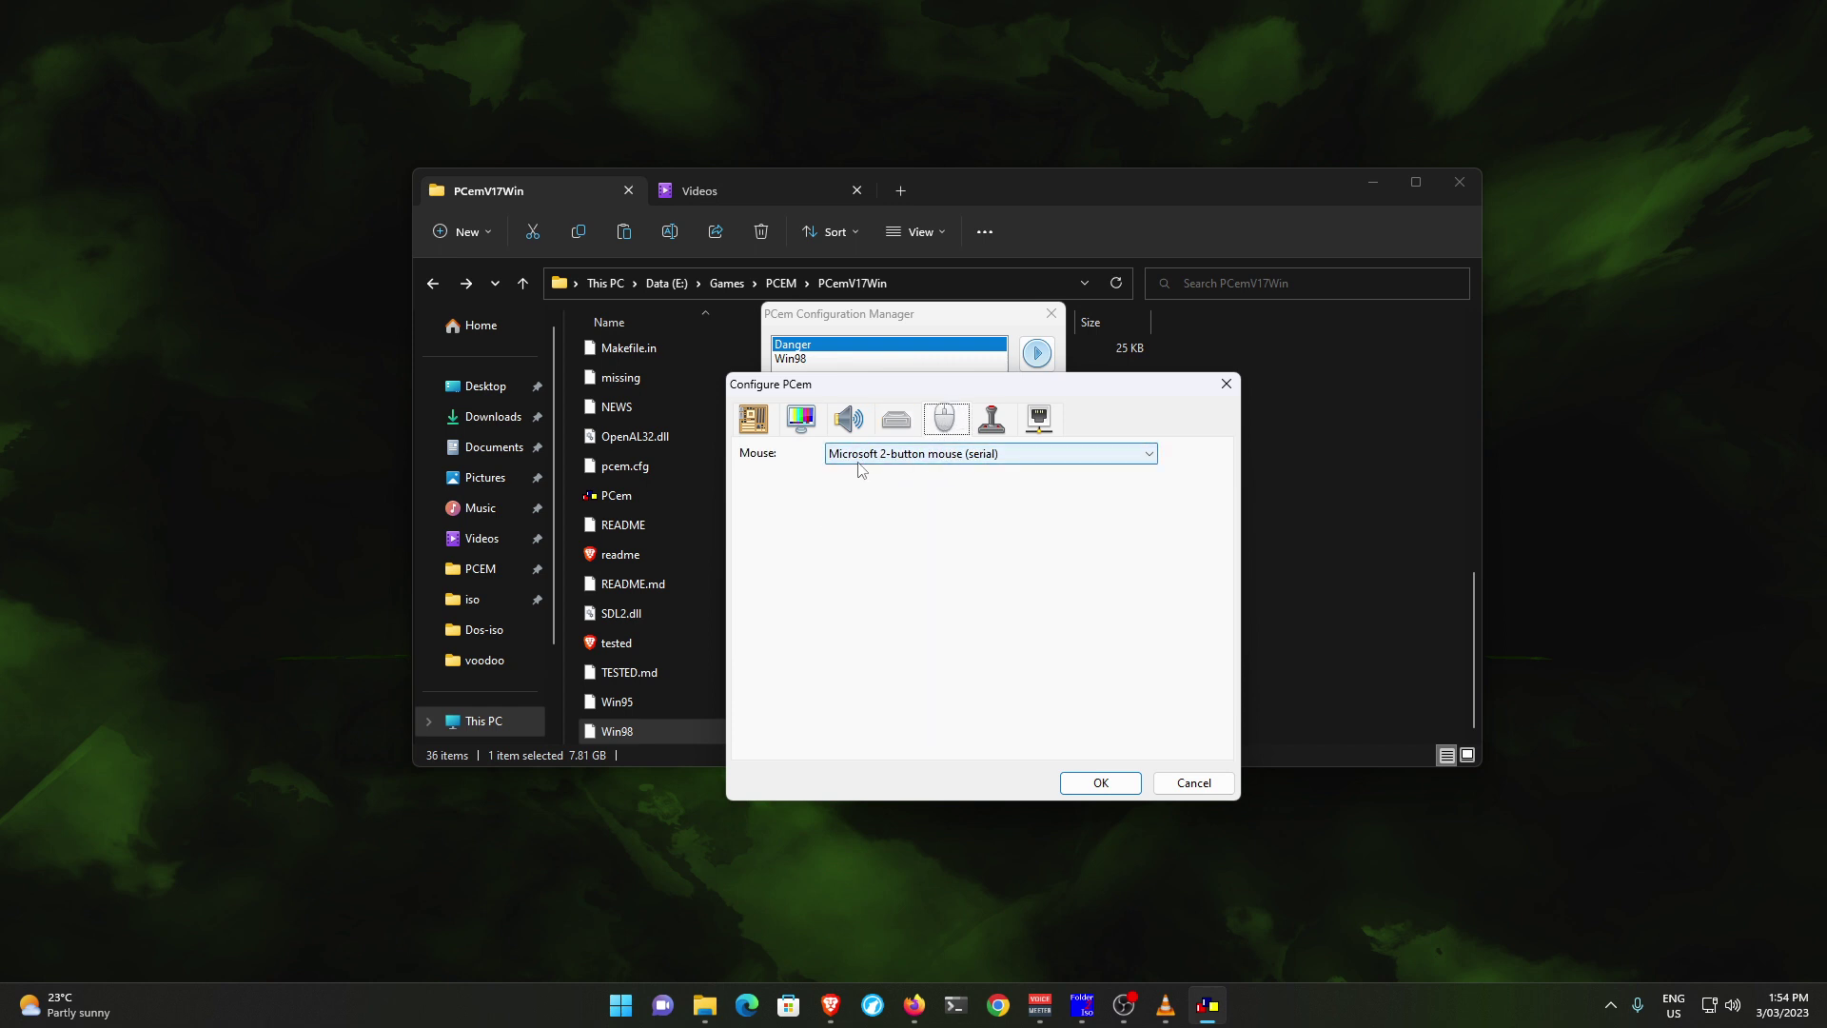
- Look at the first joystick's device choices, then discard the joystick configuration
click(991, 423)
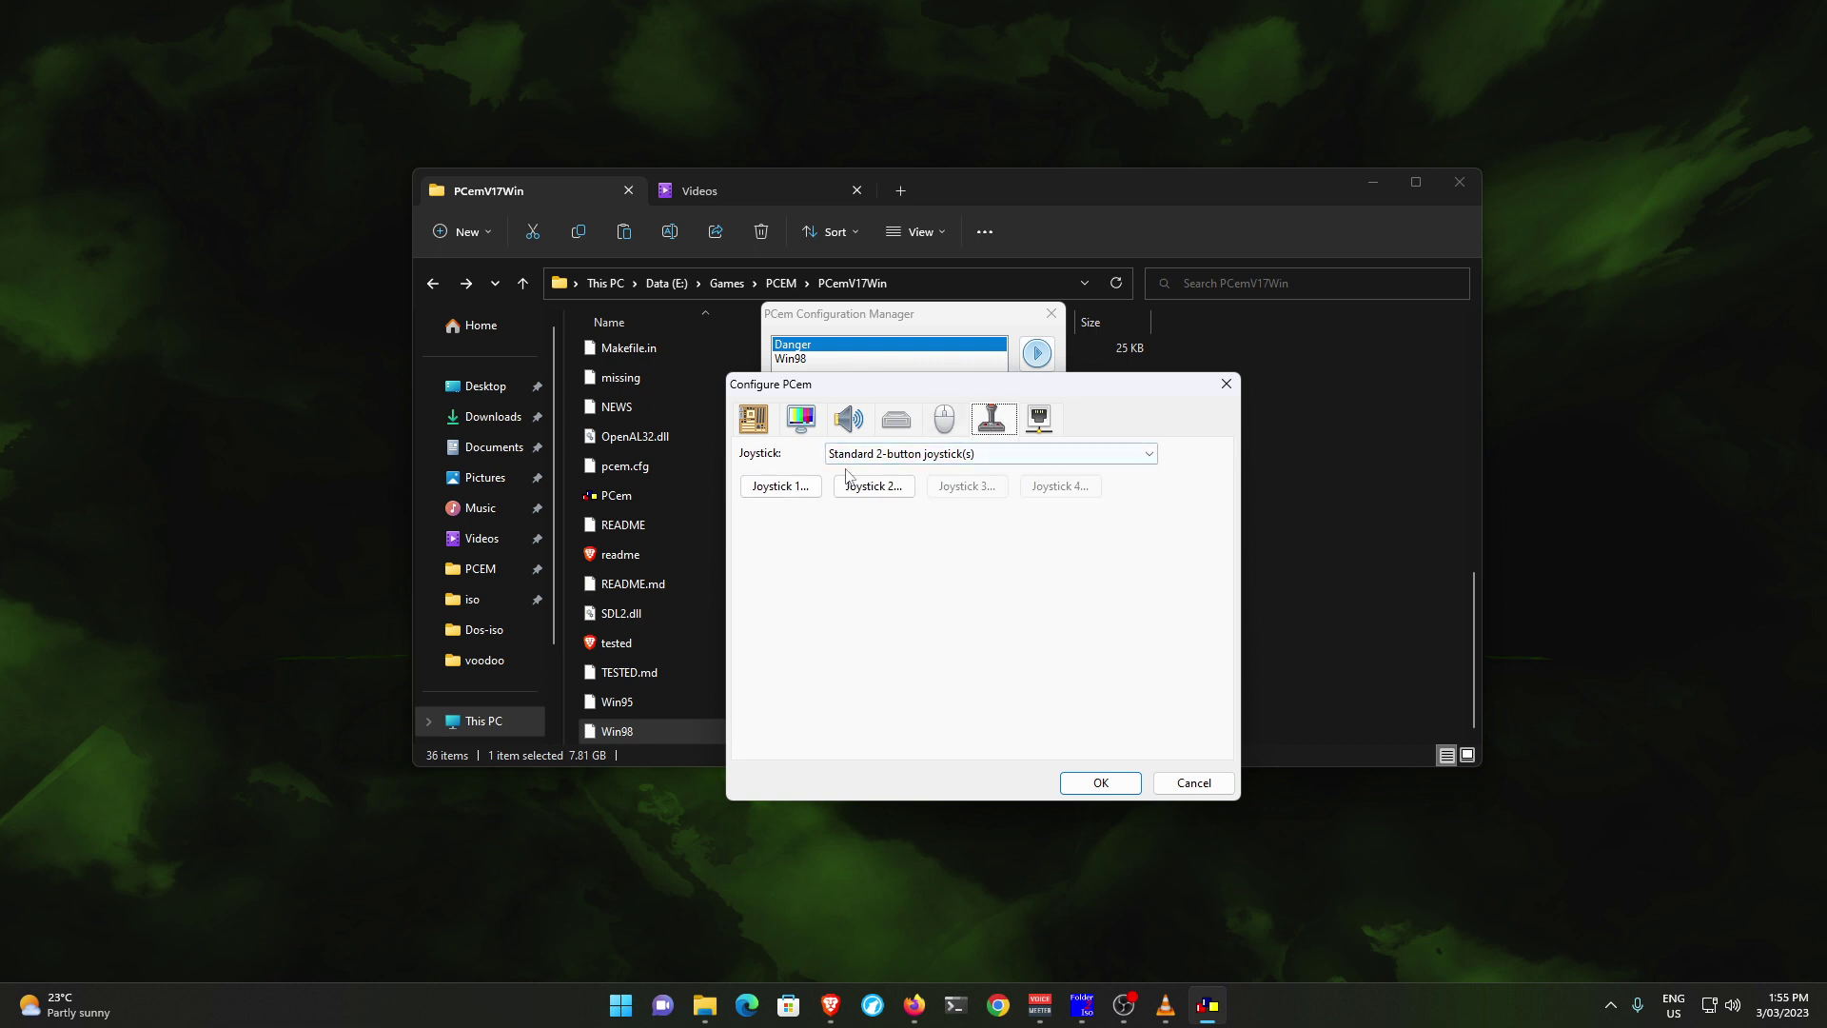
click(796, 489)
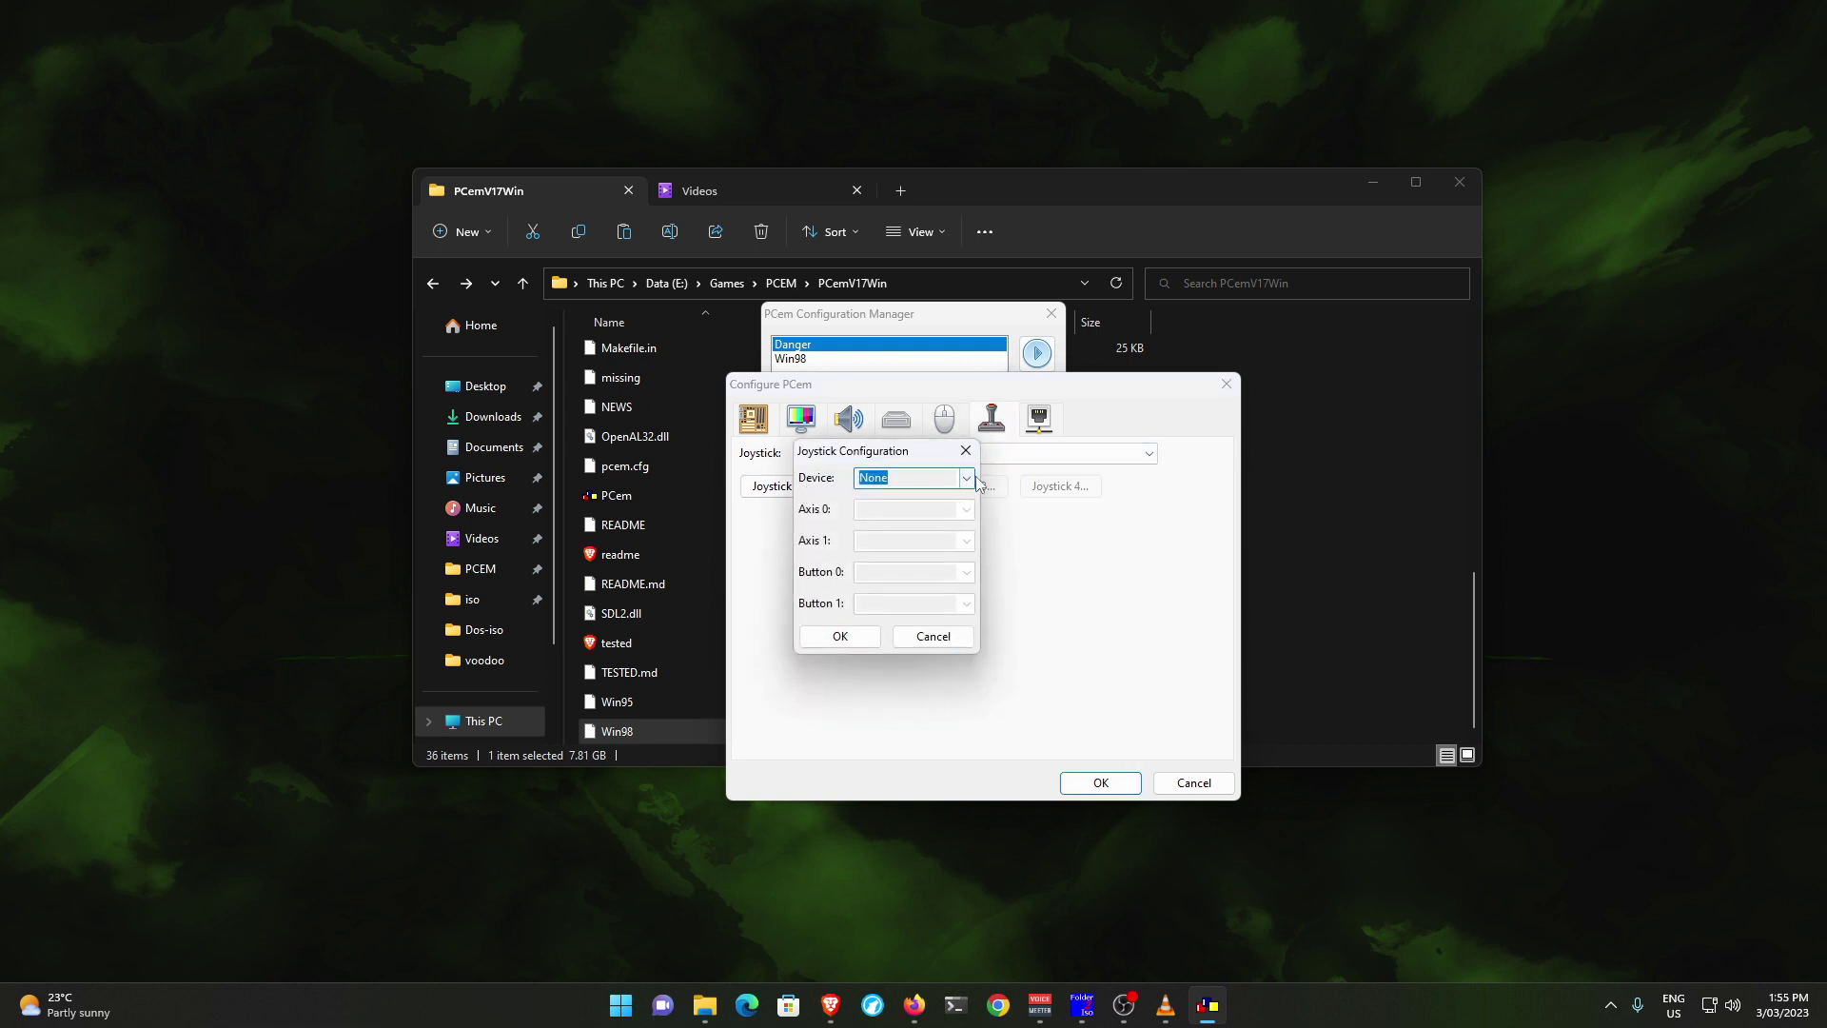
click(967, 479)
click(967, 478)
click(953, 635)
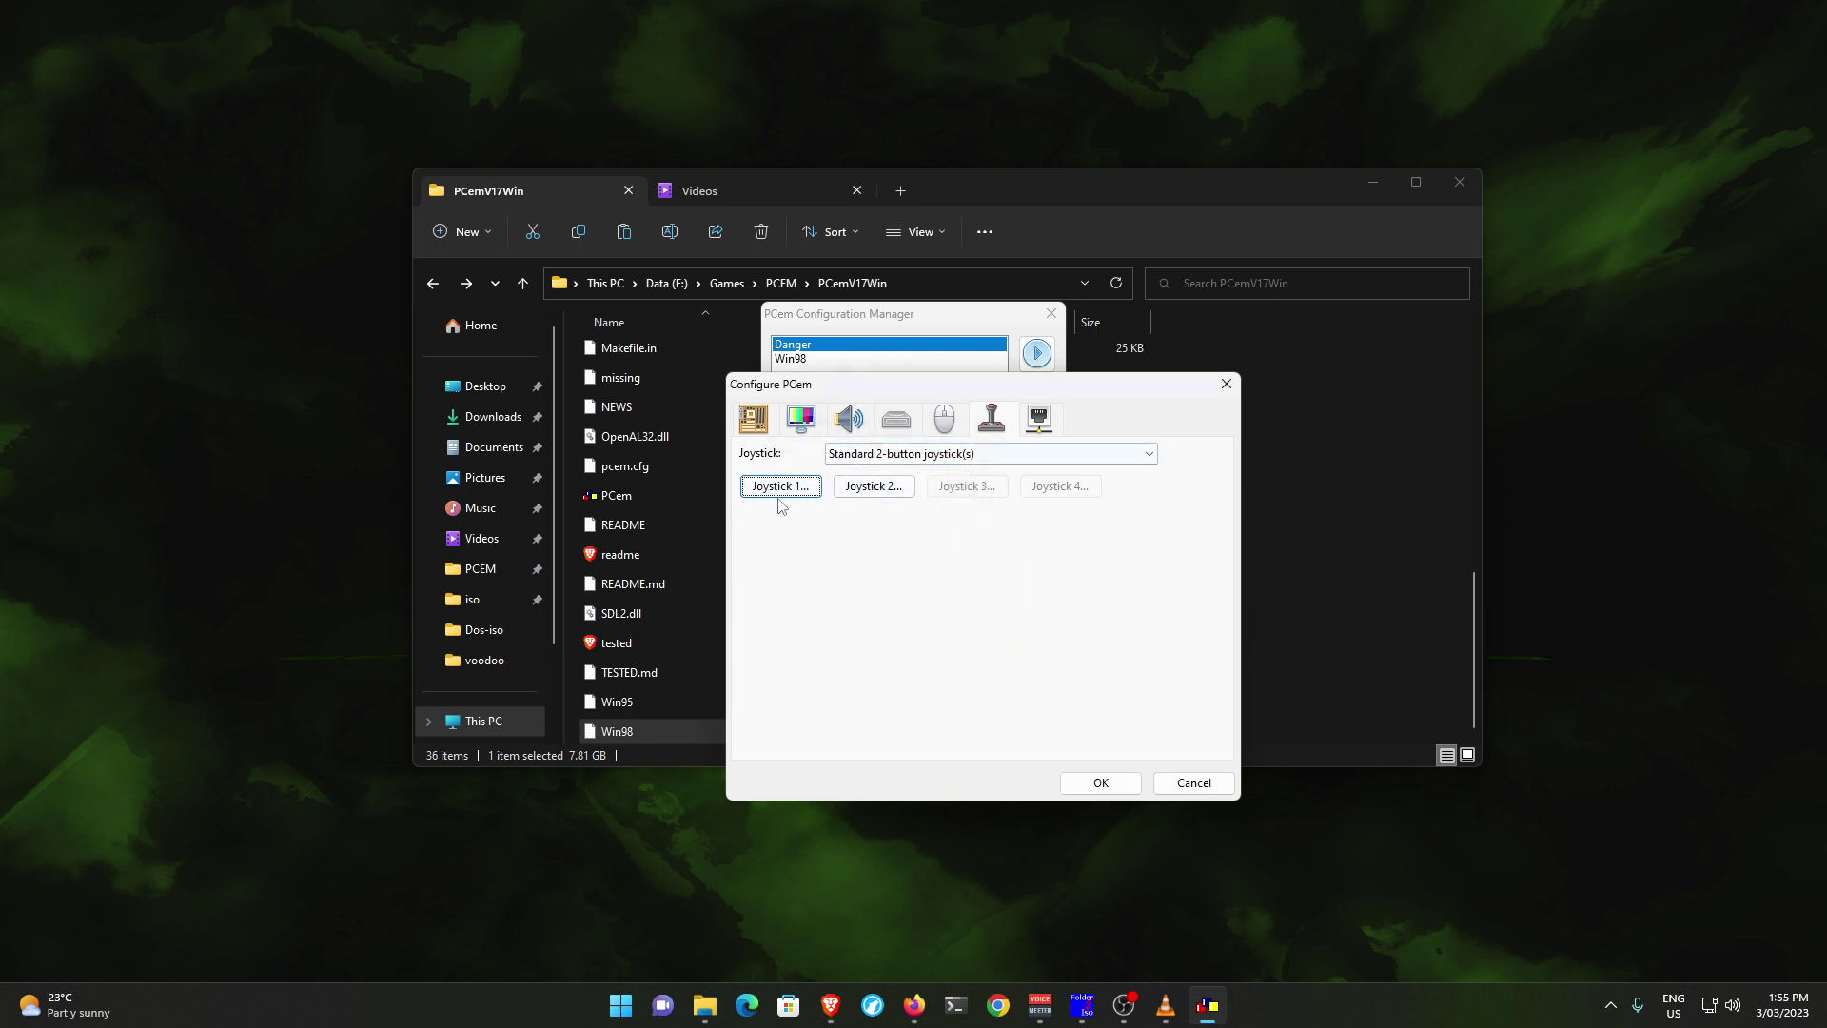
- Review network and machine settings (Shuttle HOT-557, Pentium MMX 200, 128 MB) and save Win95
click(1051, 430)
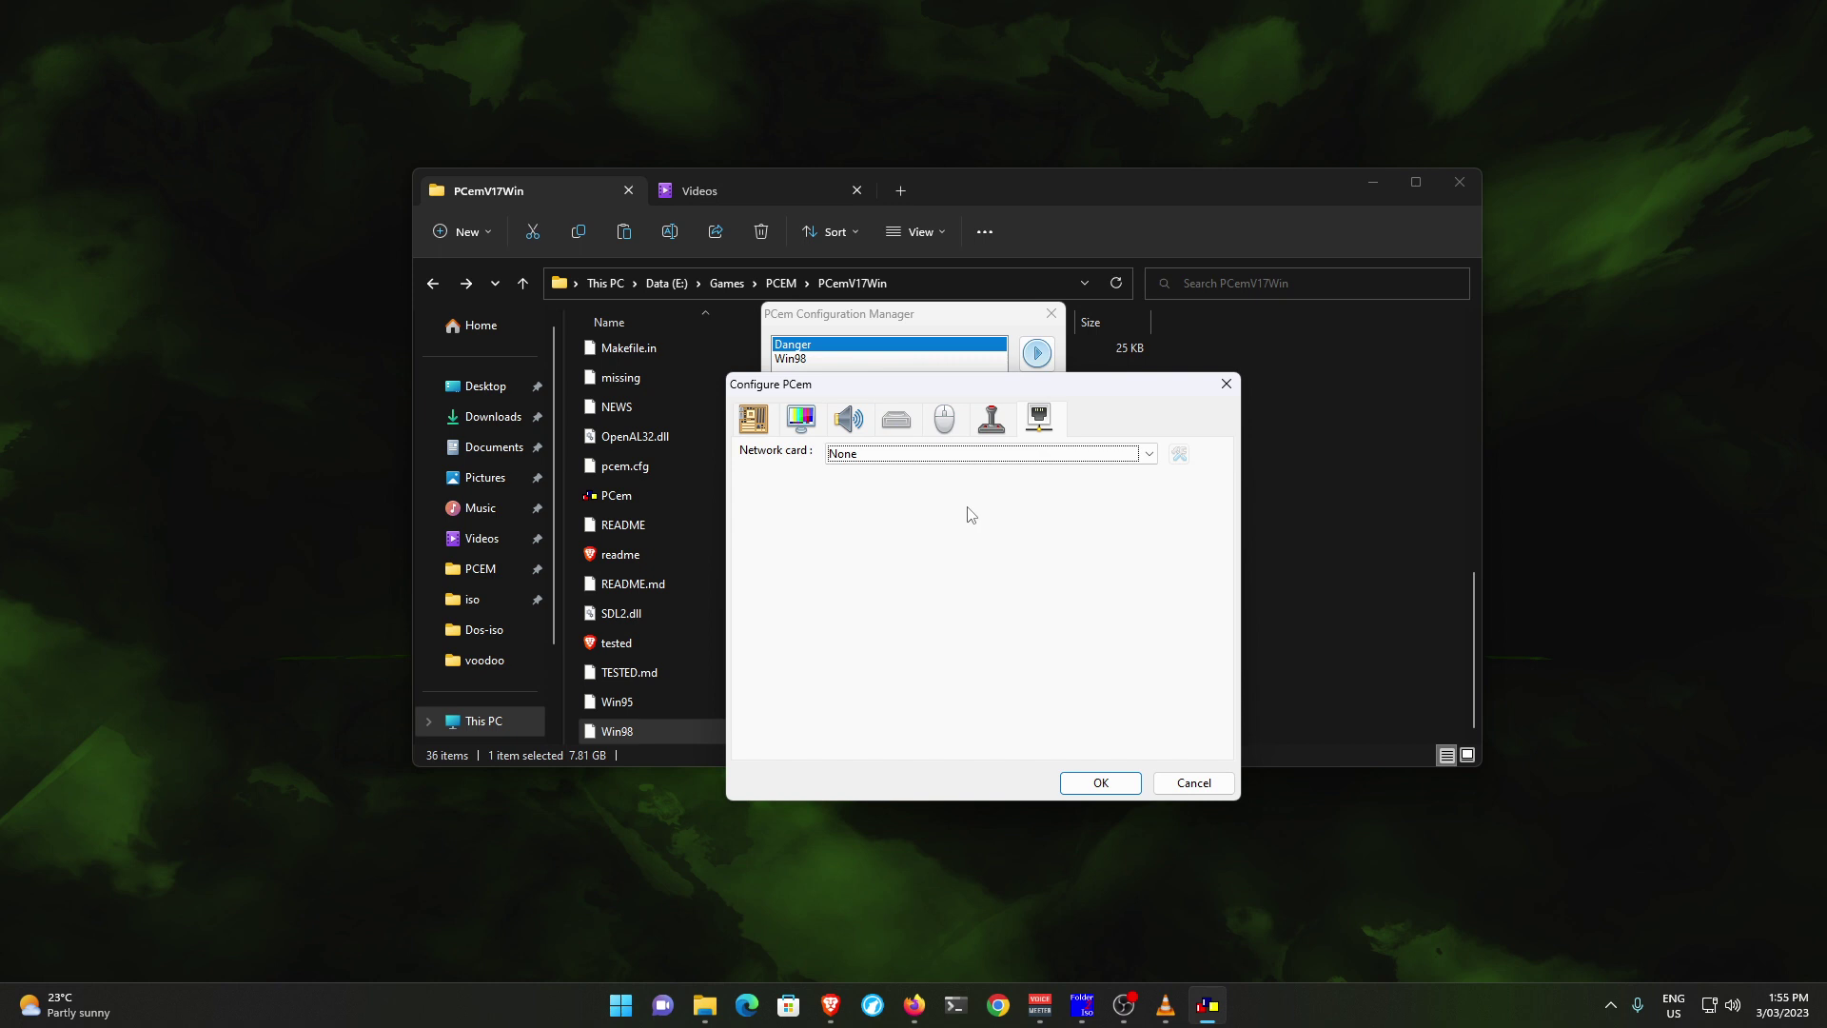
click(759, 421)
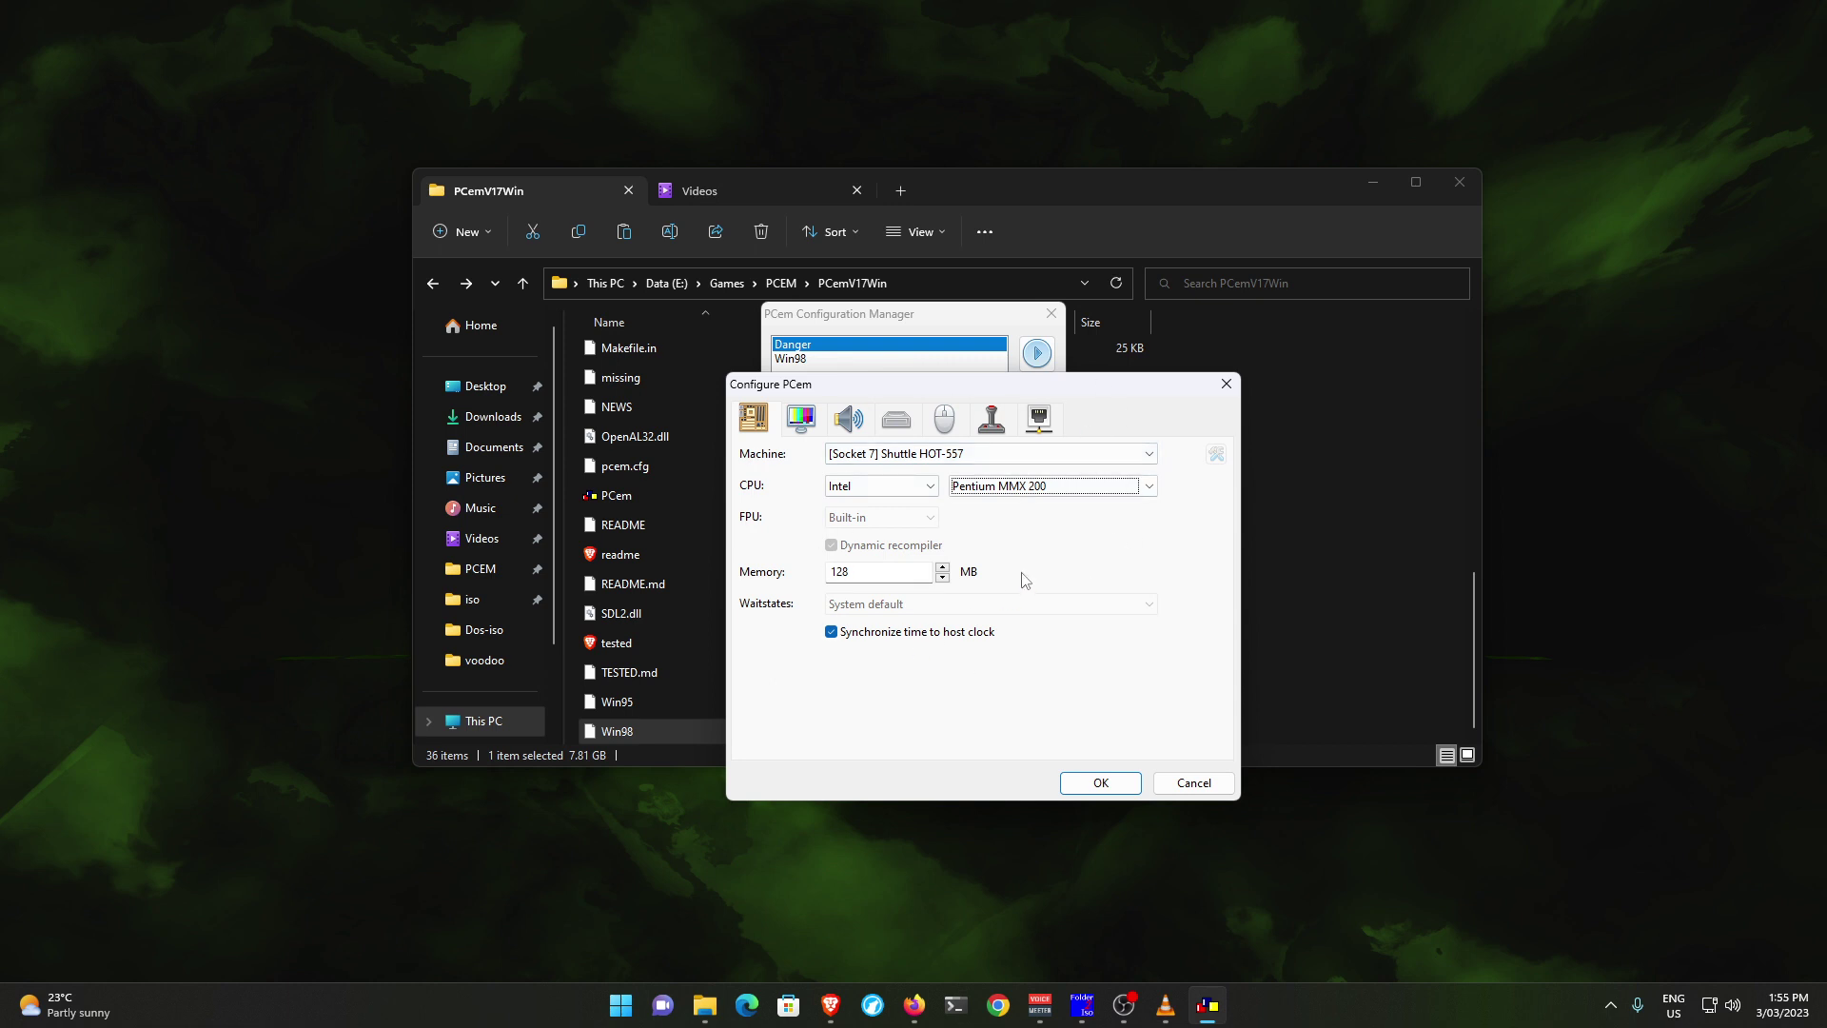
click(1103, 782)
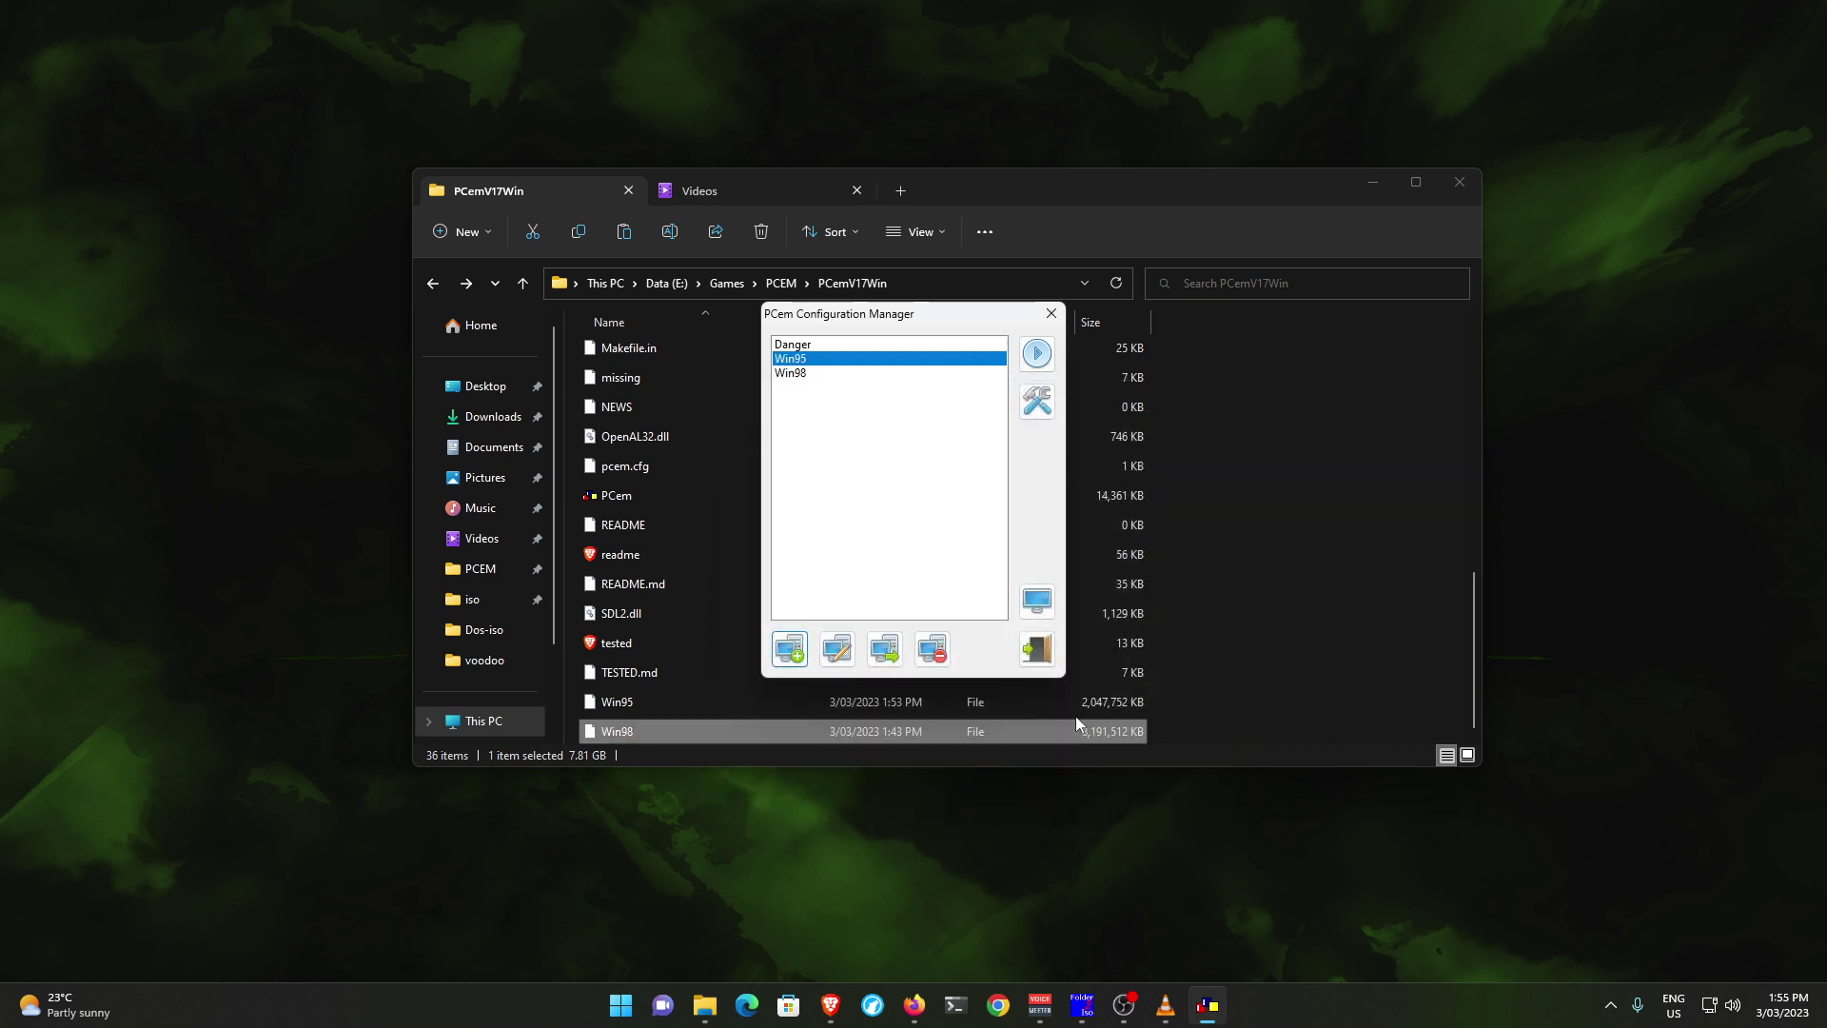
- Start the Win95 machine and insert the Windows95b disk image into floppy drive A
click(1039, 355)
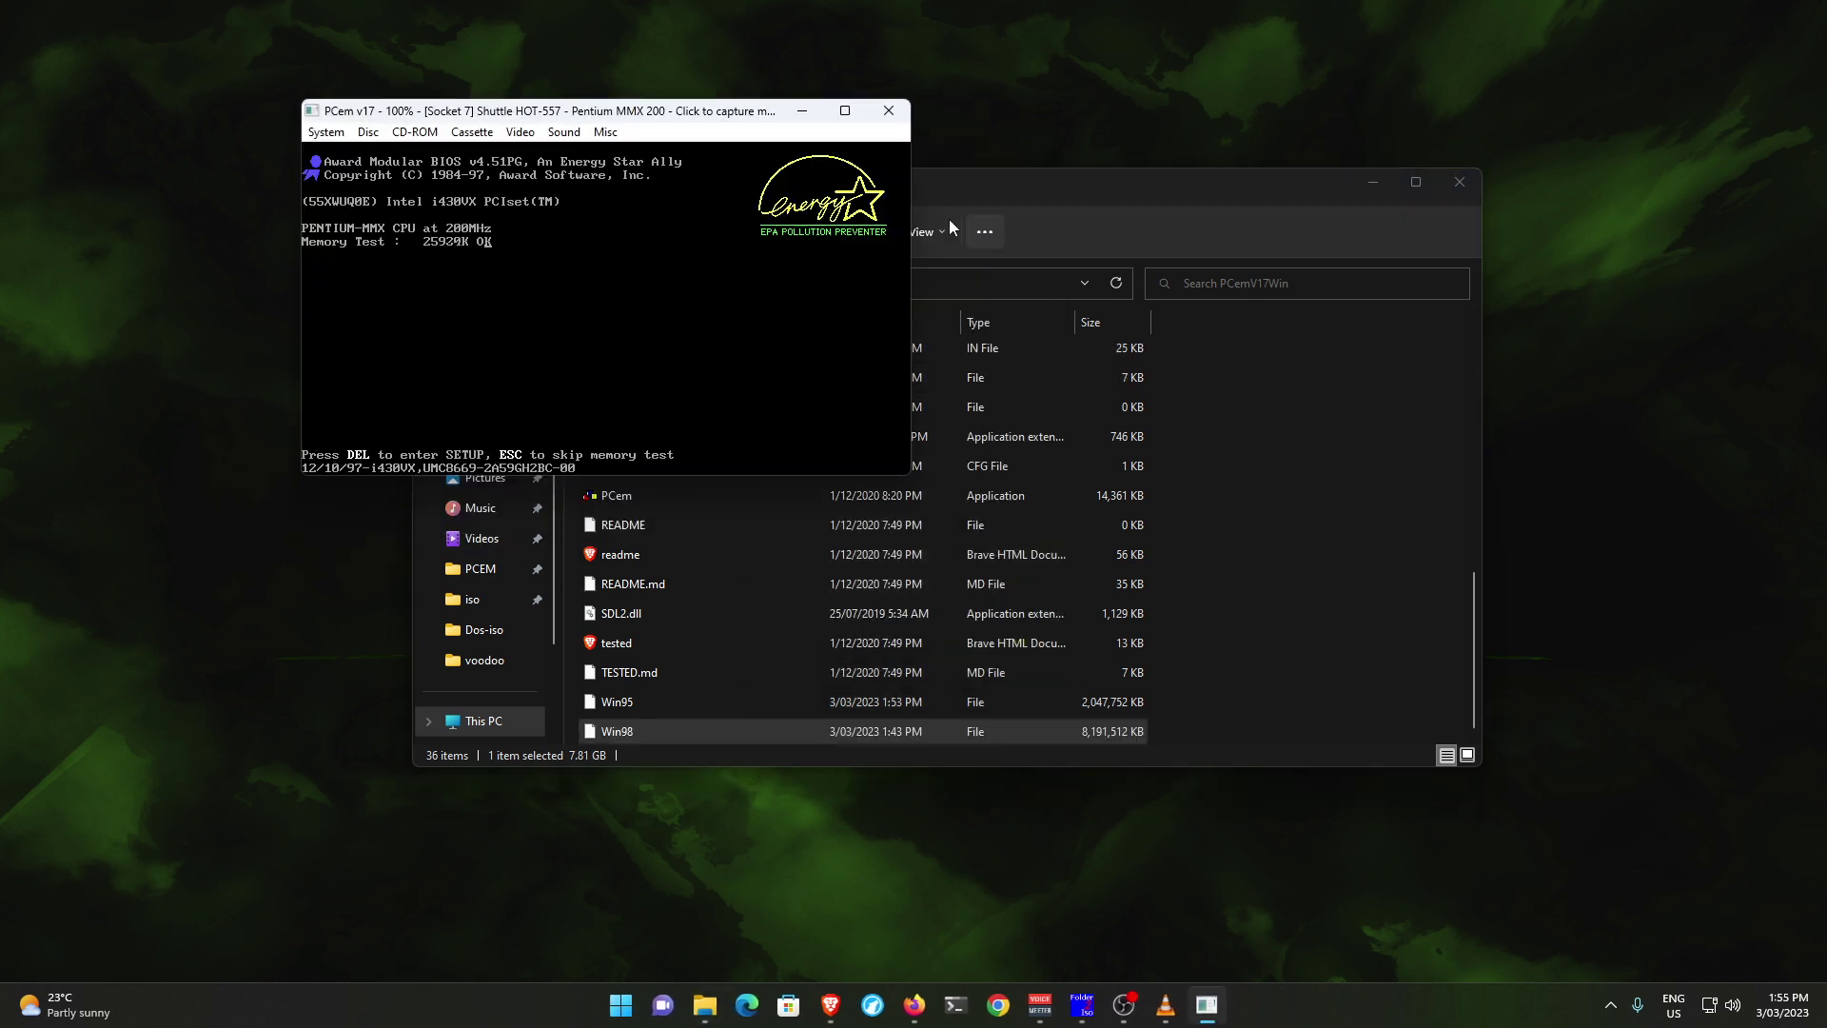
drag(748, 114, 1089, 165)
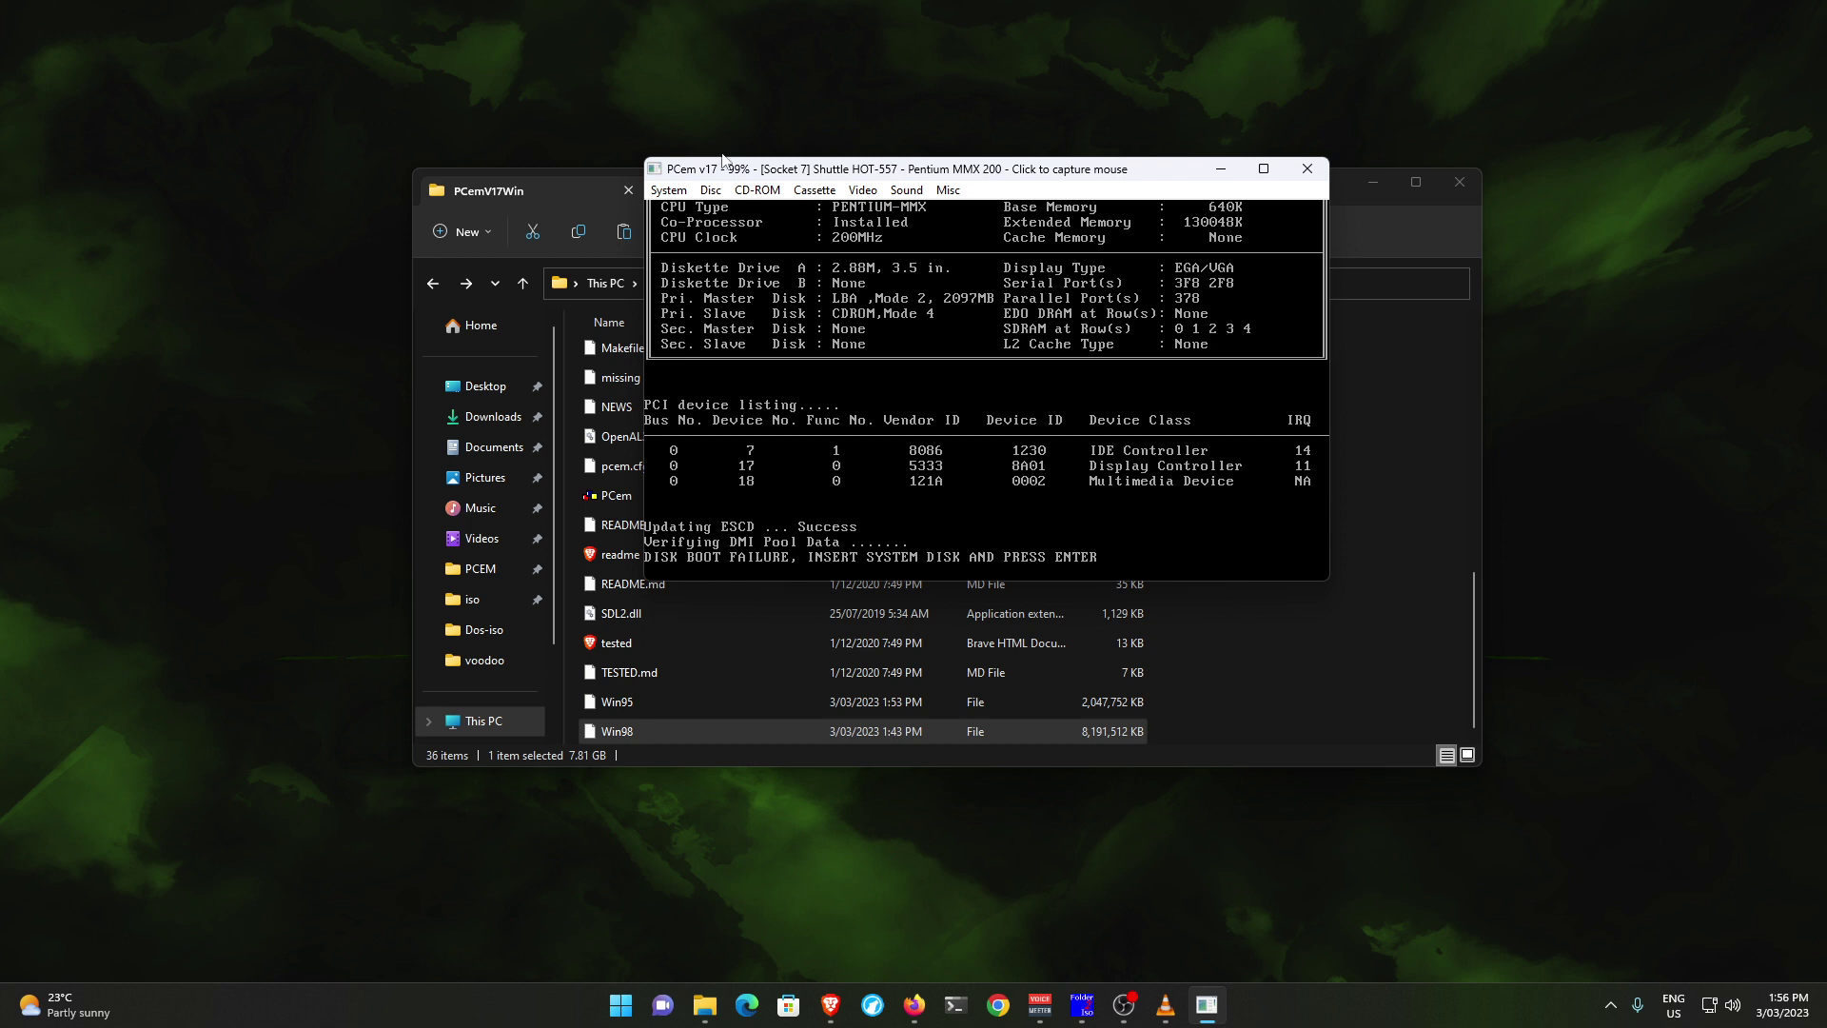
click(718, 191)
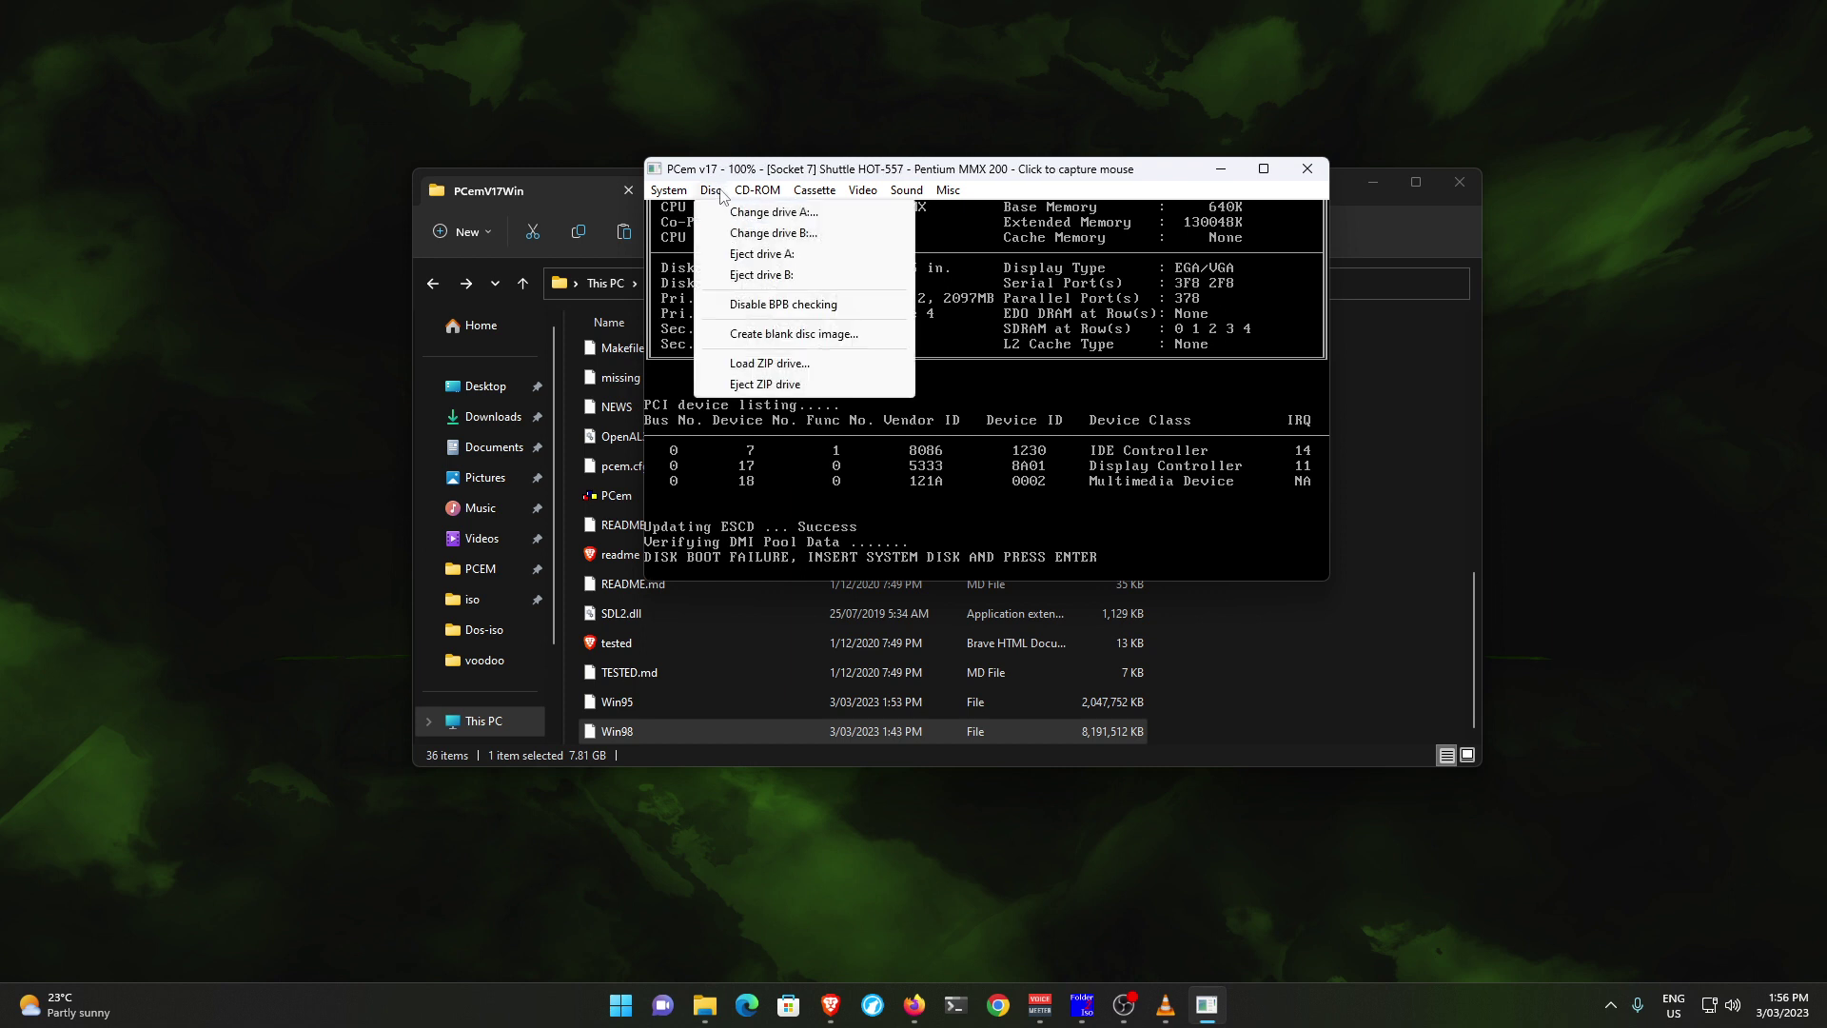
click(767, 212)
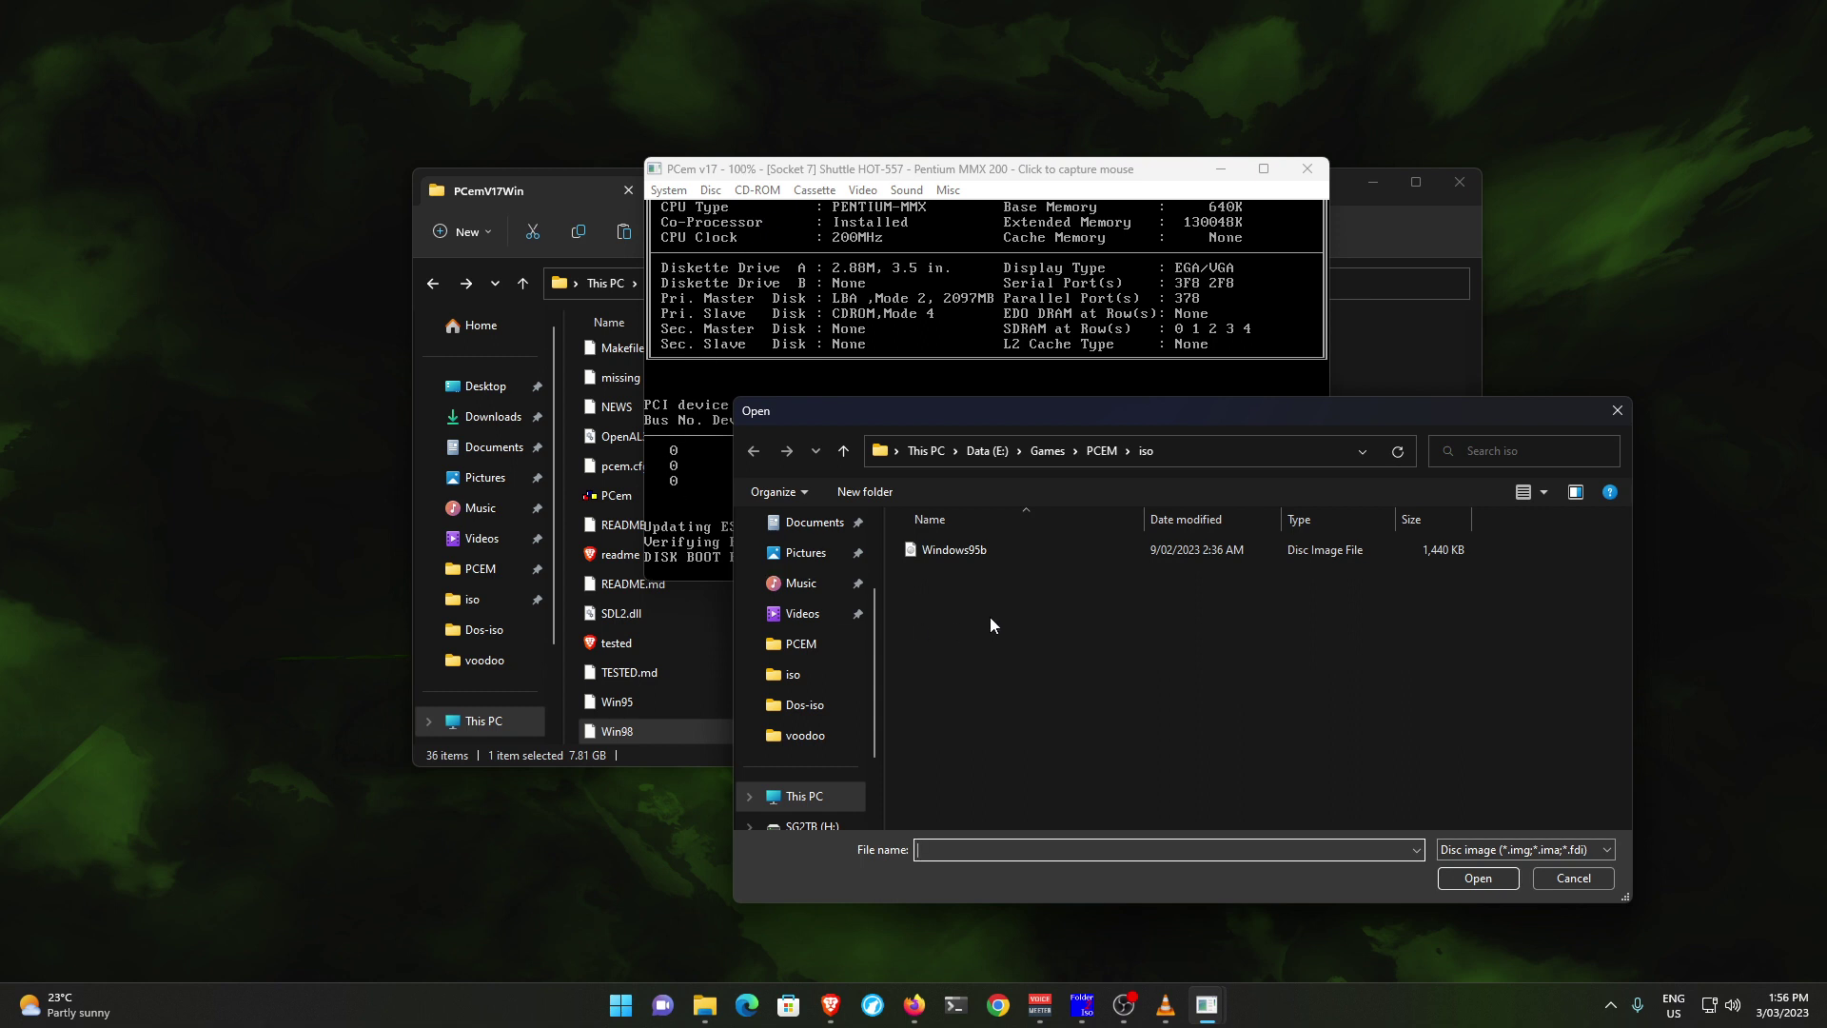
double_click(973, 554)
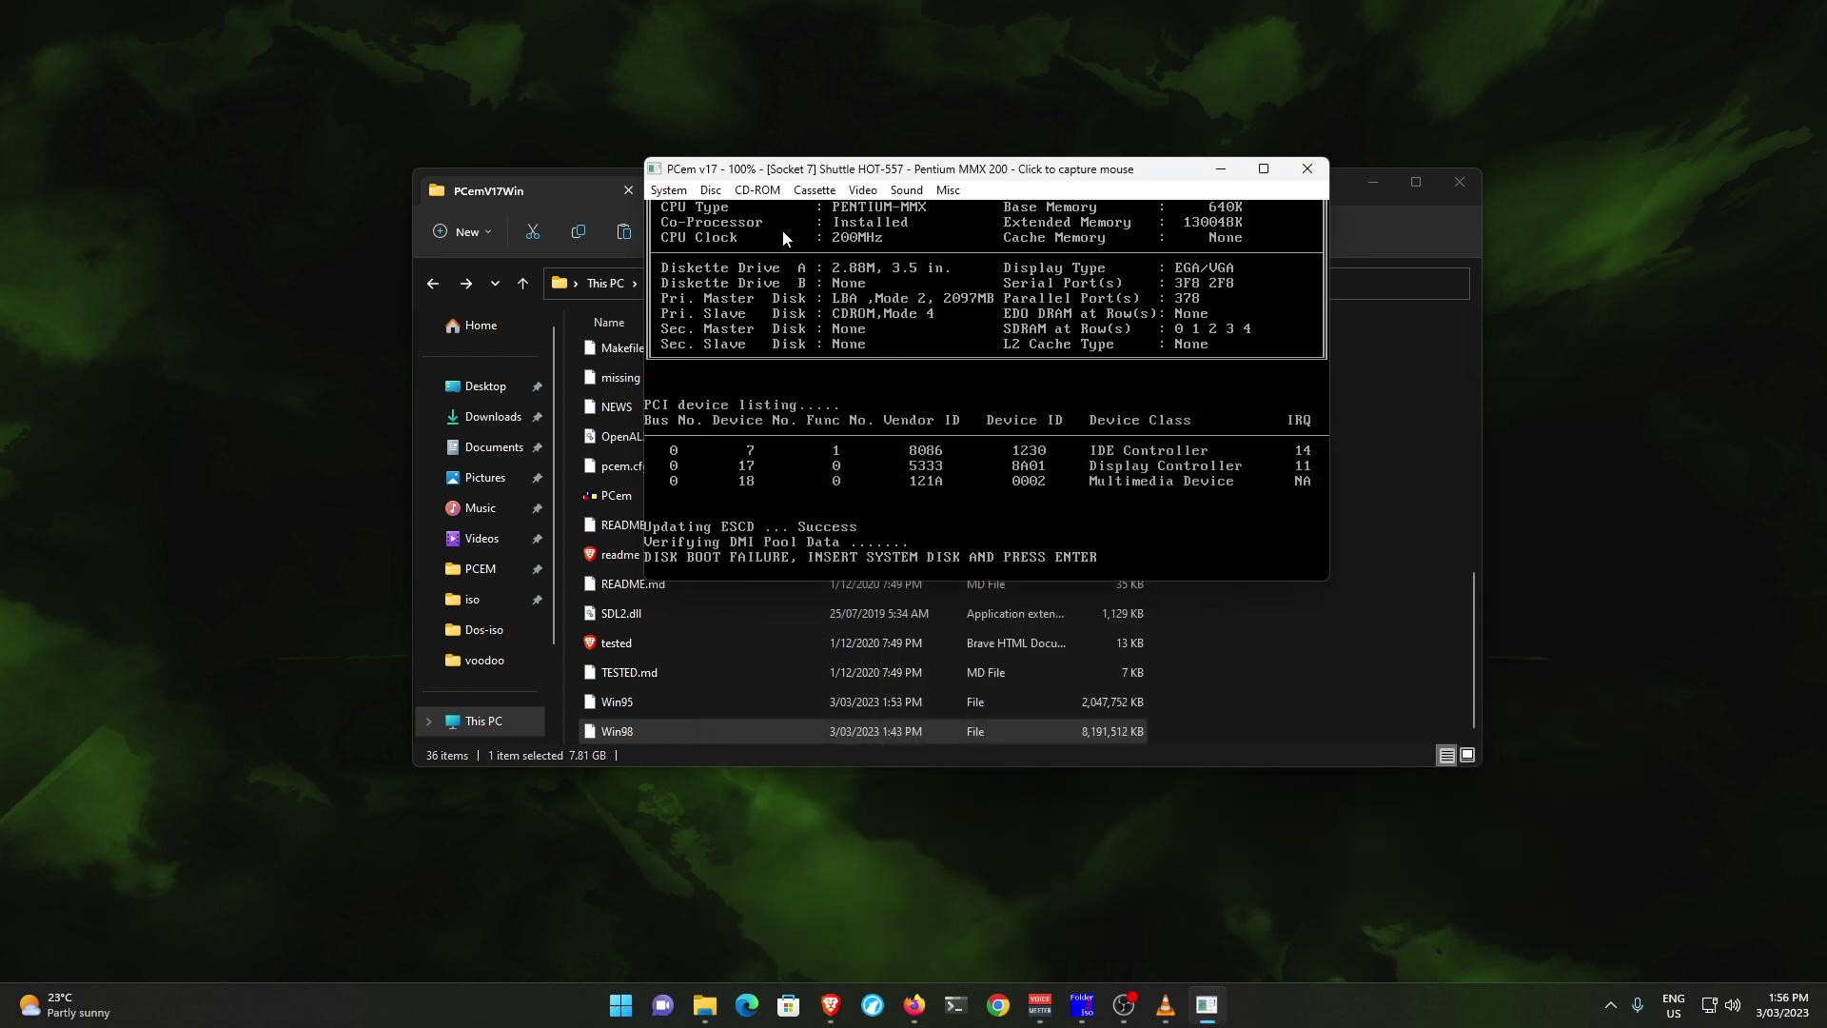
- Load the windows95b CD image from the iso folder into the emulated CD-ROM drive
click(758, 190)
click(809, 219)
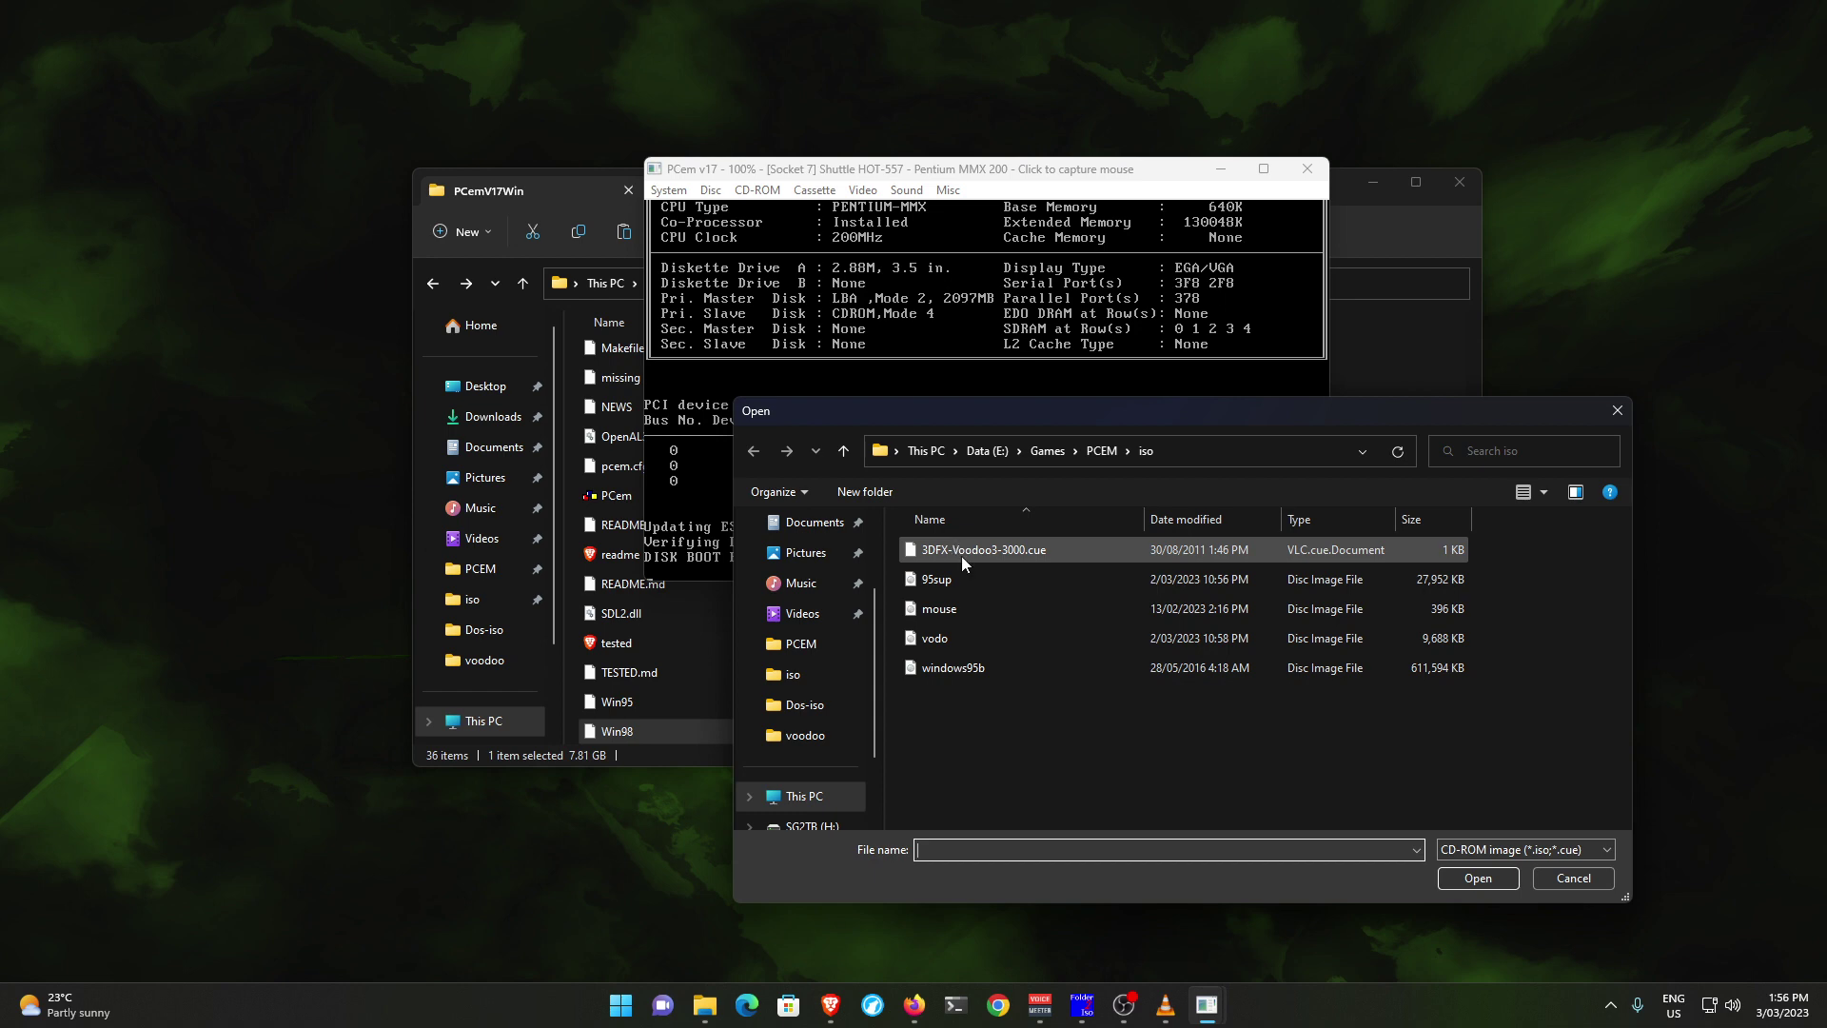
double_click(962, 675)
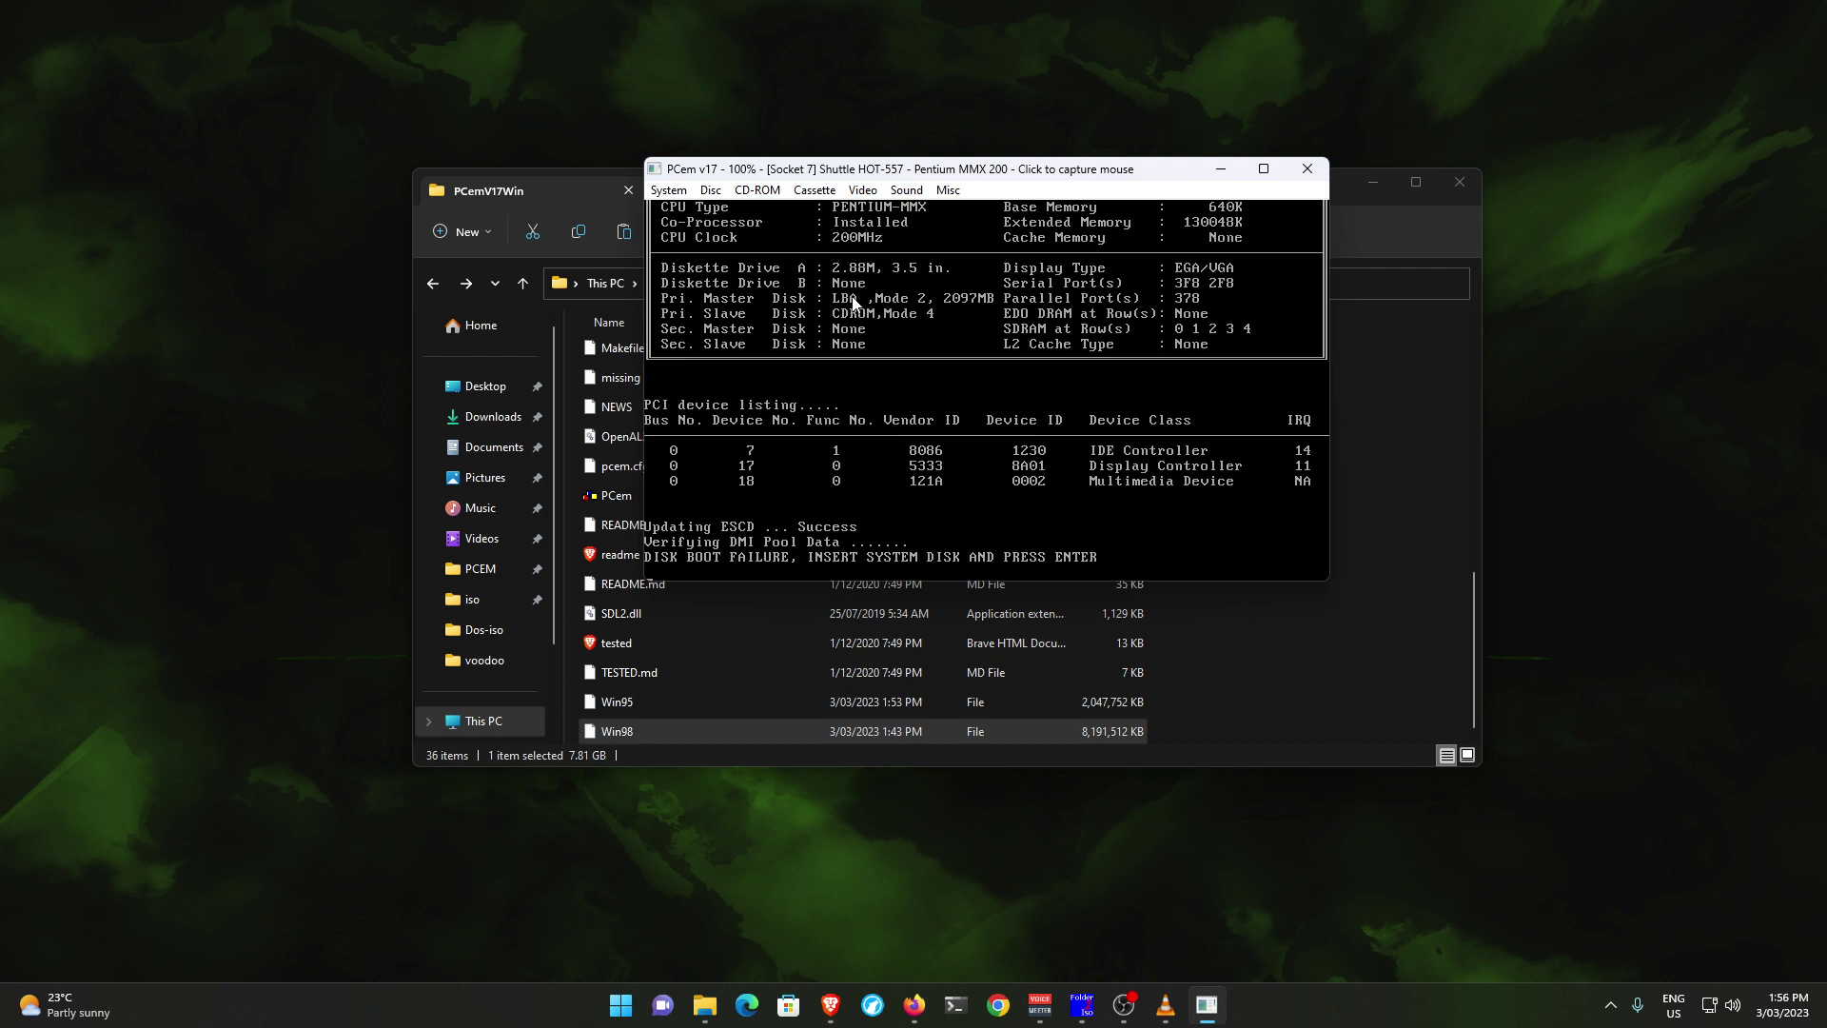
click(671, 191)
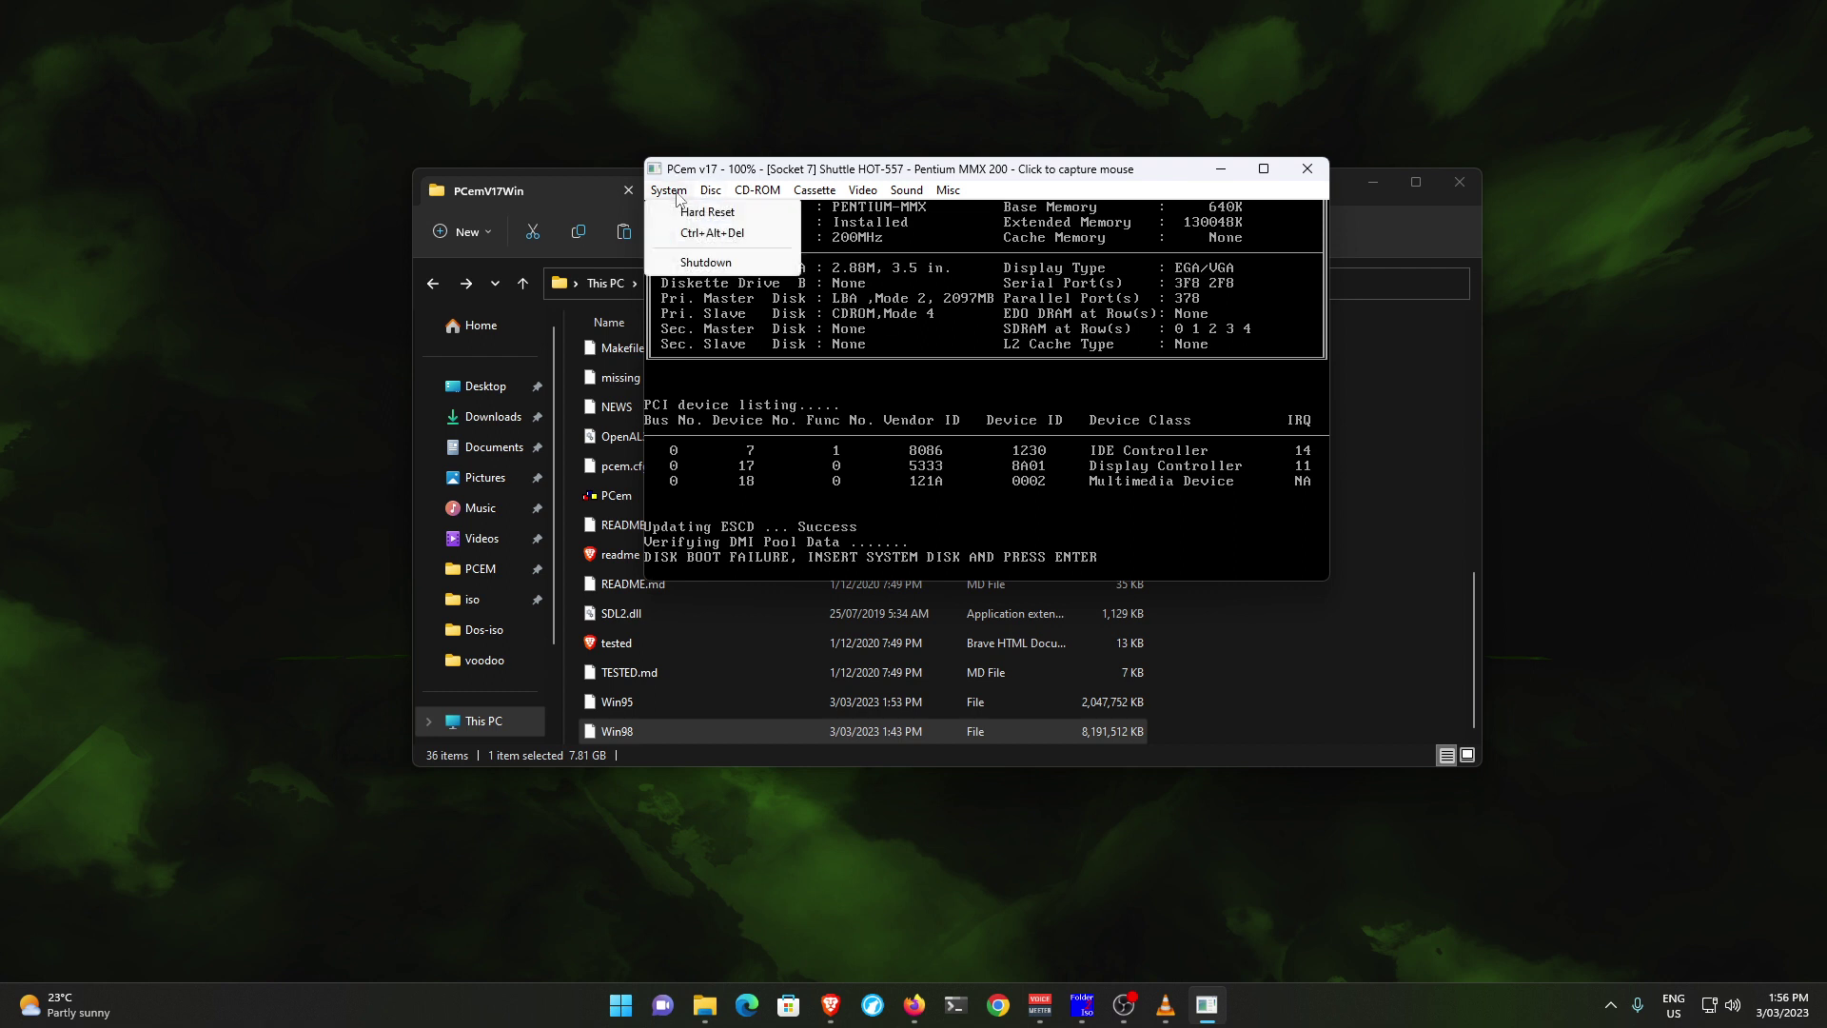
- Soft-reboot the emulated PC into BIOS setup with DEL and go full screen
click(709, 233)
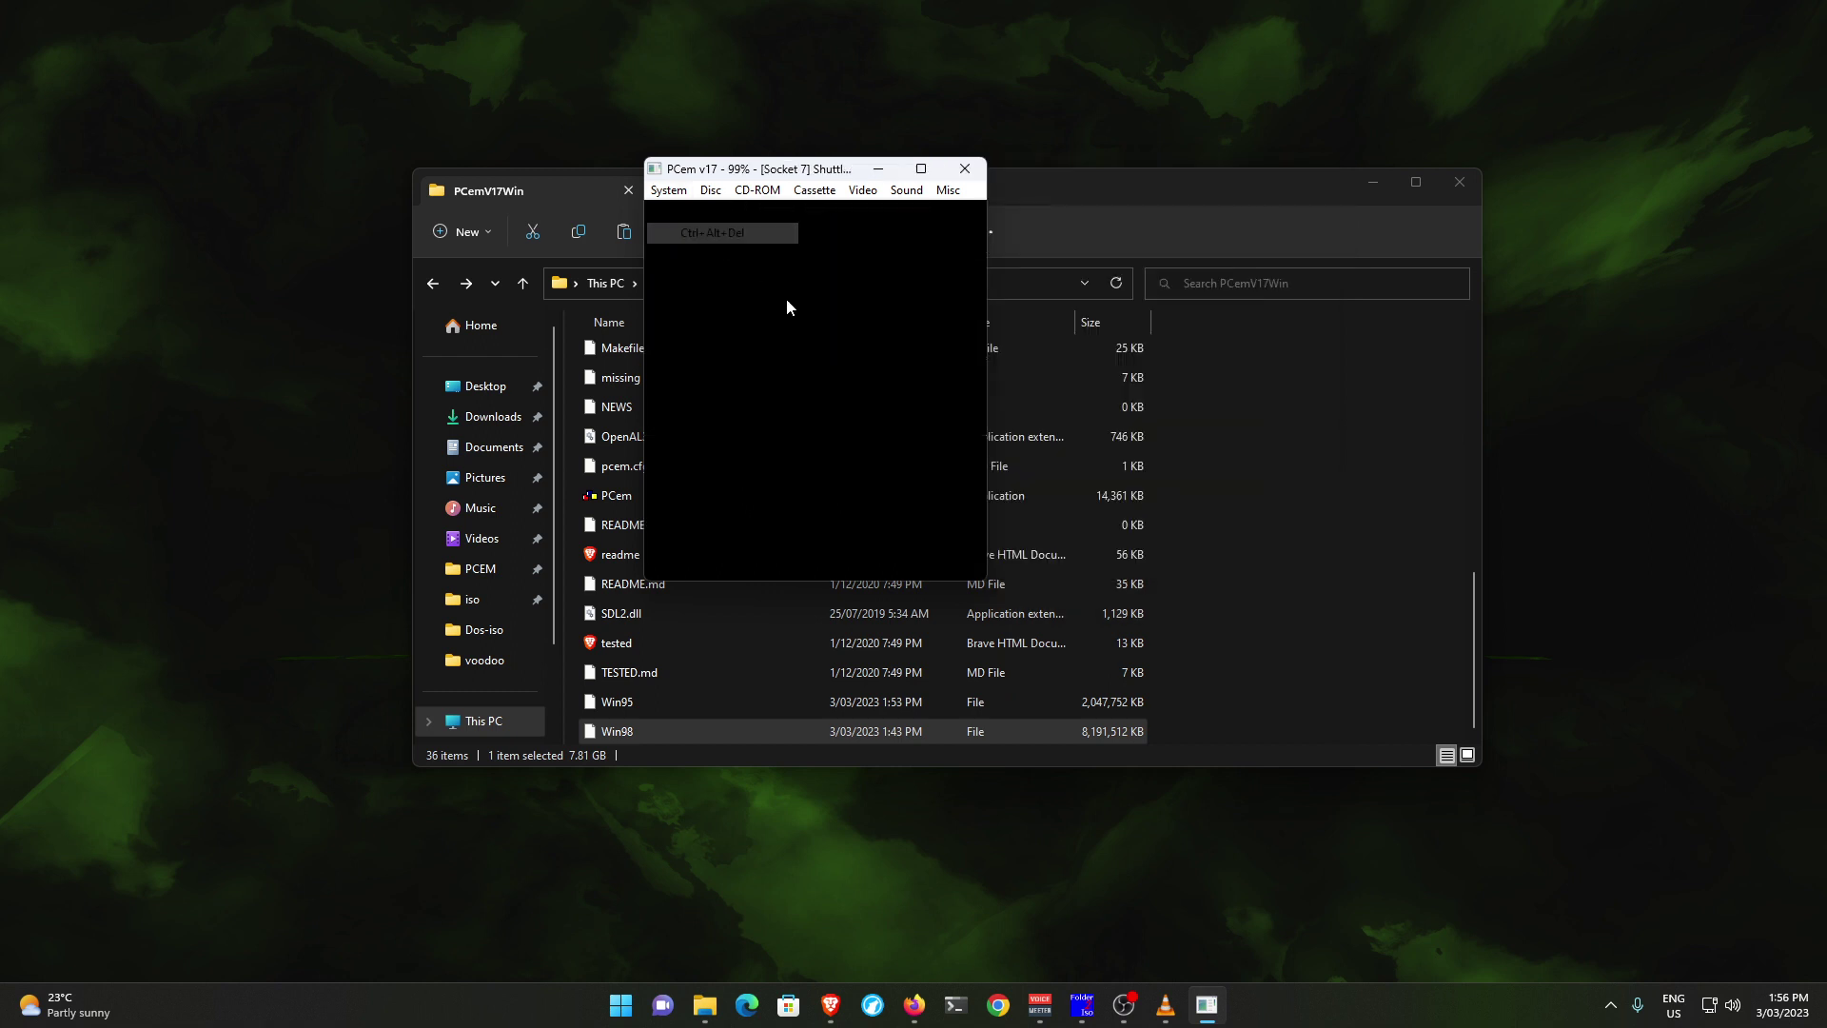
click(786, 302)
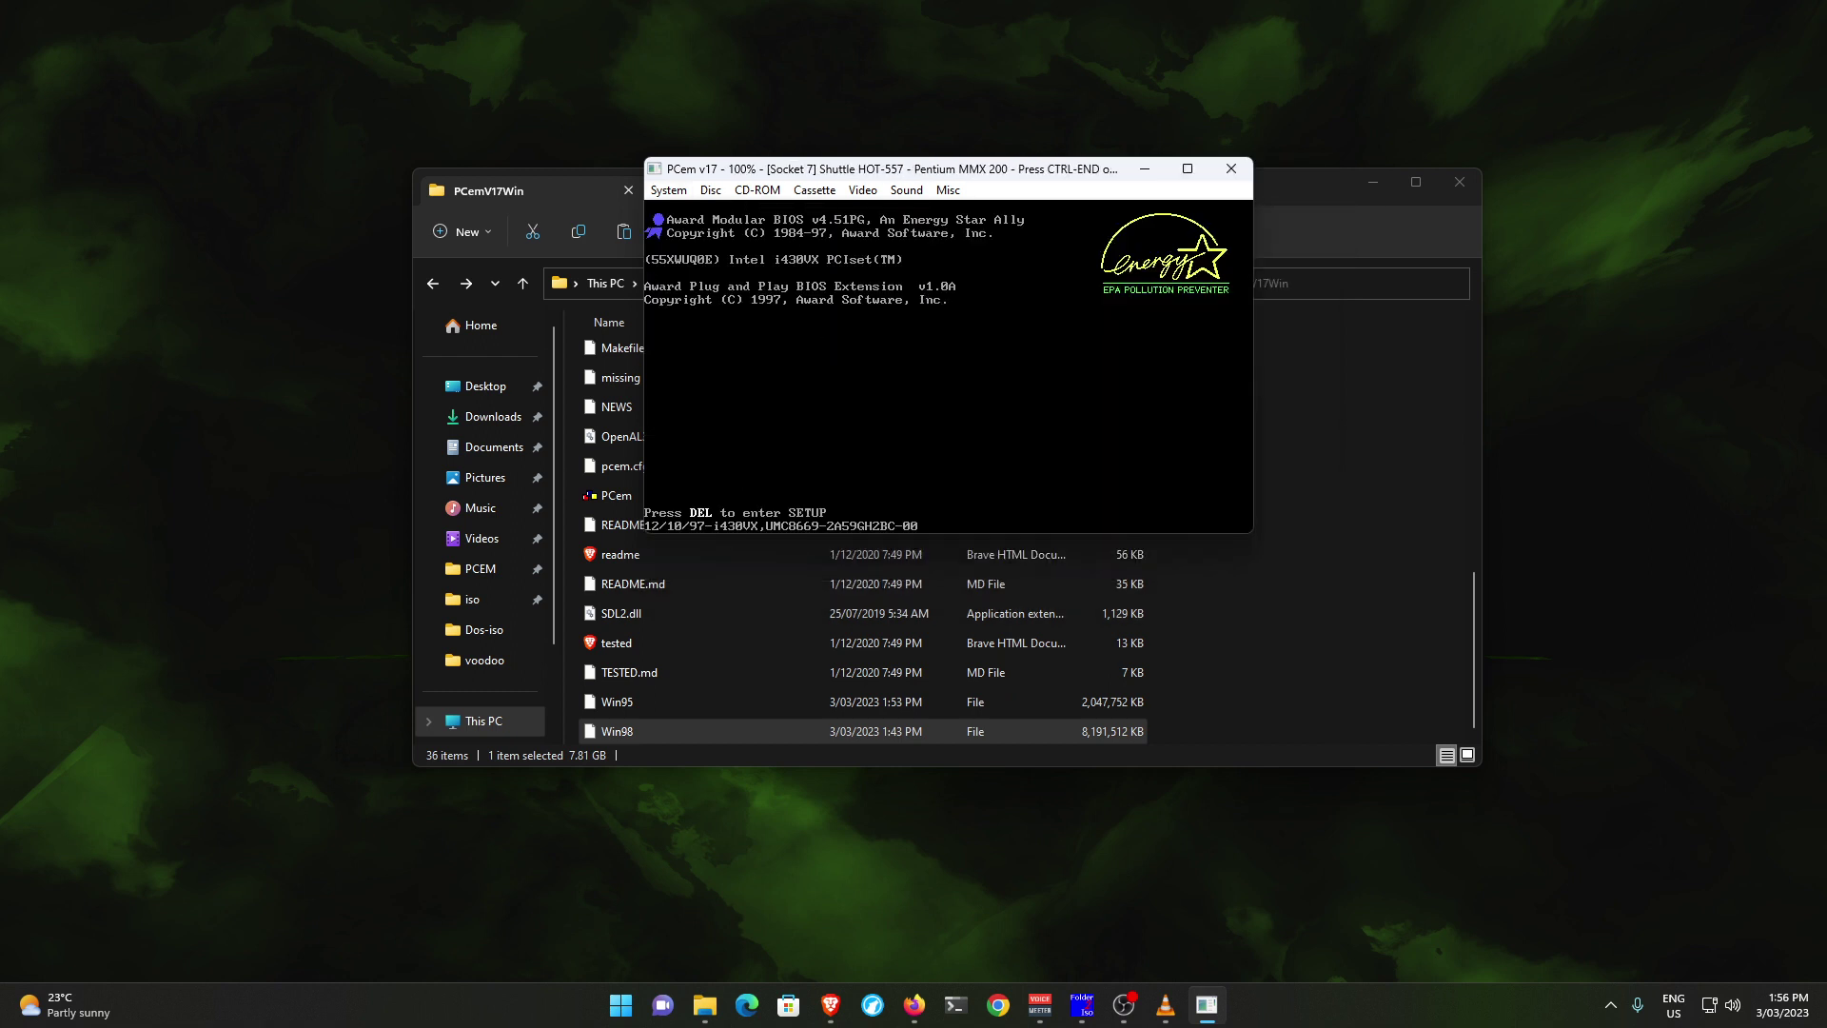
key(Delete)
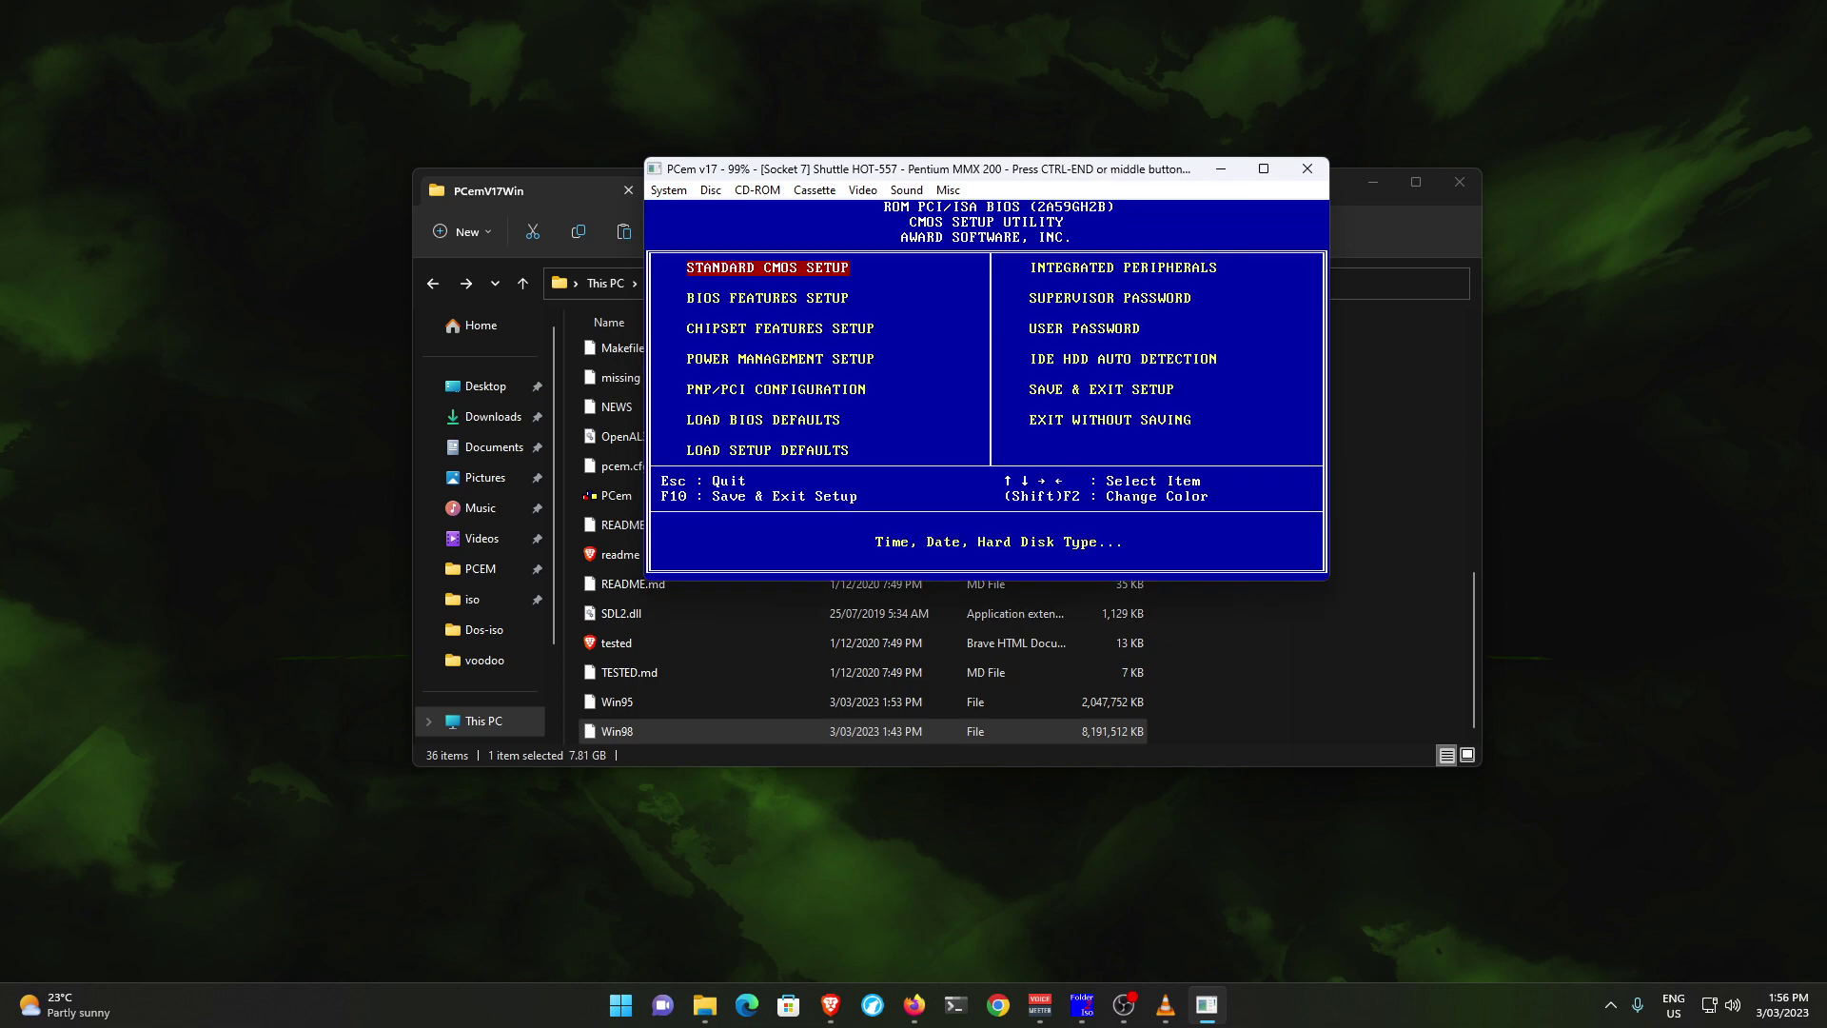
key(ctrl+alt+Page_Up)
- Cycle the BIOS Features Boot Sequence through CDROM,C,A, D,A,SCSI, E,A,SCSI and the rest
key(Down)
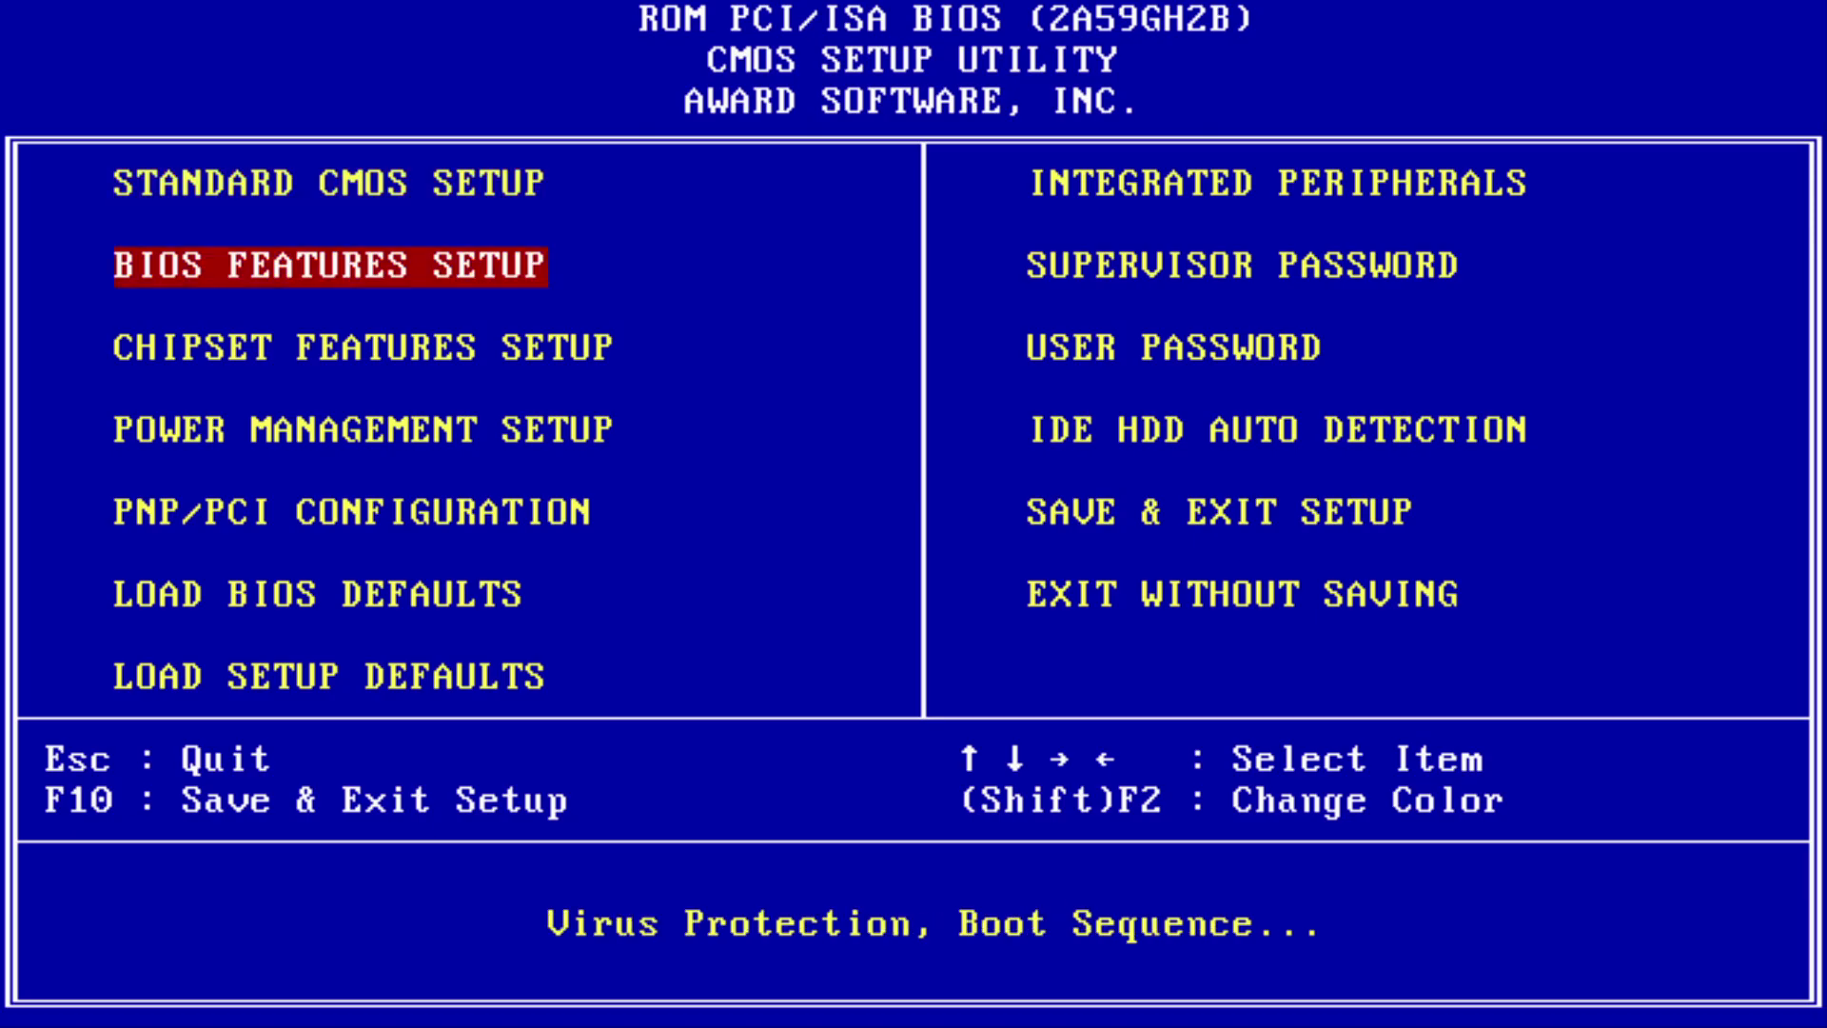
key(Down)
key(Return)
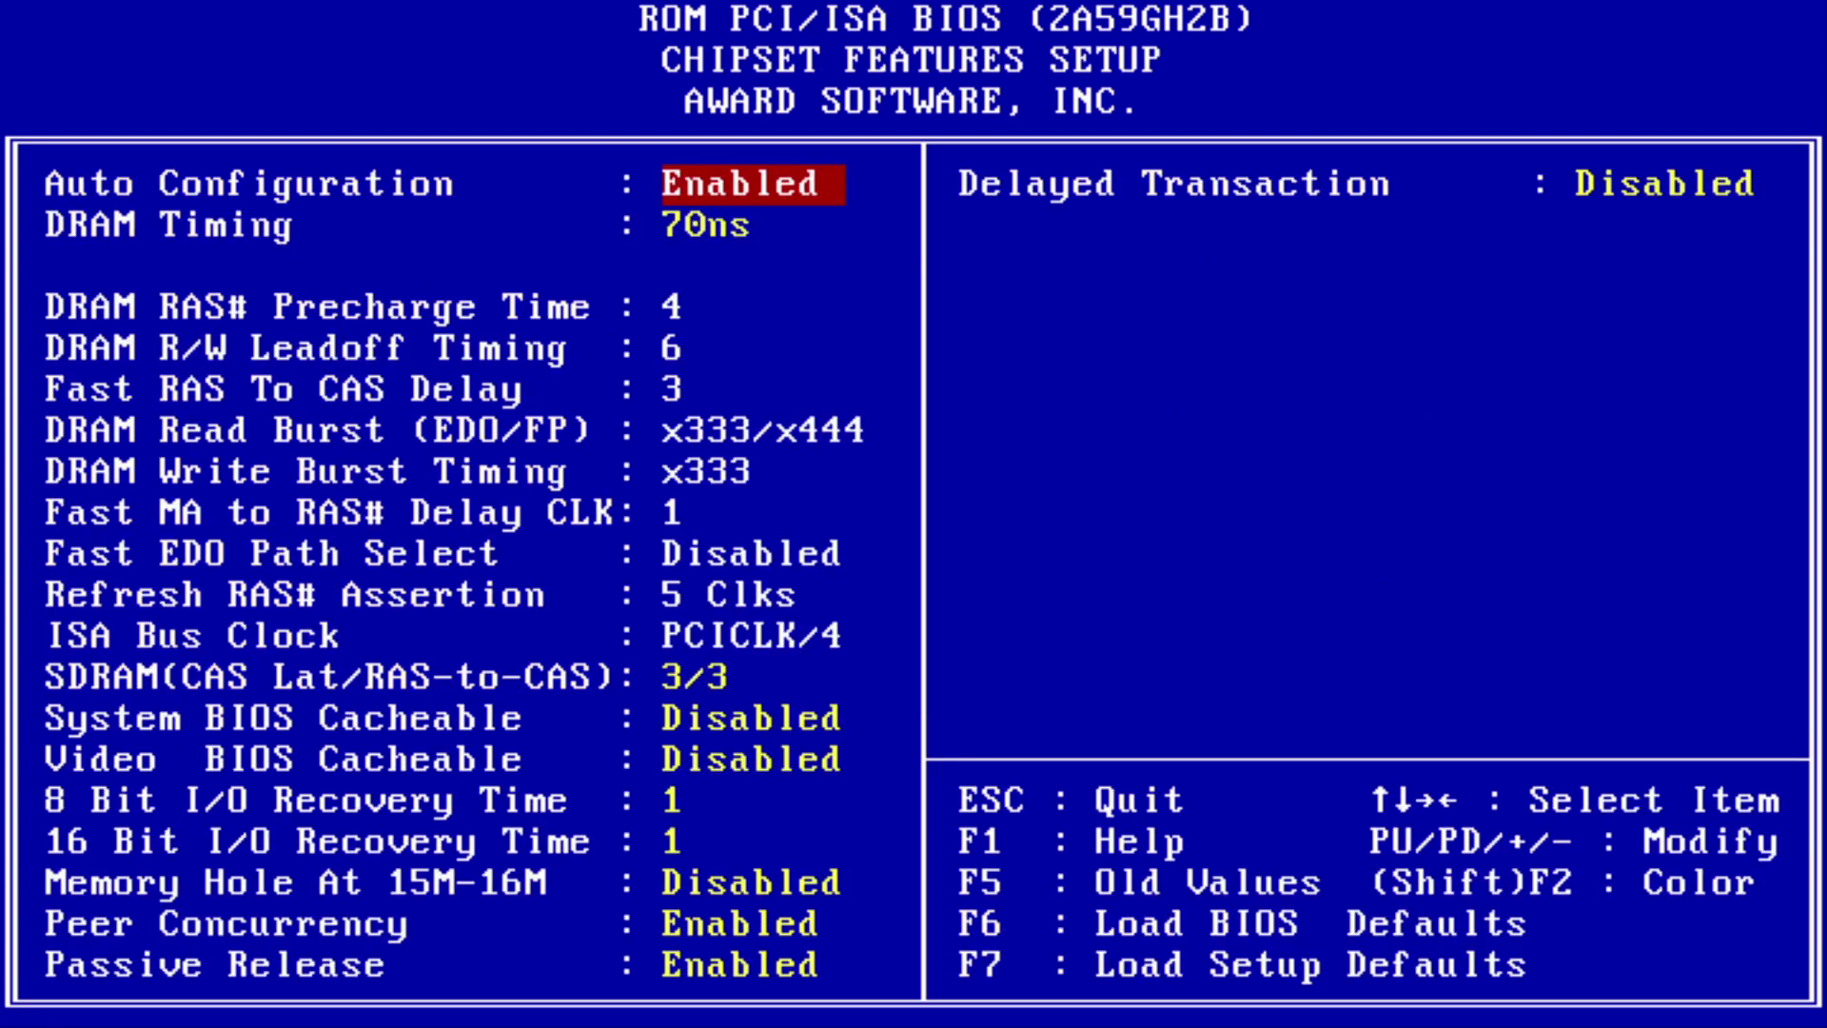
key(Escape)
key(Up)
key(Return)
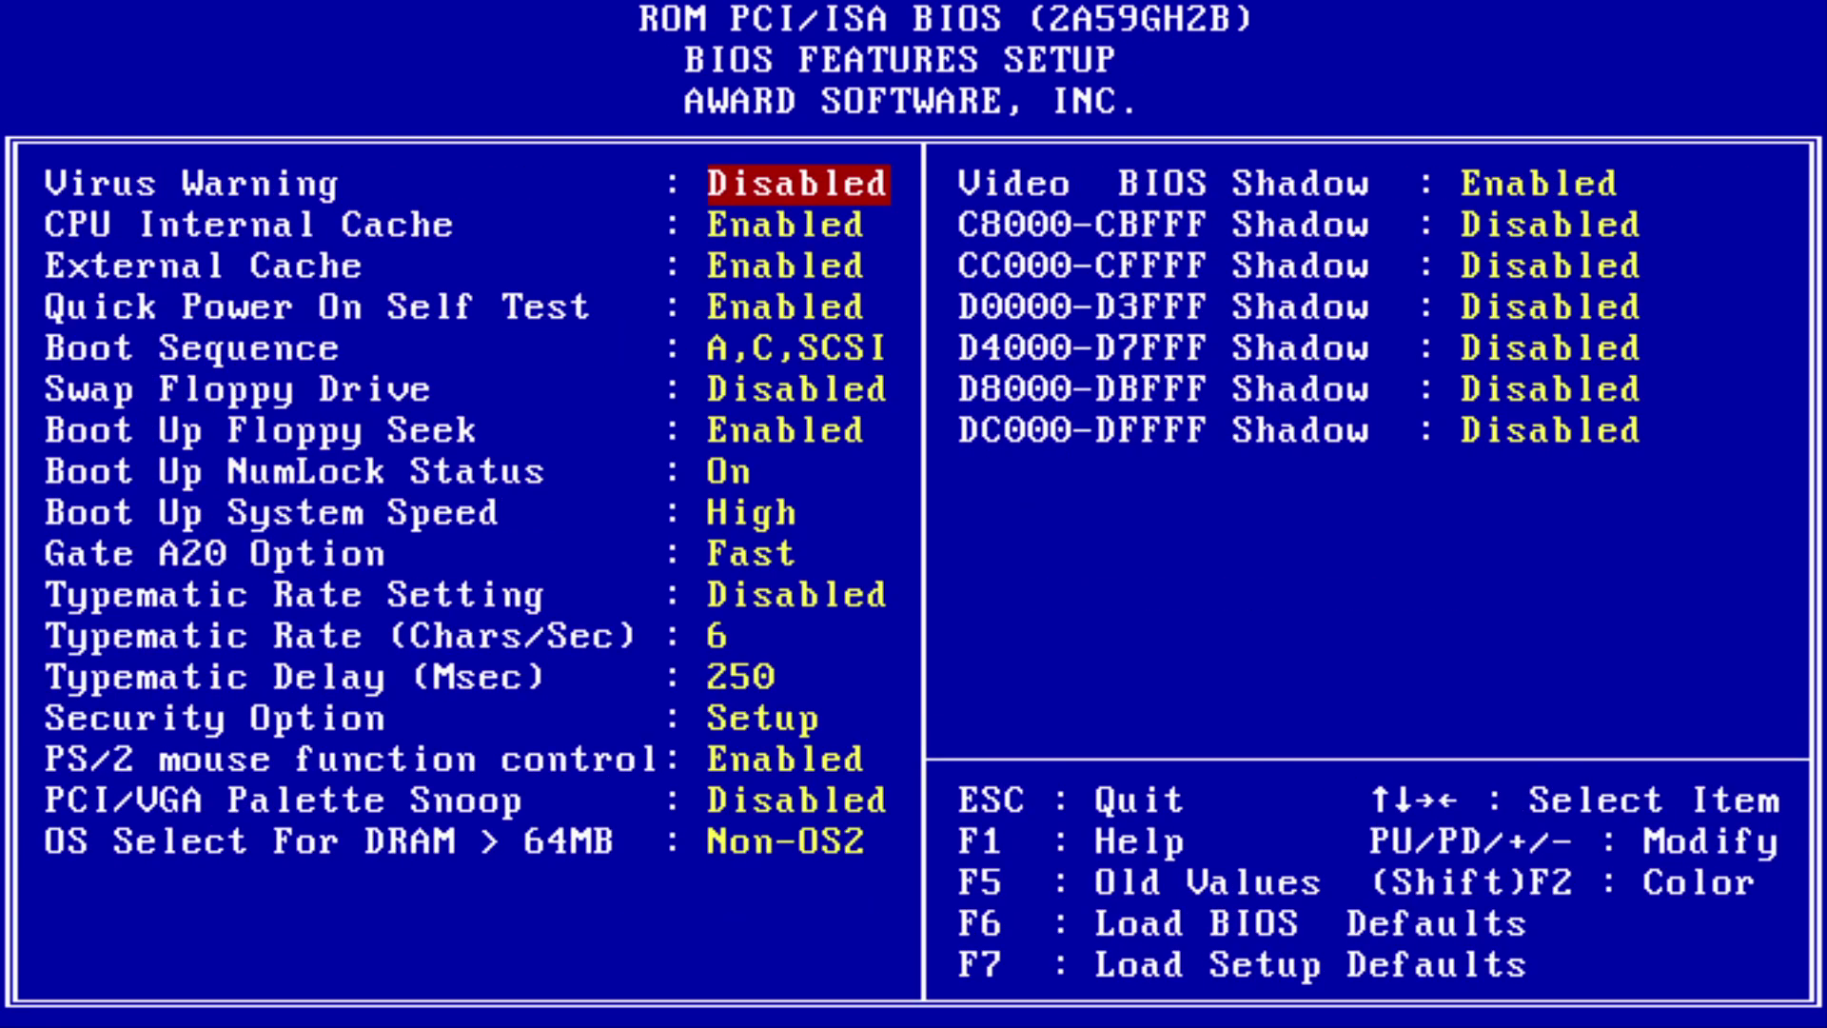
key(Down)
key(Down)
key(Down)
key(Down)
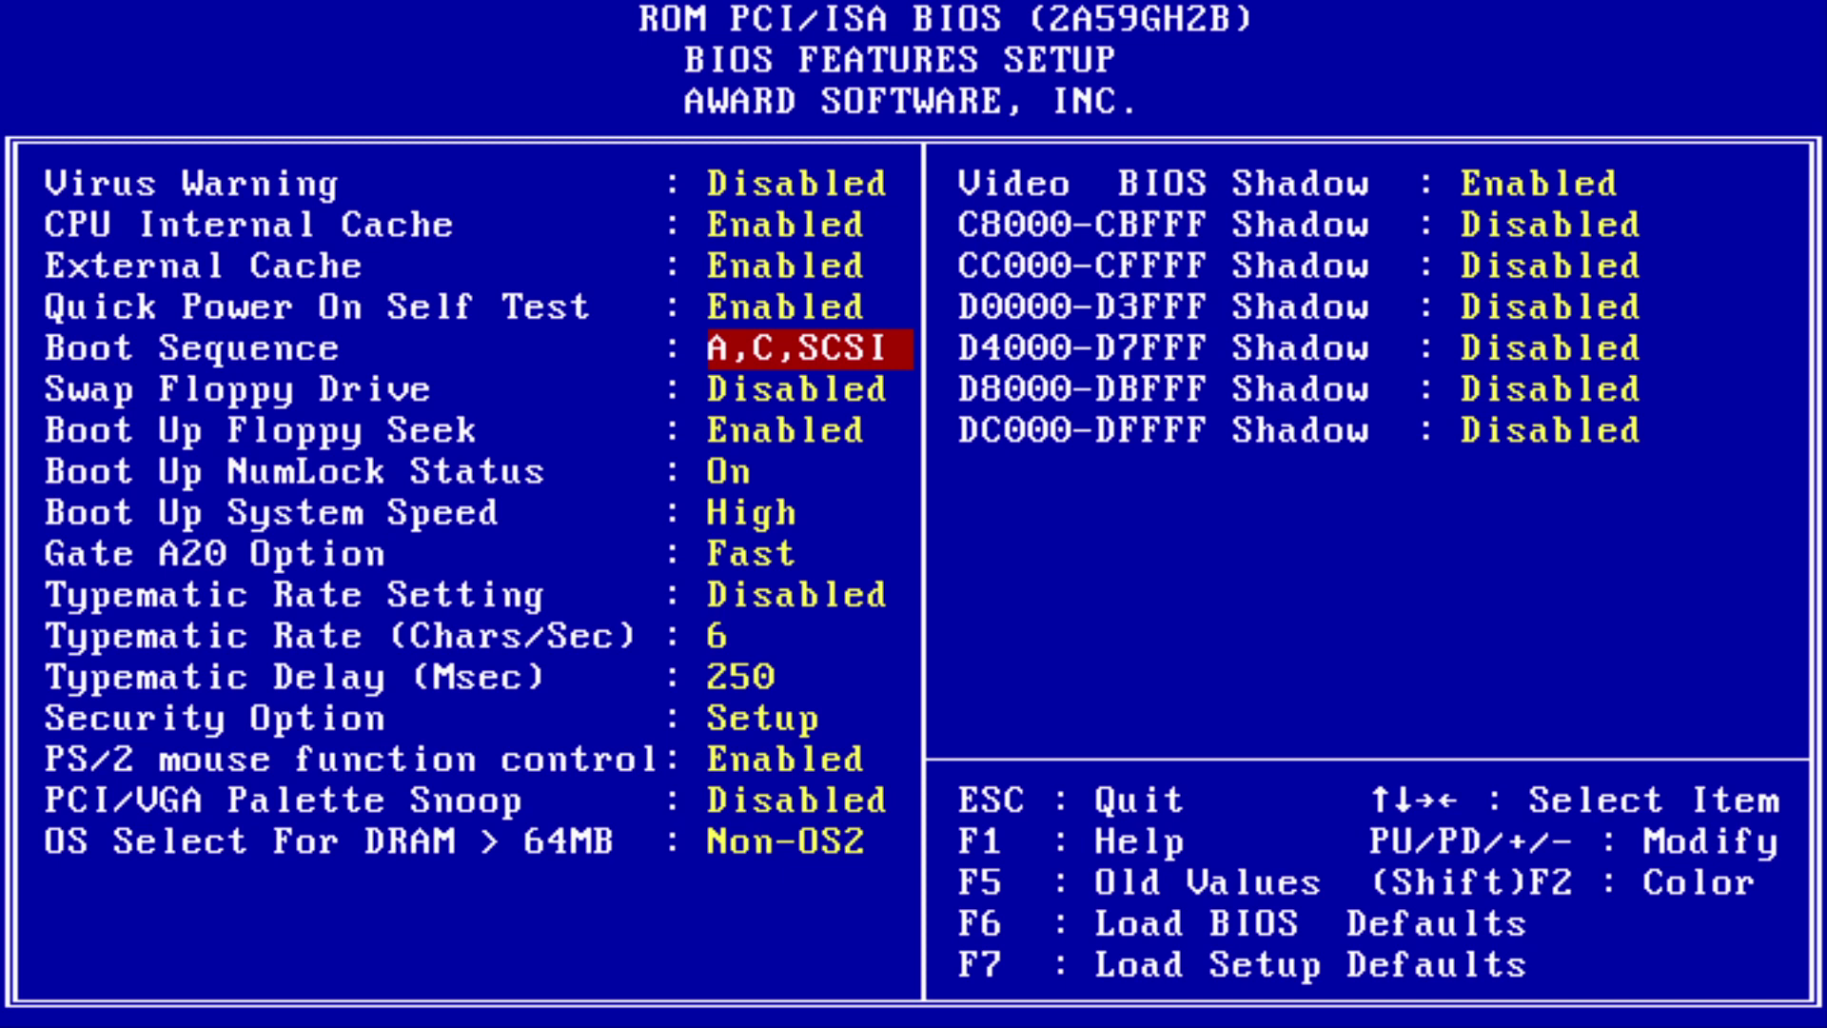
key(Page_Down)
key(Page_Down)
key(Page_Down)
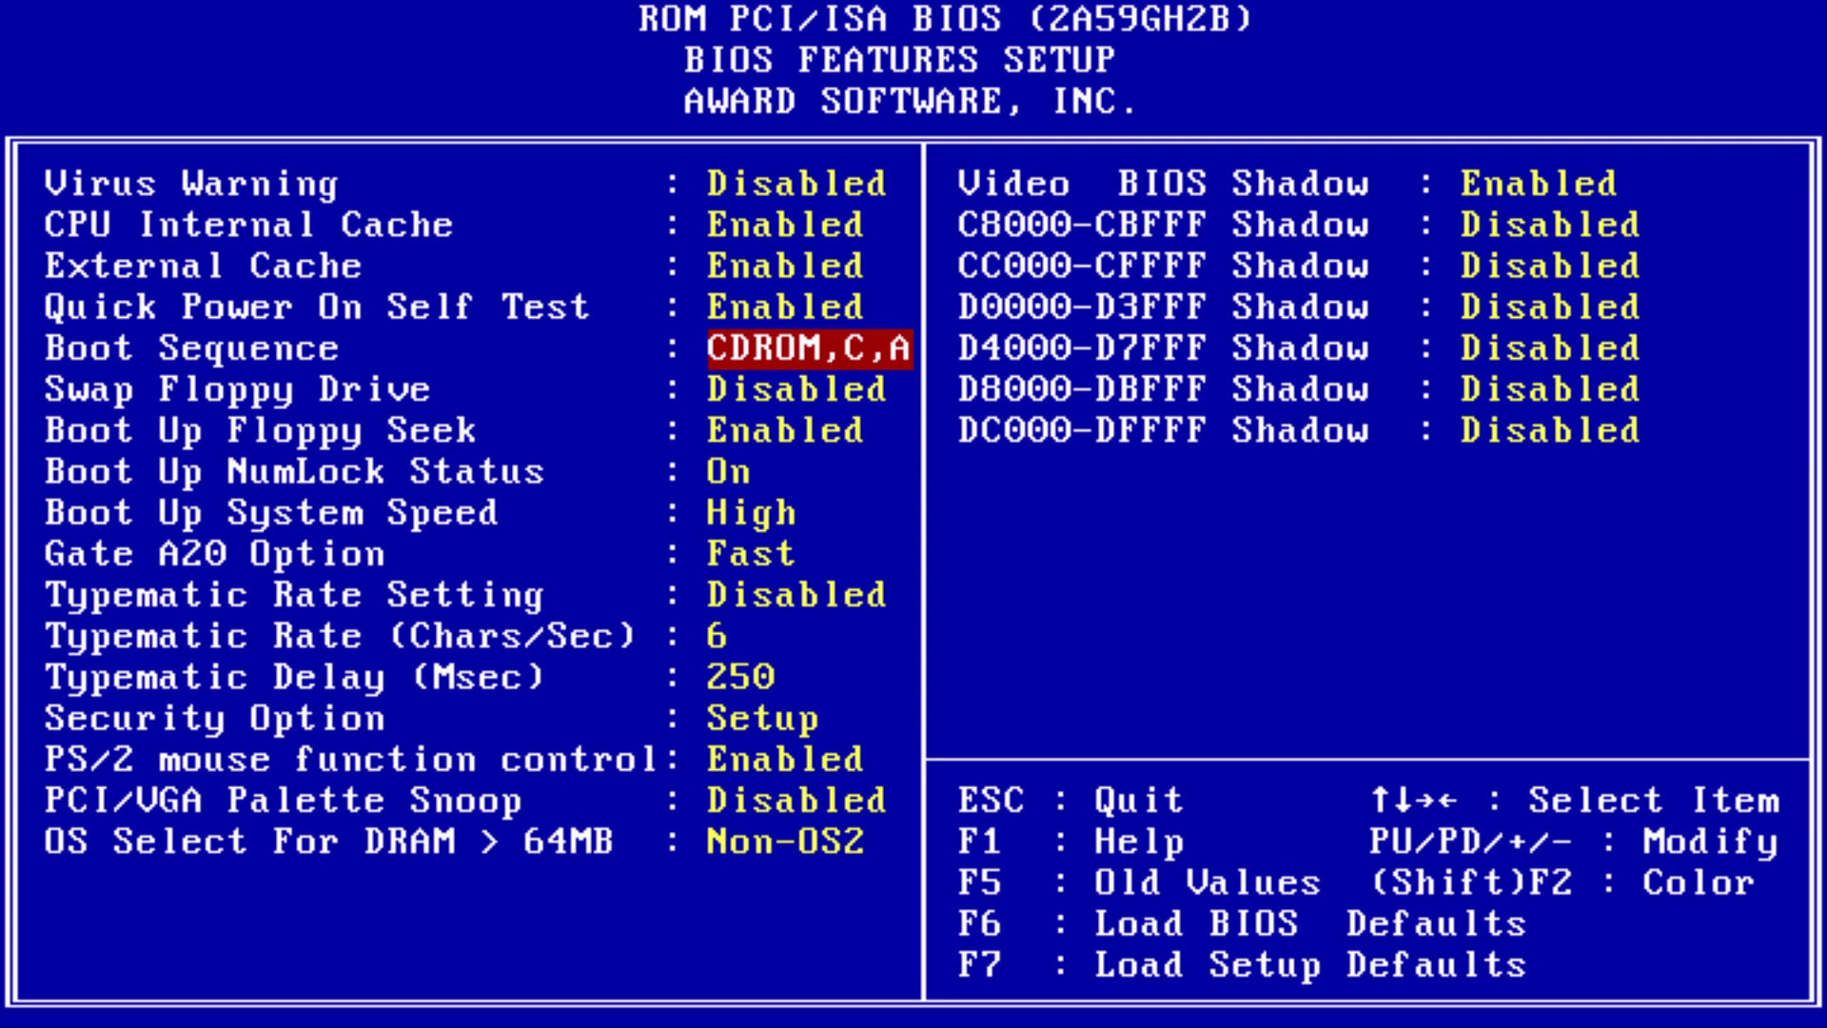
key(Page_Down)
key(Page_Down)
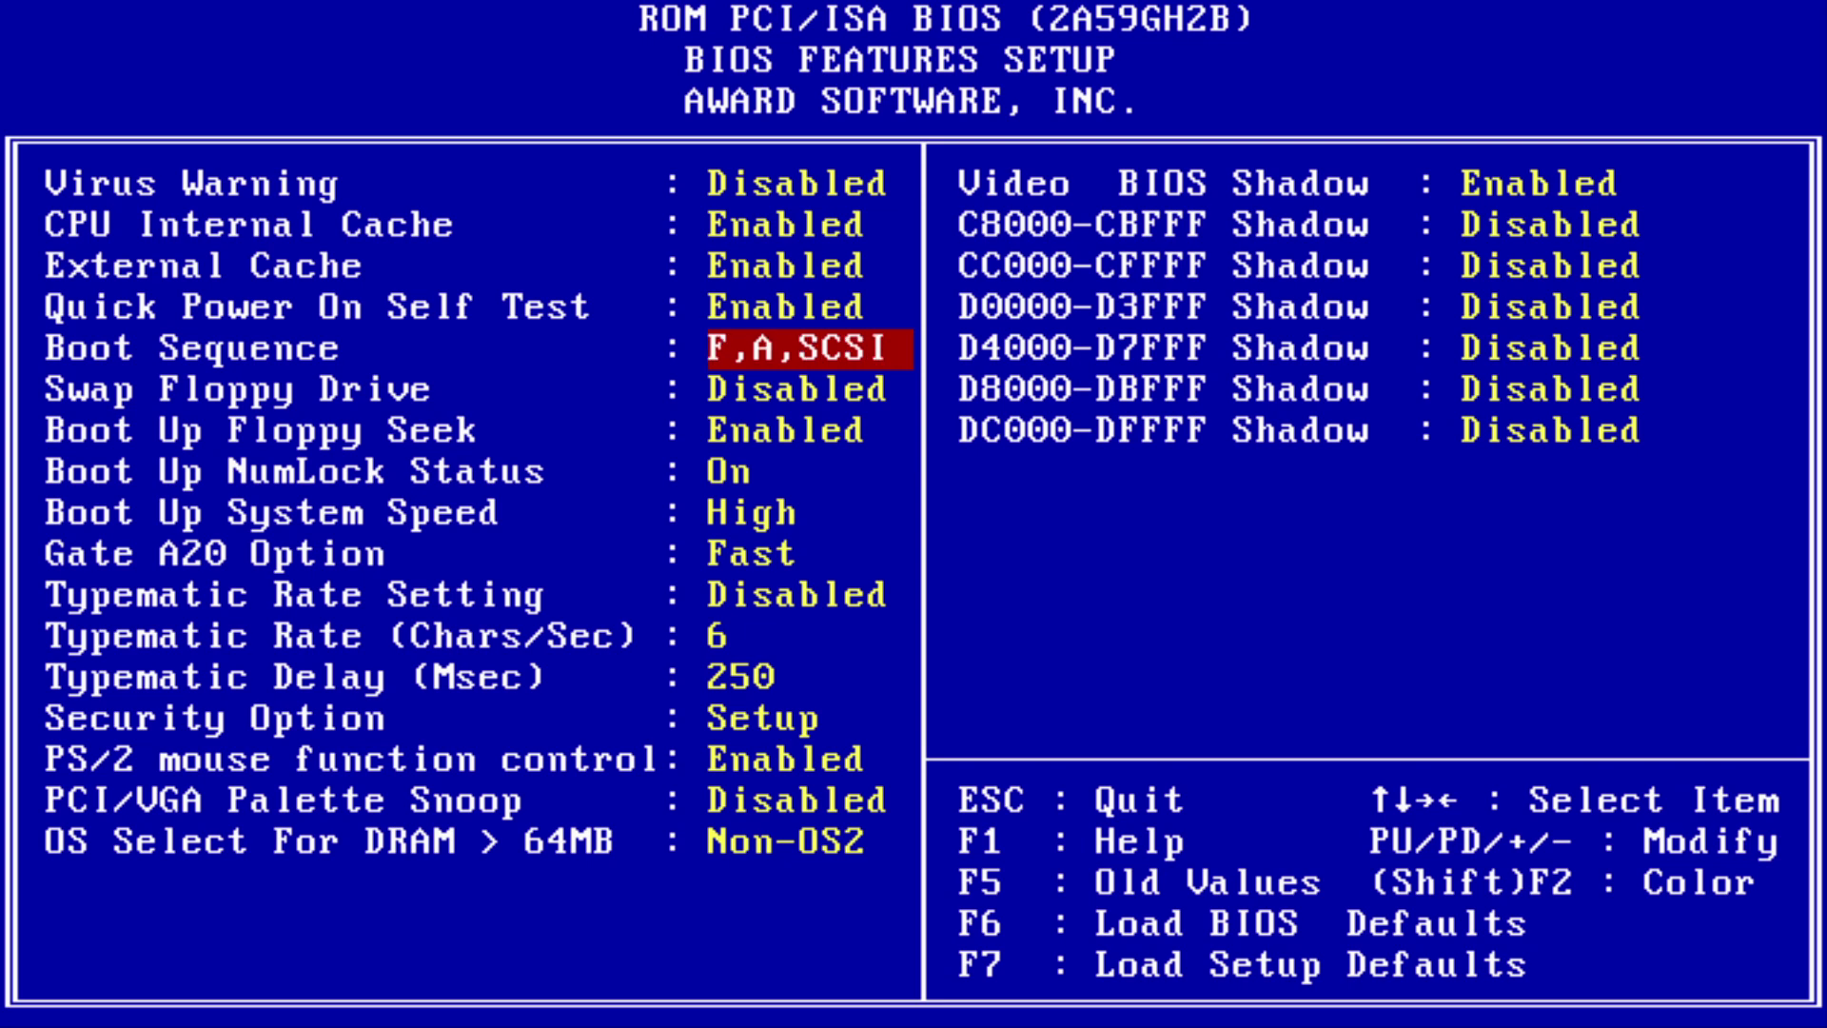
key(Page_Down)
key(Page_Down)
key(Page_Down)
key(Page_Down)
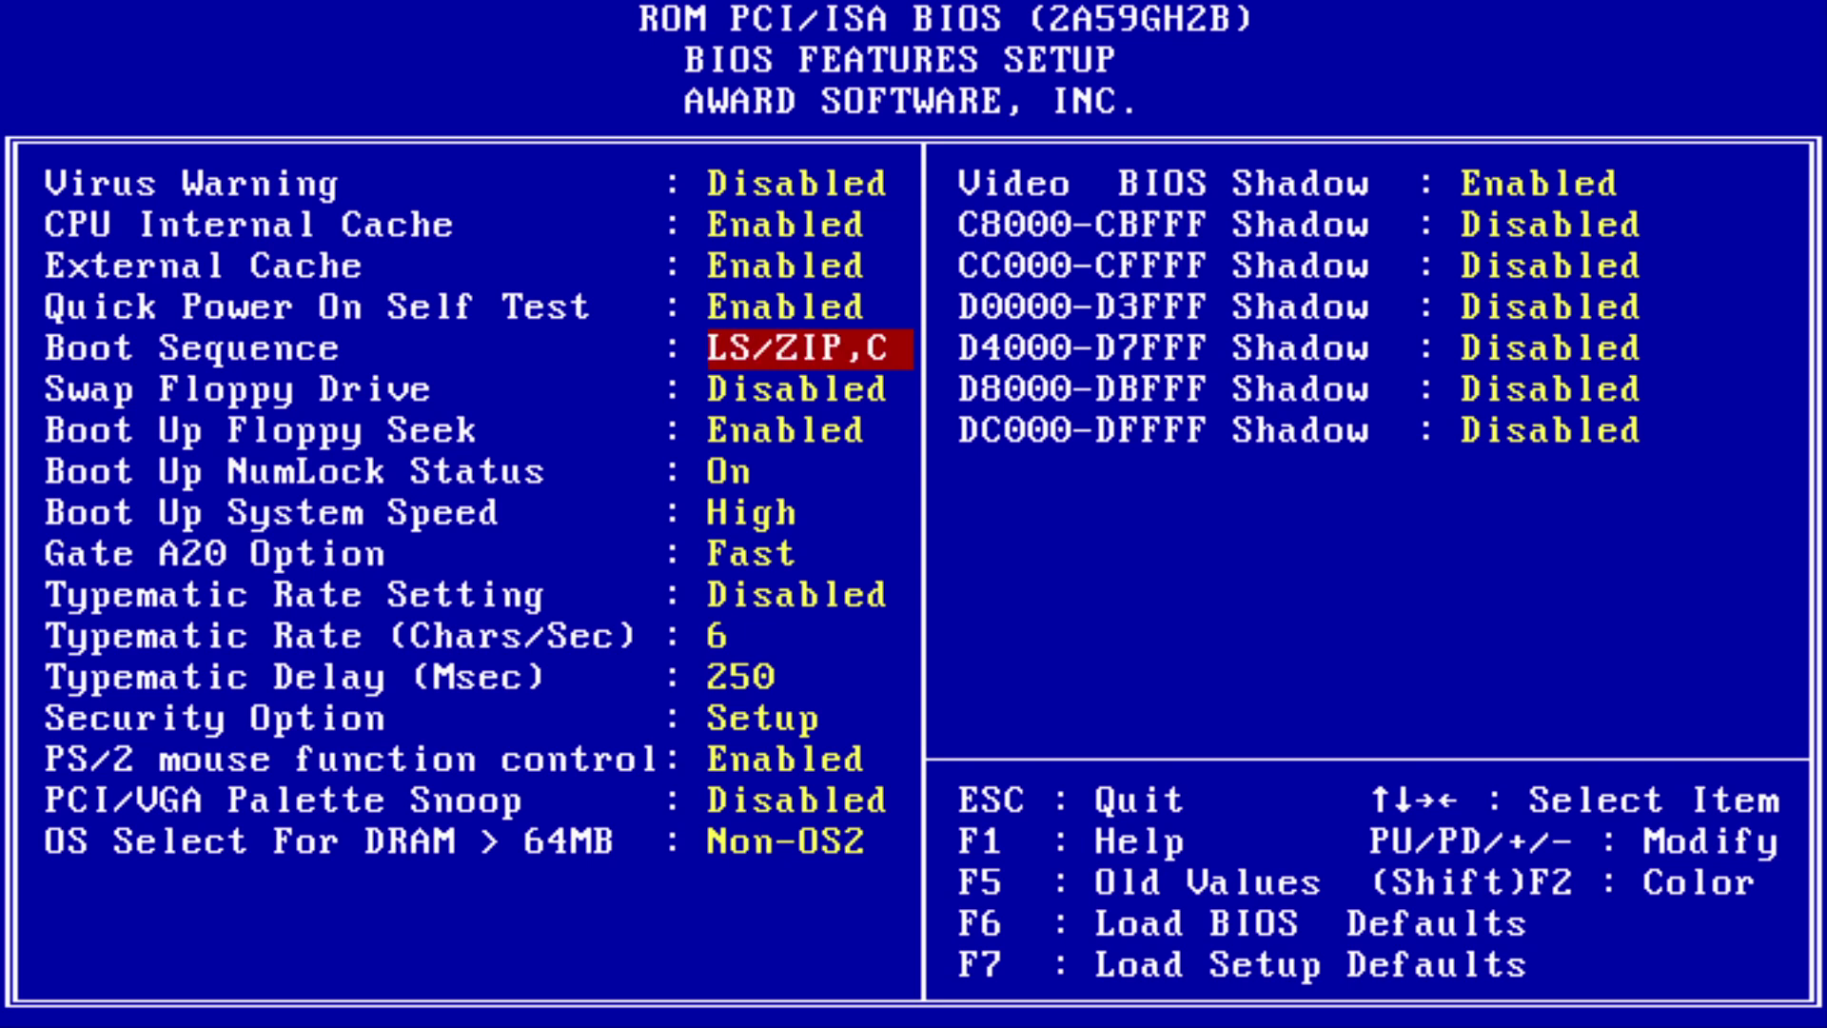
key(Page_Down)
key(Escape)
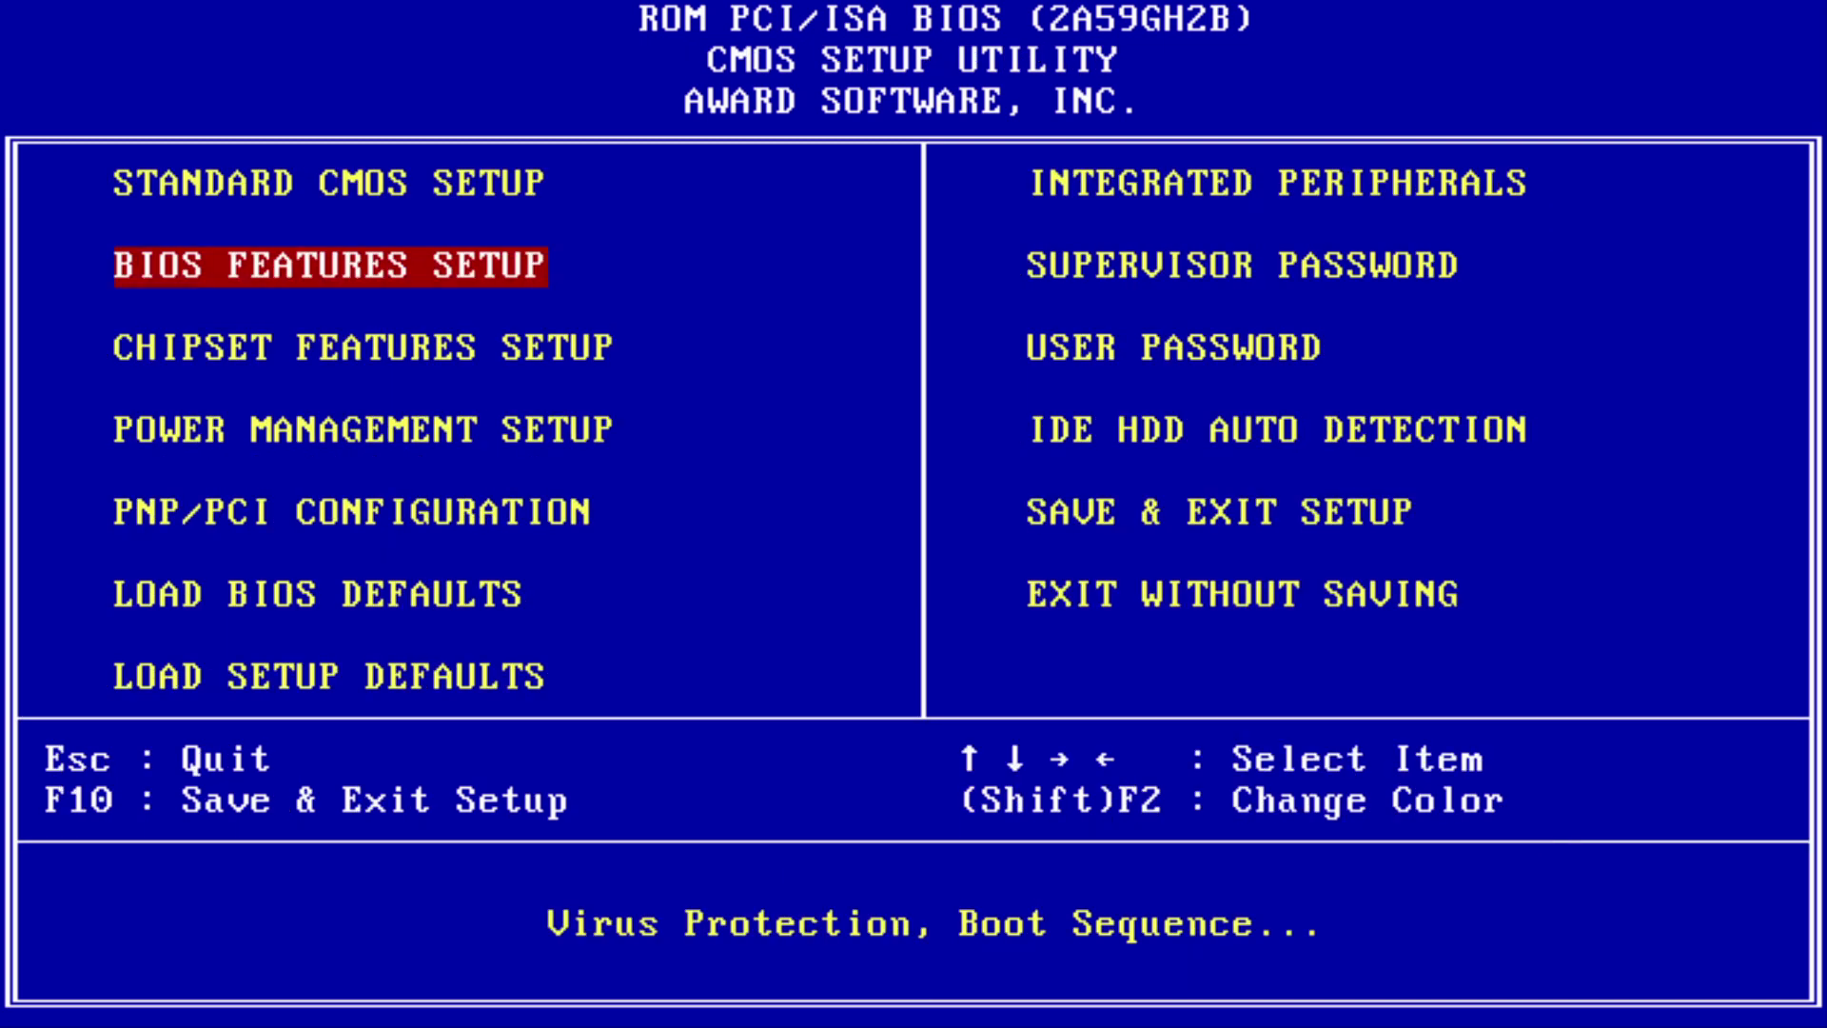
- Exit BIOS setup without saving, confirming with Y so the machine reboots
key(Right)
key(Down)
key(Down)
key(Down)
key(Down)
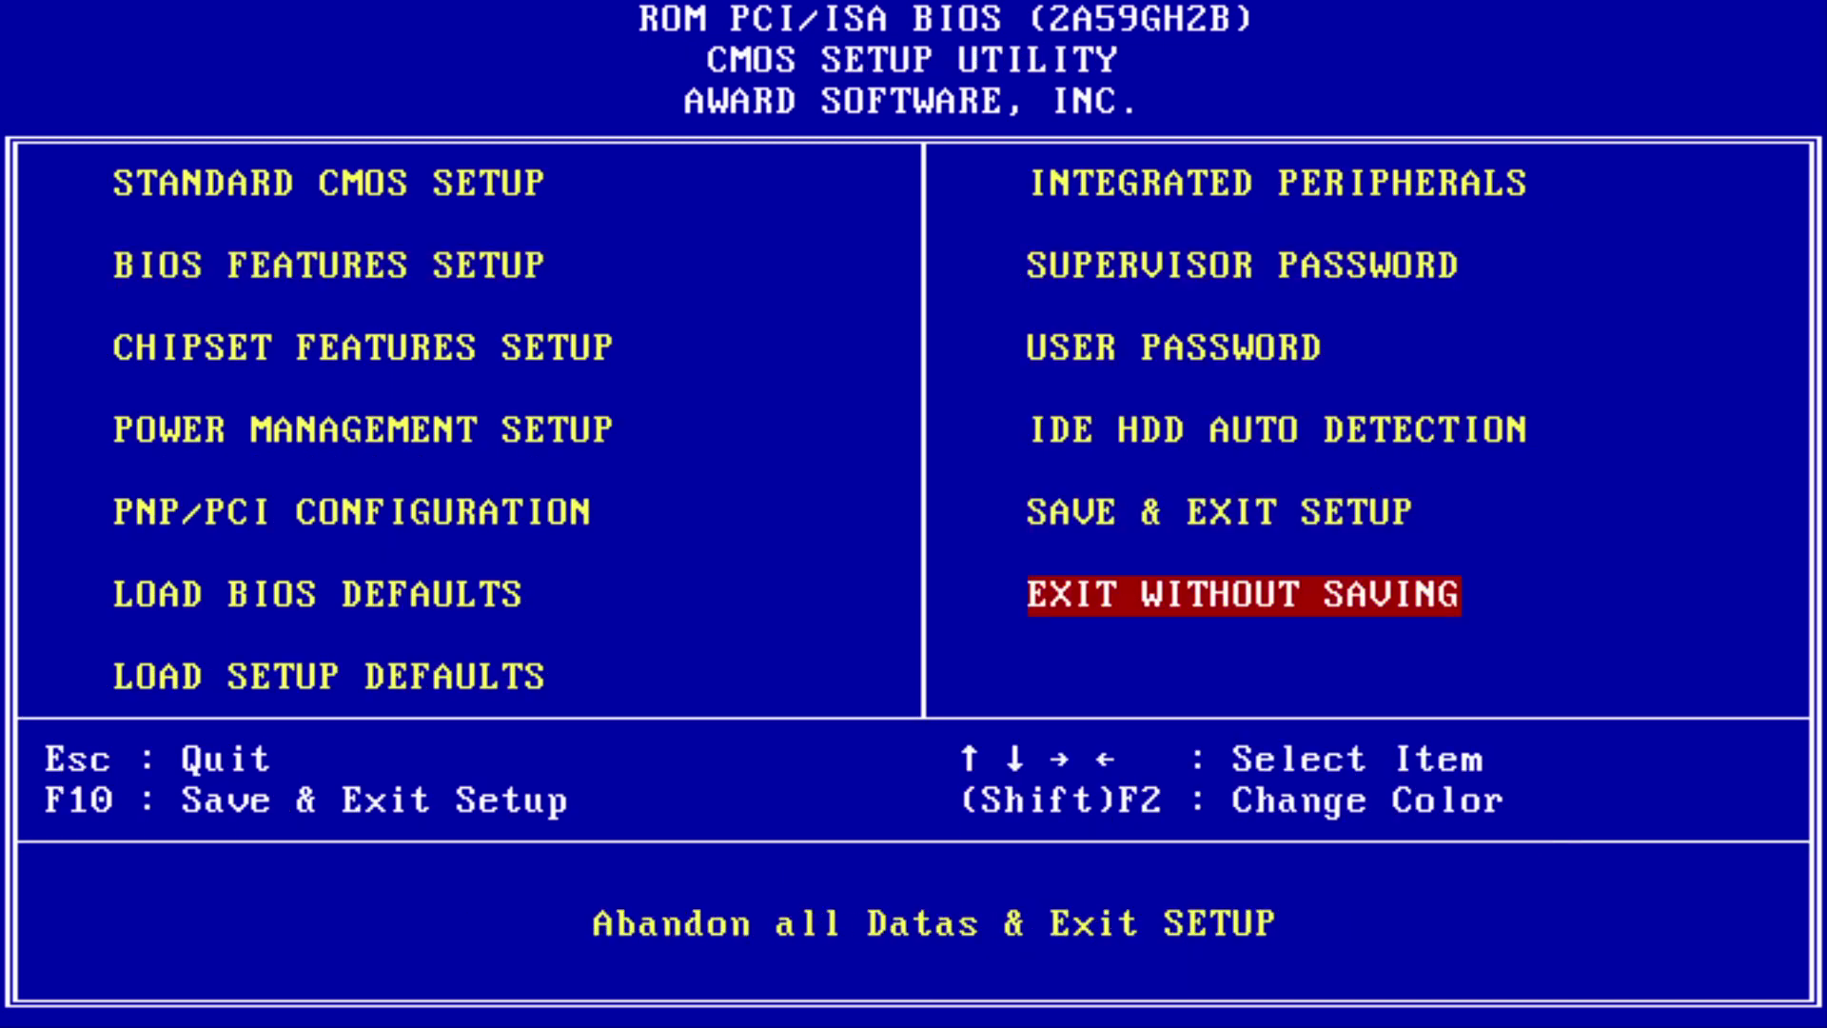
key(Up)
key(Up)
key(Up)
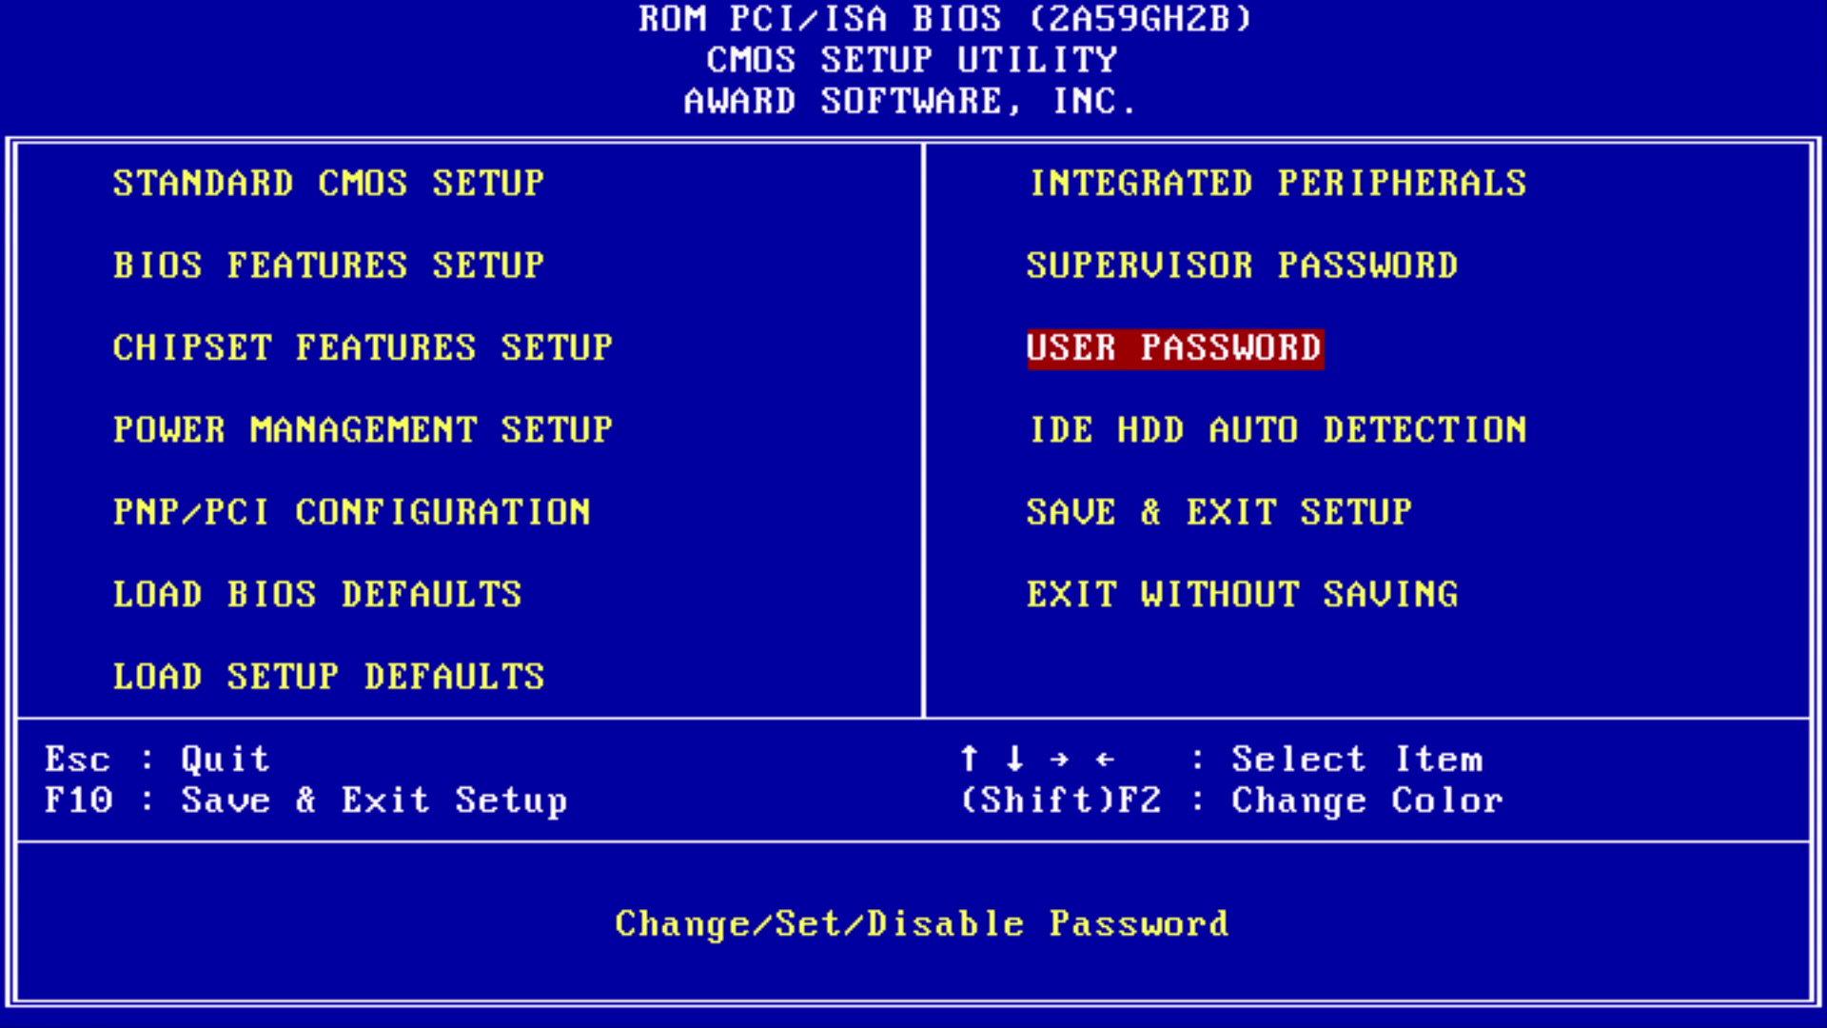
key(Down)
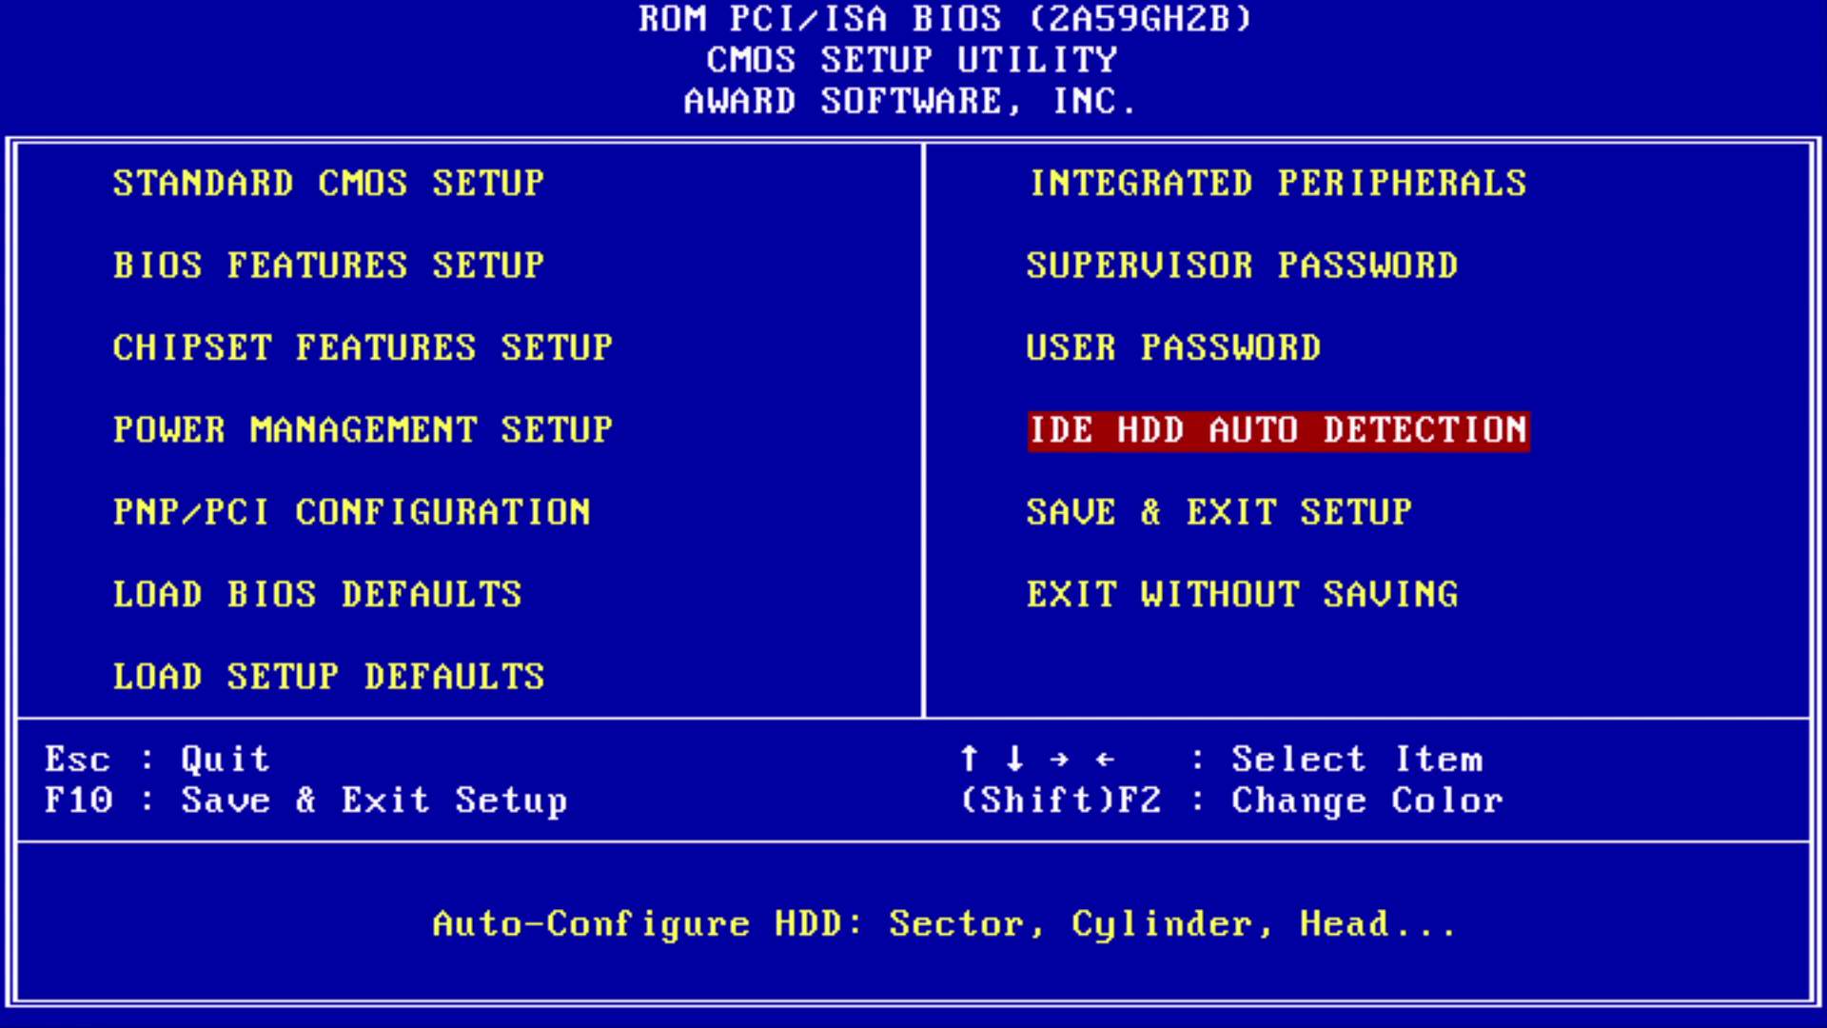
key(Down)
key(Down)
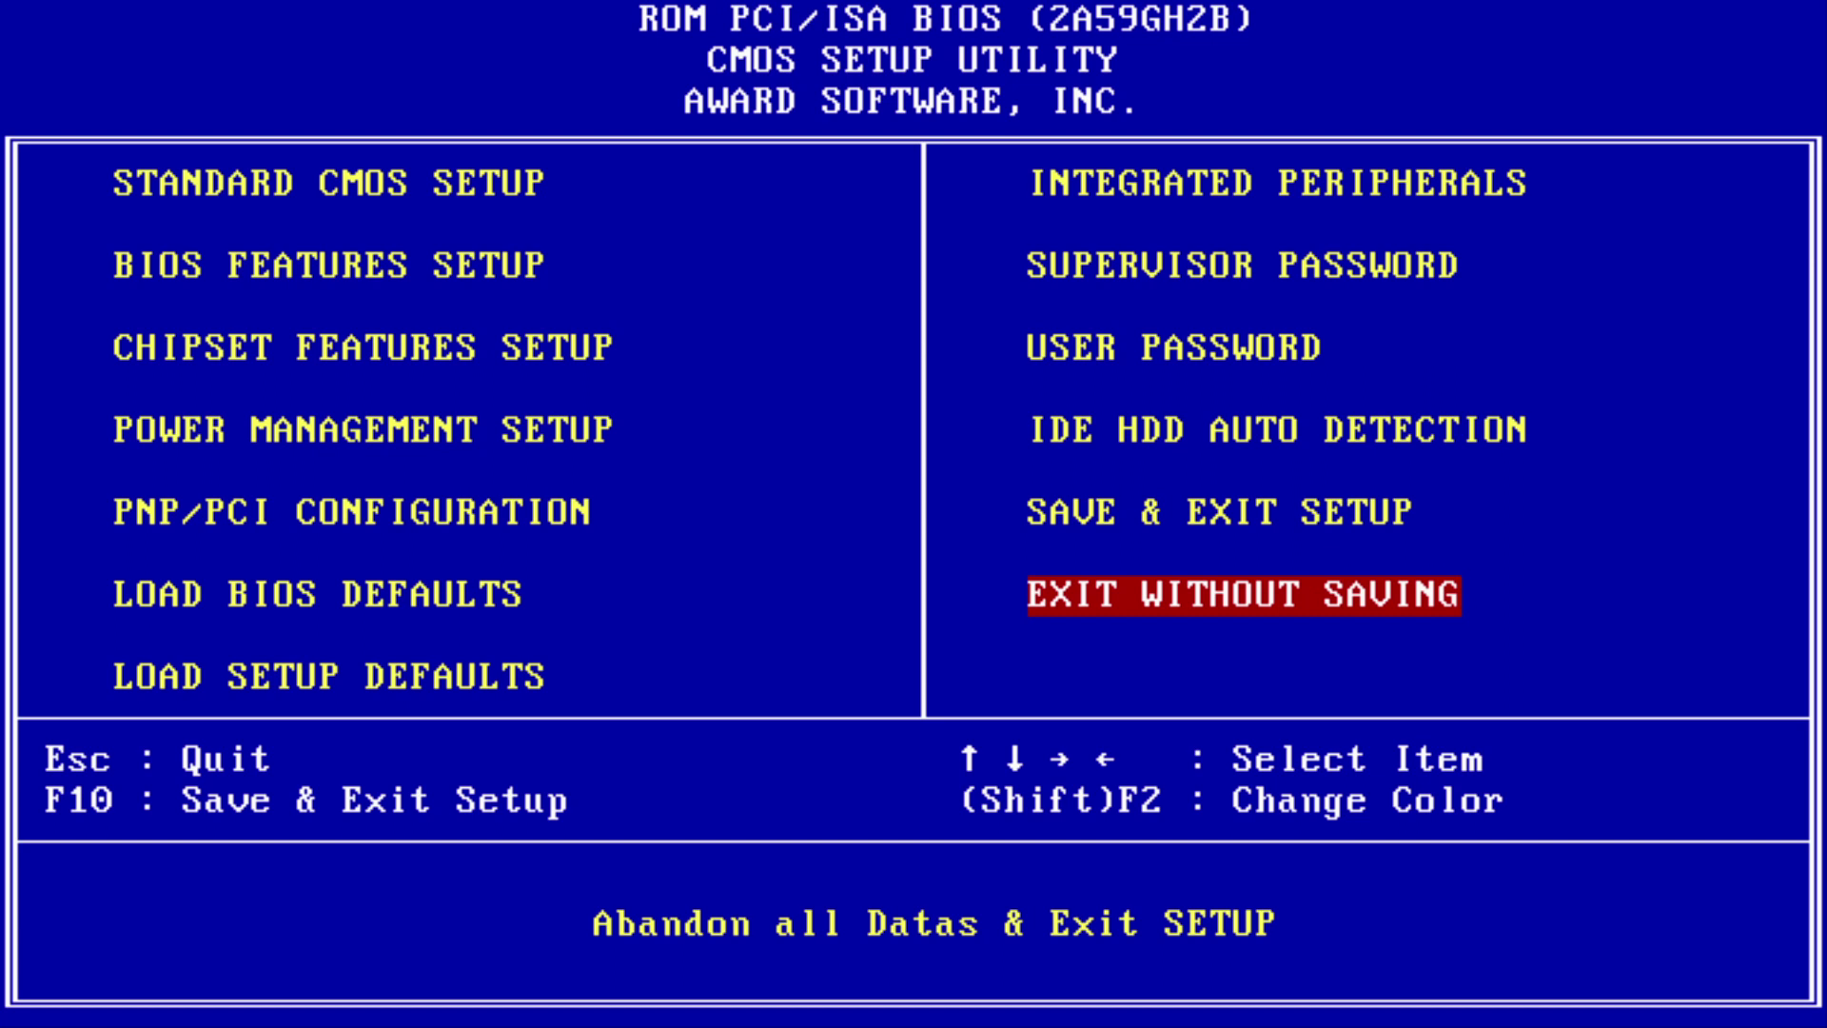
key(Return)
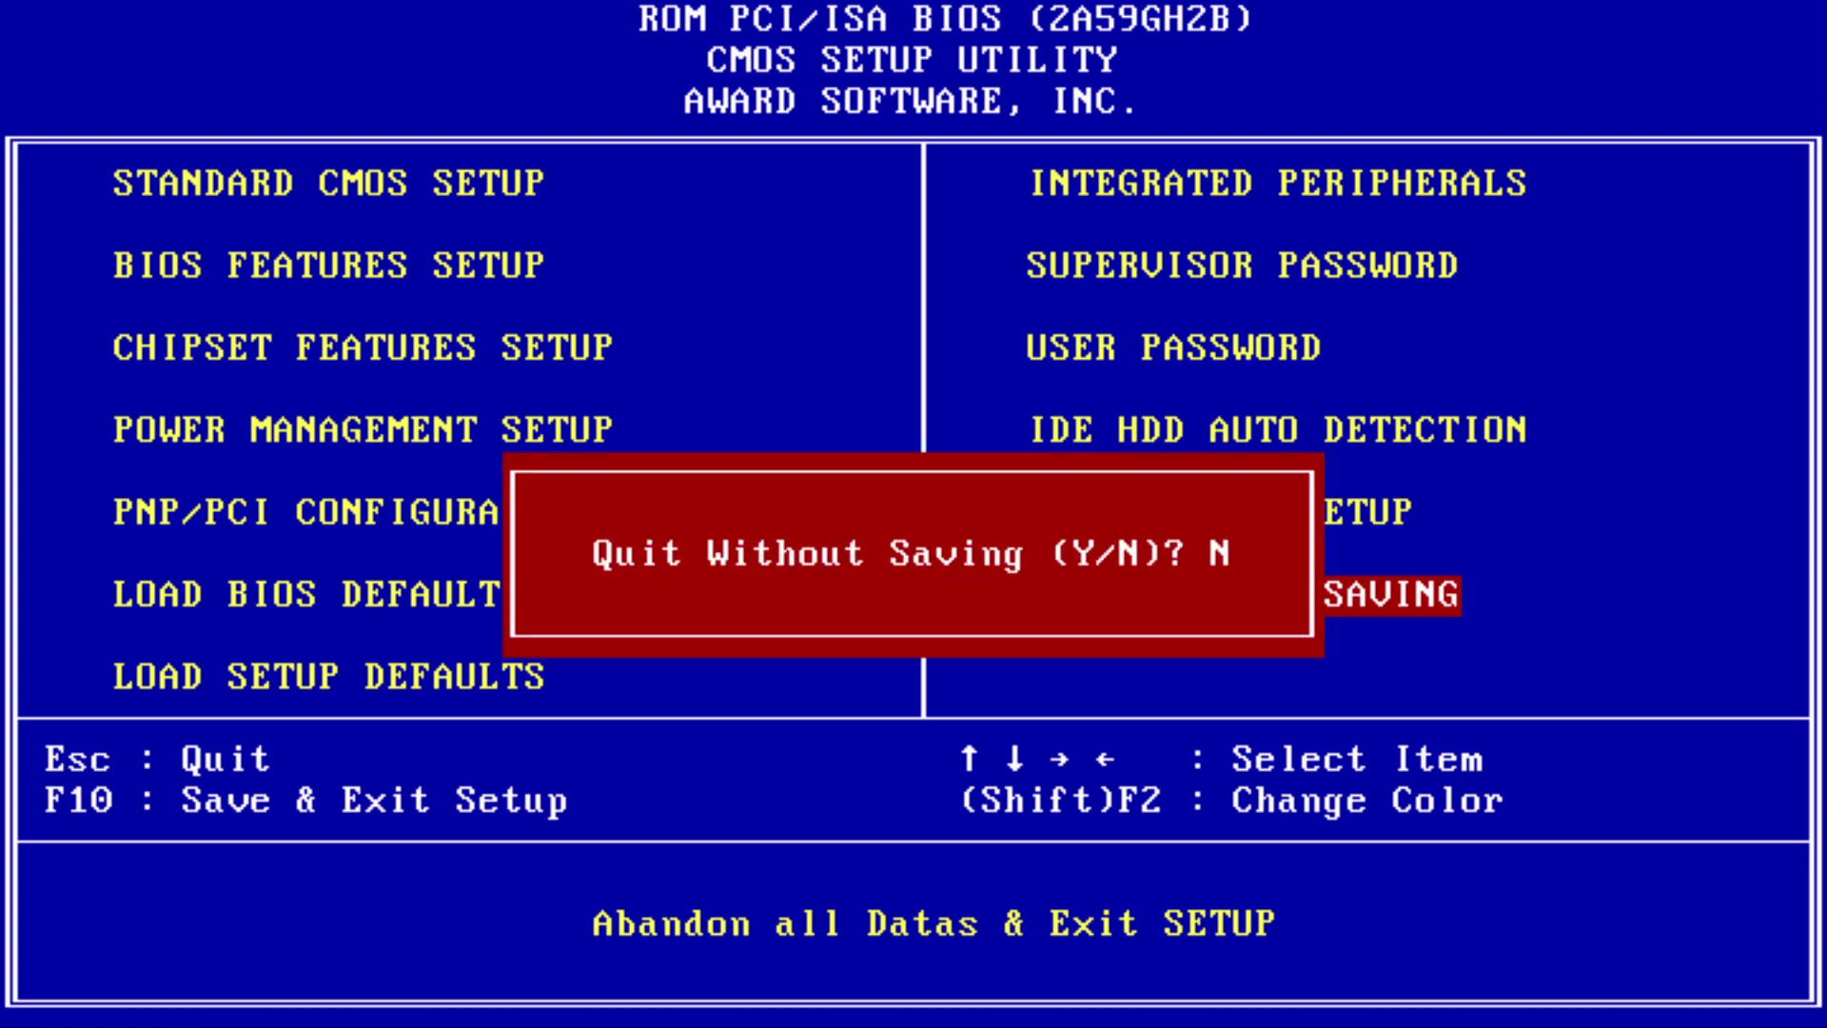
key(y)
key(Return)
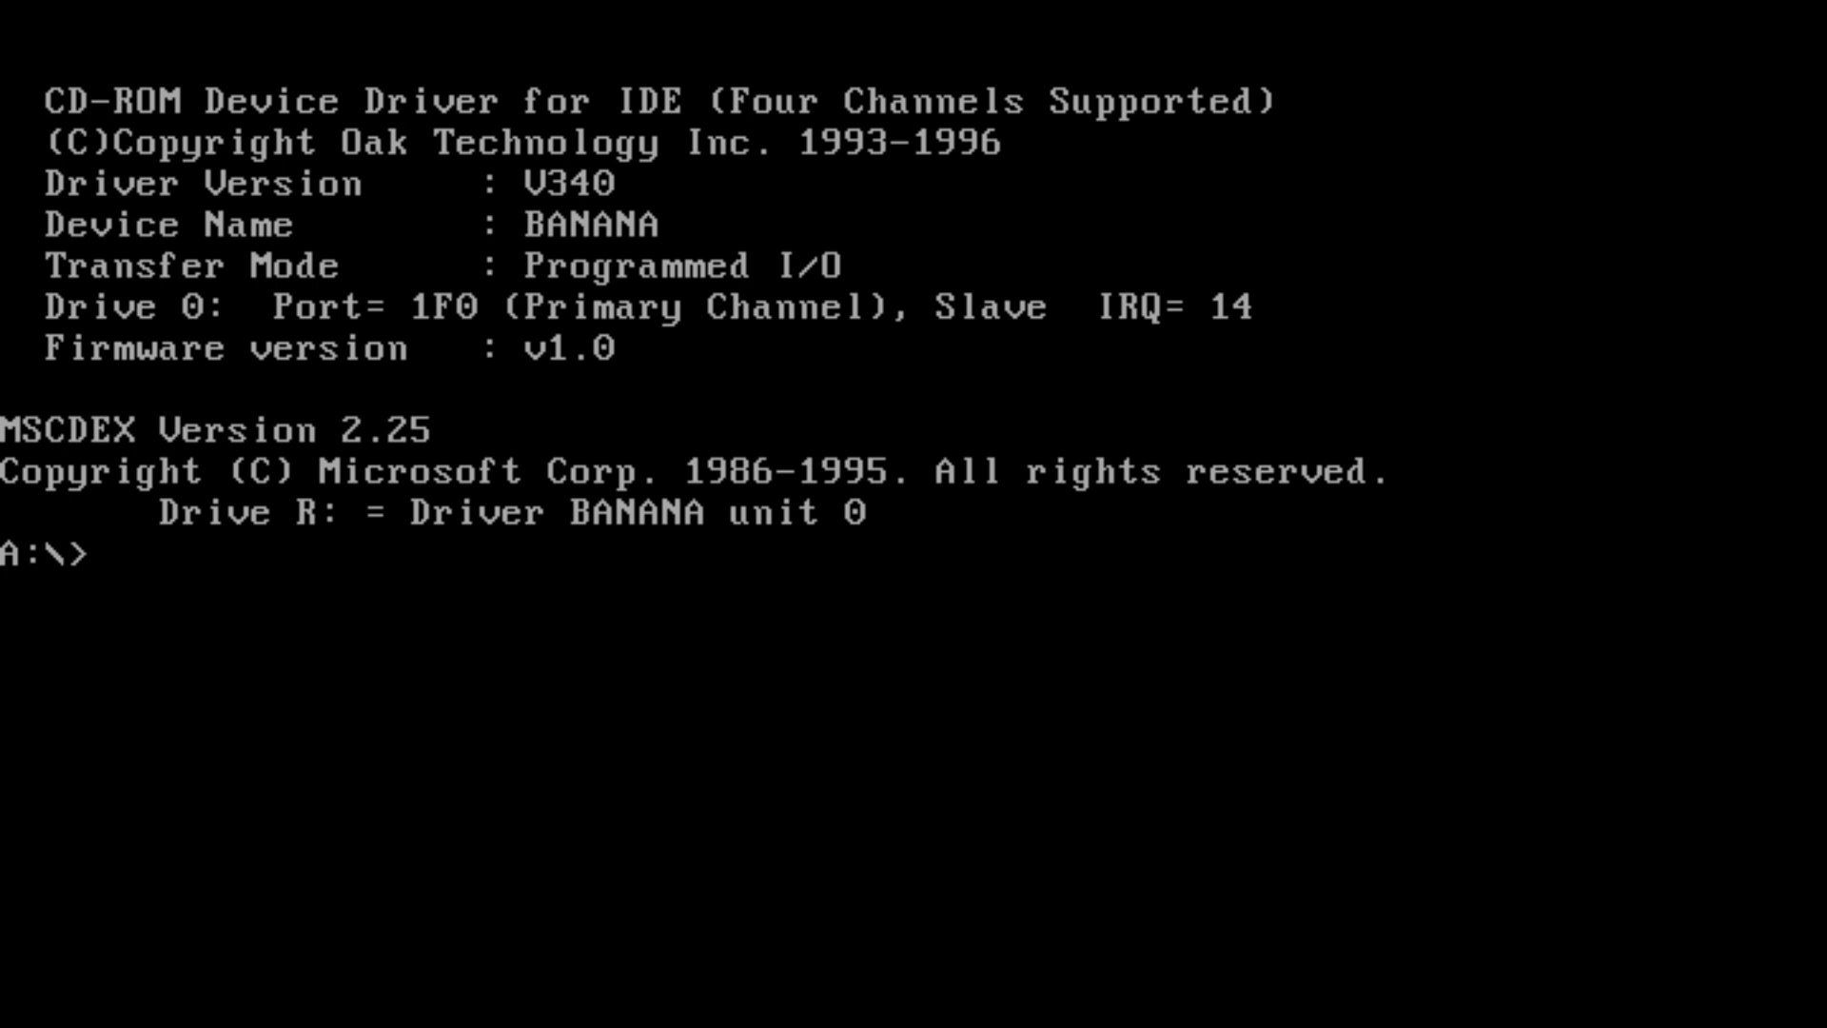
- Run fdisk with large disk support and create one maximum-size active primary DOS partition
text(fdisk)
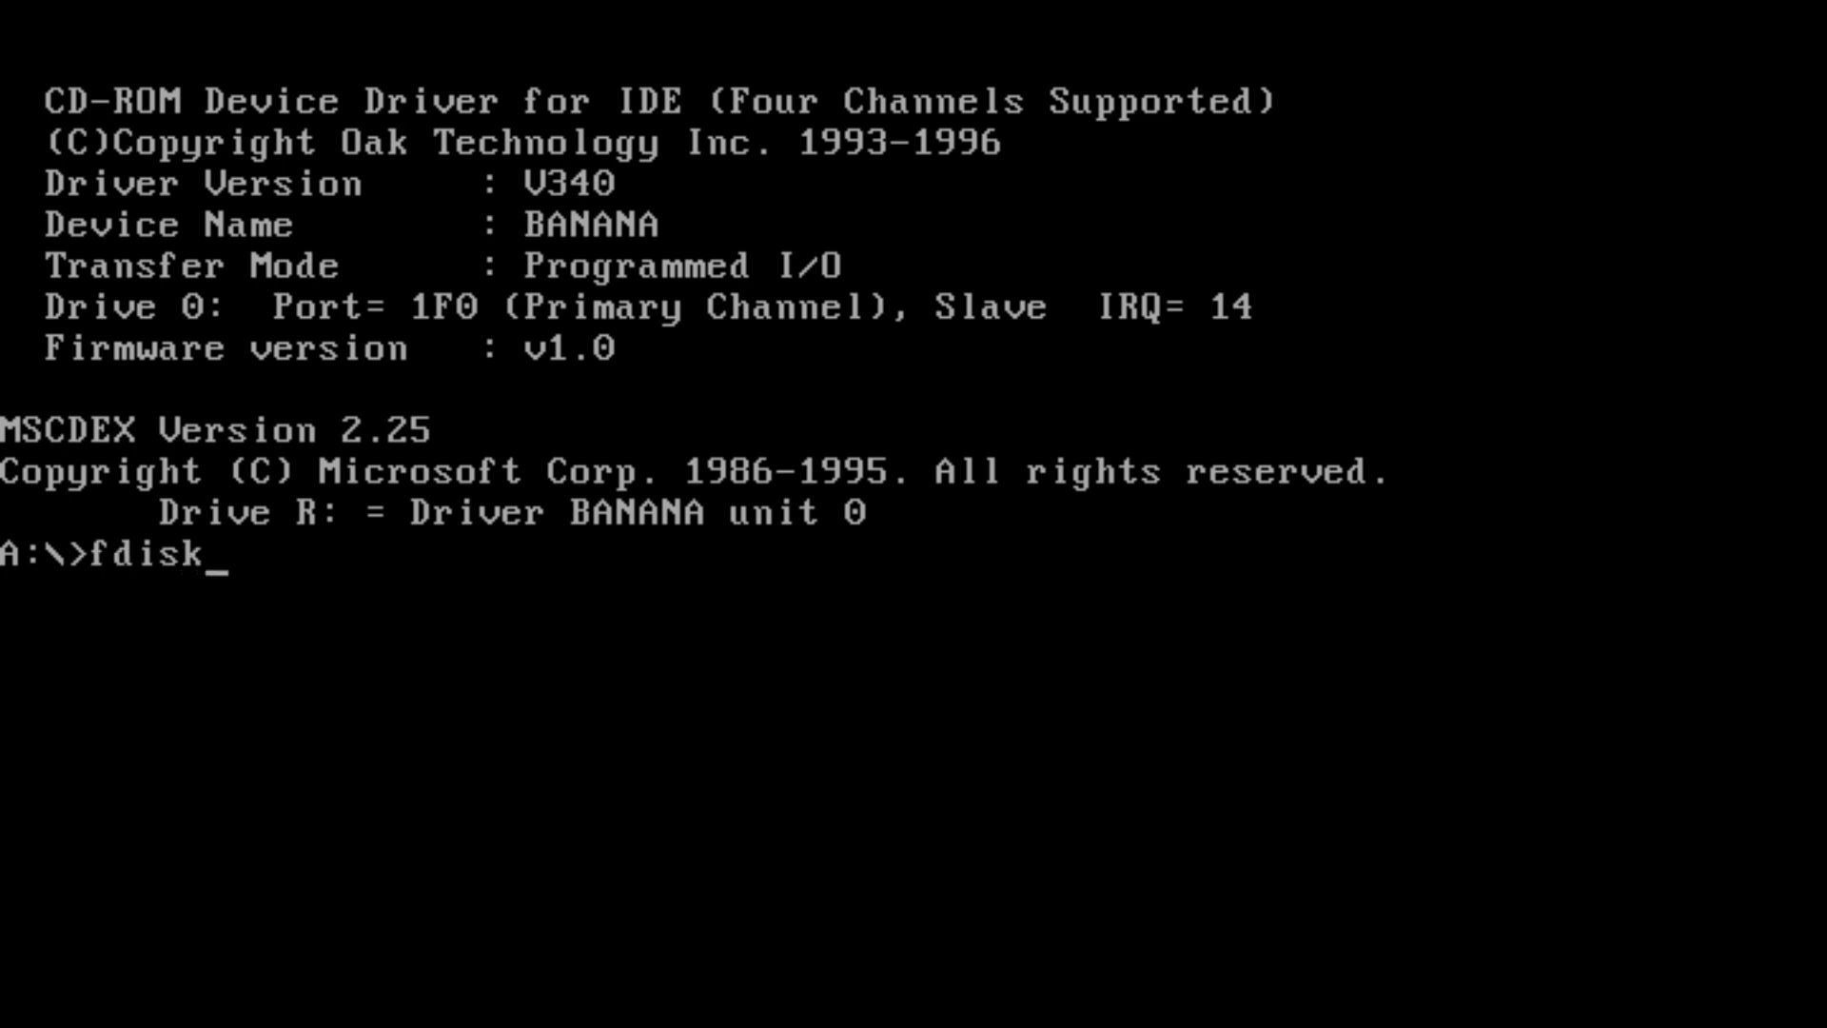
key(Return)
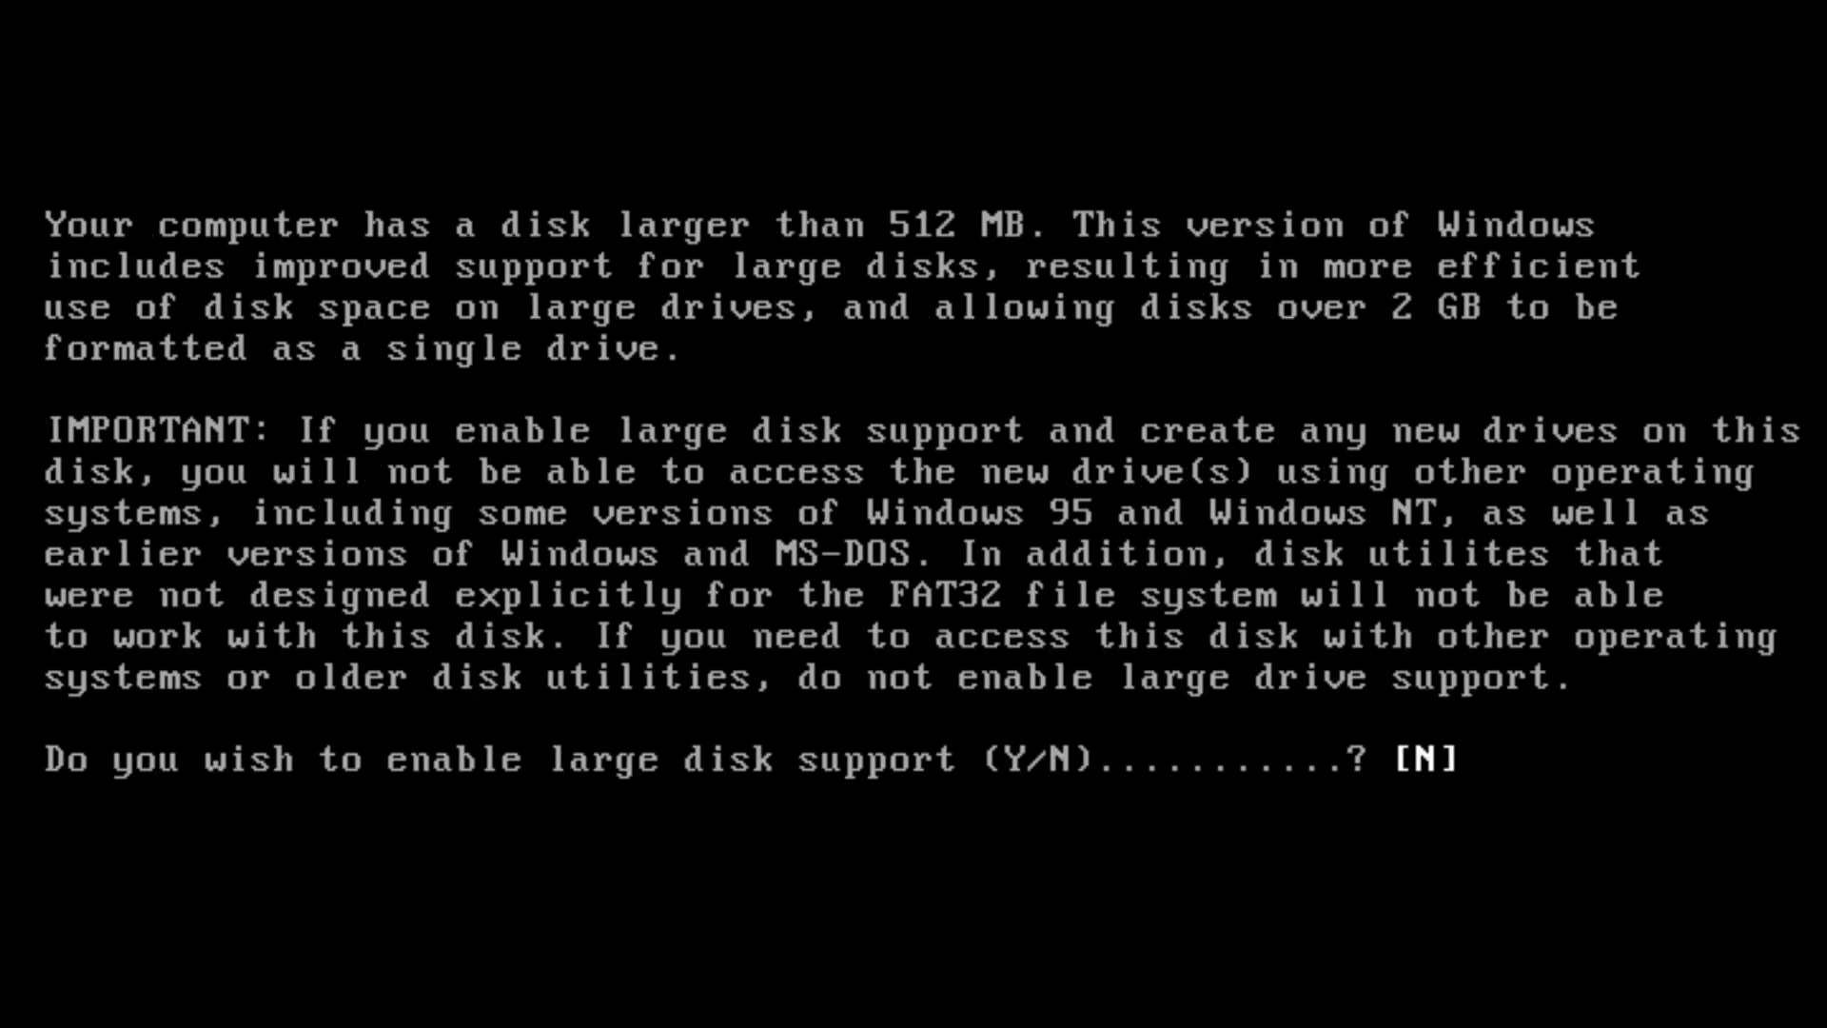
key(y)
key(Return)
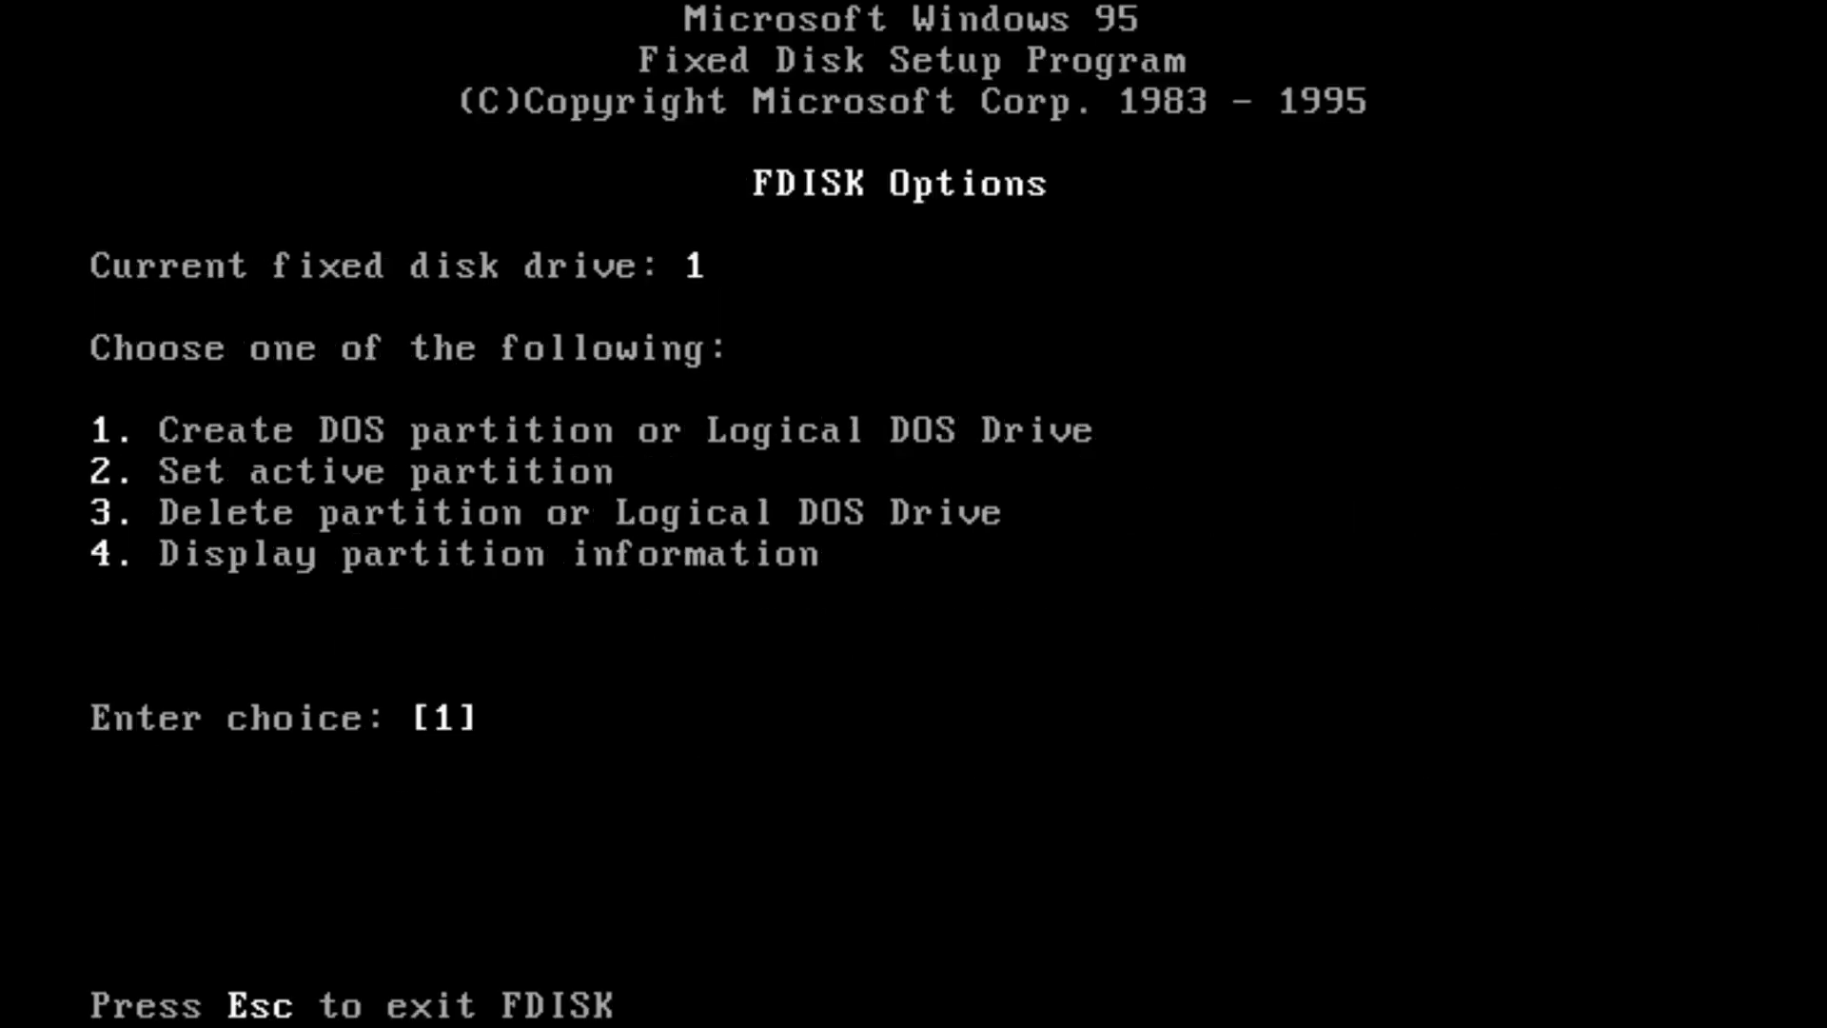
key(Return)
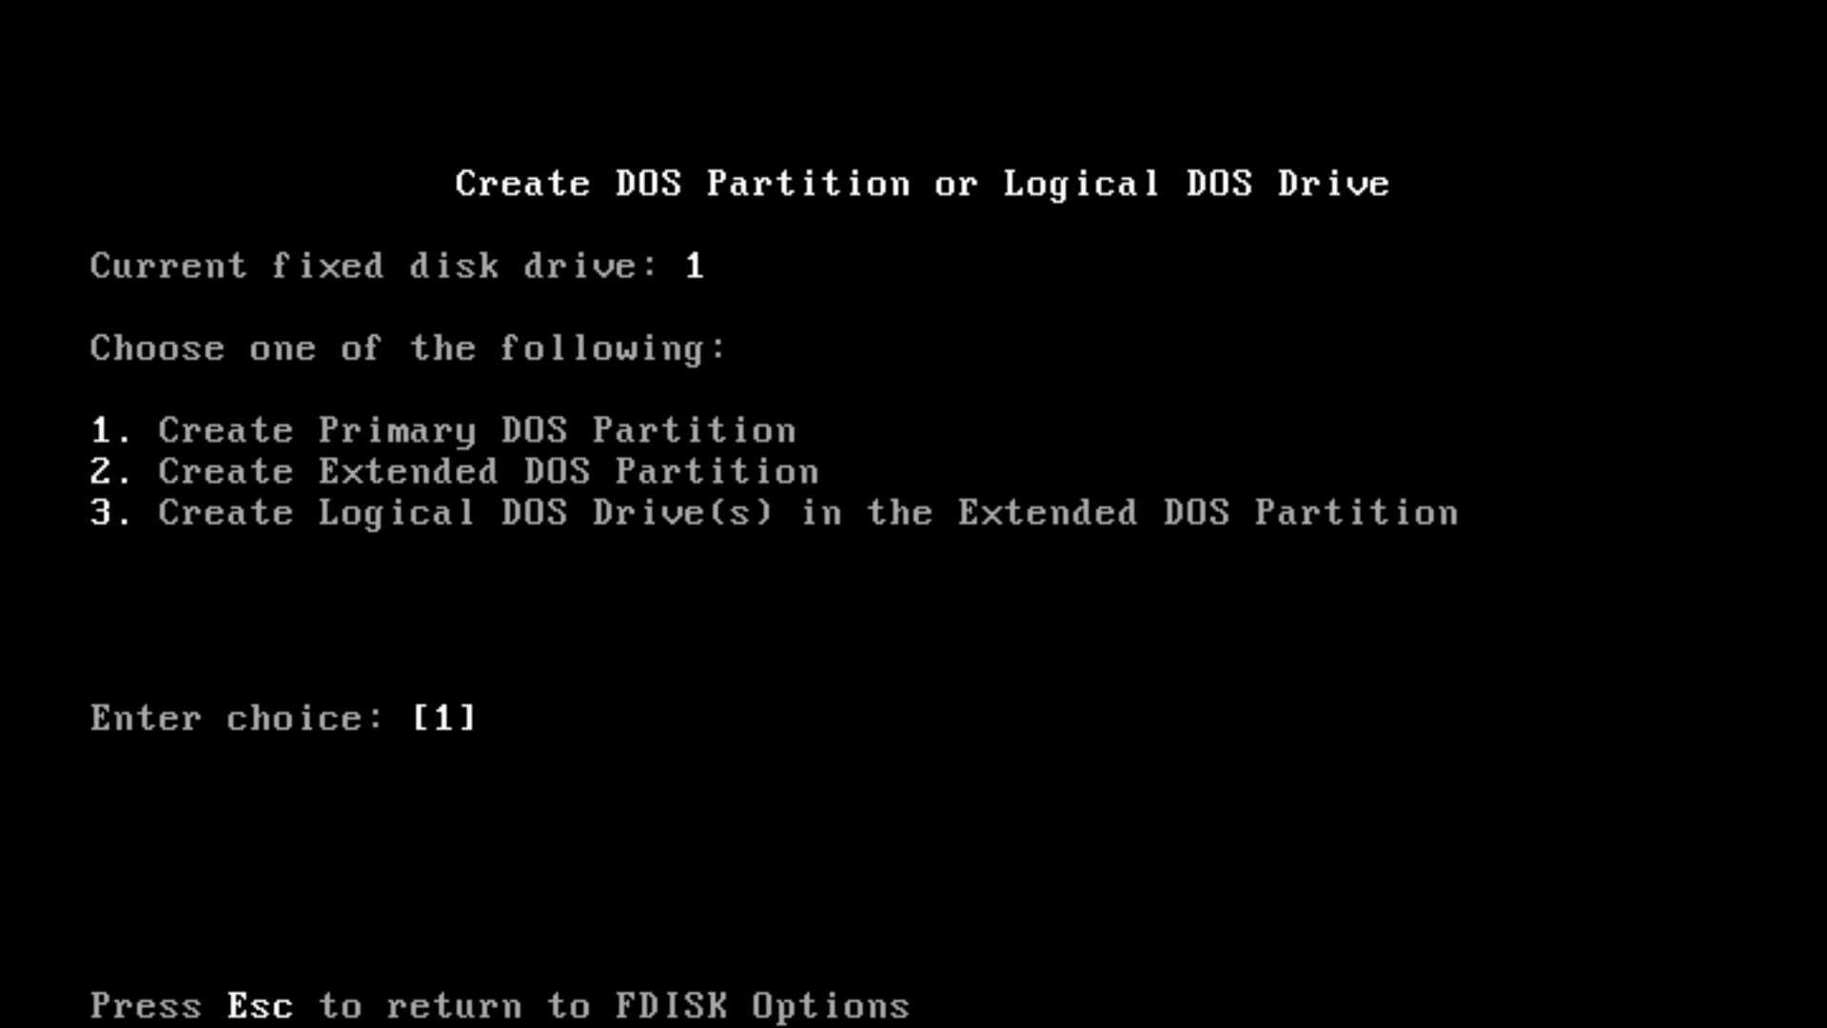
key(Return)
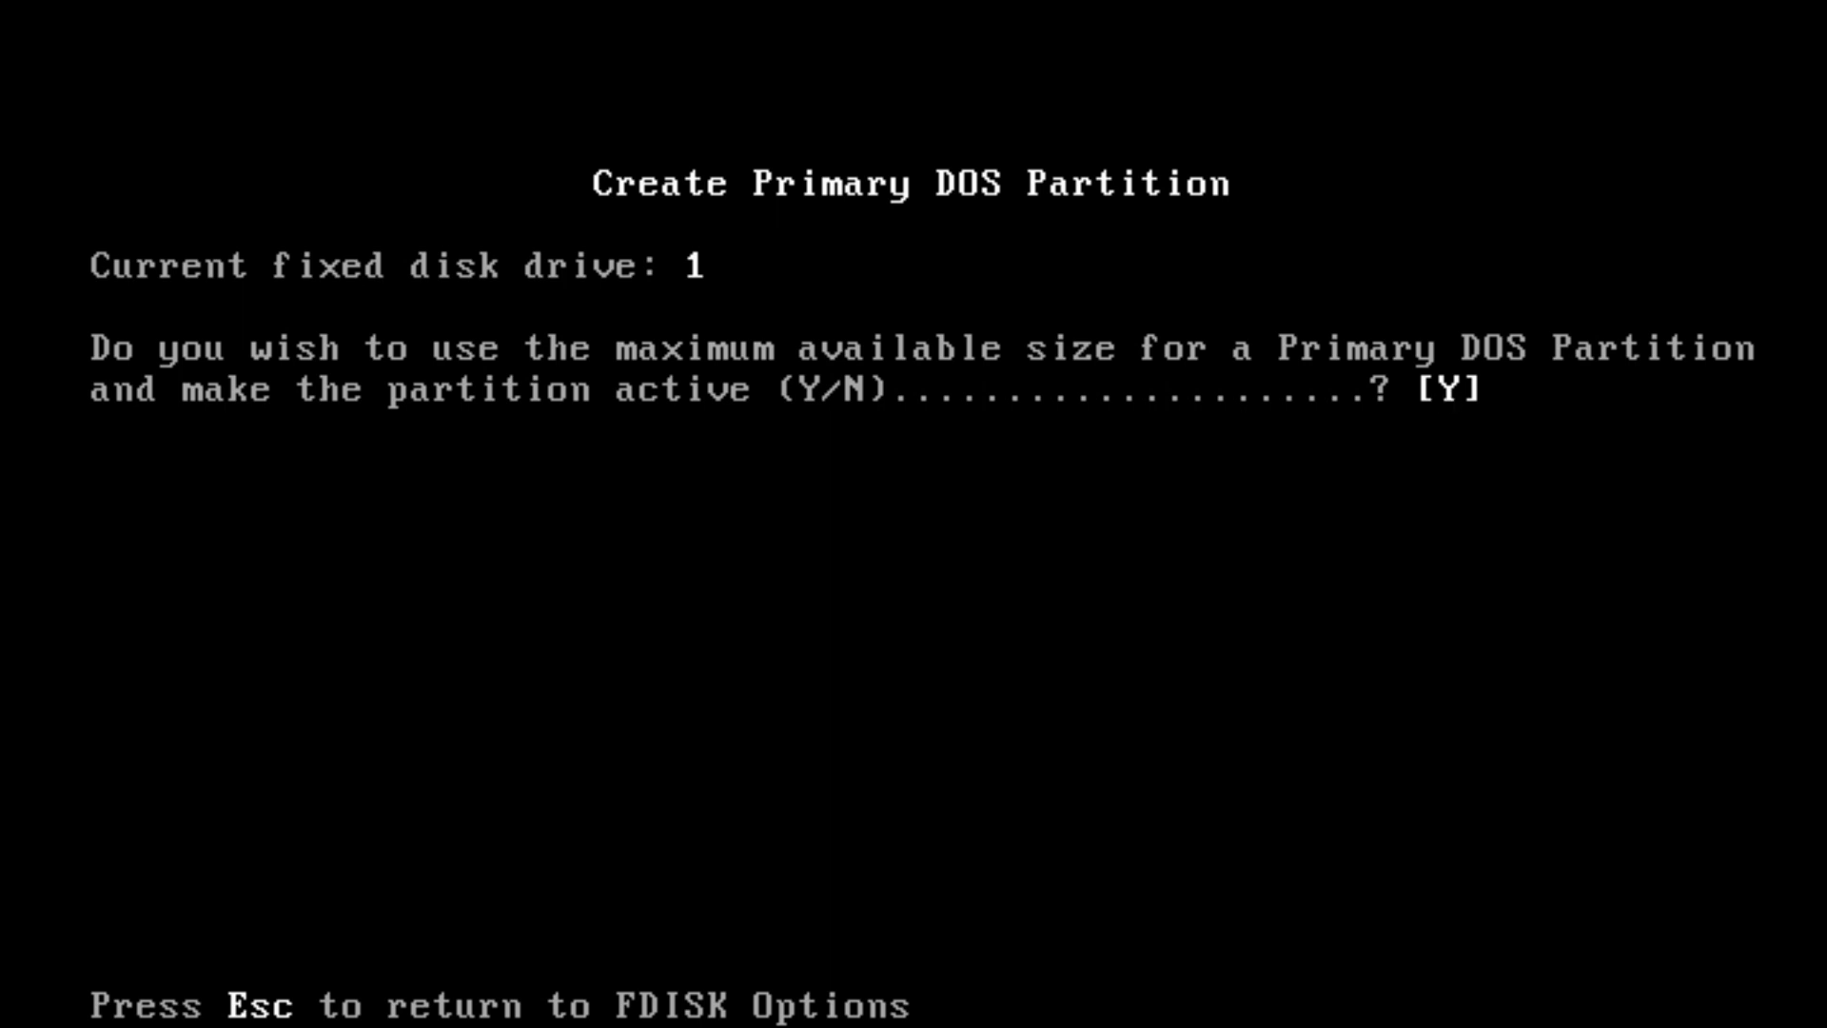
key(Return)
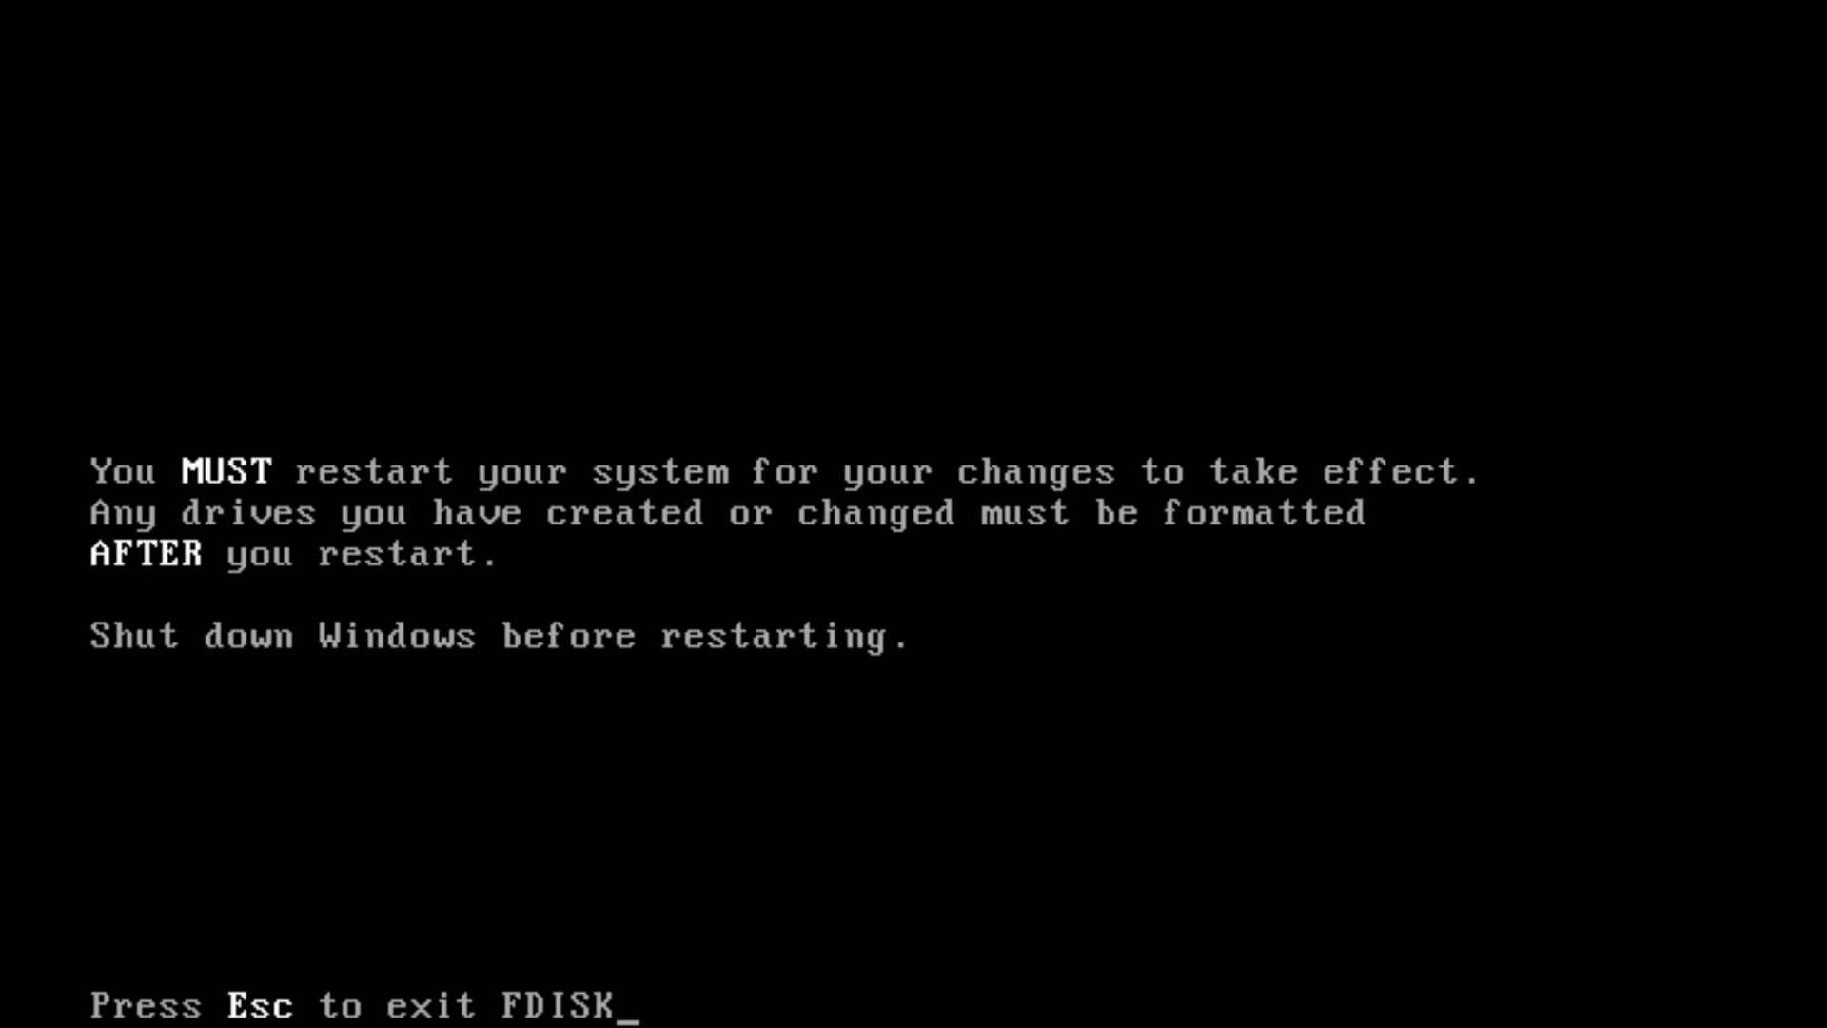
key(Escape)
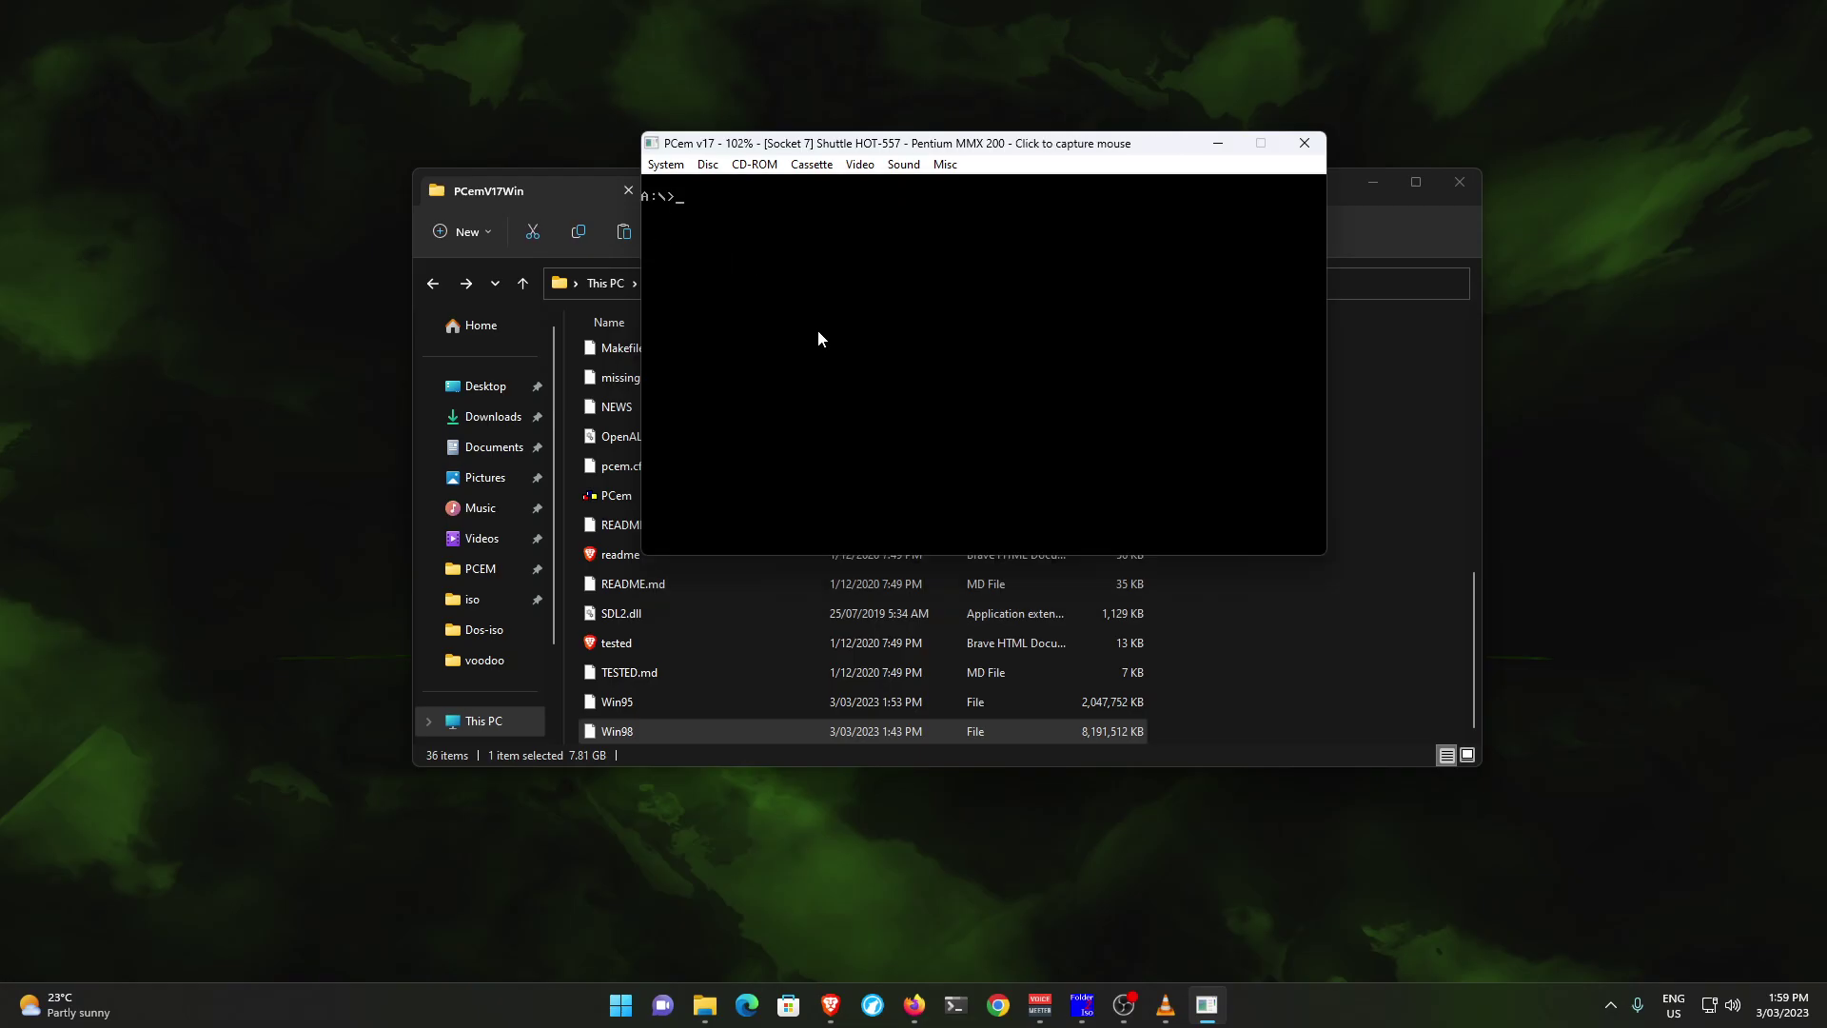
- Release input capture, soft-reboot the emulated machine via Ctrl+Alt+Del, then recapture input
key(F8+F12)
click(665, 163)
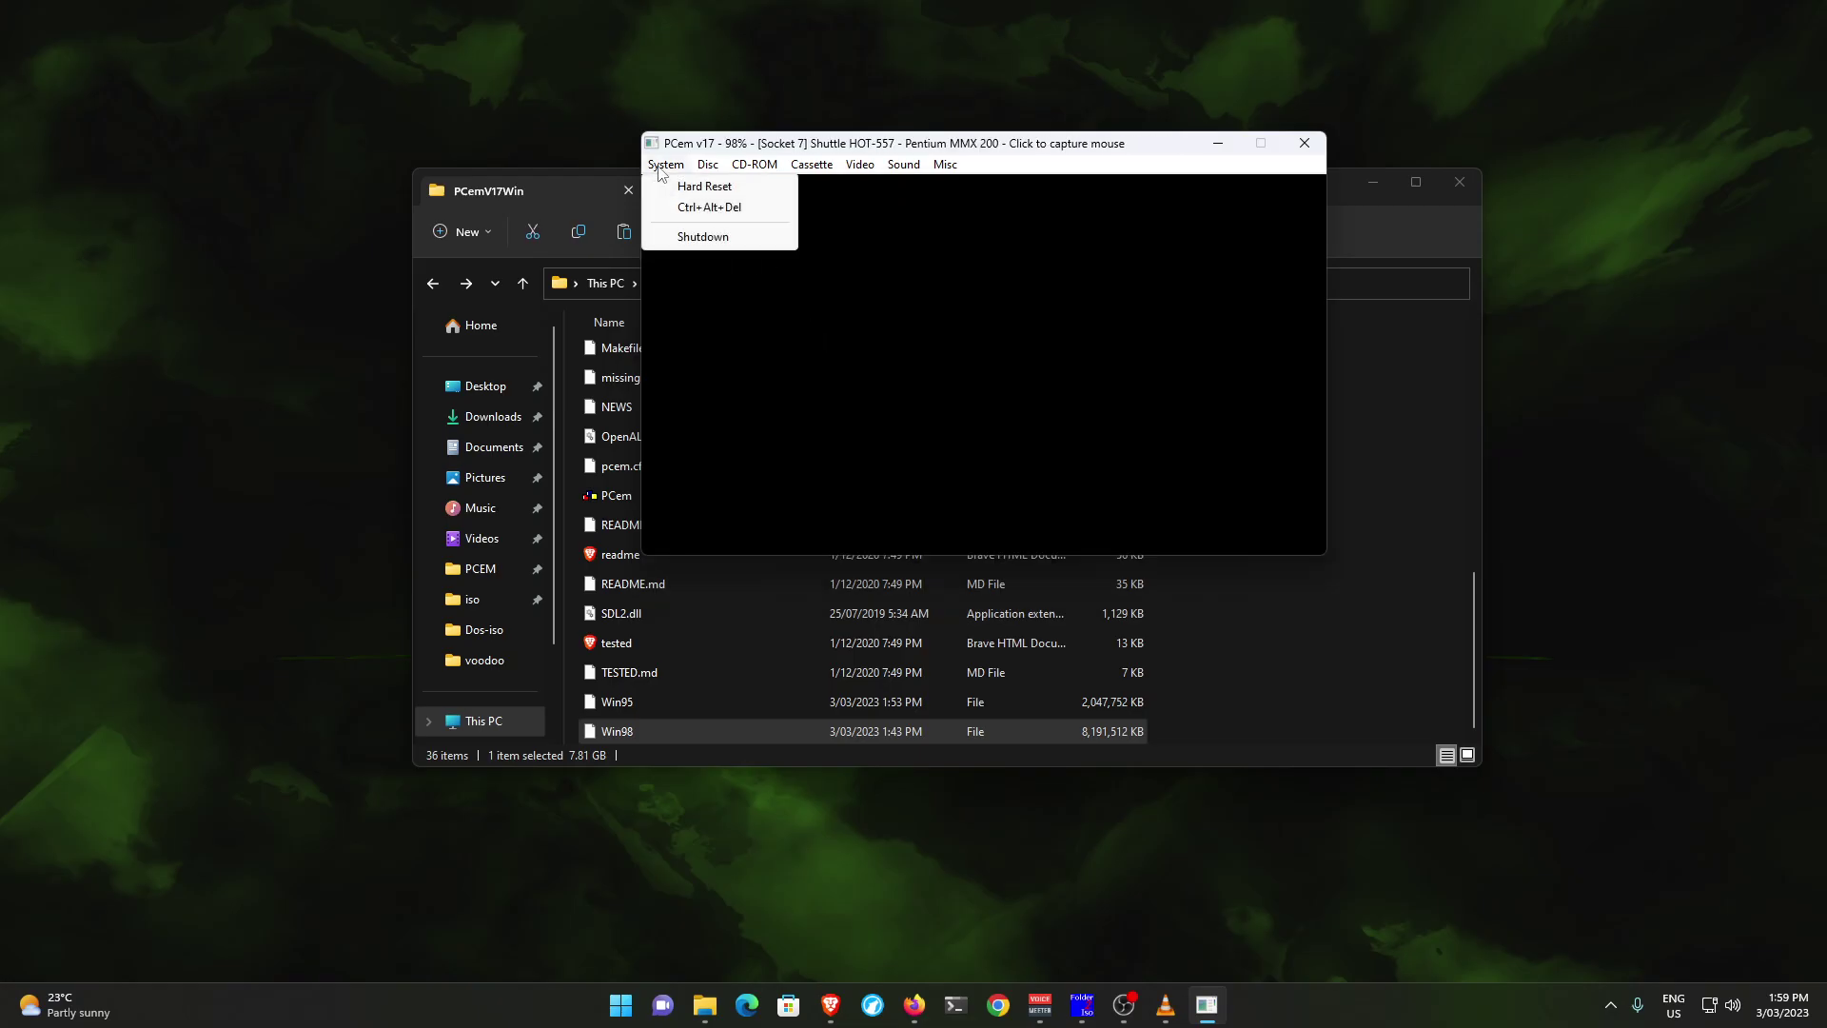
click(721, 207)
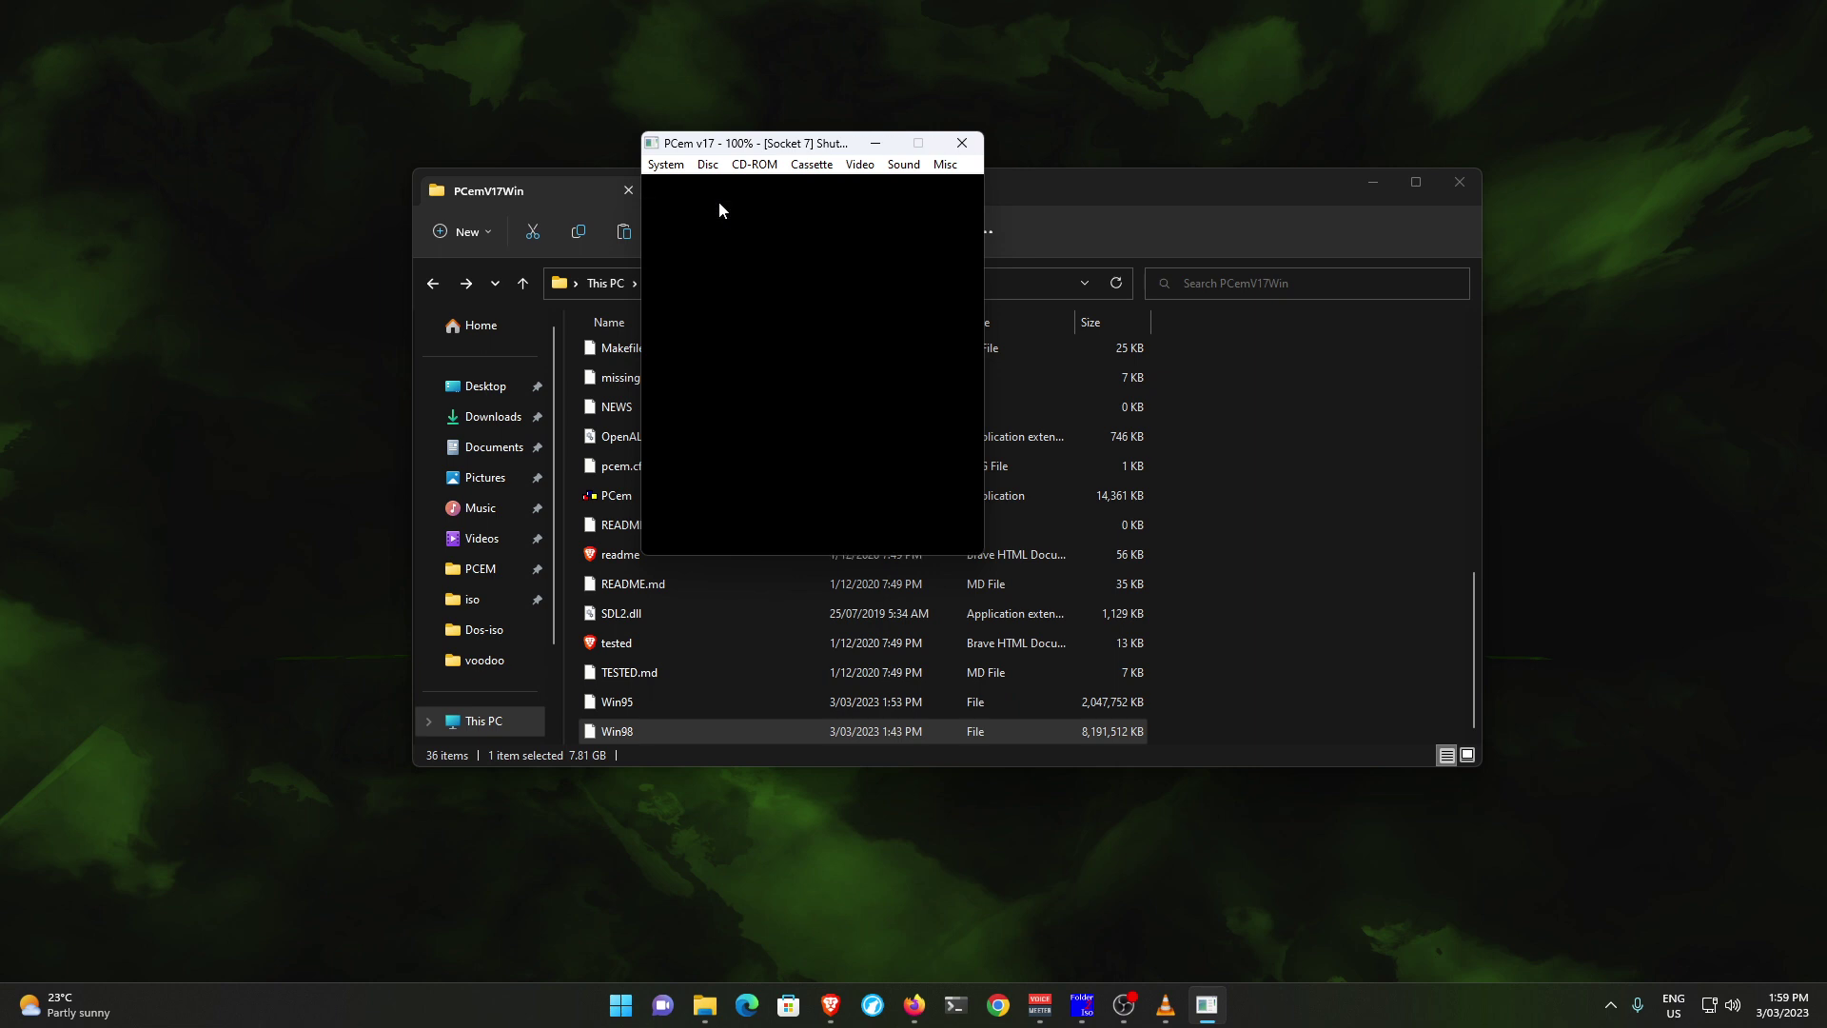
click(878, 323)
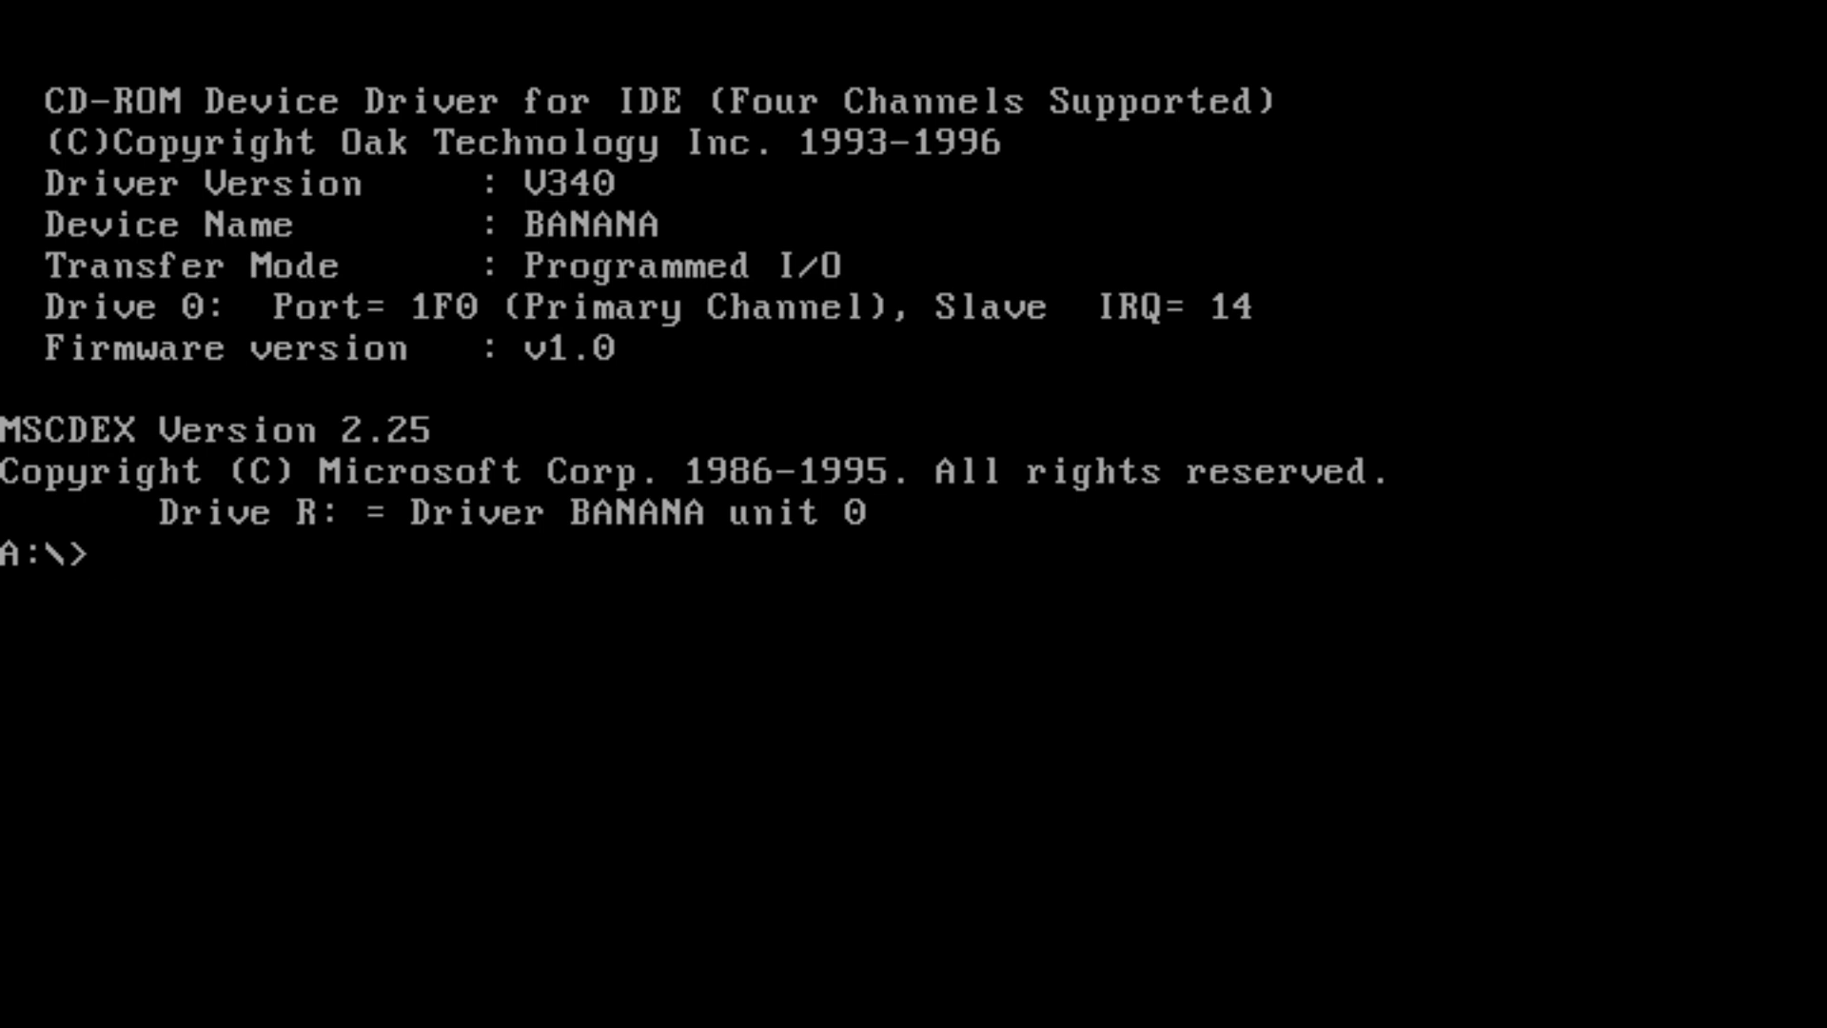
- Try listing drive C, abort the unreadable-drive error, and return to drive A
text(c:)
key(Return)
text(dir)
key(Return)
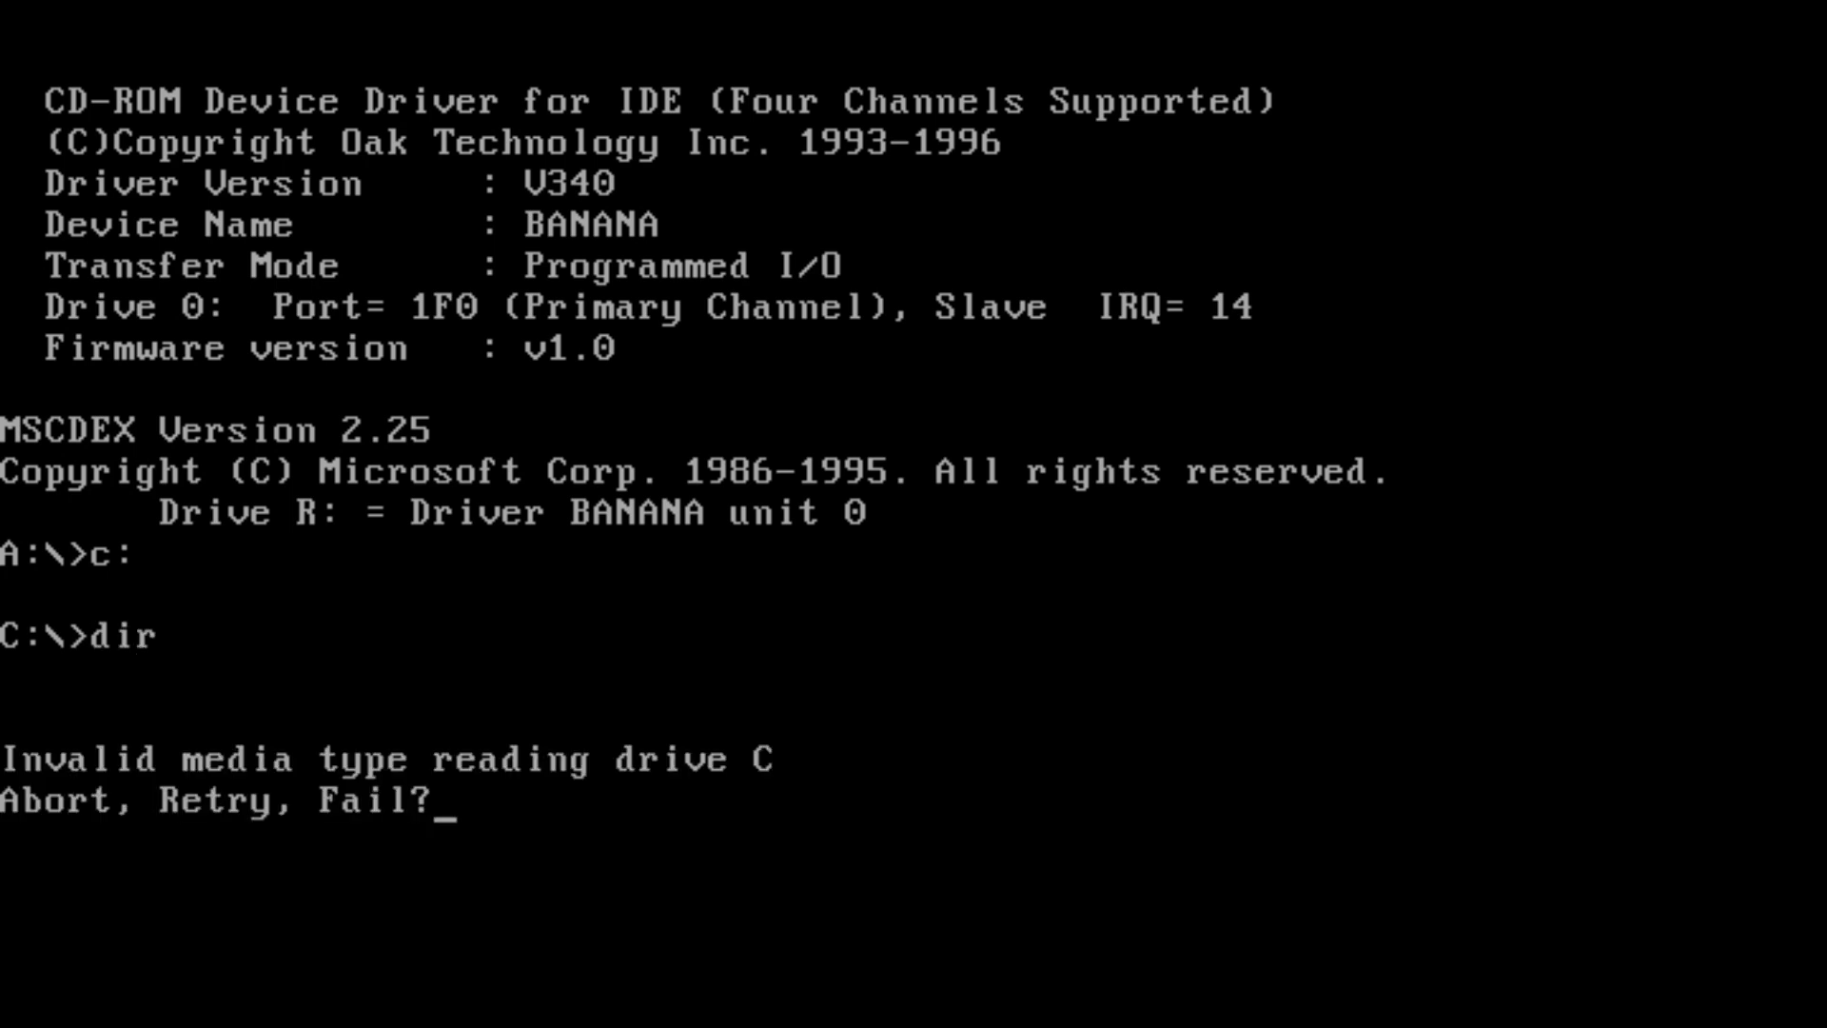
text(a)
text(a:)
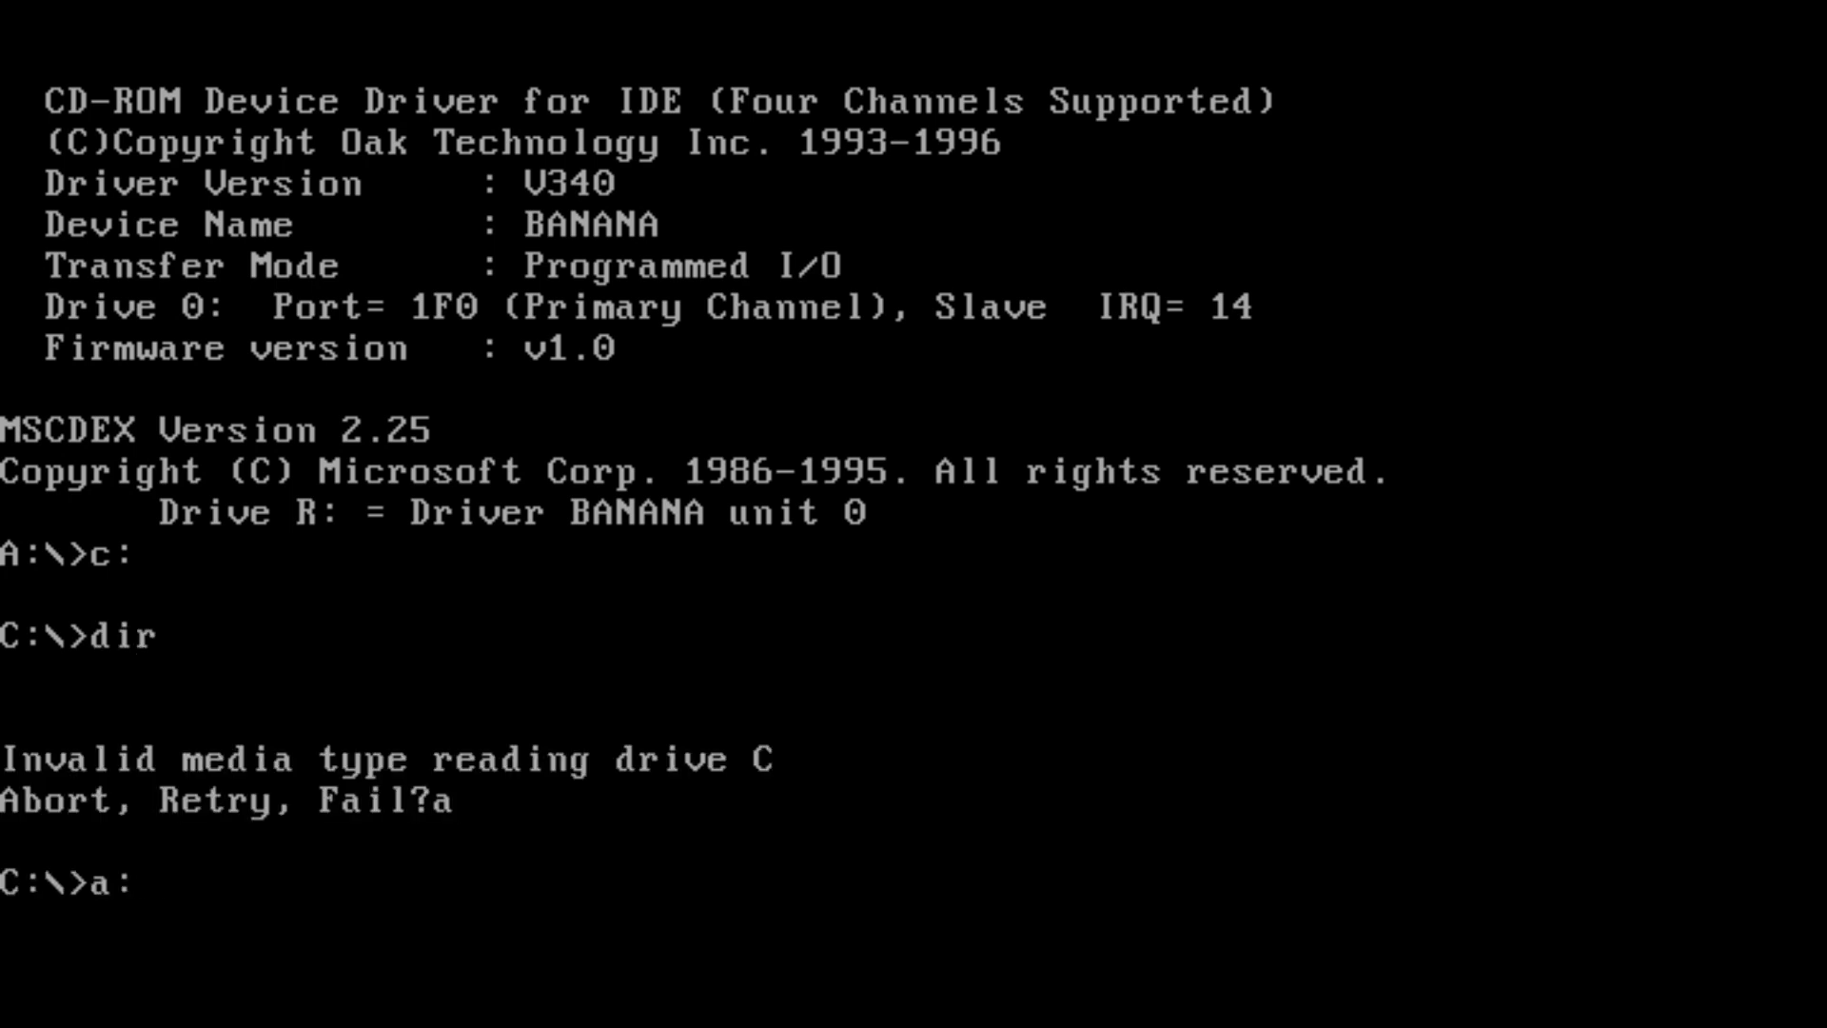
key(Return)
- Format drive C with volume label Winblows95, then switch to CD-ROM drive R:
text(format)
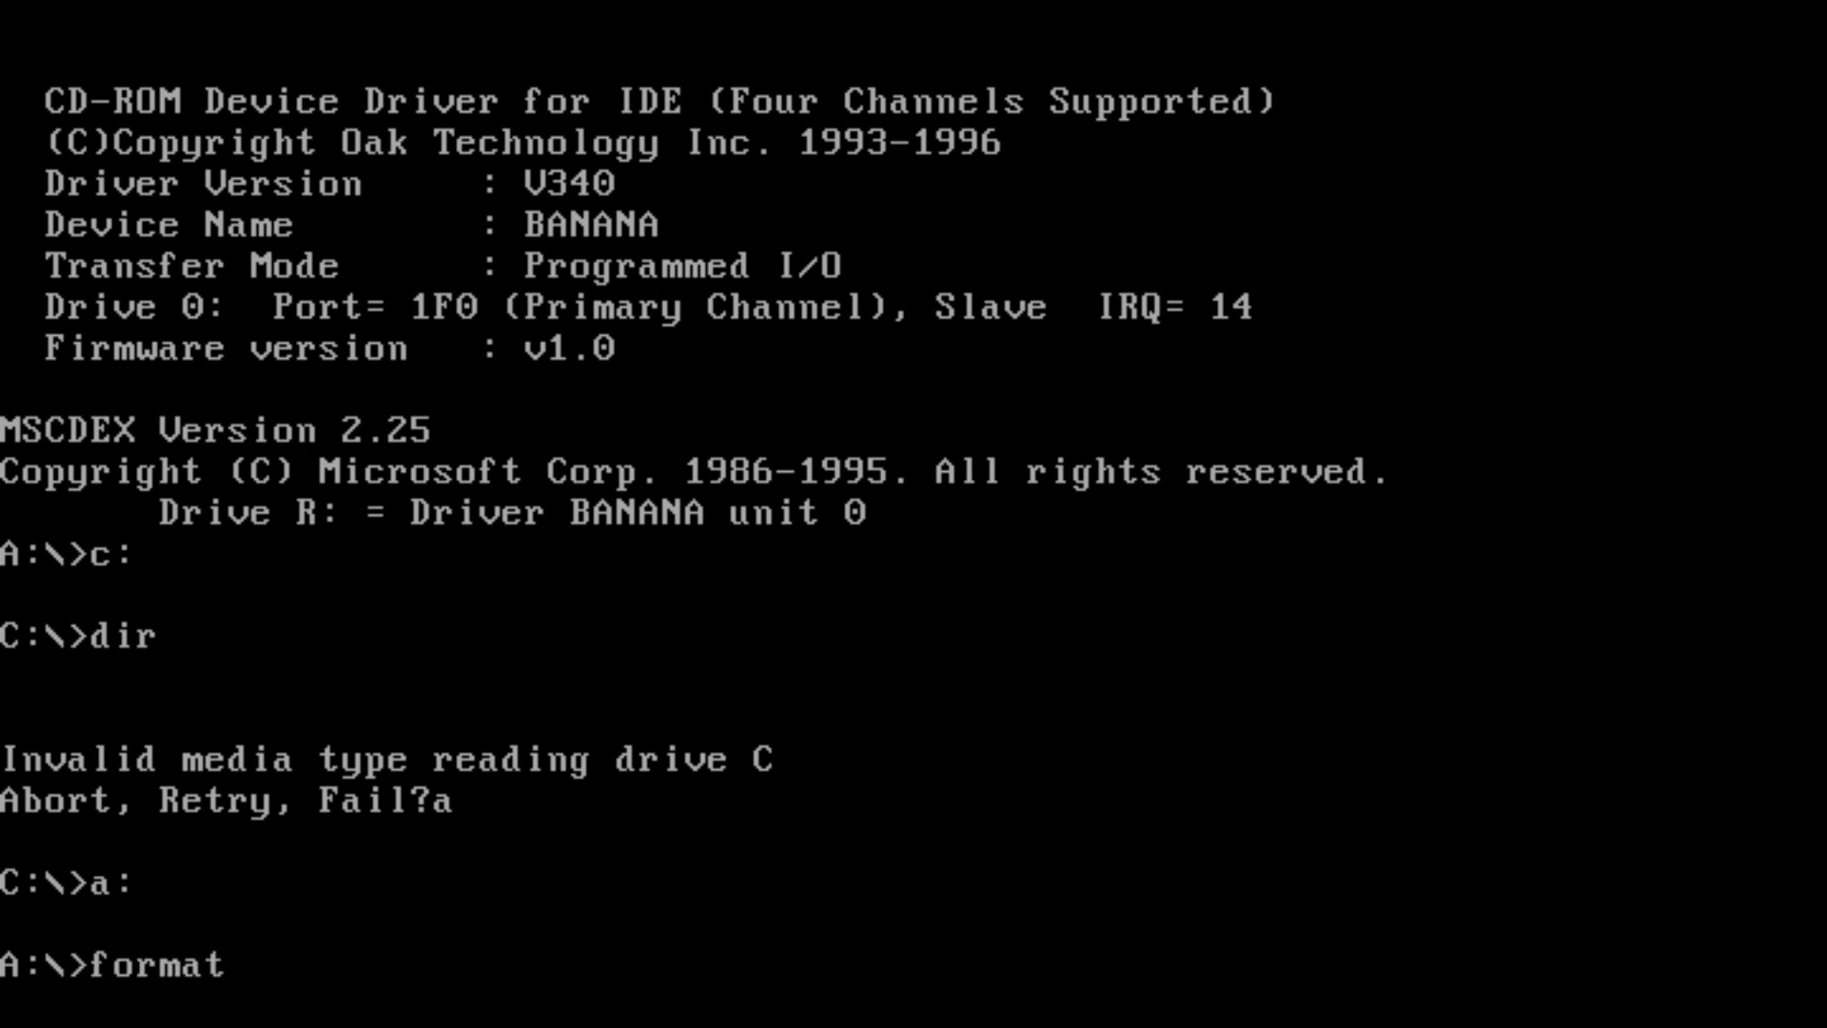
text( c:)
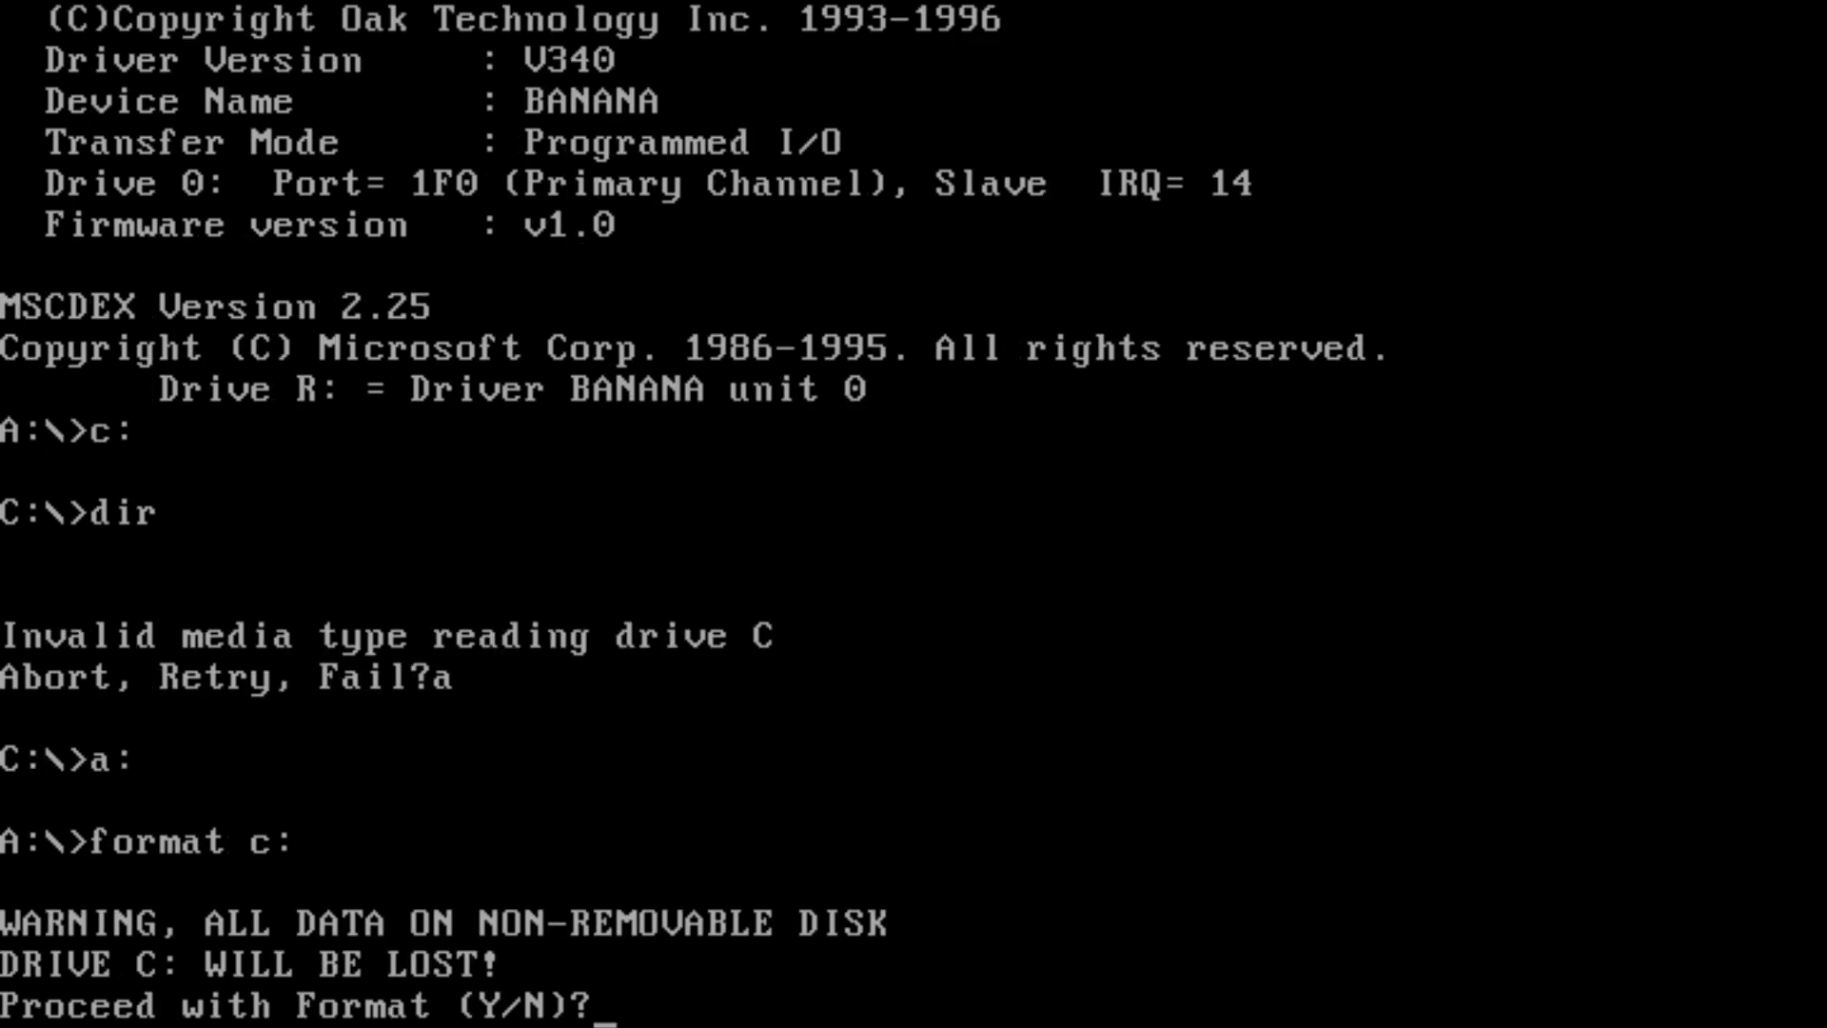
text(y)
key(Return)
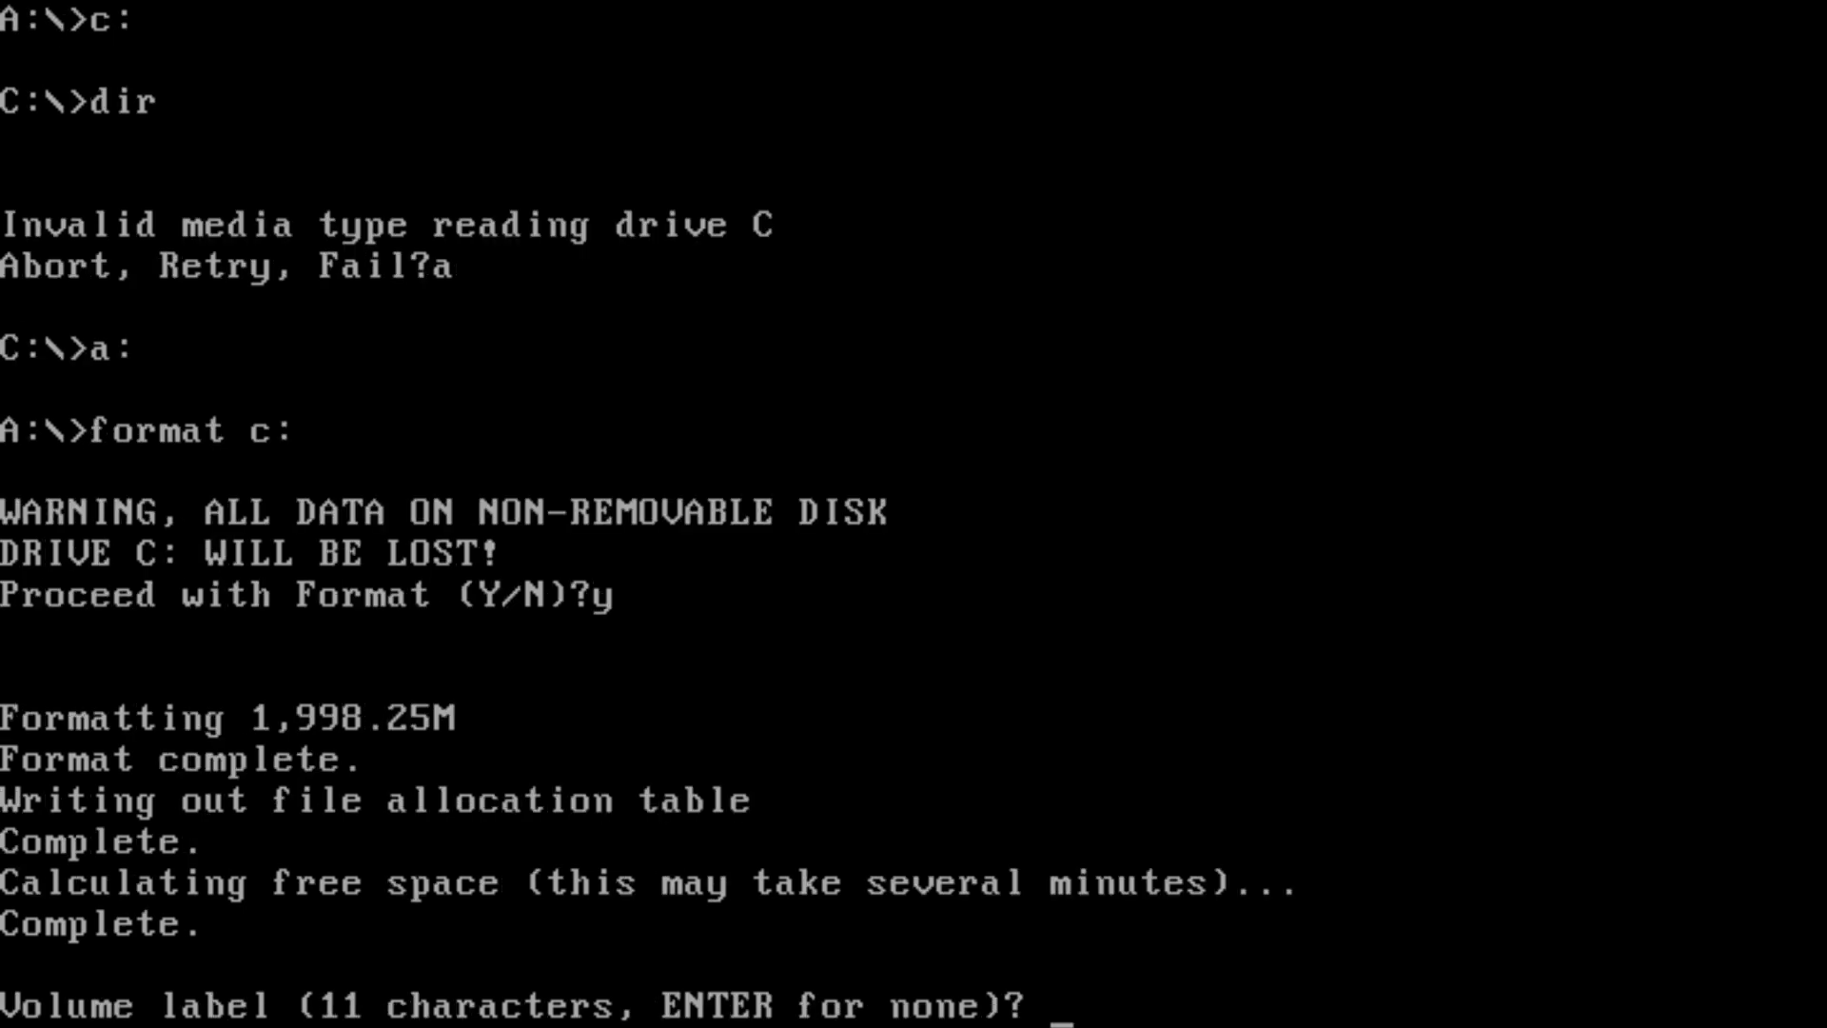
text(Winblows)
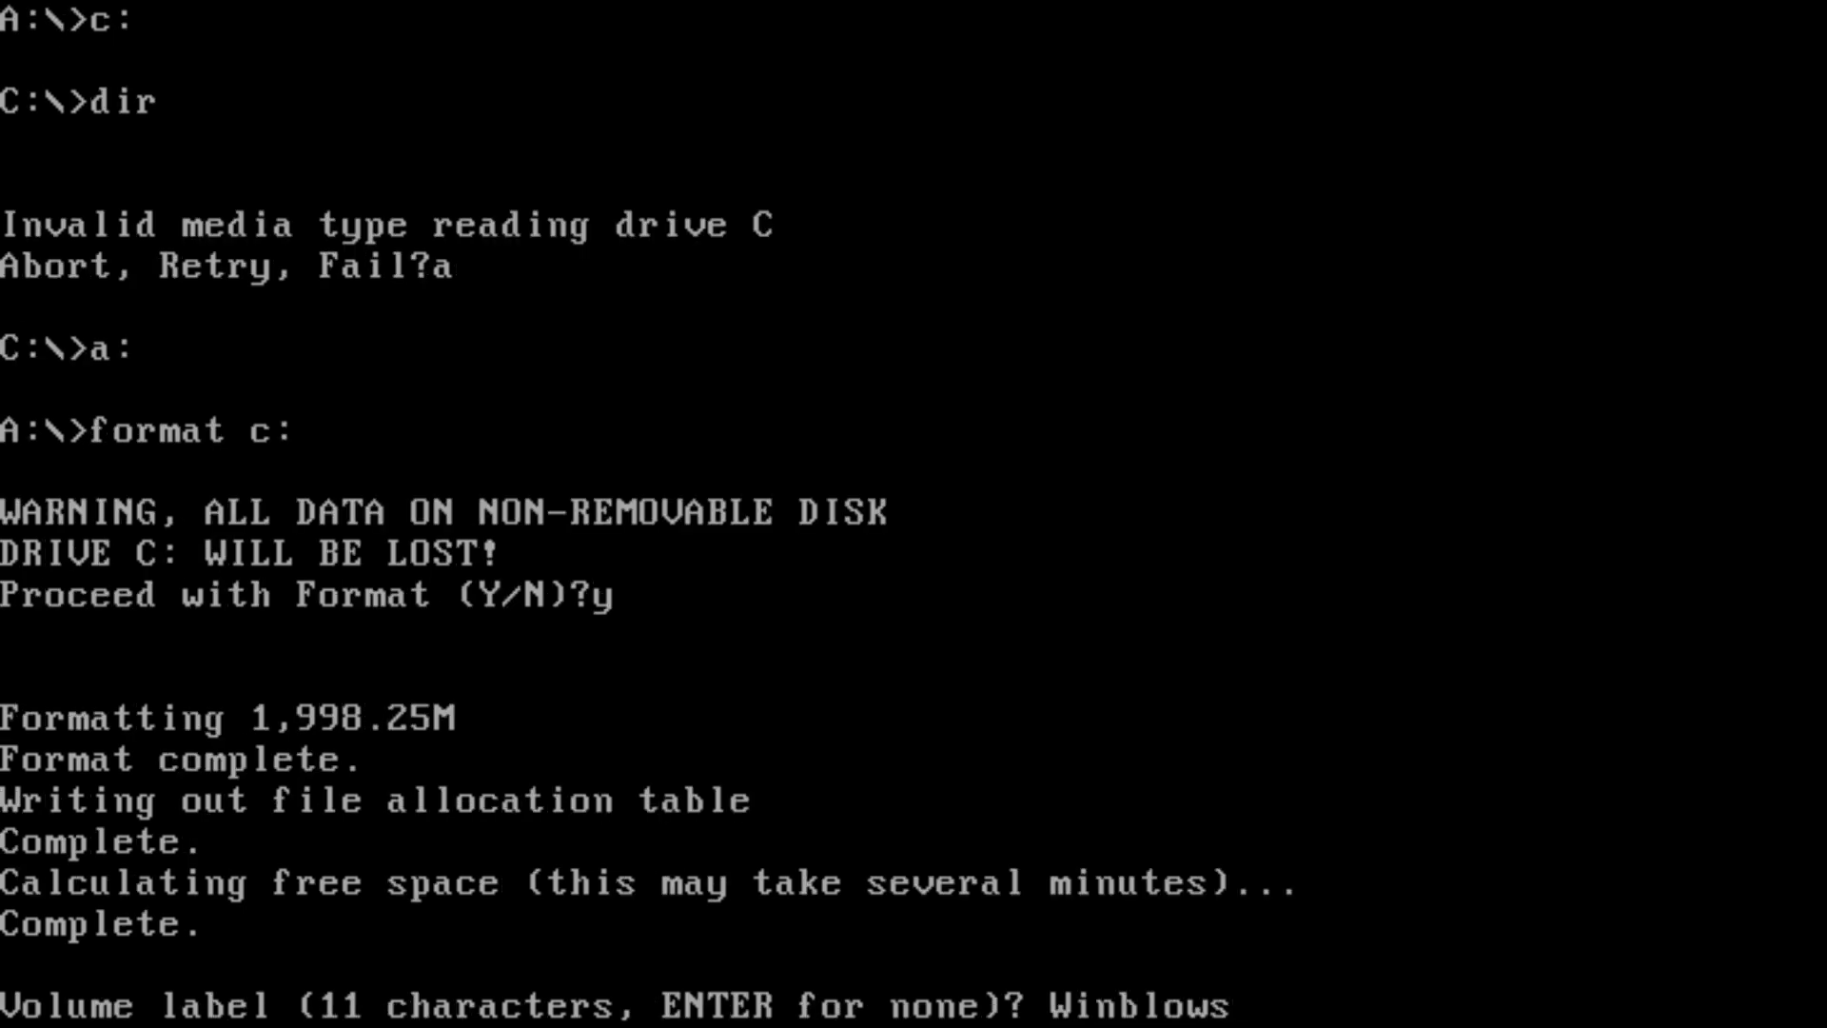
text(95)
key(Return)
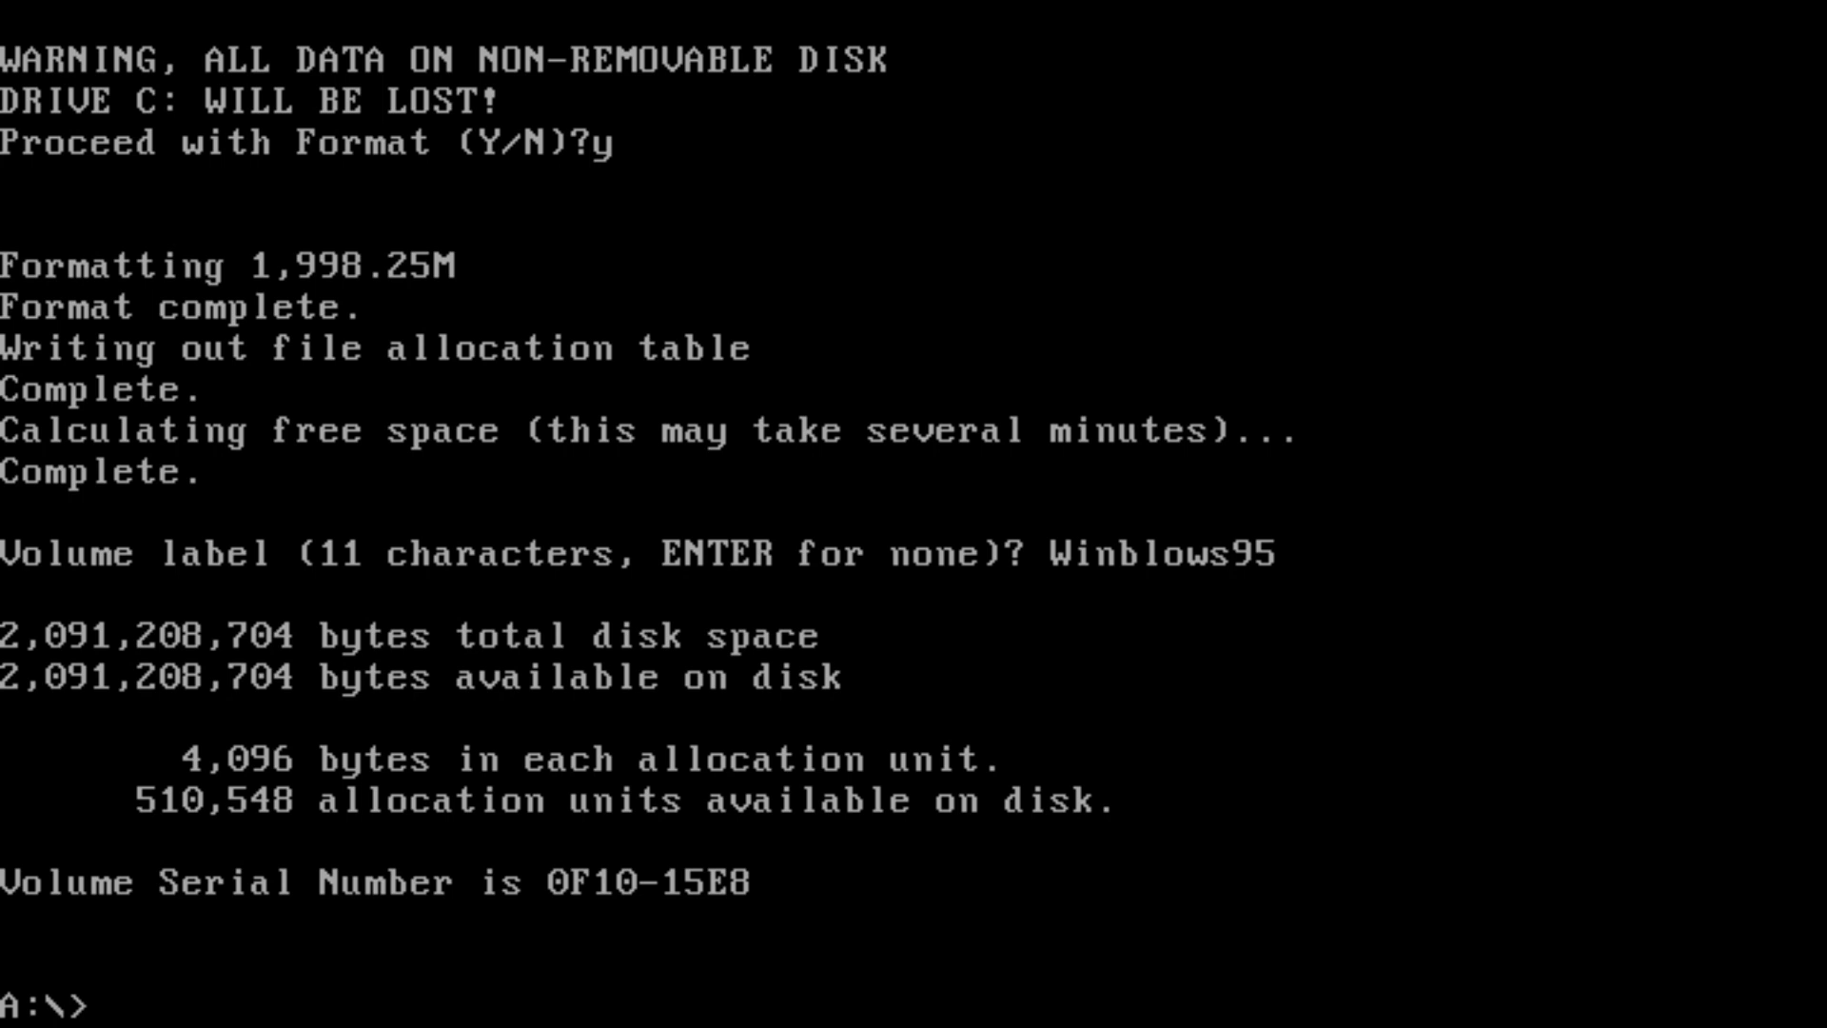
text(r:)
key(Return)
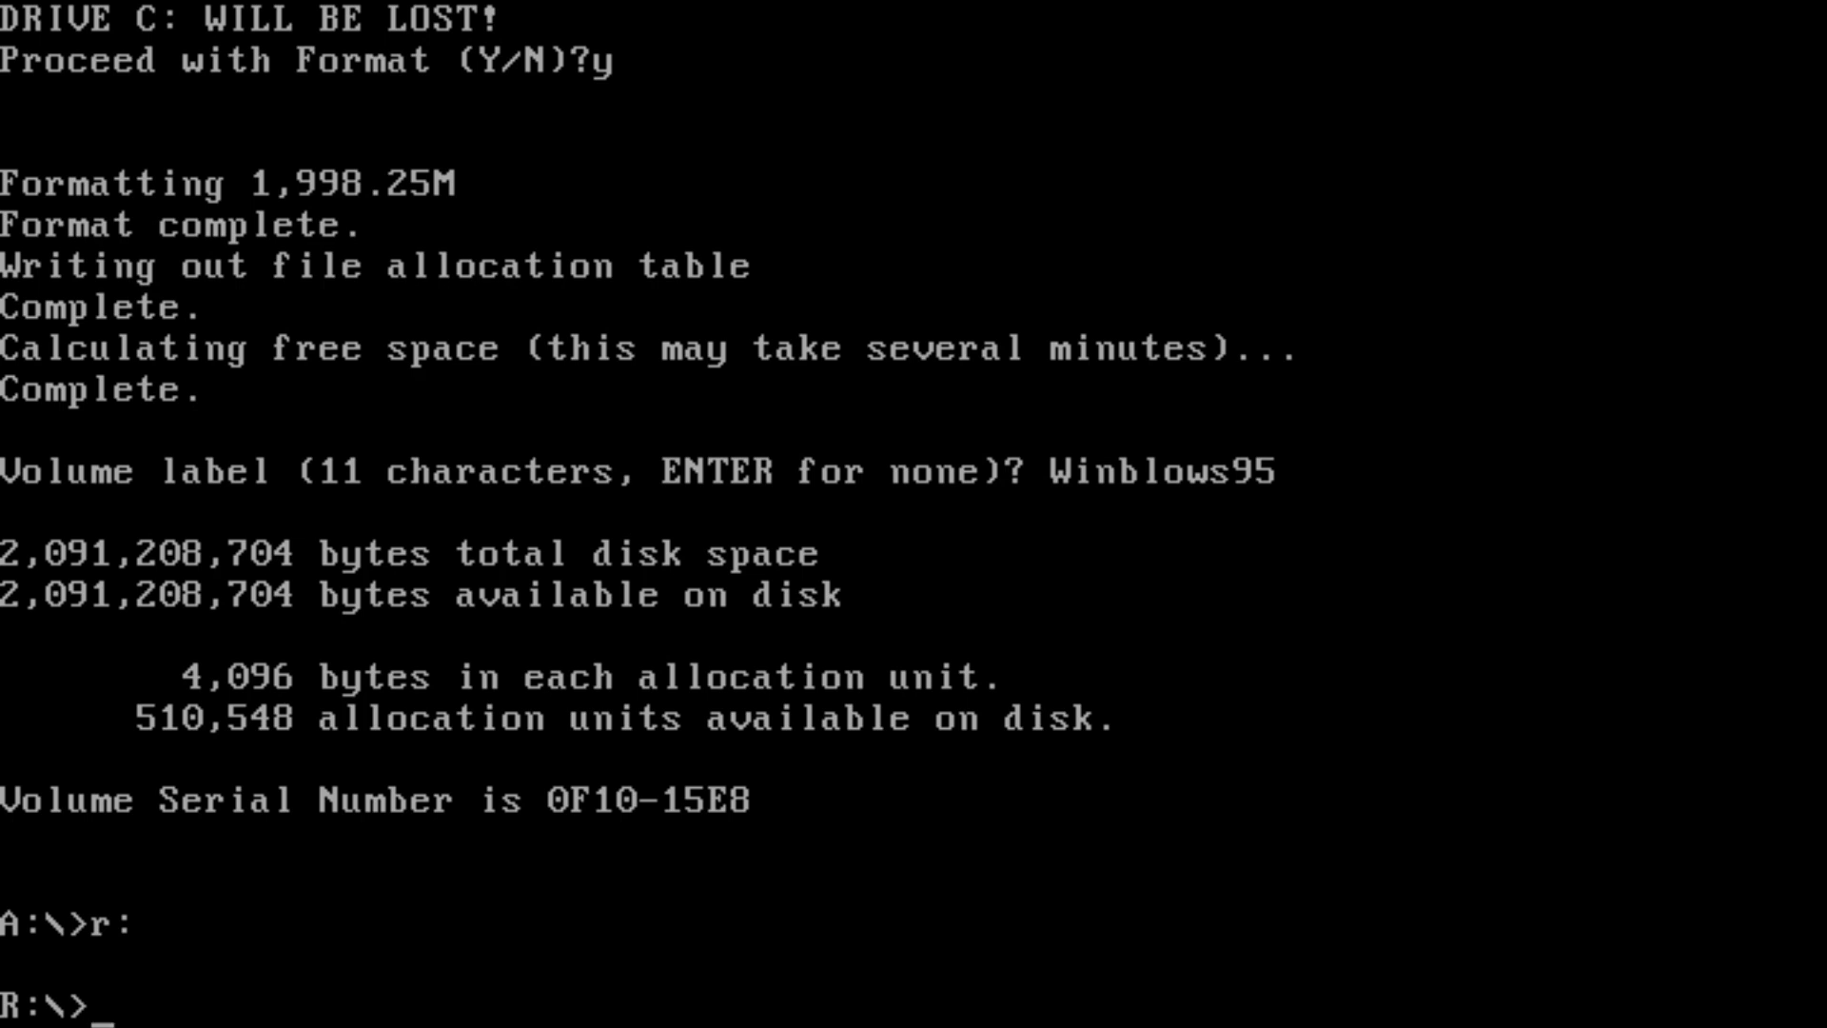
- Run setup from R:\> and let the routine ScanDisk check of drive C proceed
text(setup)
key(Return)
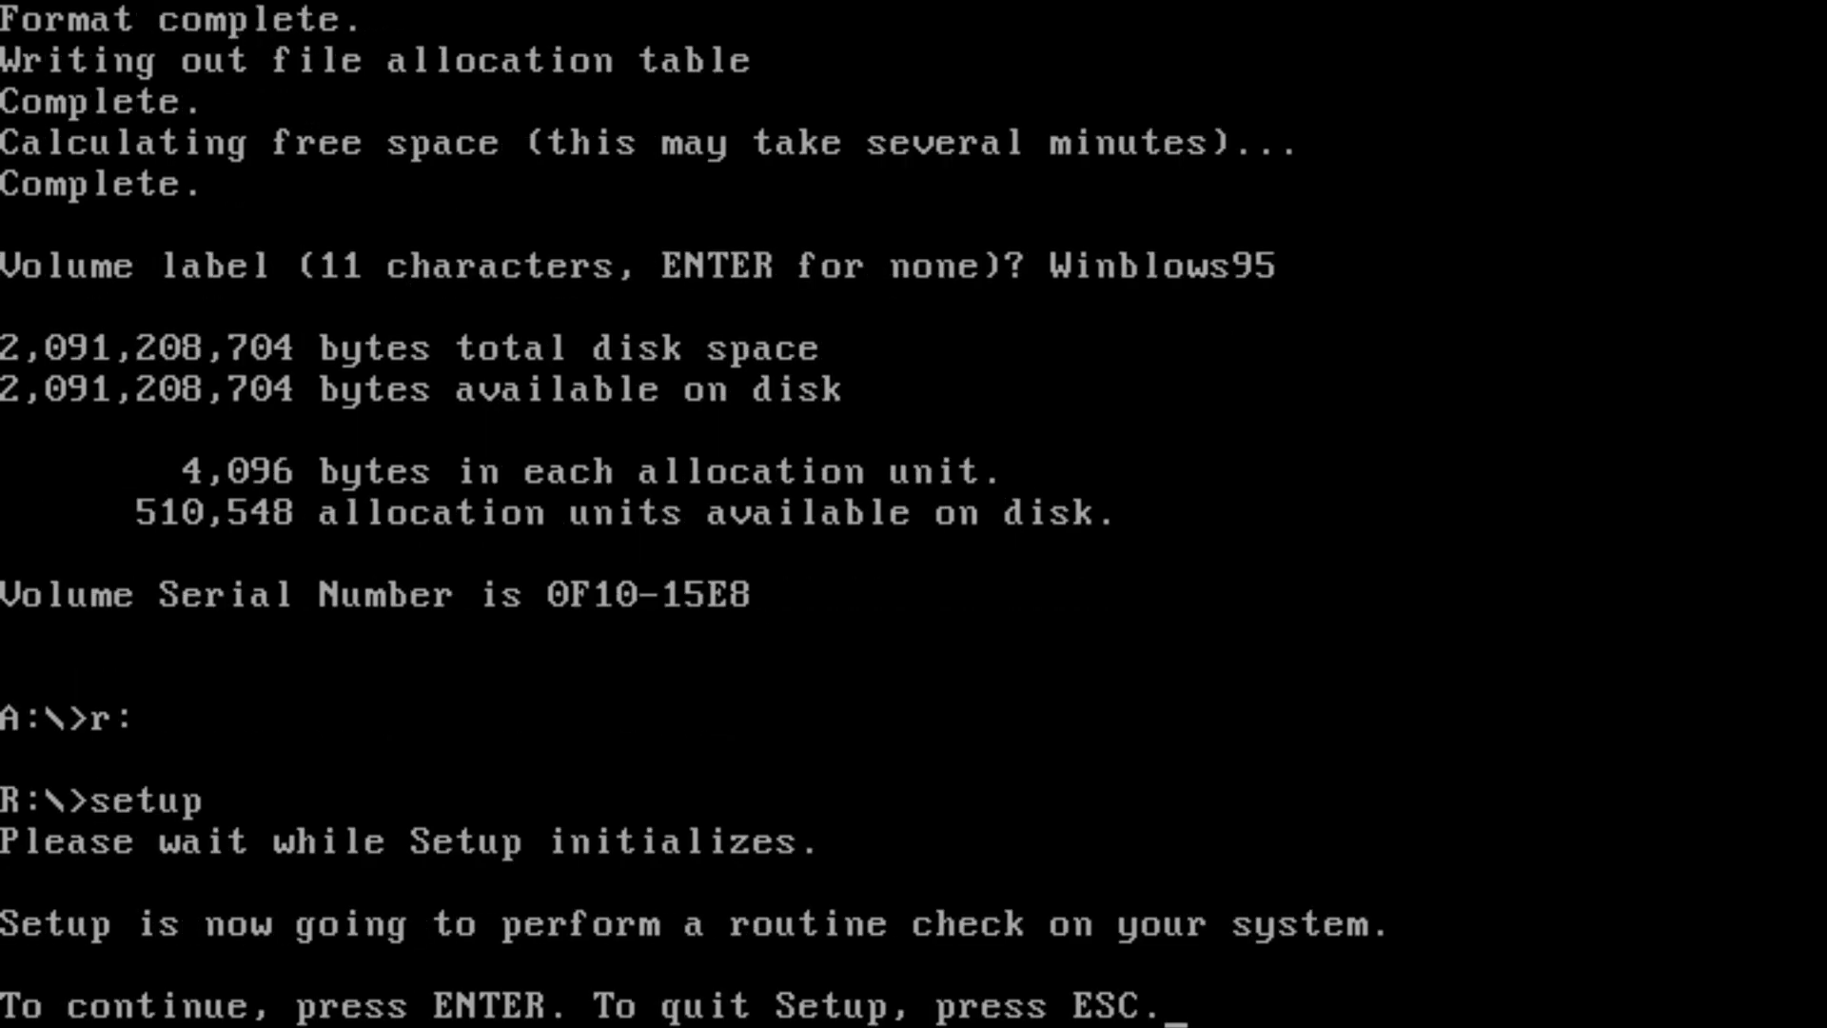
key(Return)
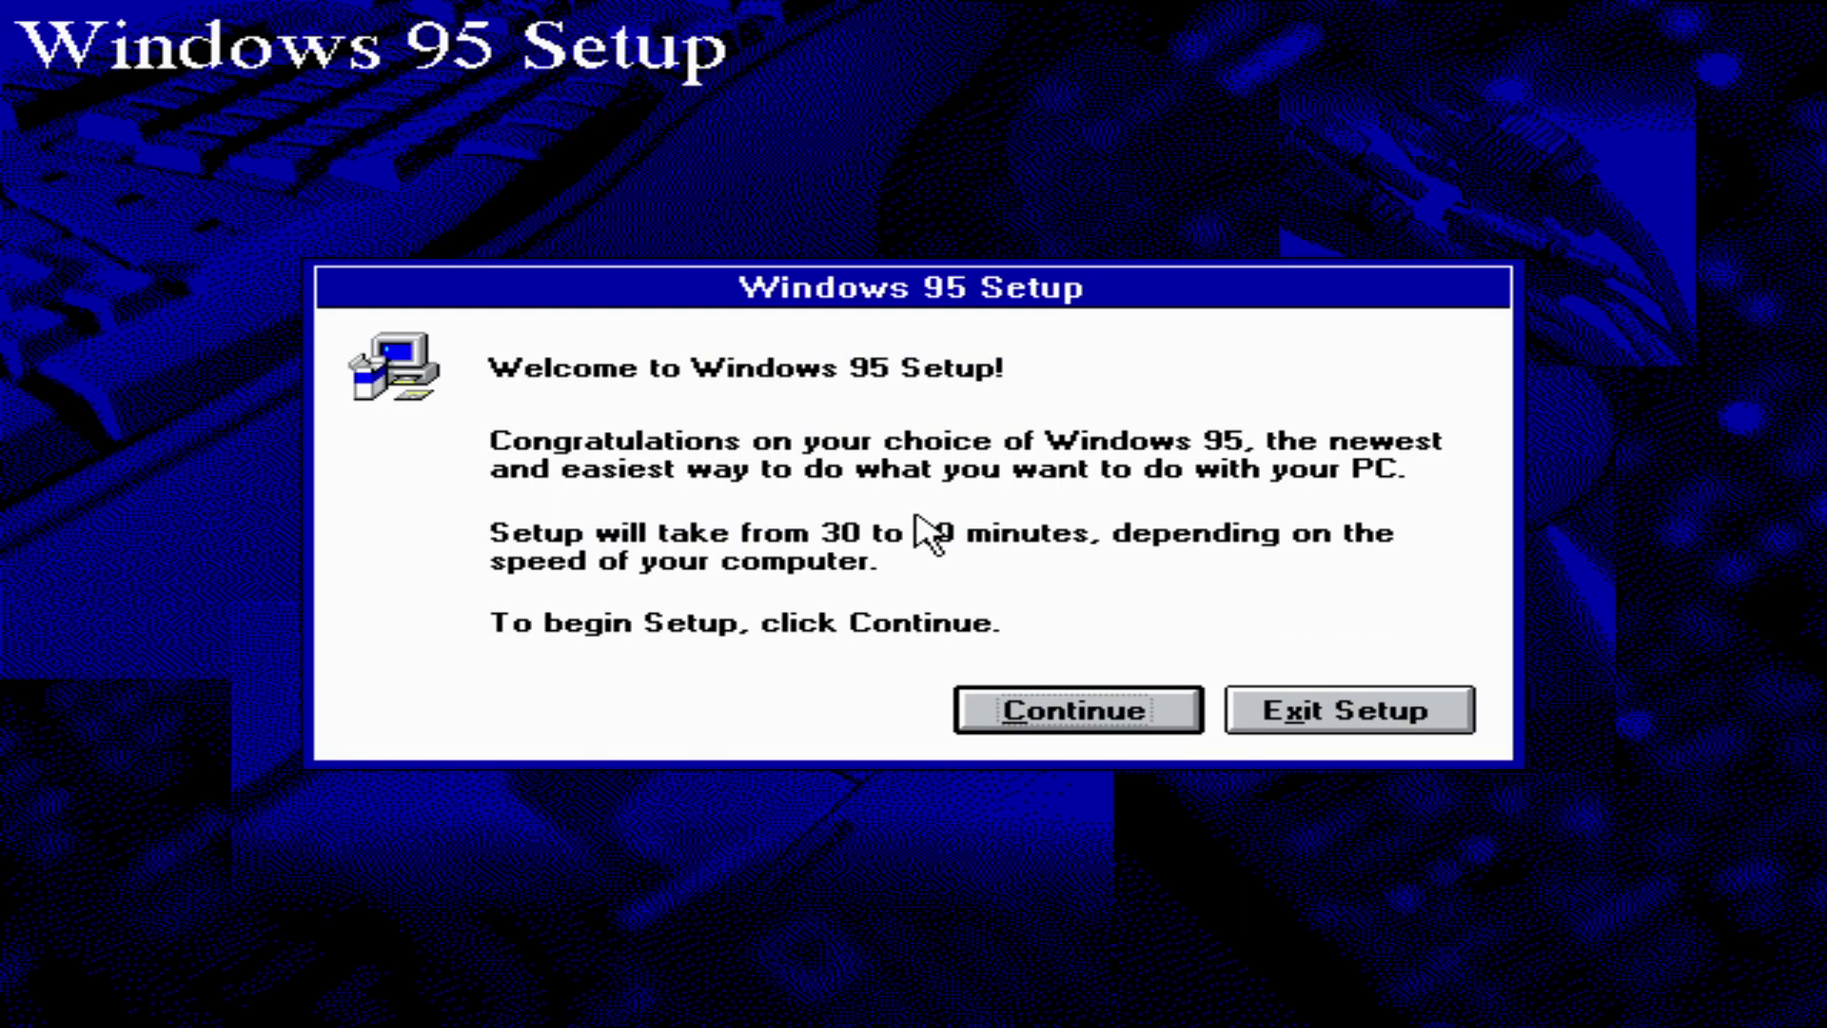
- Accept the license, keep C:\WINDOWS, choose Compact setup, and enter the certificate number
key(Return)
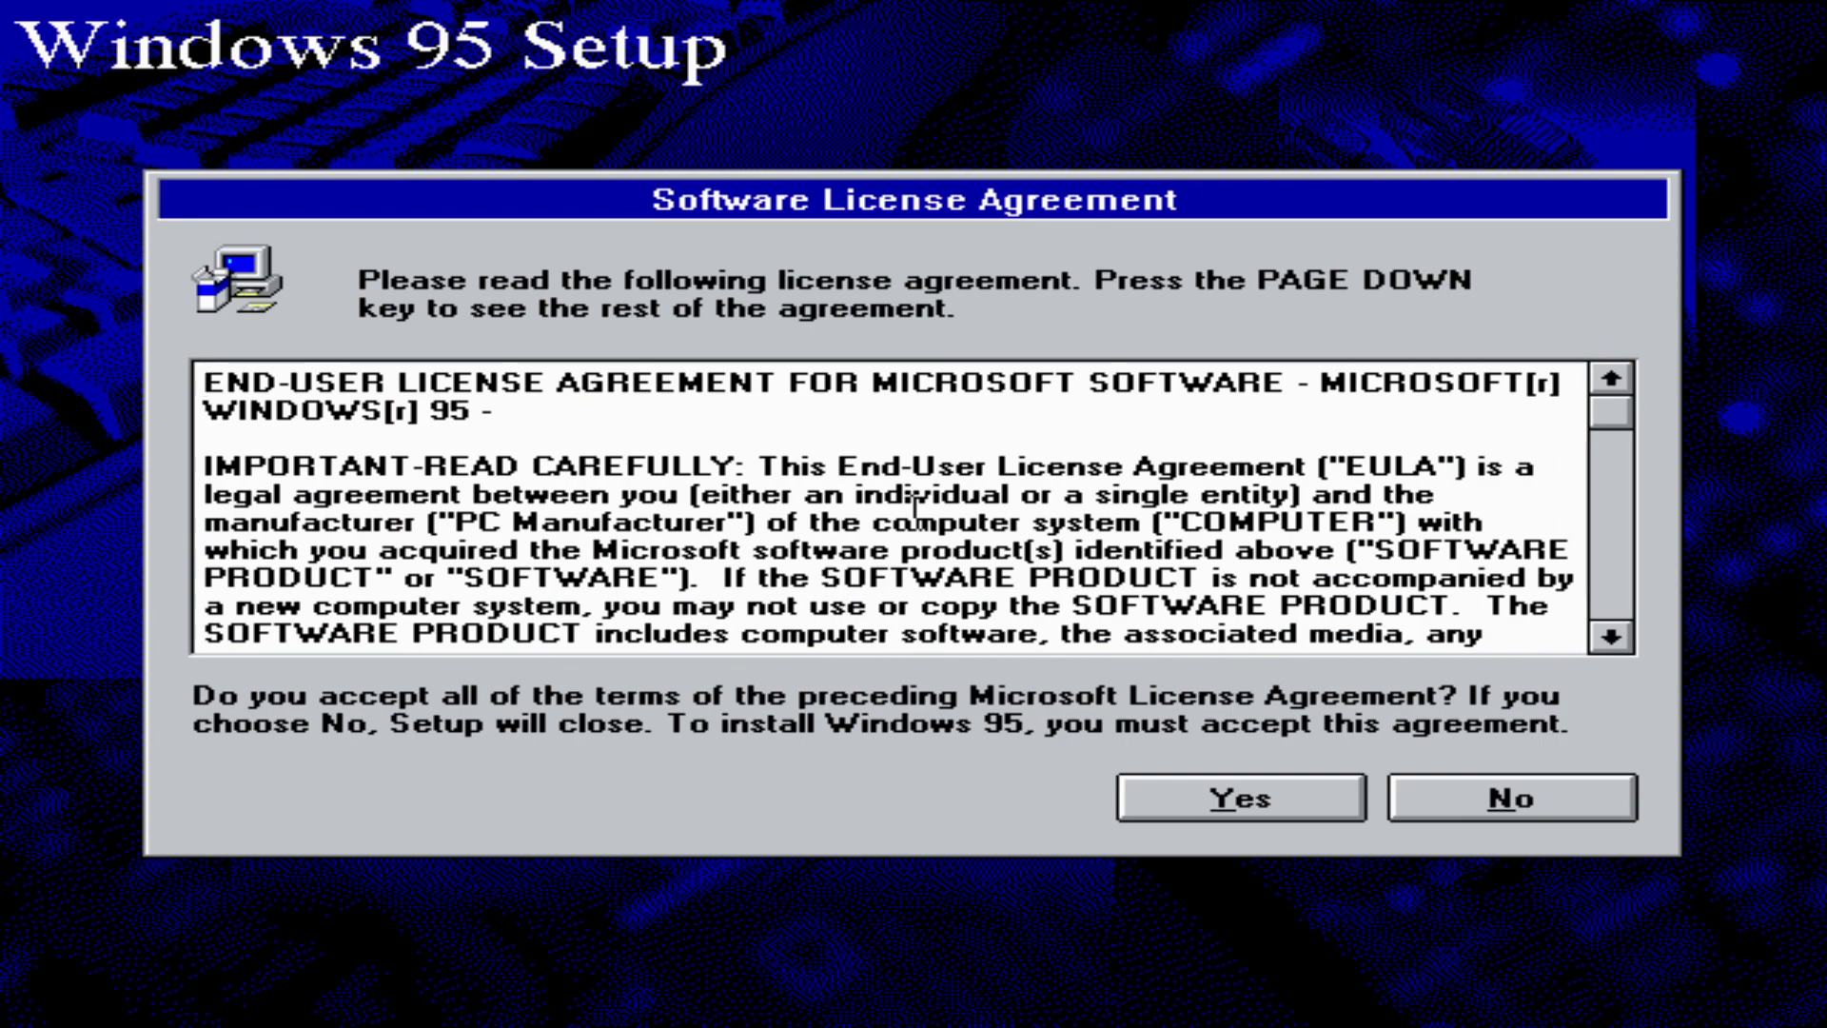
key(Return)
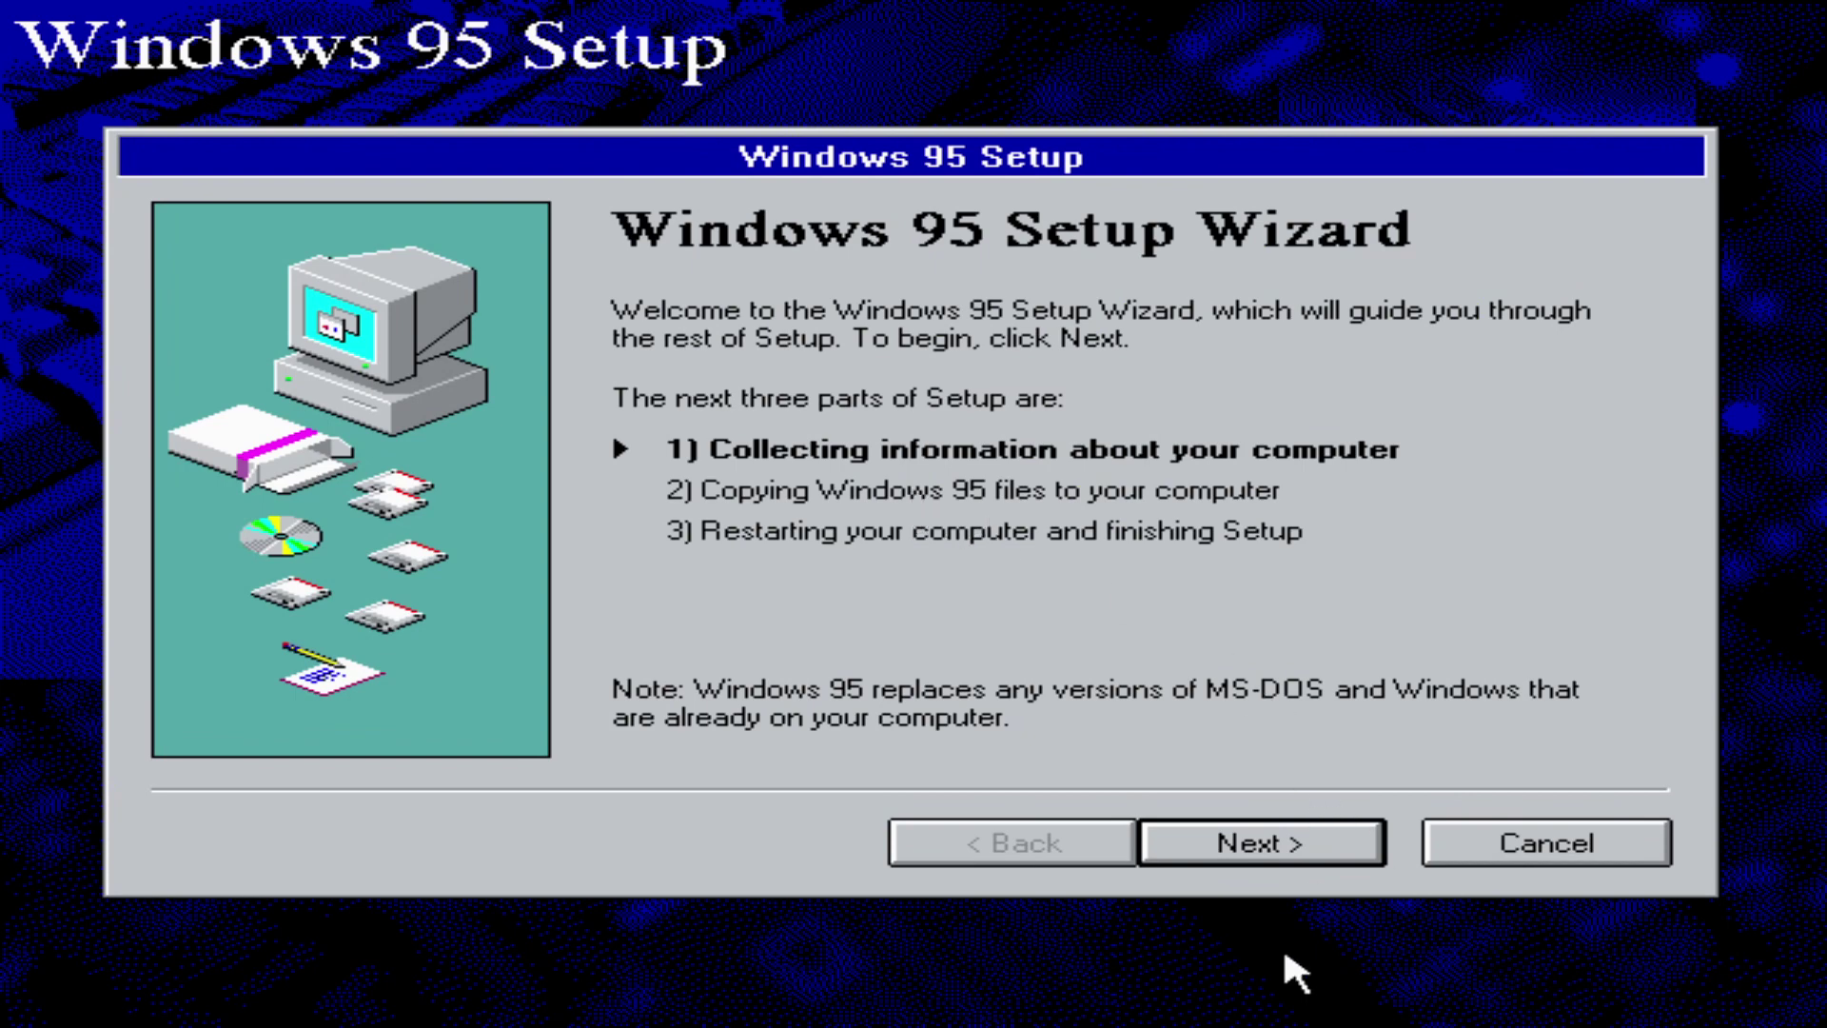
click(1214, 836)
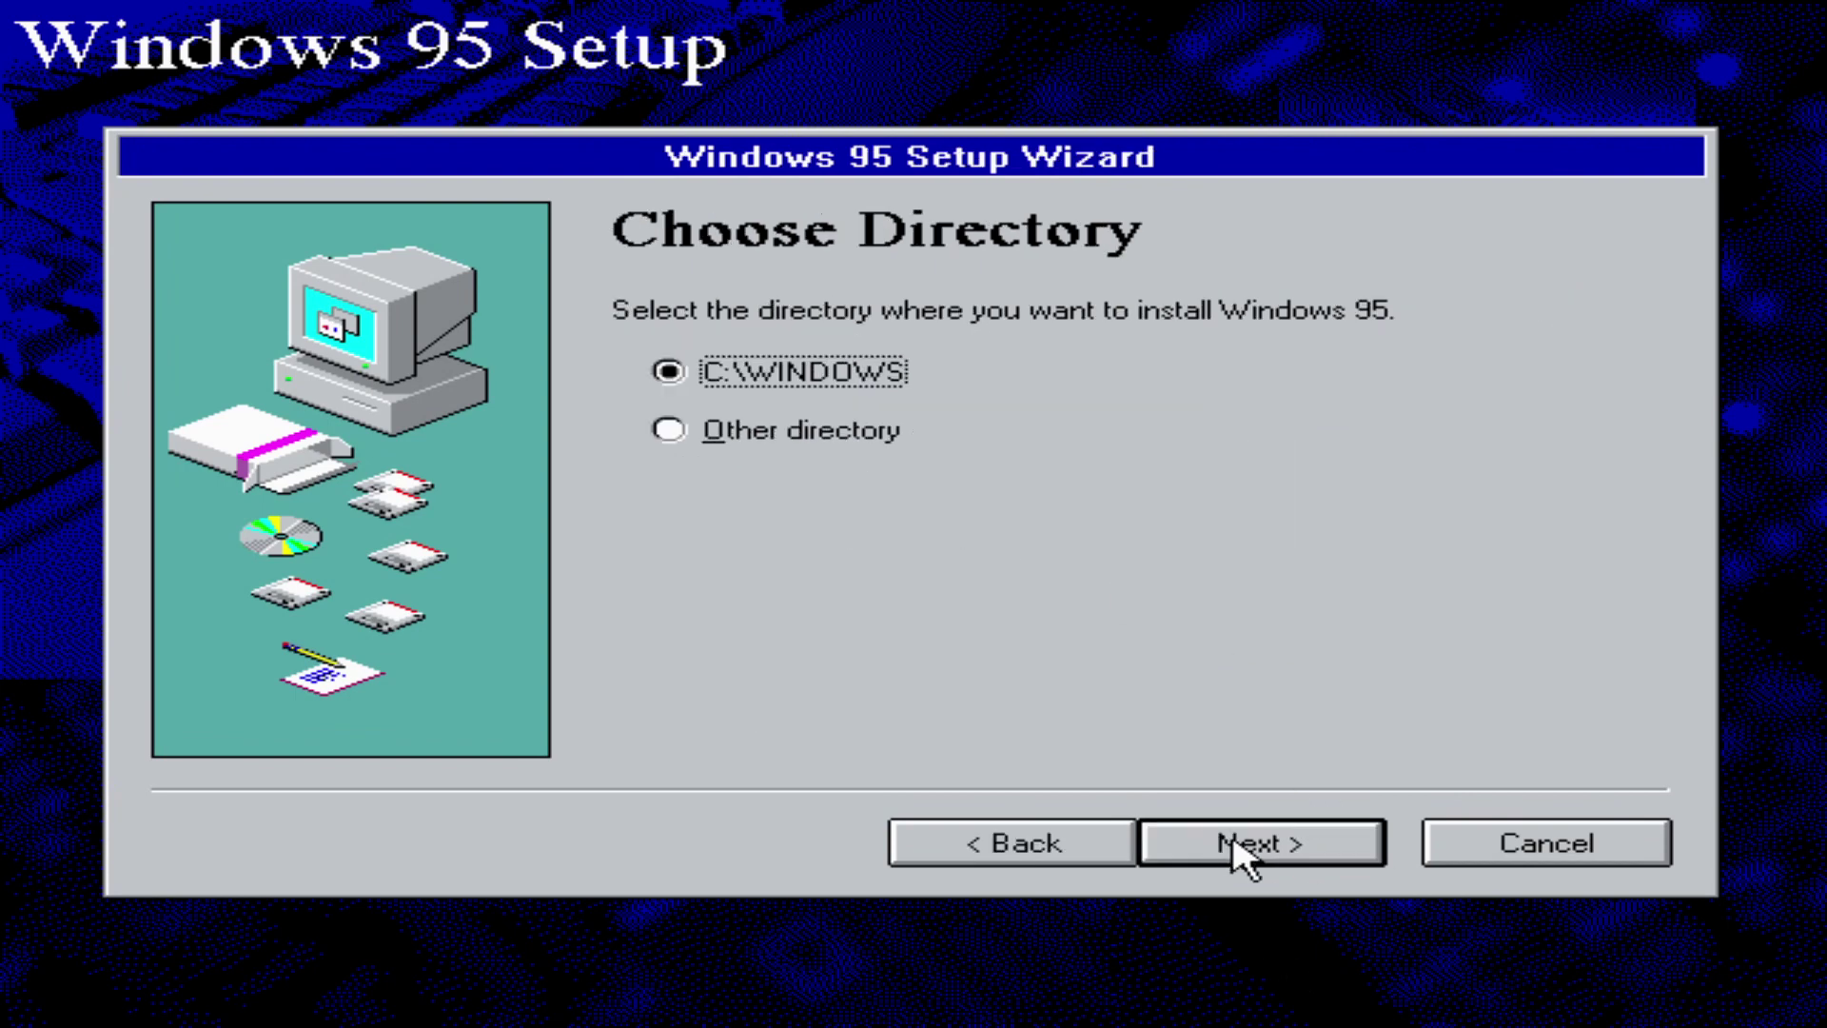
click(1233, 843)
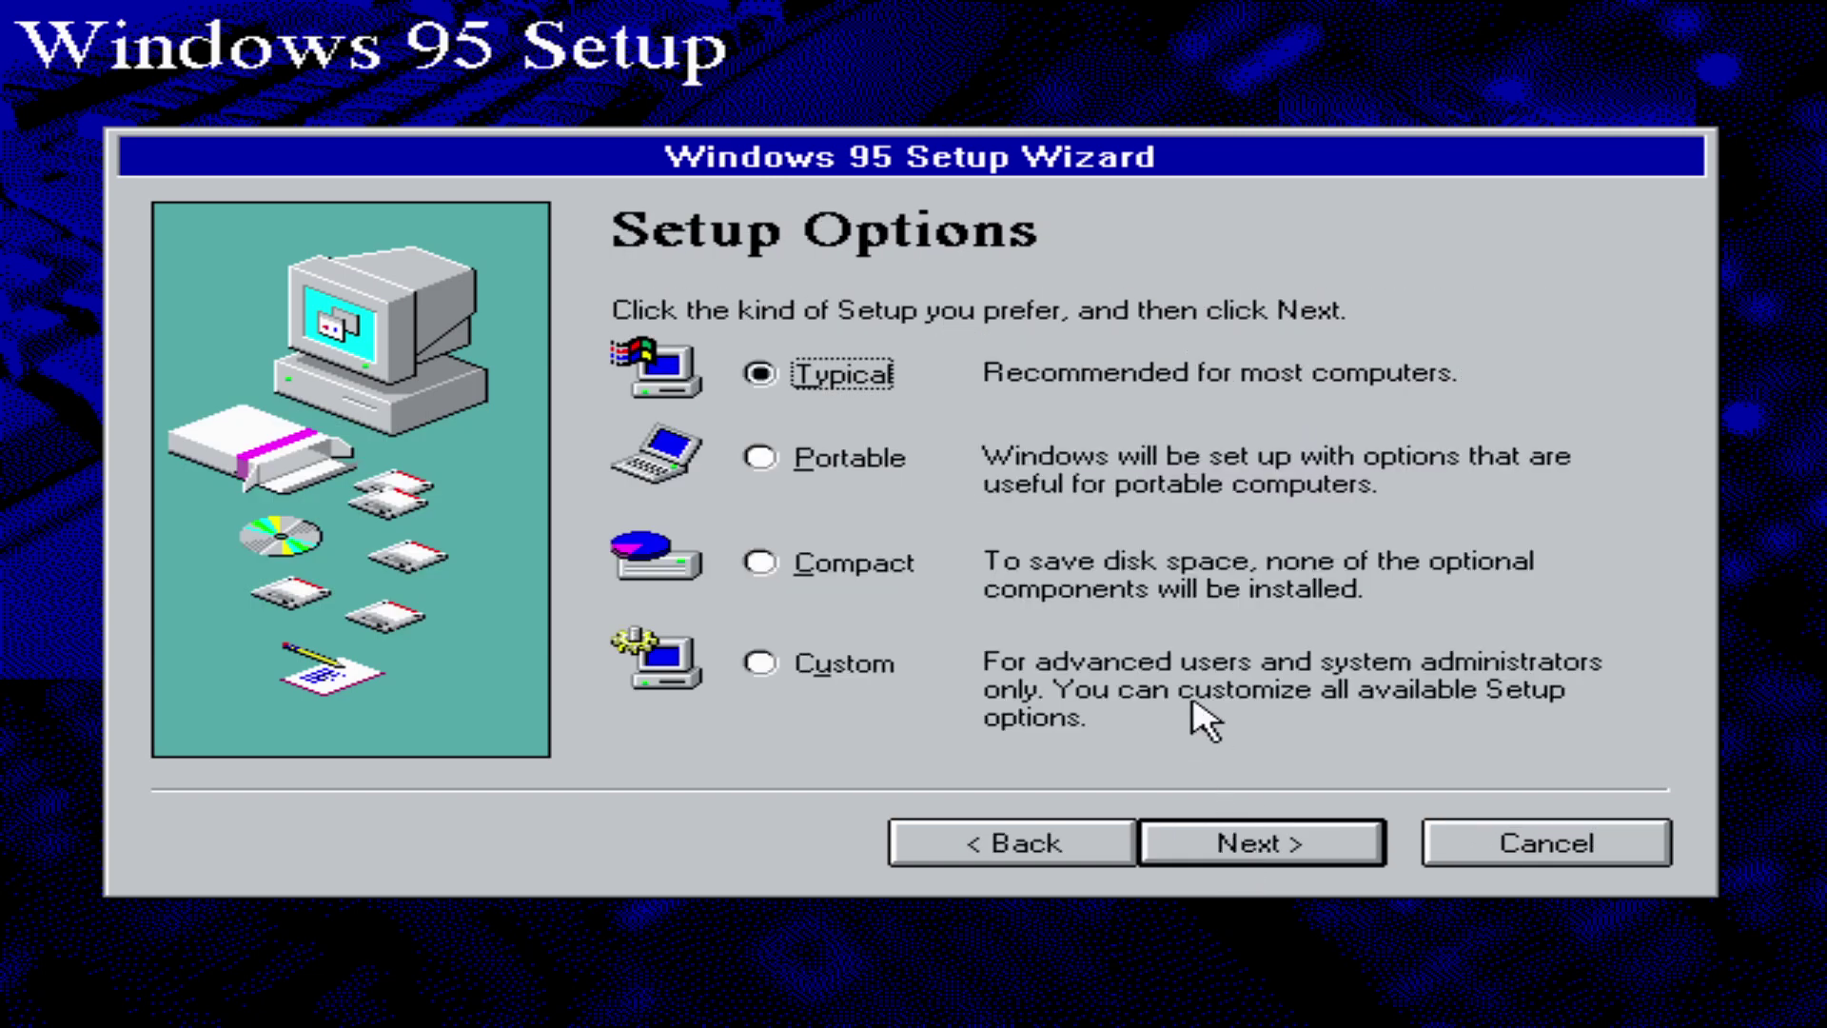
click(826, 573)
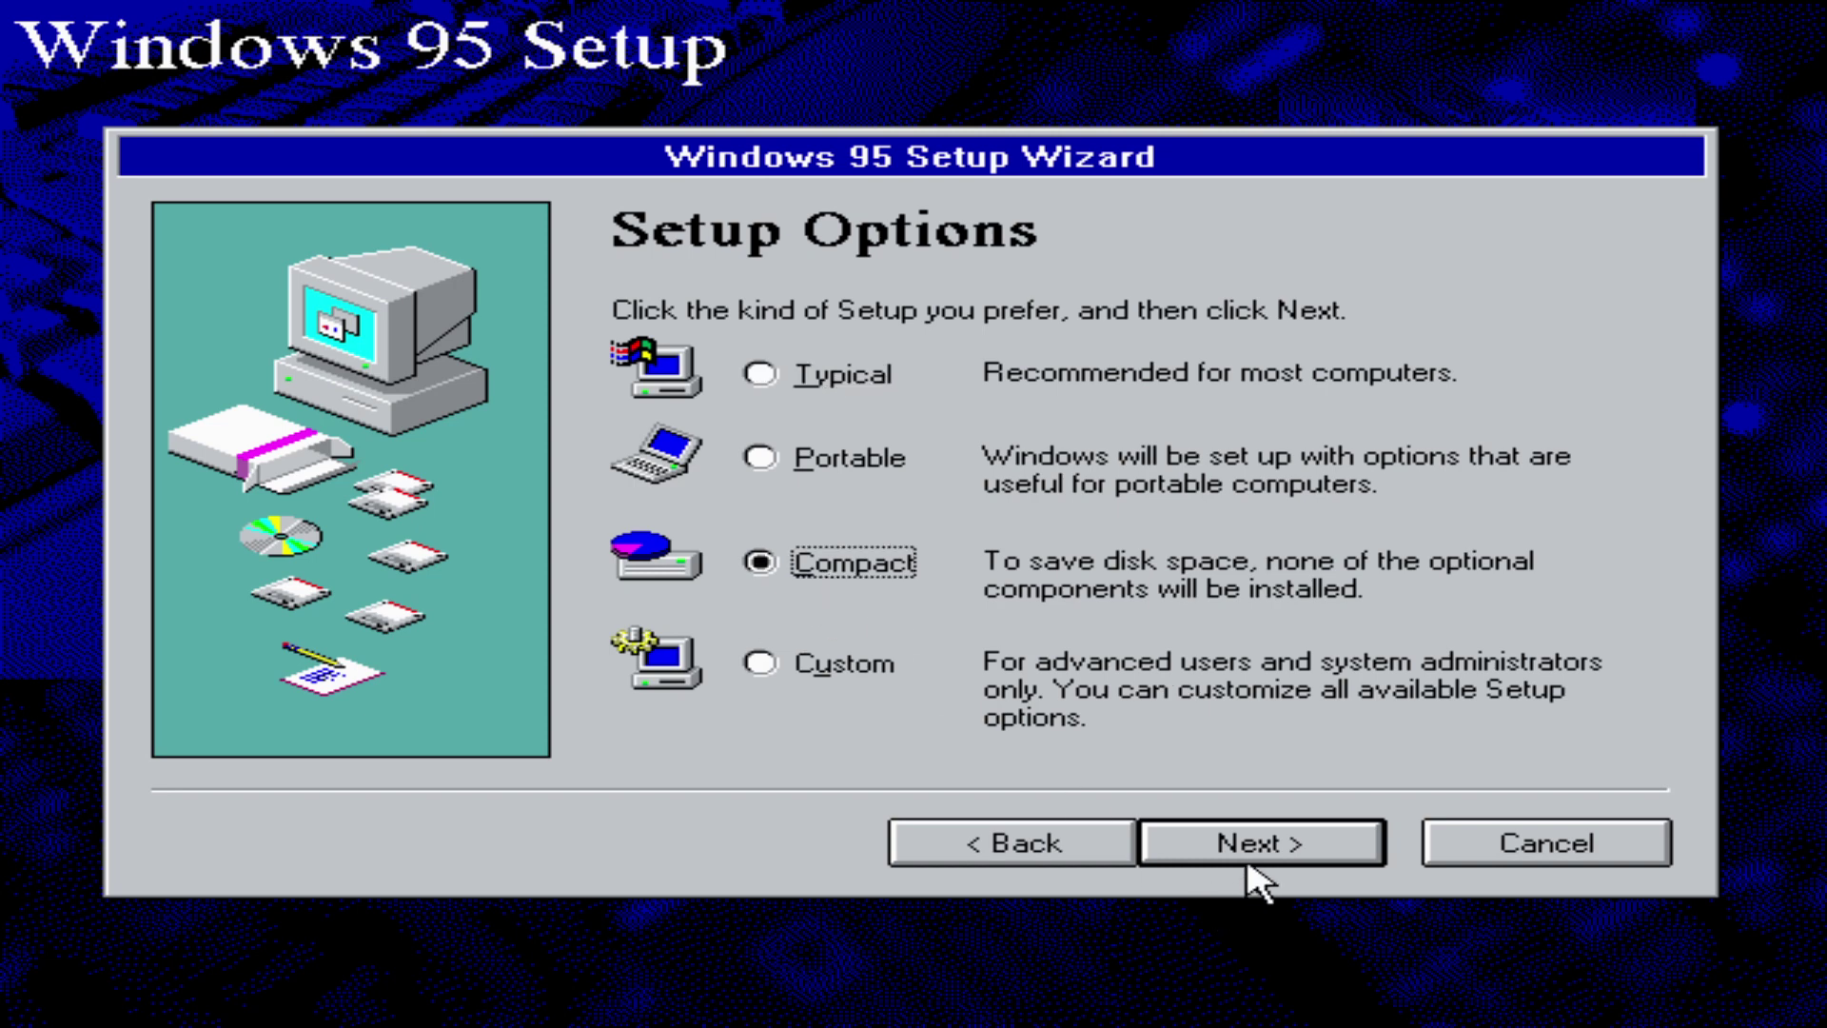
click(1262, 837)
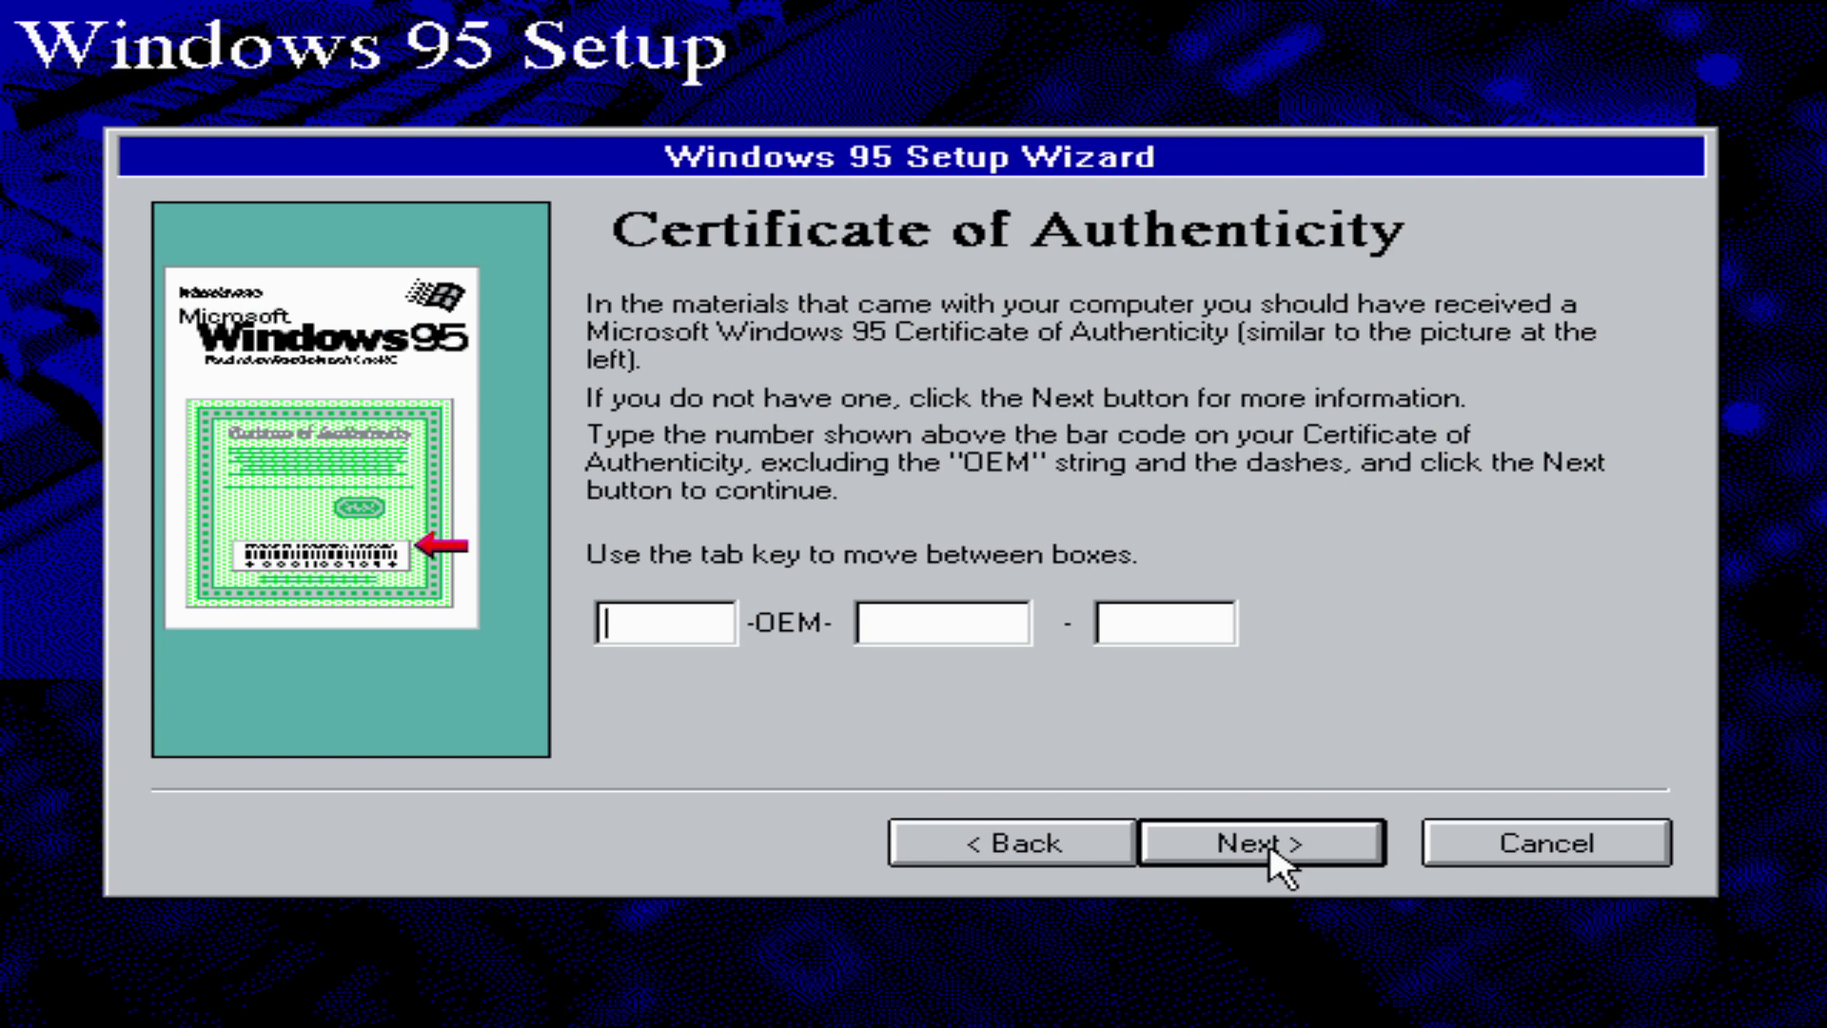
key(Tab)
- Enter the Windows 95 product key and continue
key(Tab)
key(Tab)
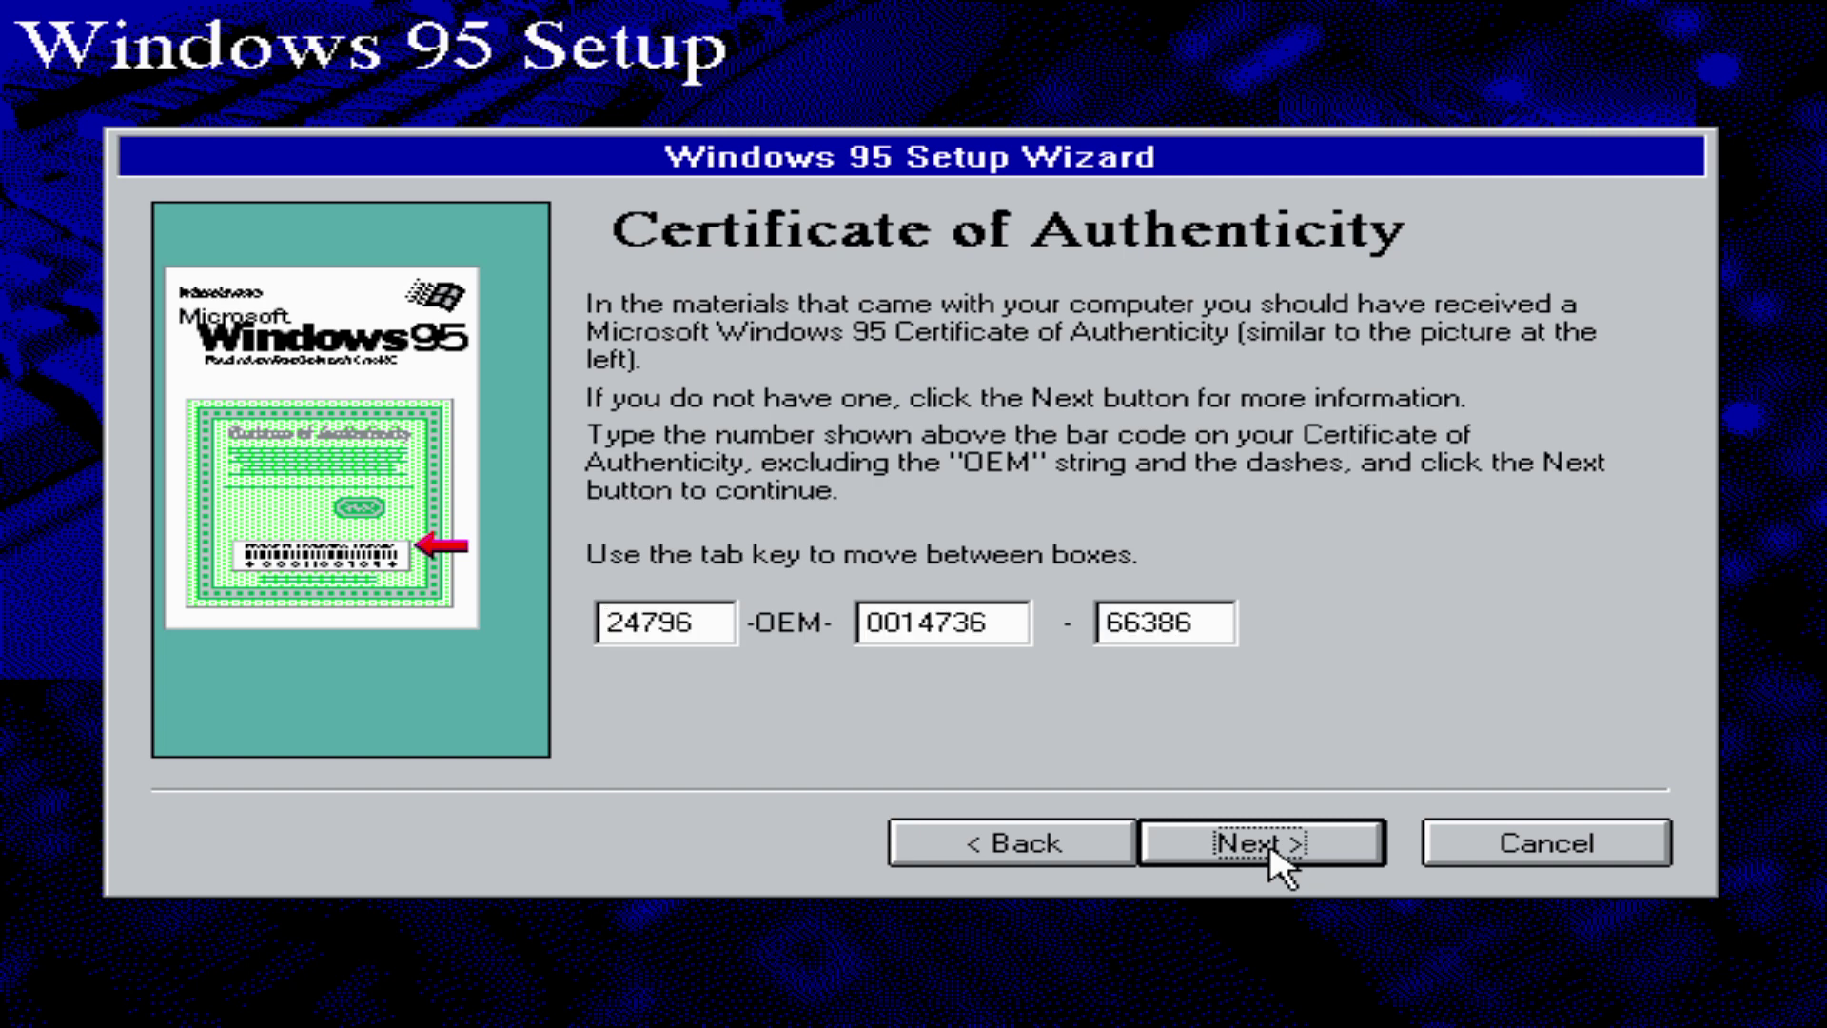
click(1270, 852)
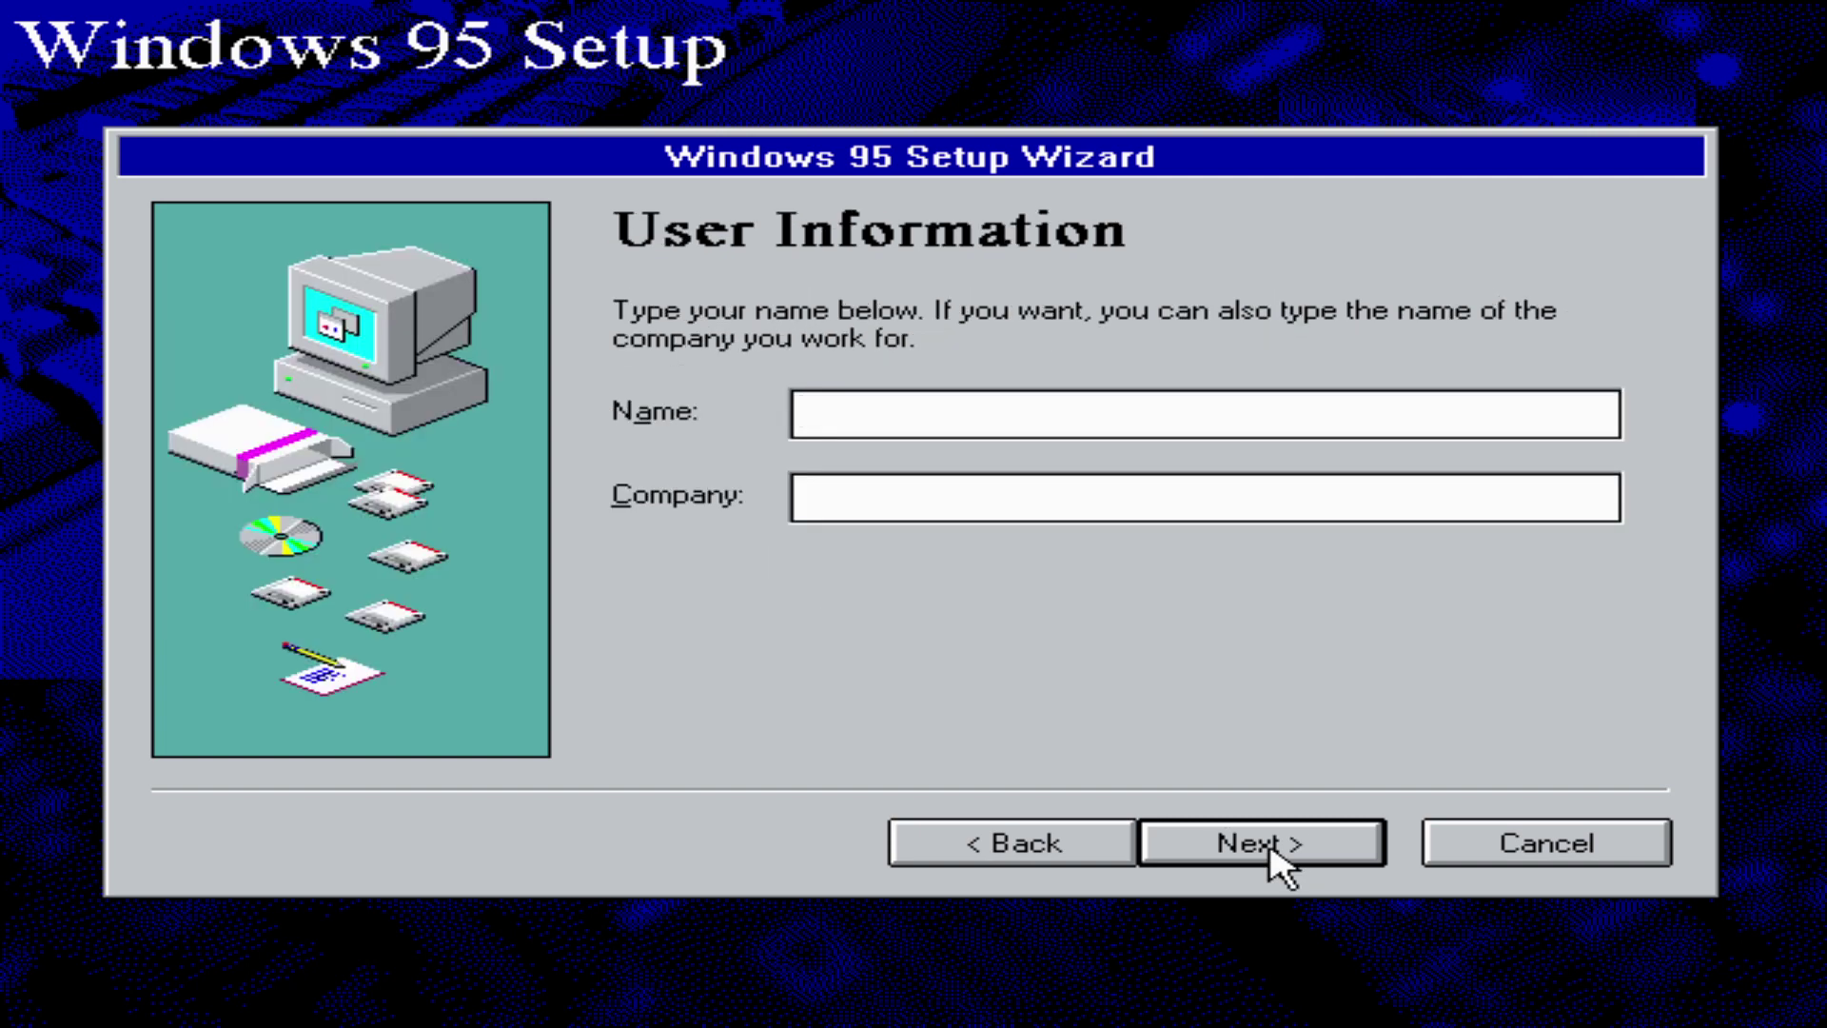
- Fill in the user name and company name on User Information and continue
text(Omega)
key(Tab)
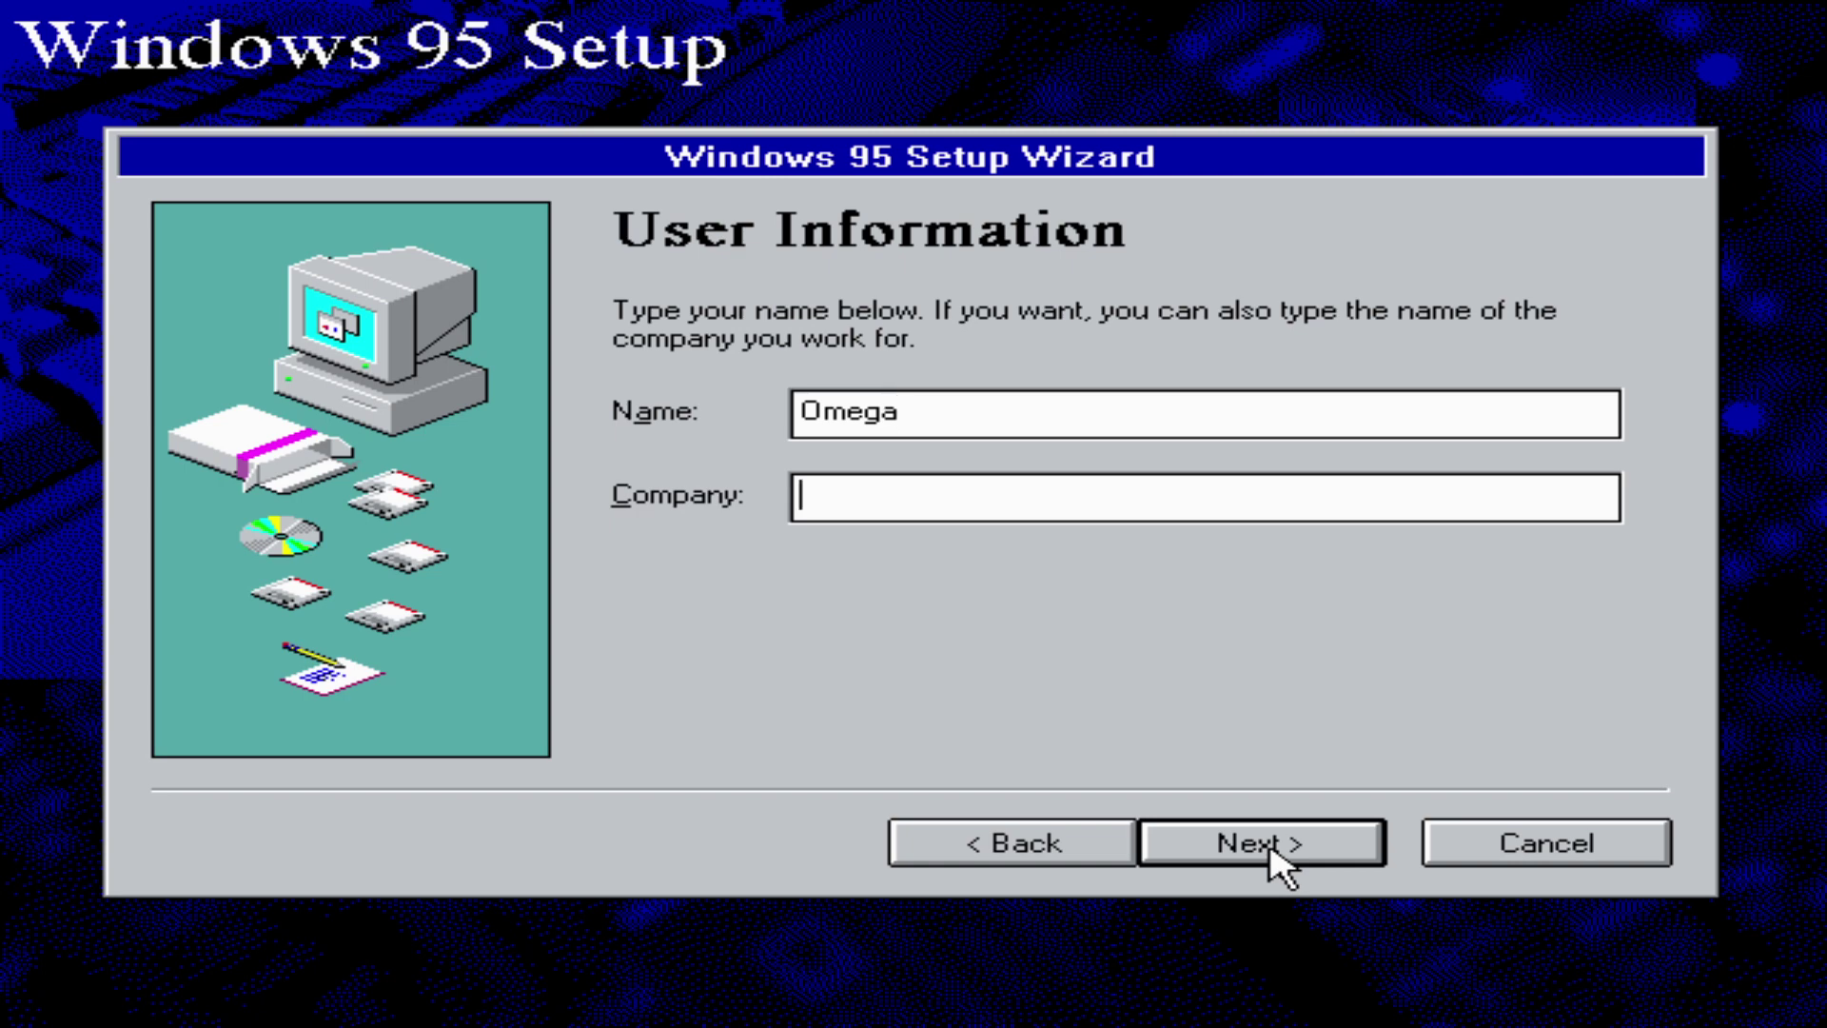
text(Alway b)
key(BackSpace)
text(bad)
click(1269, 850)
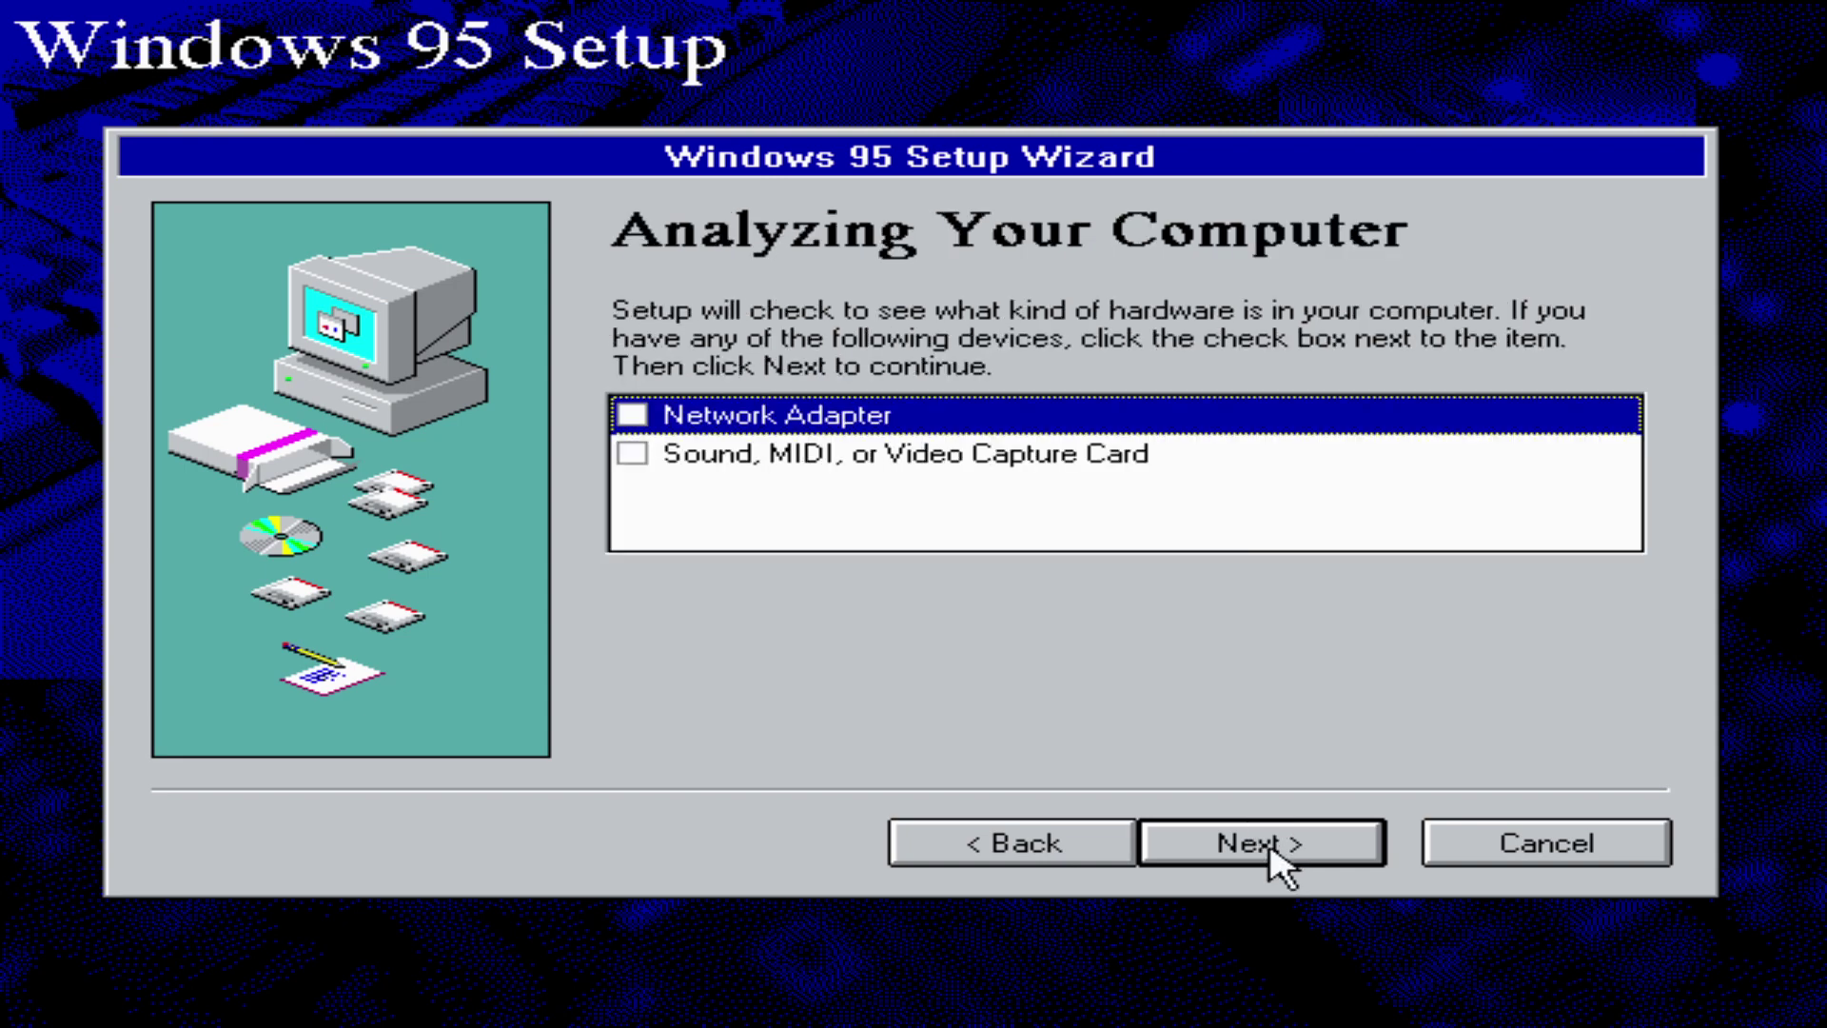
- Tick Sound, MIDI, or Video Capture Card and start hardware detection
key(Down)
key(space)
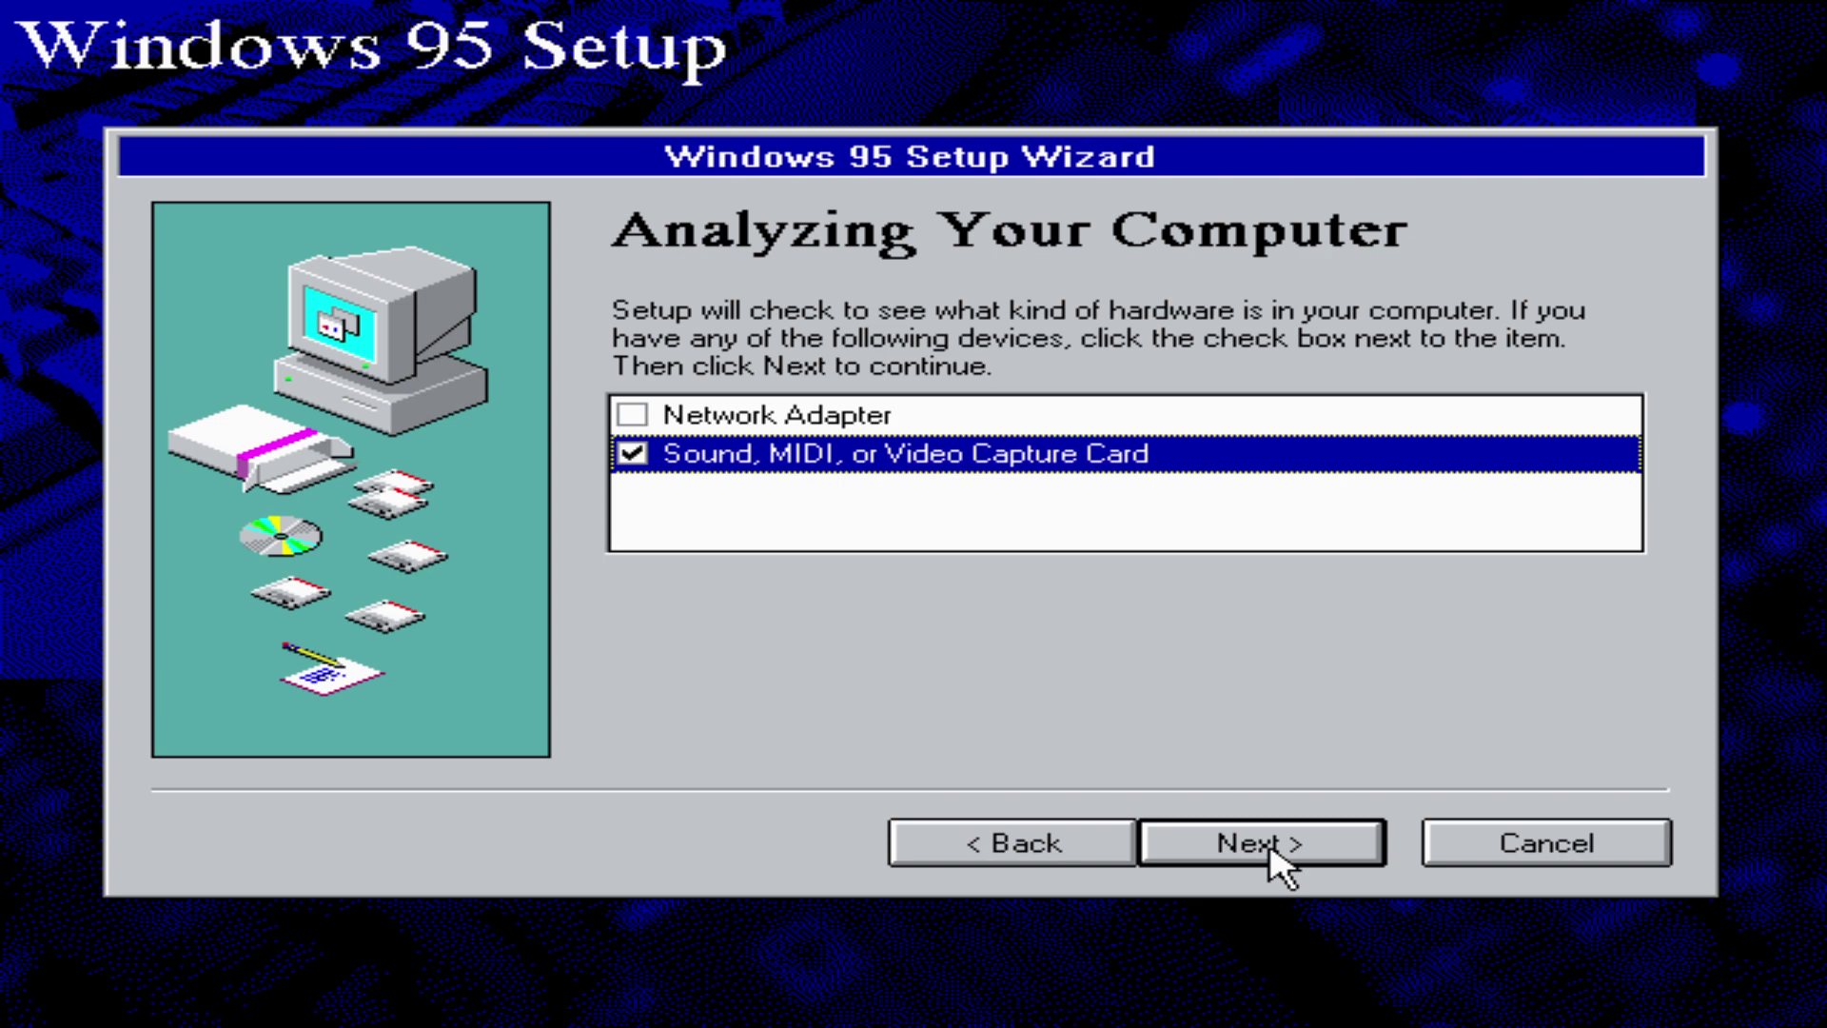
click(1270, 851)
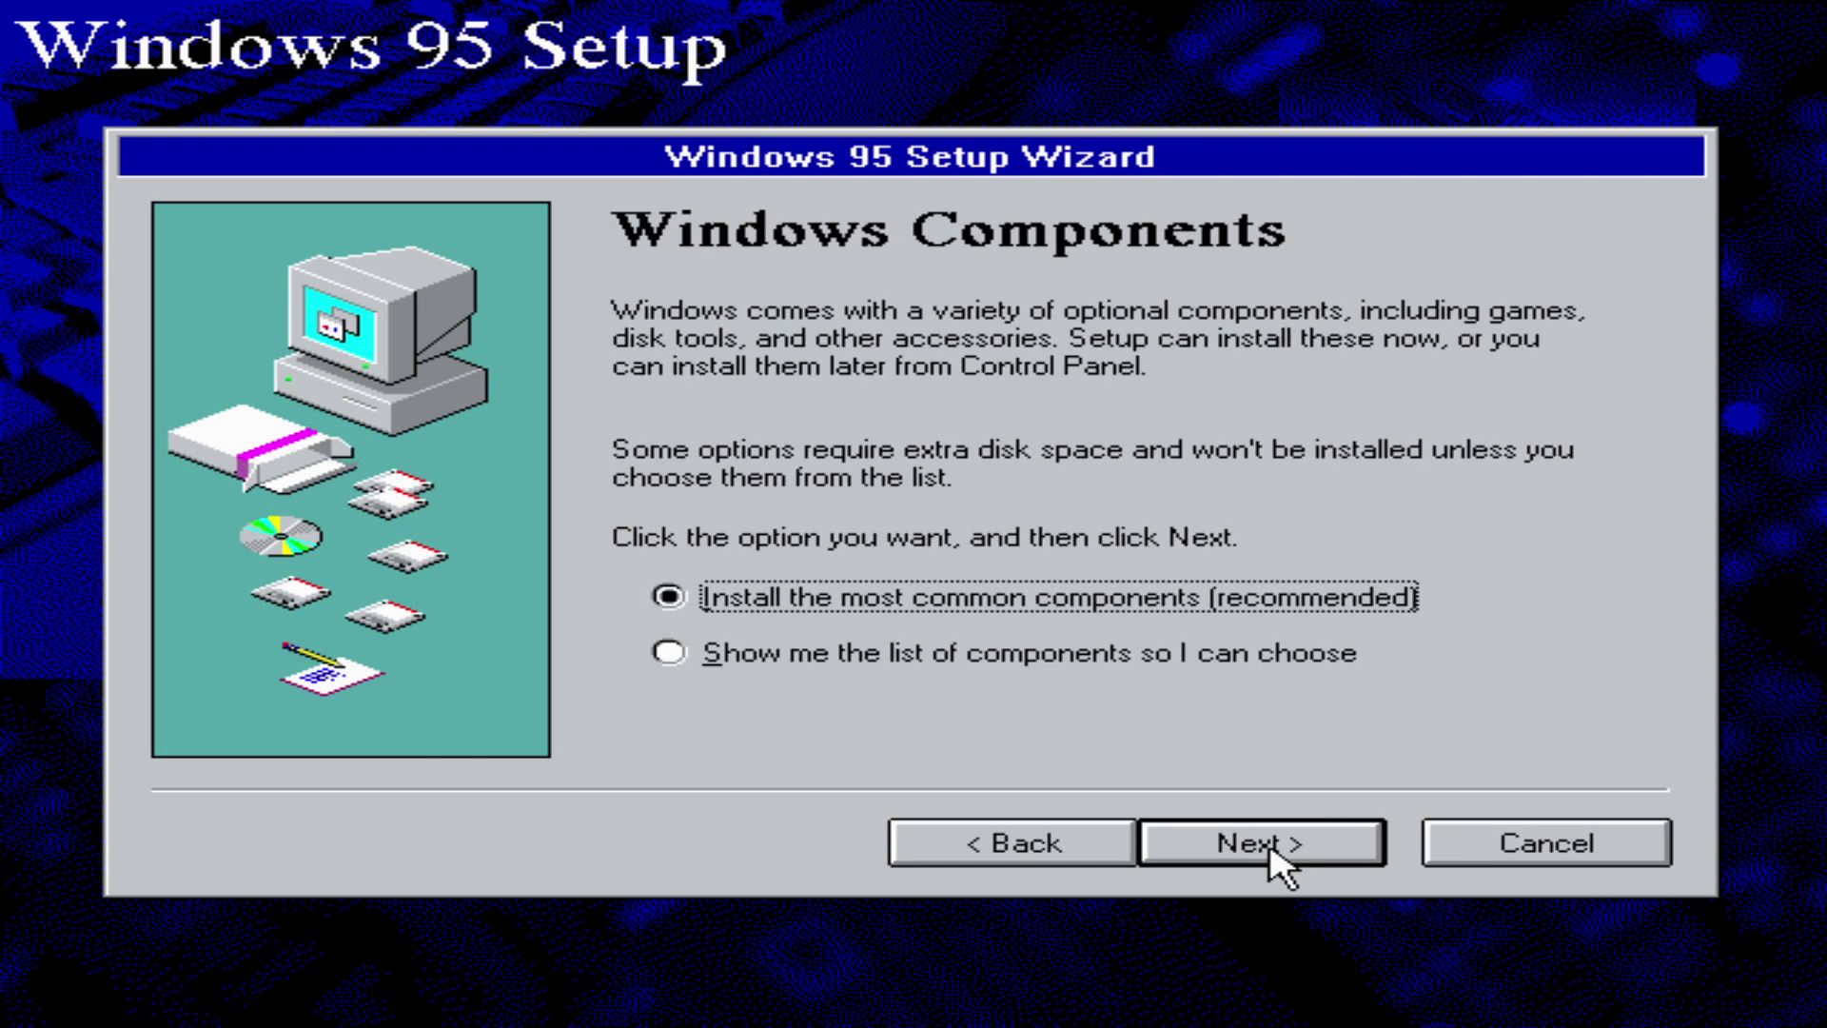
- Keep the common components, decline a startup disk, and start copying the Windows 95 files
click(1275, 861)
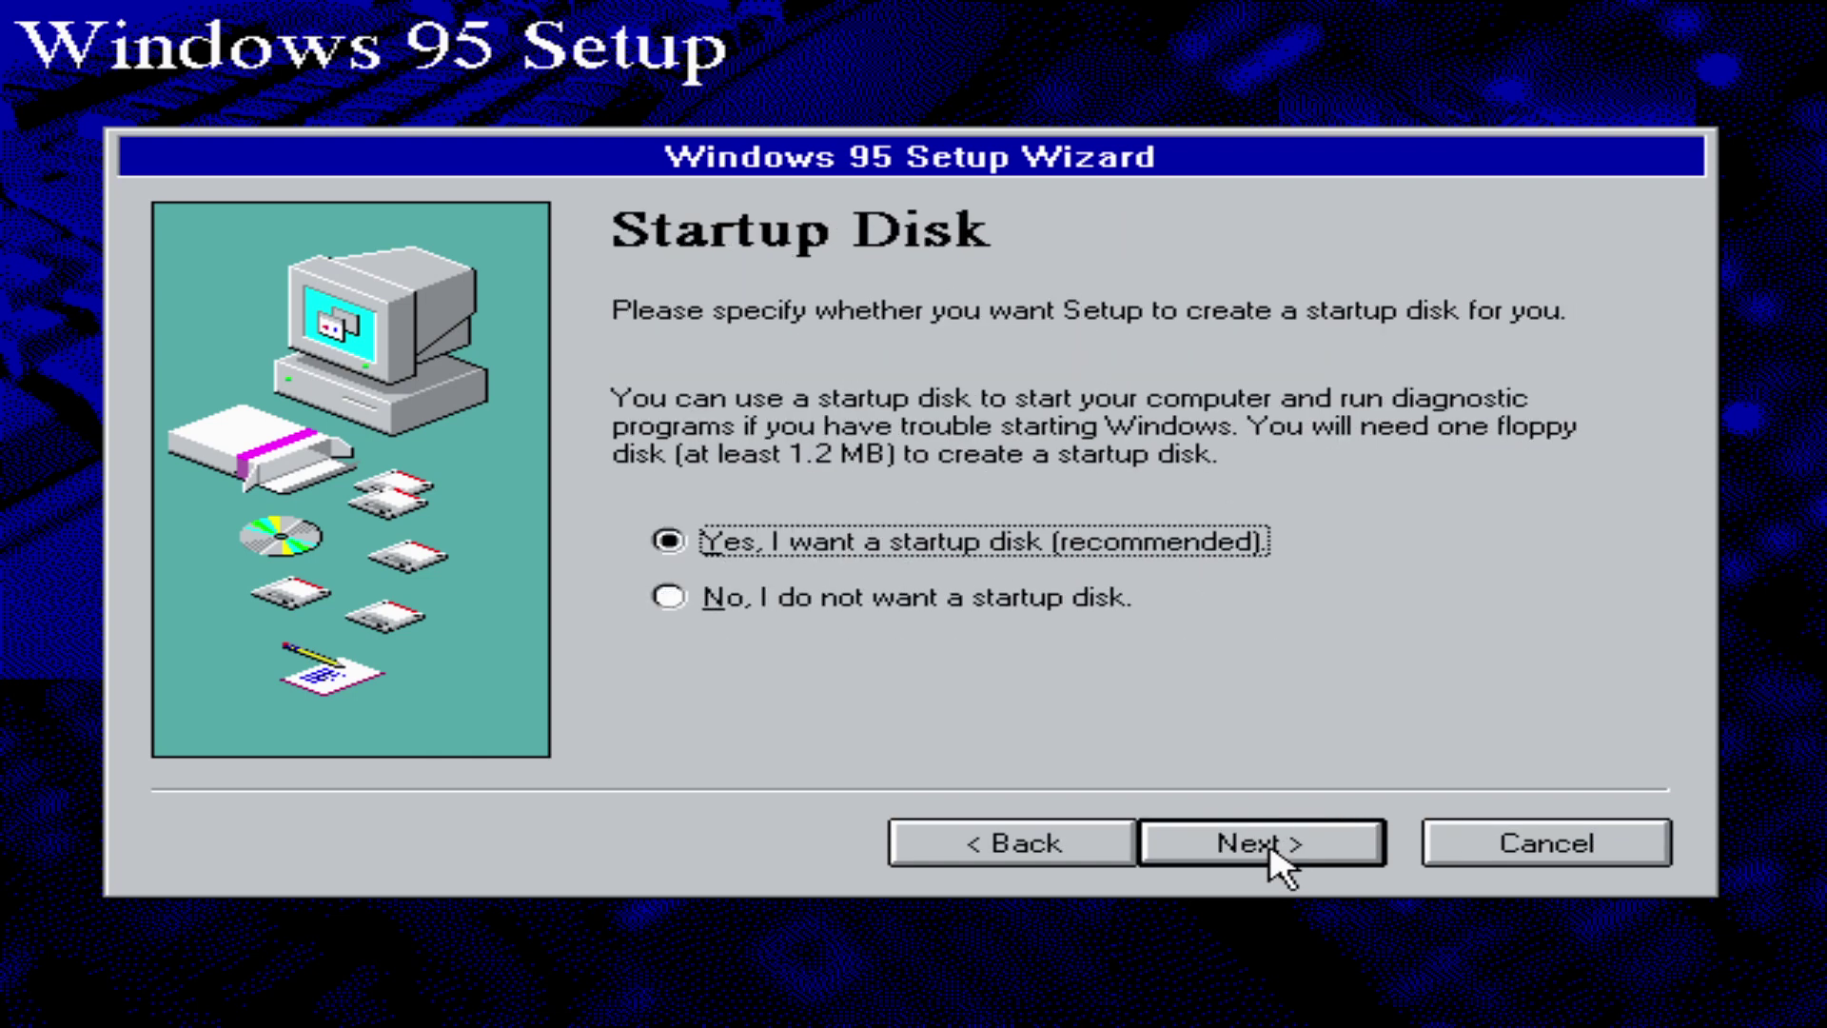
key(Down)
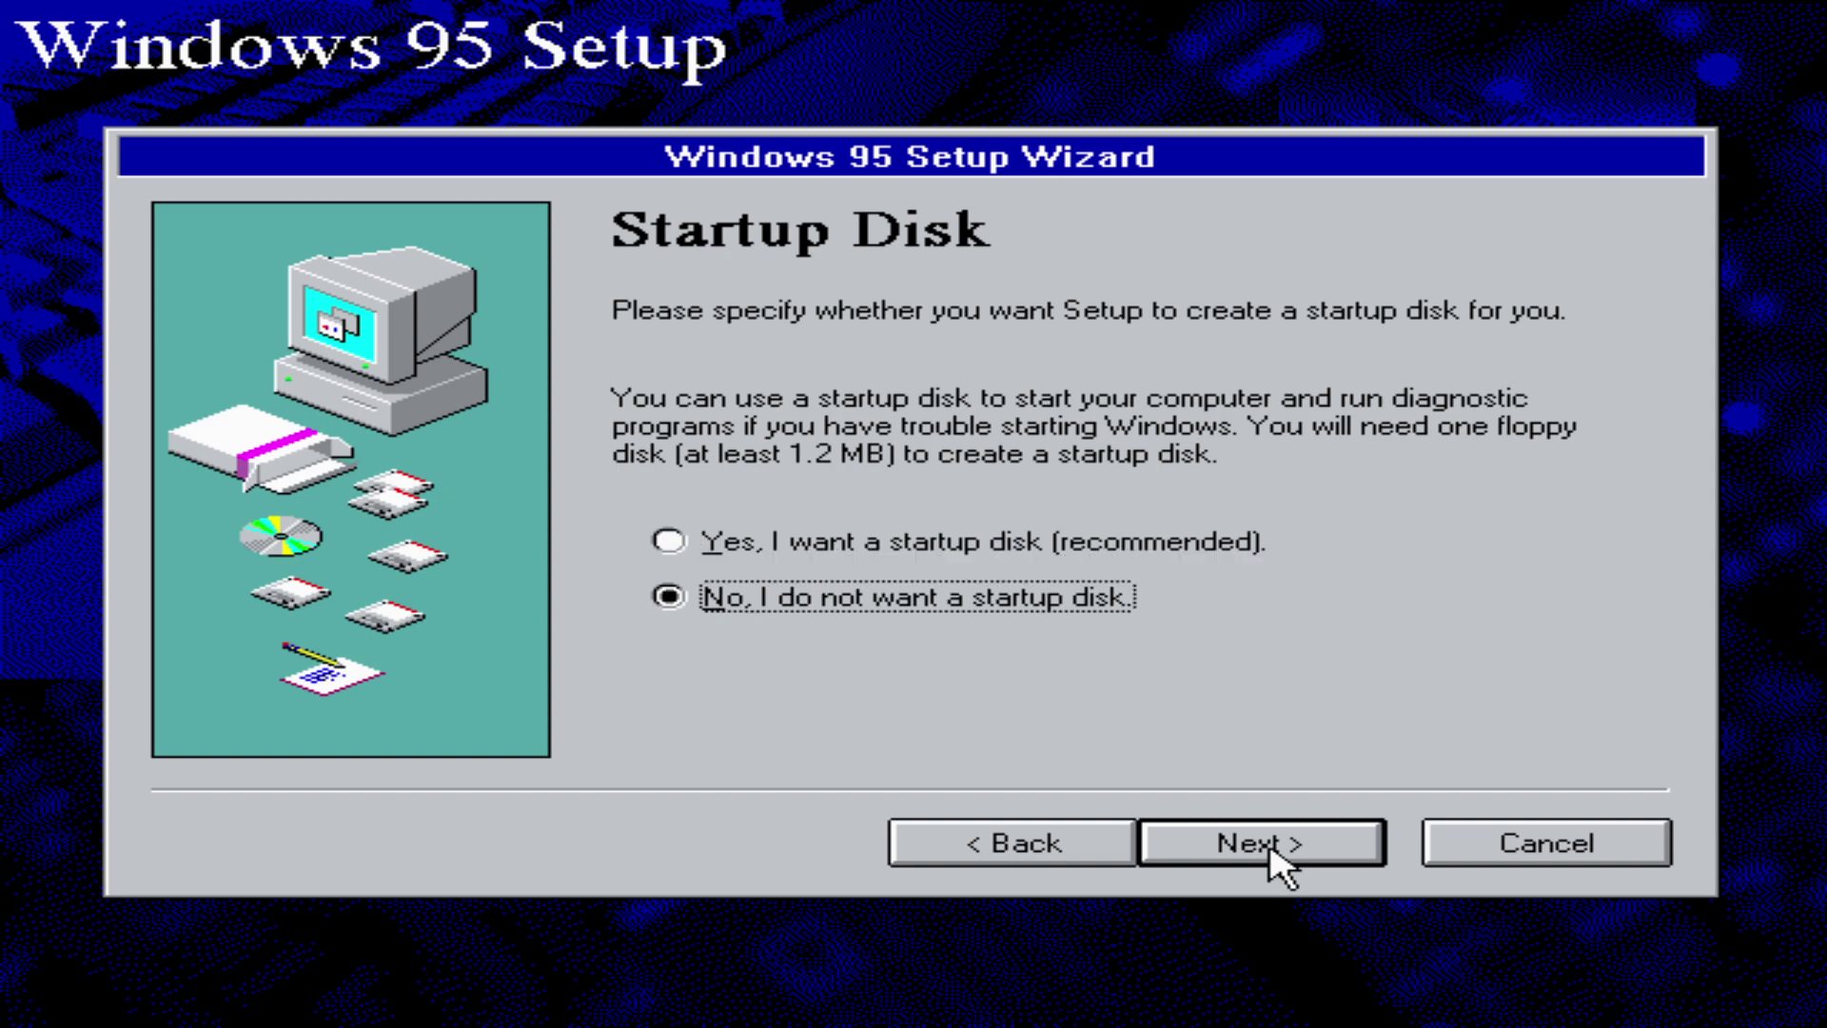
click(1272, 852)
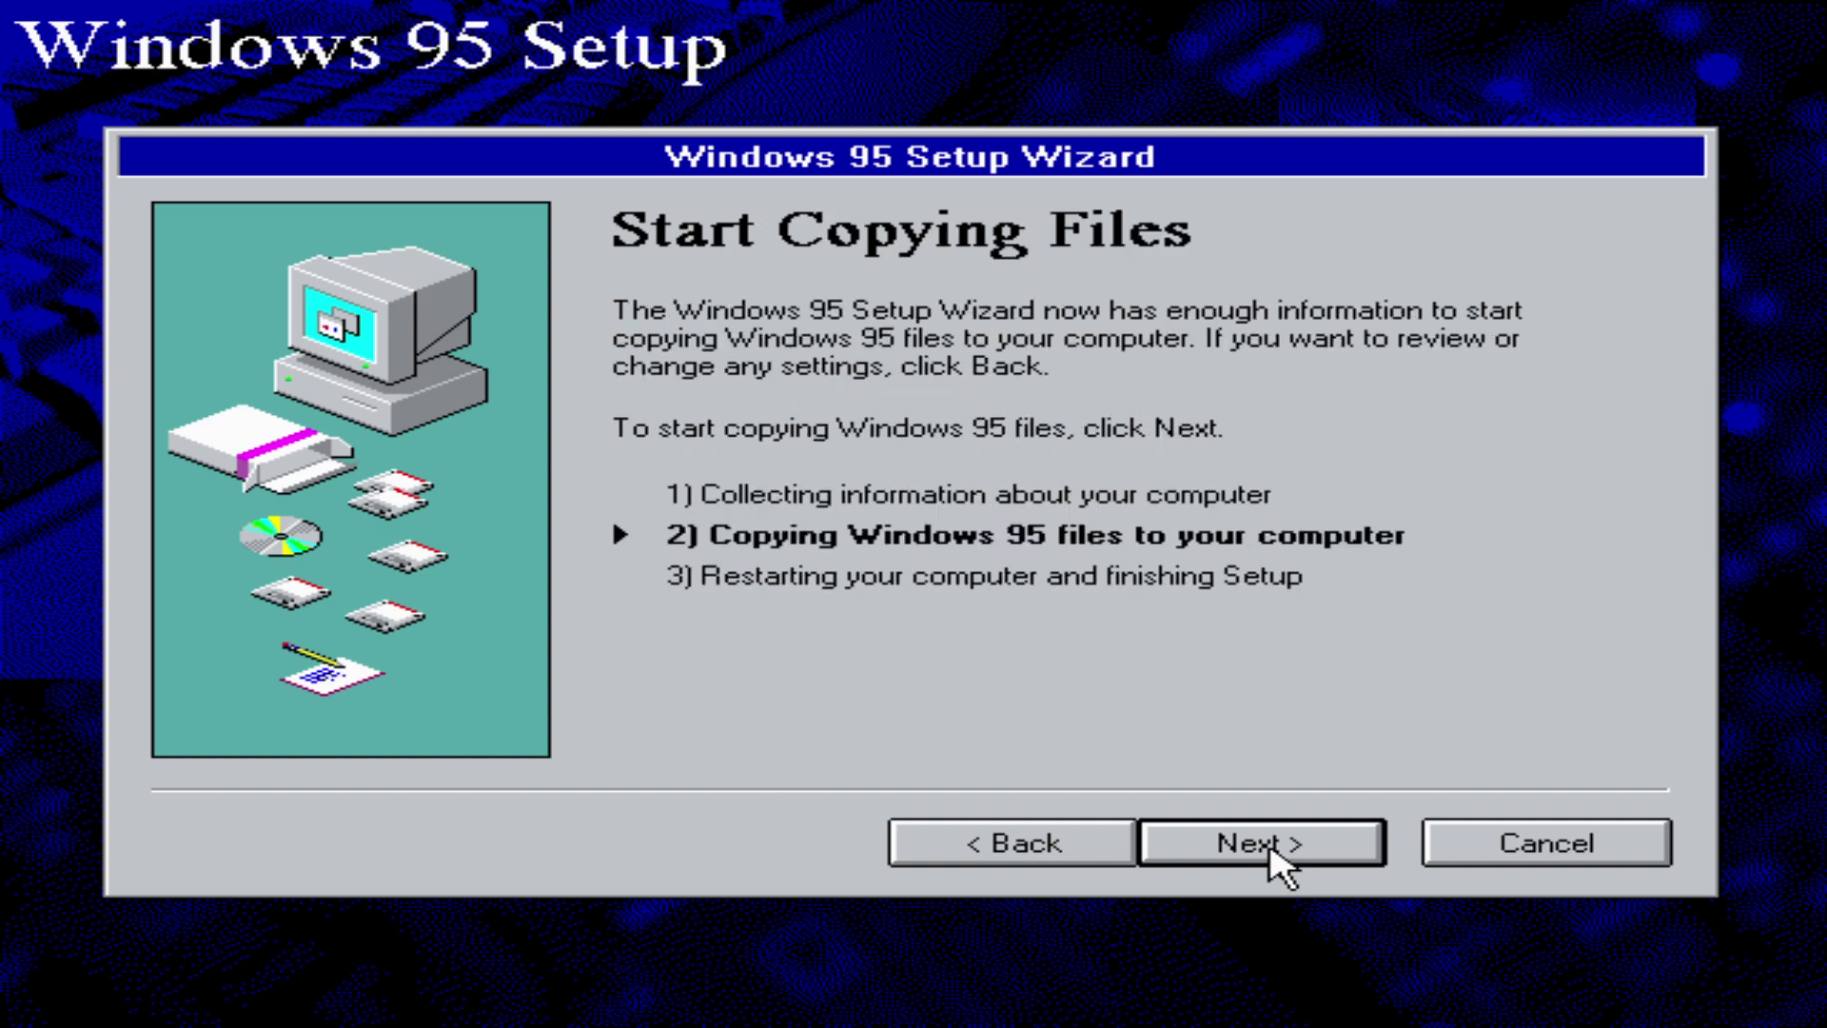
click(1269, 850)
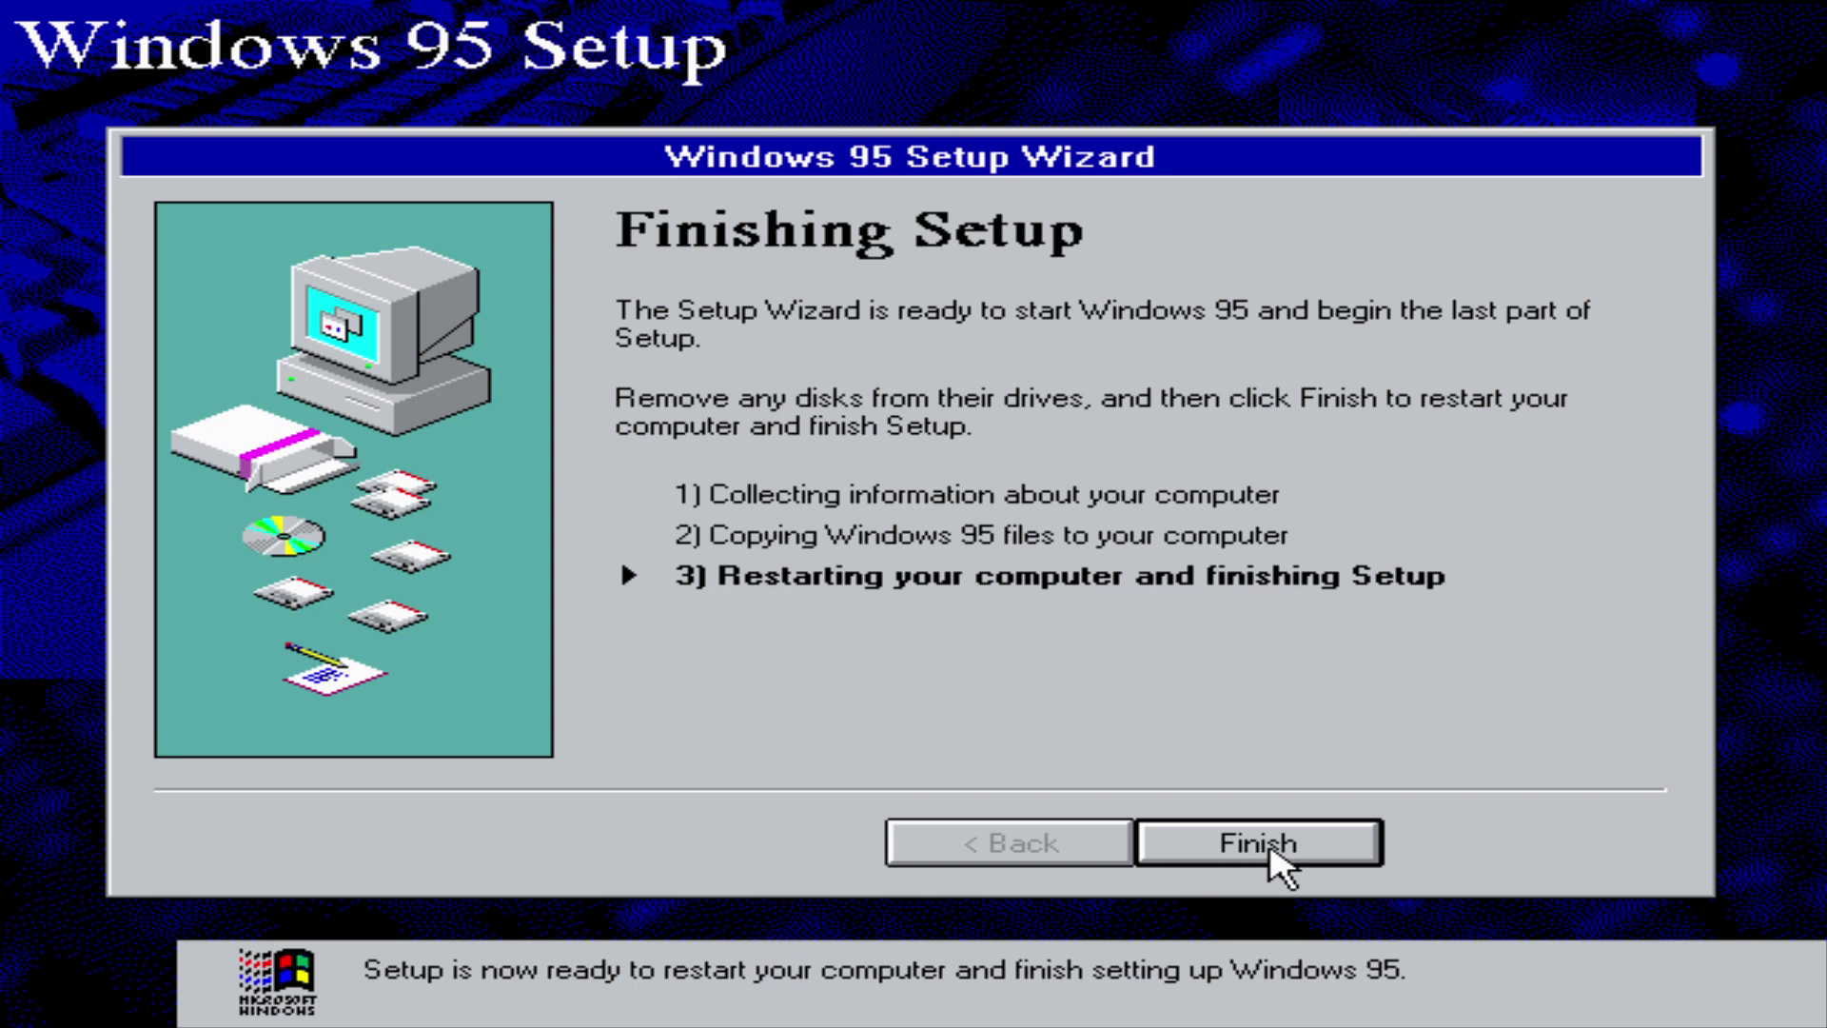
- Finish setup, eject the floppy from drive A via the Disc menu, and restart the PC
click(1269, 851)
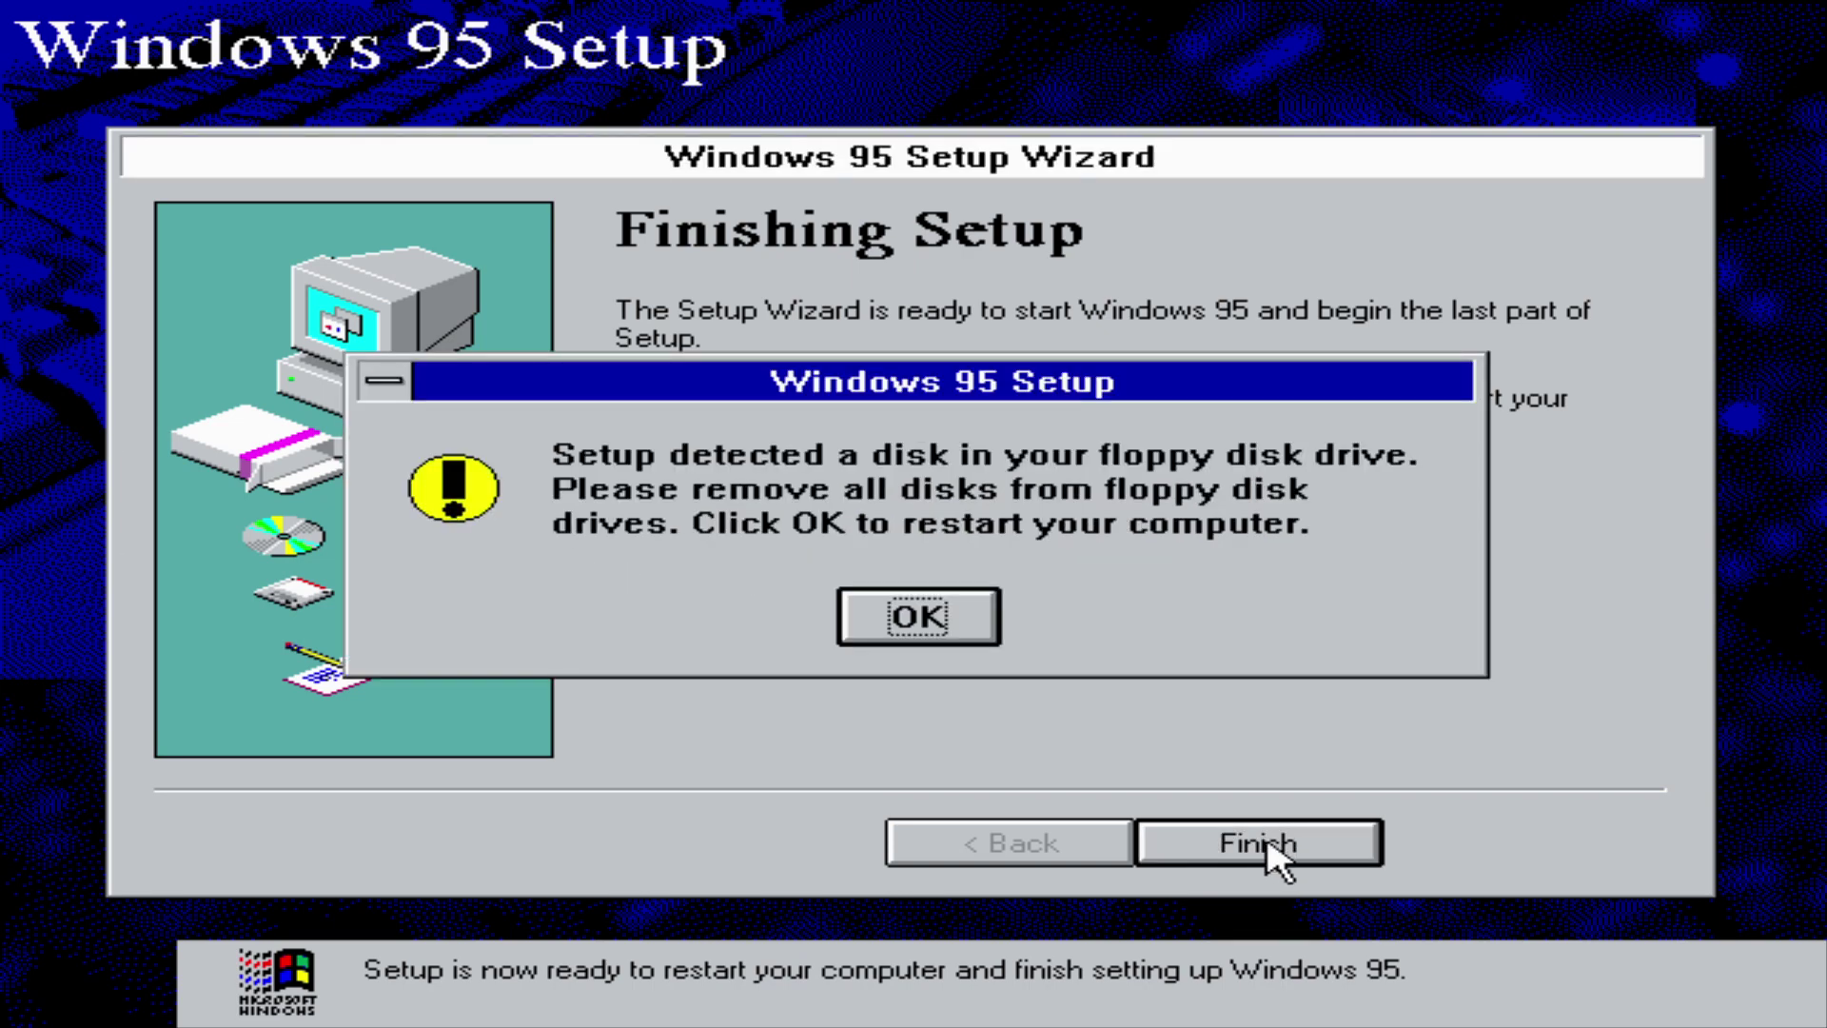
key(ctrl+alt+Page_Down)
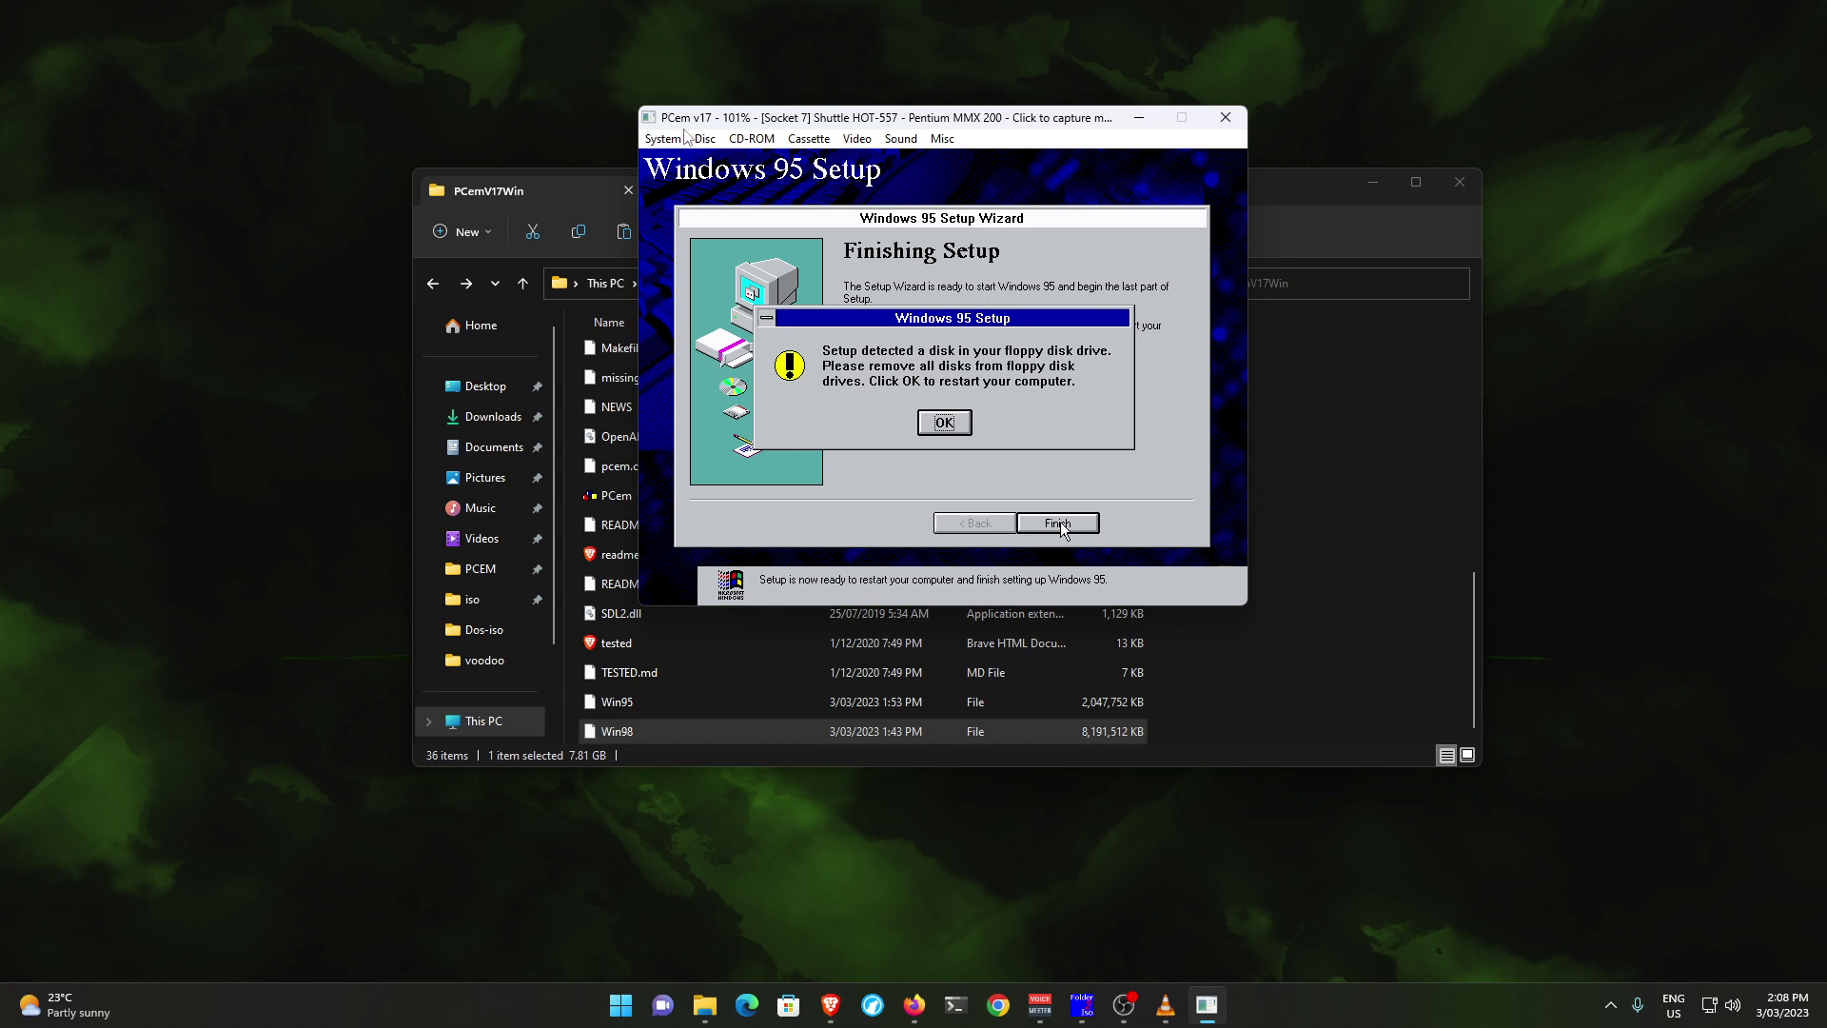
click(704, 138)
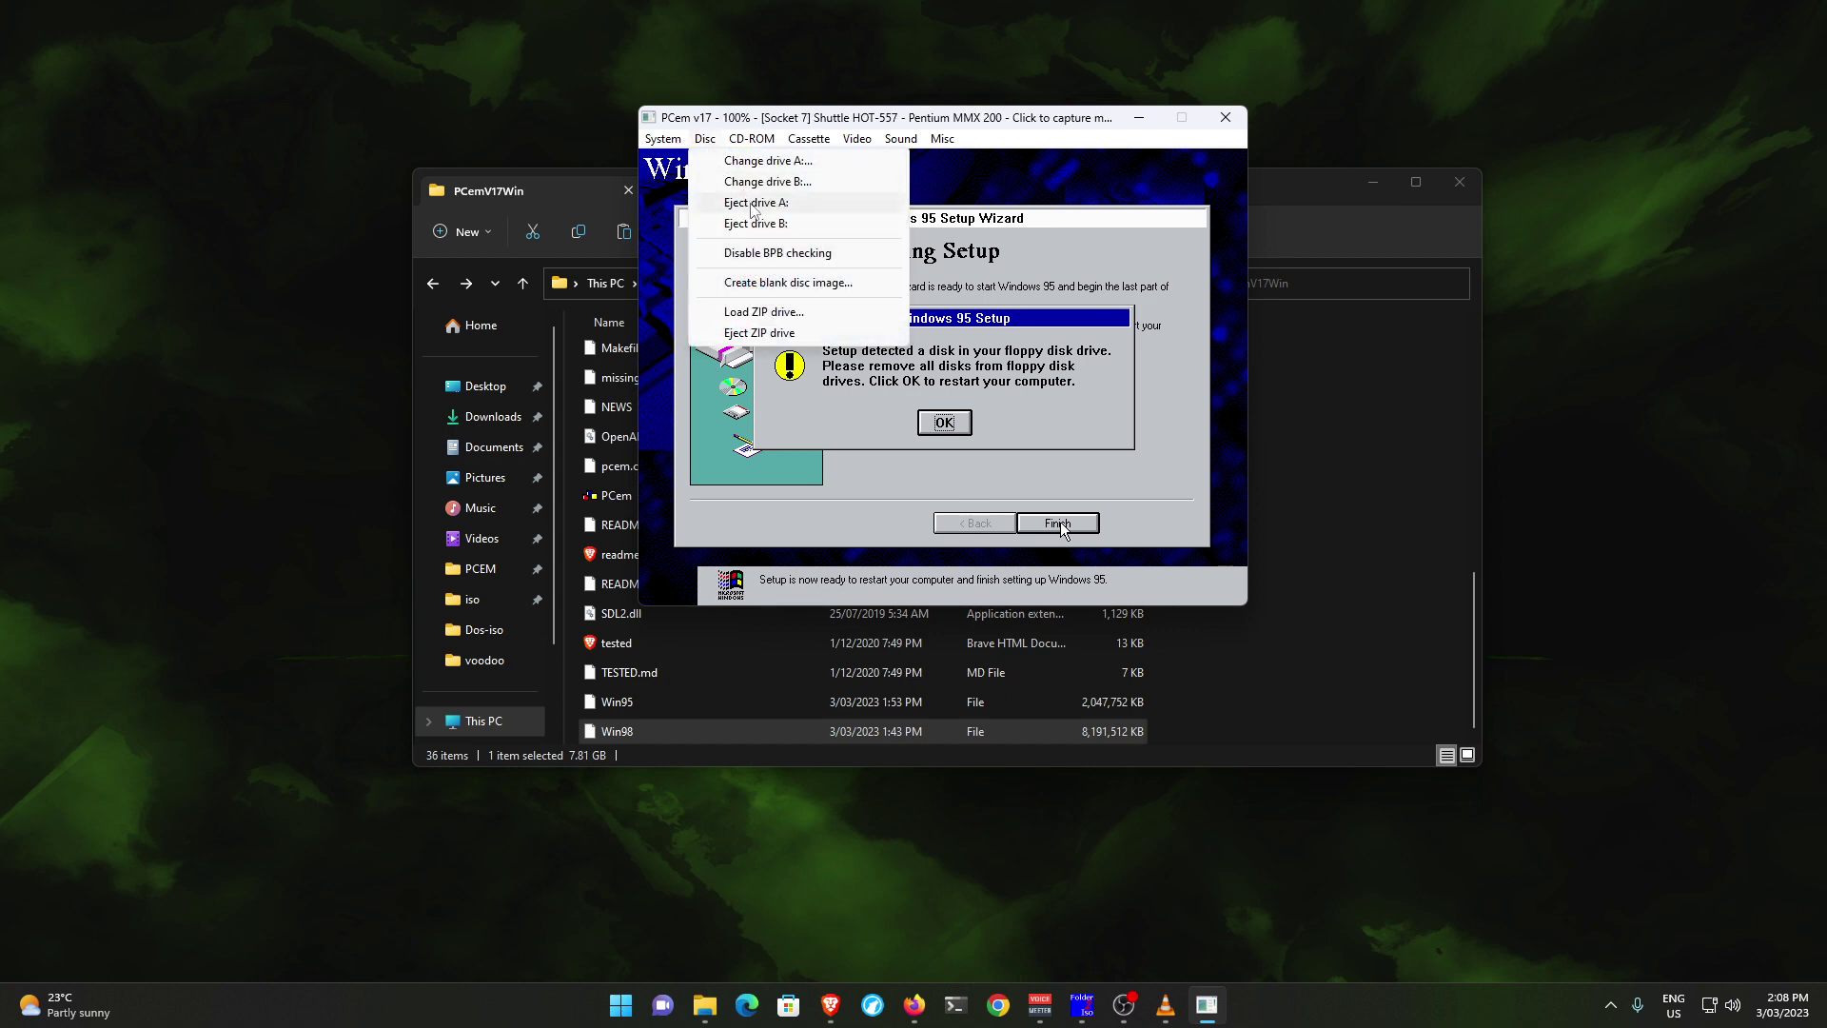
click(754, 203)
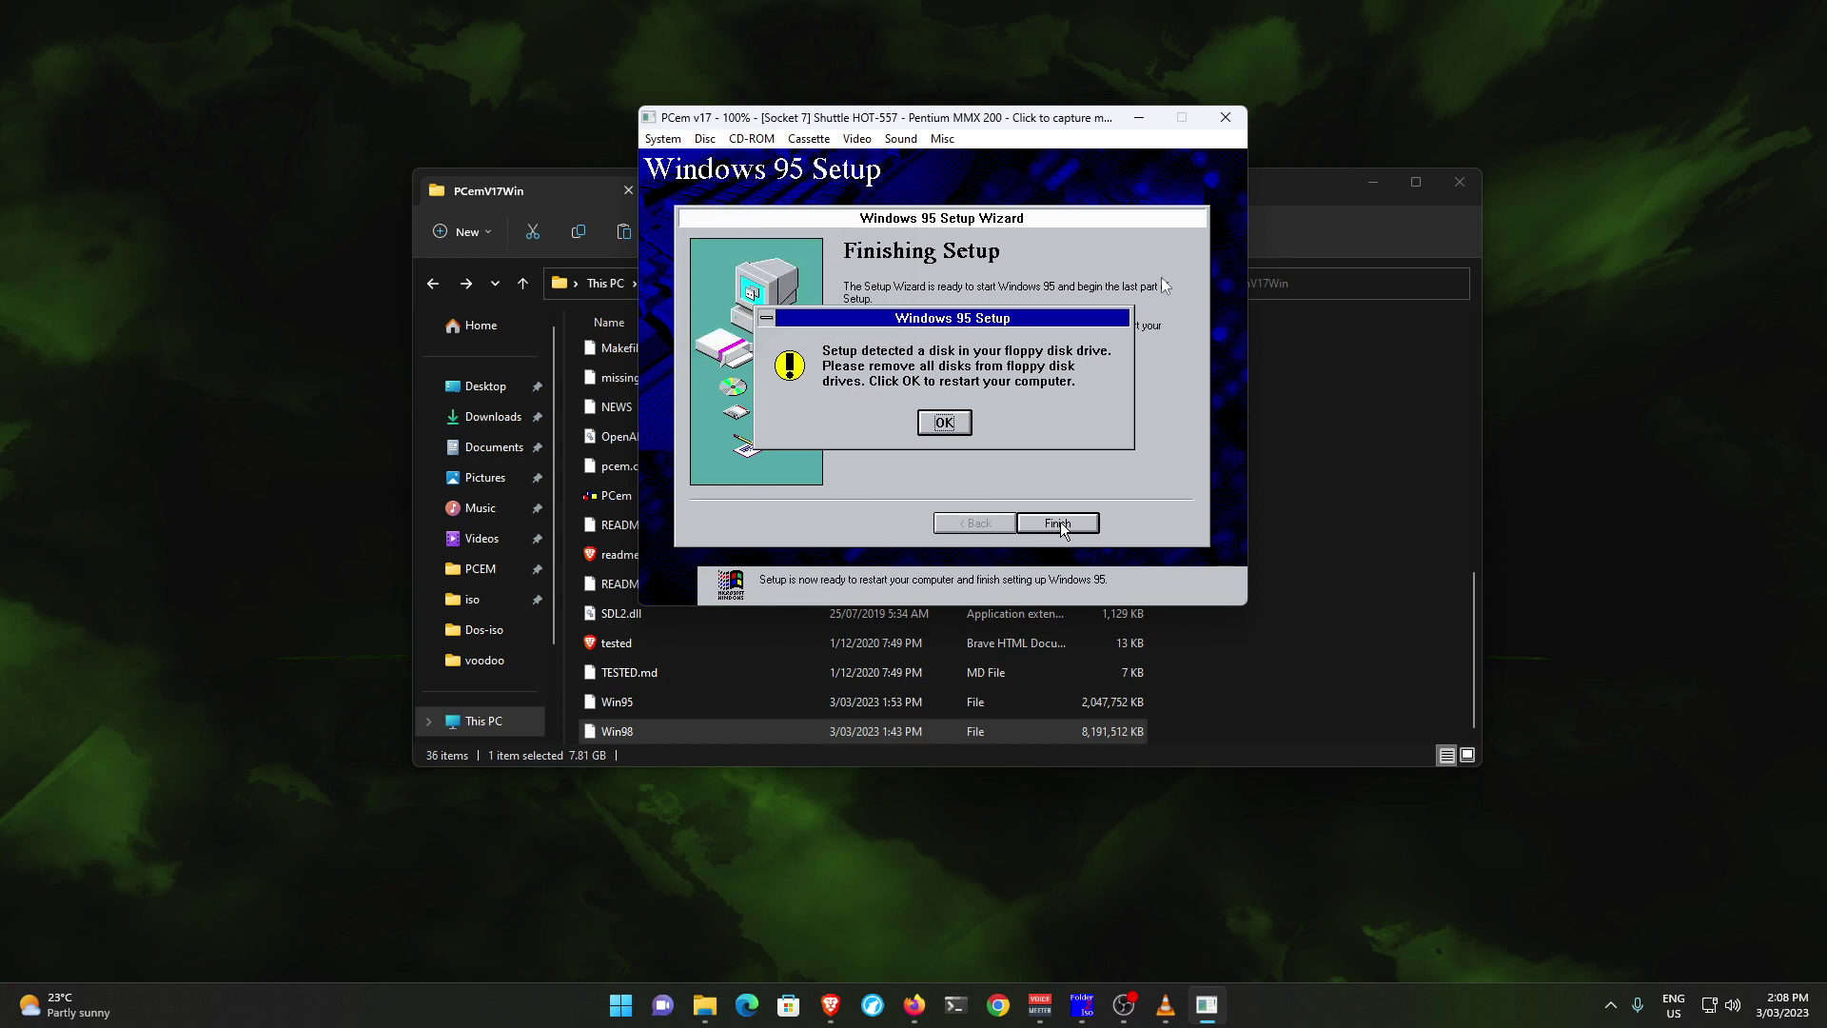
key(ctrl+alt+Page_Down)
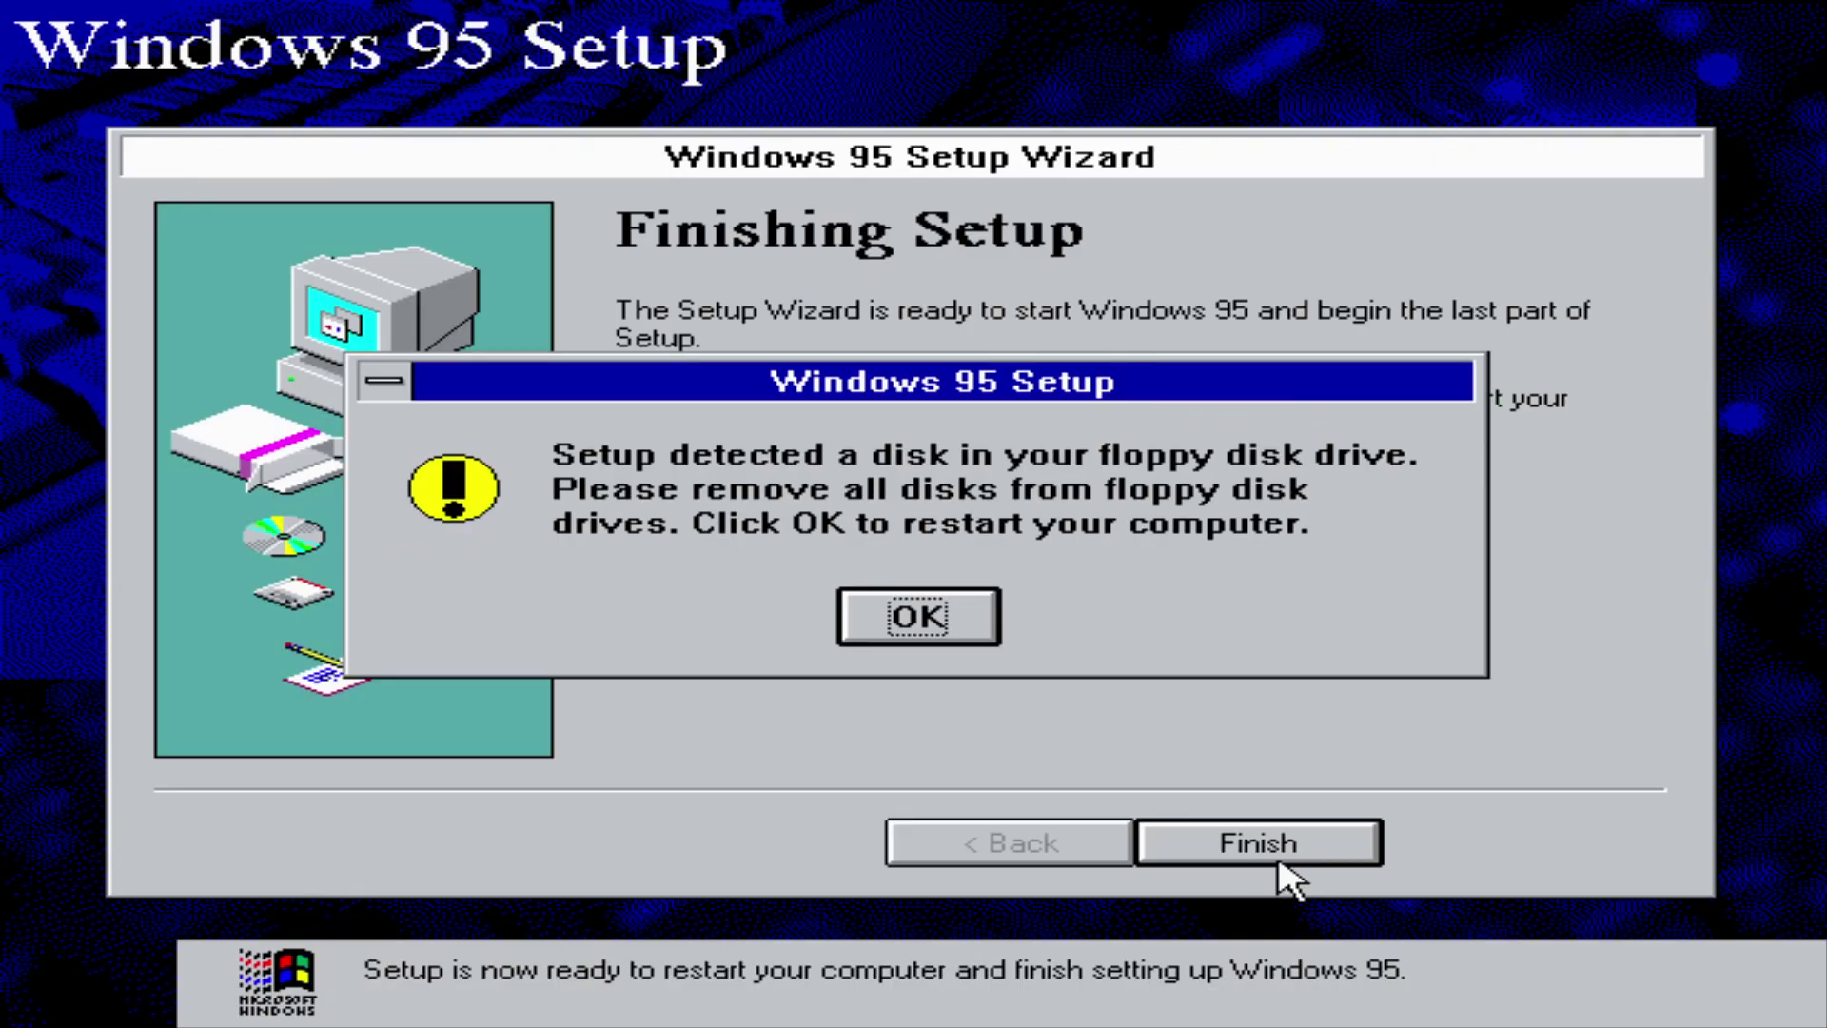
key(Return)
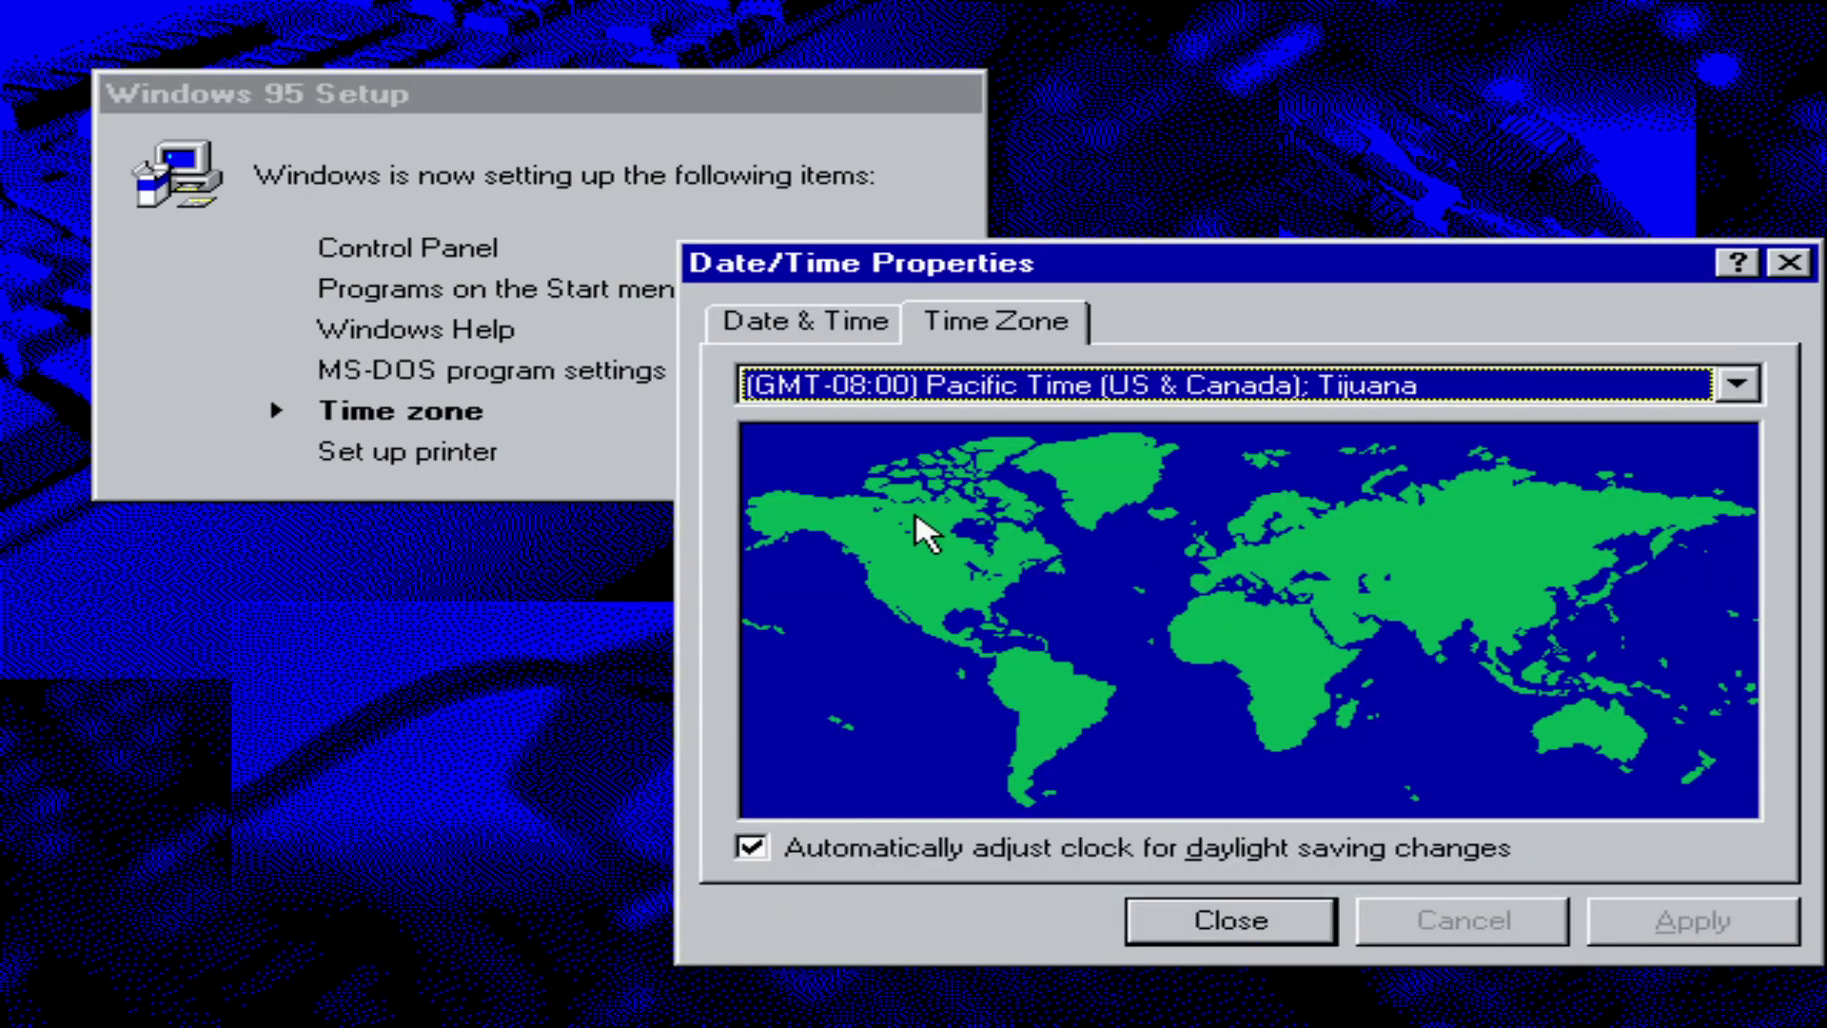
- Set the time zone to (GMT+10:00) Canberra, Melbourne, Sydney, skip the printer, and restart
key(Down)
key(Down)
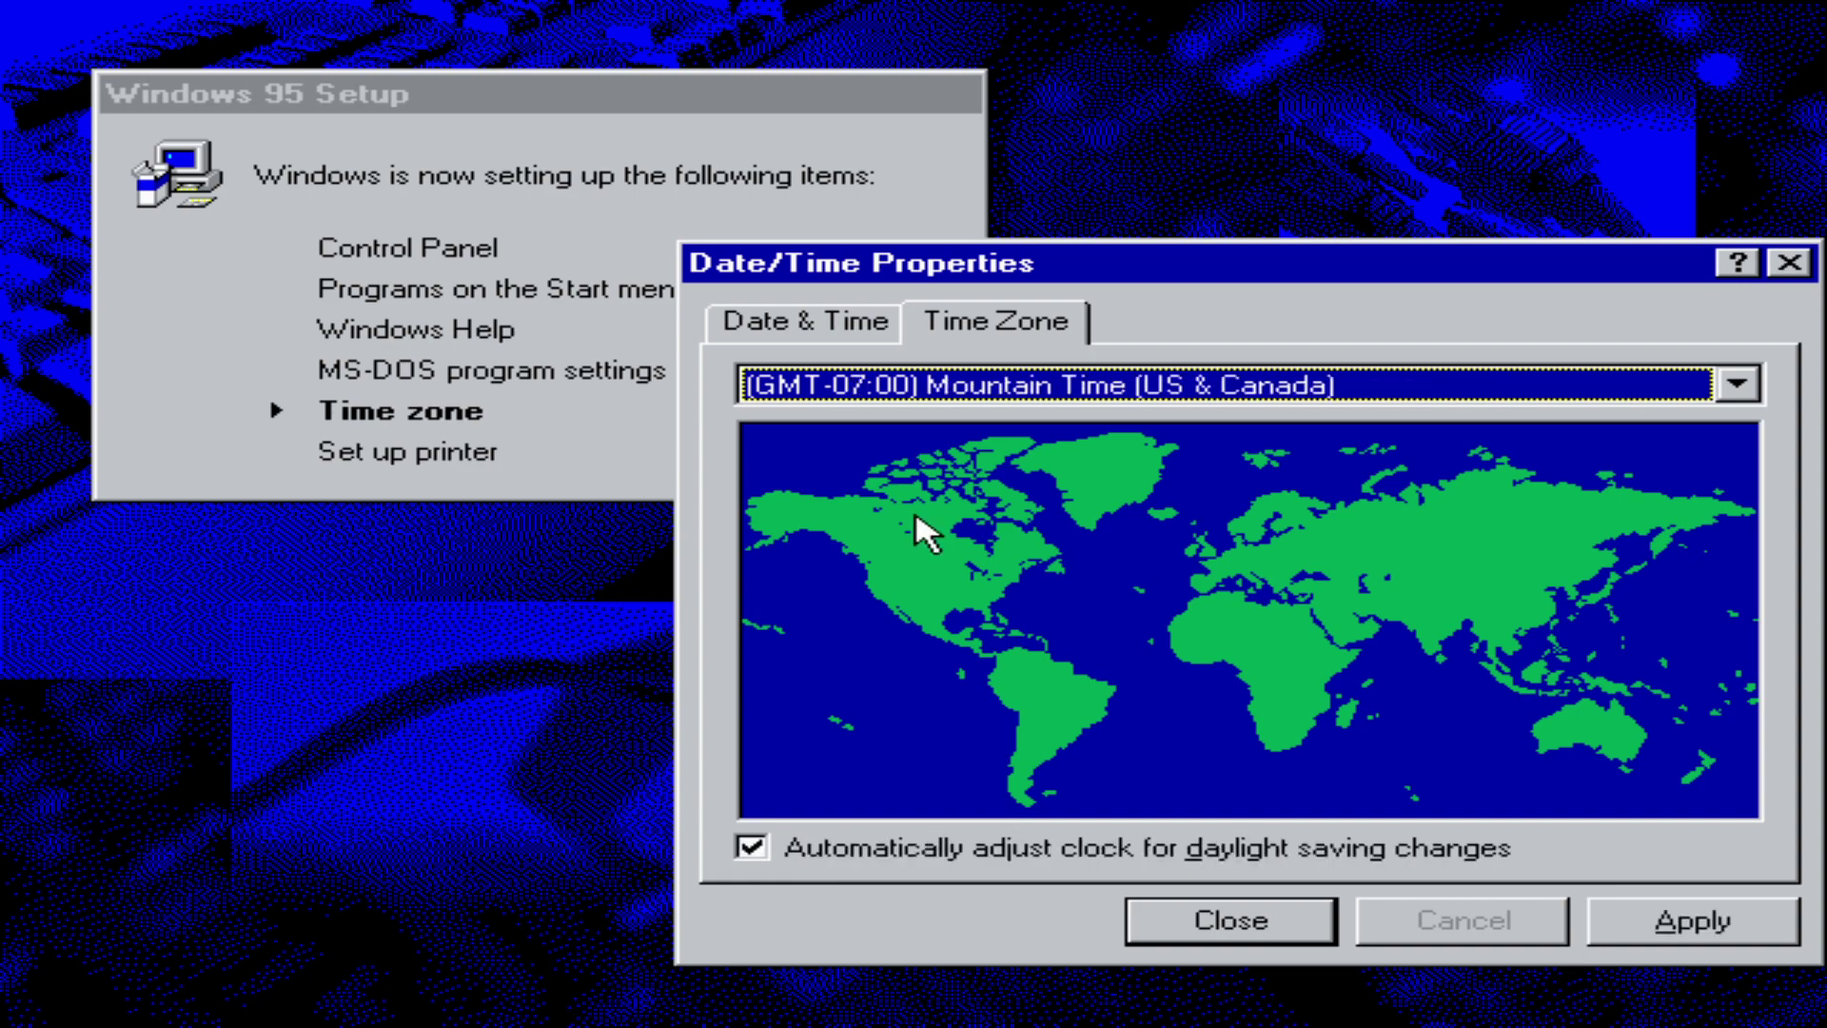
key(Down)
key(Down)
key(Down)
key(Down)
key(Down)
key(Down)
key(Down)
key(Down)
key(Down)
key(Down)
key(Down)
key(Down)
key(Down)
key(Down)
key(Down)
key(Down)
key(Down)
key(Down)
key(Down)
key(Down)
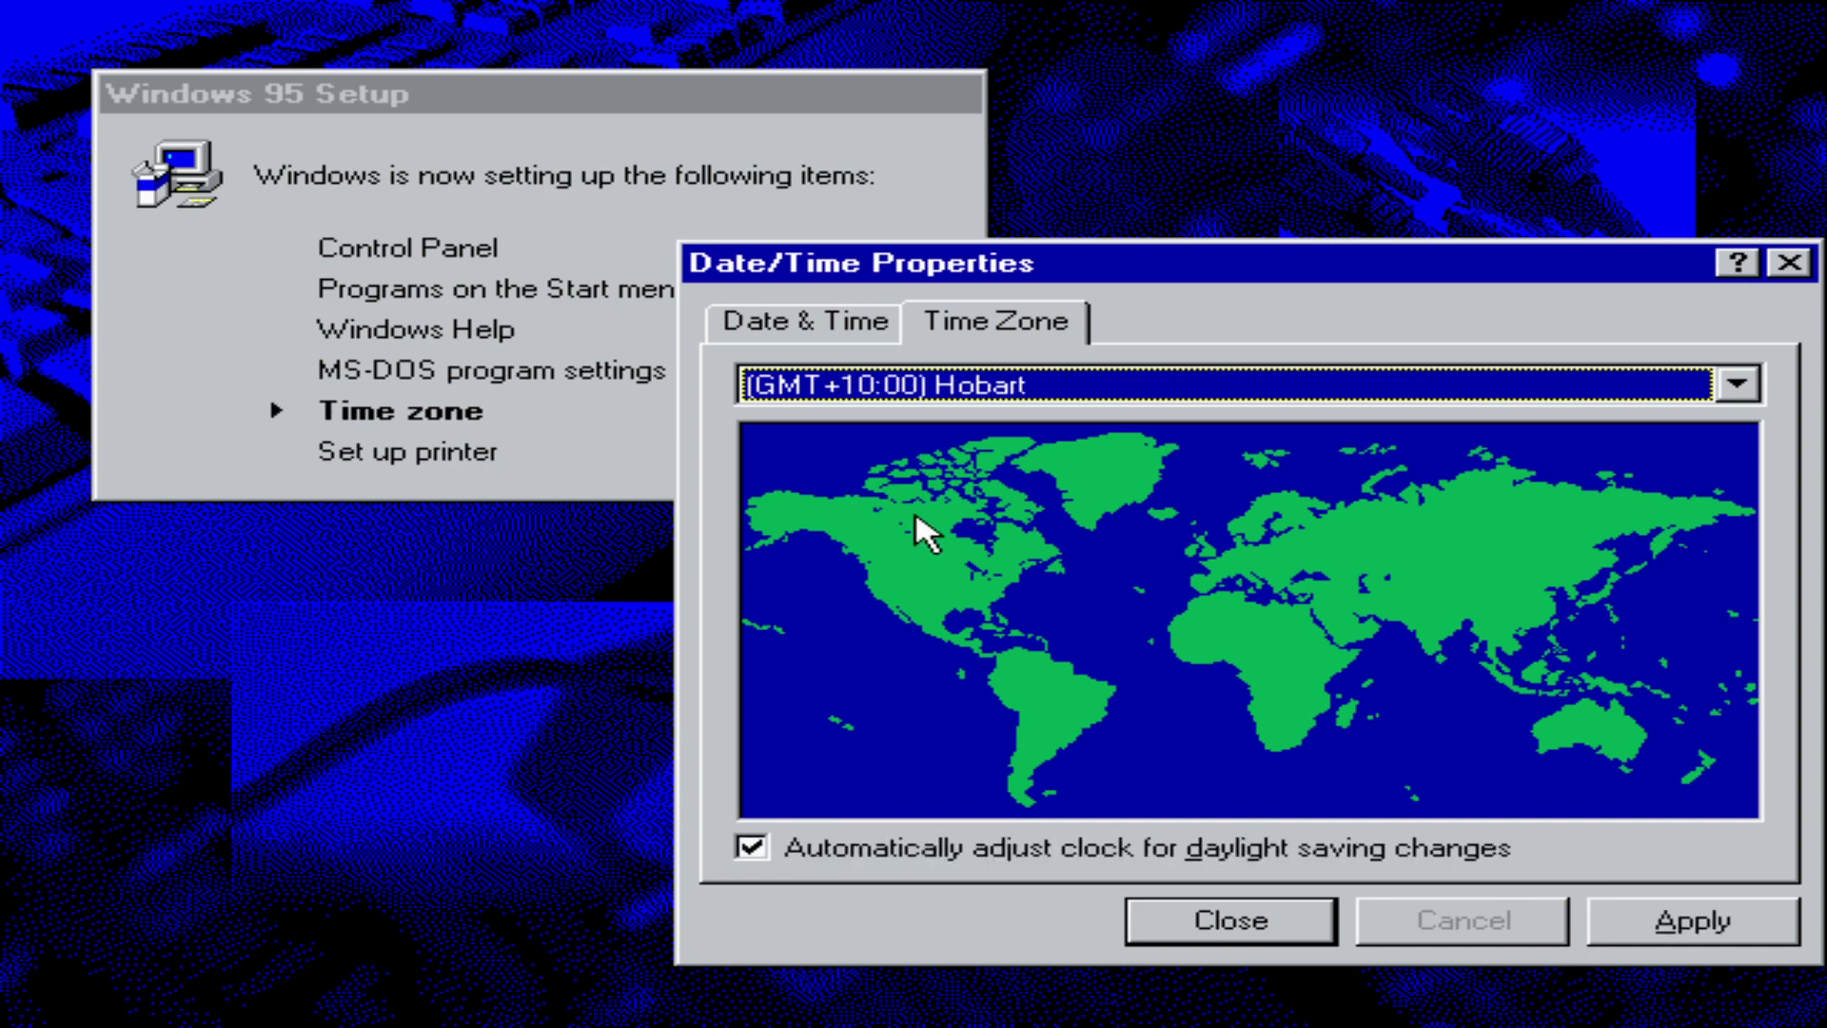
key(Down)
key(Down)
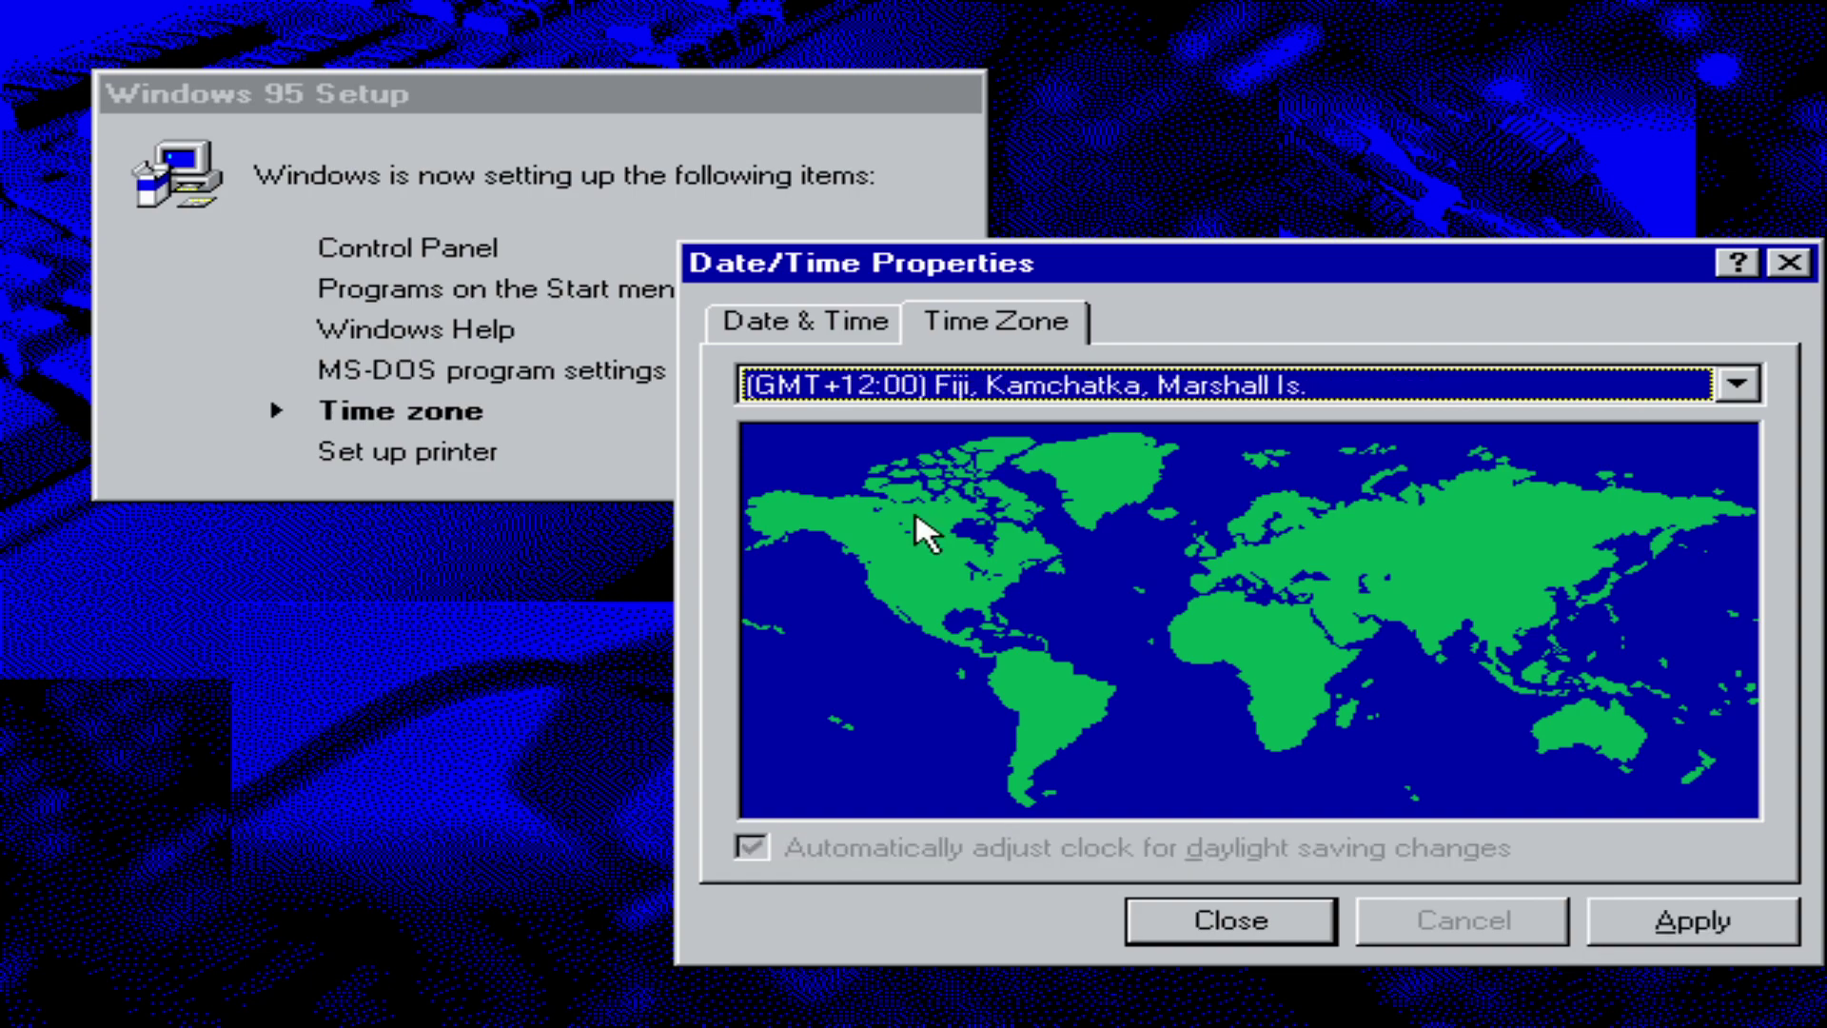
key(Up)
key(Up)
key(Up)
key(Up)
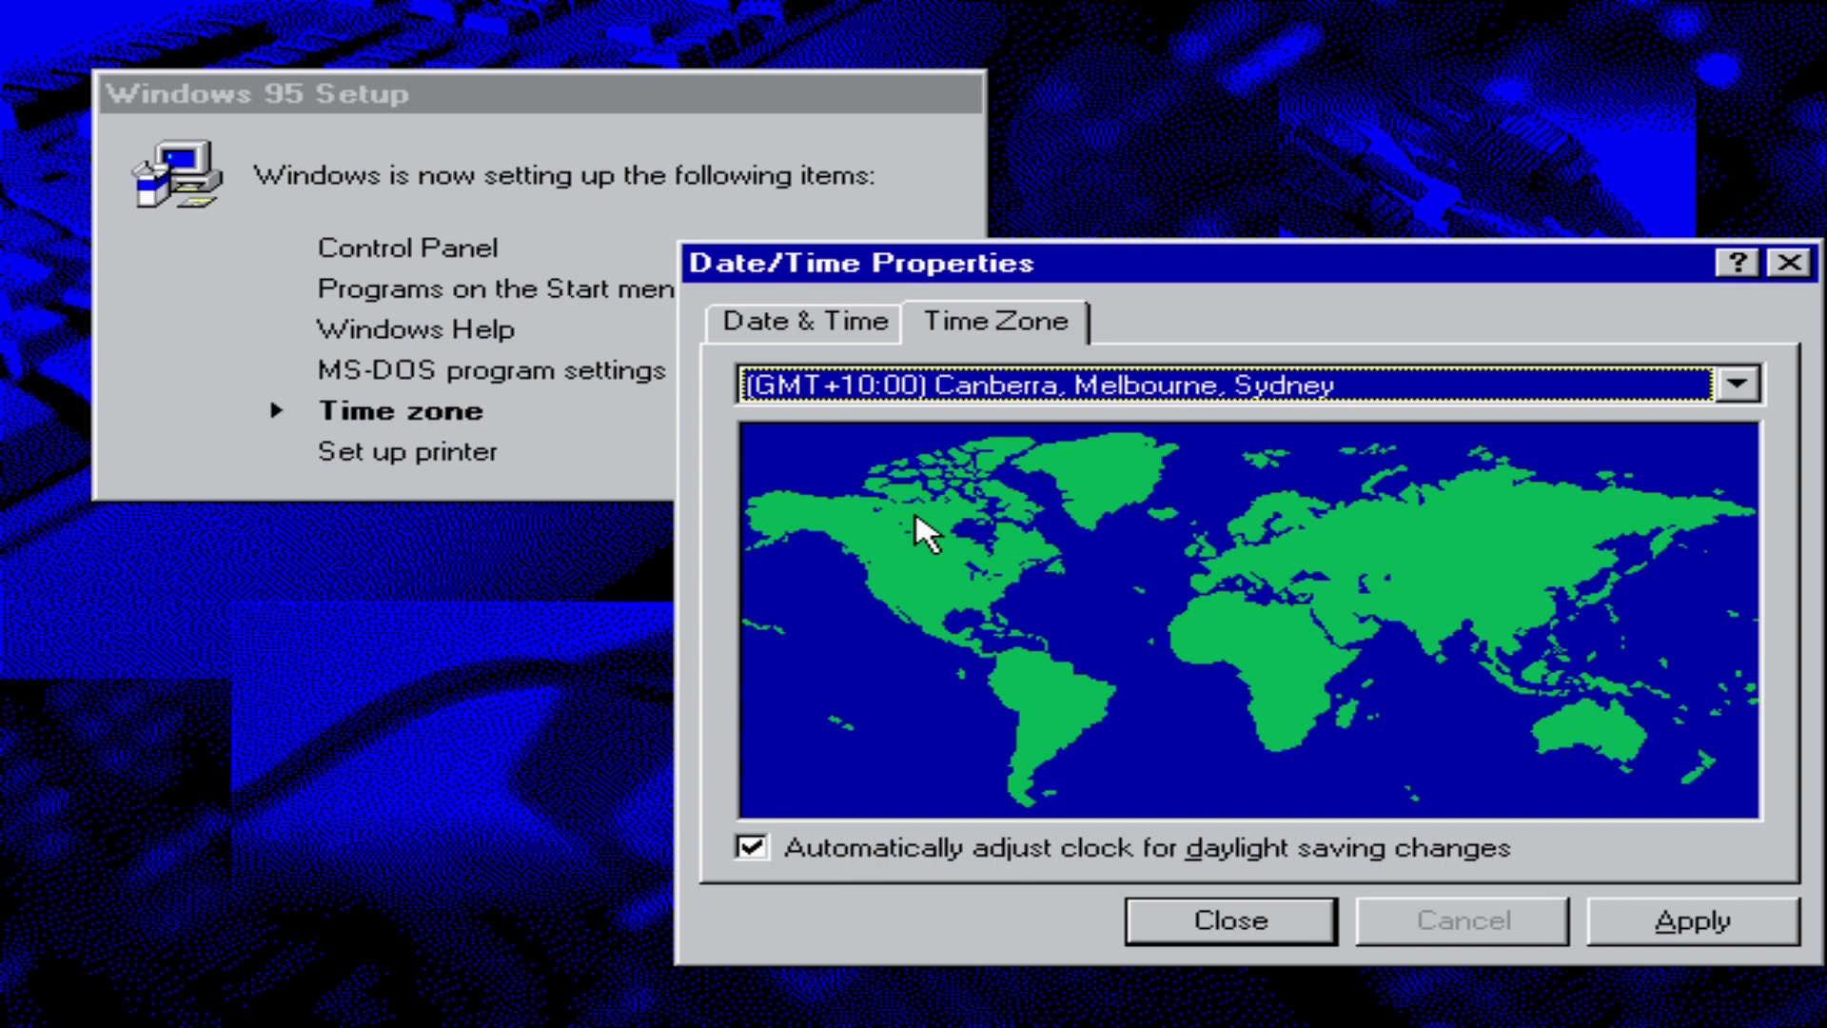
key(Return)
key(Escape)
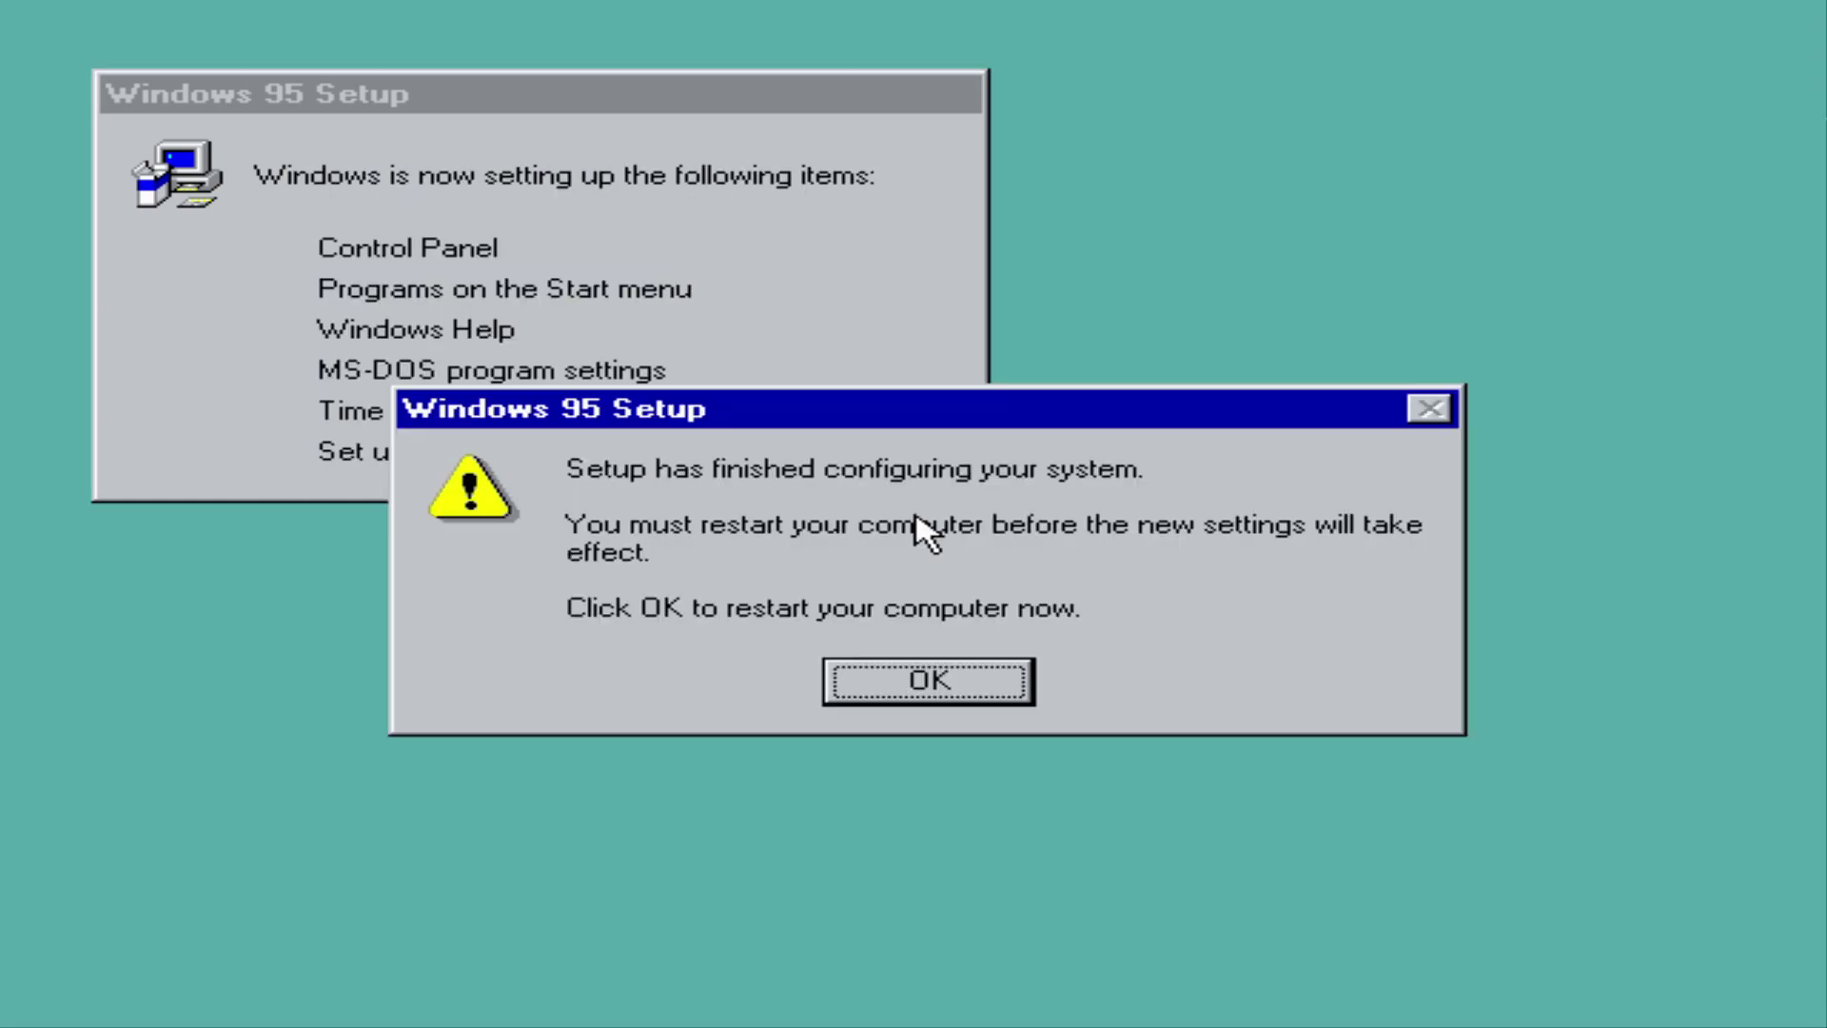
key(Return)
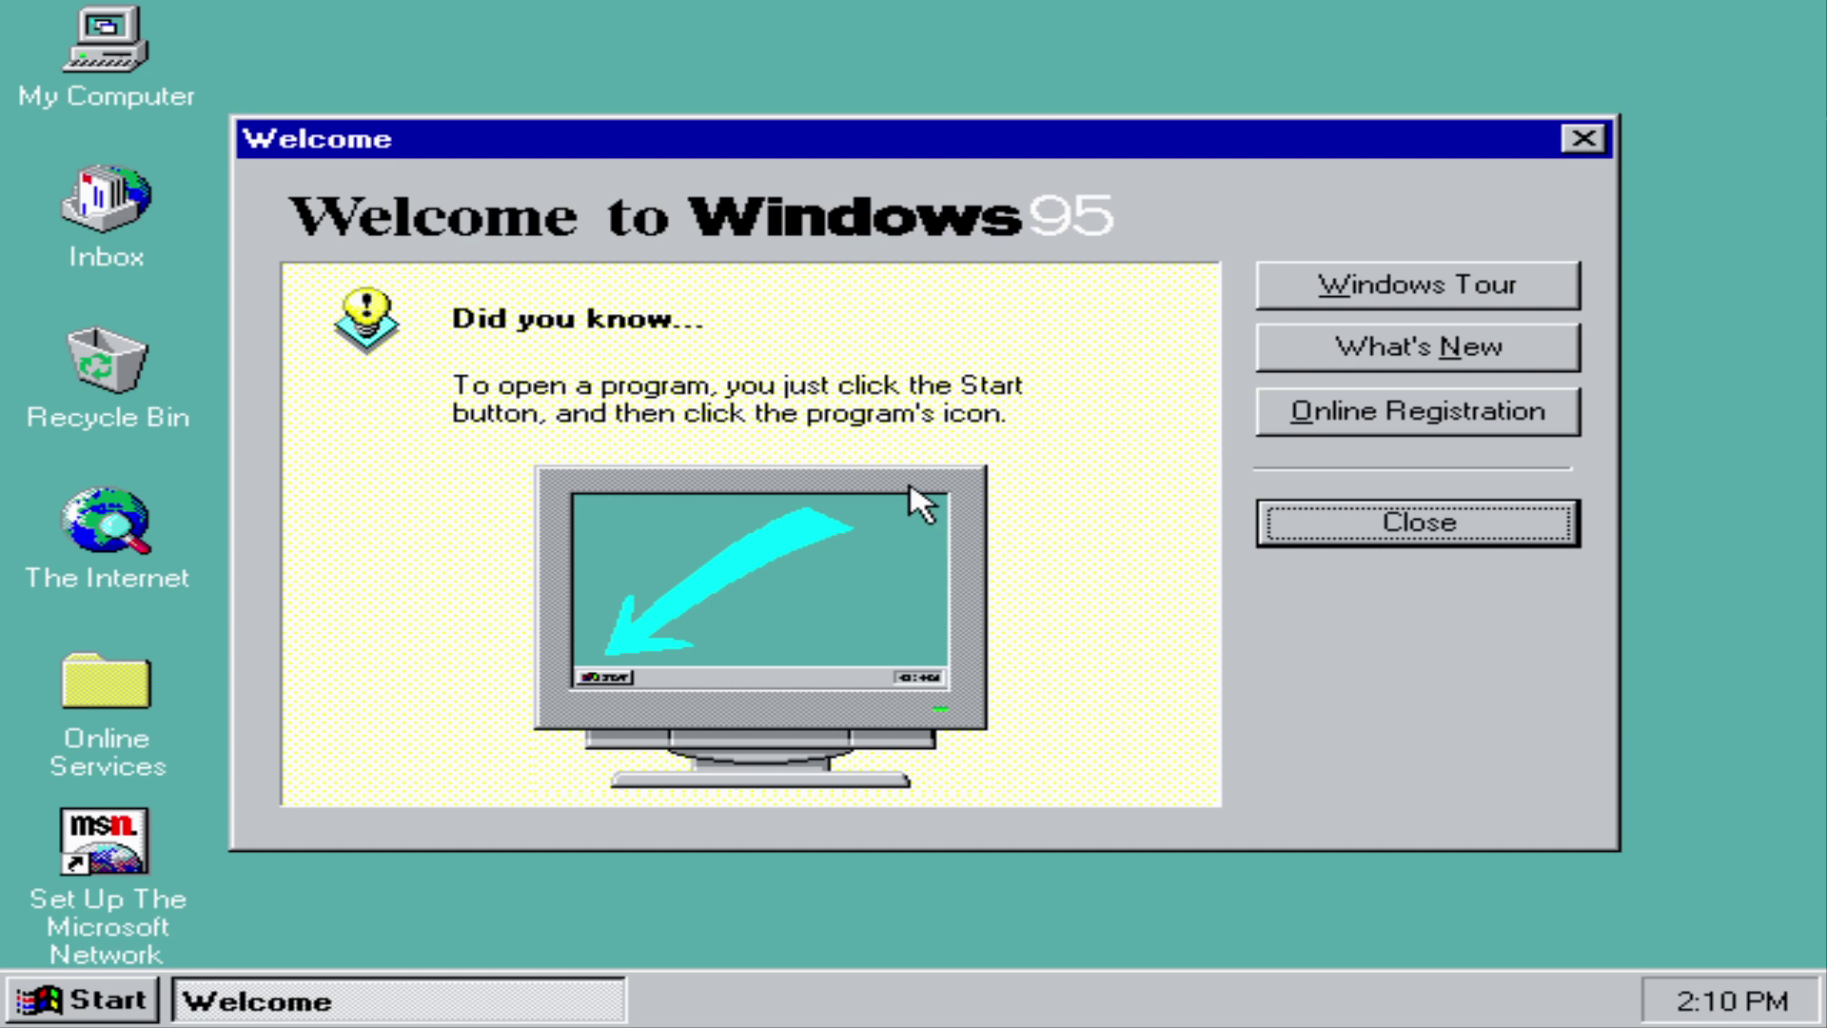
- Close Welcome and check Display Properties, which allow only 16 colours at 640x480, without changes
click(1370, 523)
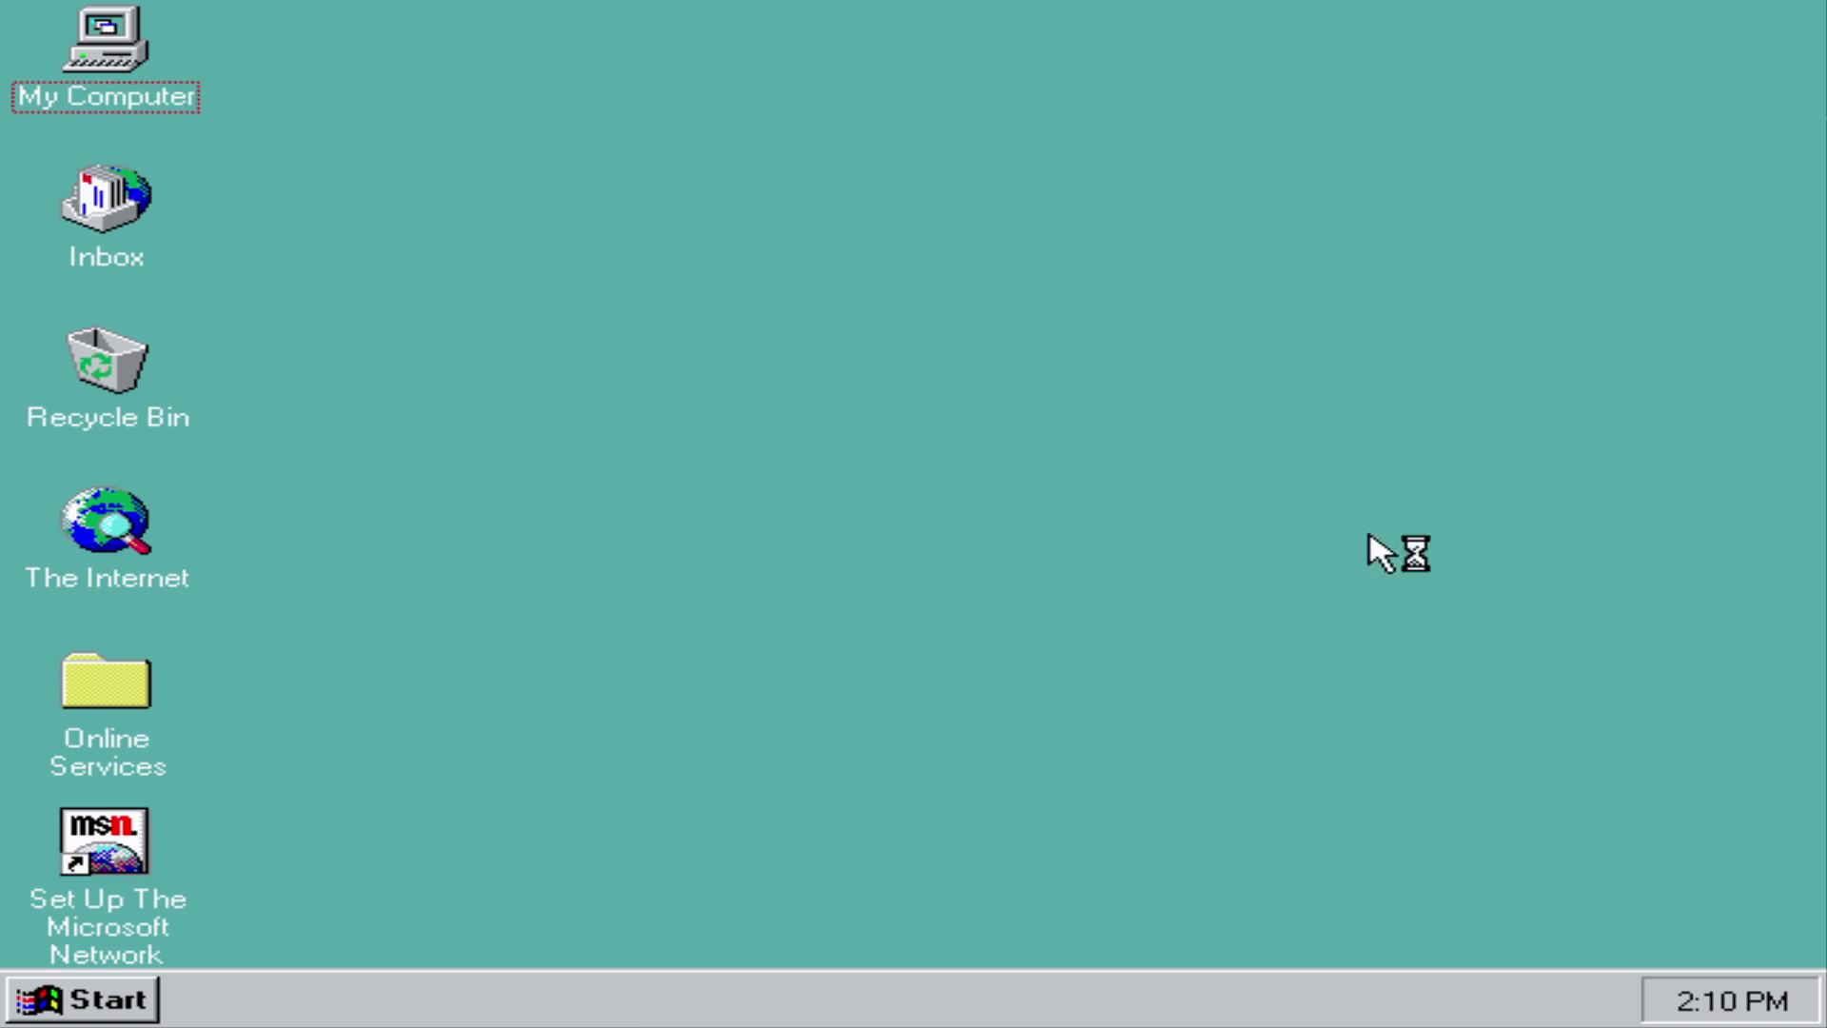
right_click(692, 201)
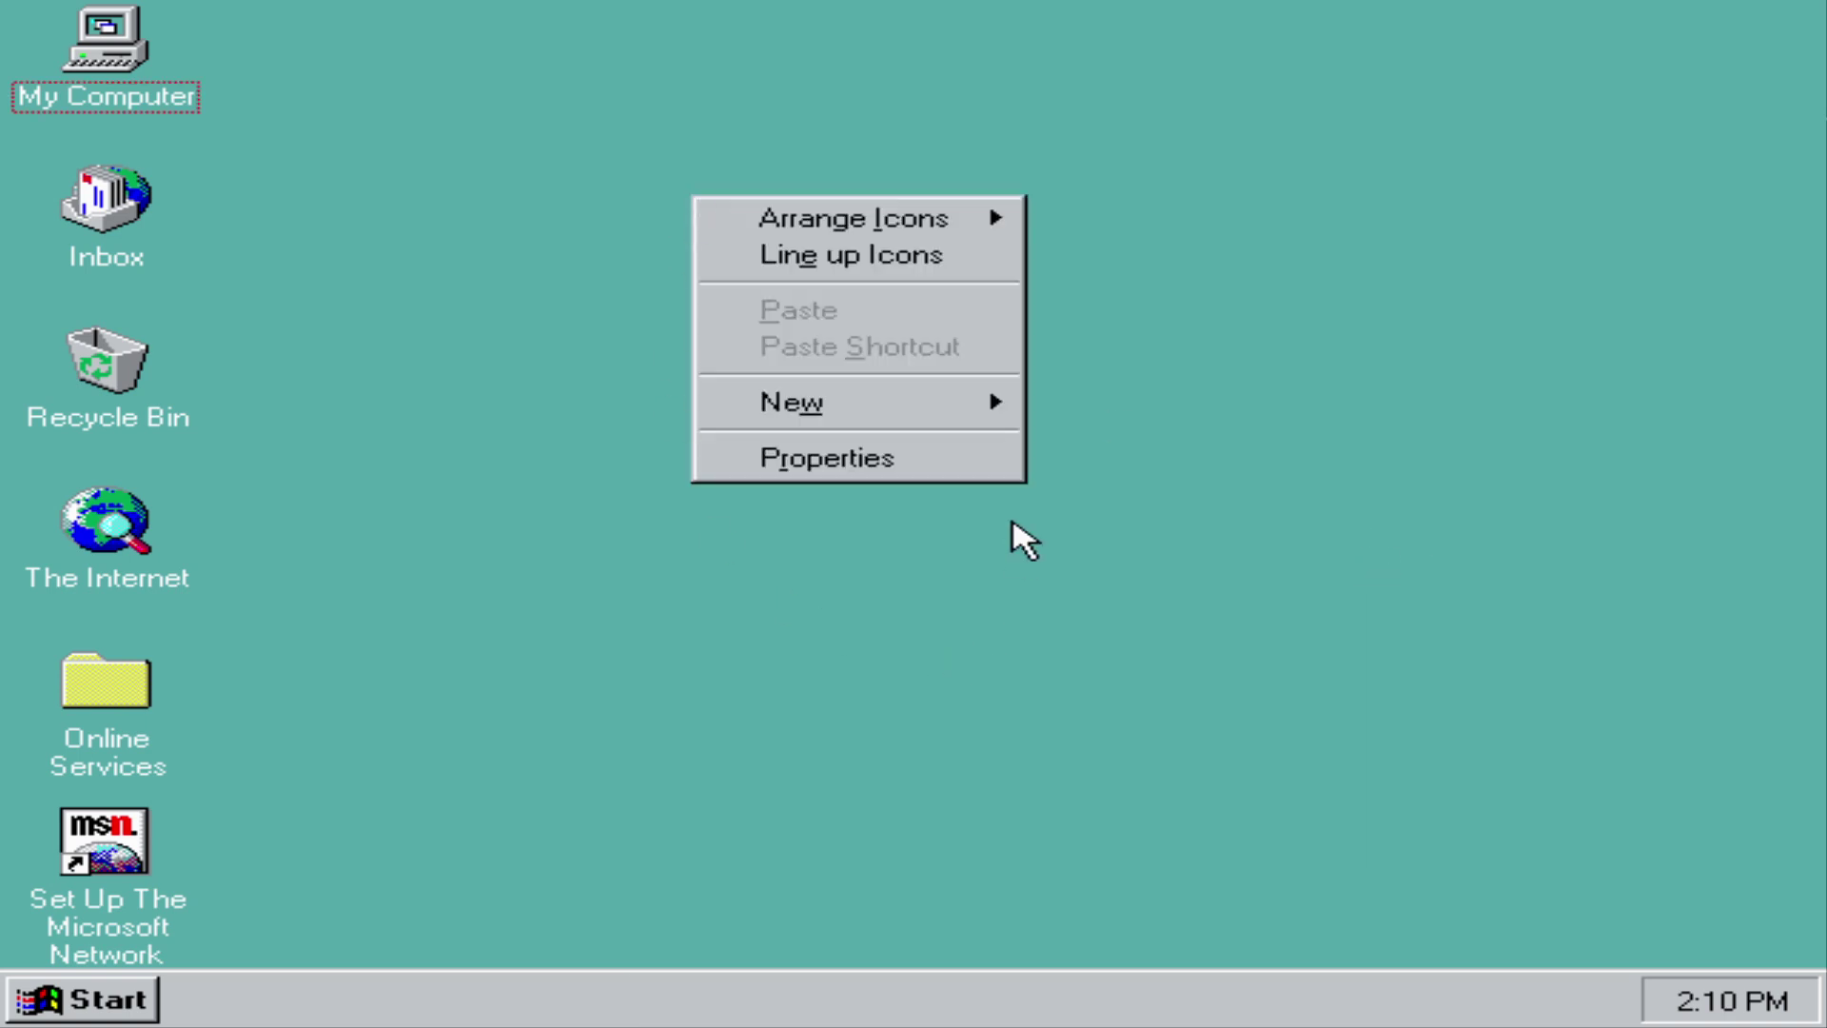
click(987, 461)
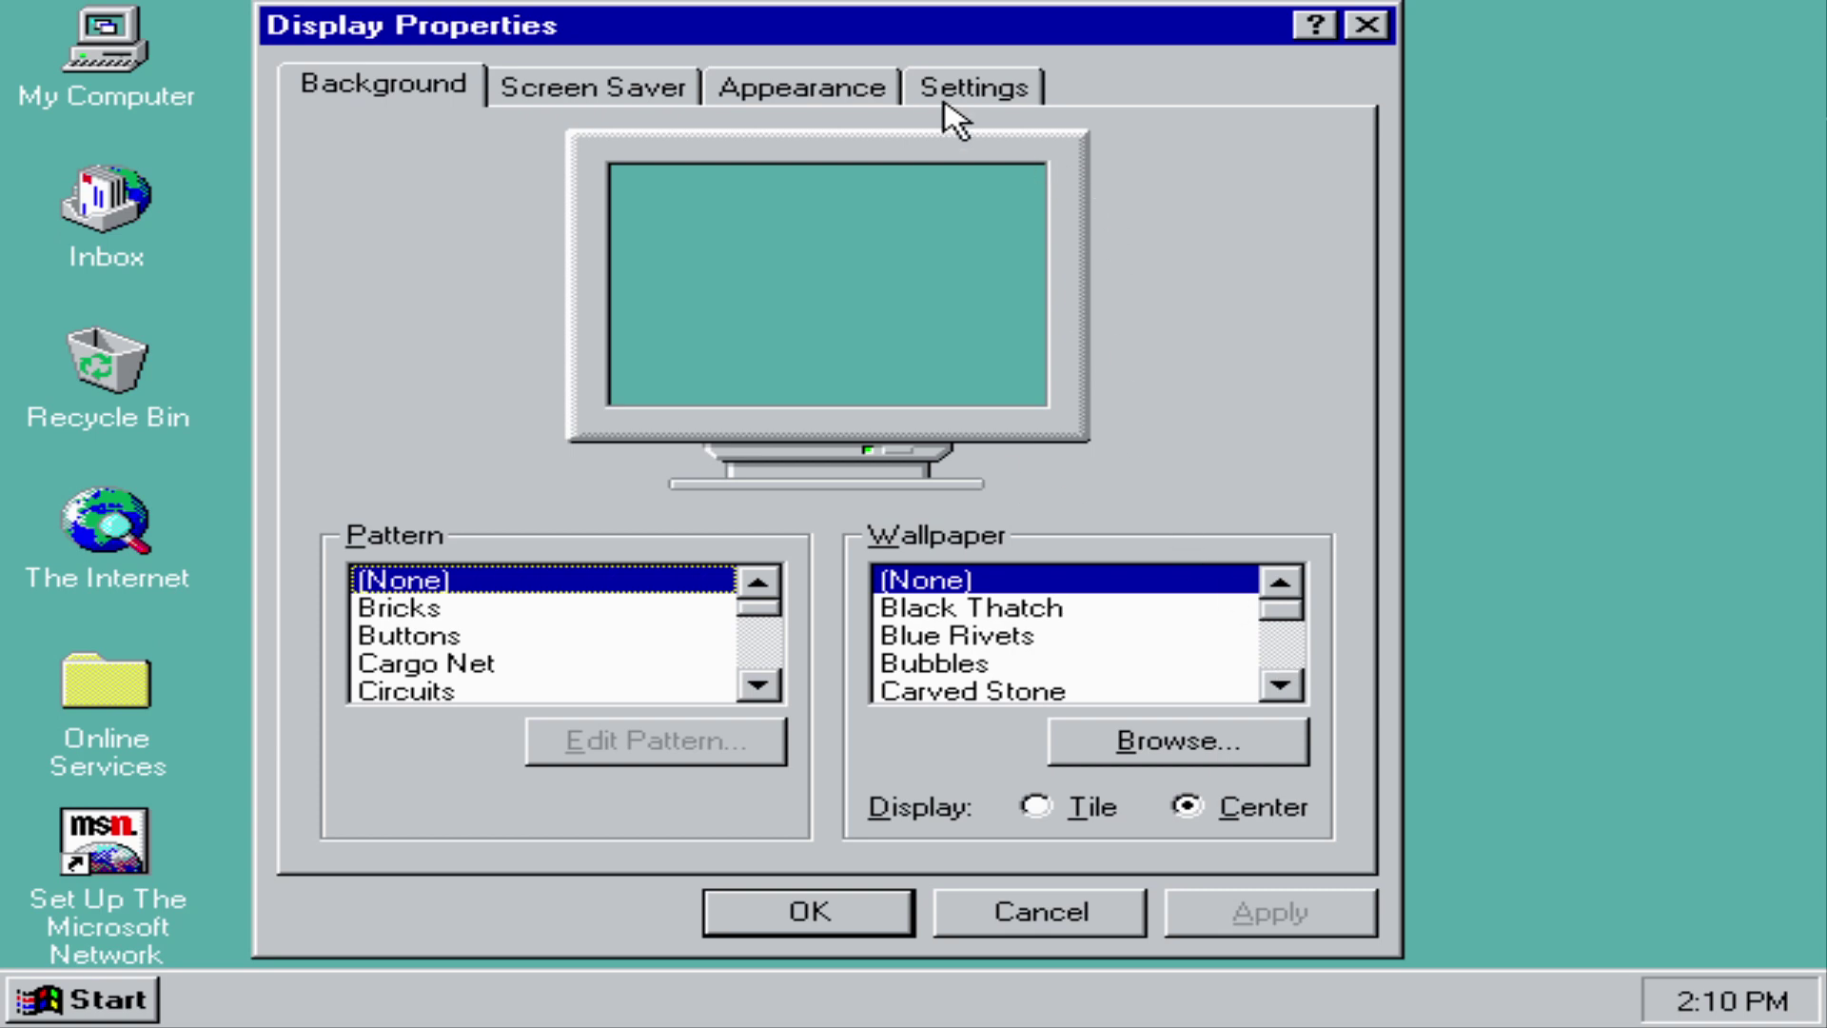
click(940, 95)
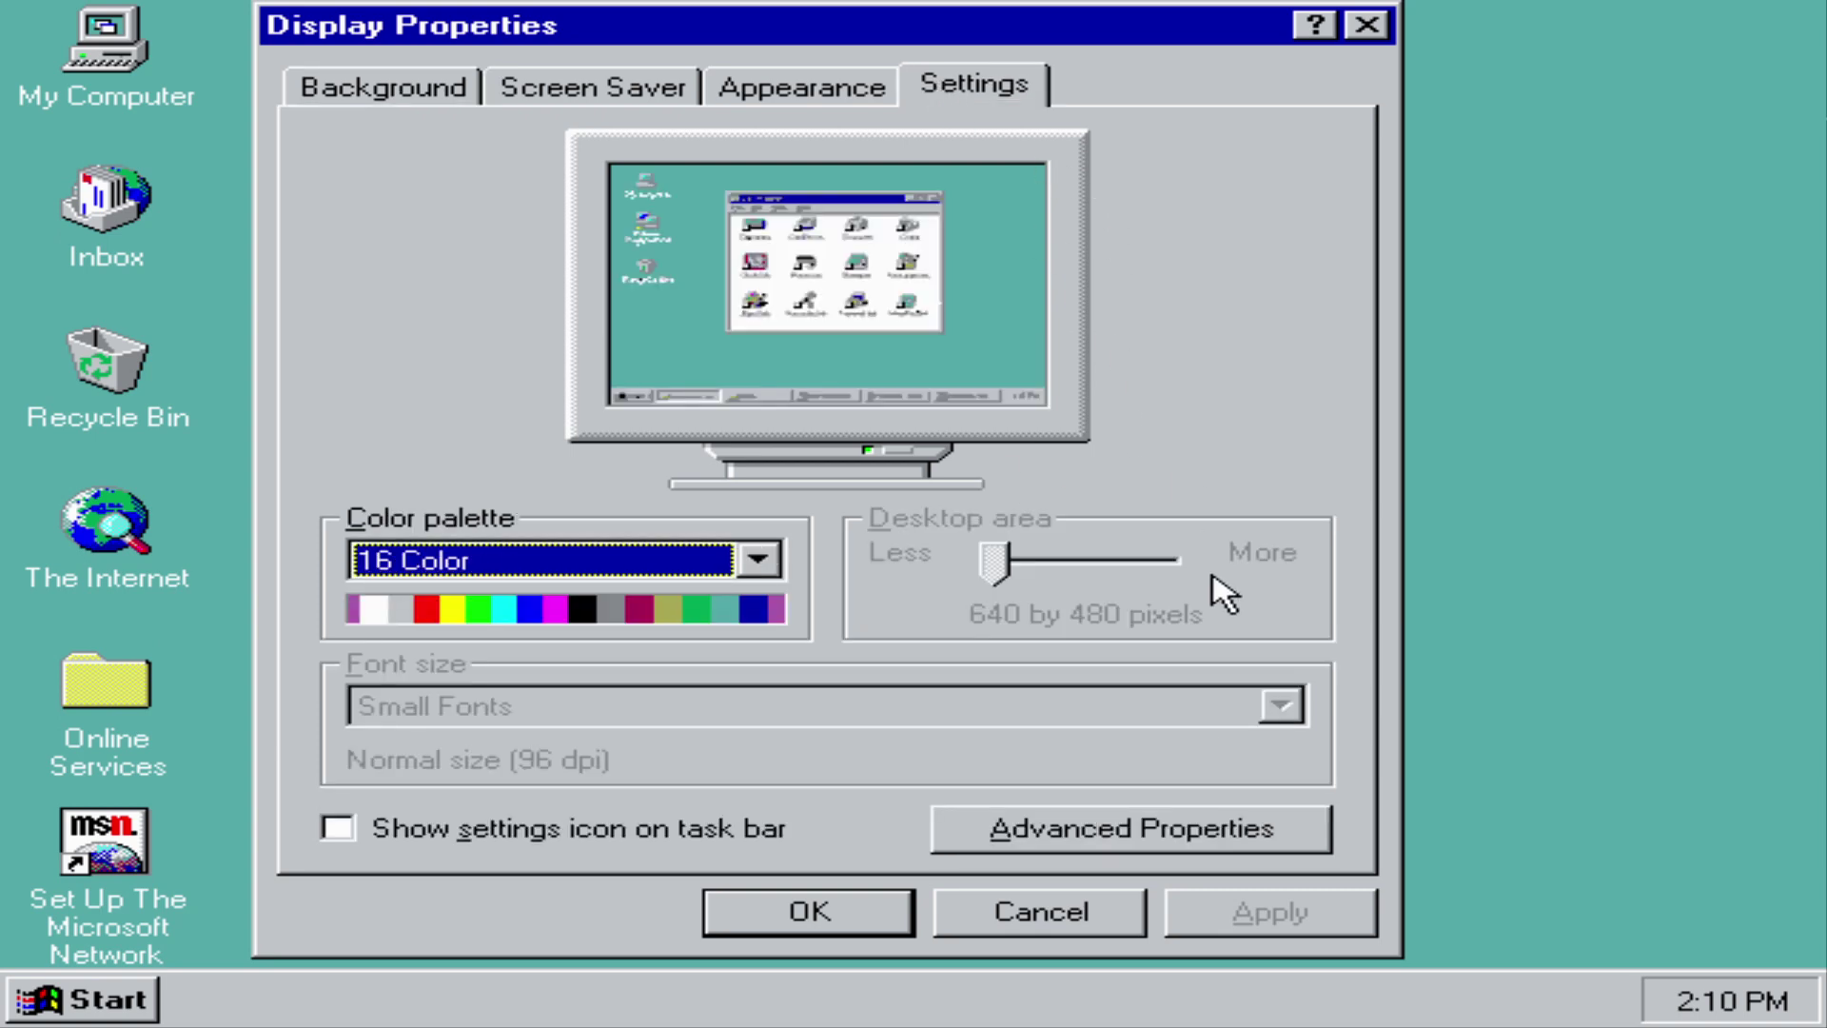
click(438, 574)
click(440, 577)
click(1068, 914)
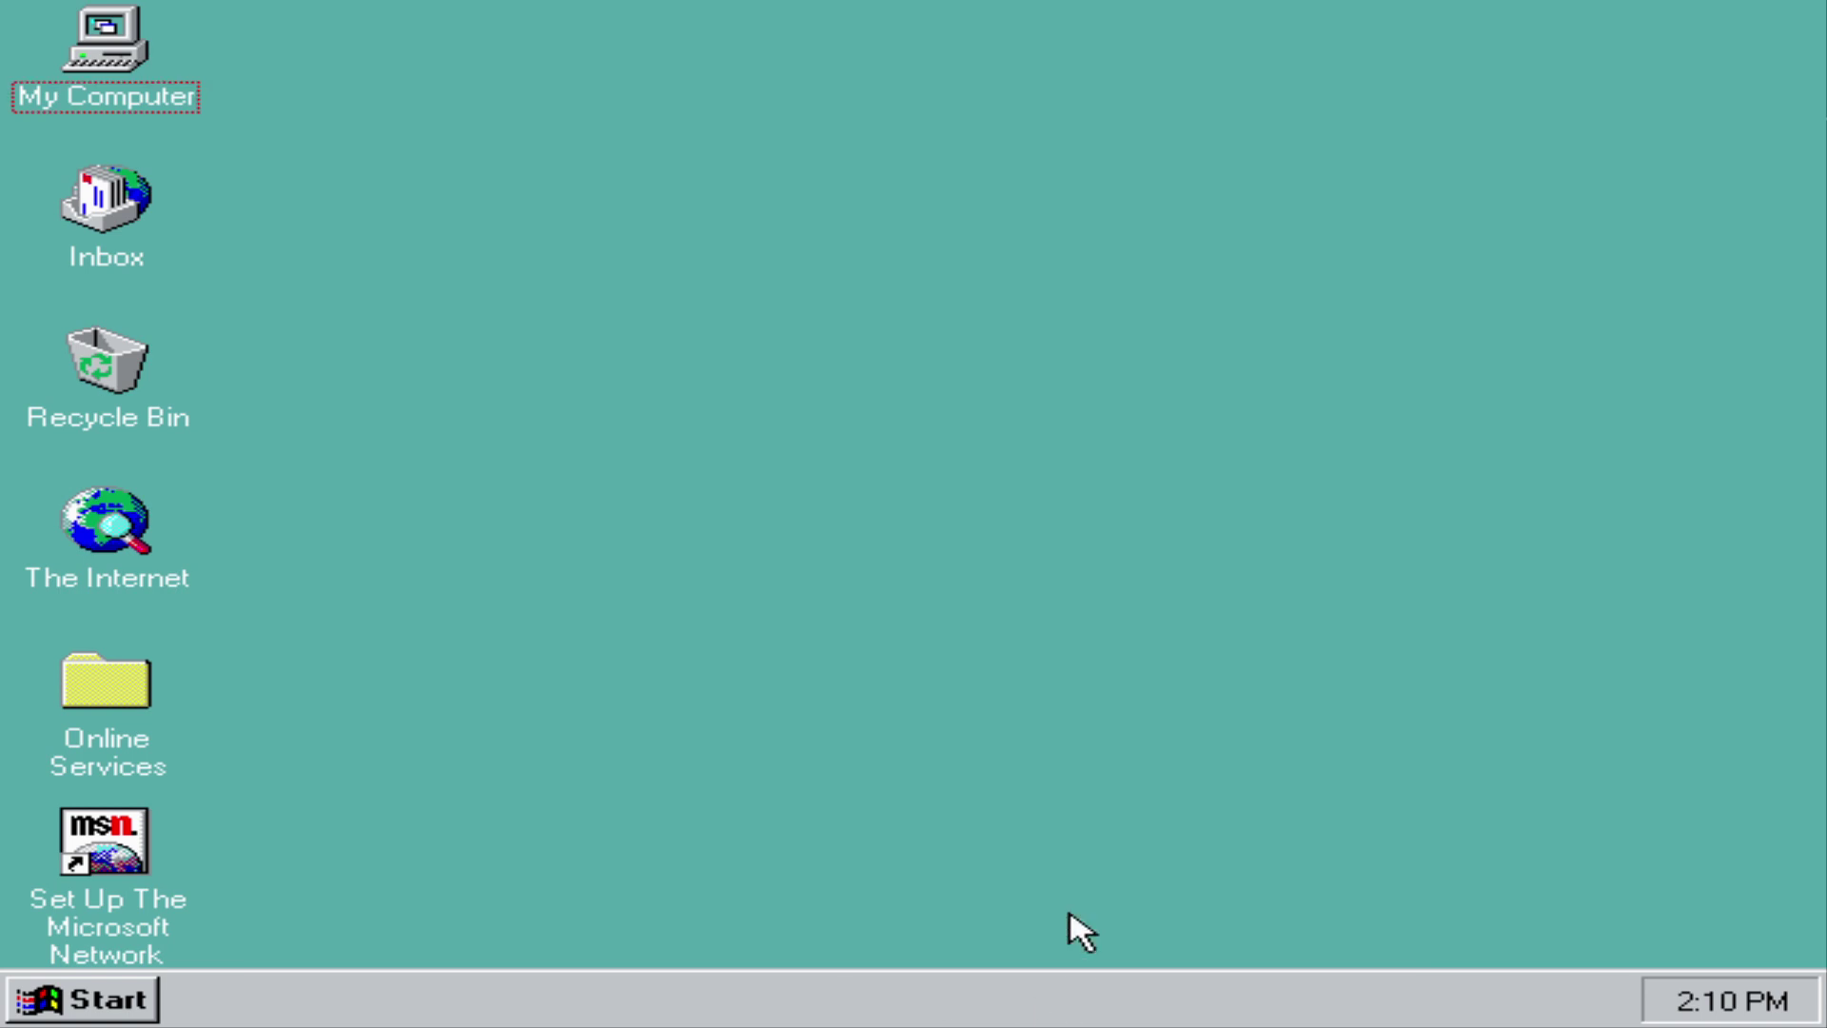
- Copy the win95 folder from the Windows95b (D:) drive in My Computer
double_click(140, 40)
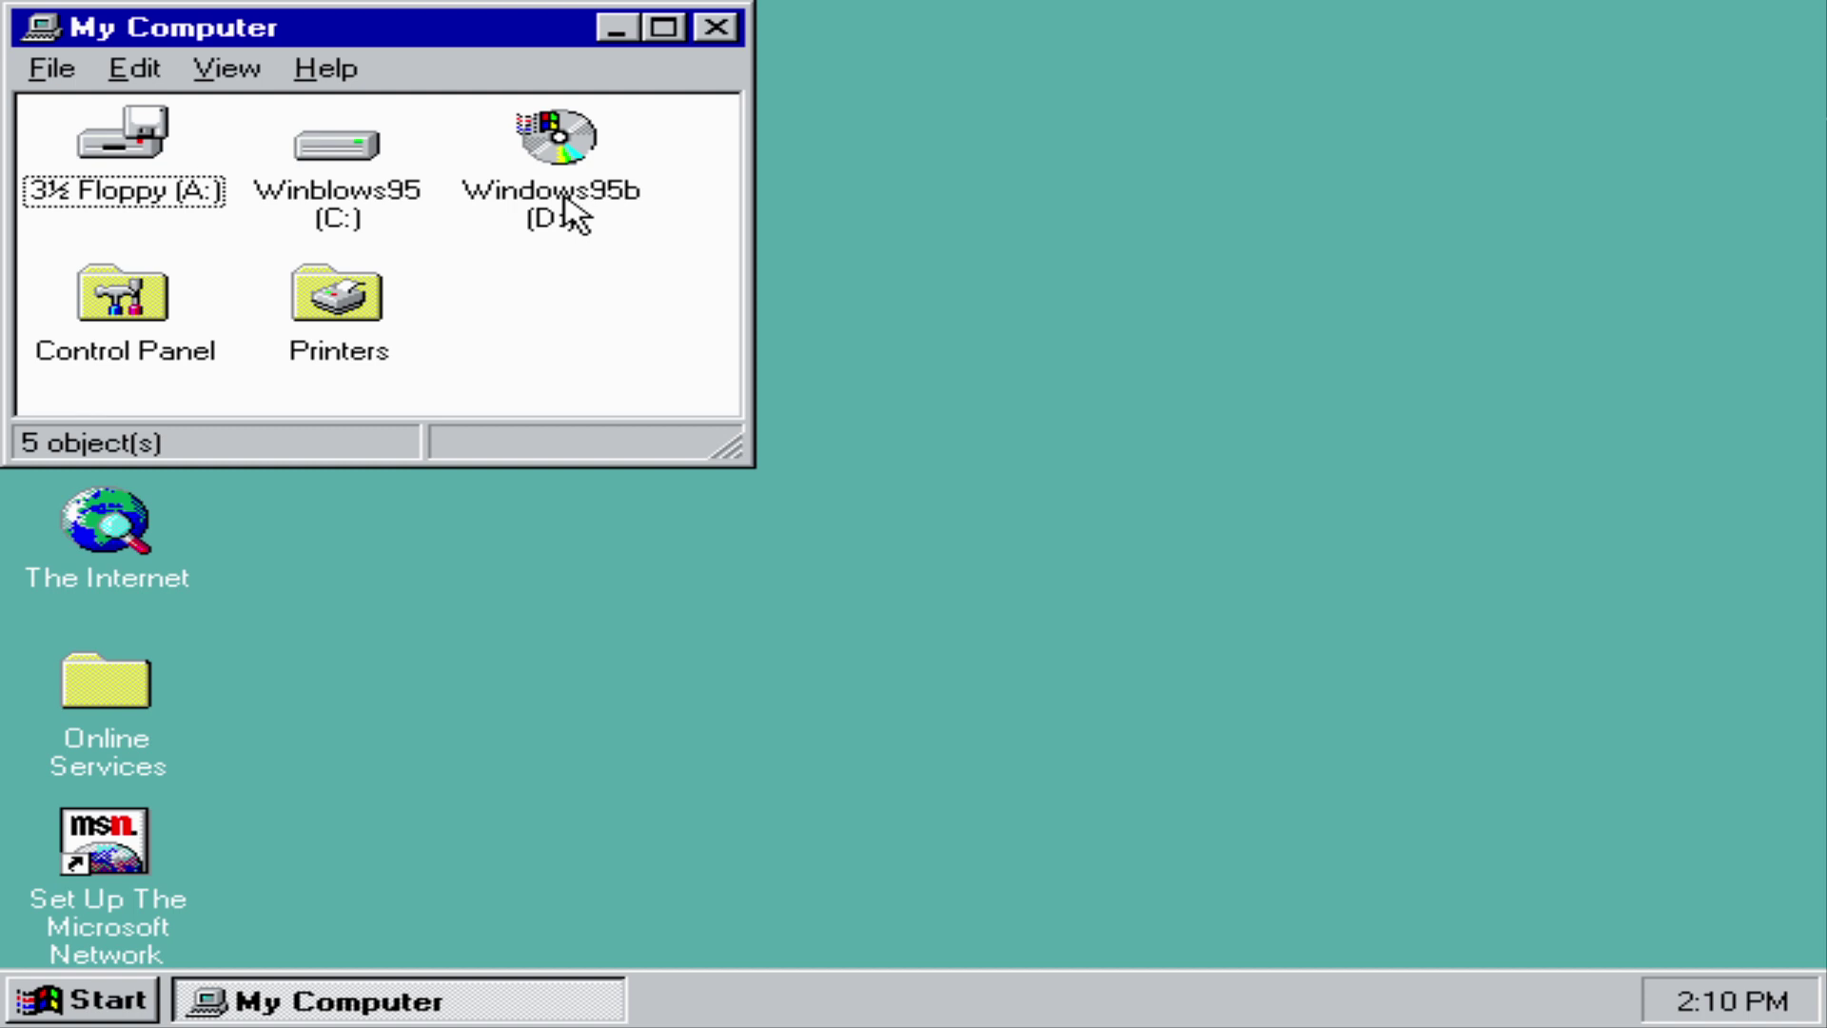
click(571, 214)
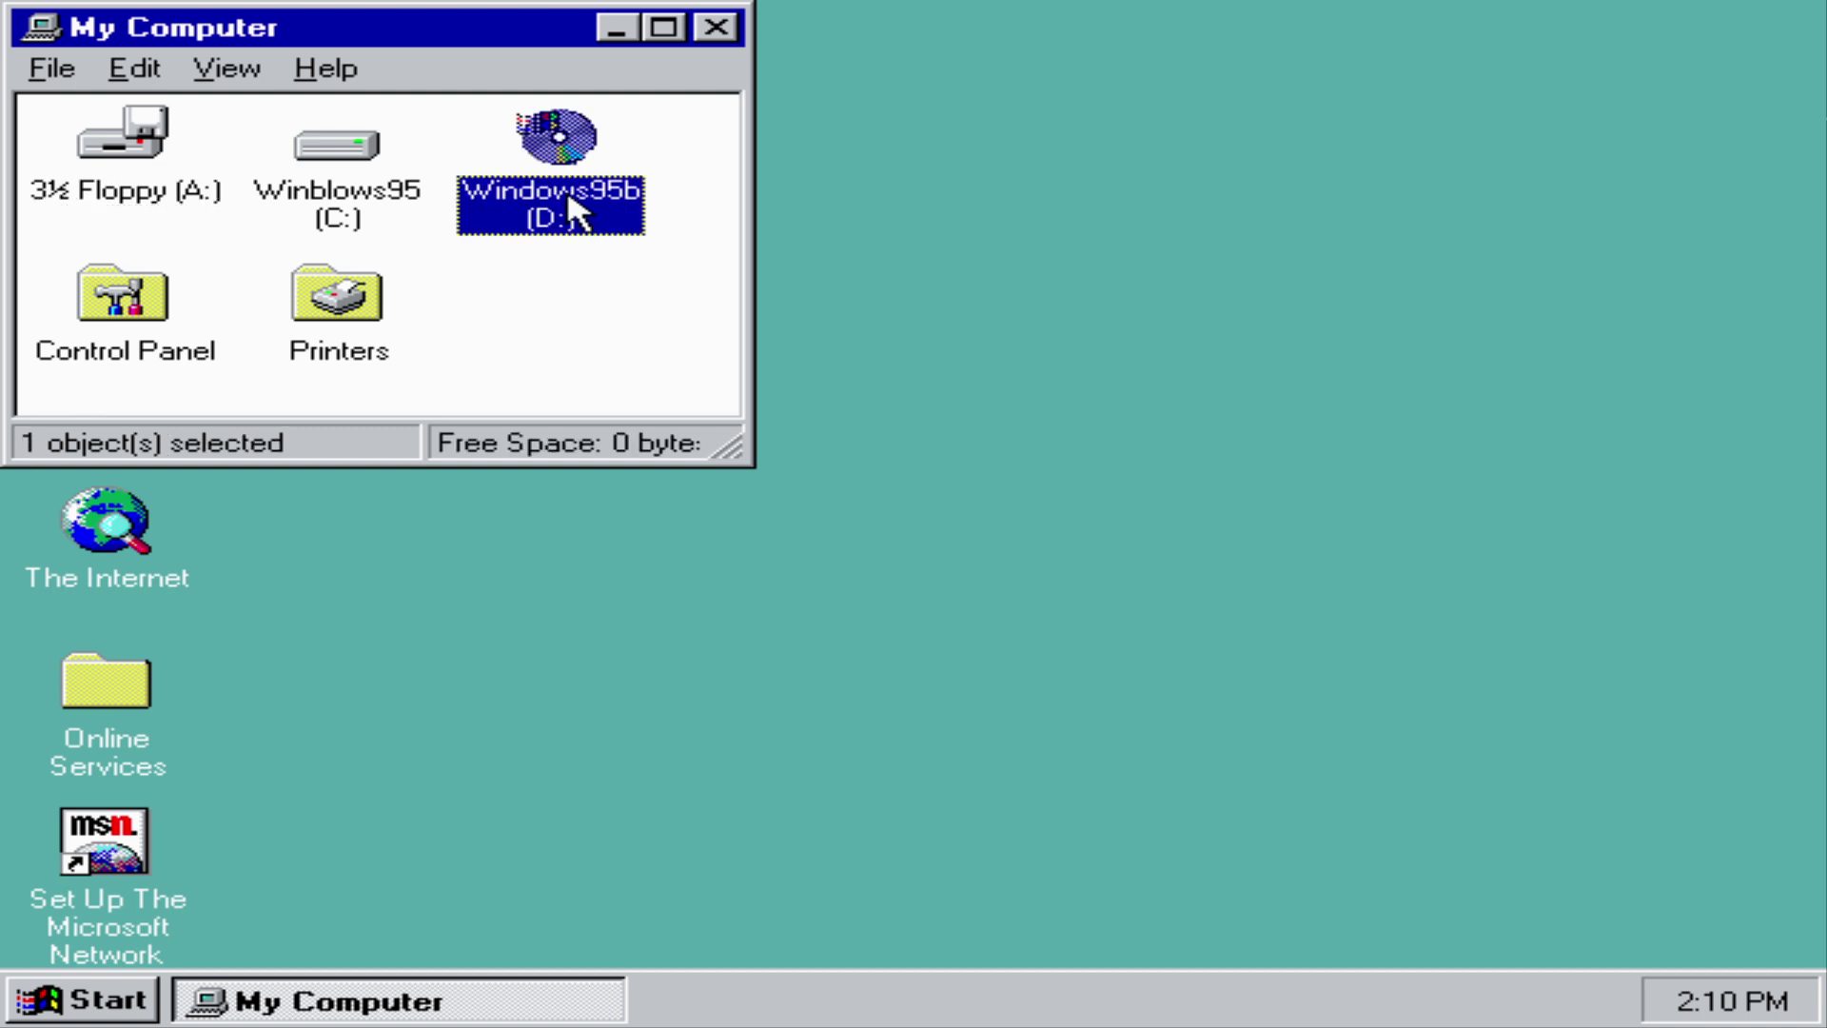
right_click(569, 204)
click(718, 219)
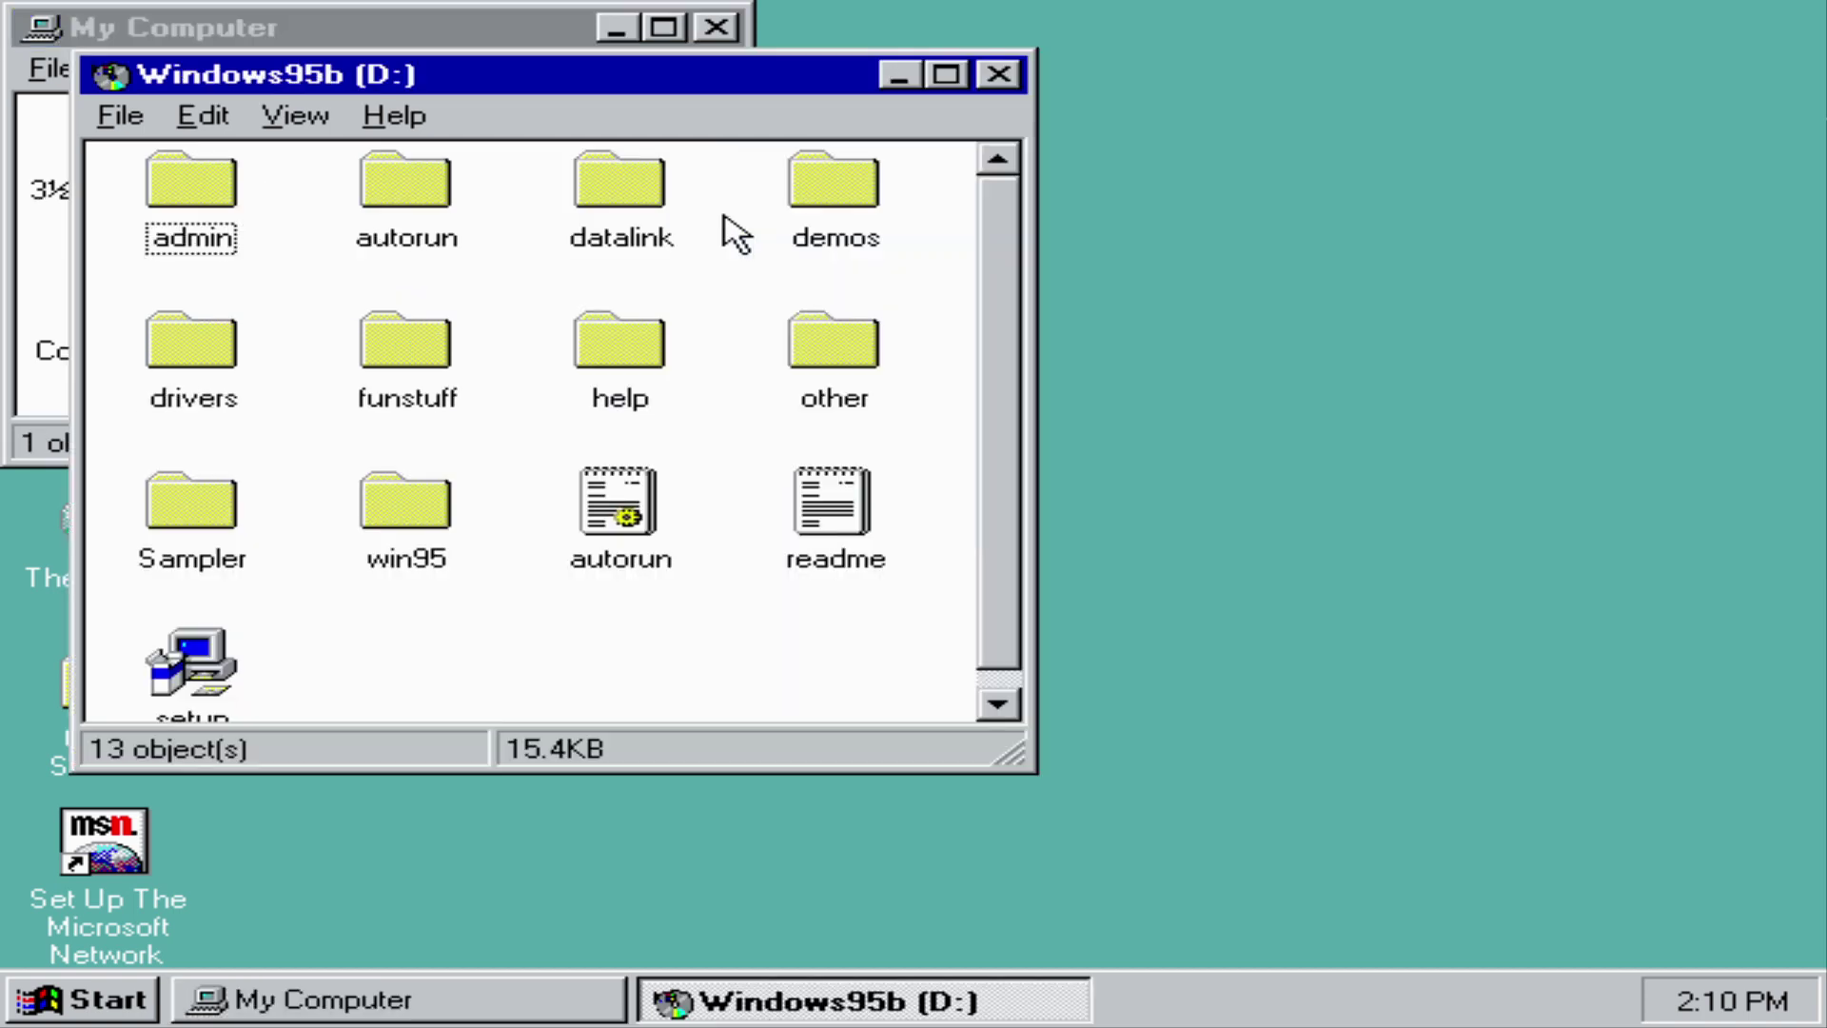
click(393, 504)
right_click(390, 499)
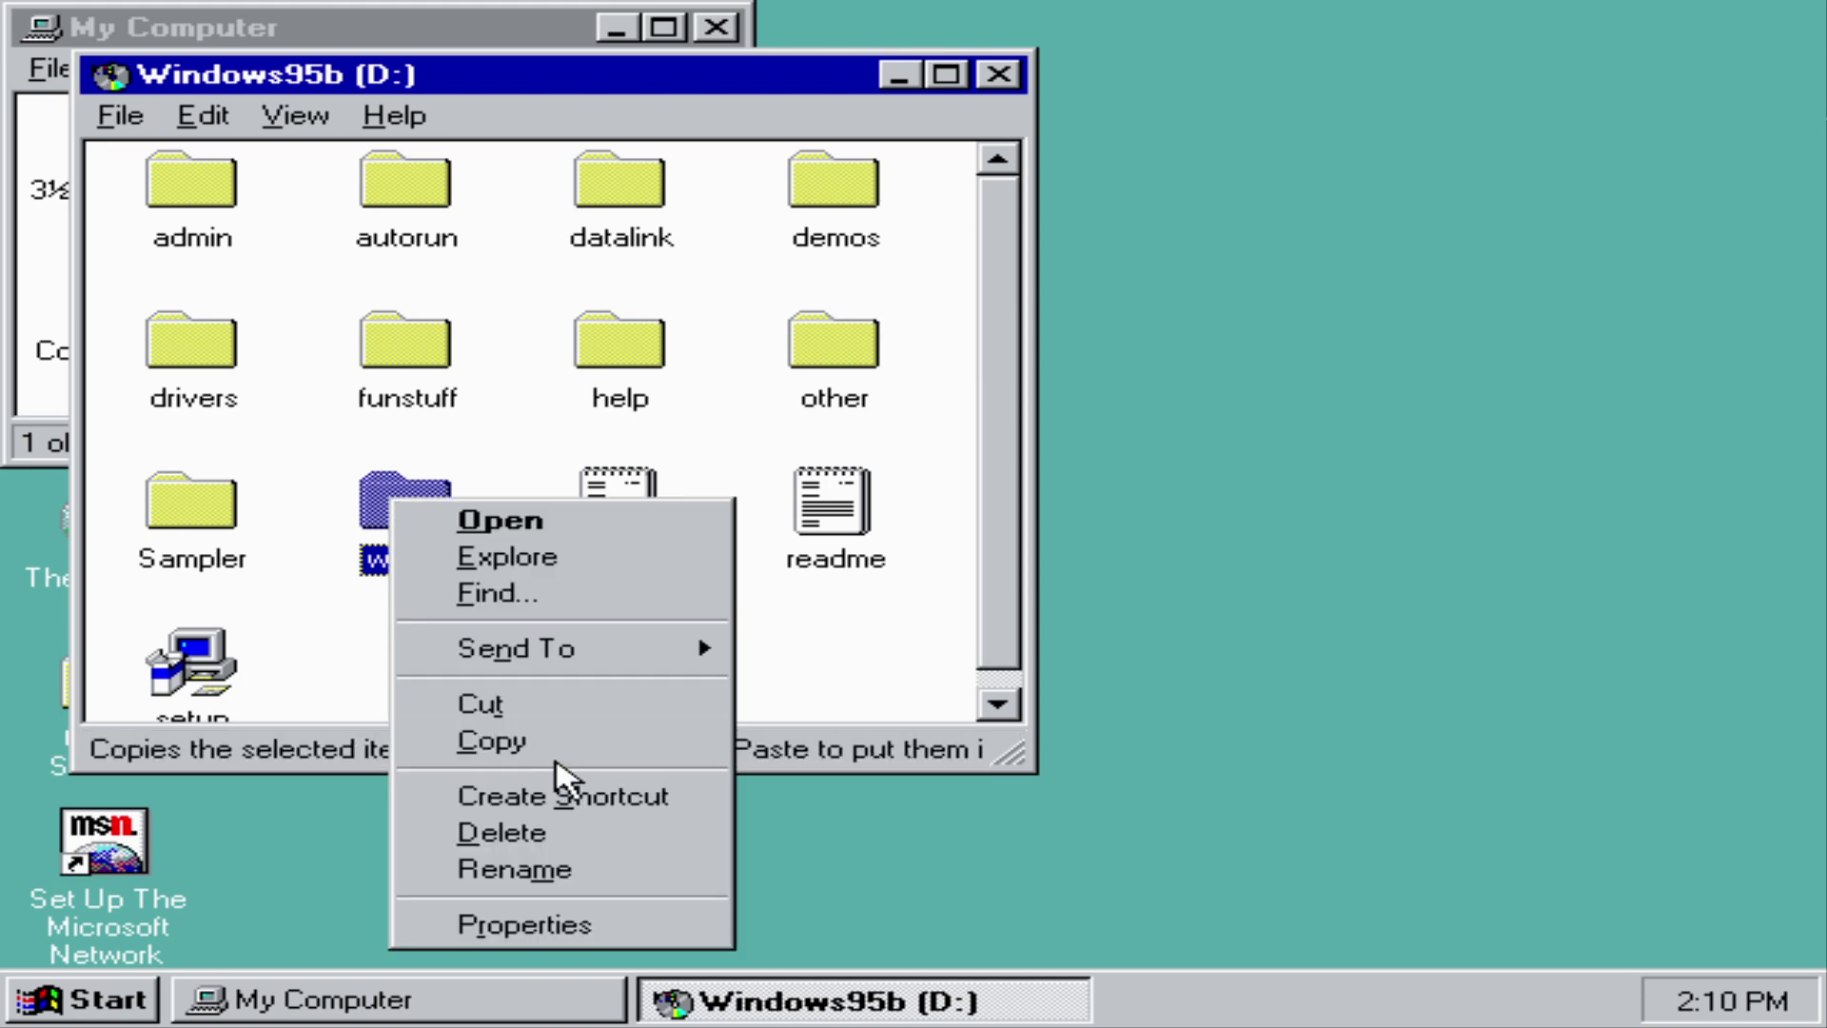
click(590, 747)
- Paste the win95 folder onto Winblows95 (C:) and switch PCem to windowed mode
click(447, 38)
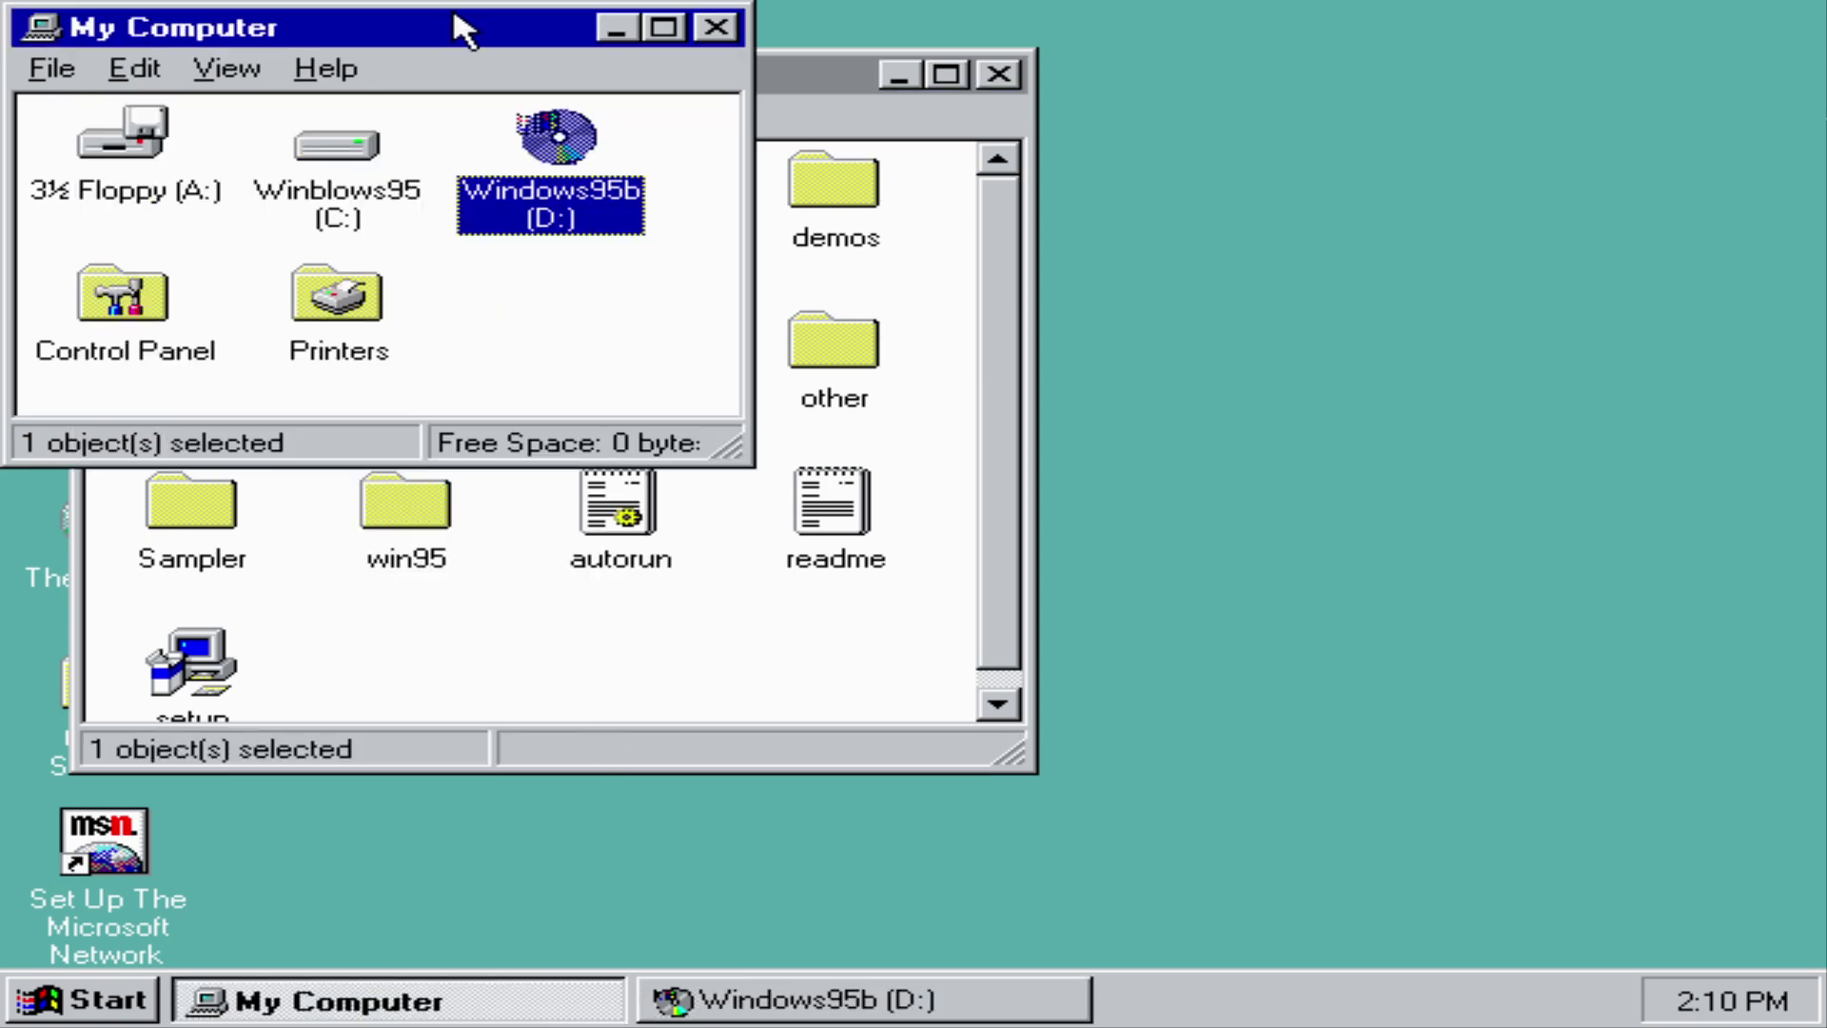
double_click(385, 163)
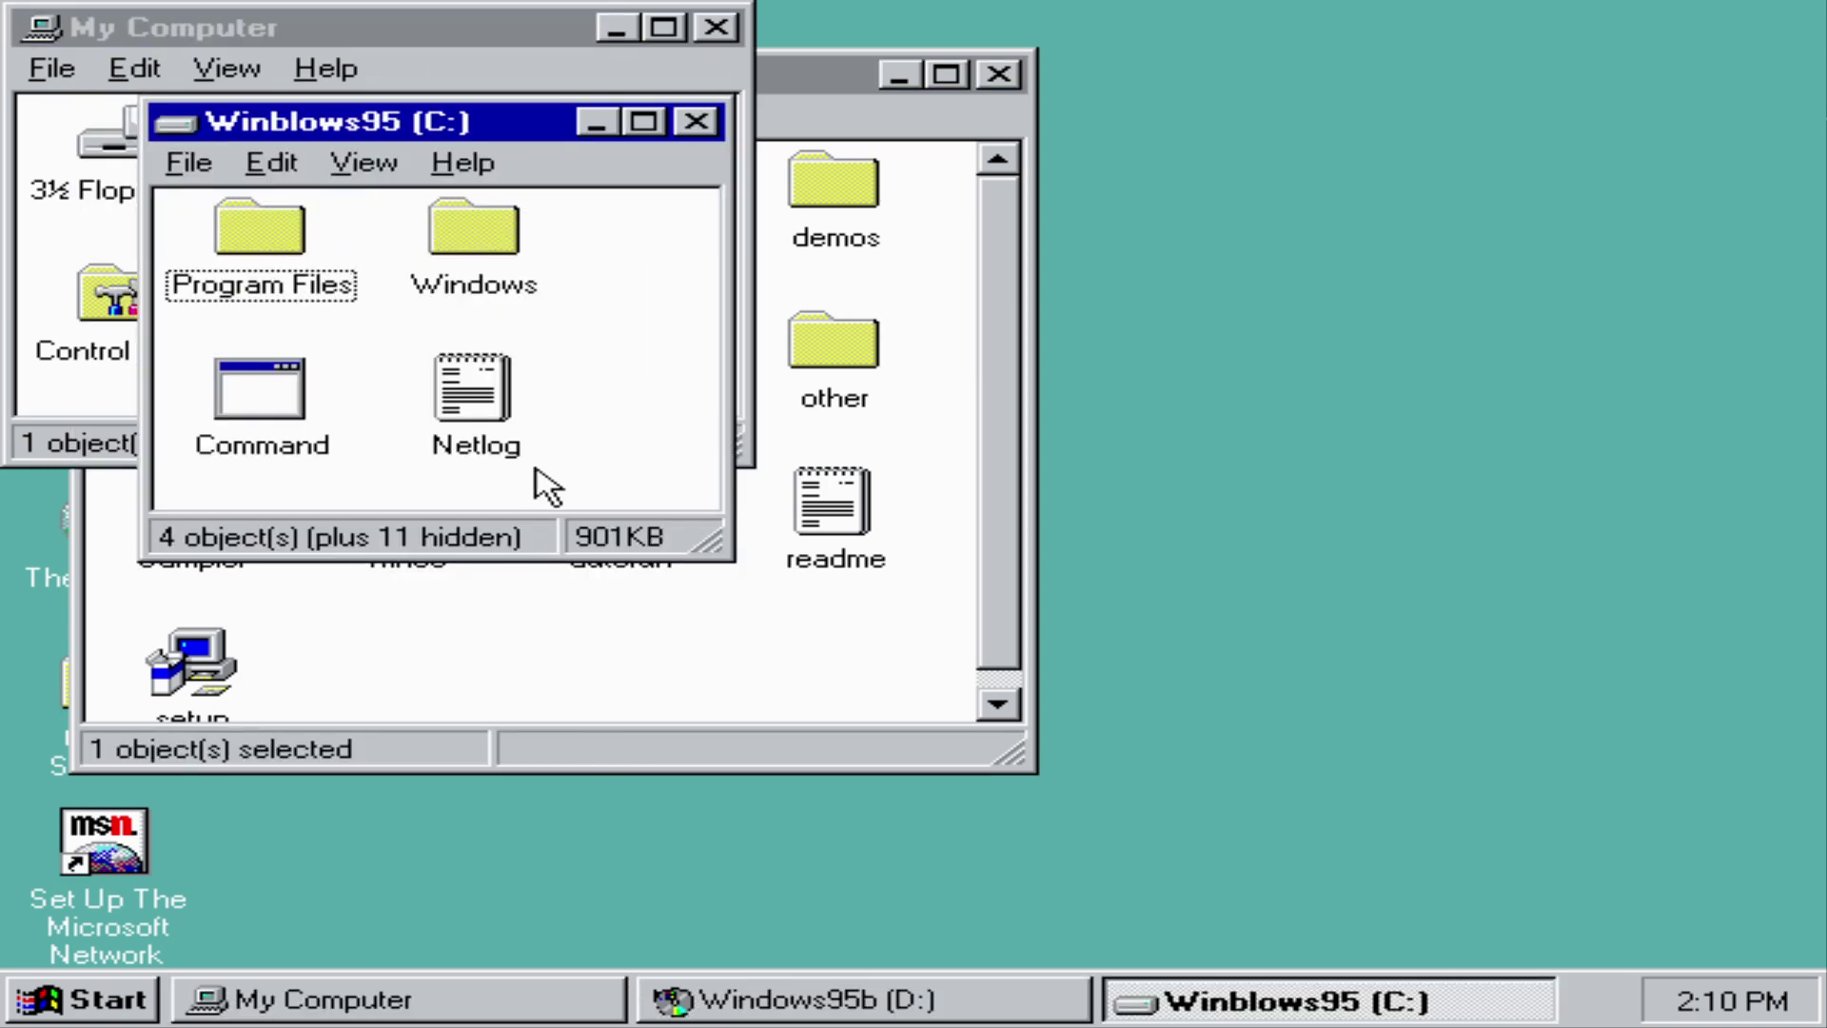
right_click(650, 336)
click(852, 504)
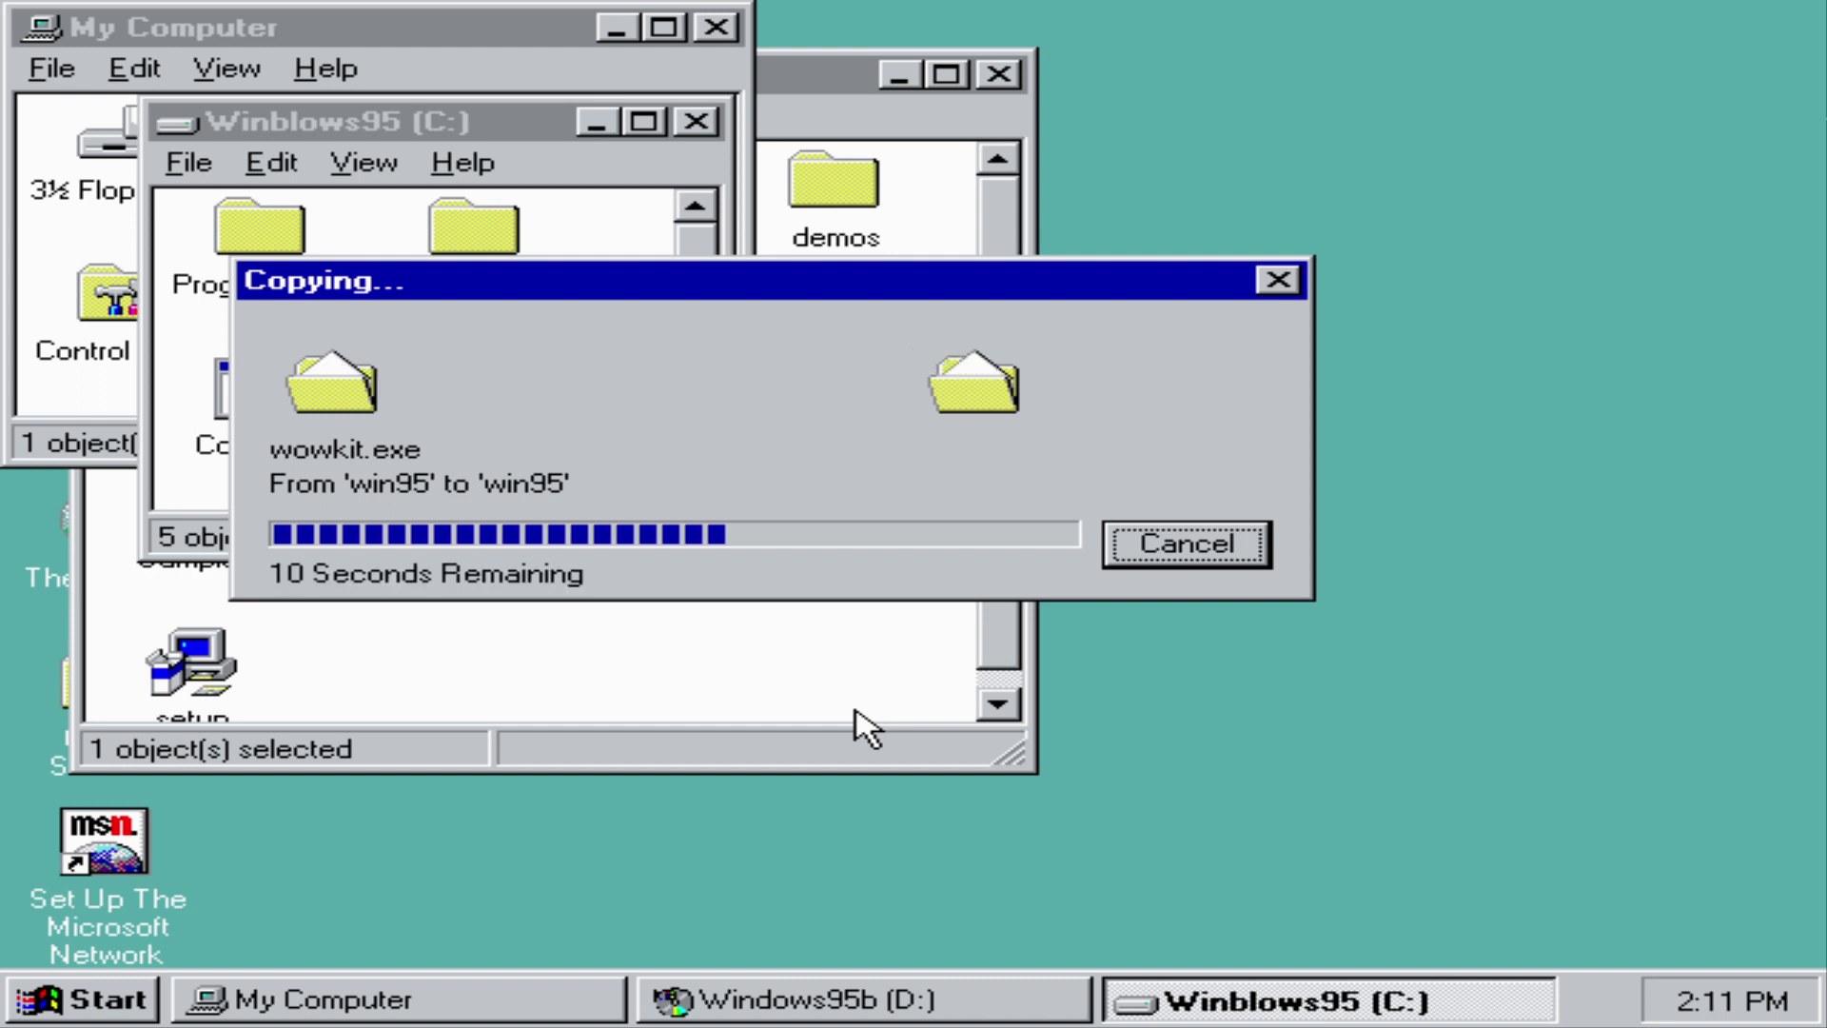
key(ctrl+alt+Page_Down)
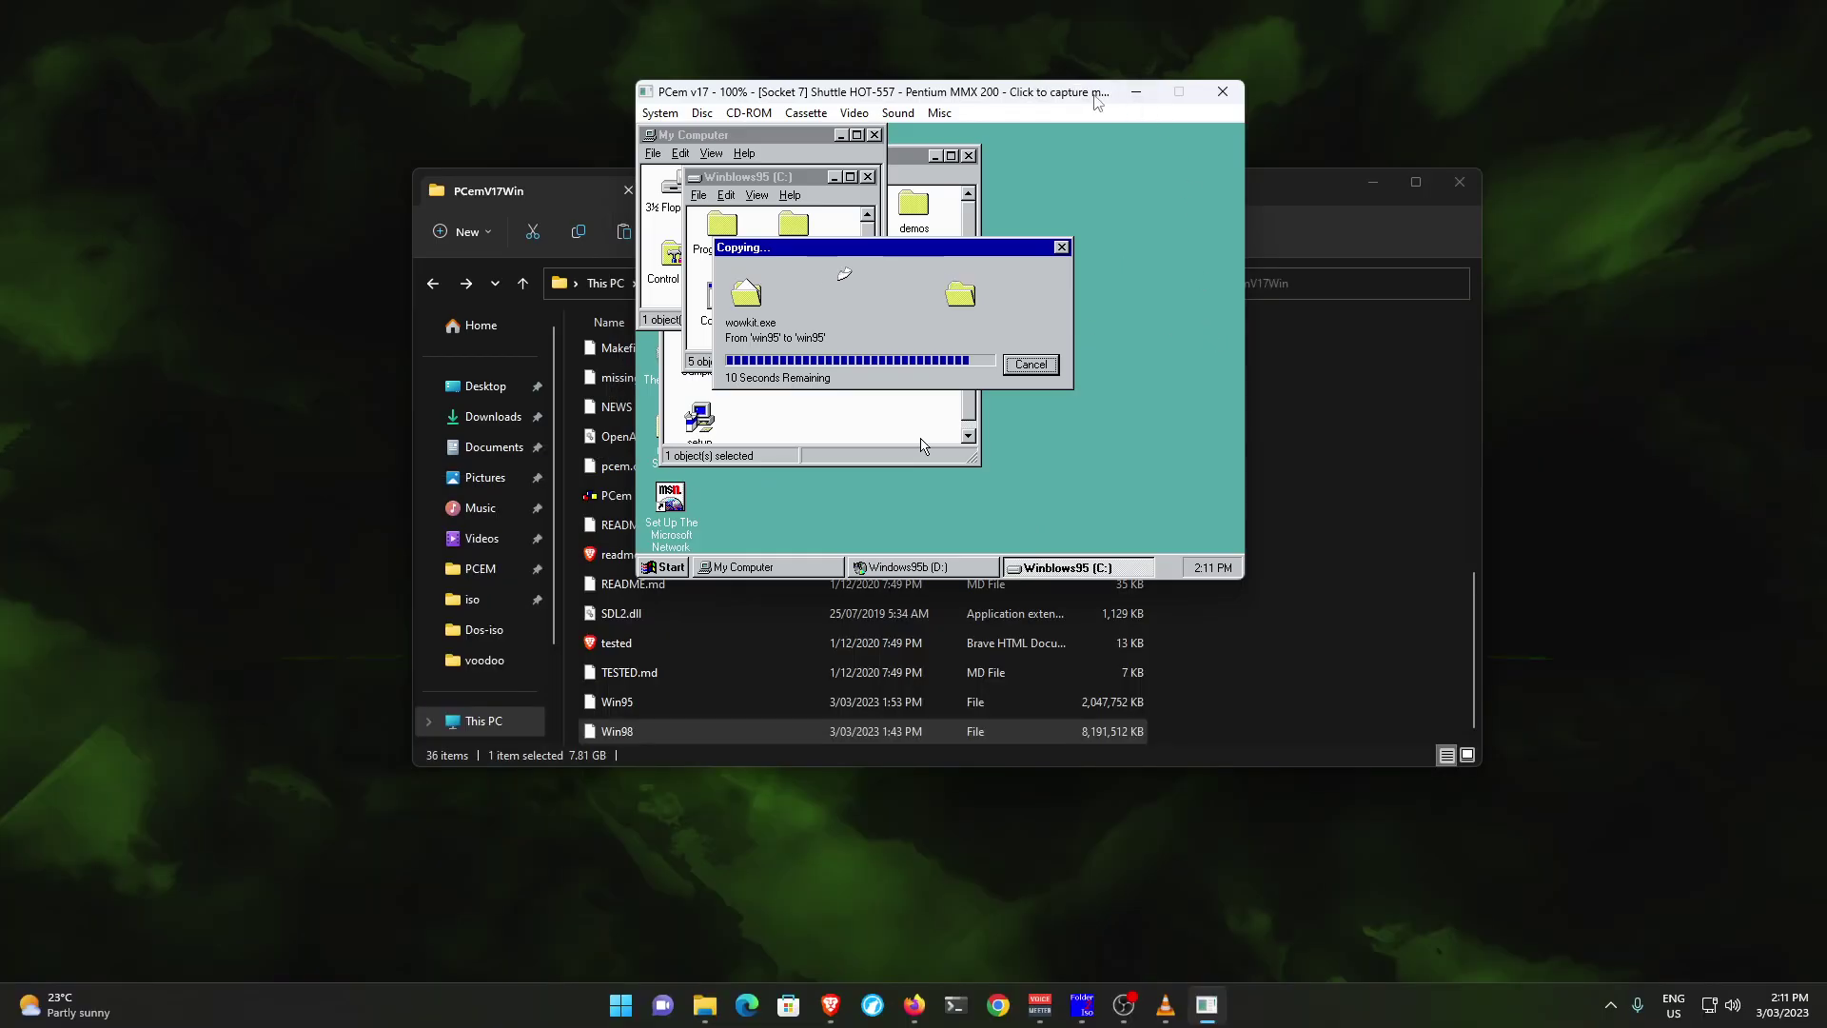
- Arrange PCem and File Explorer (PCEM folder) side by side, then open PCem's CD-ROM menu
drag(1080, 92, 676, 95)
drag(1047, 184, 1141, 176)
click(876, 276)
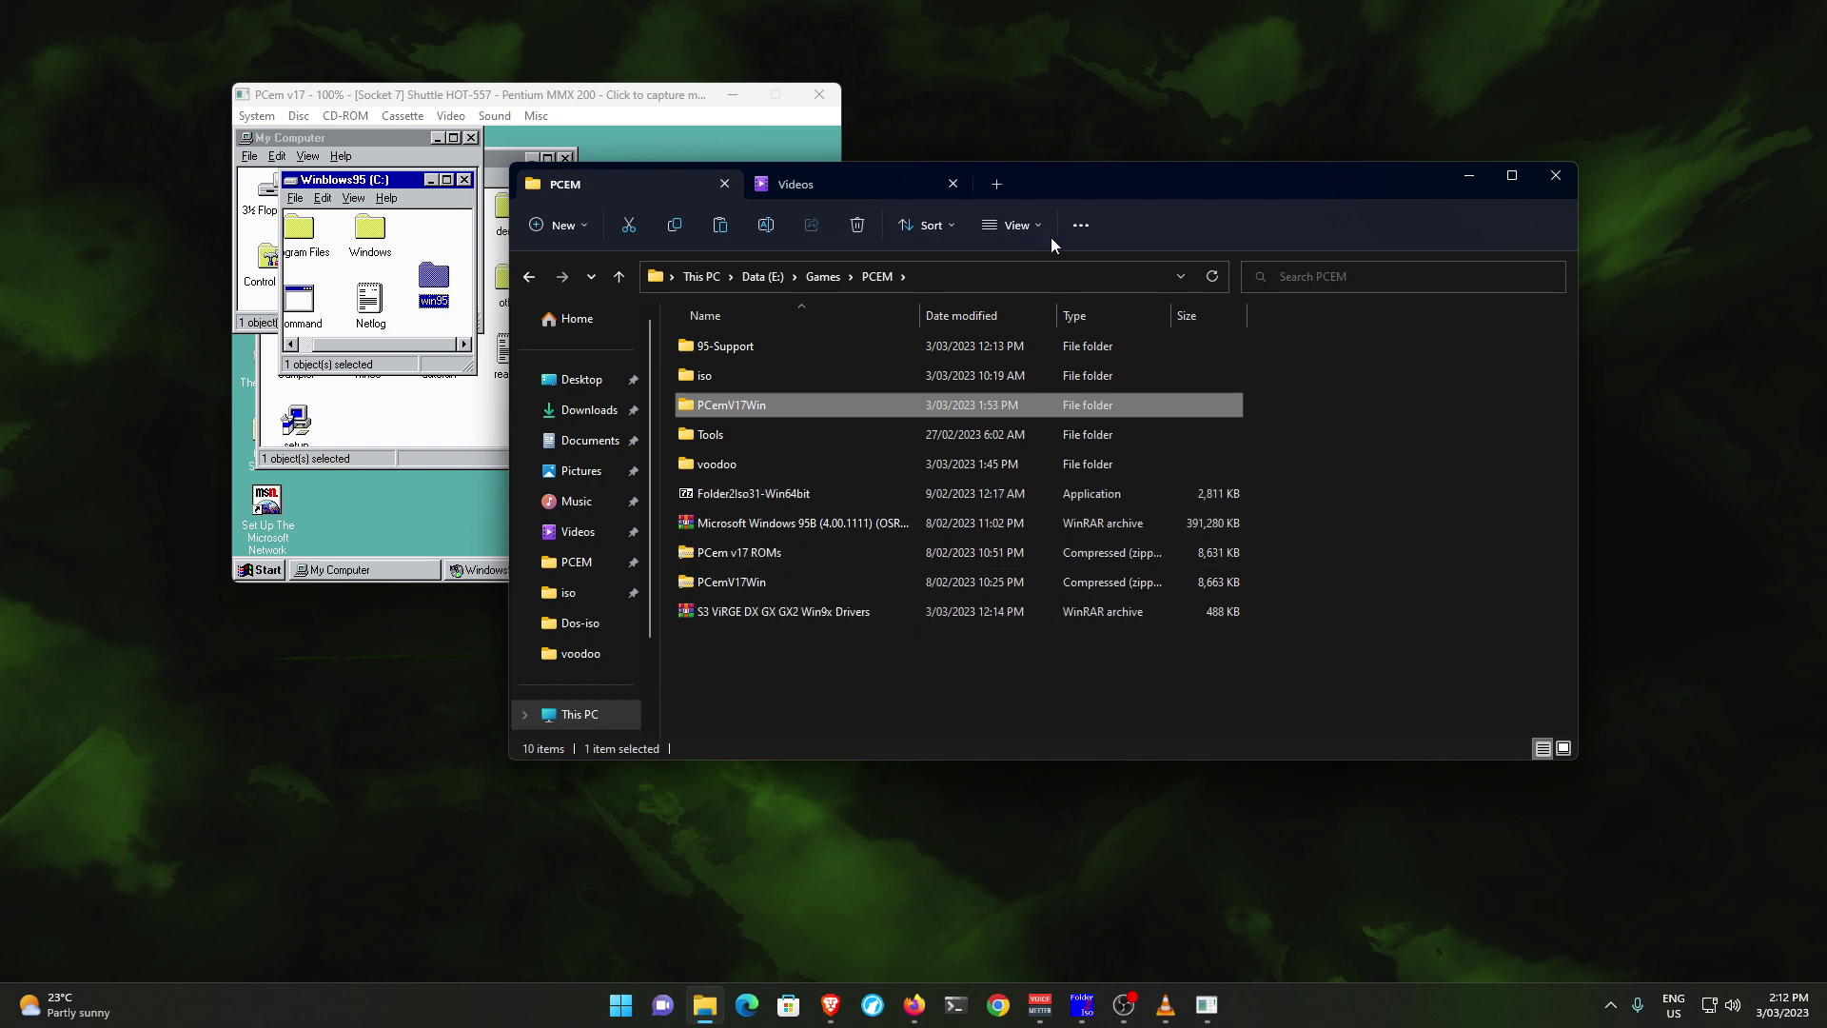
drag(1131, 188, 1174, 408)
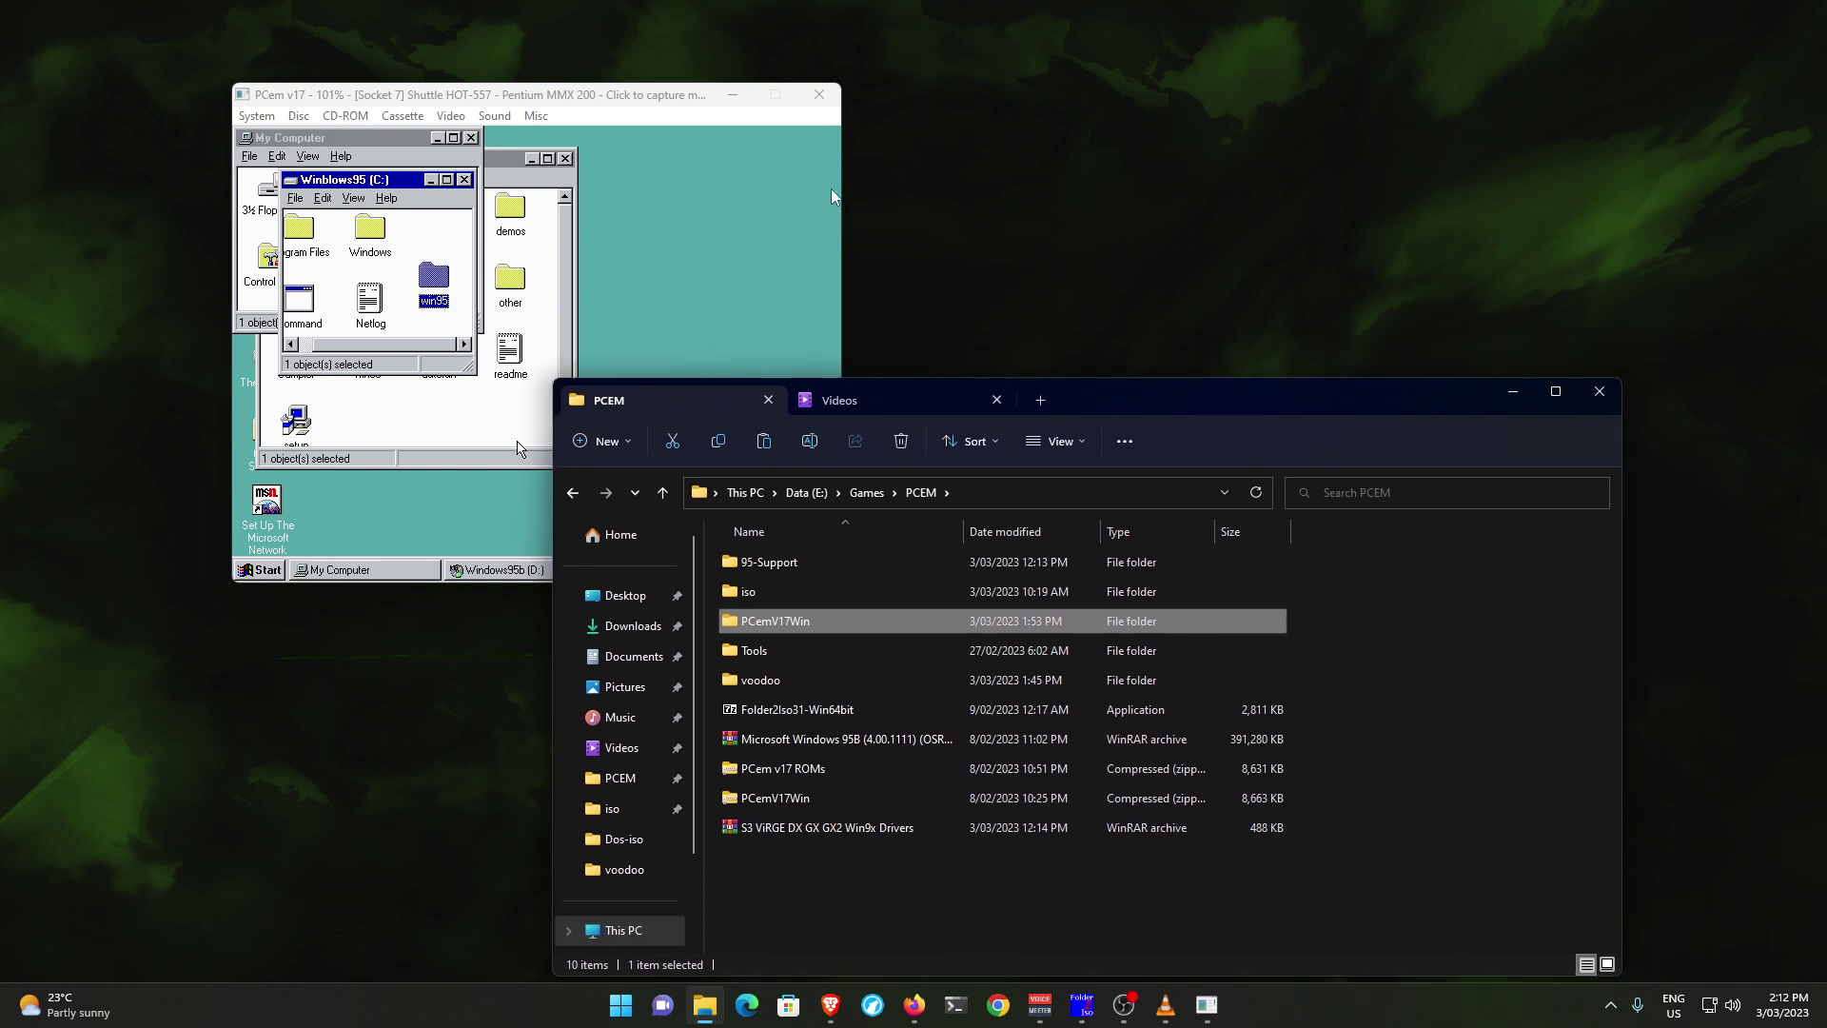
drag(616, 97, 824, 157)
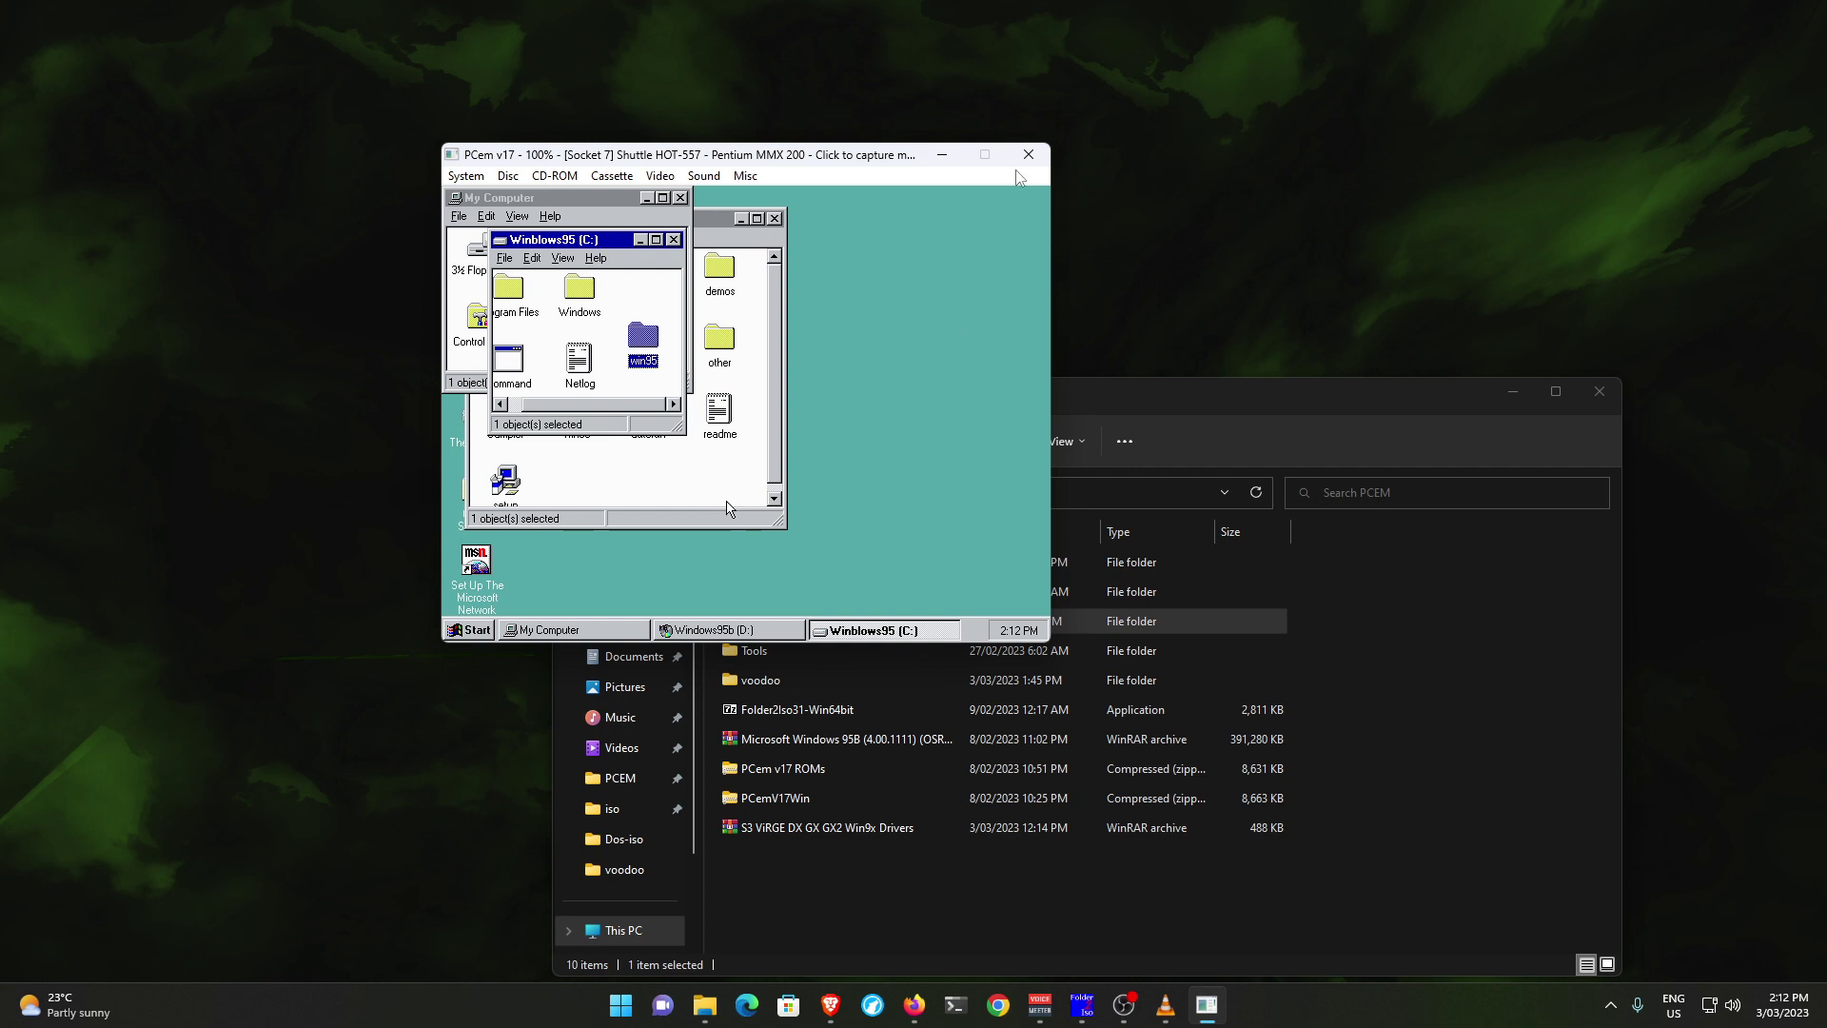
click(1307, 179)
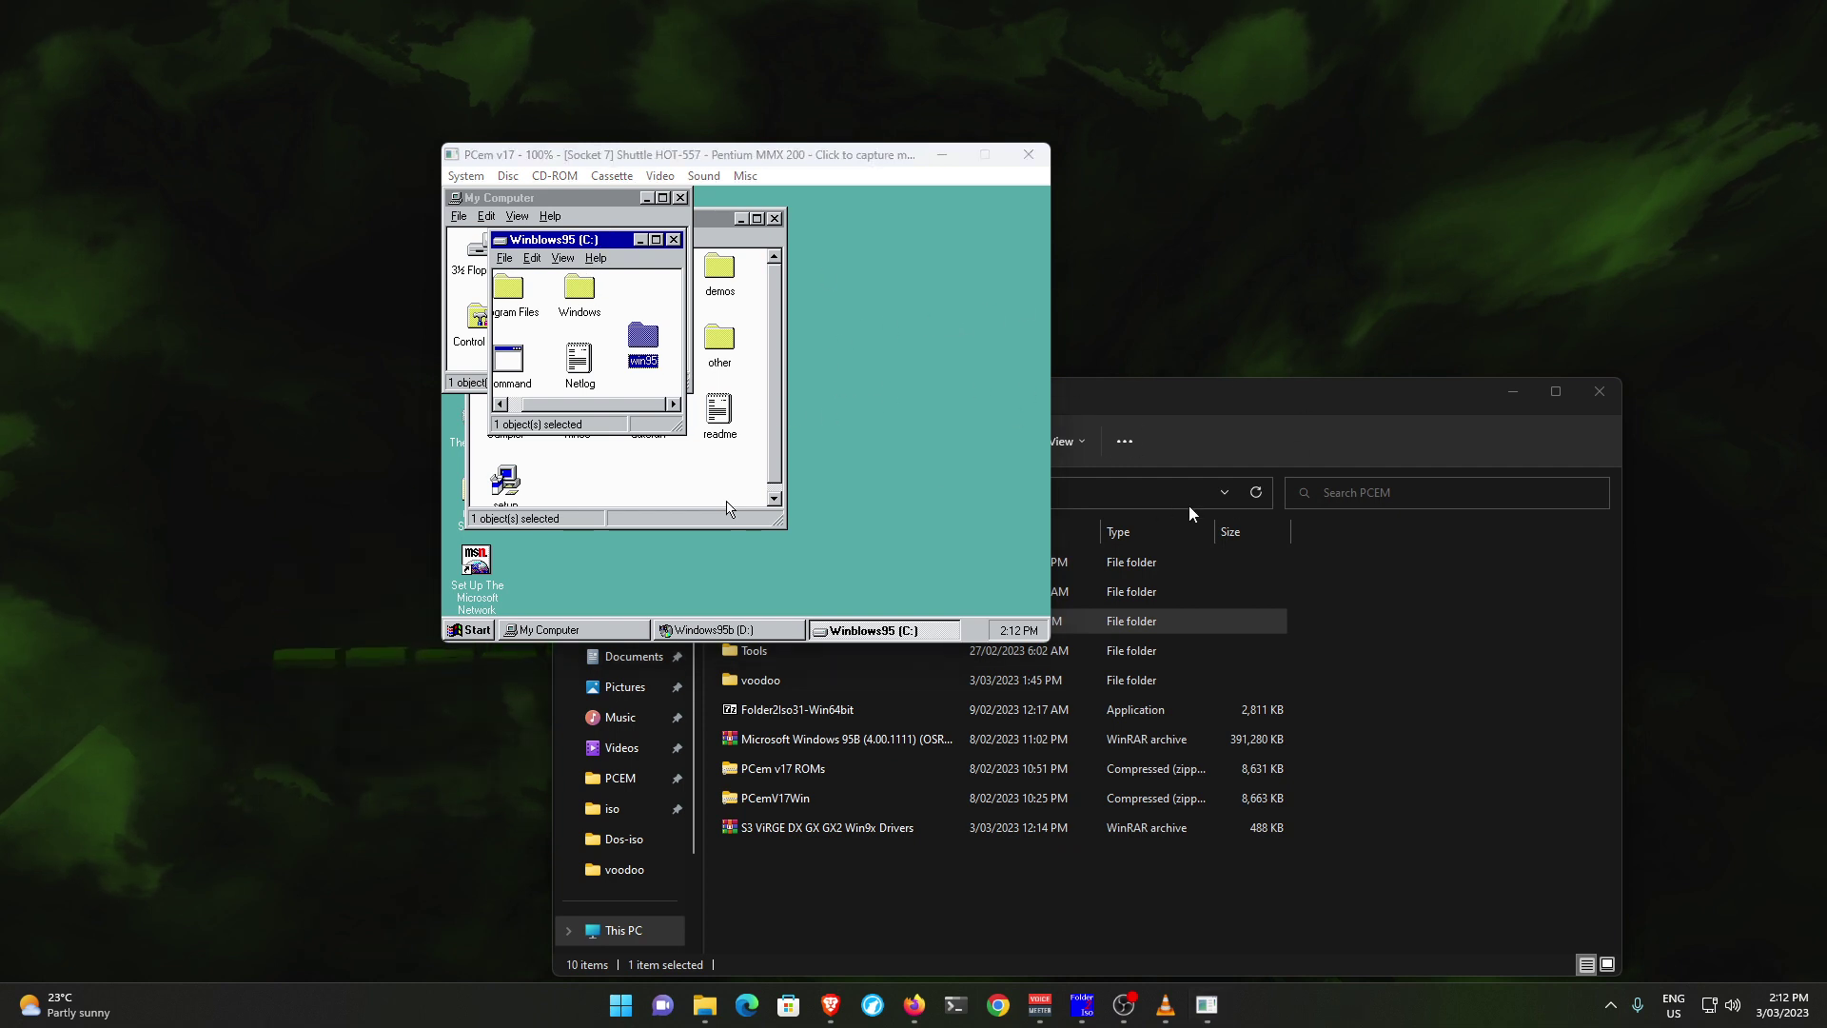
click(823, 516)
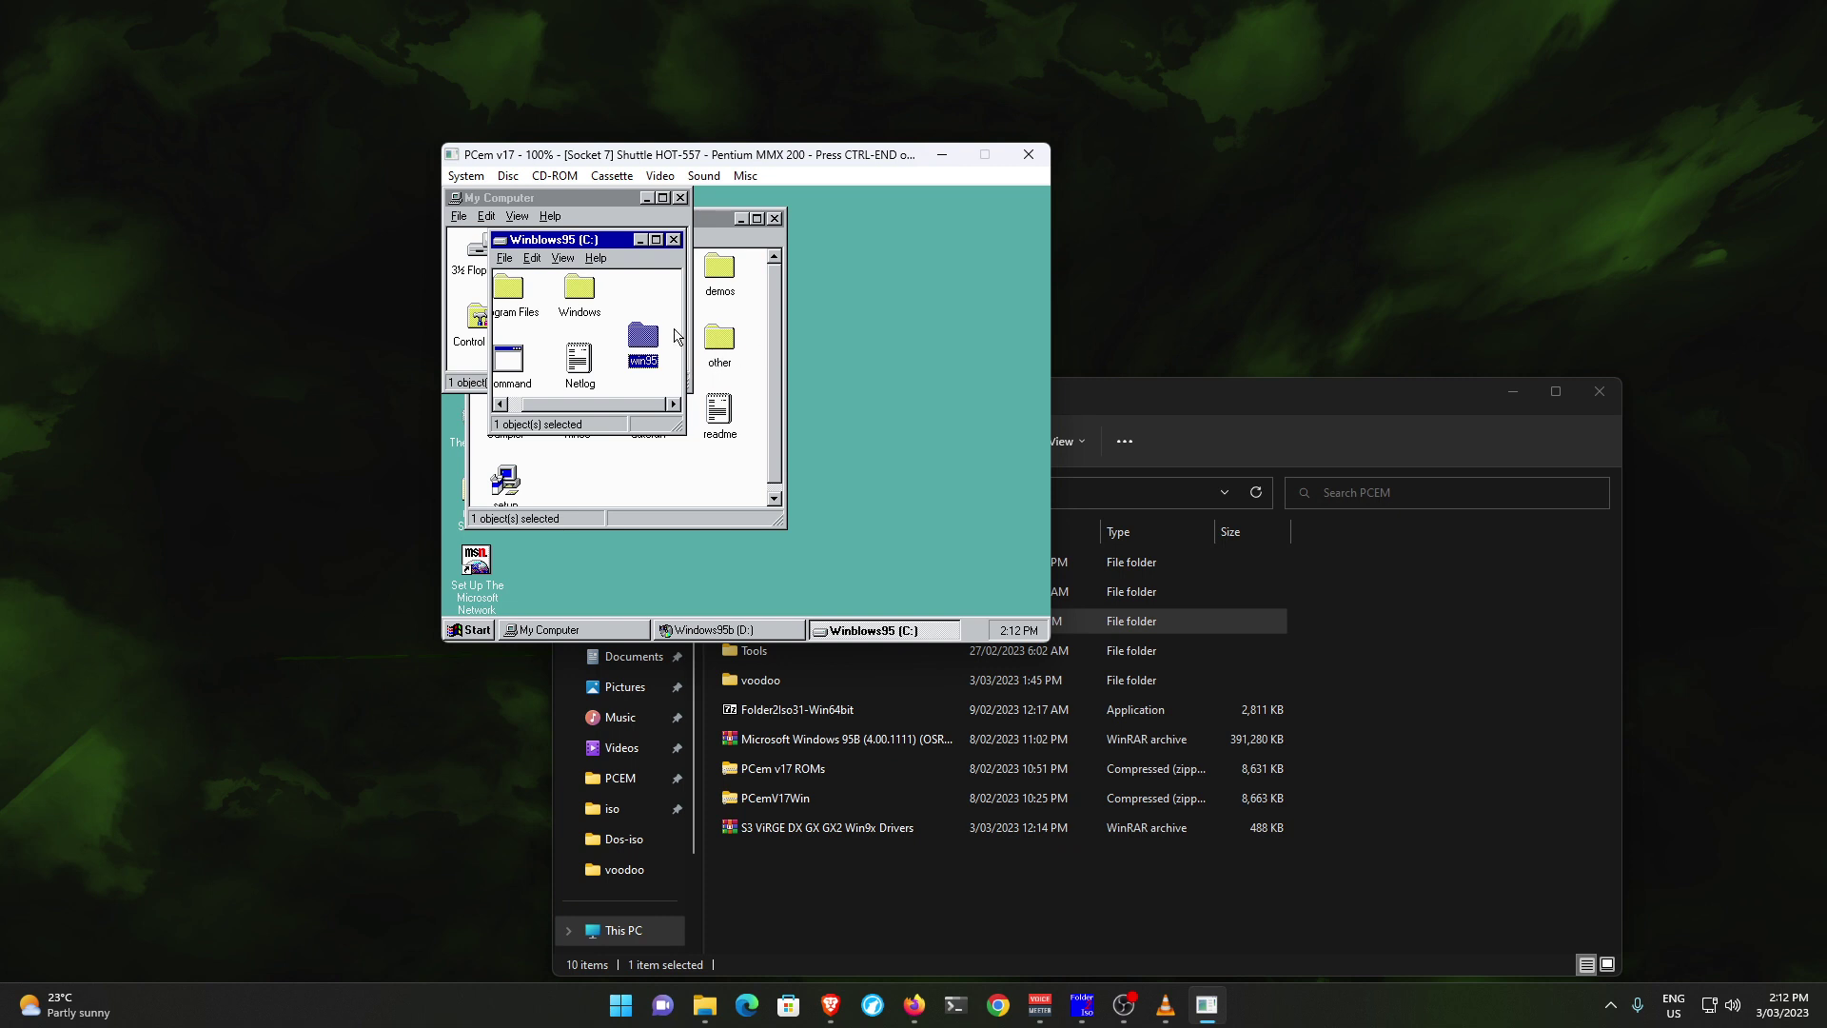
click(567, 176)
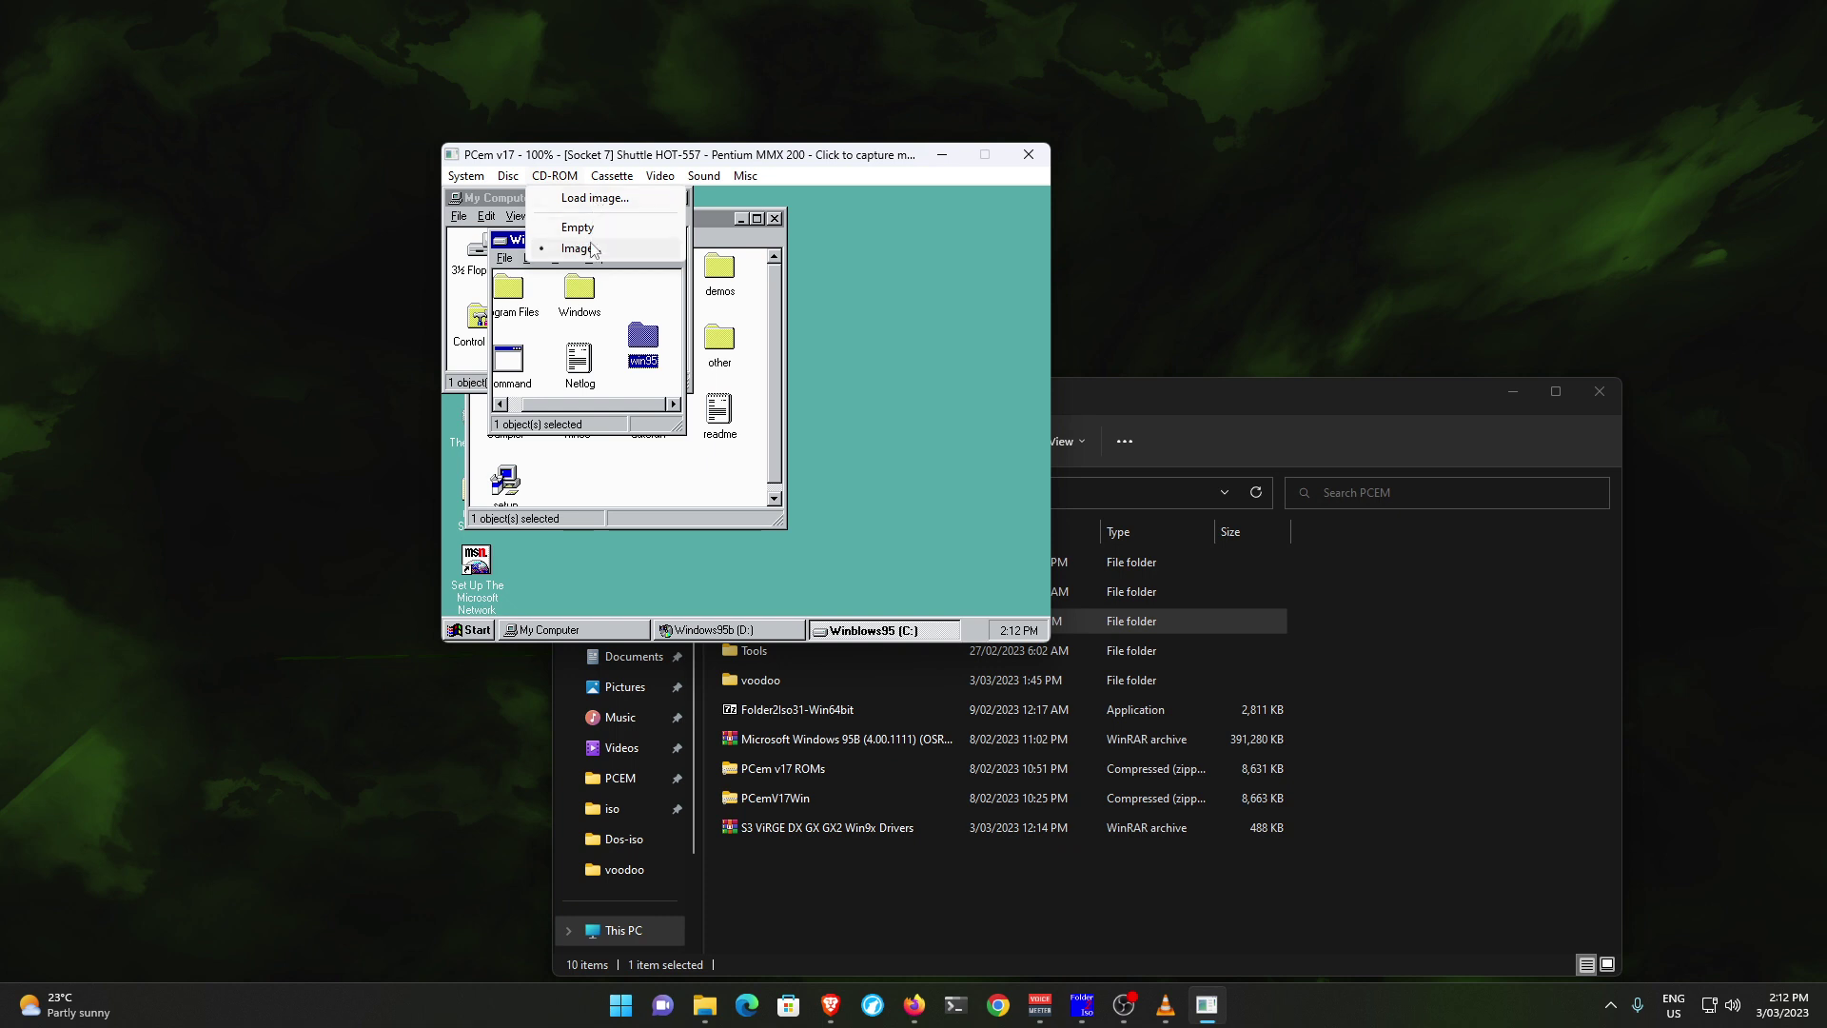
- Close the CD-ROM menu without changing the mounted disc image
click(555, 175)
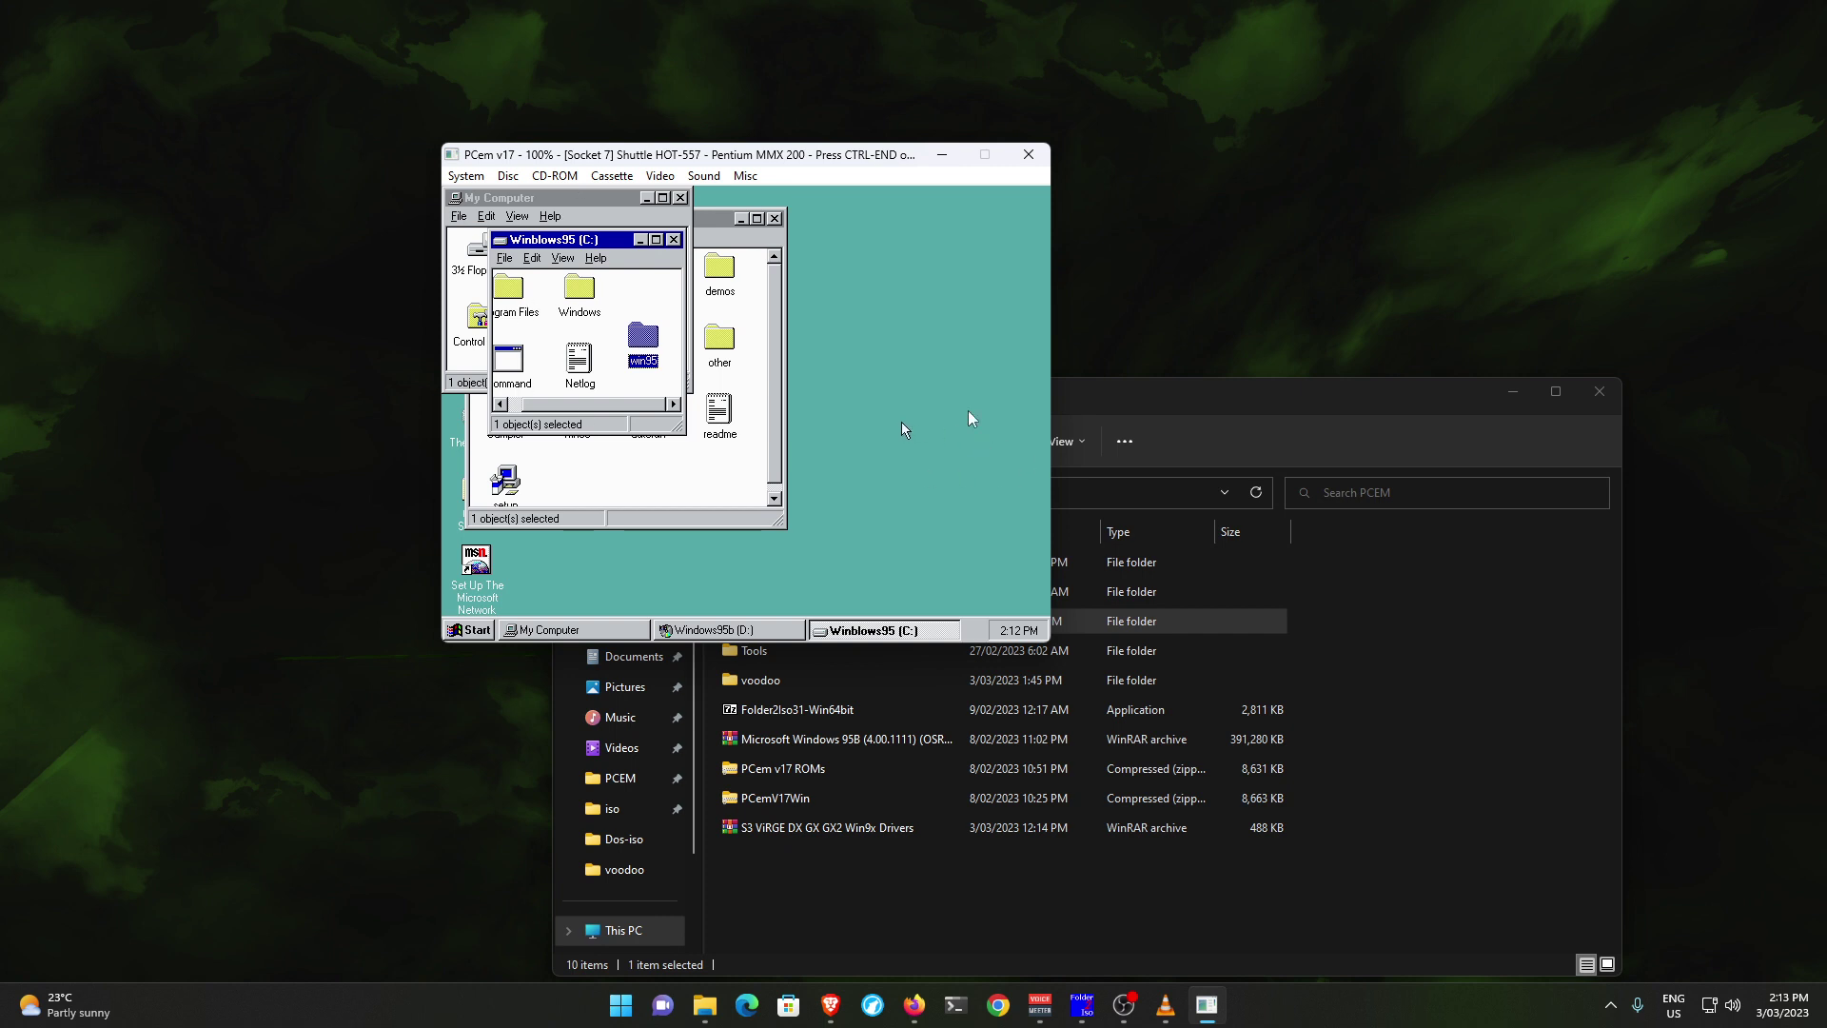
- Release the mouse and launch Folder2Iso from PCEM\Tools\Folder2Iso, then return to the PCEM folder
key(ctrl+End)
click(1128, 415)
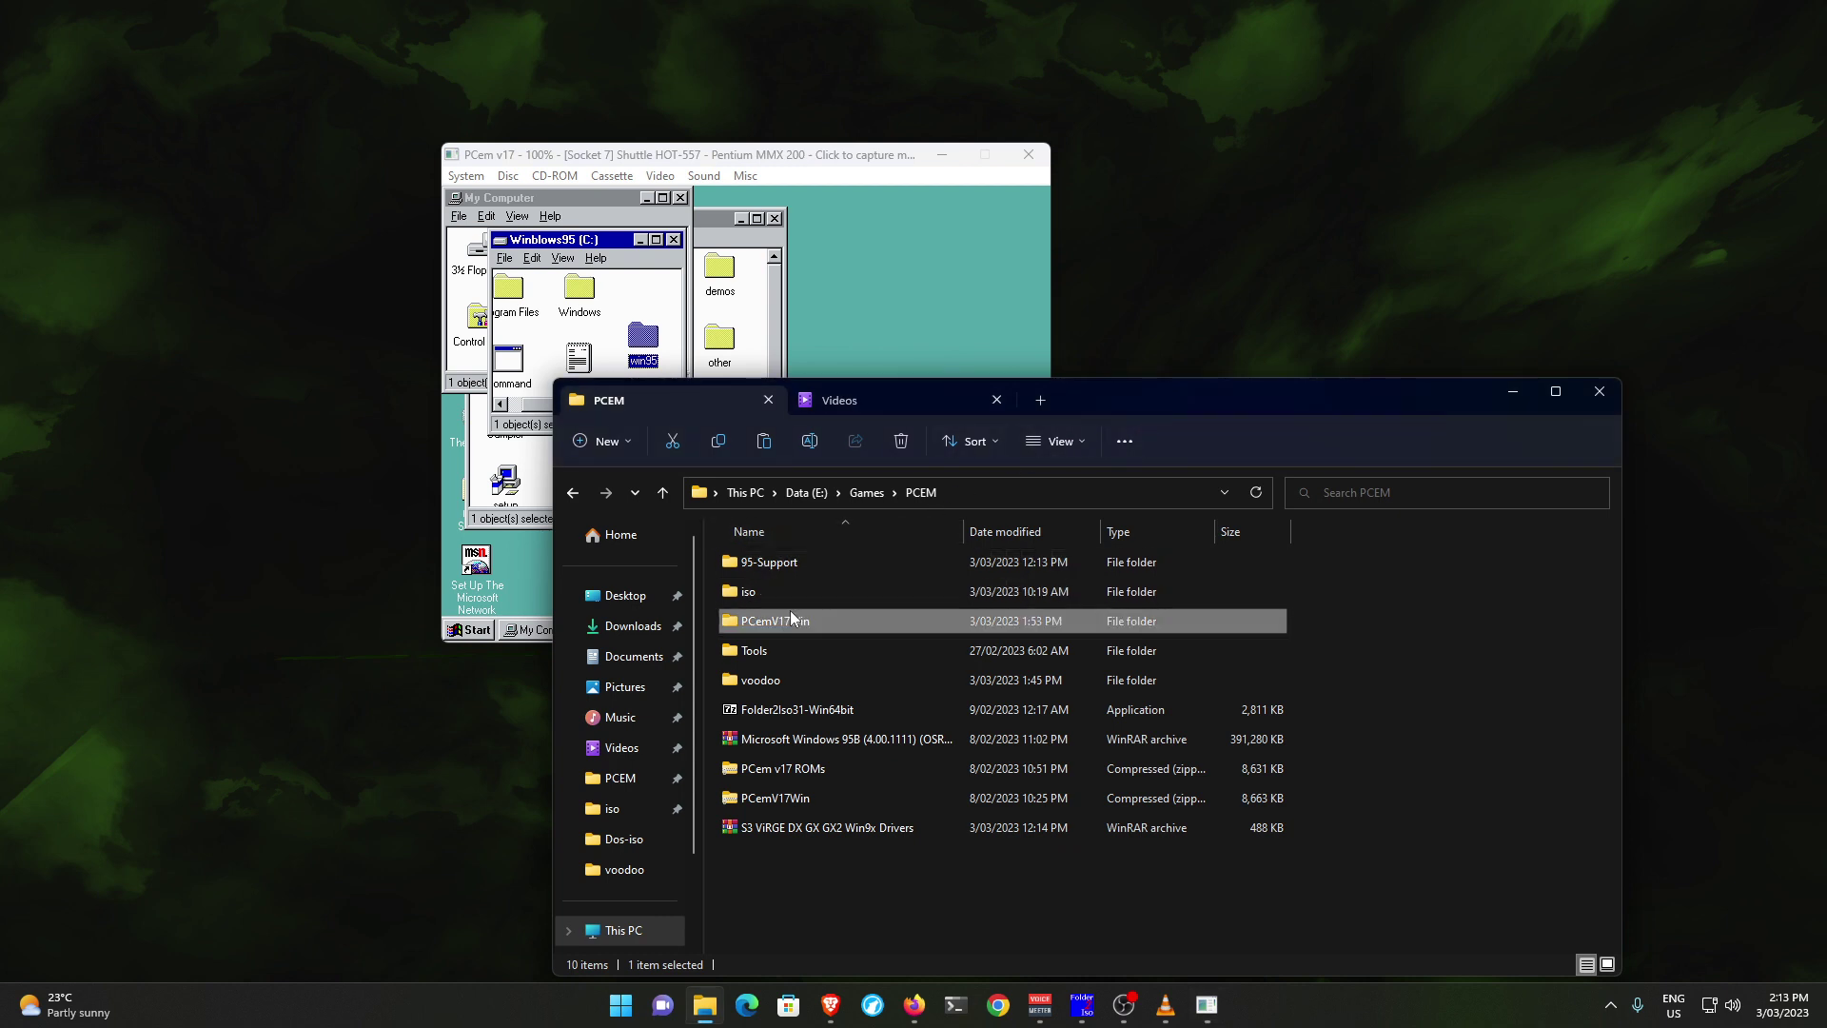
double_click(773, 653)
click(778, 574)
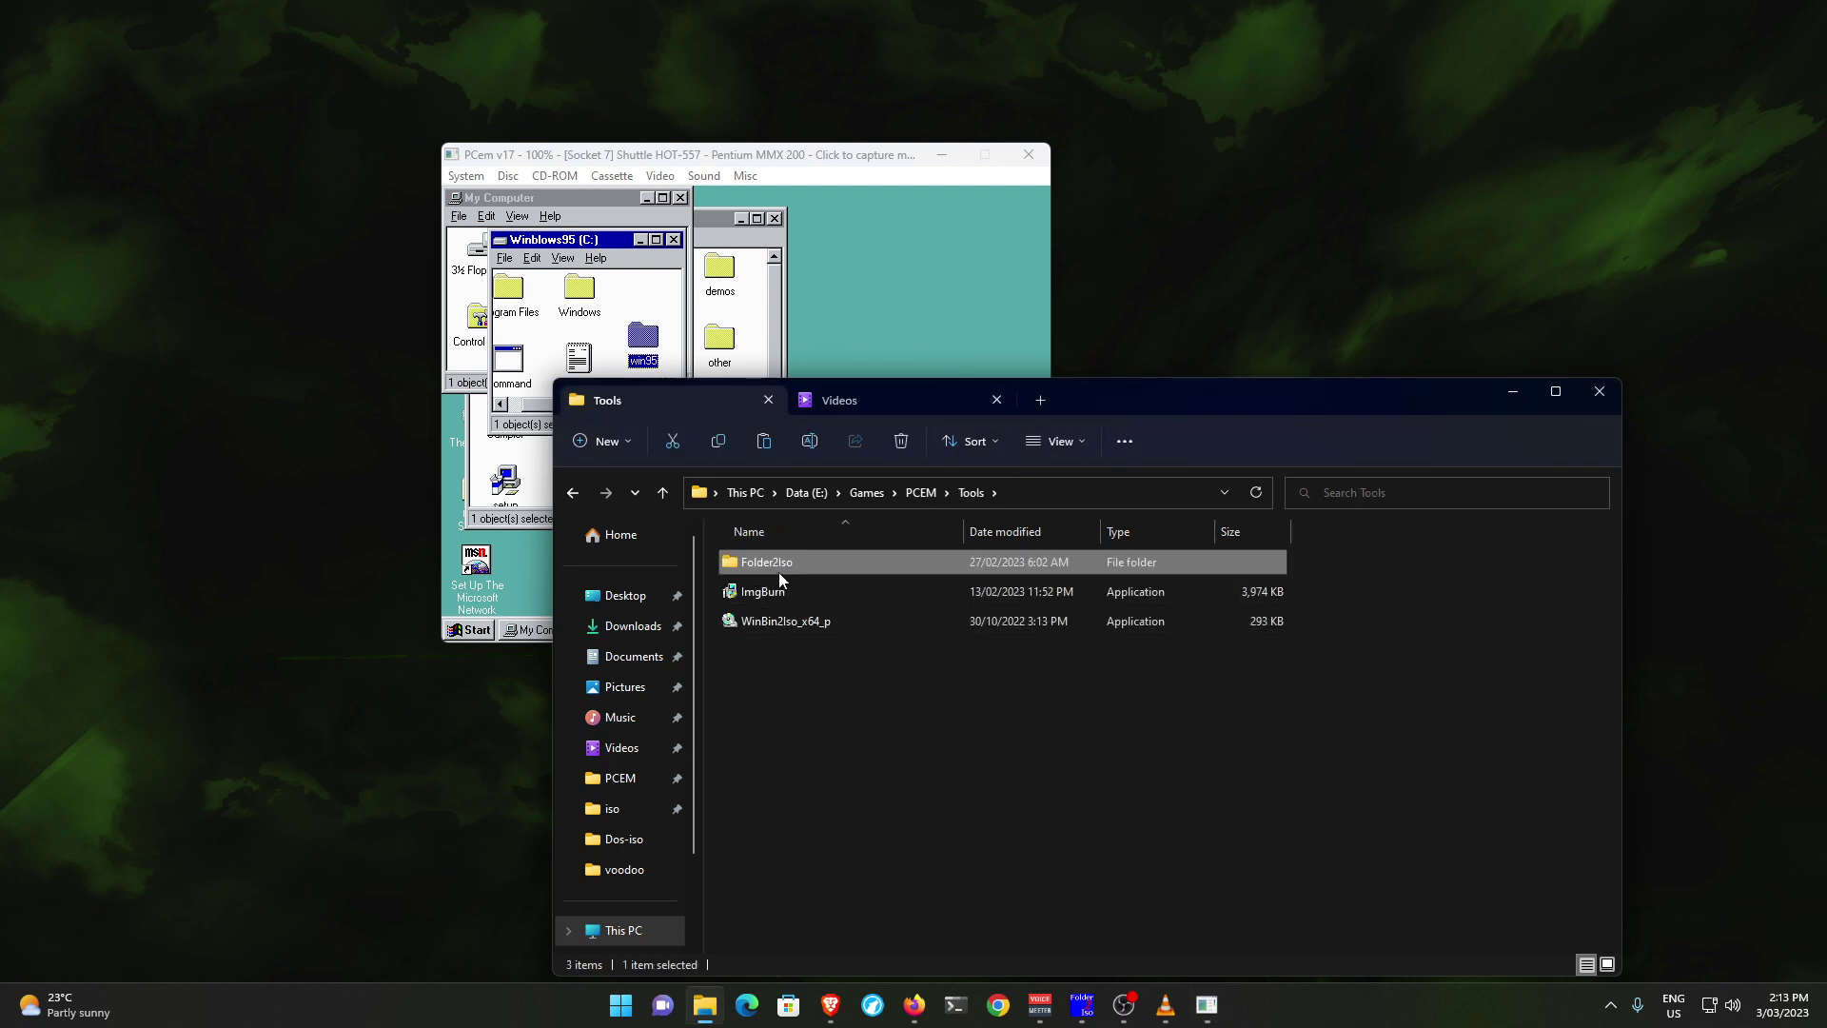
double_click(778, 573)
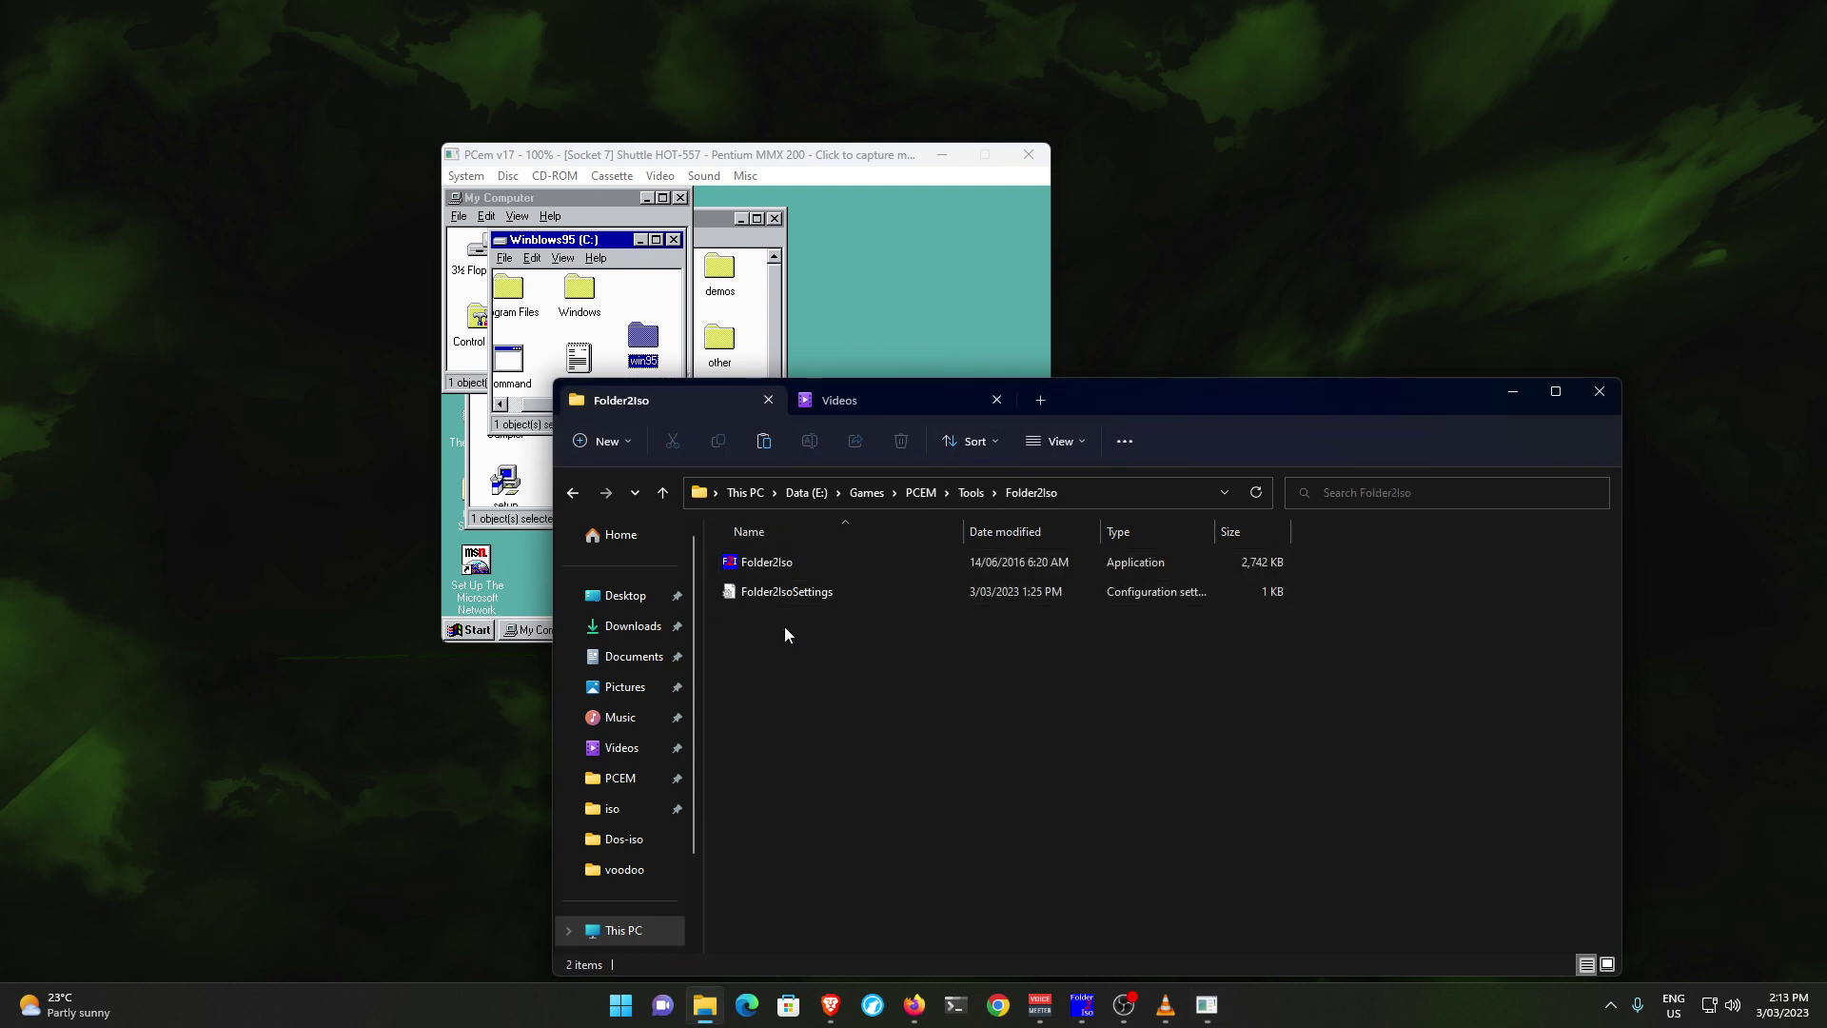
double_click(767, 563)
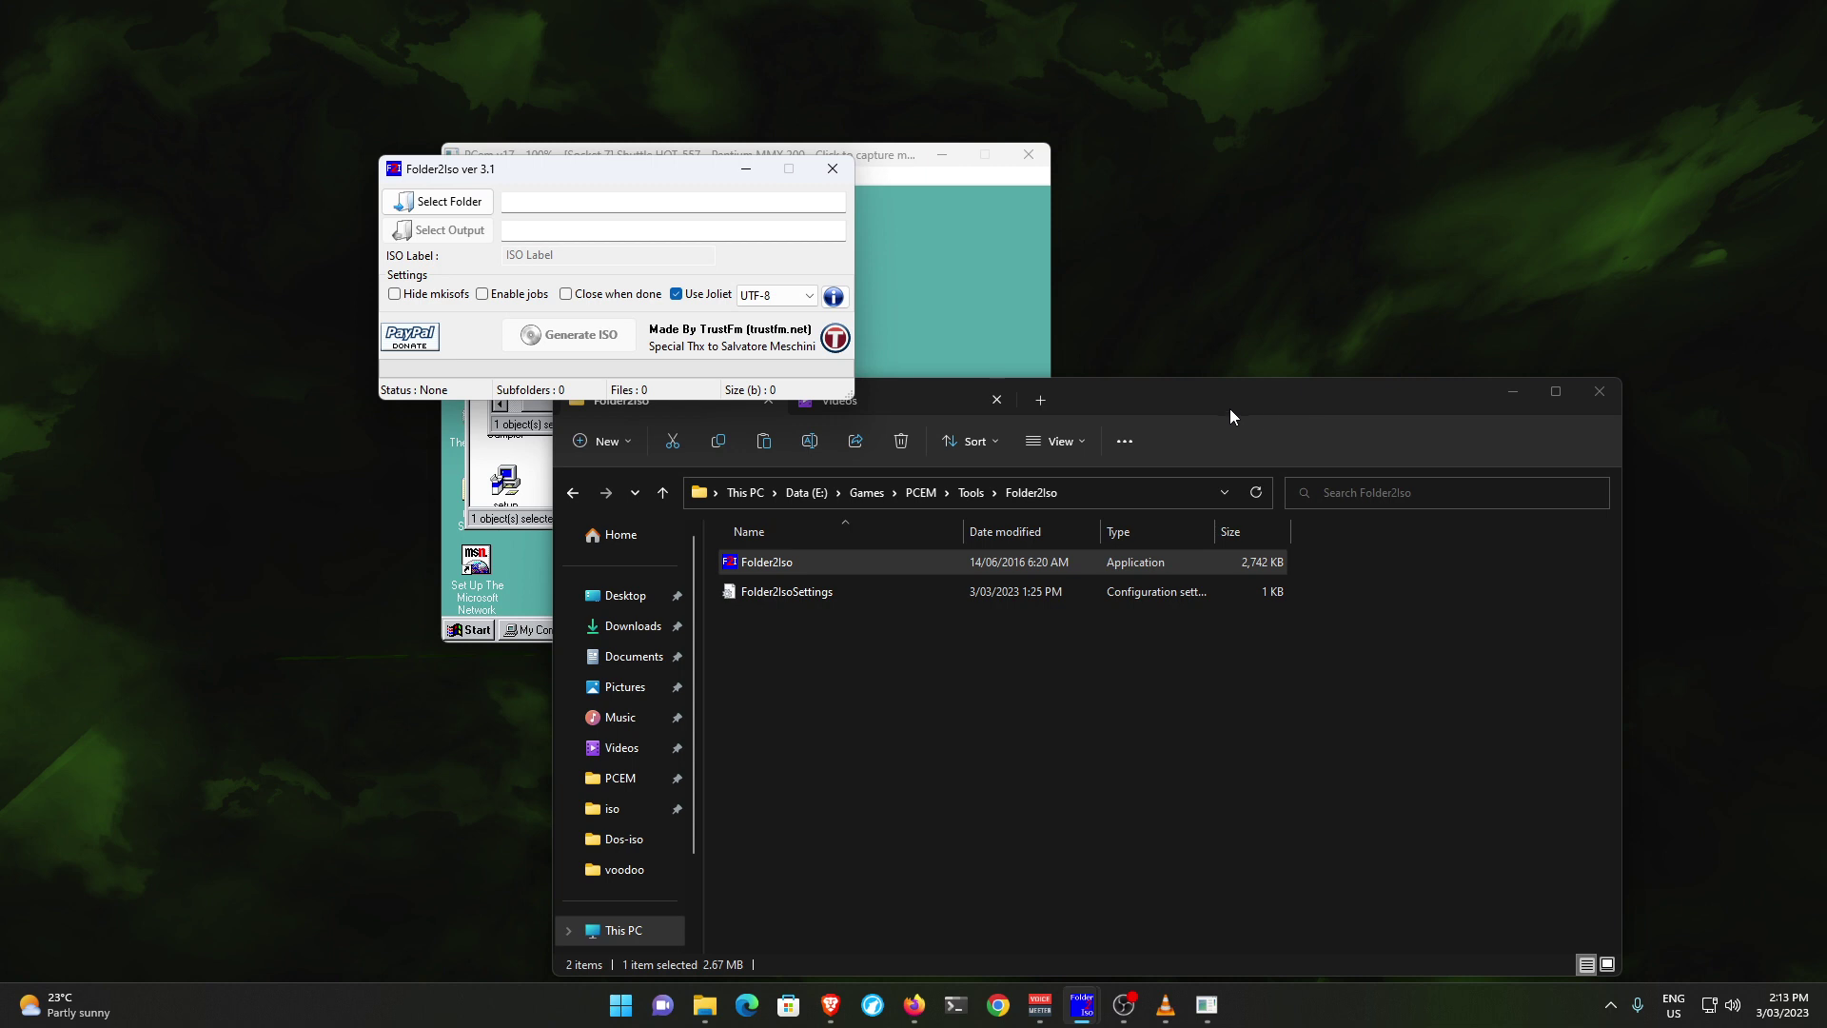
drag(1229, 416, 1459, 221)
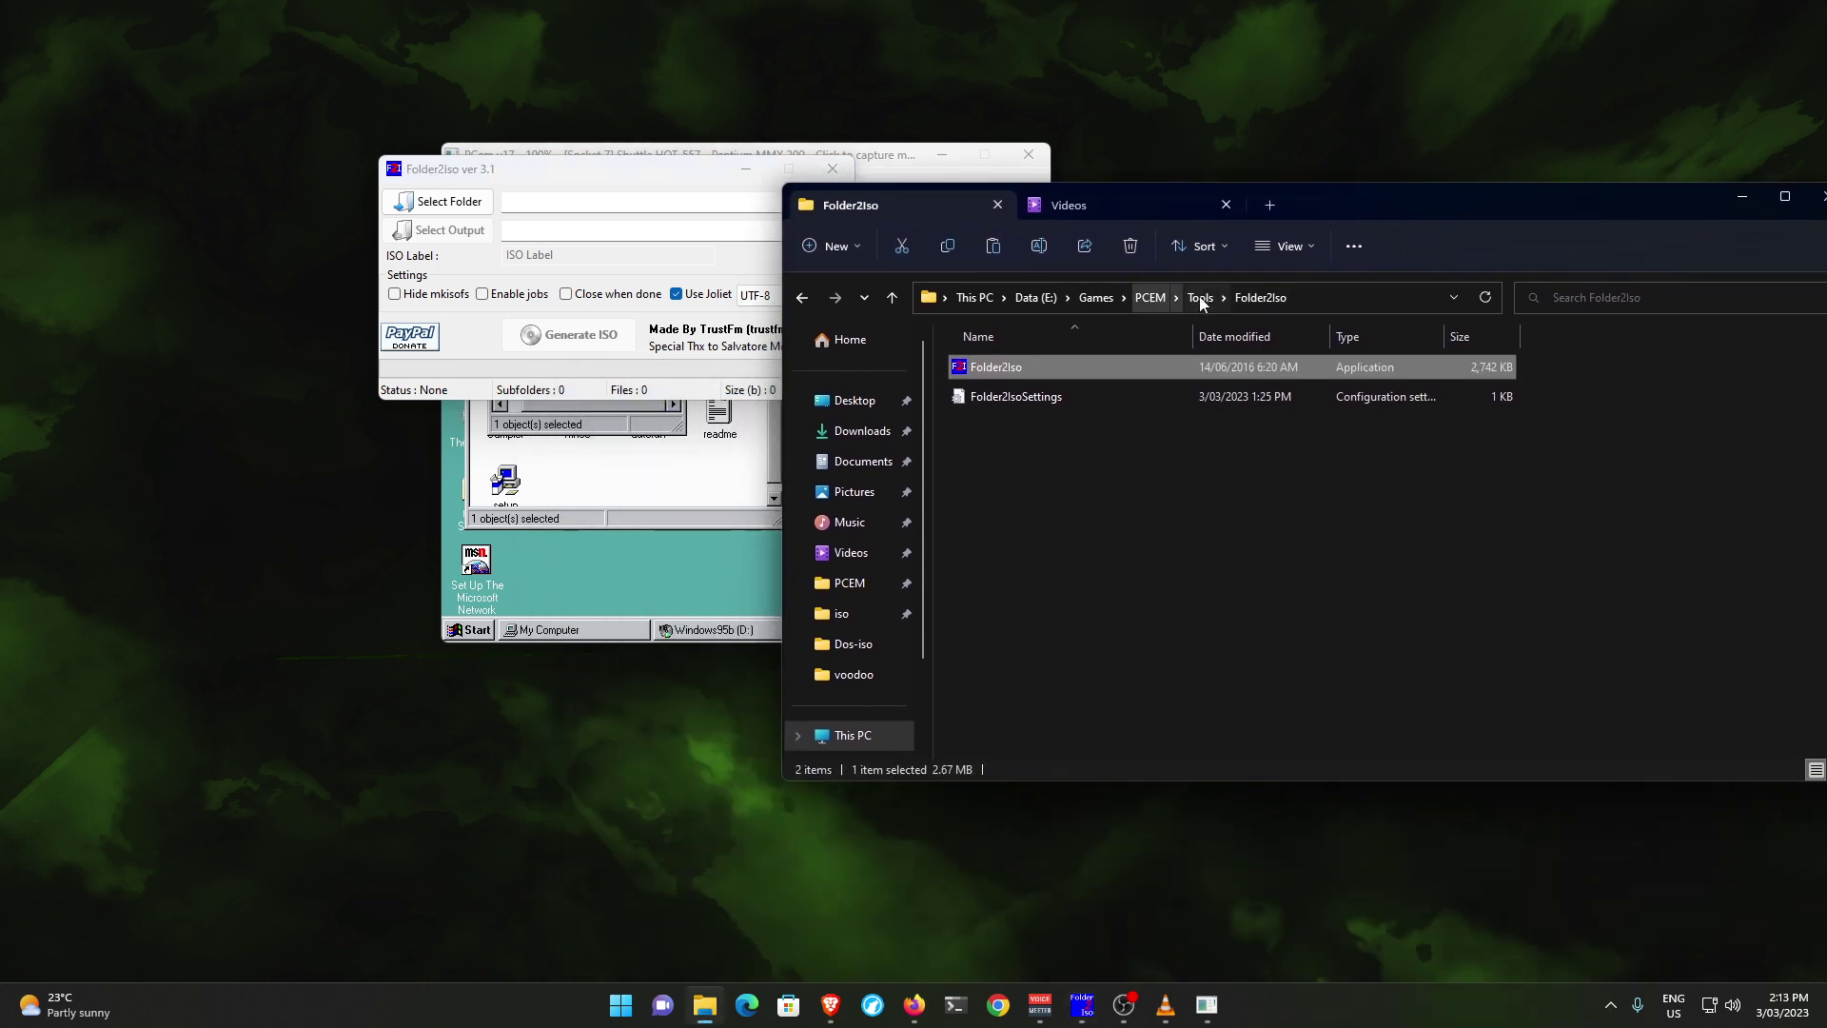
click(1162, 304)
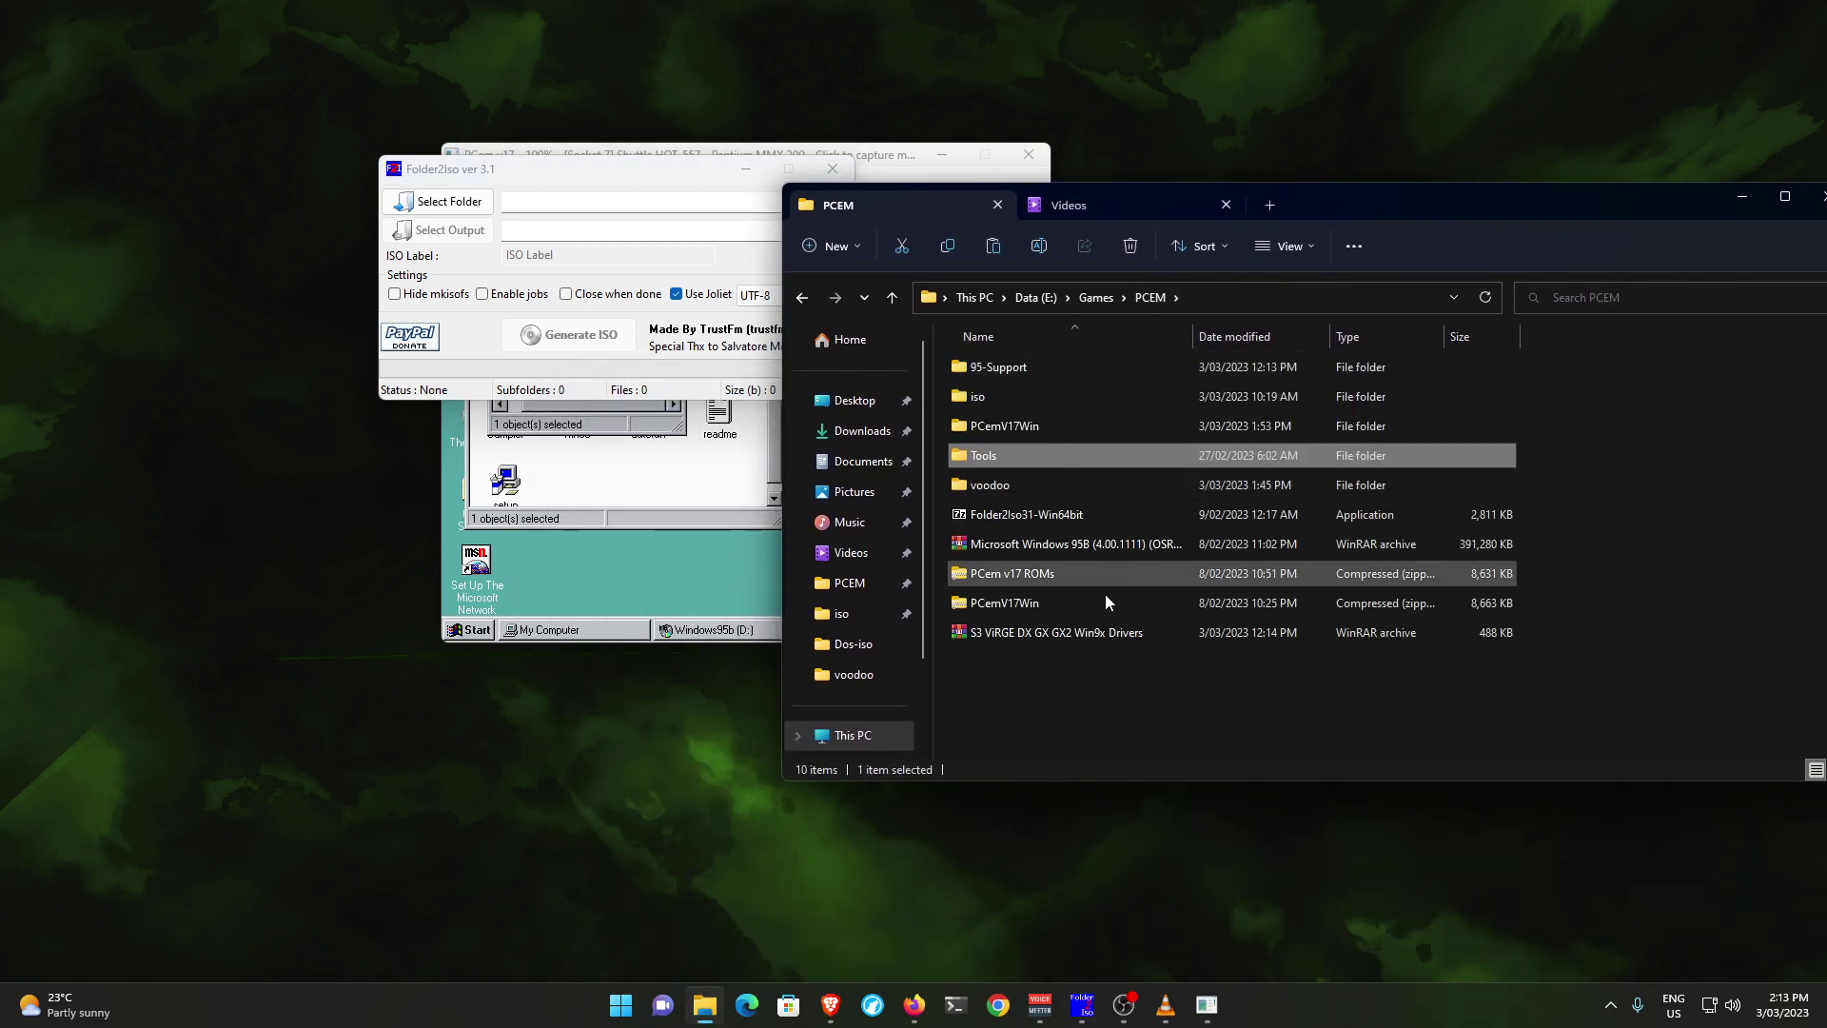
- Inspect the S3 ViRGE driver archive, then extract it into its own folder
click(1053, 640)
double_click(1056, 633)
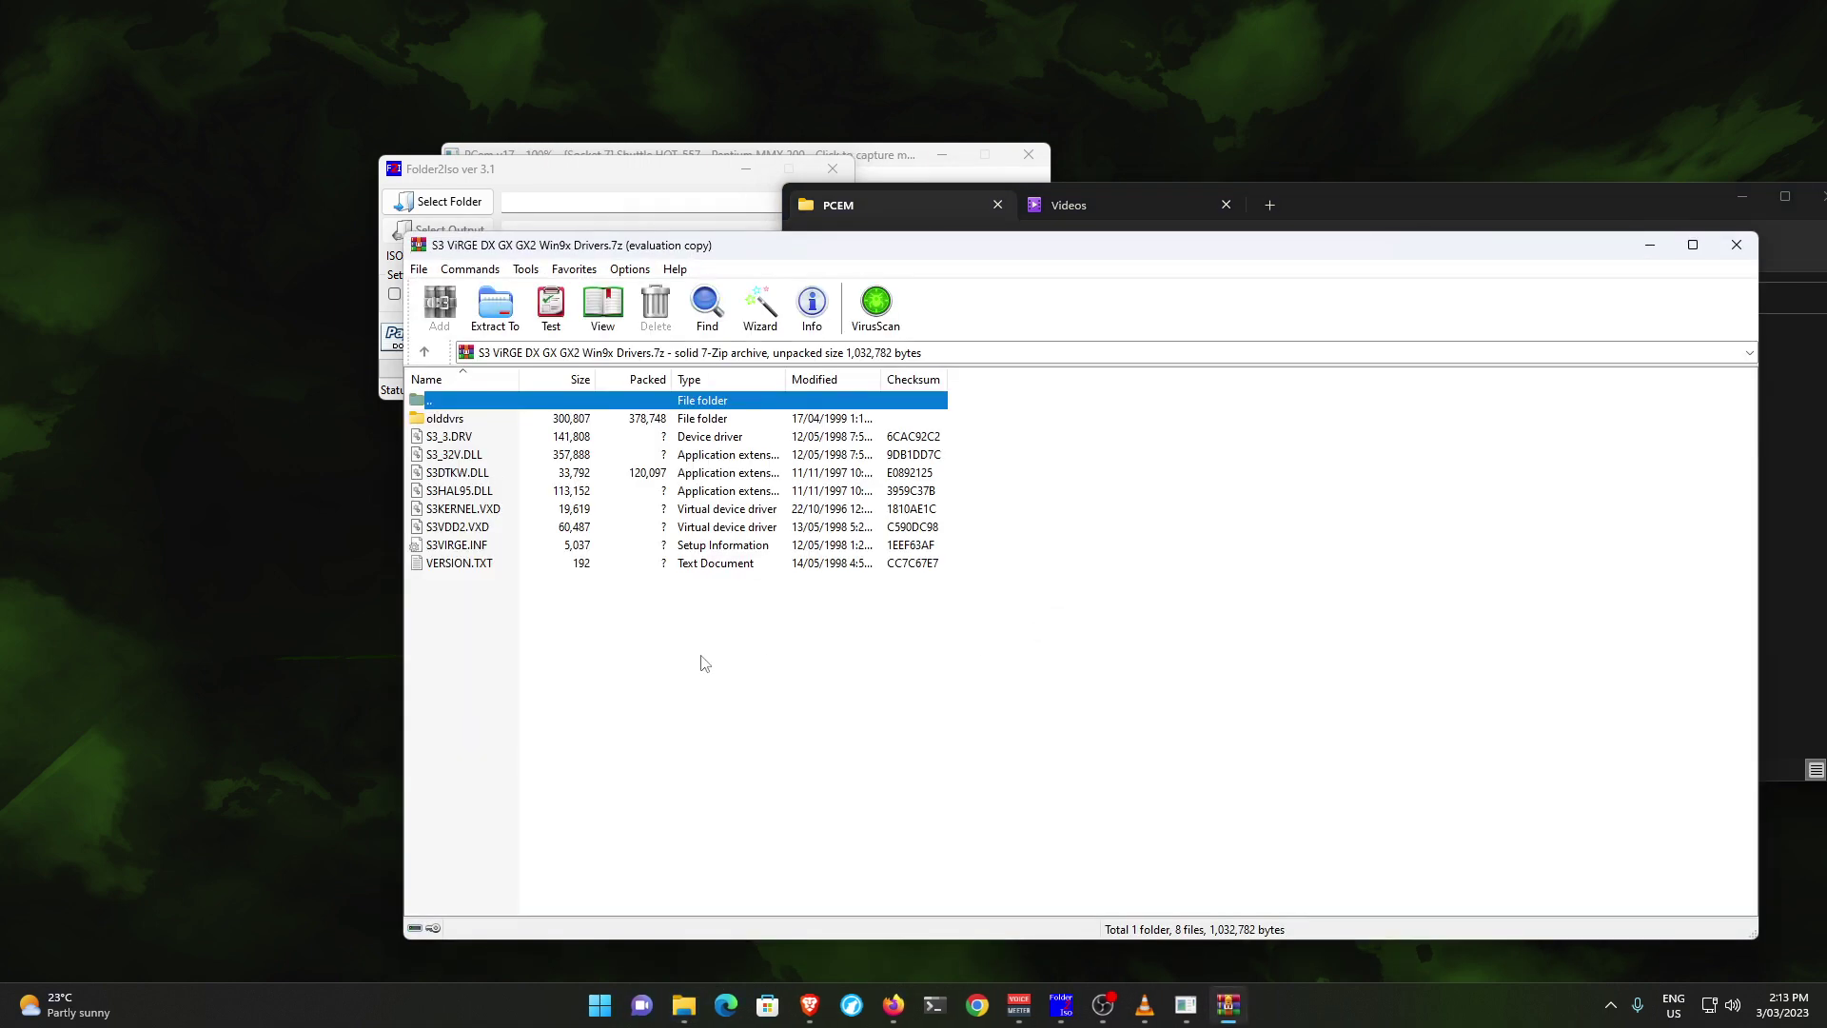
click(1735, 243)
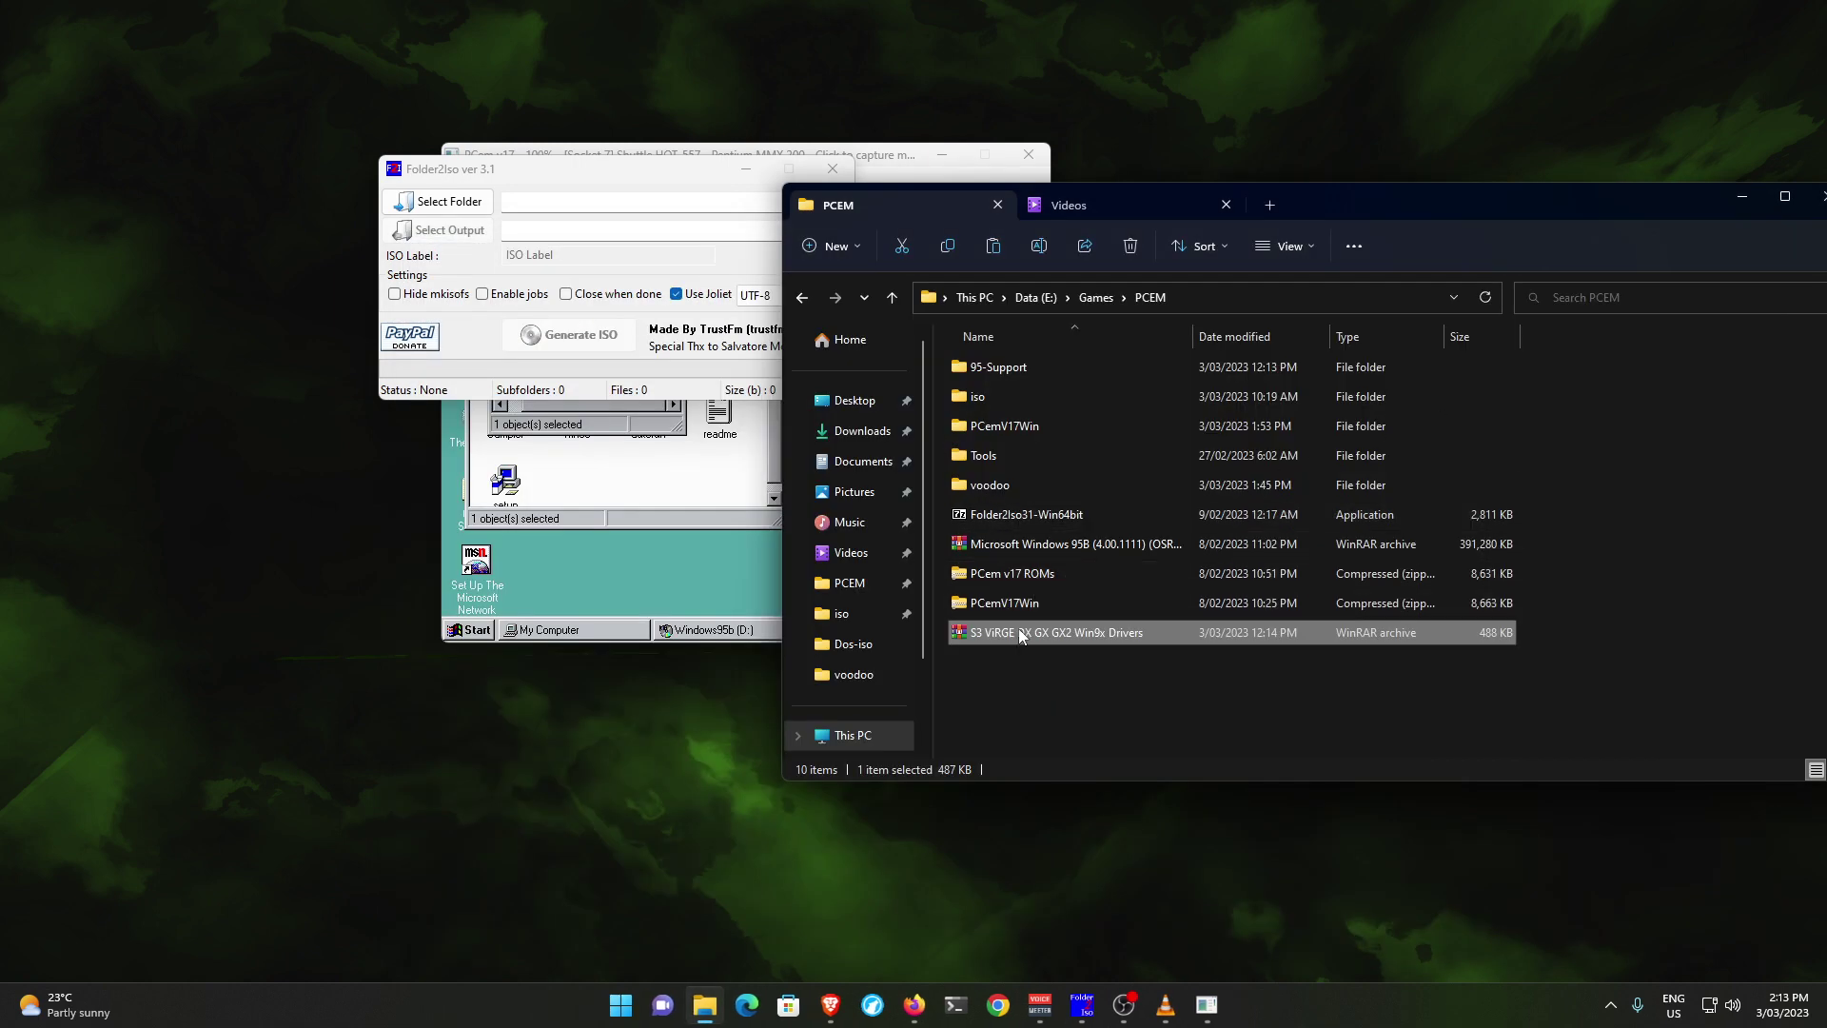
right_click(1020, 635)
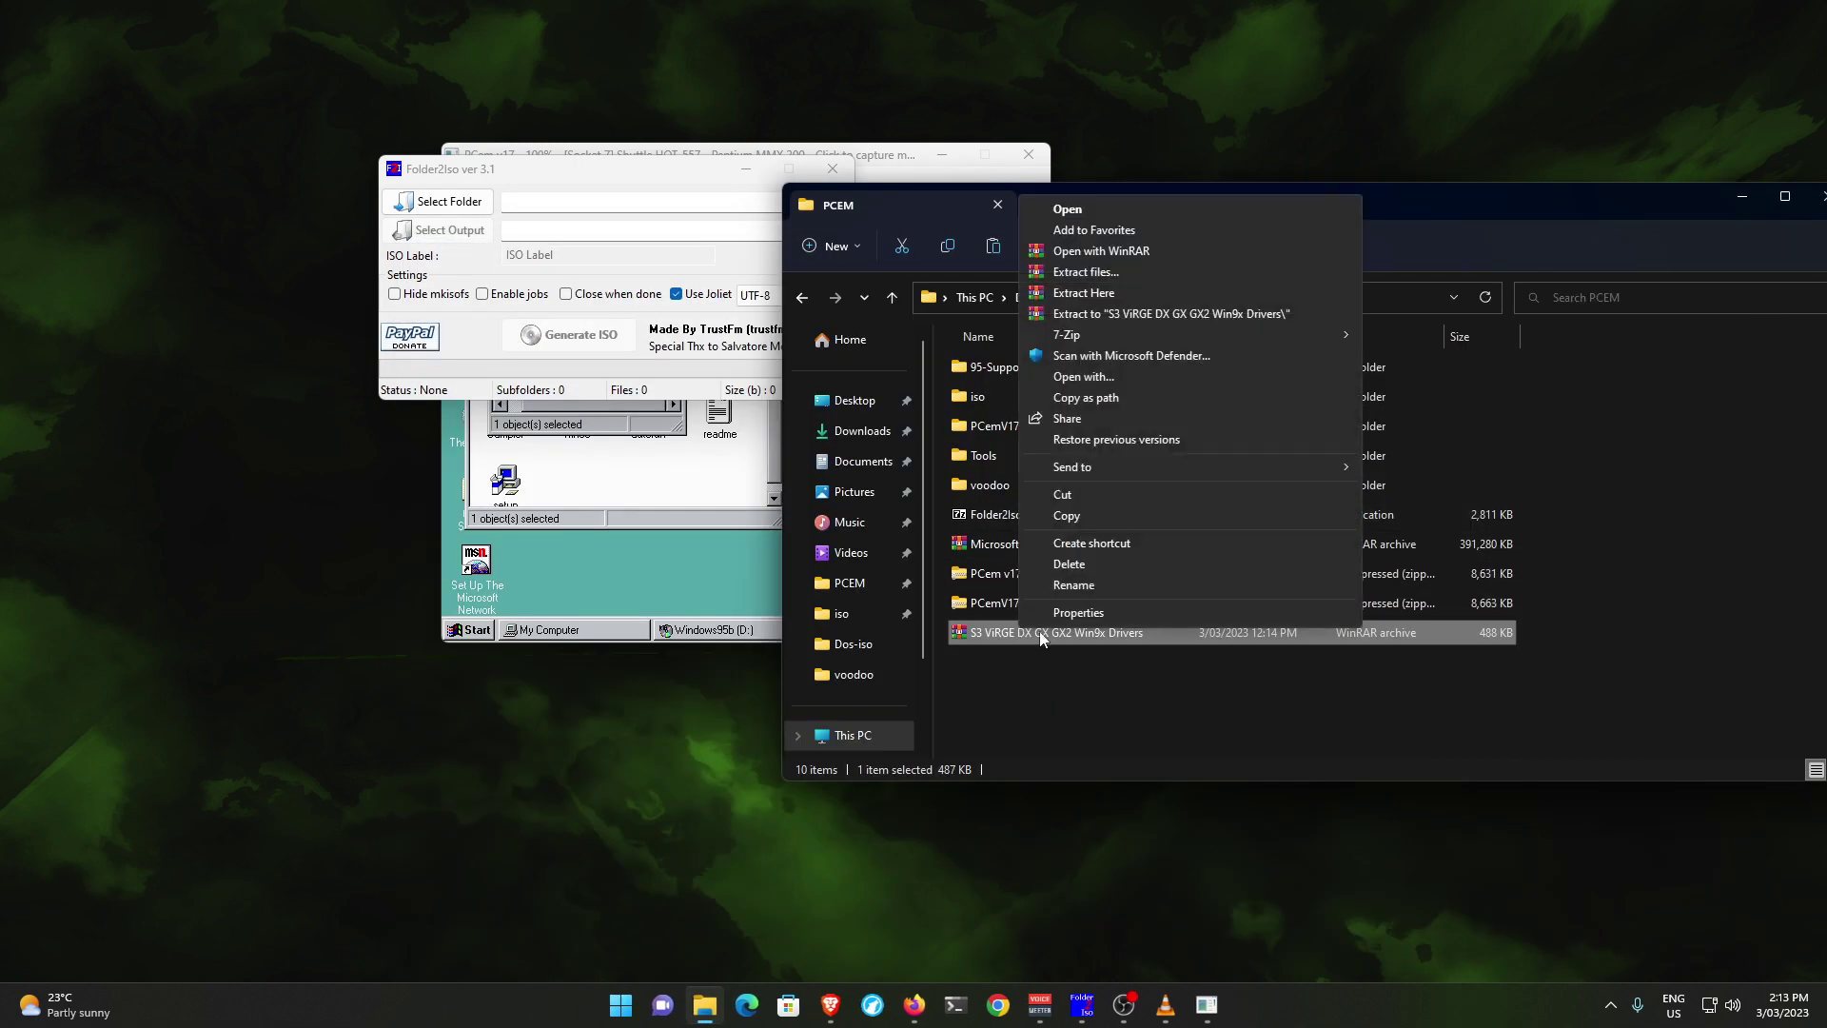
click(1172, 313)
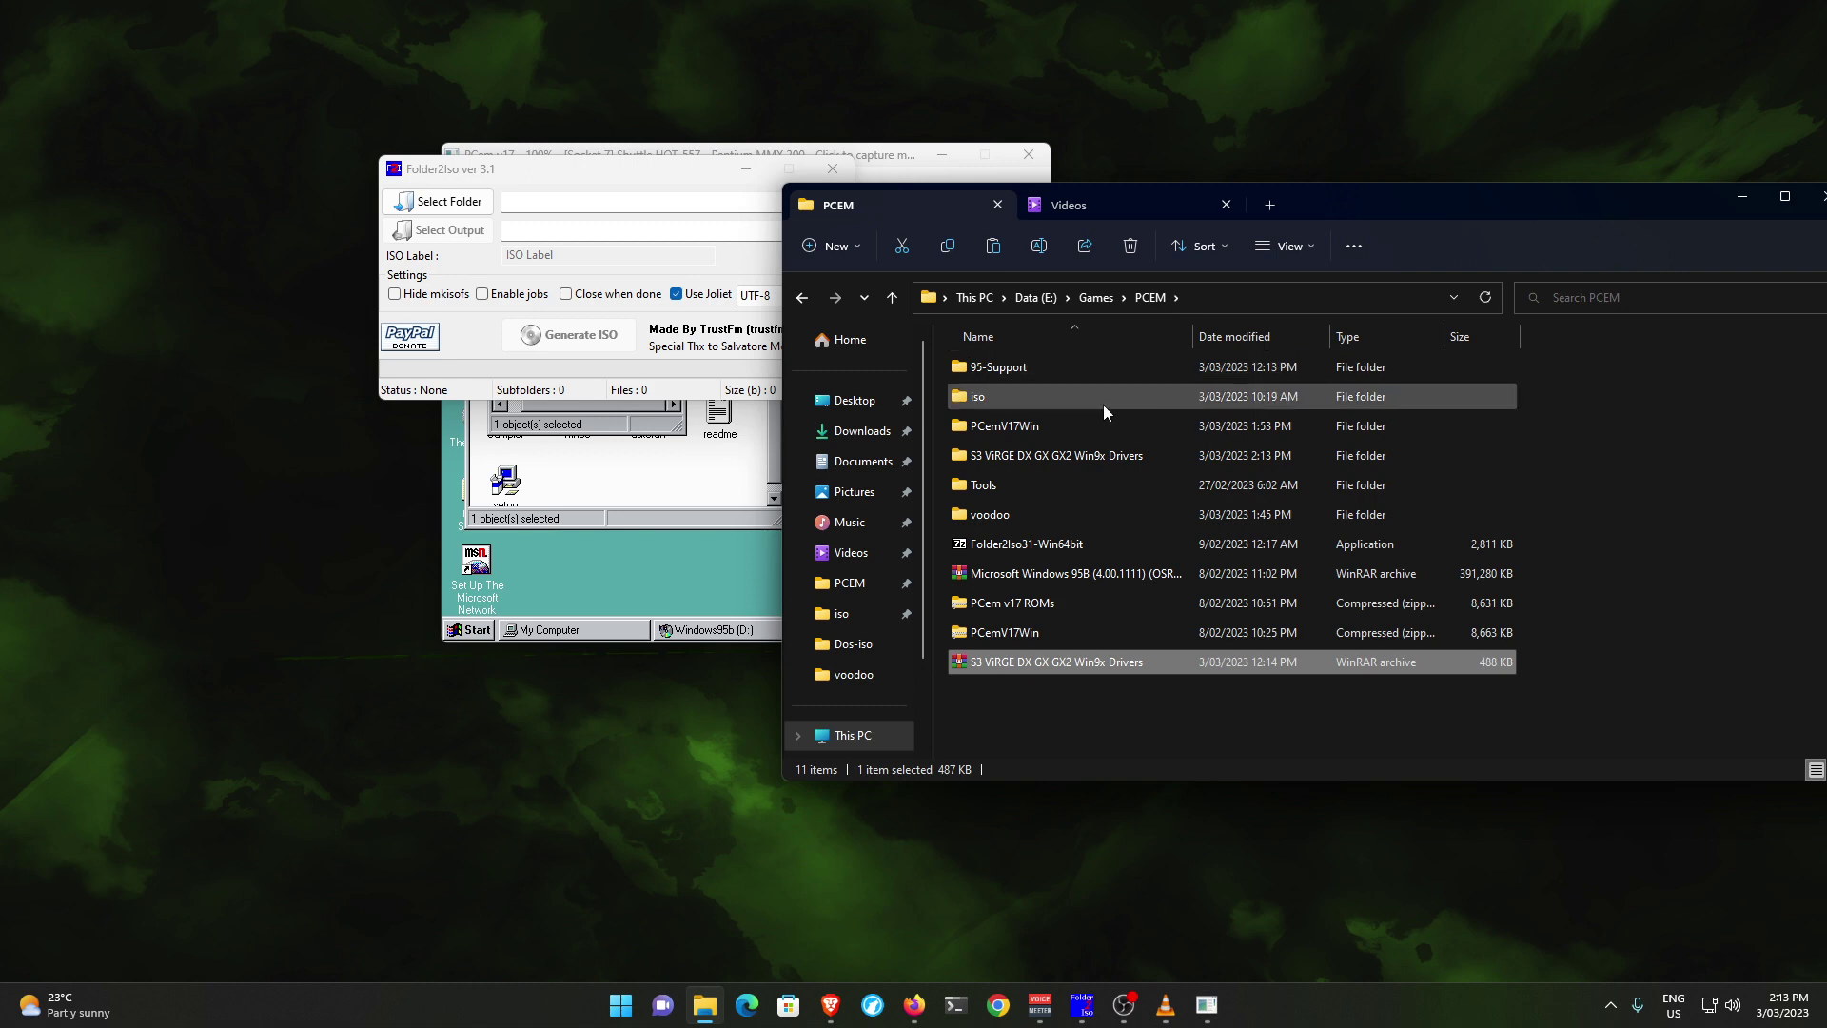
- Rename the extracted driver folder to S3drivers
click(1053, 447)
right_click(1042, 451)
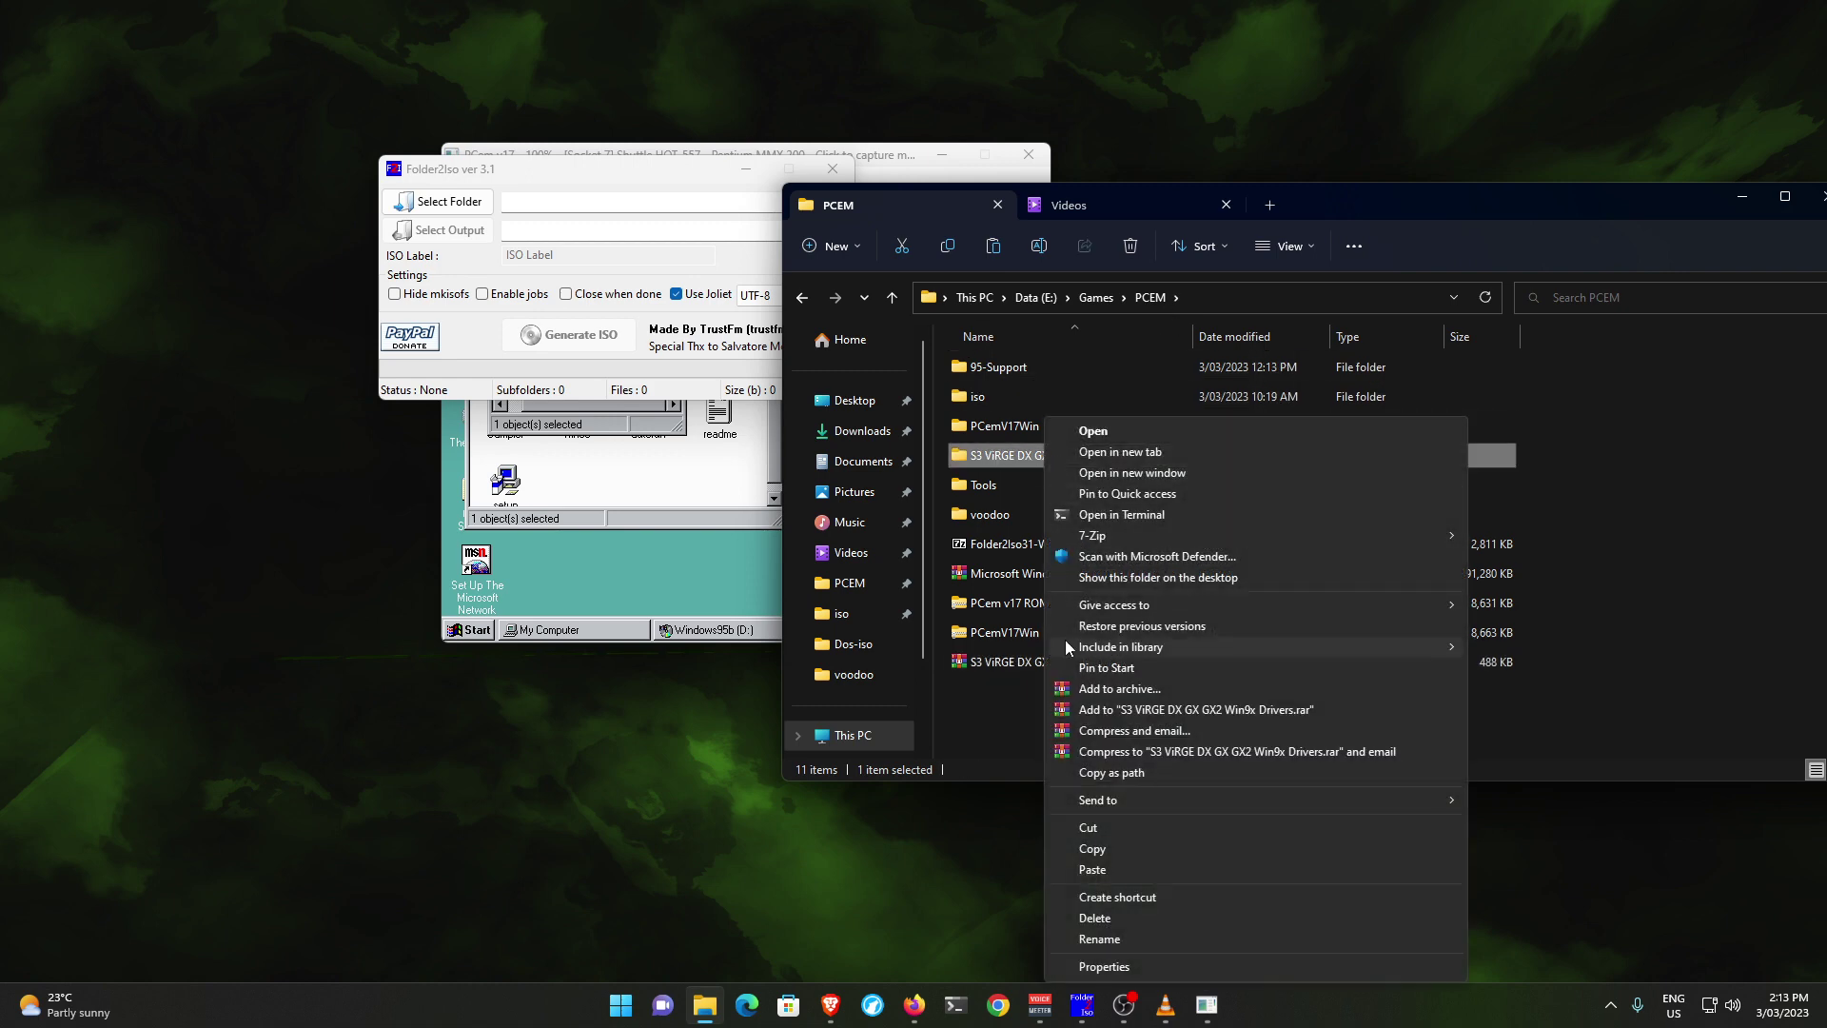
click(1100, 939)
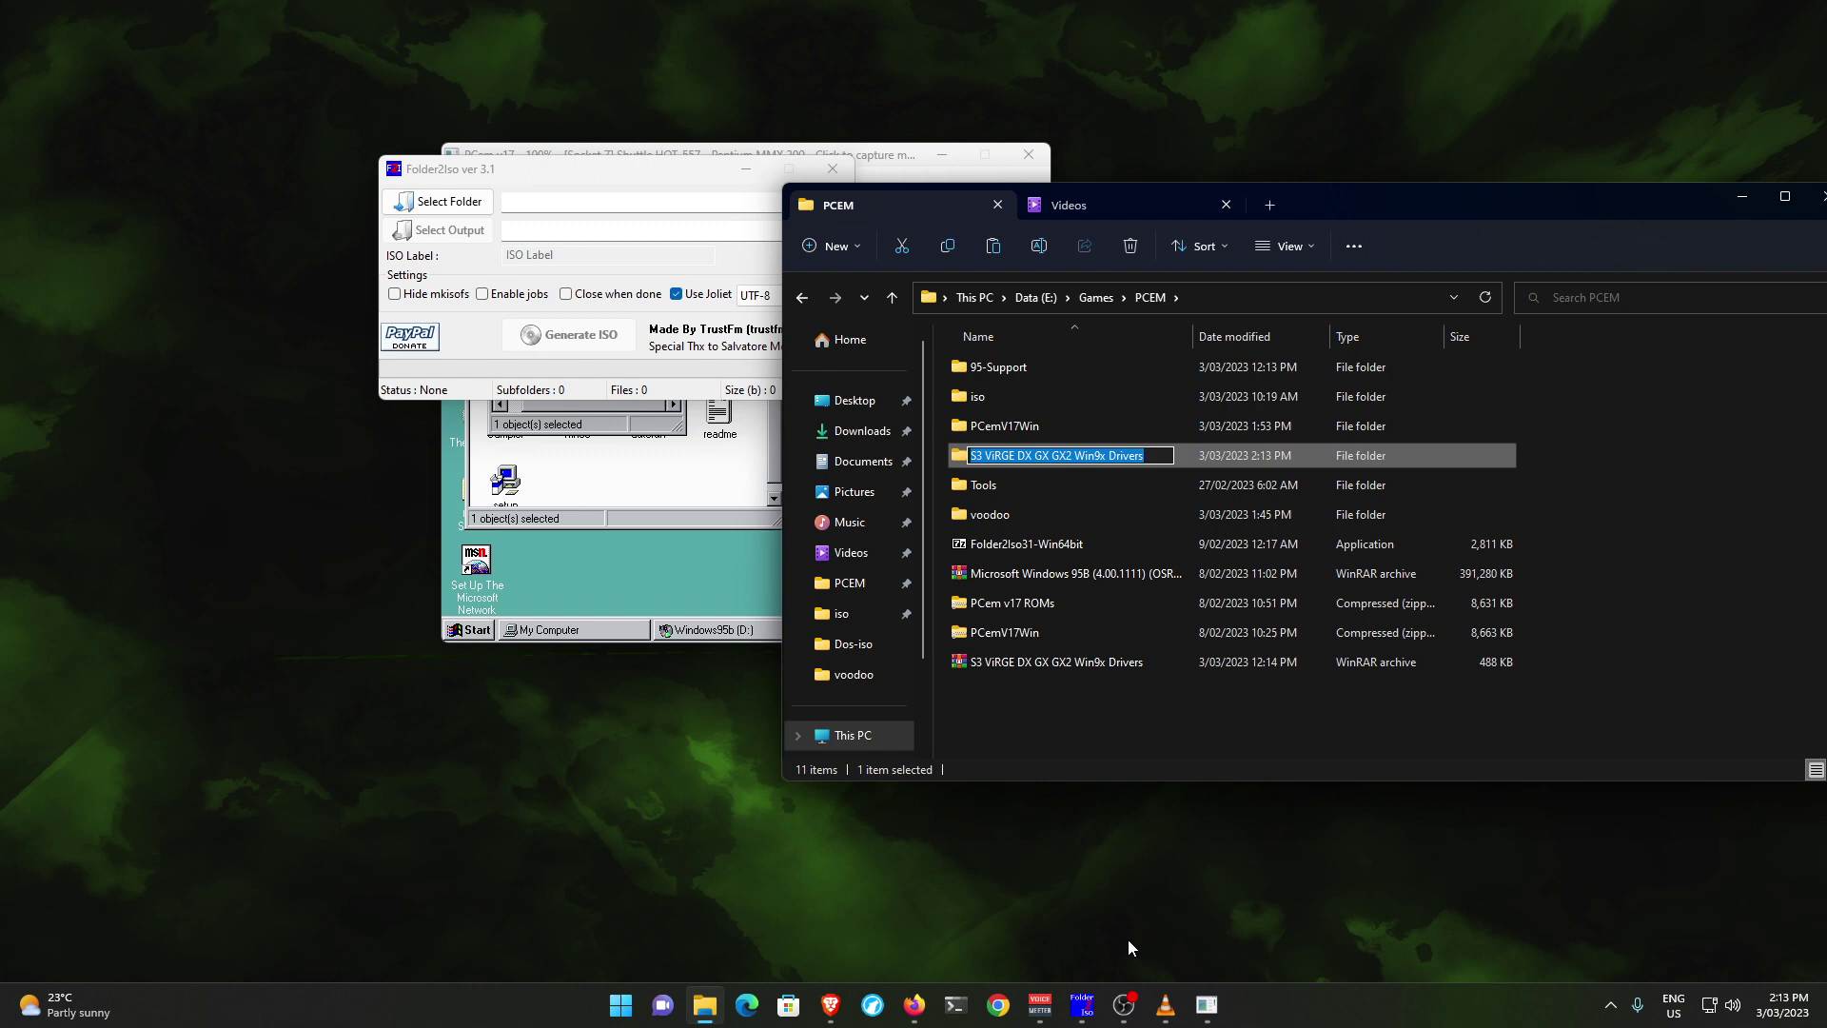
text(S3d)
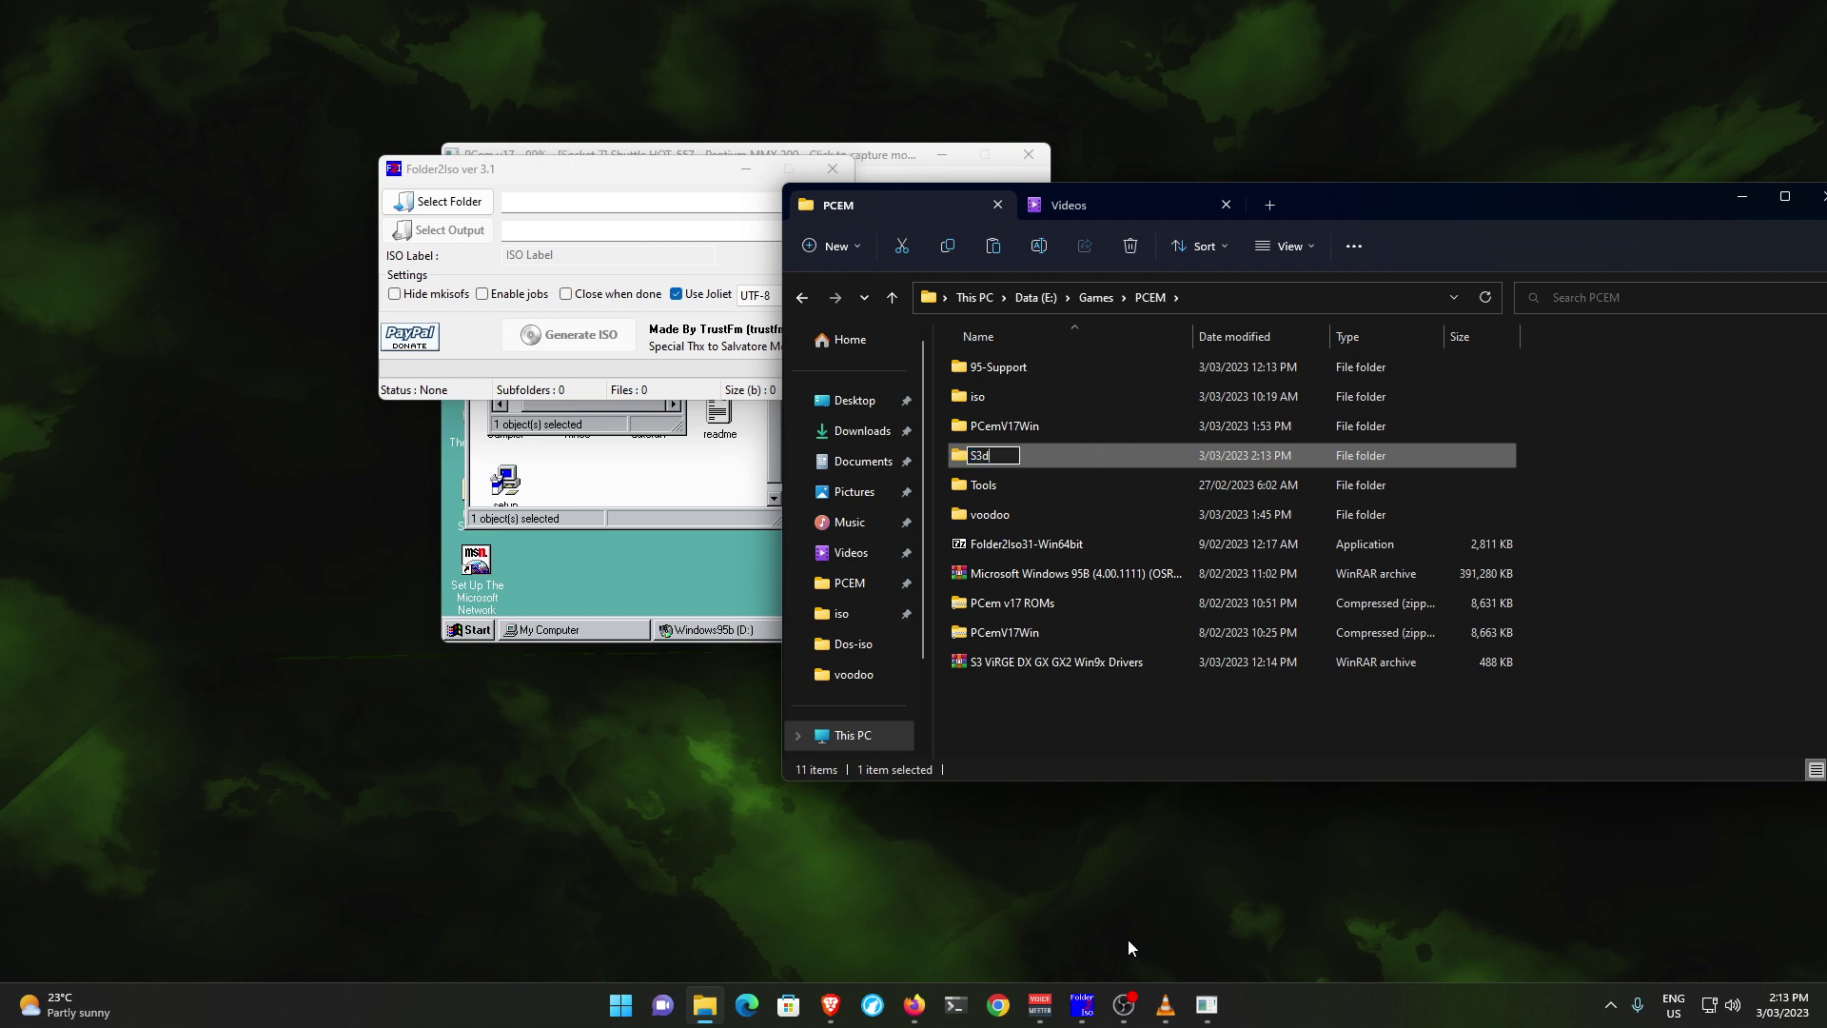
text(rivers)
key(Return)
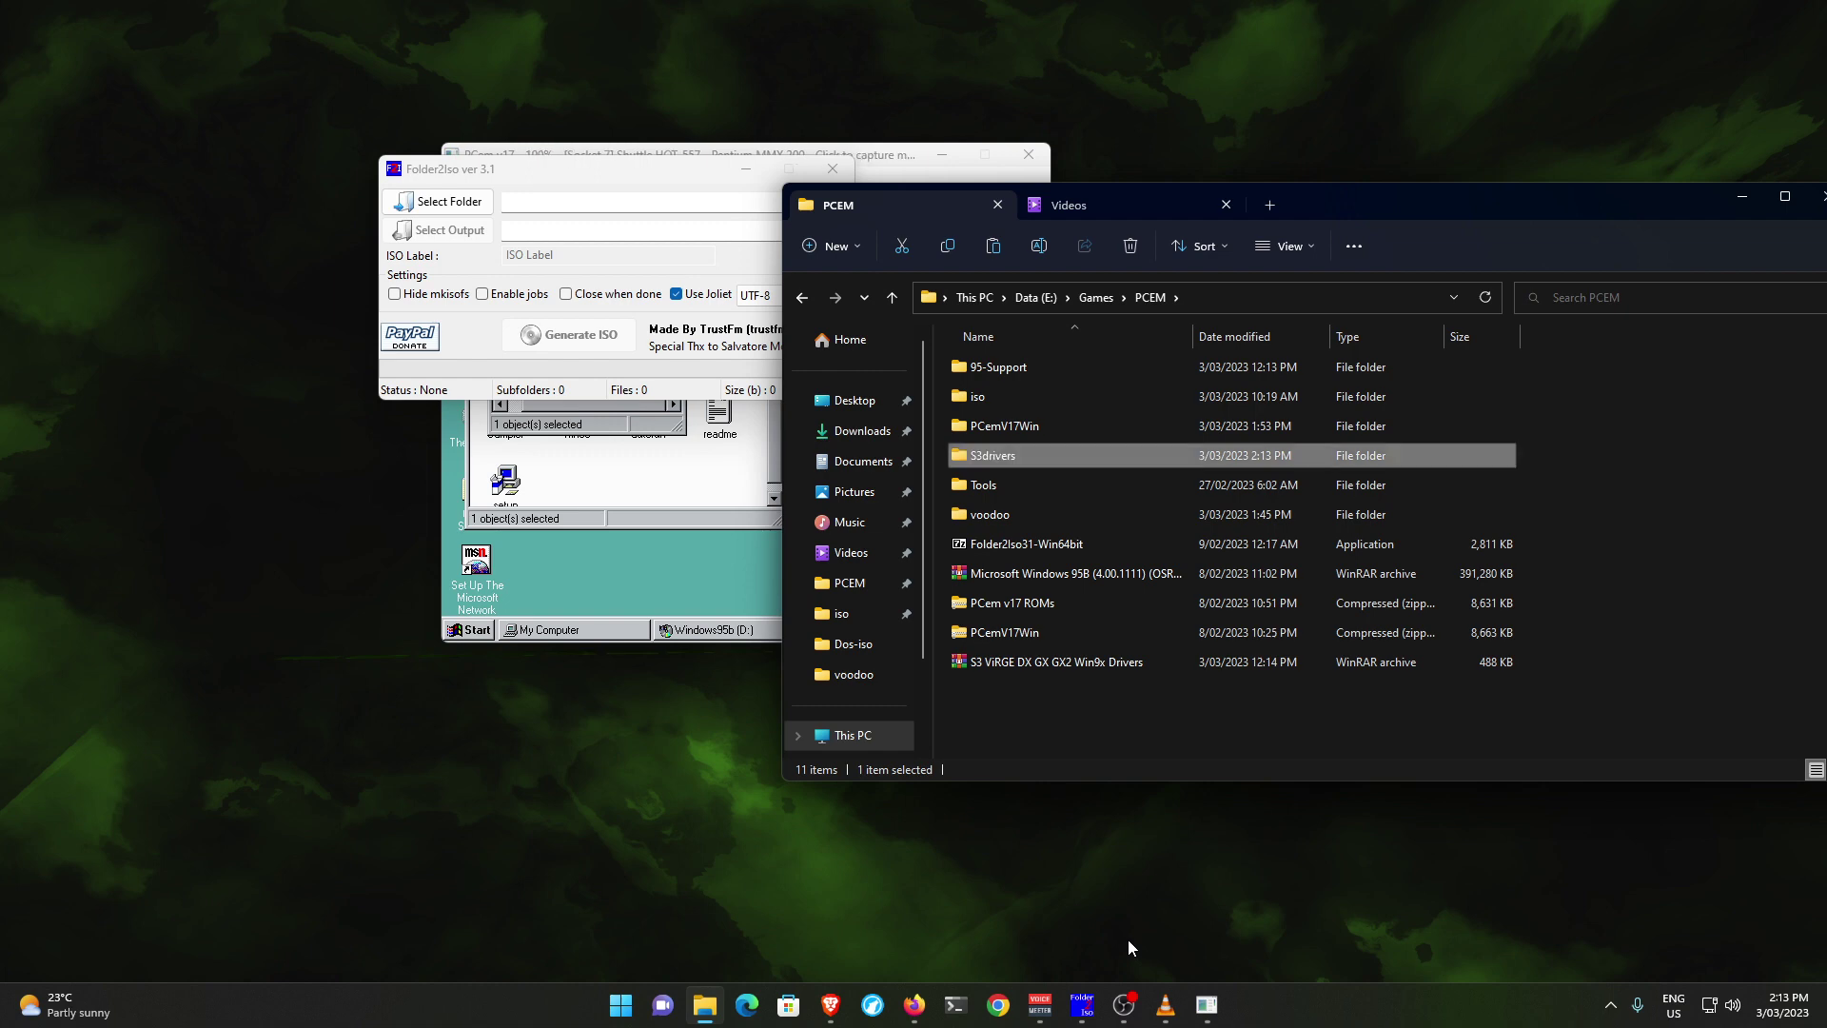
- Move the S3drivers folder into the voodoo folder
right_click(994, 464)
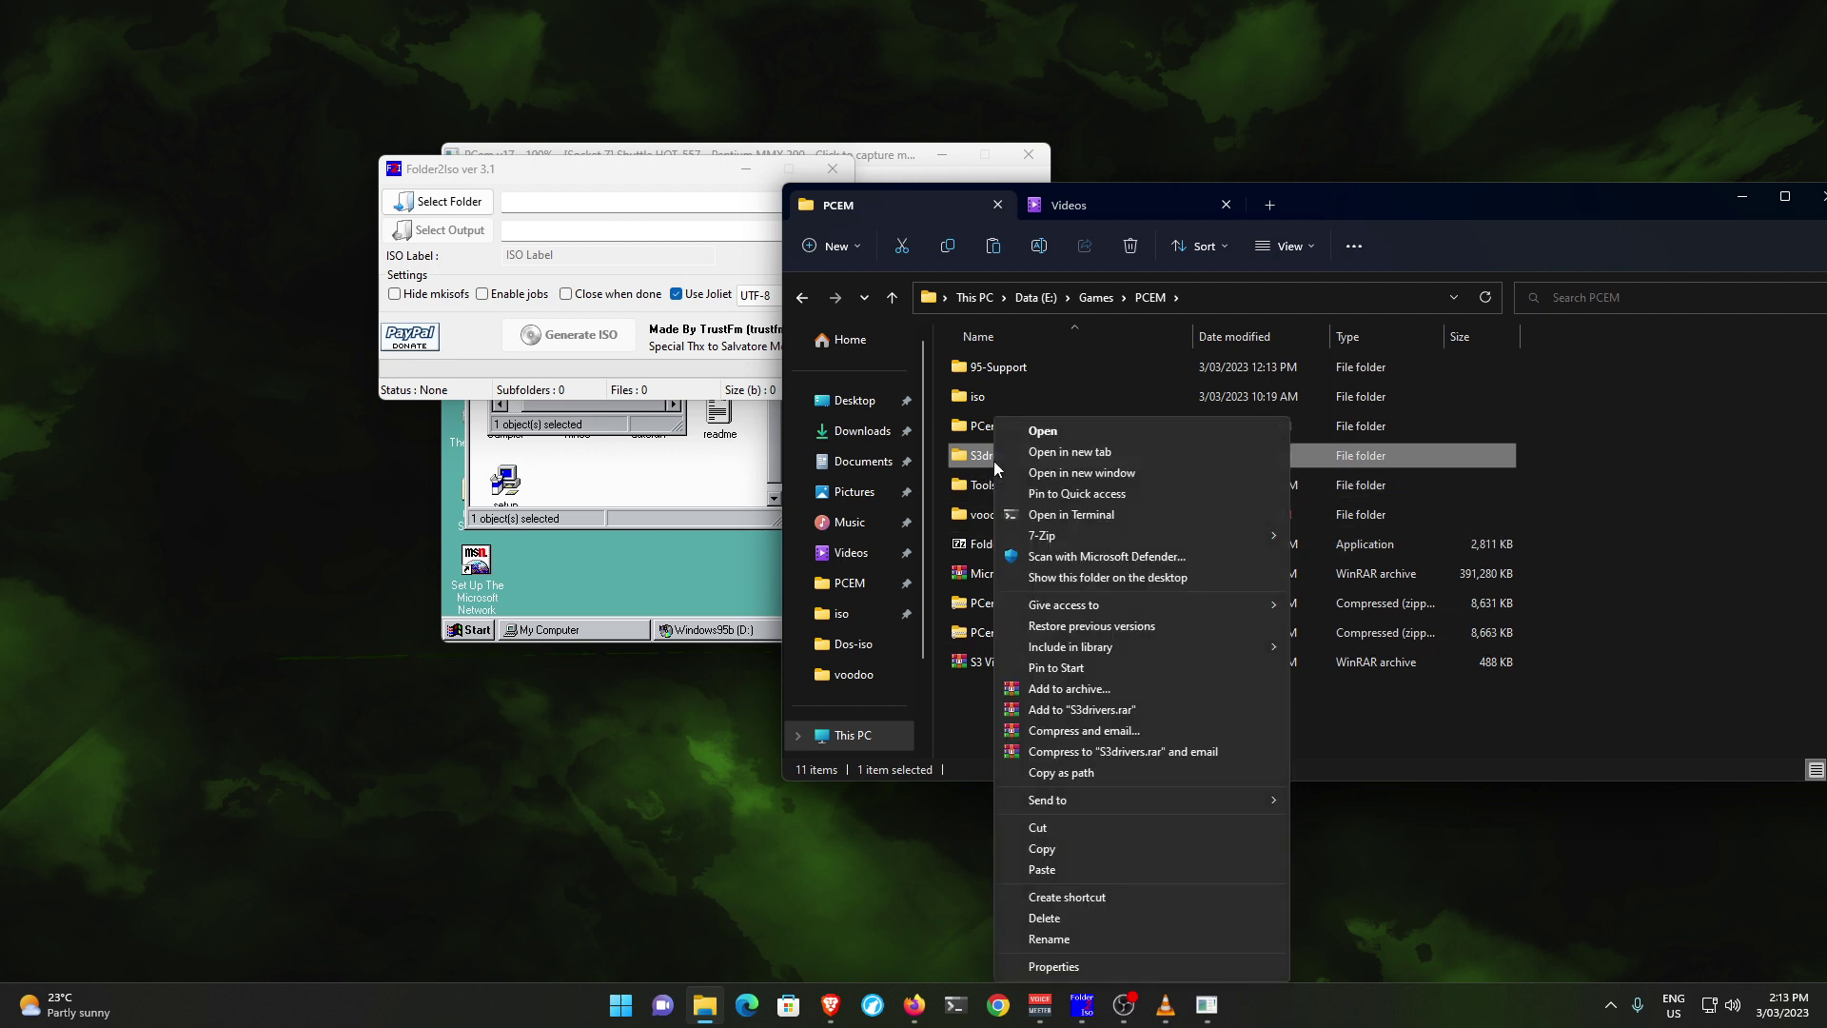
click(1066, 826)
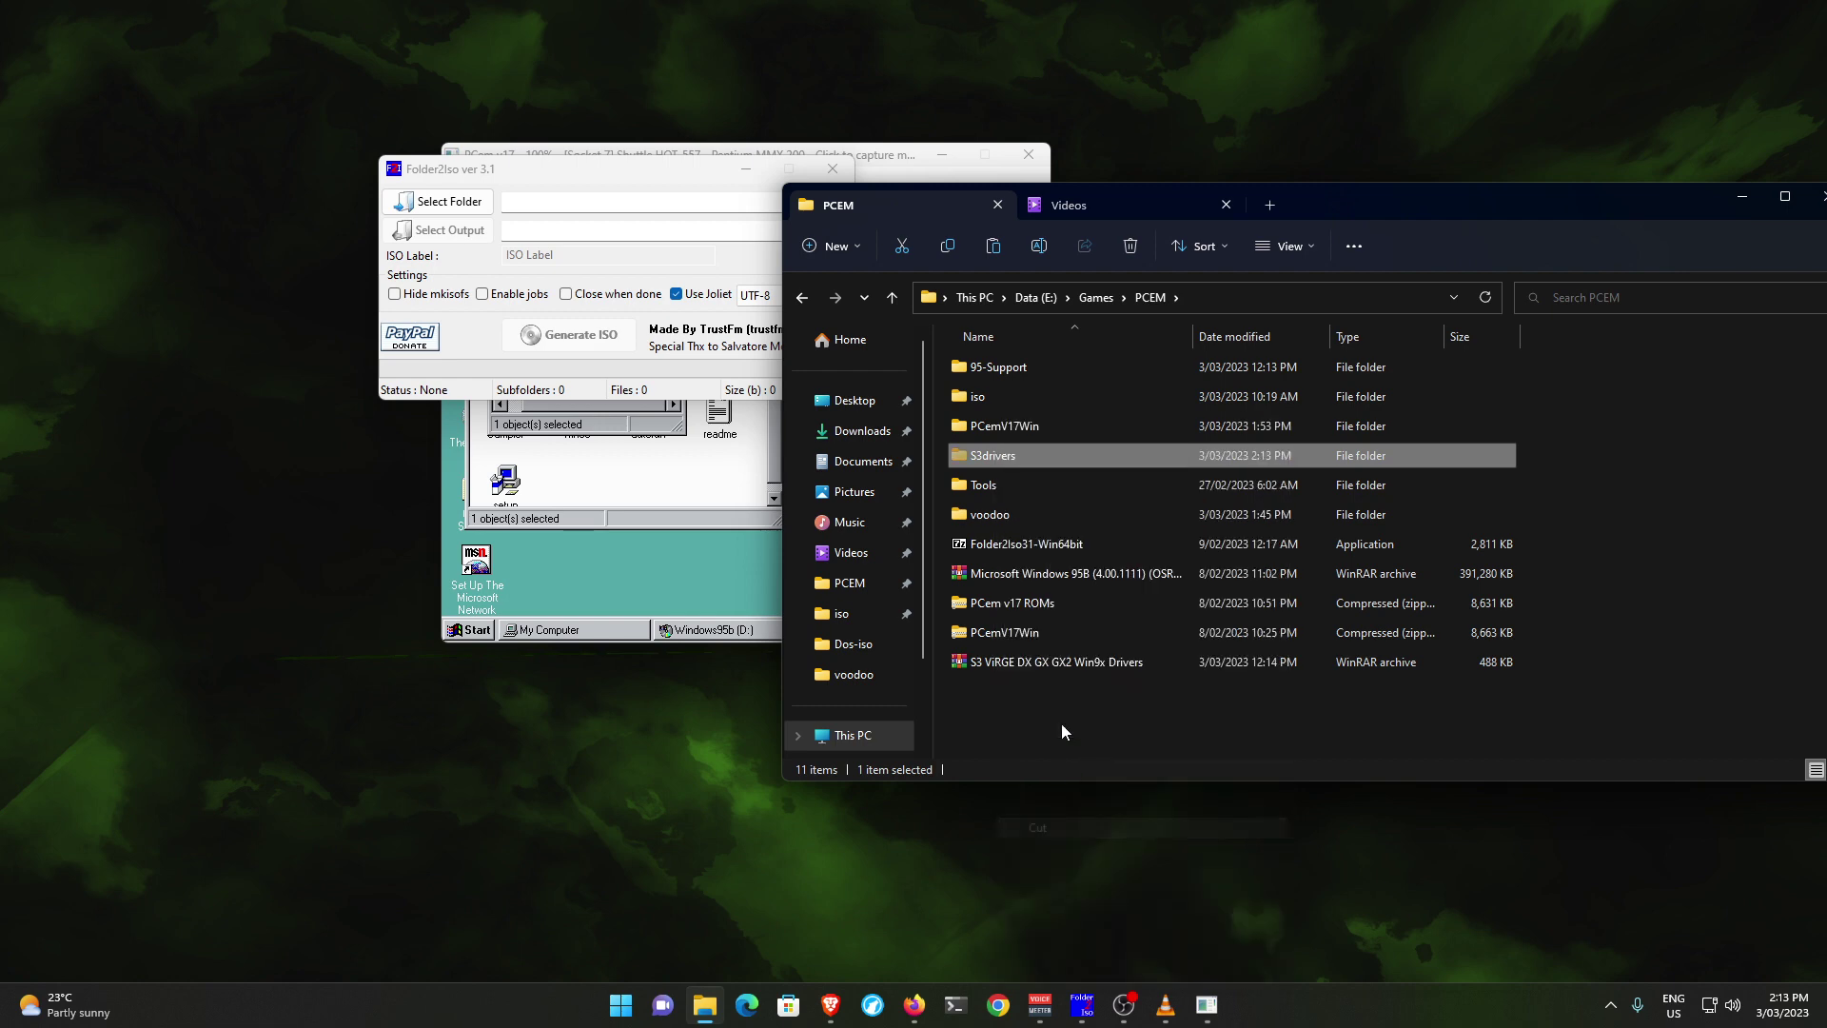
click(992, 523)
double_click(993, 524)
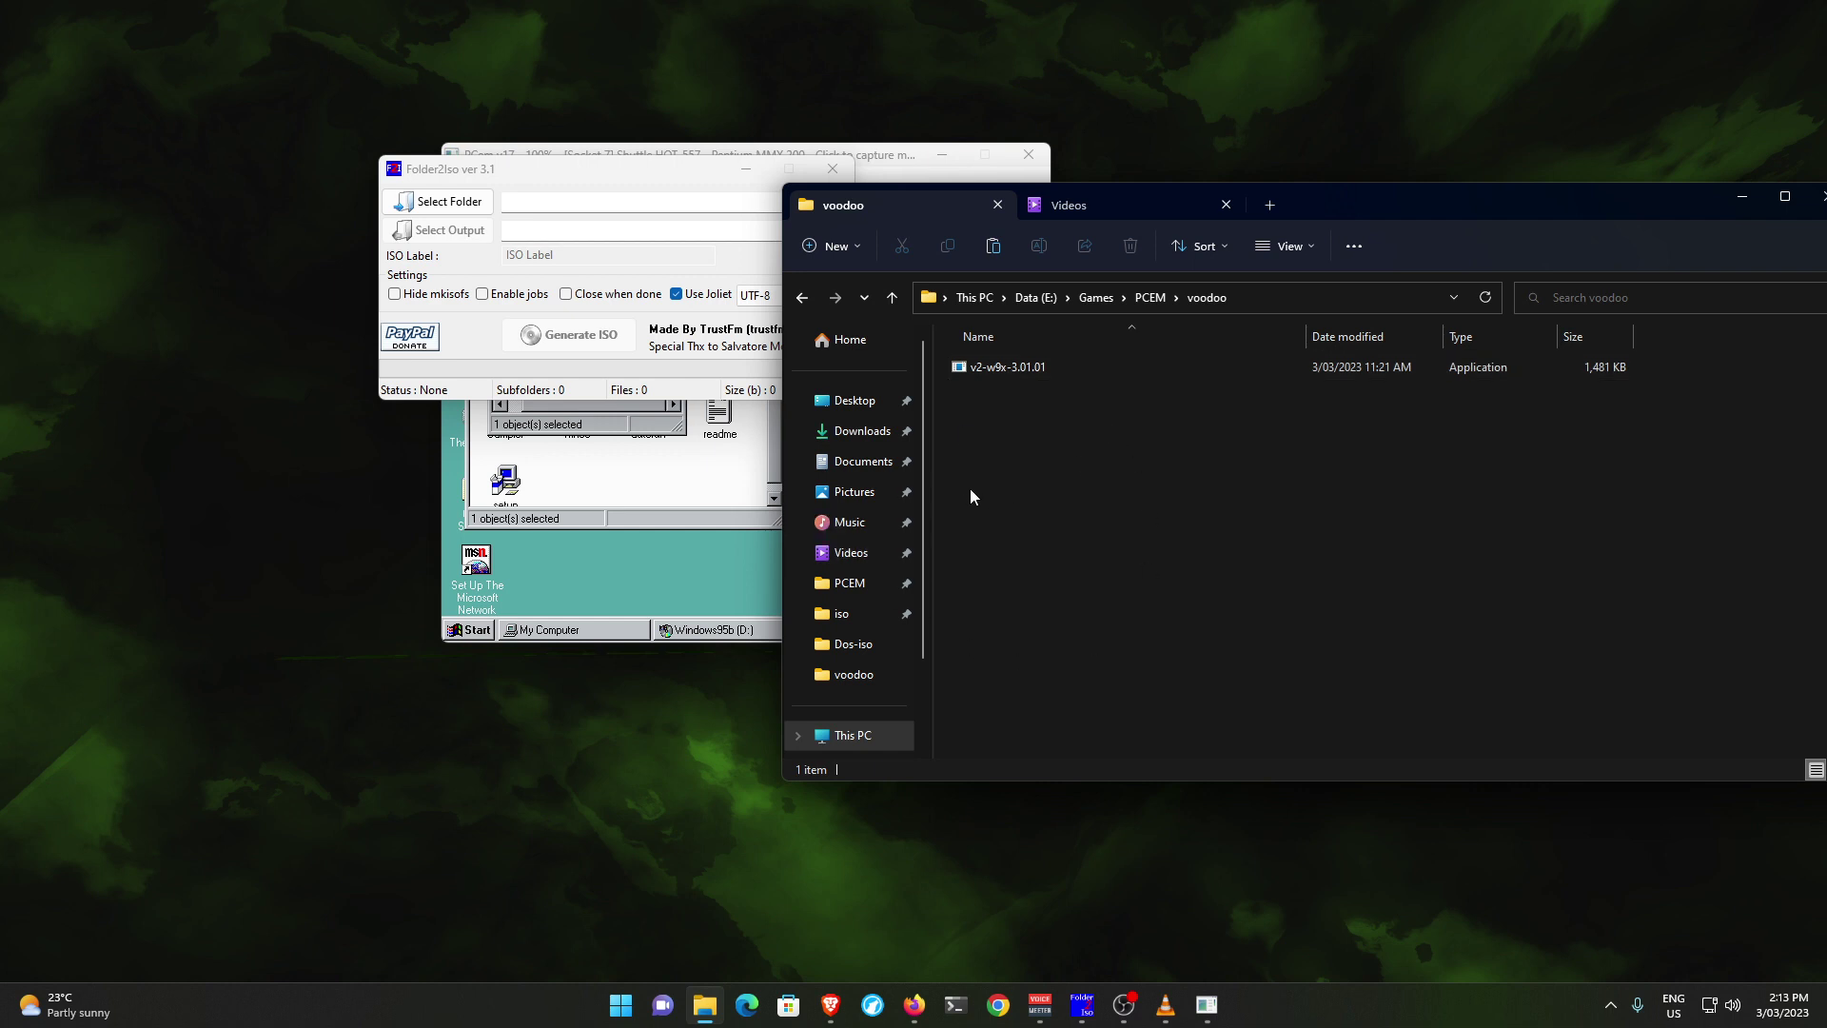
right_click(1047, 492)
click(1098, 619)
click(1102, 571)
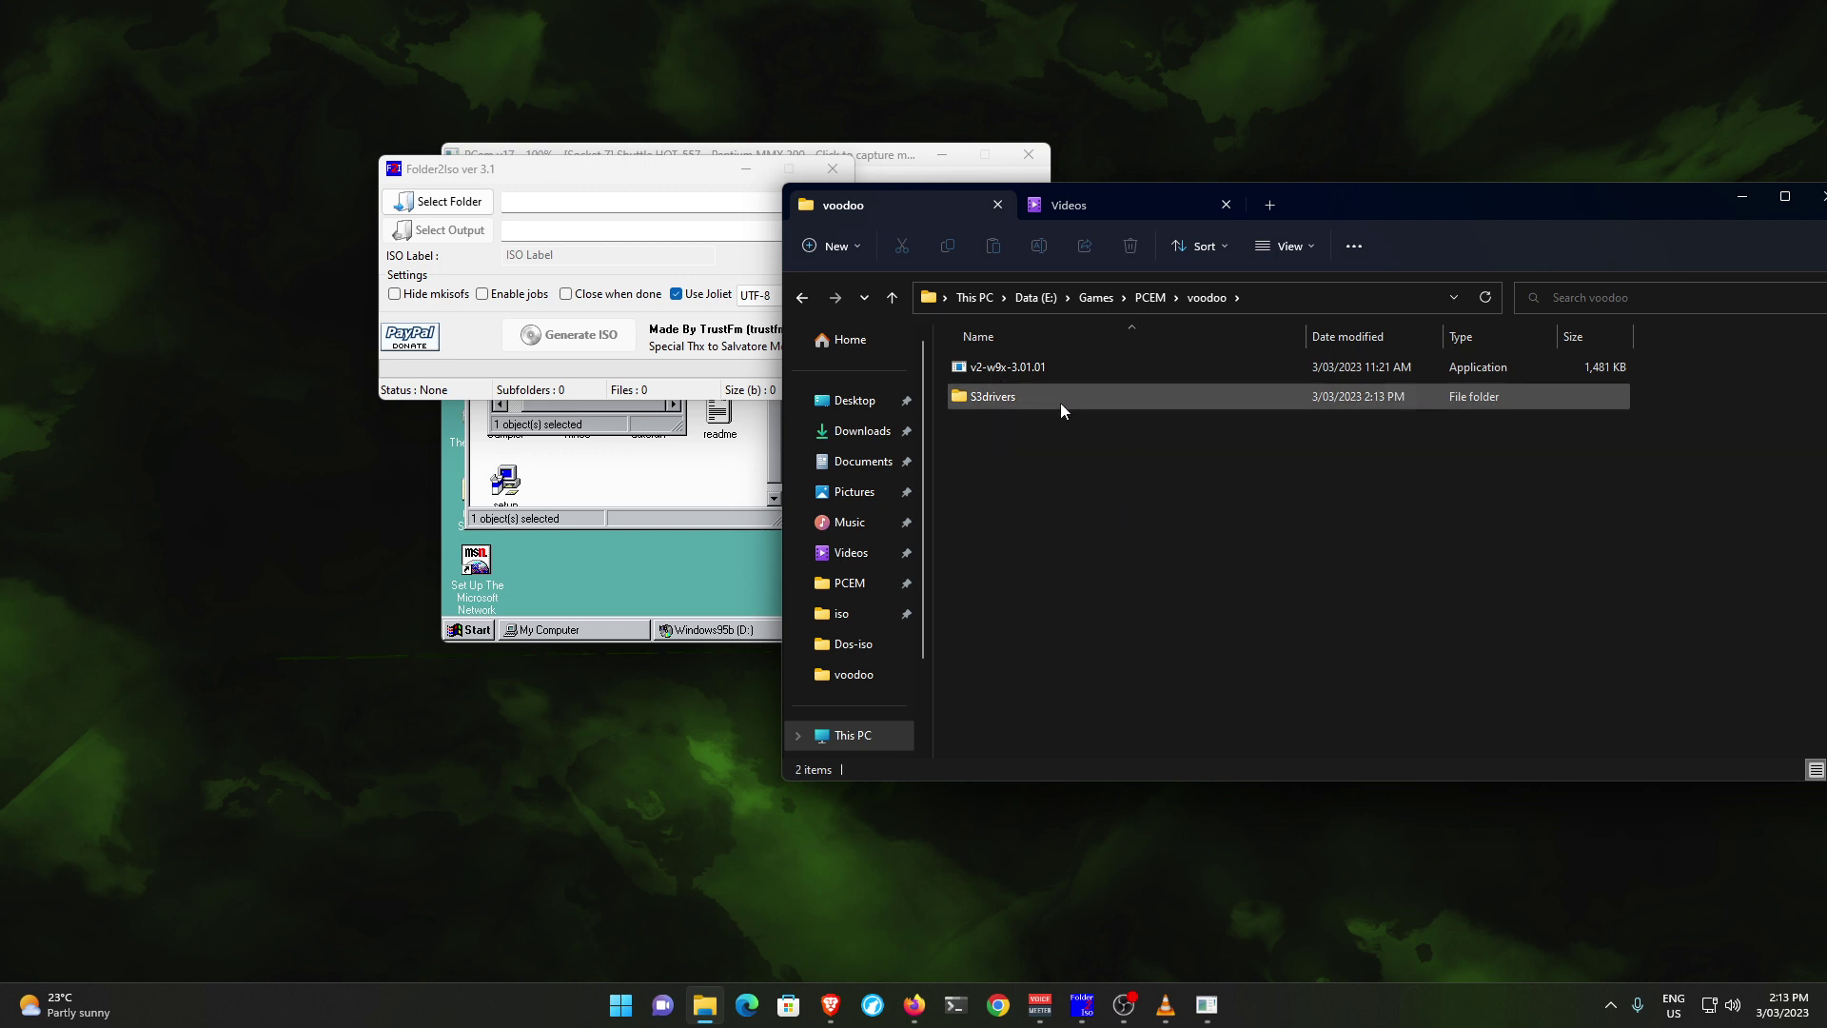
- Select the voodoo folder as Folder2Iso's source folder
click(685, 196)
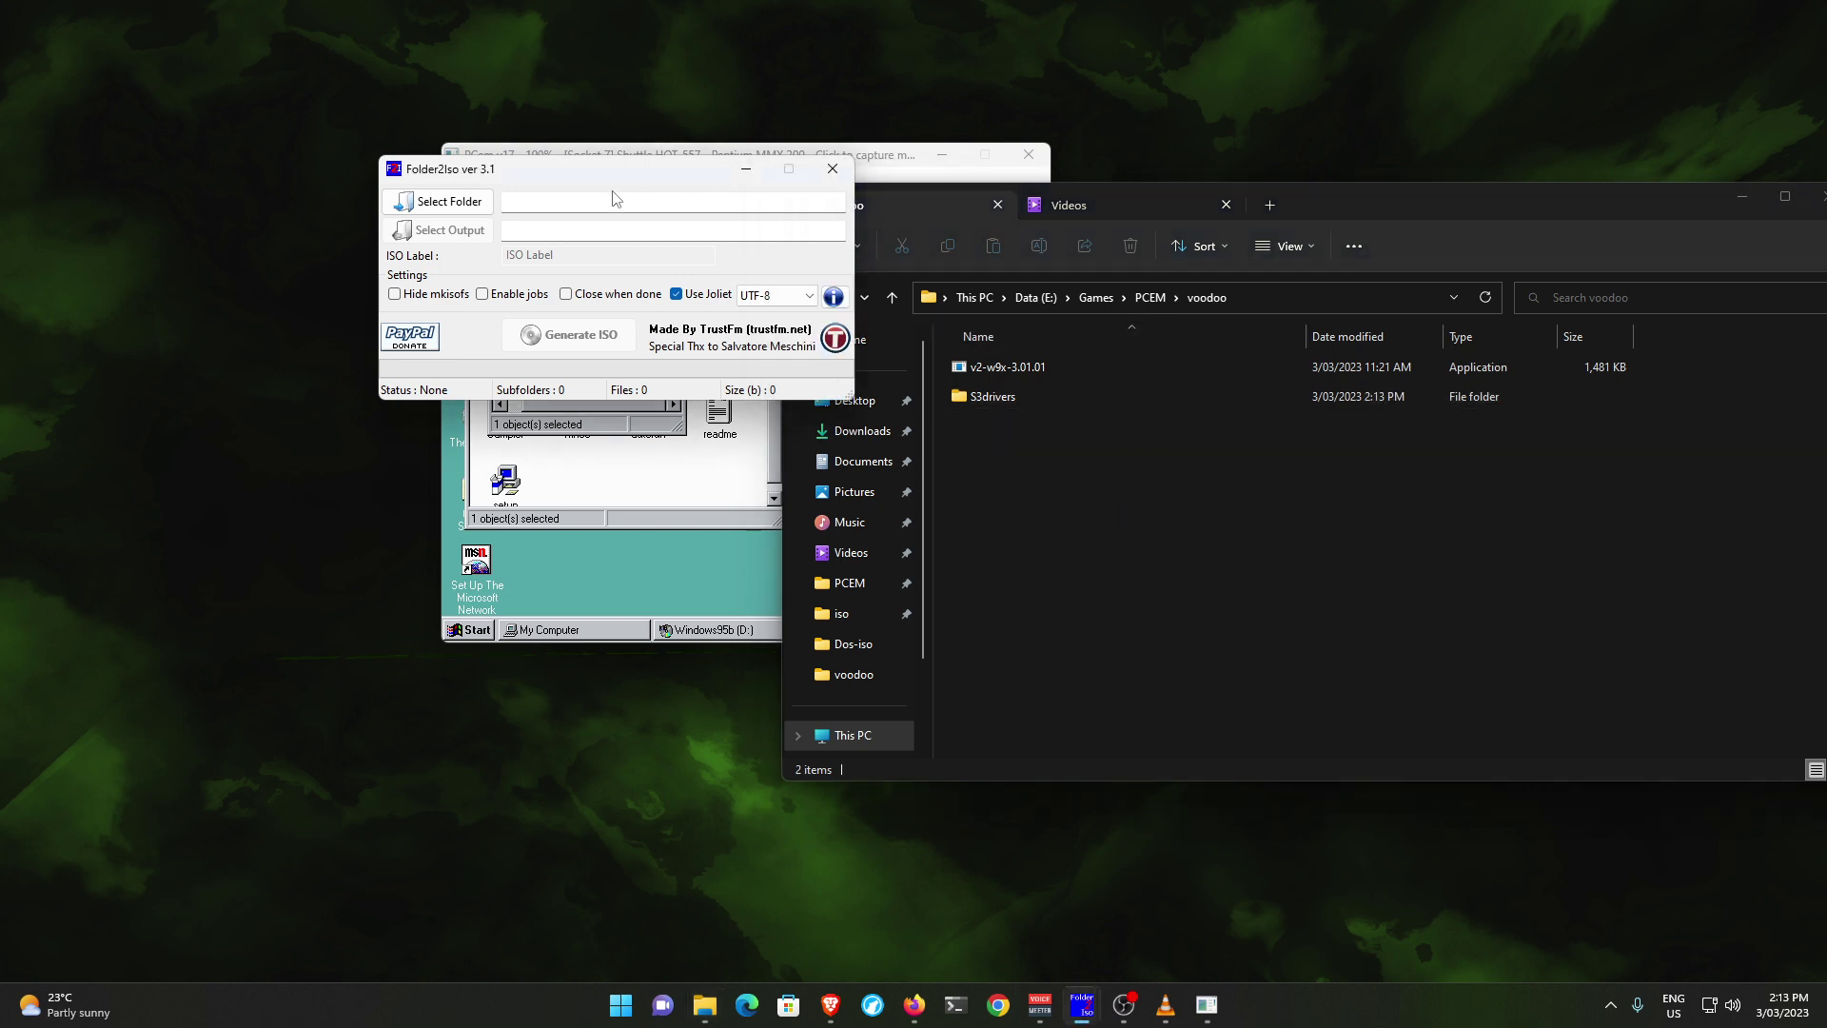
click(448, 200)
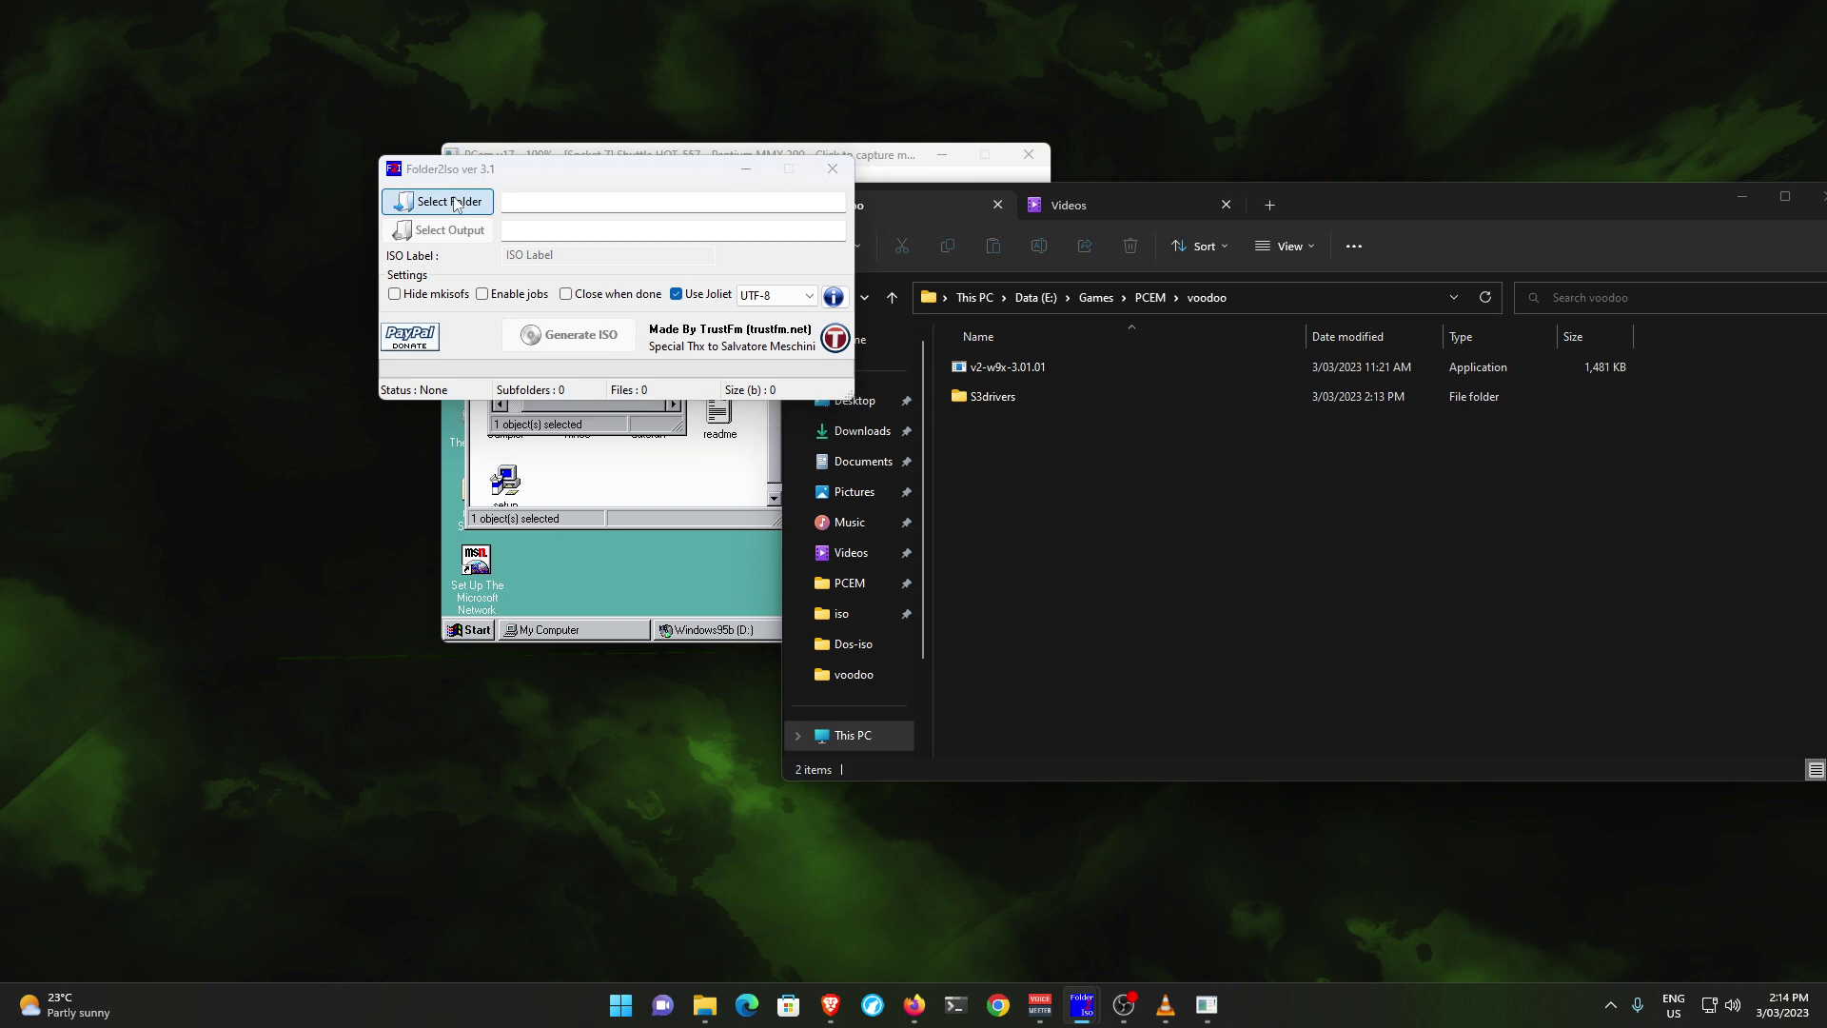
double_click(614, 456)
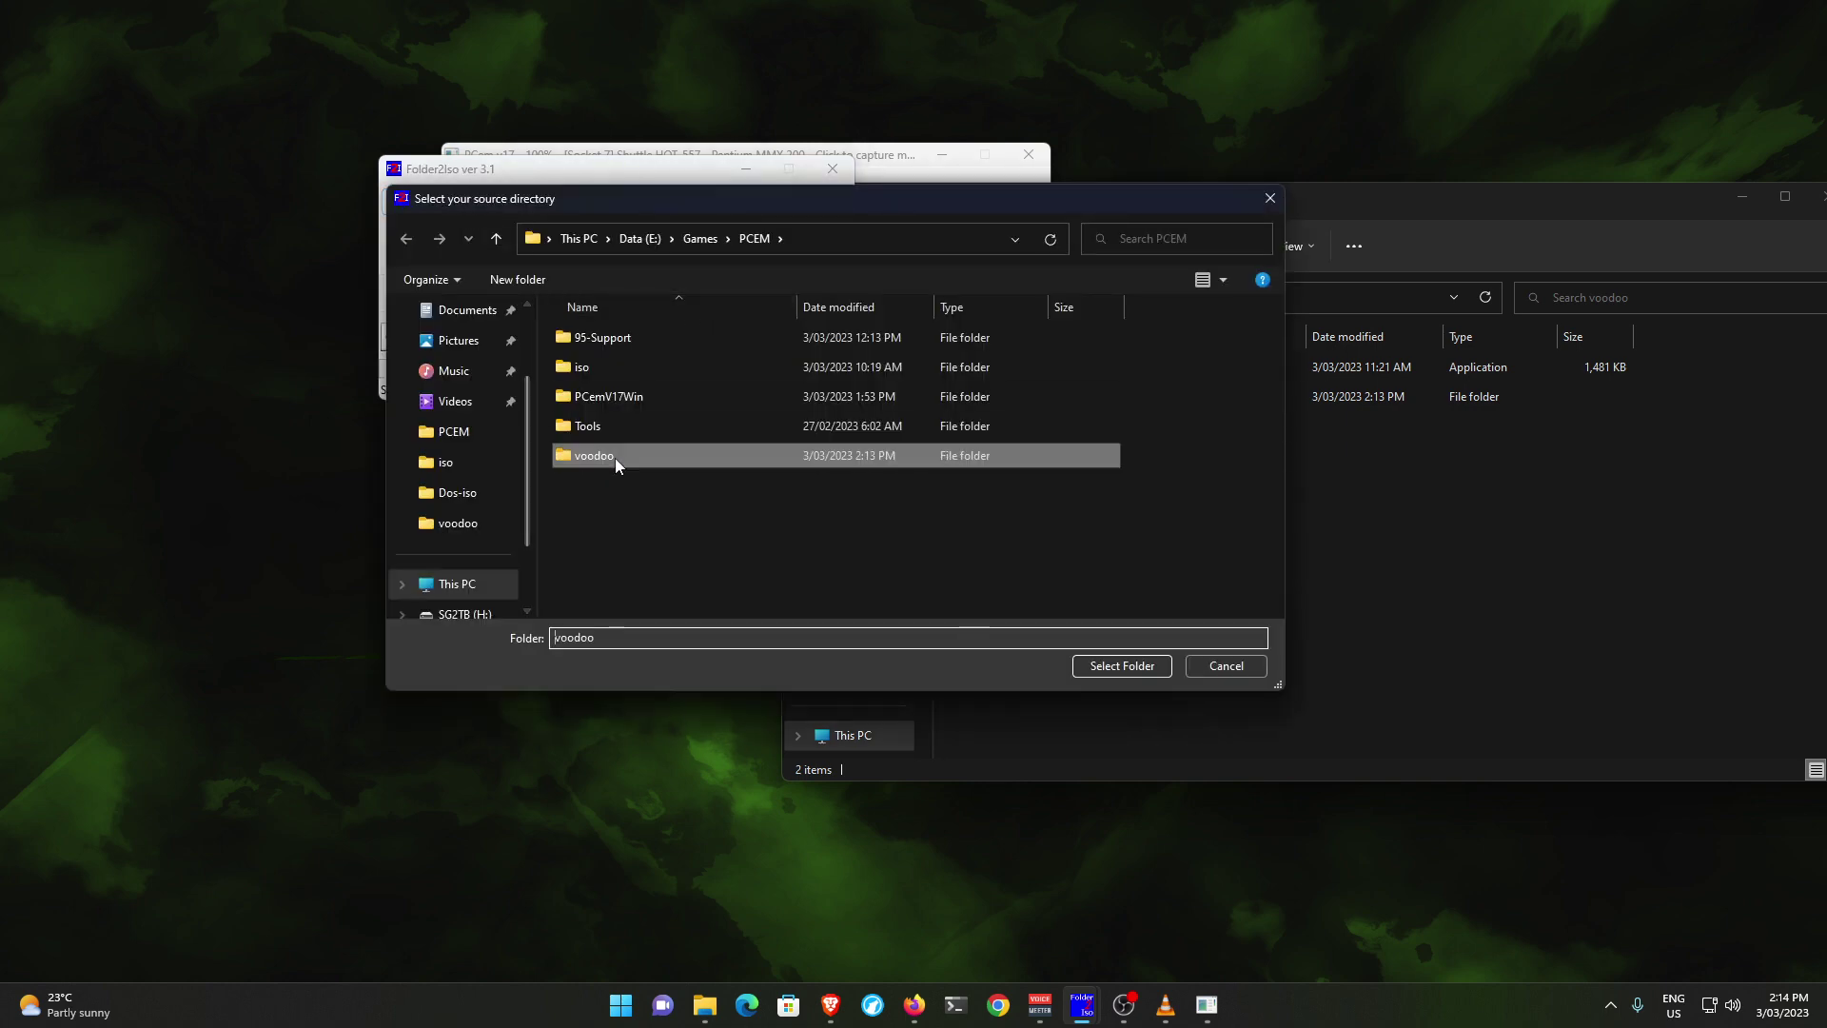
click(1104, 665)
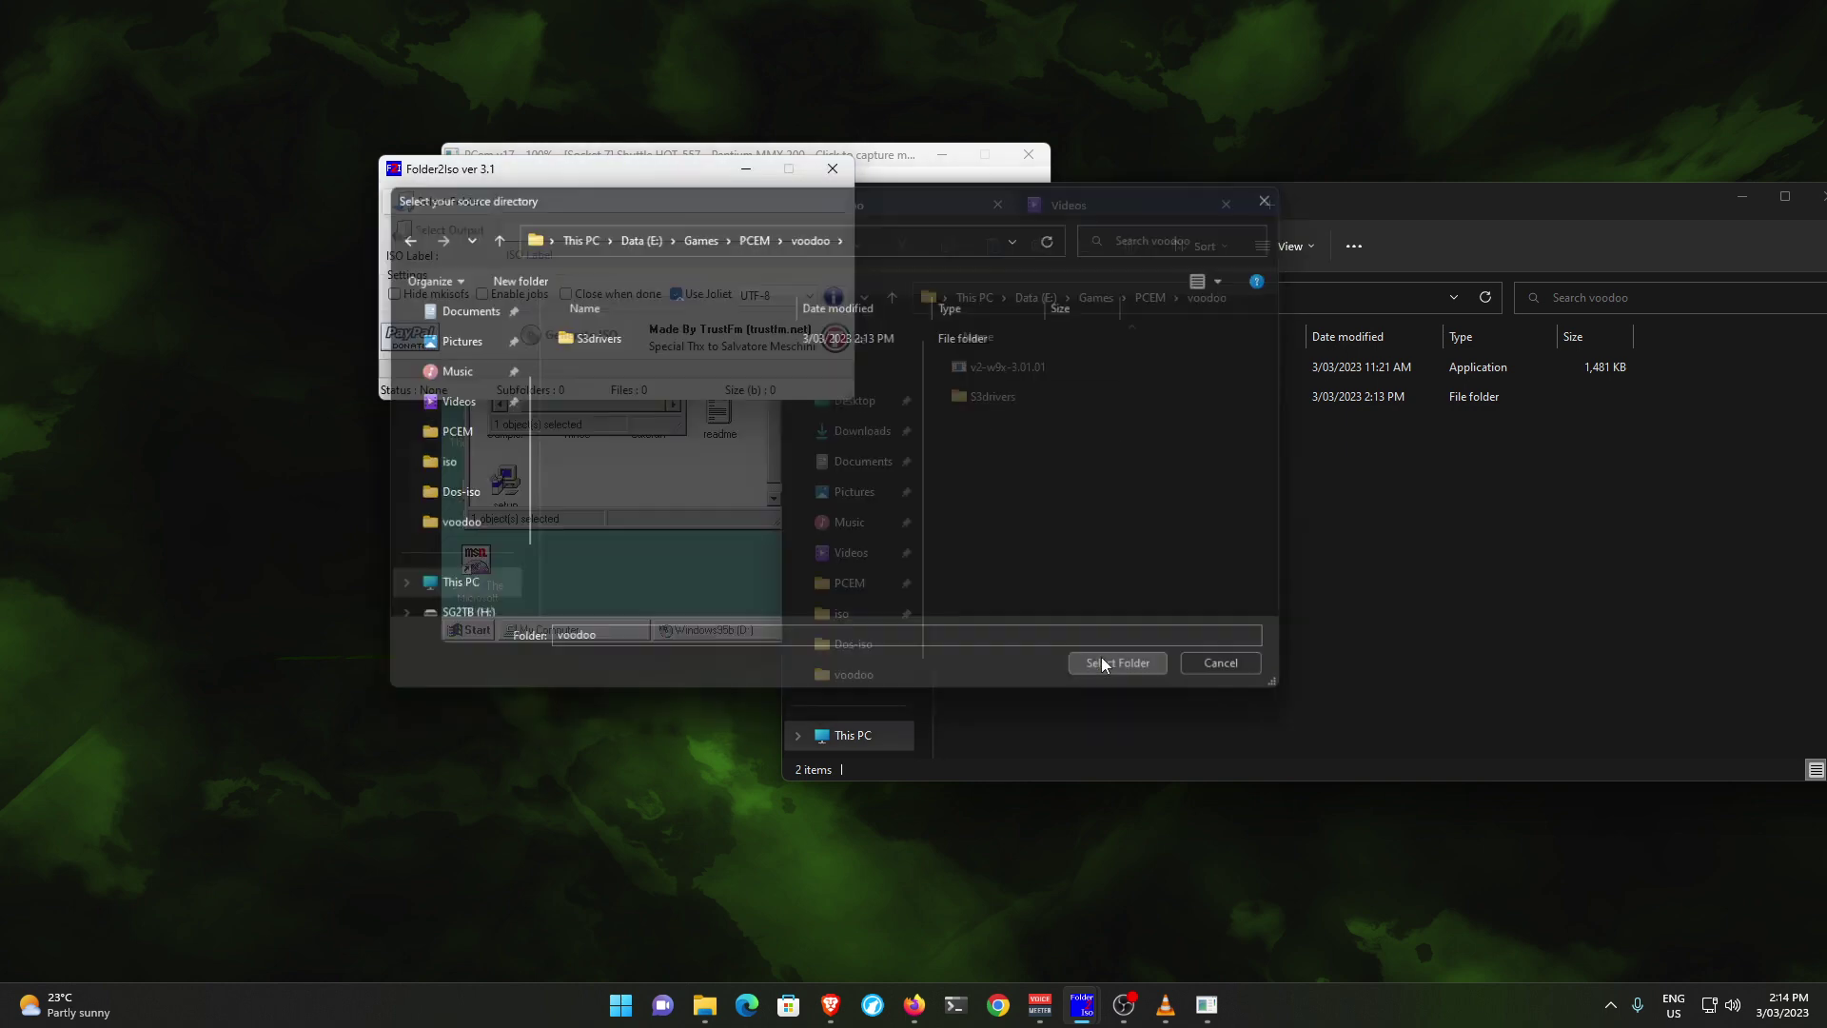
- Set the output to video-drivers.iso in the PCEM folder and generate the ISO
click(440, 230)
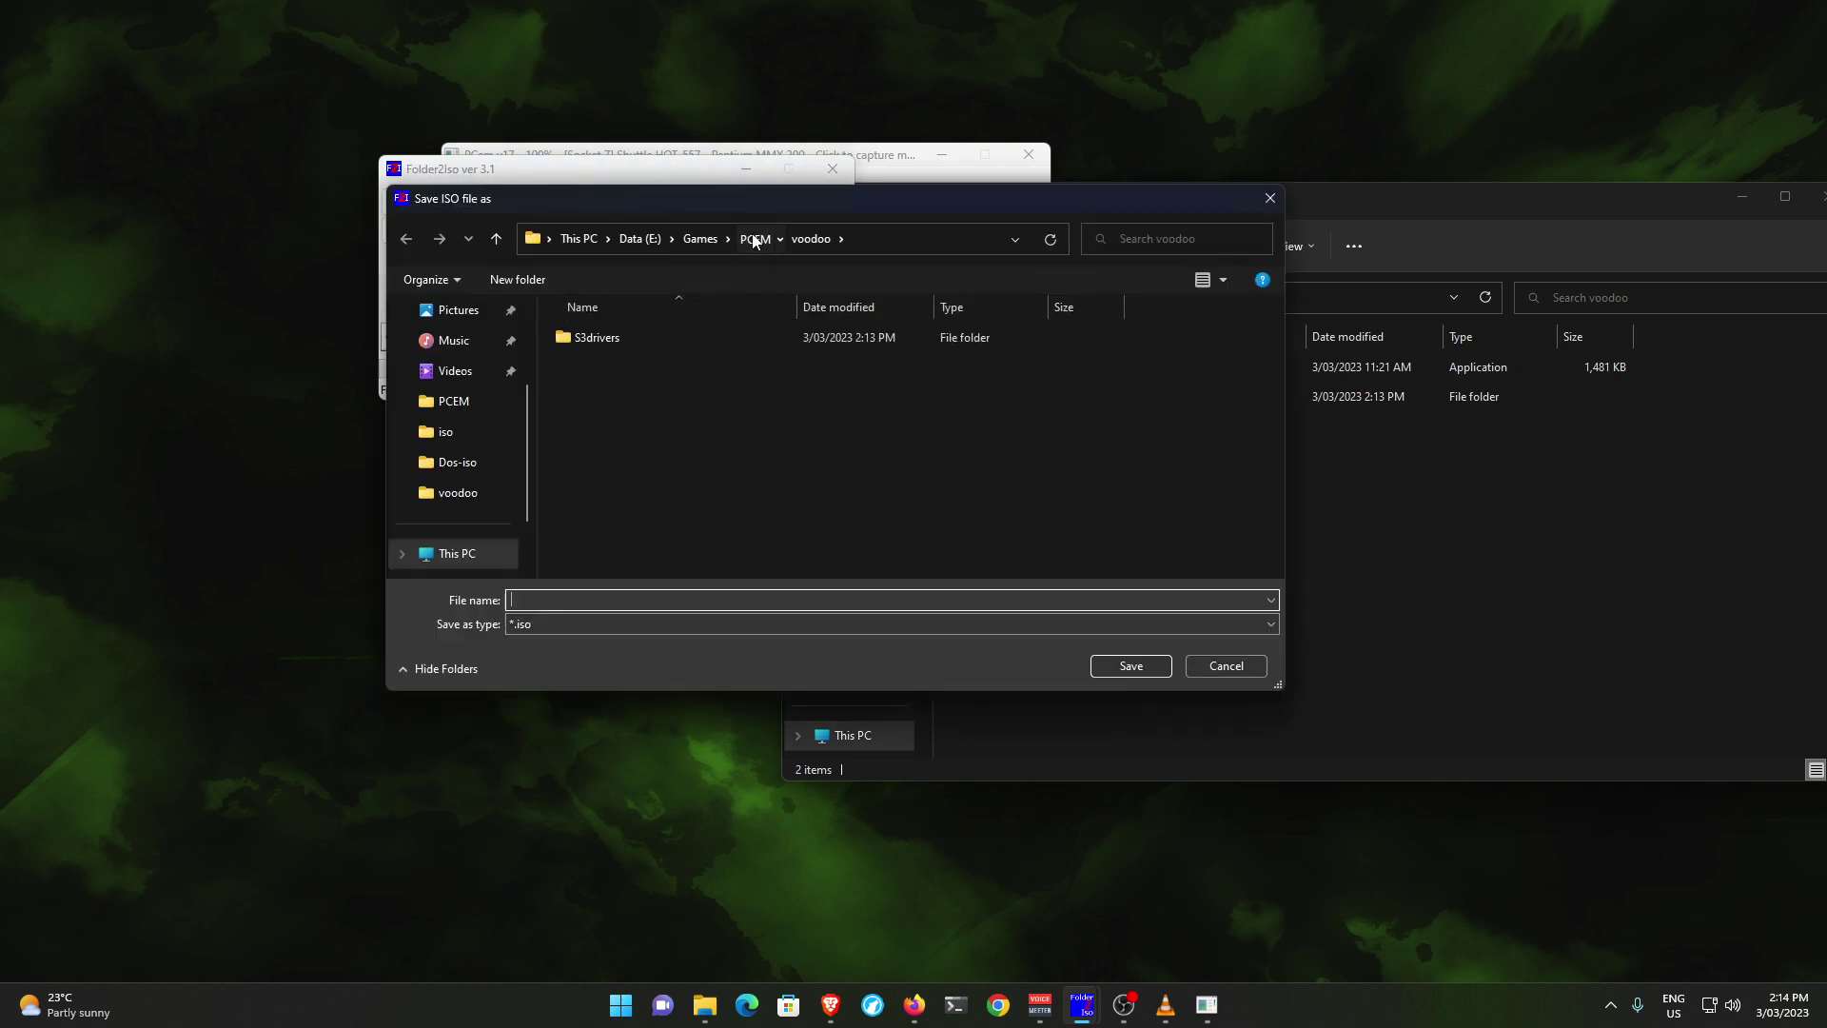
click(752, 238)
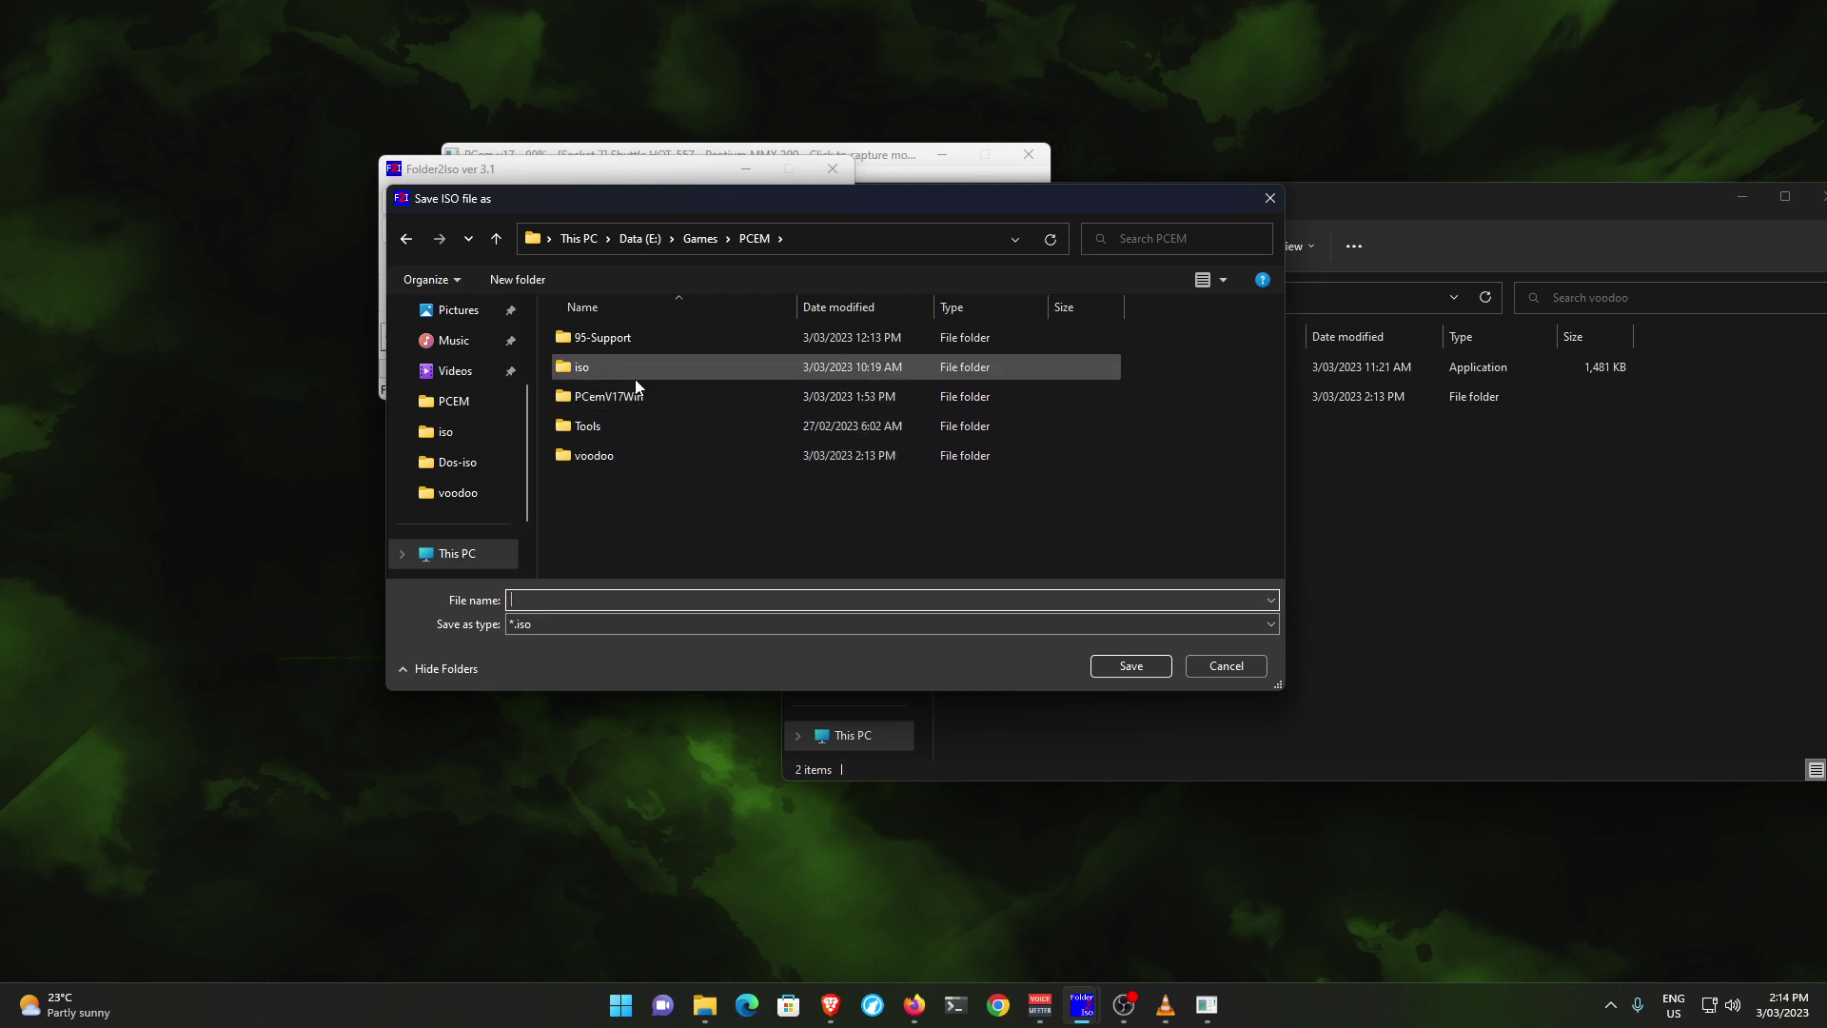
mouse_move(636, 390)
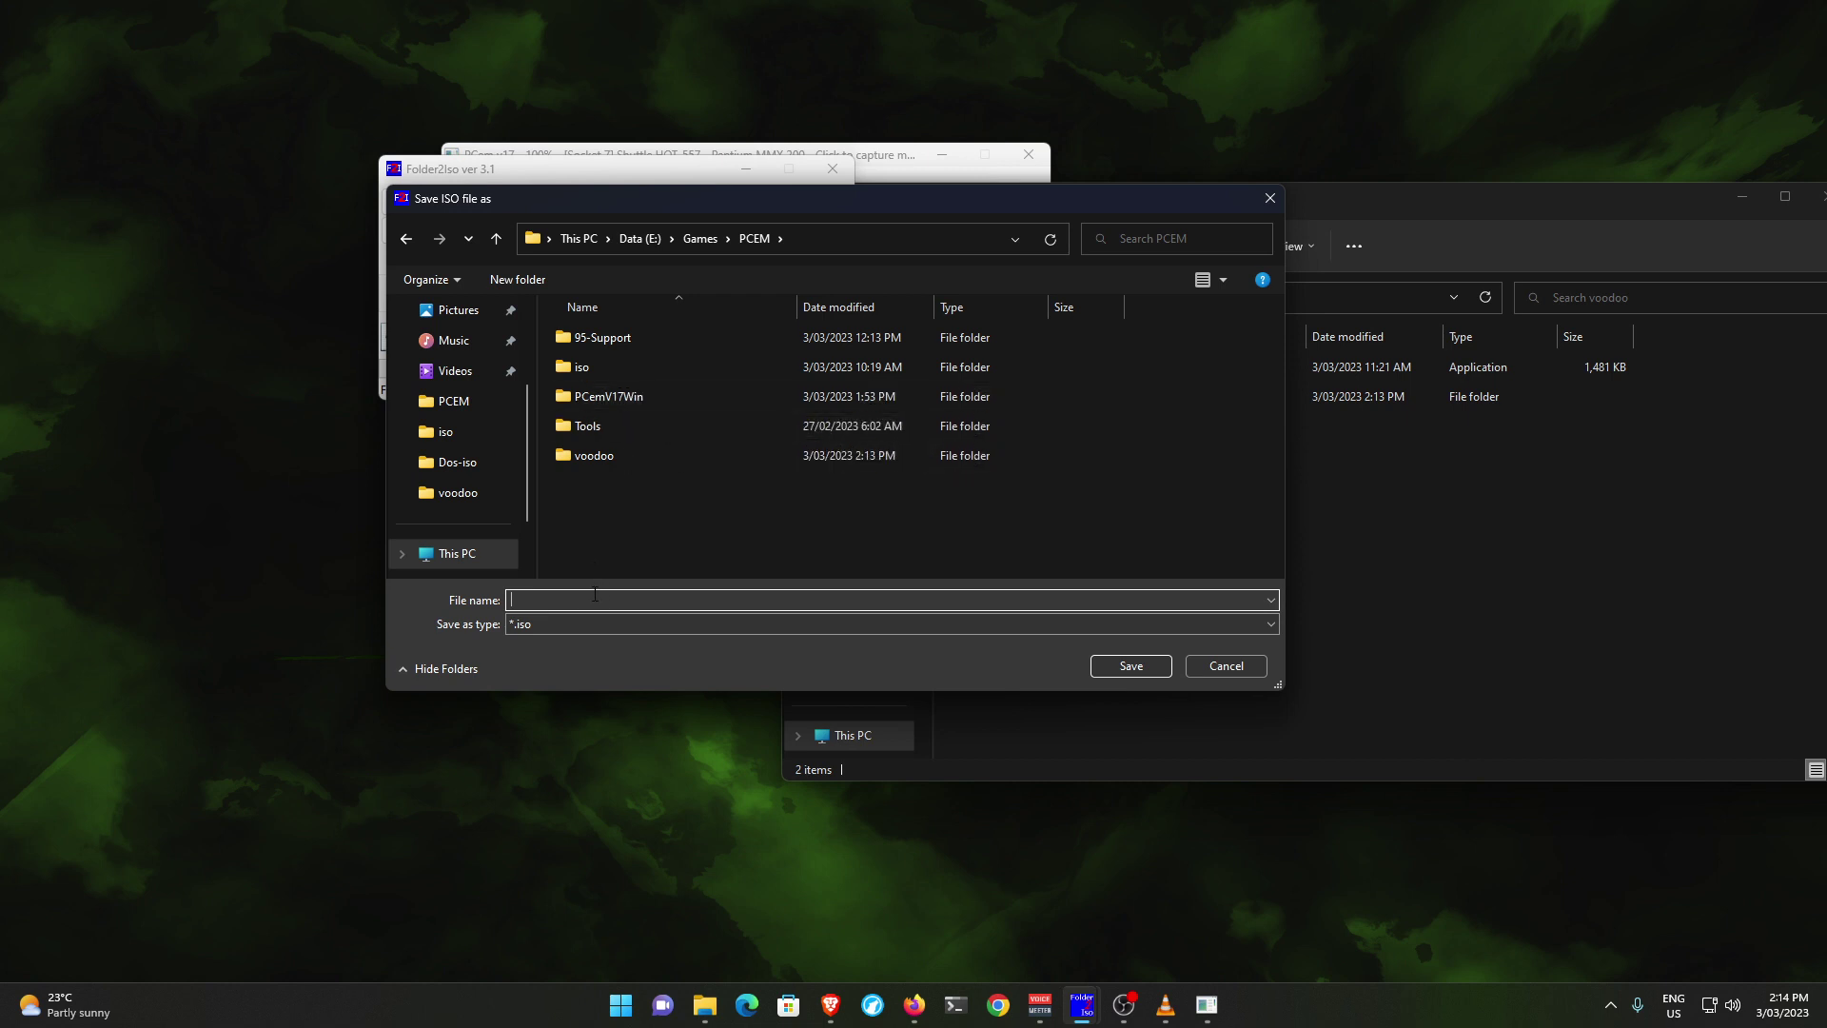
text(video-drivers)
click(1108, 665)
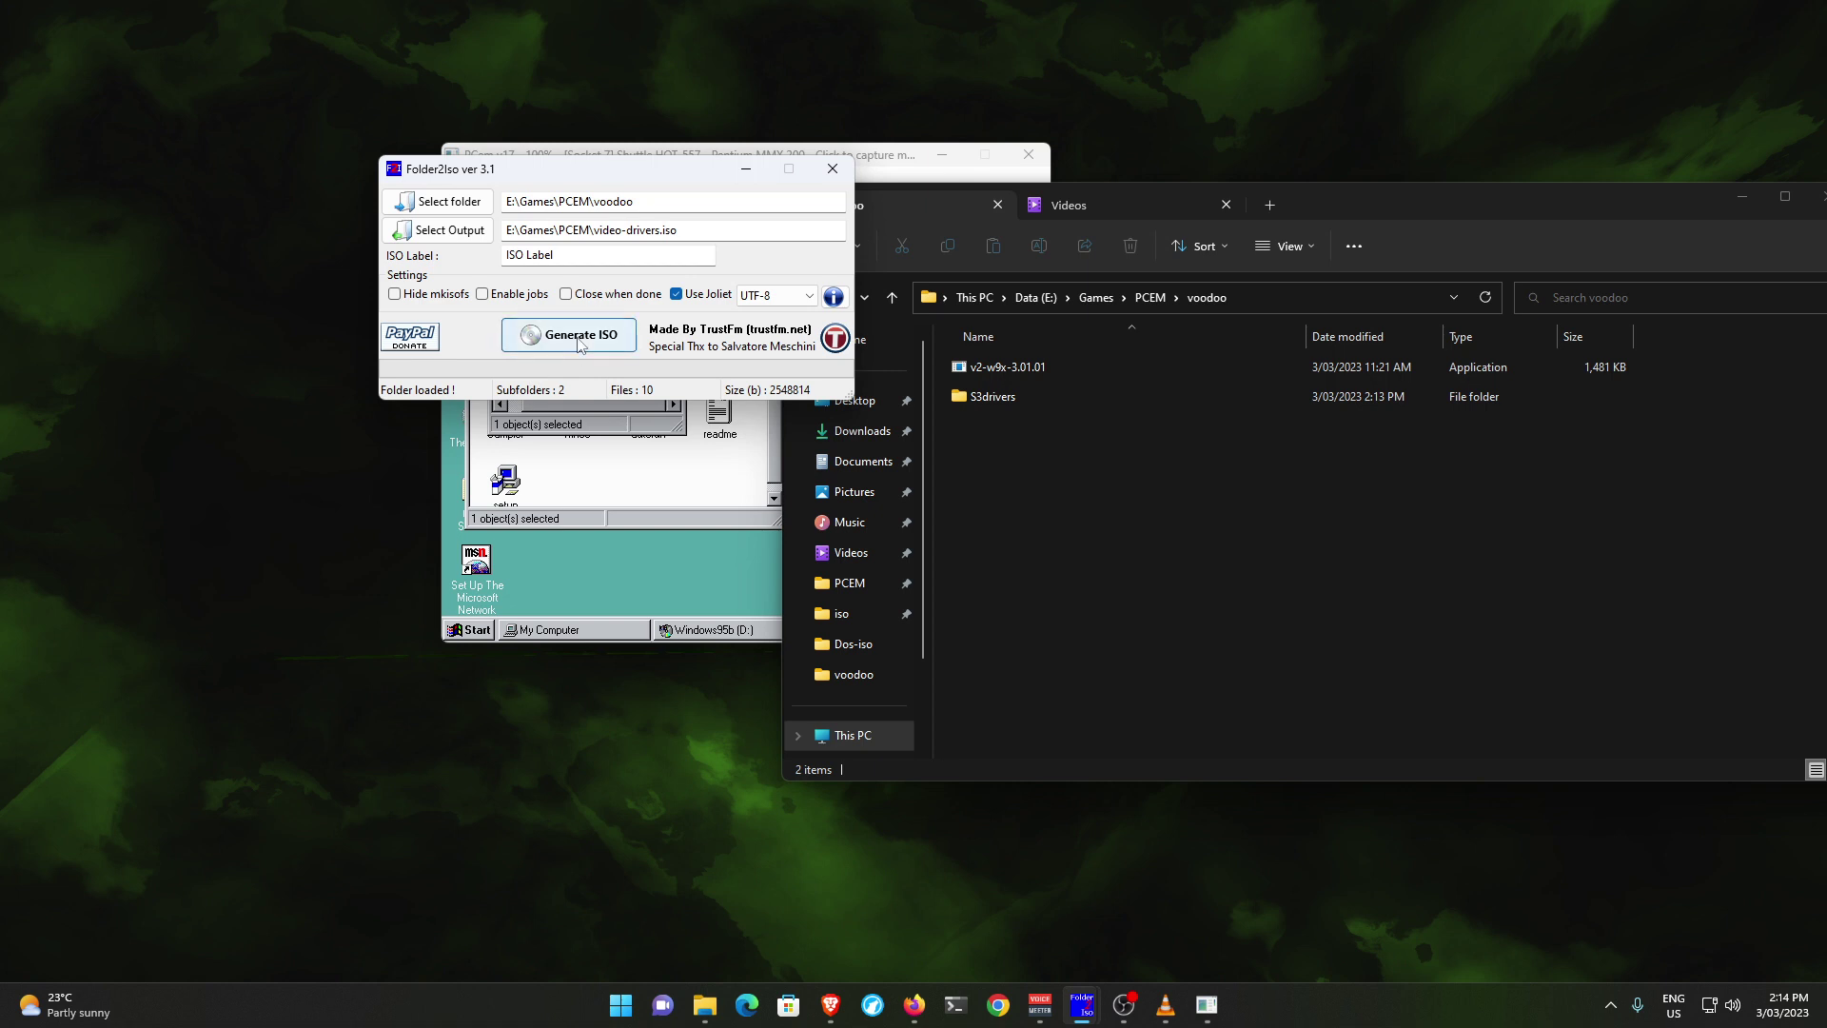
click(578, 342)
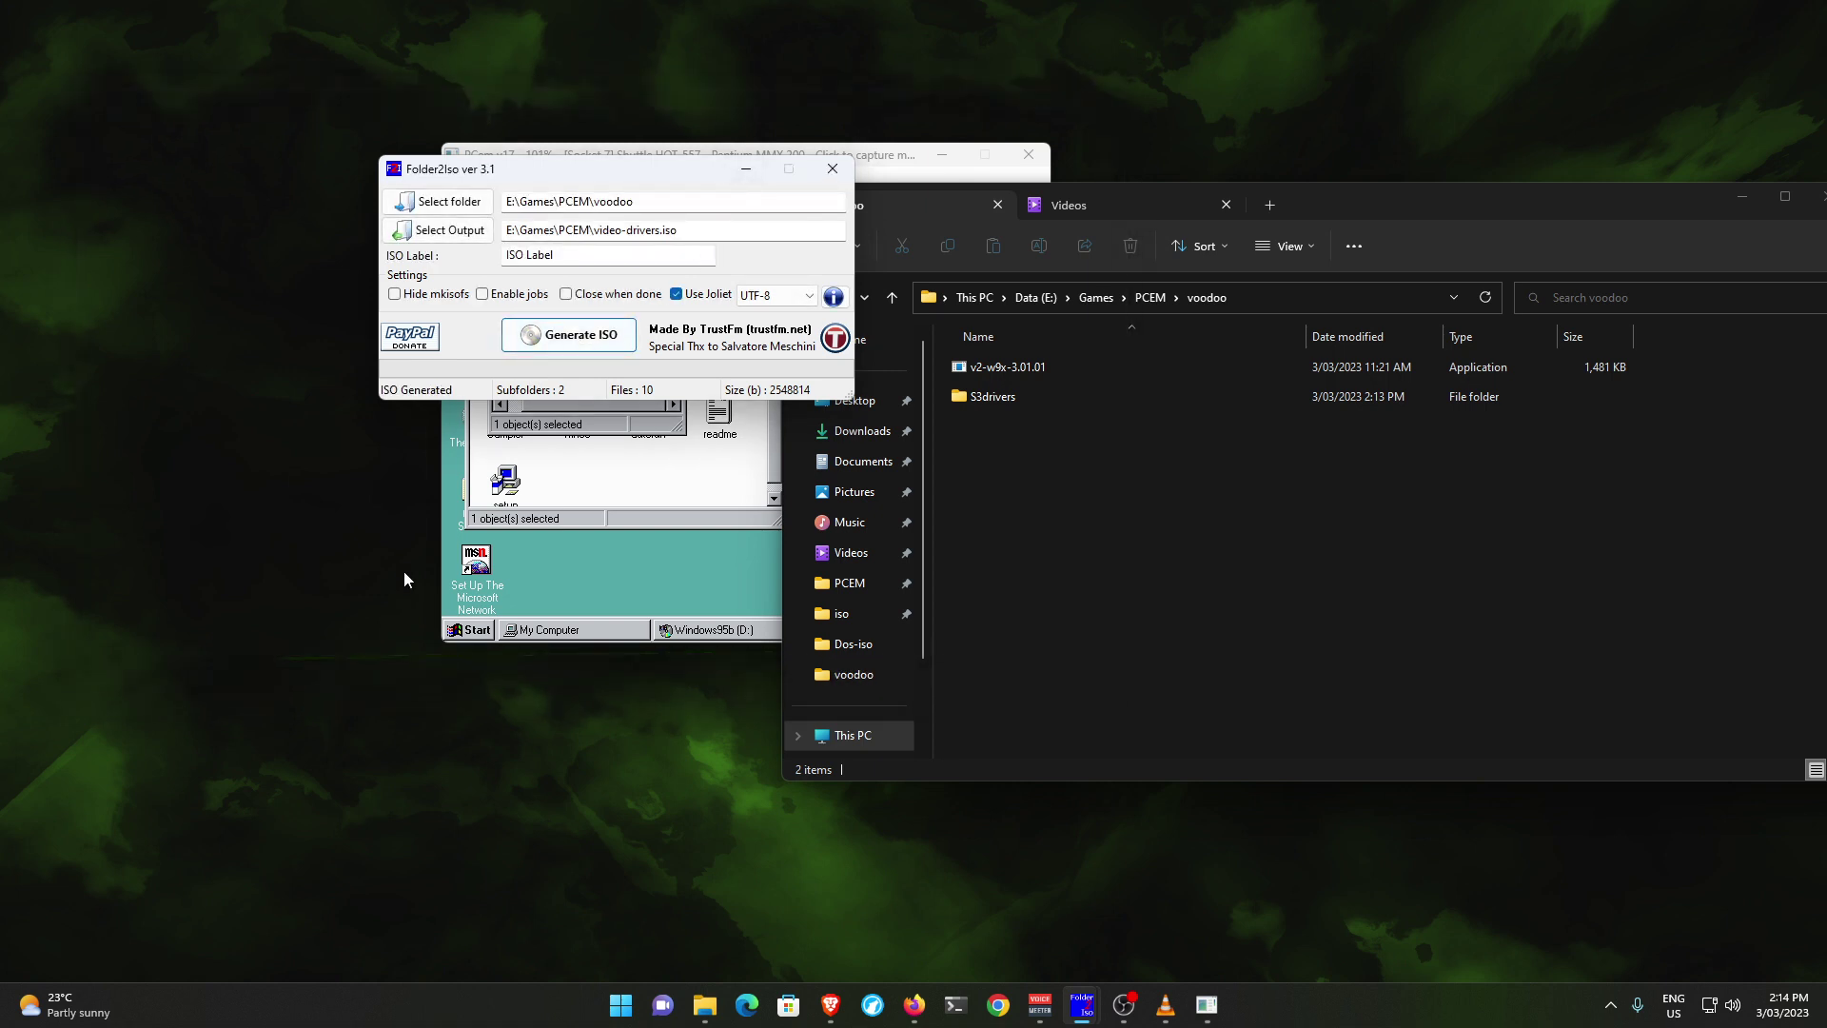
drag(688, 176, 1047, 205)
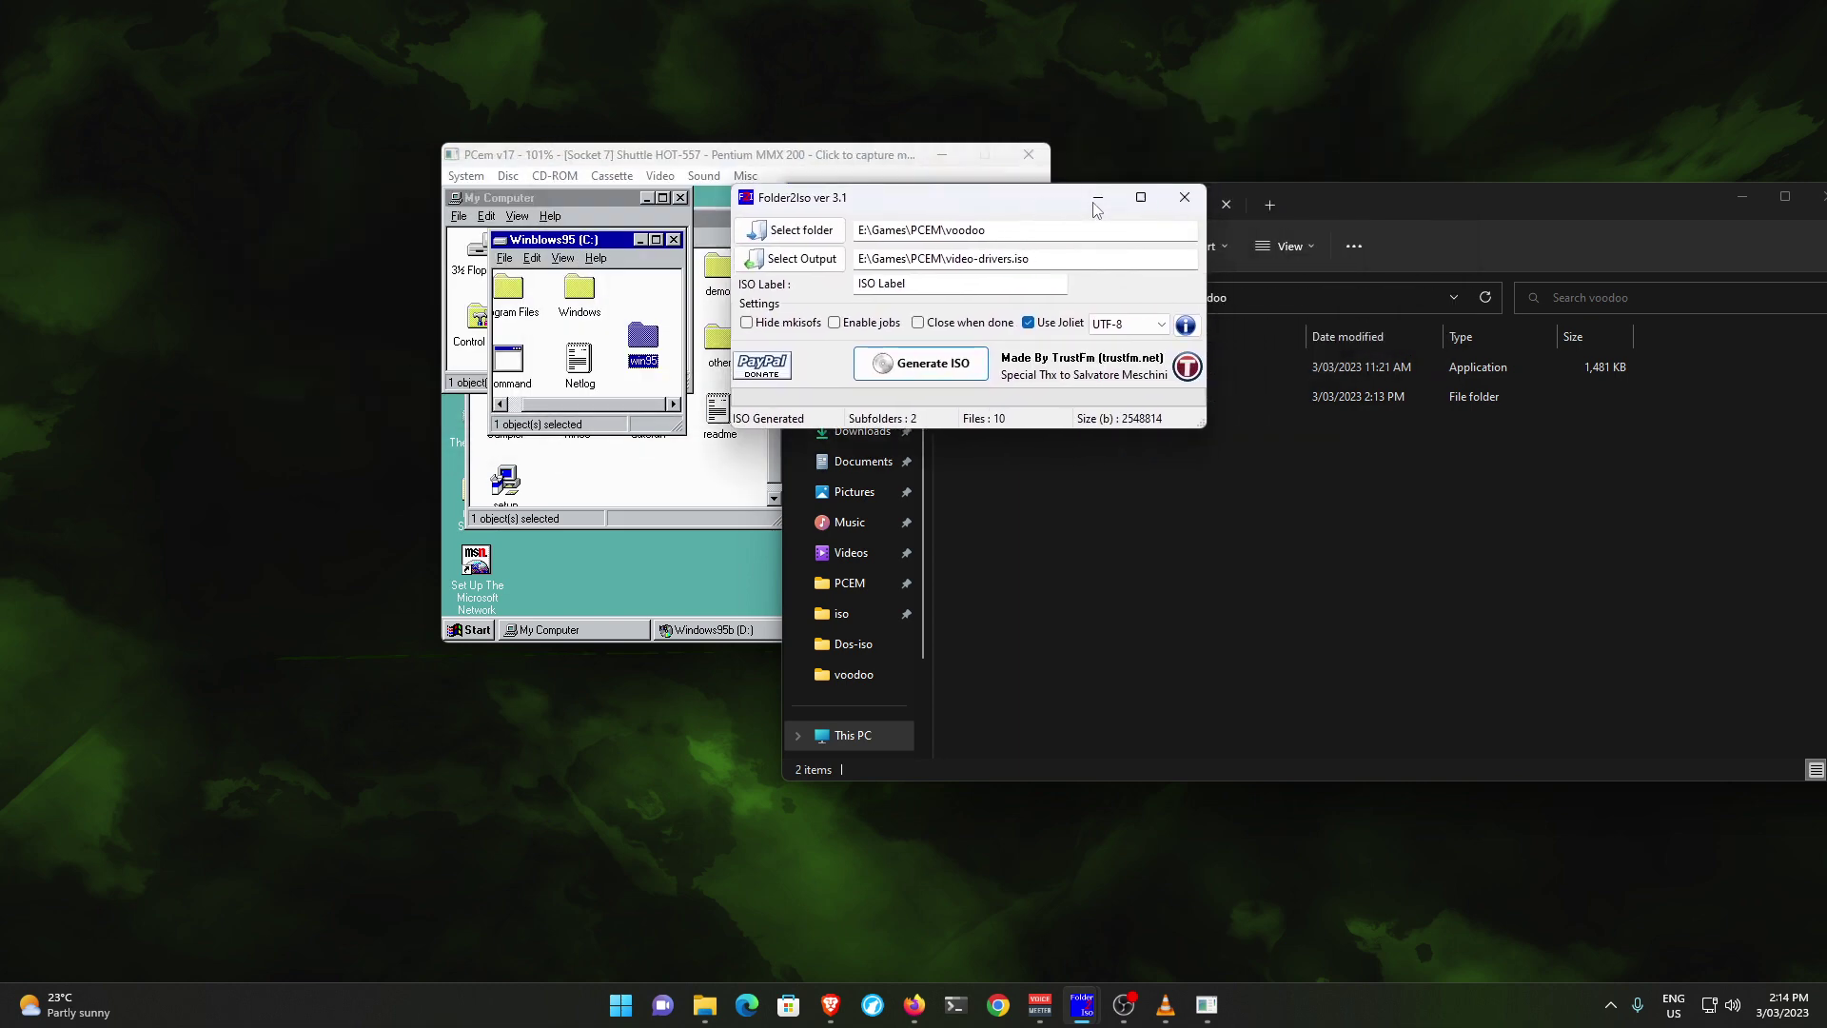
- Minimize Folder2Iso and load video-drivers.iso from the PCEM folder as PCem's CD image
click(1104, 197)
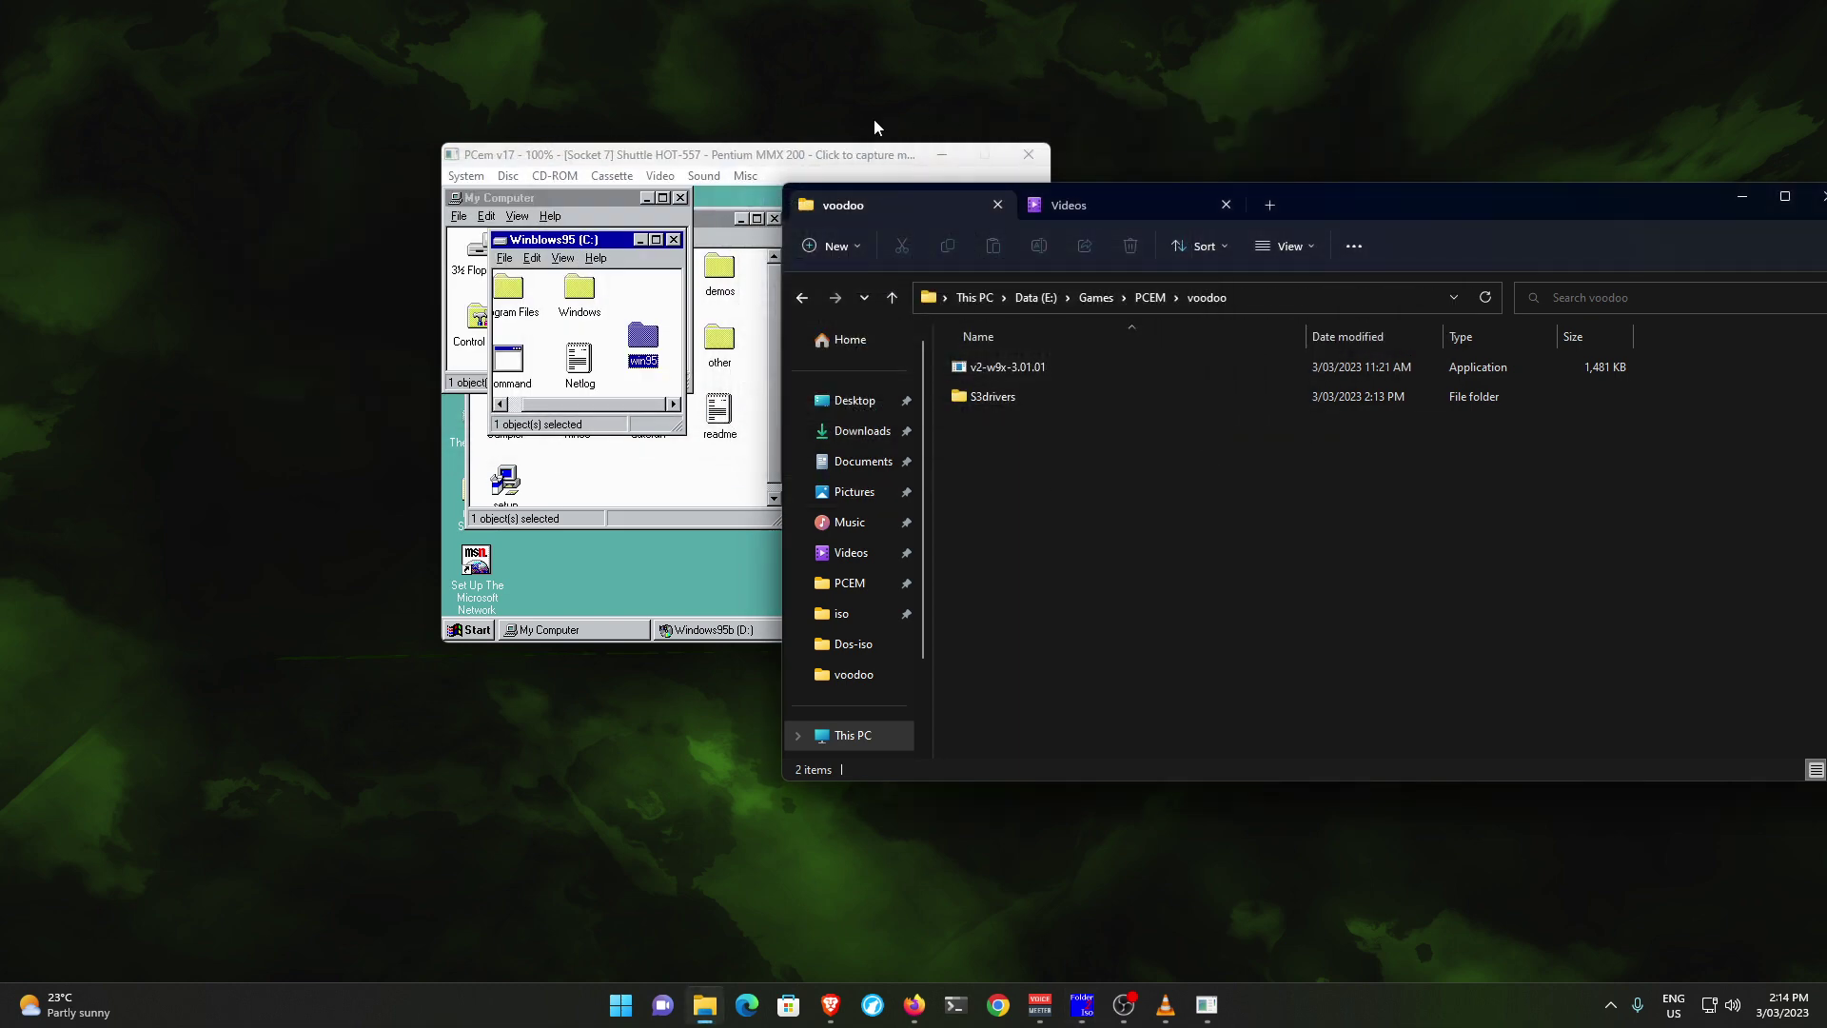
click(830, 159)
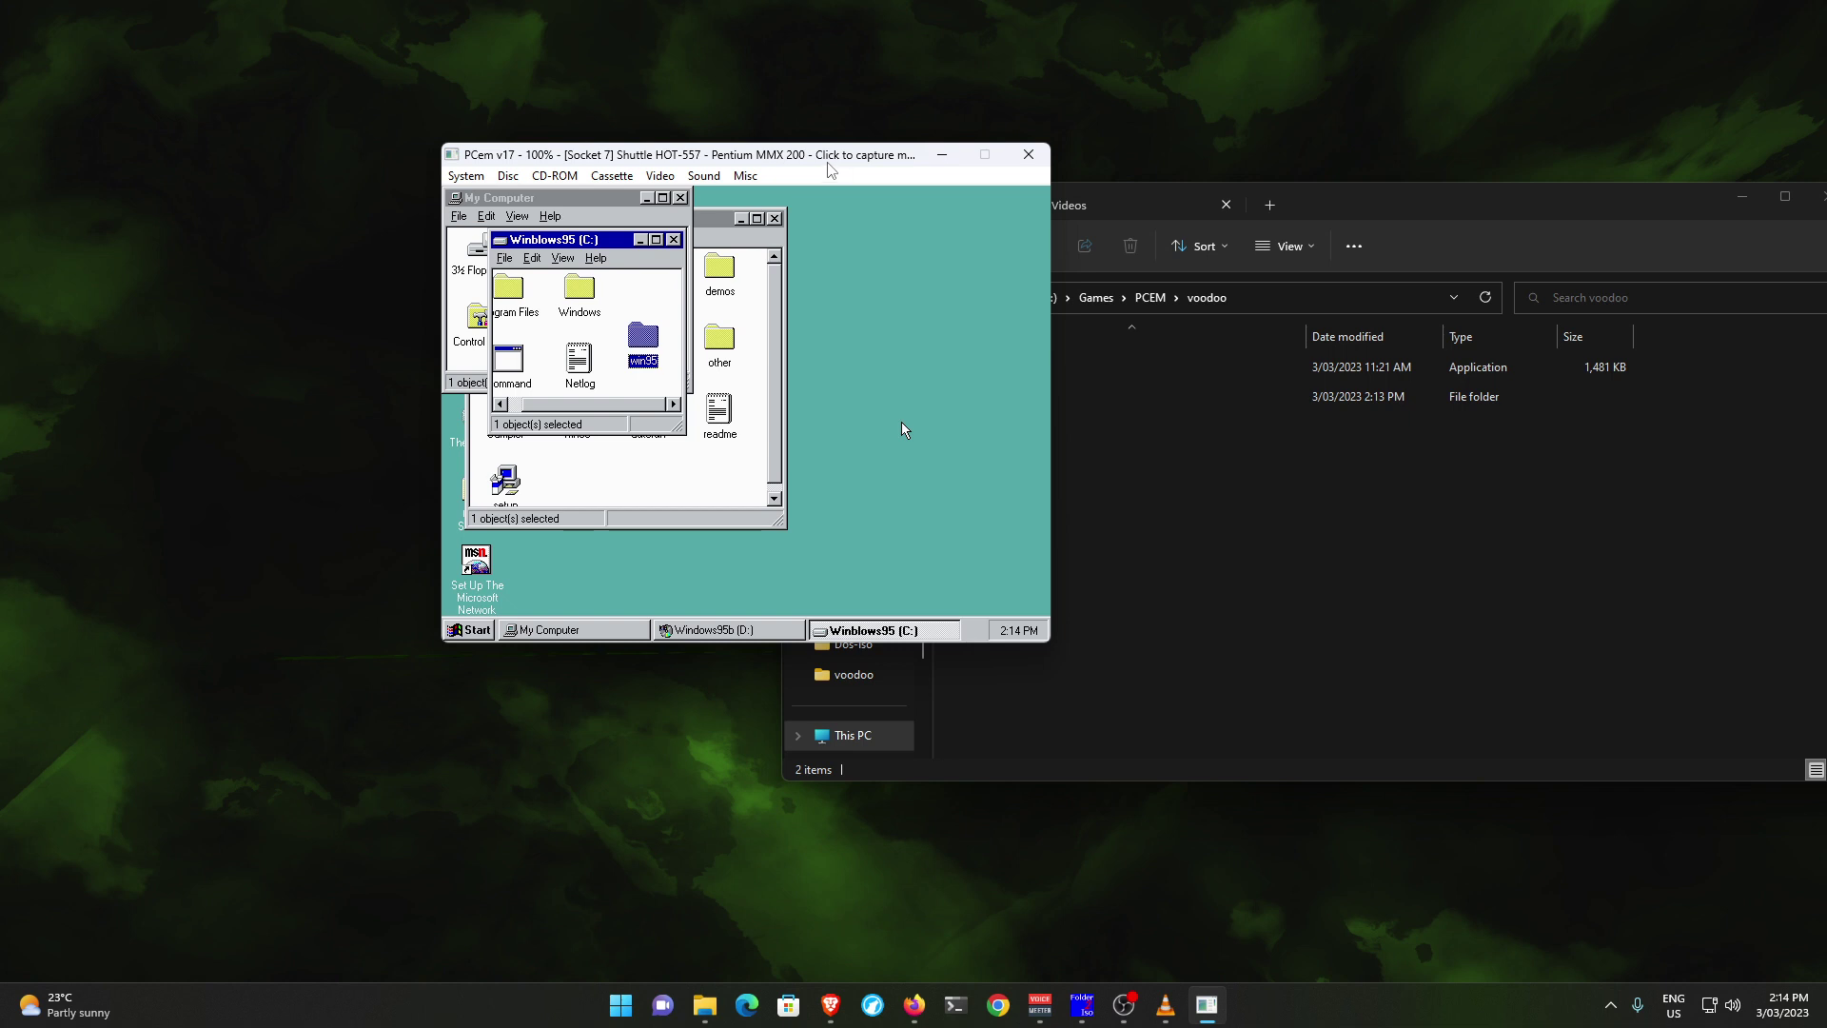
click(594, 175)
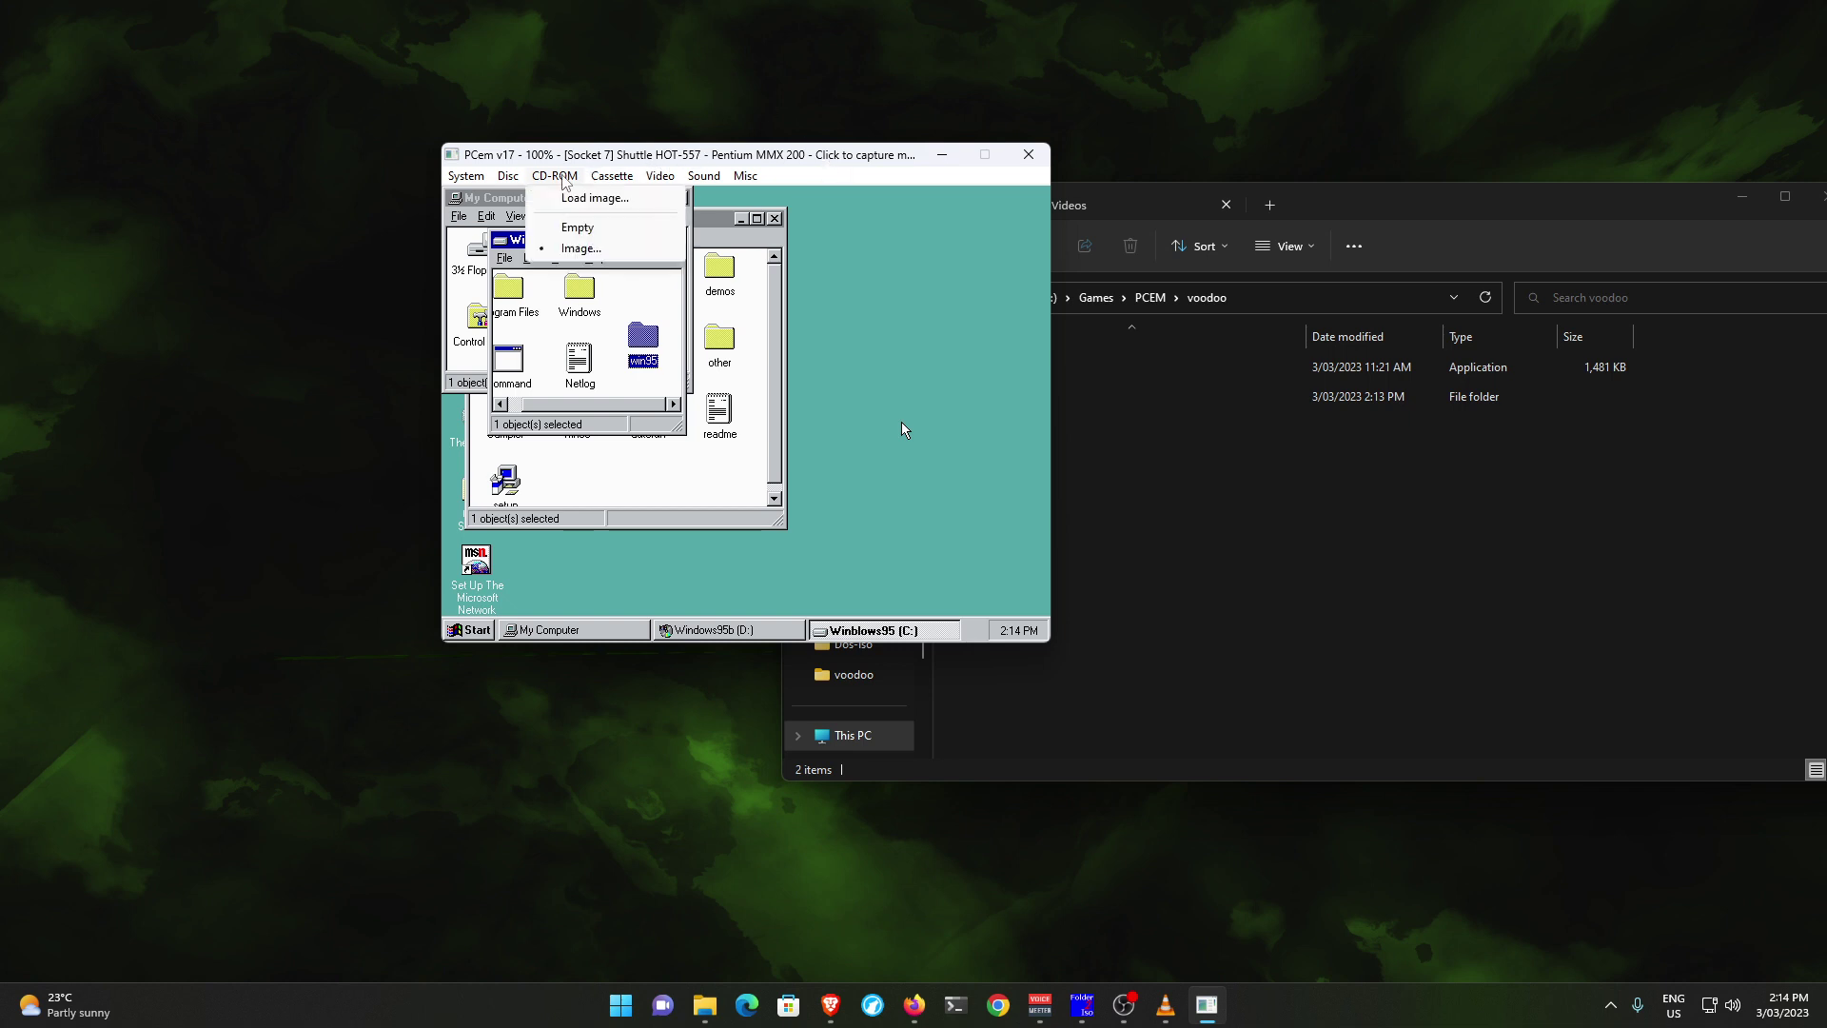
click(569, 195)
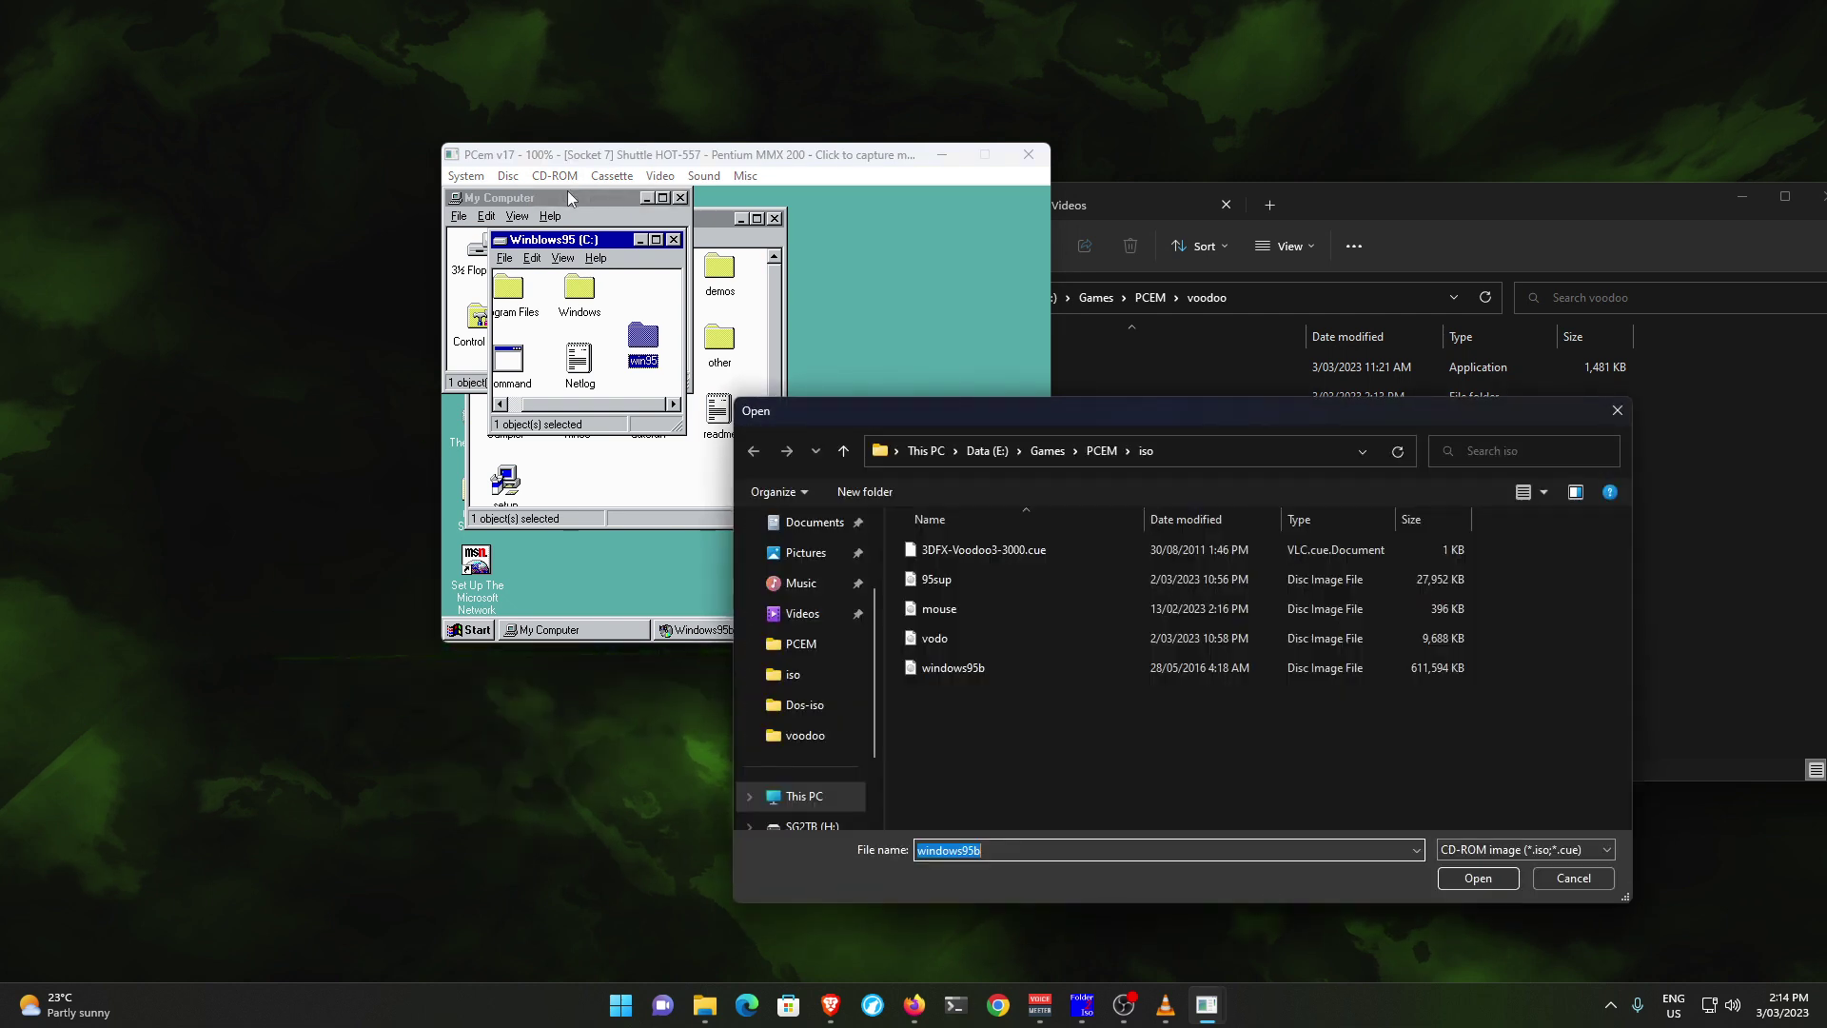
click(1103, 451)
double_click(990, 696)
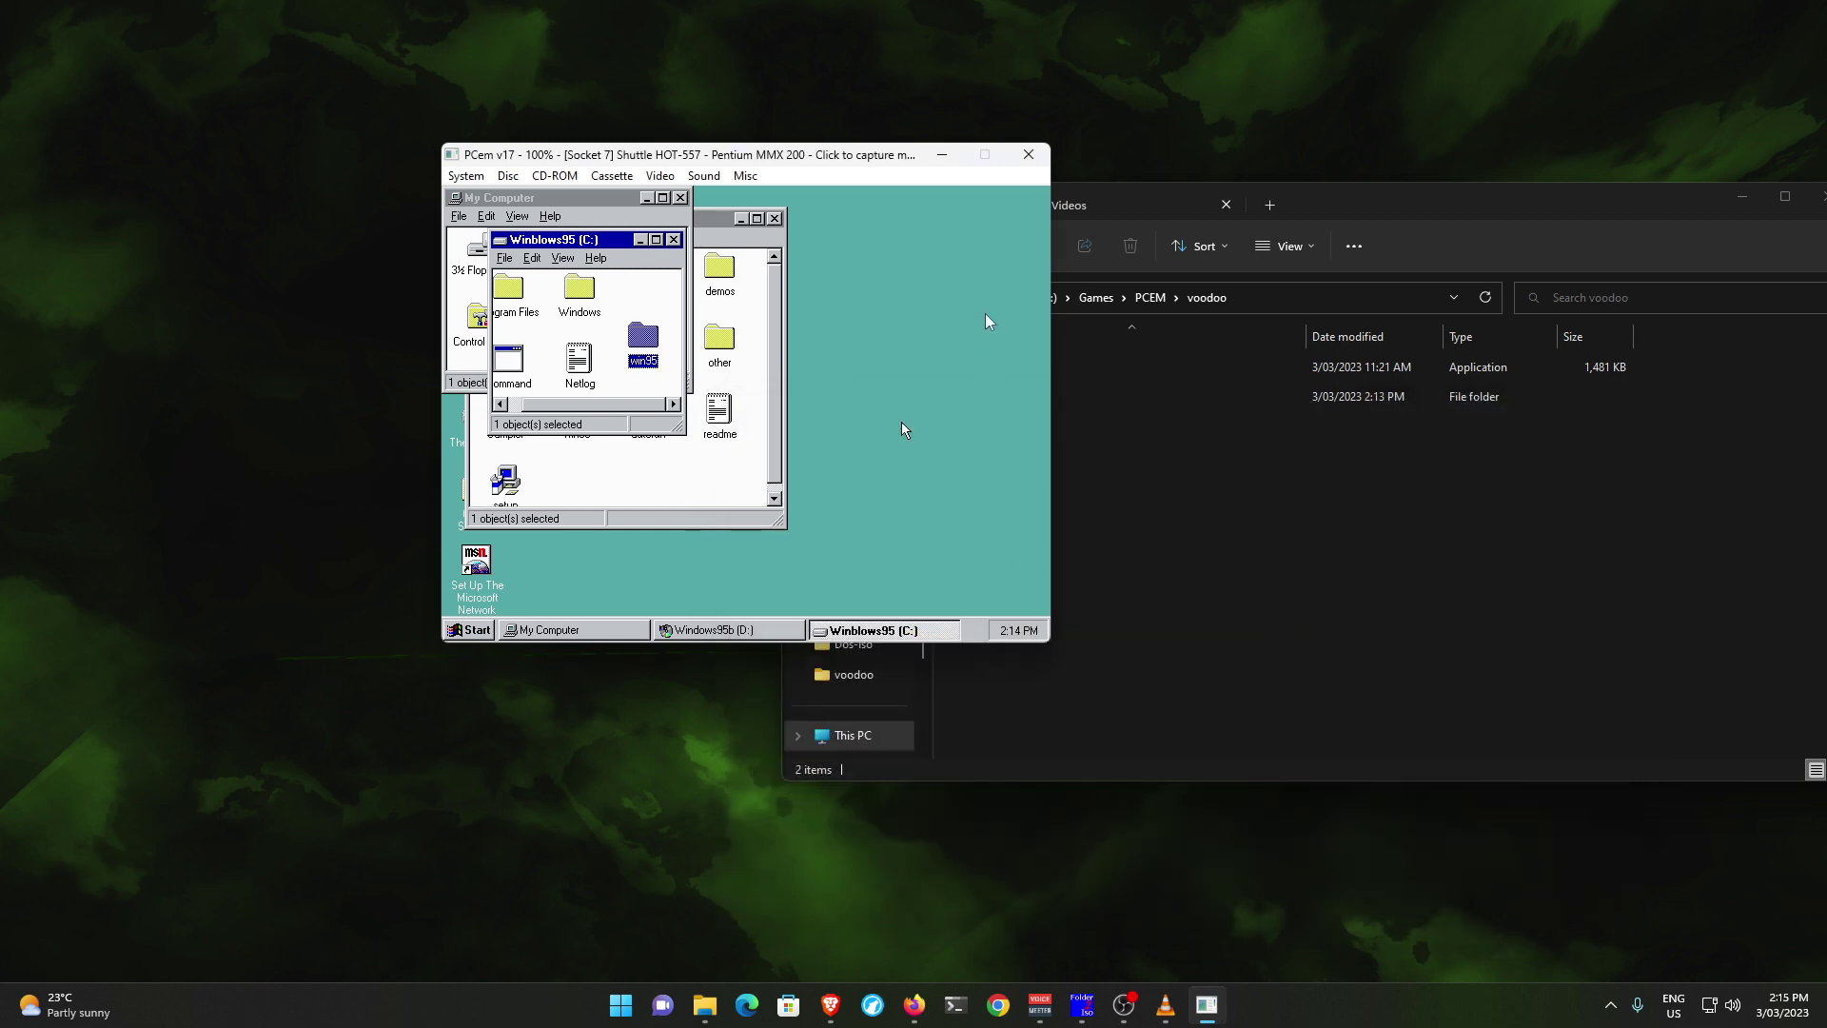
- Capture the mouse, go fullscreen, and open ISO Label (D:) to show the S3drivers folder
click(900, 420)
key(ctrl+alt+Page_Up)
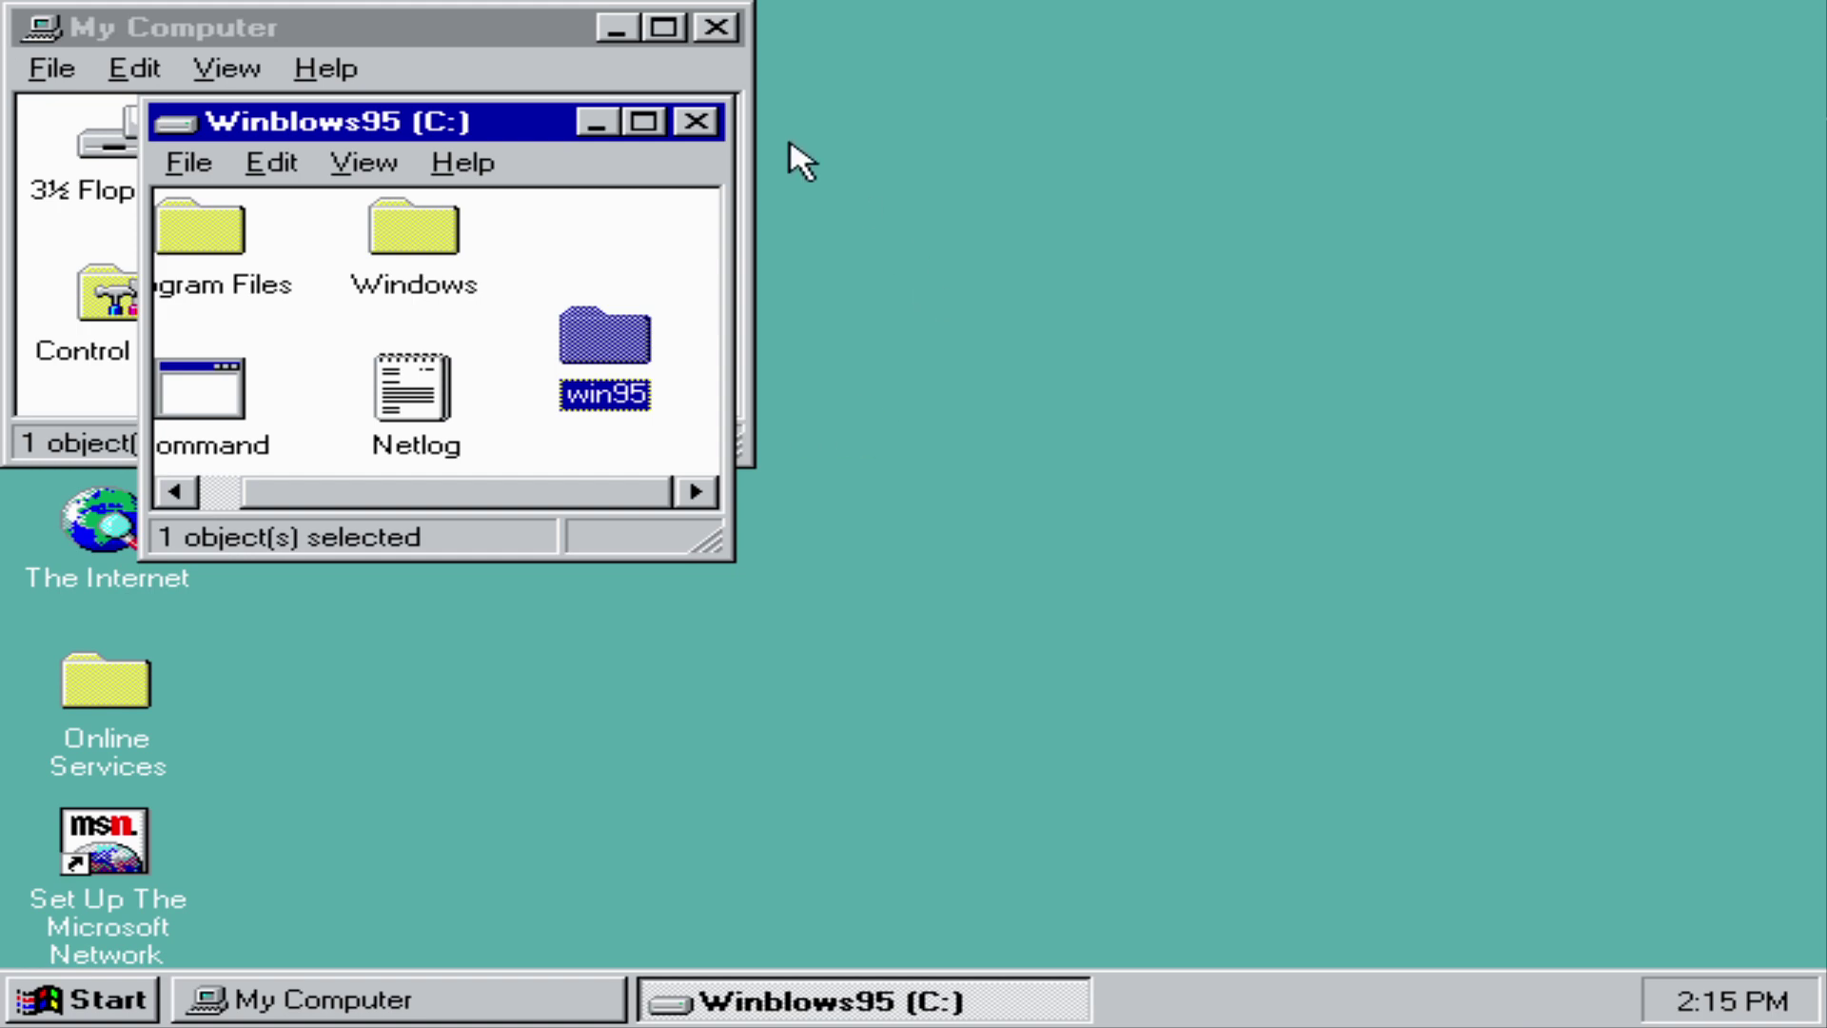
drag(362, 133, 1456, 181)
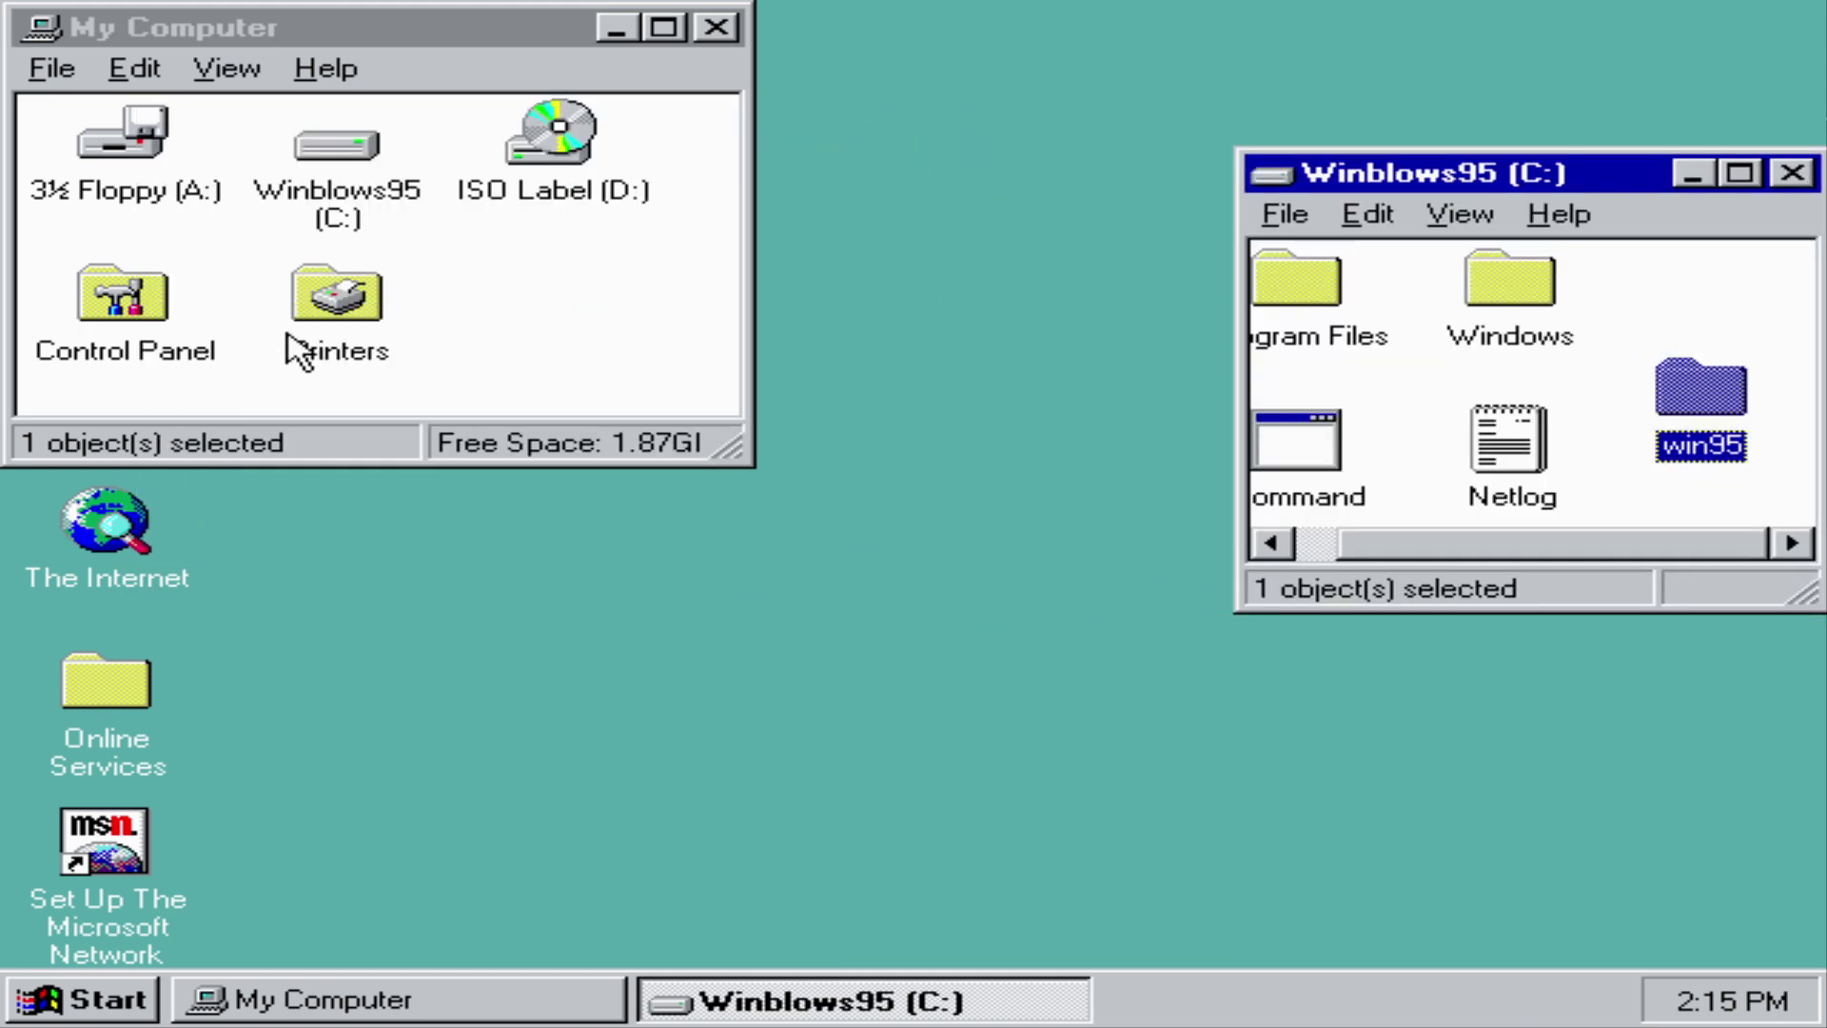
double_click(554, 143)
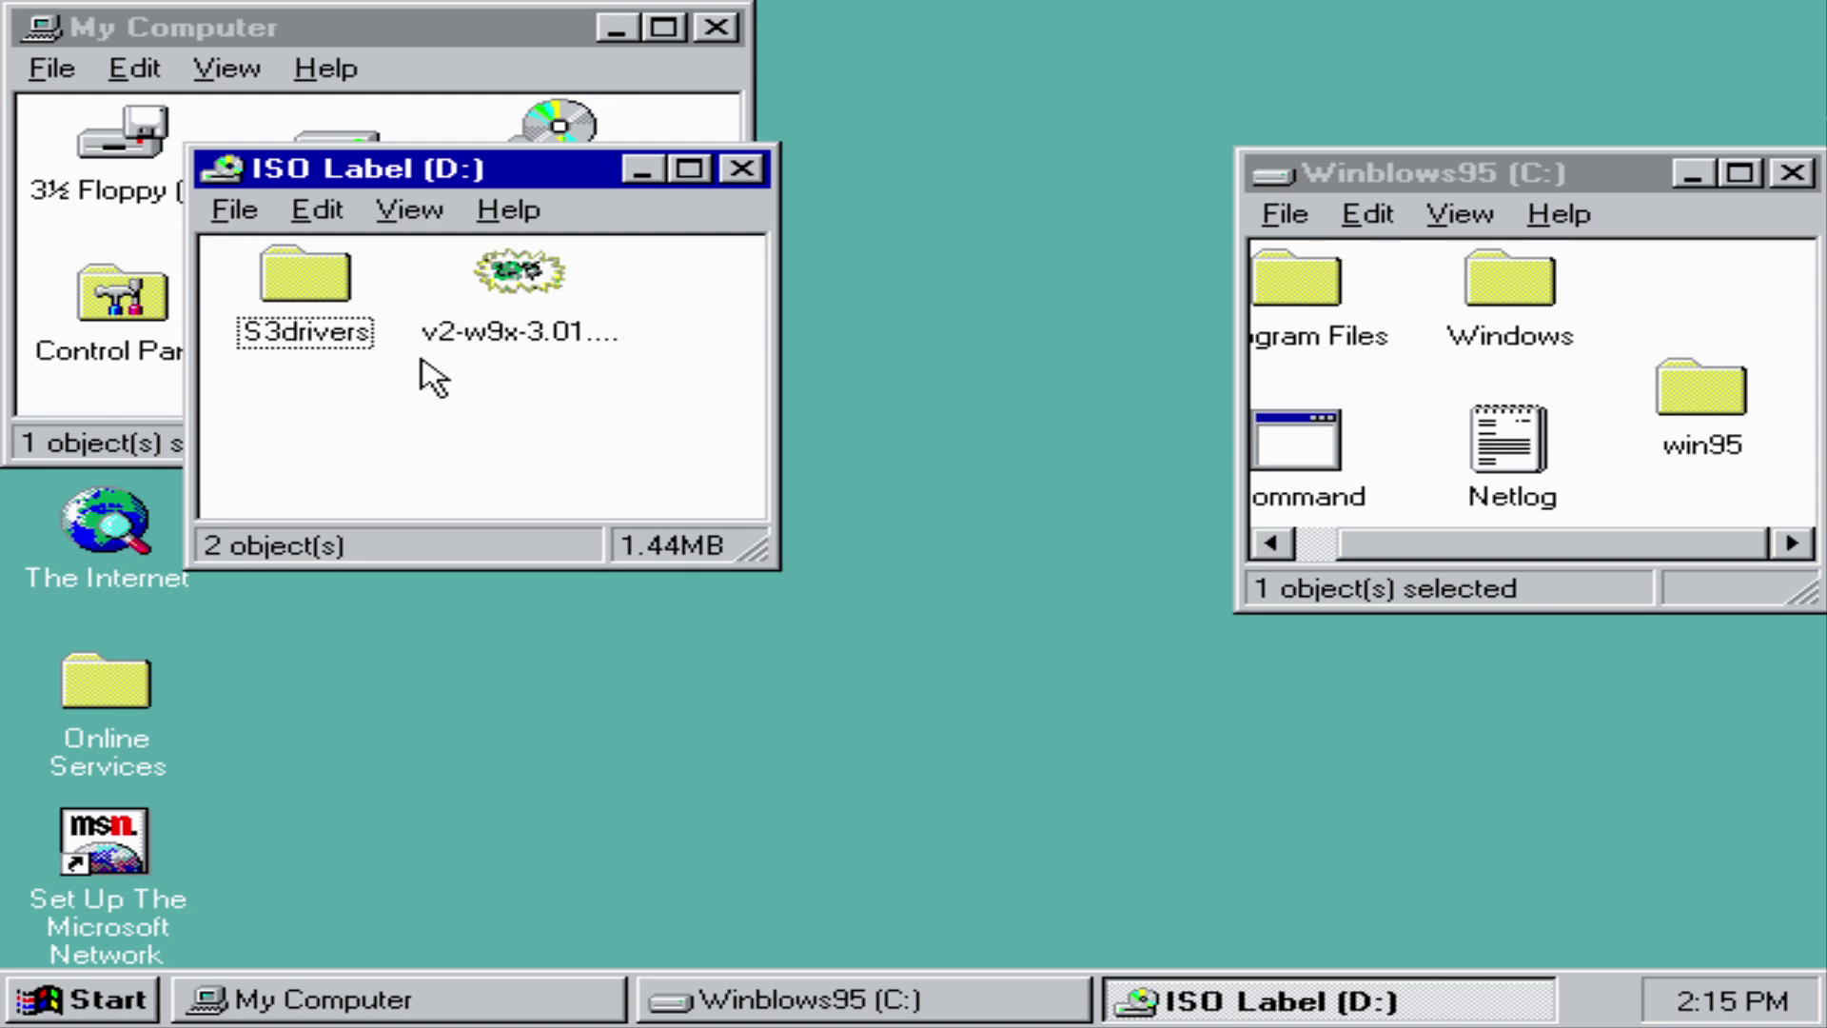
click(333, 338)
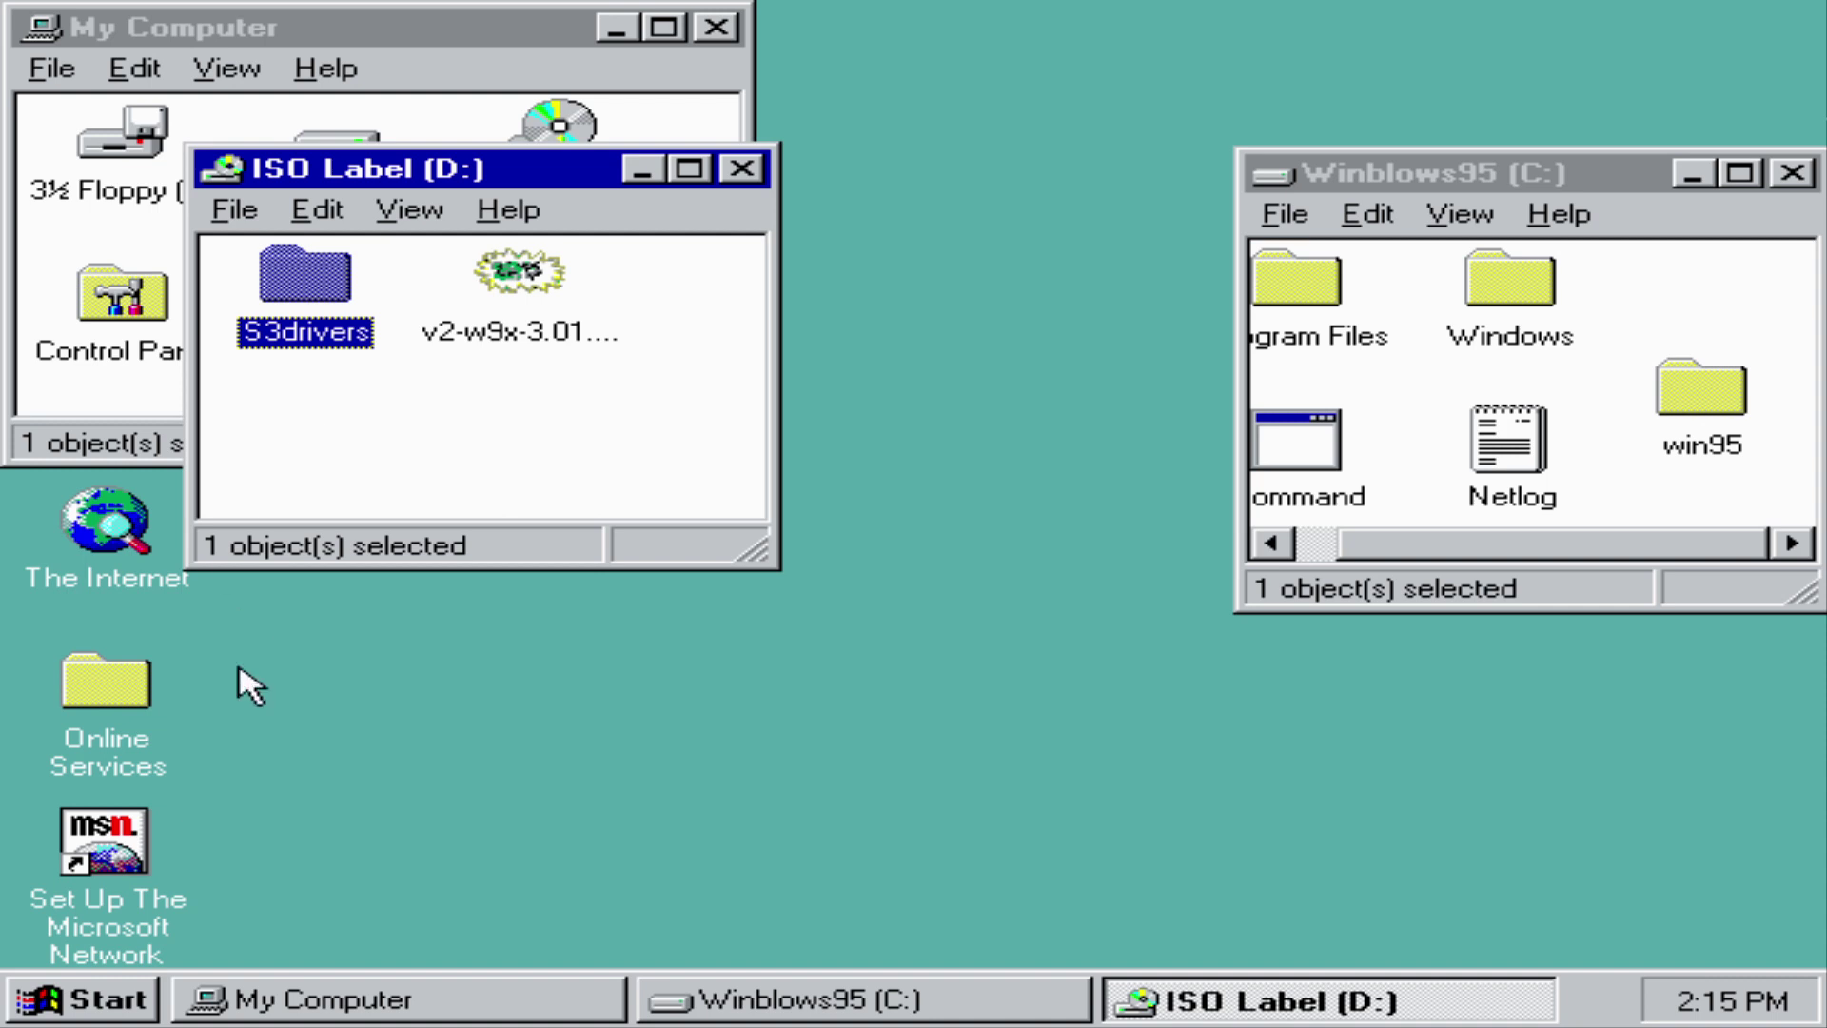
- From Display Properties' advanced settings, start changing the display adapter driver via Have Disk
right_click(878, 342)
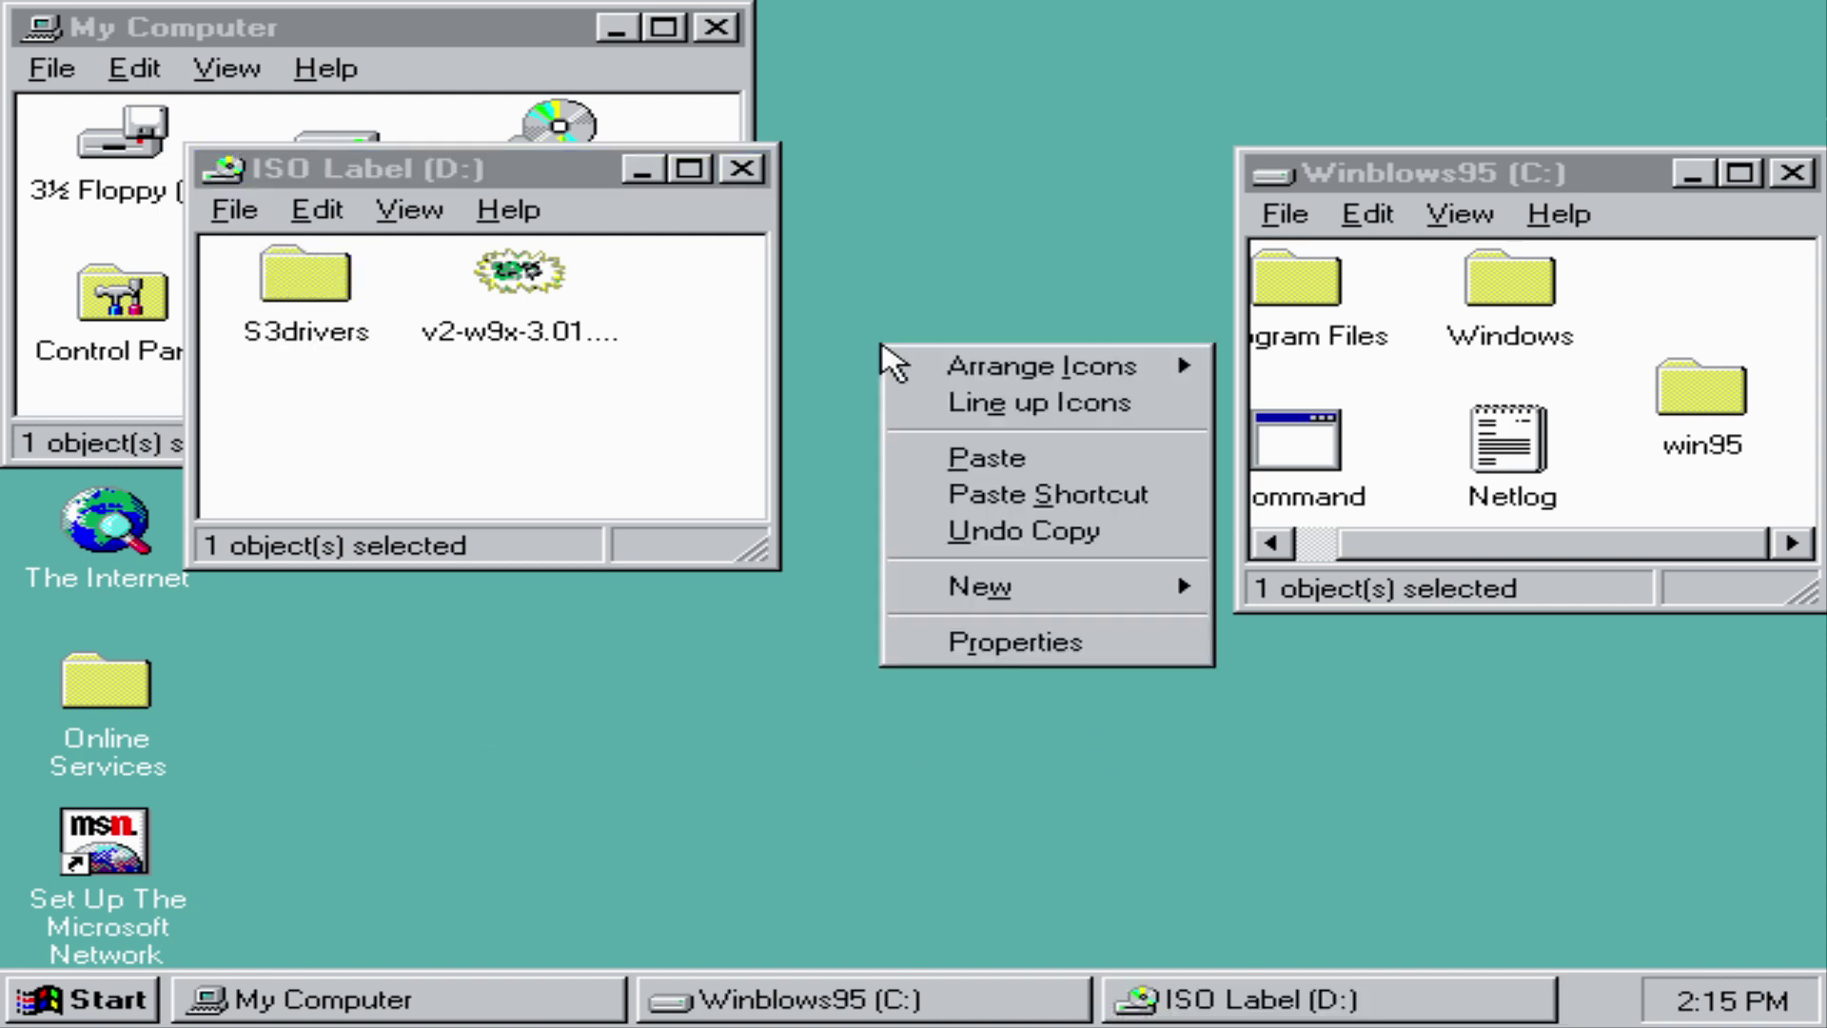
click(1016, 642)
click(979, 84)
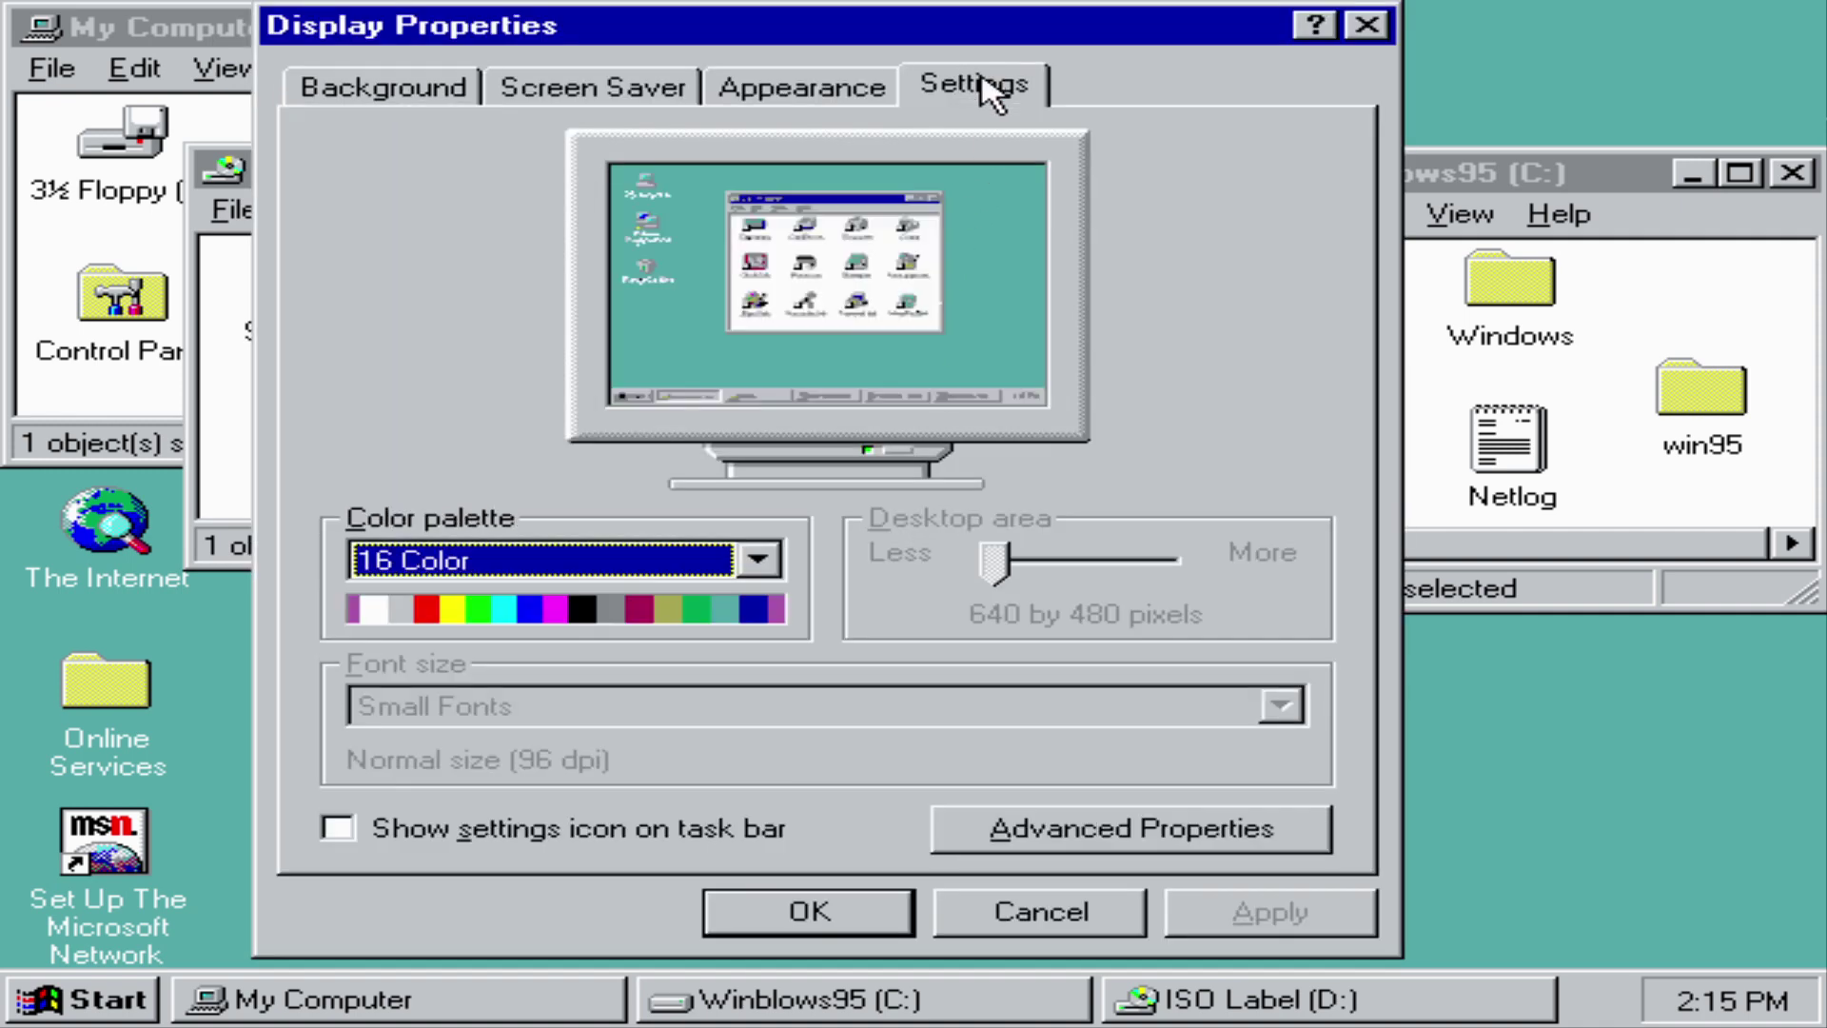
click(1128, 841)
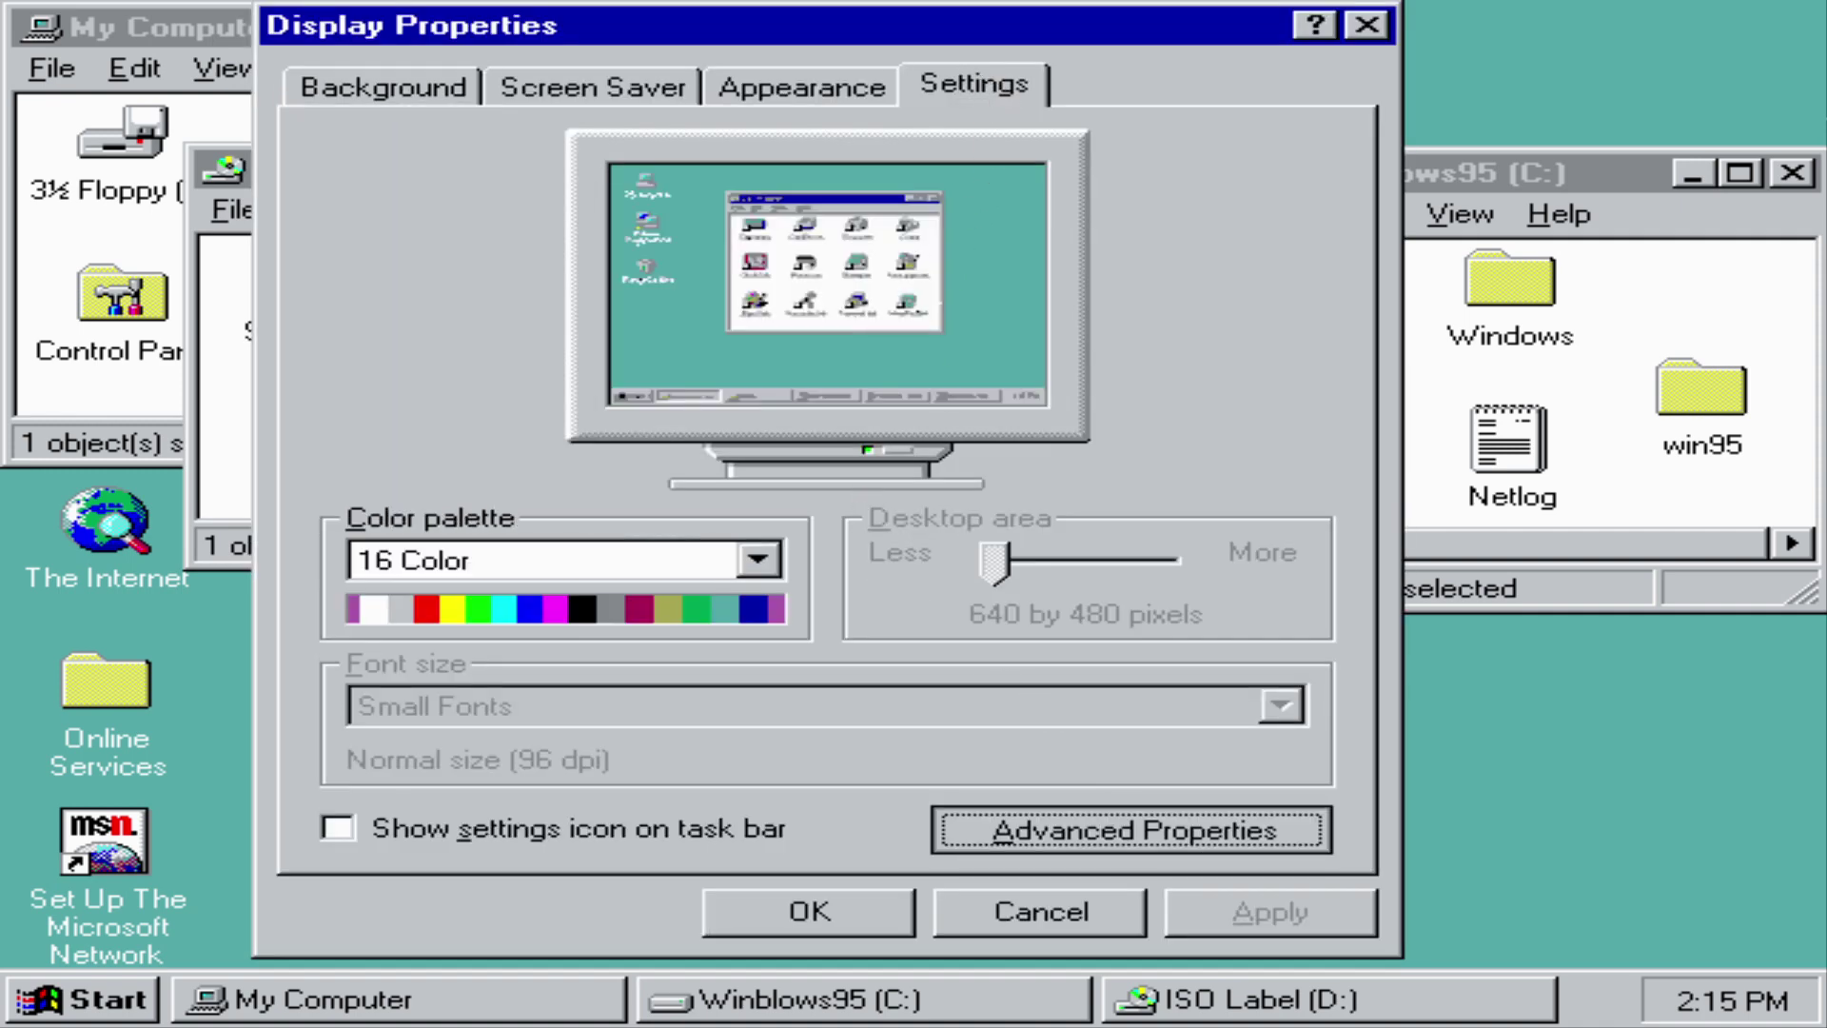
click(1305, 234)
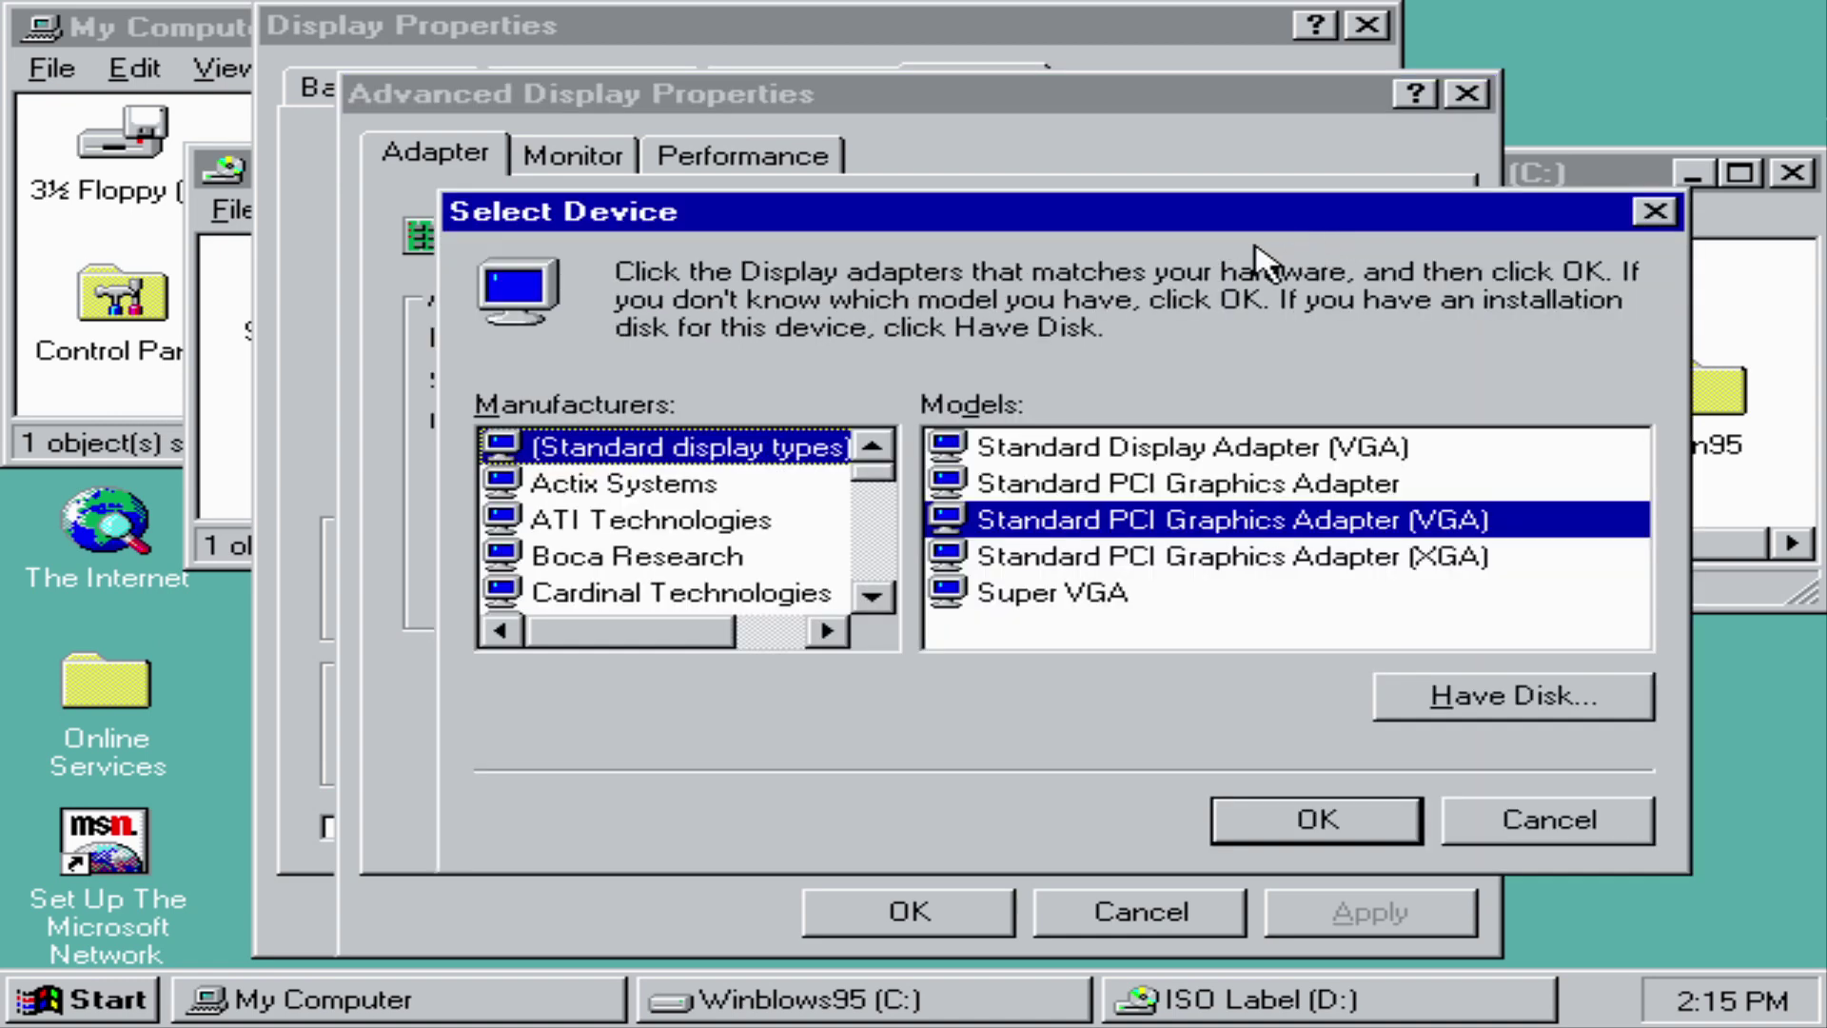
click(1547, 704)
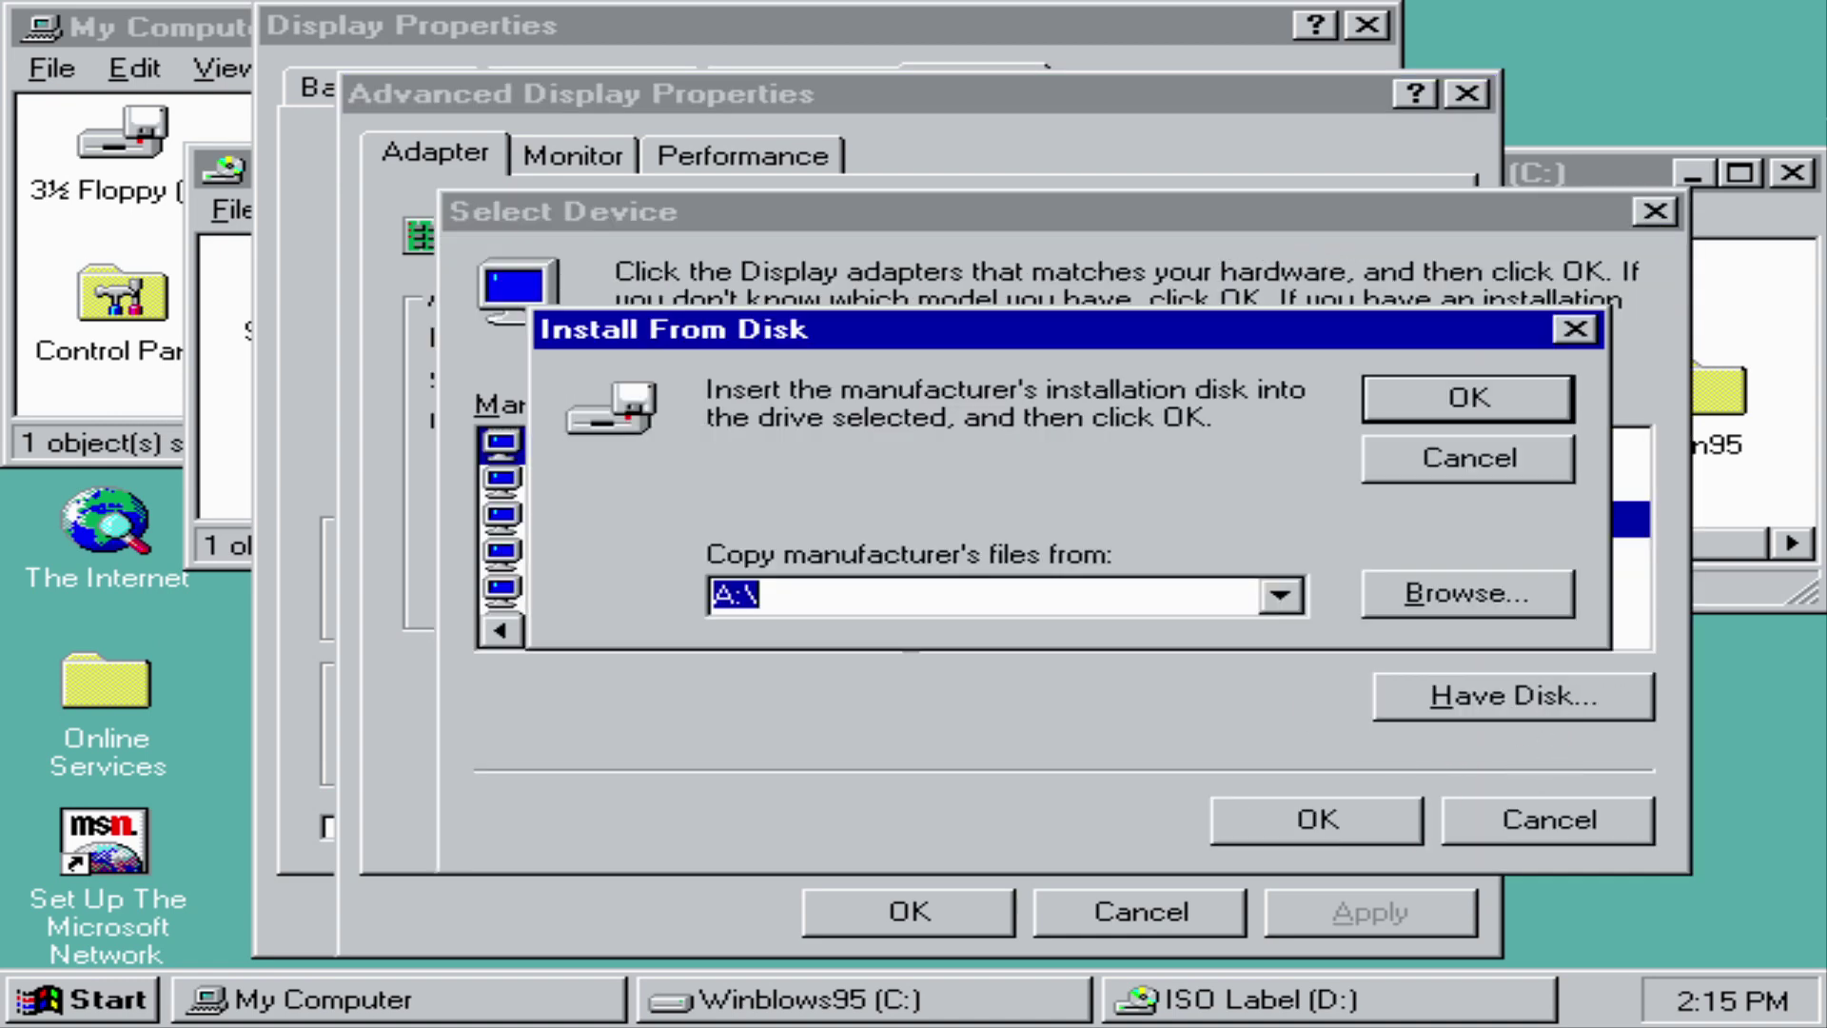
- Point the installer to D:\S3DRIV~5's s3virge.inf and install the S3 Inc. ViRGE/DX/GX driver
click(1455, 592)
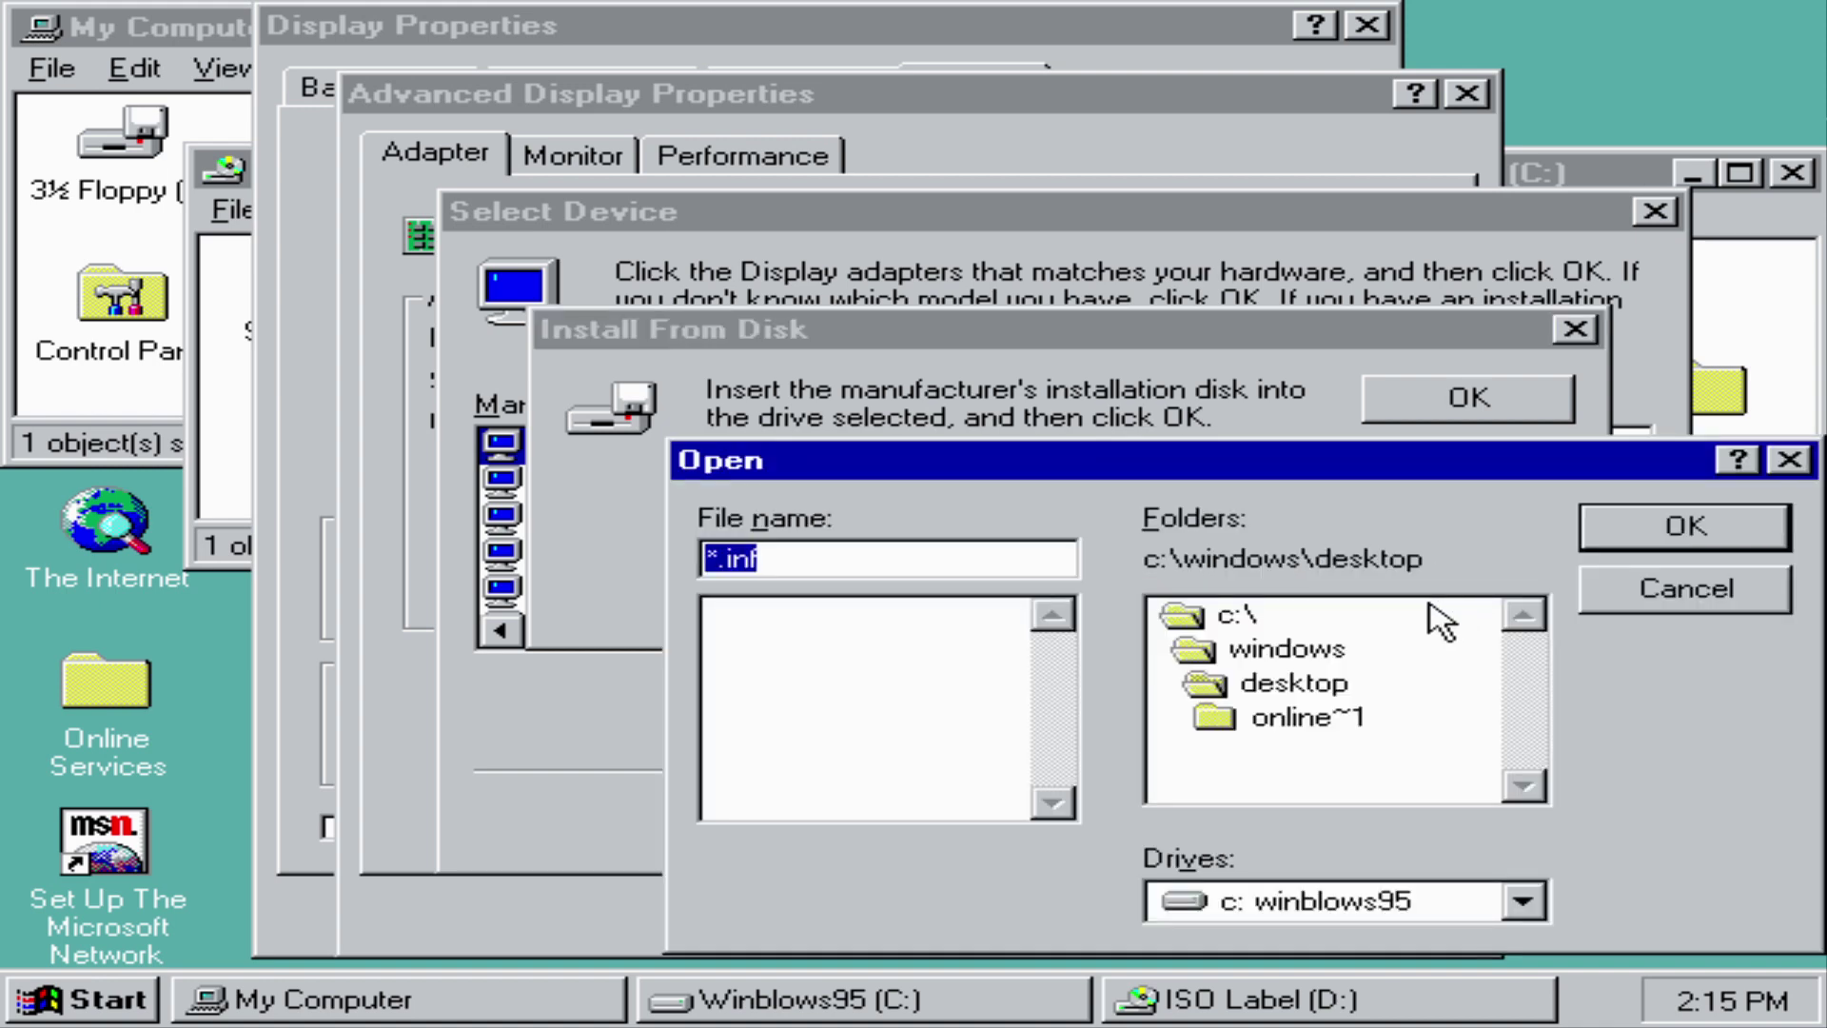
click(1368, 894)
click(1344, 859)
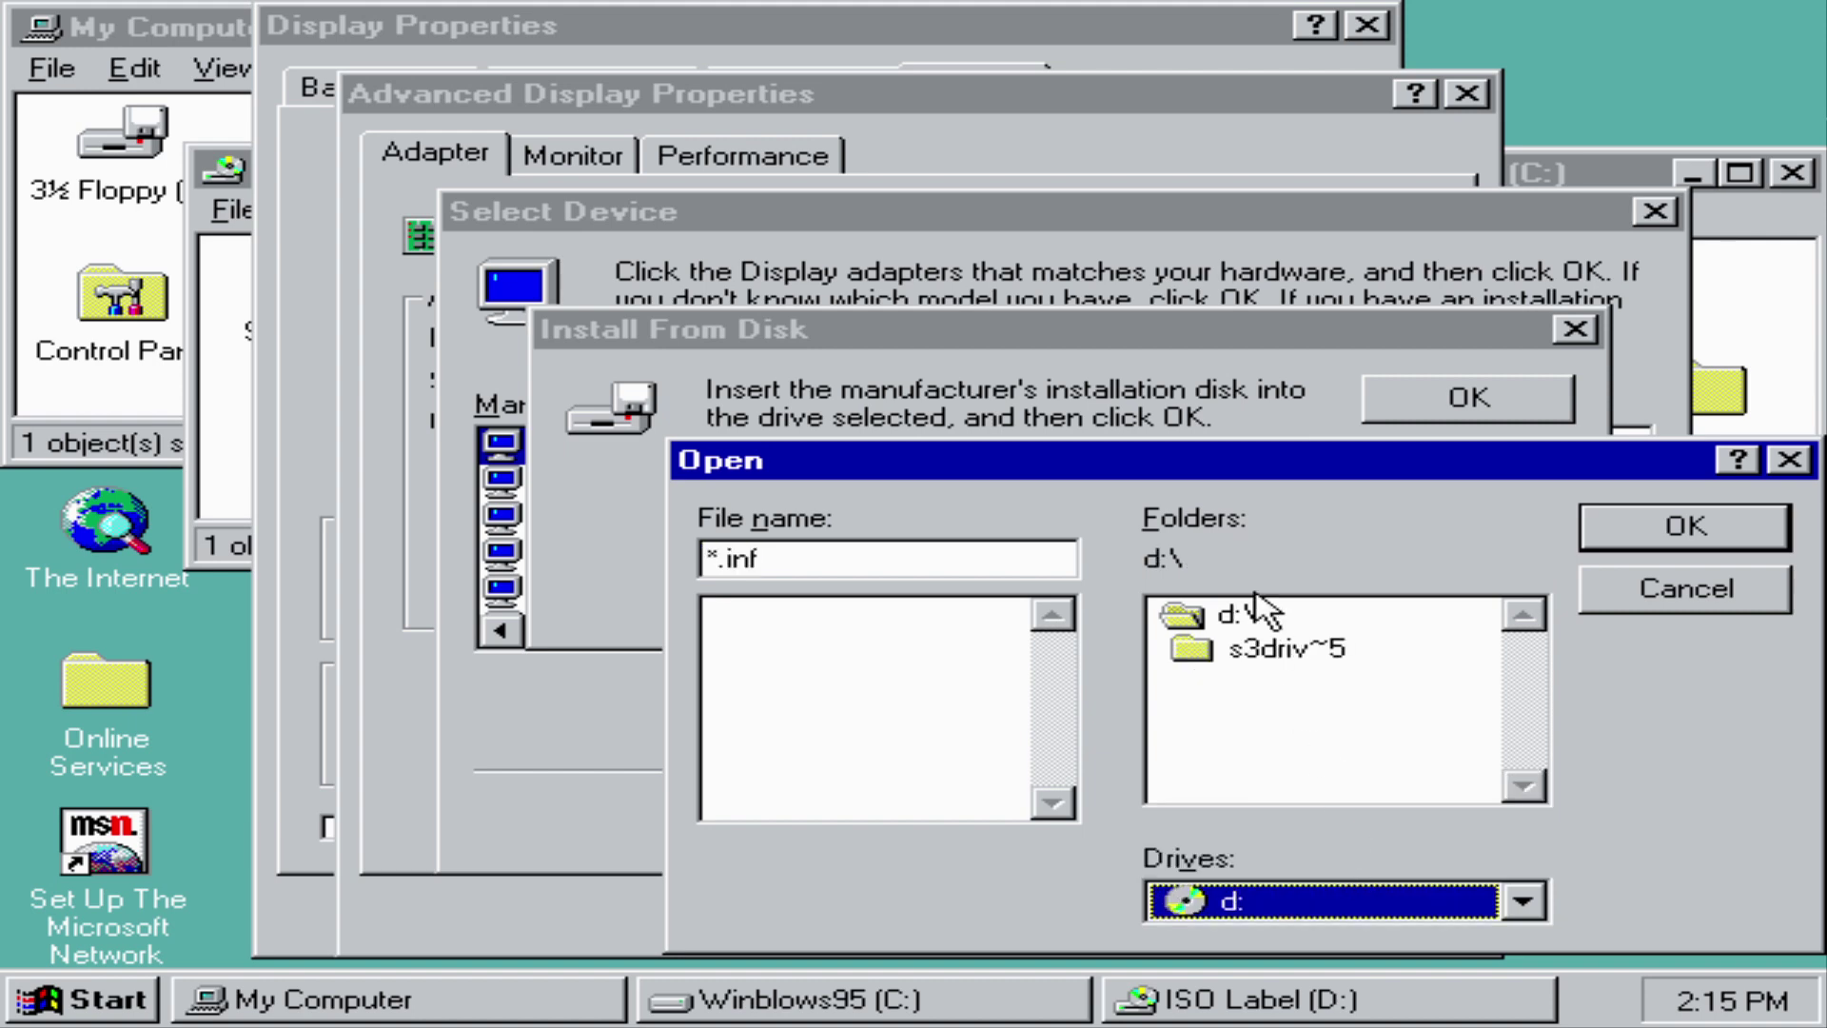
click(1278, 648)
double_click(1273, 650)
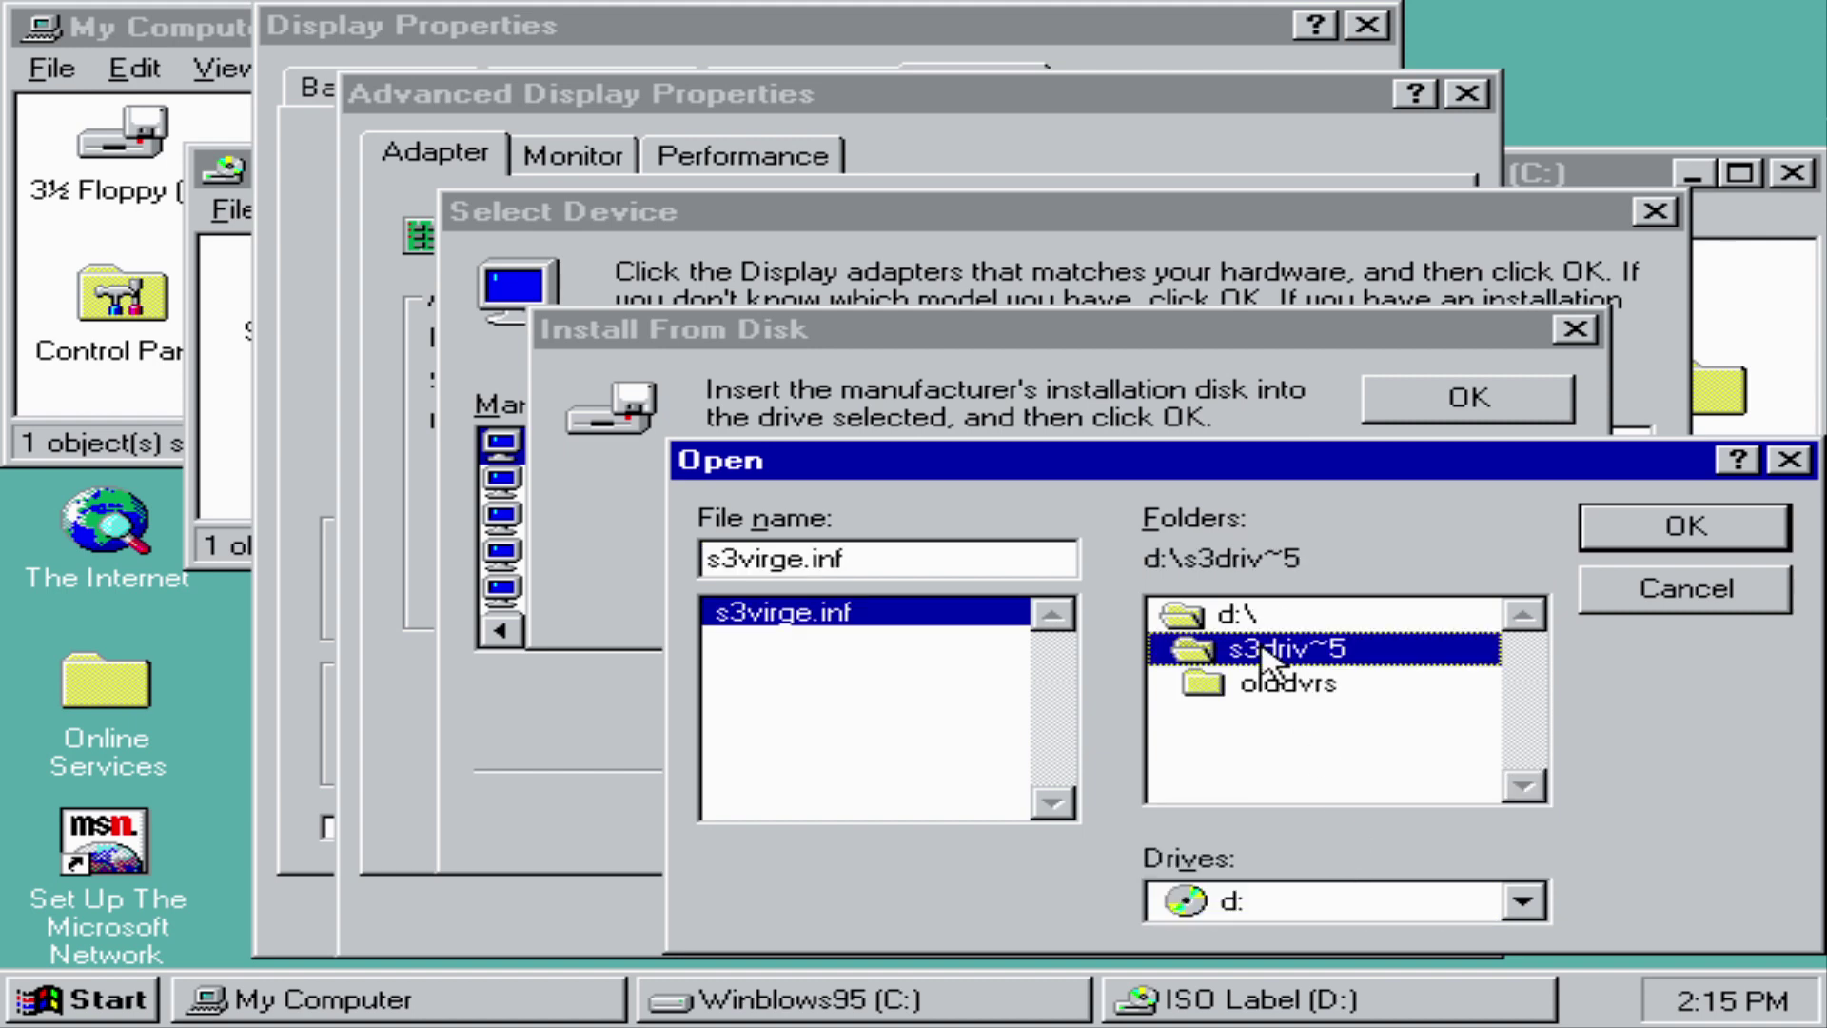
click(1768, 529)
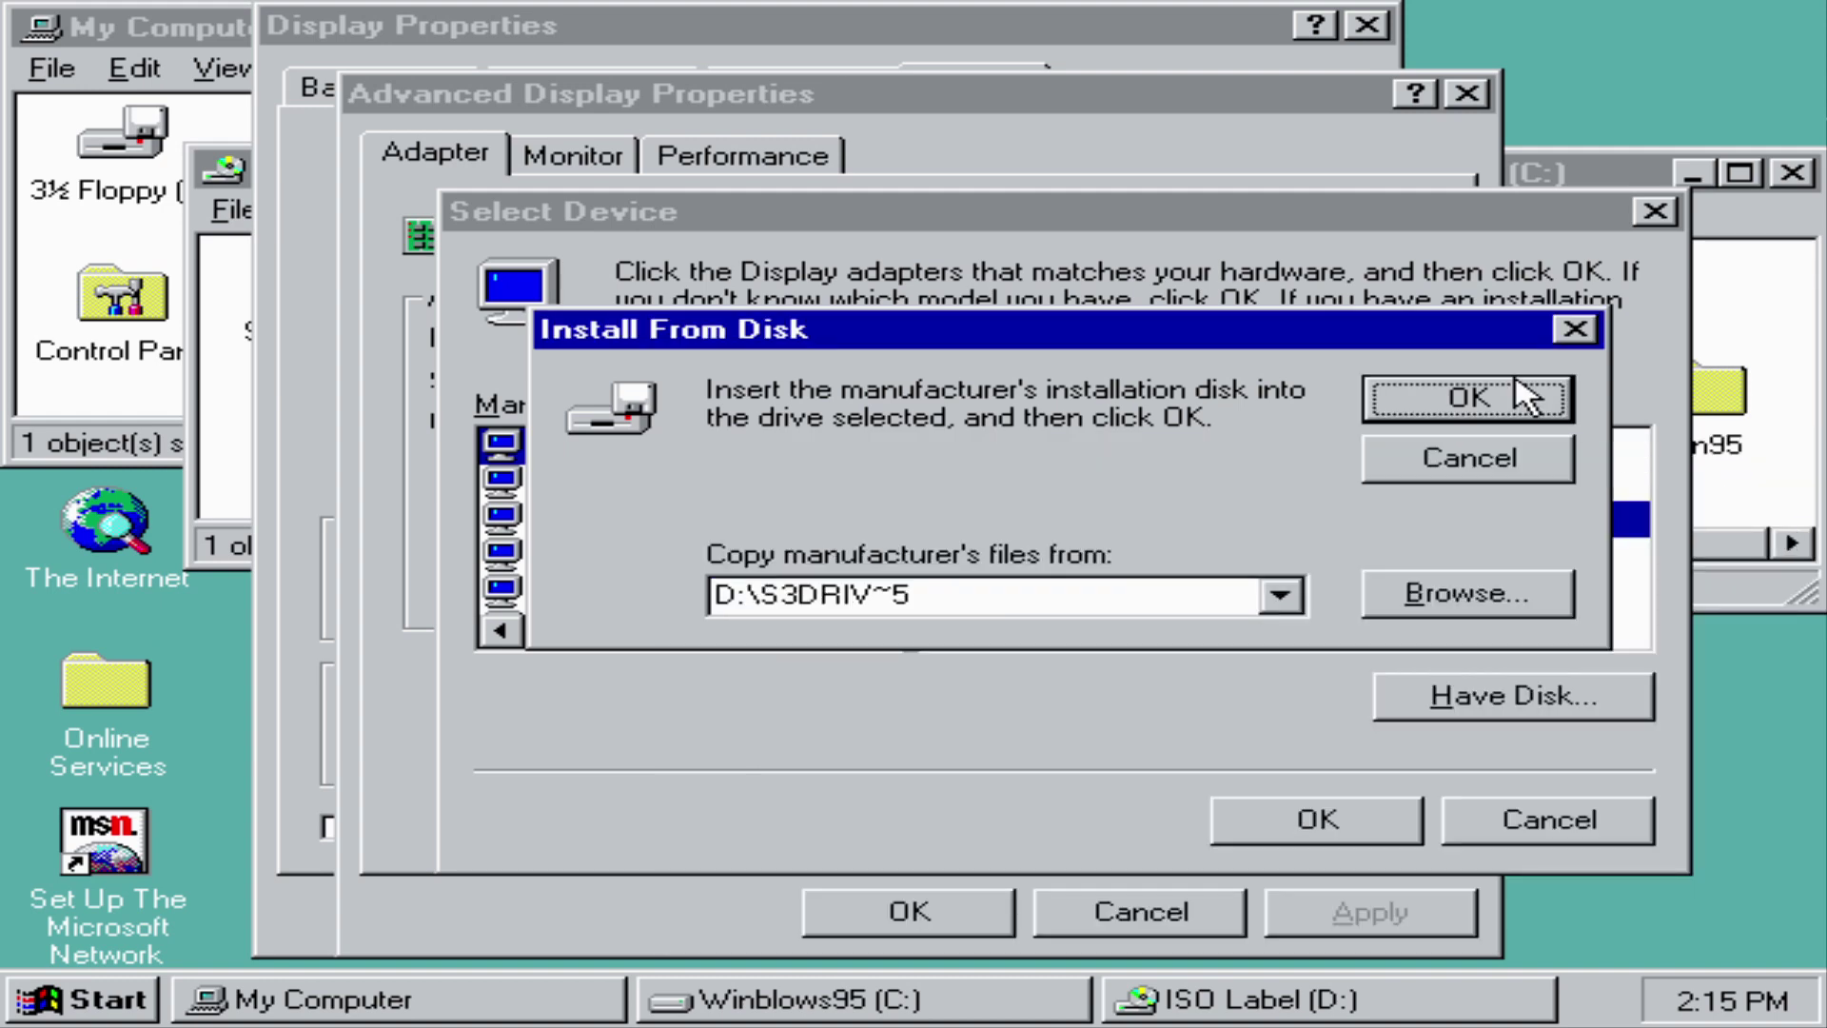
click(1470, 398)
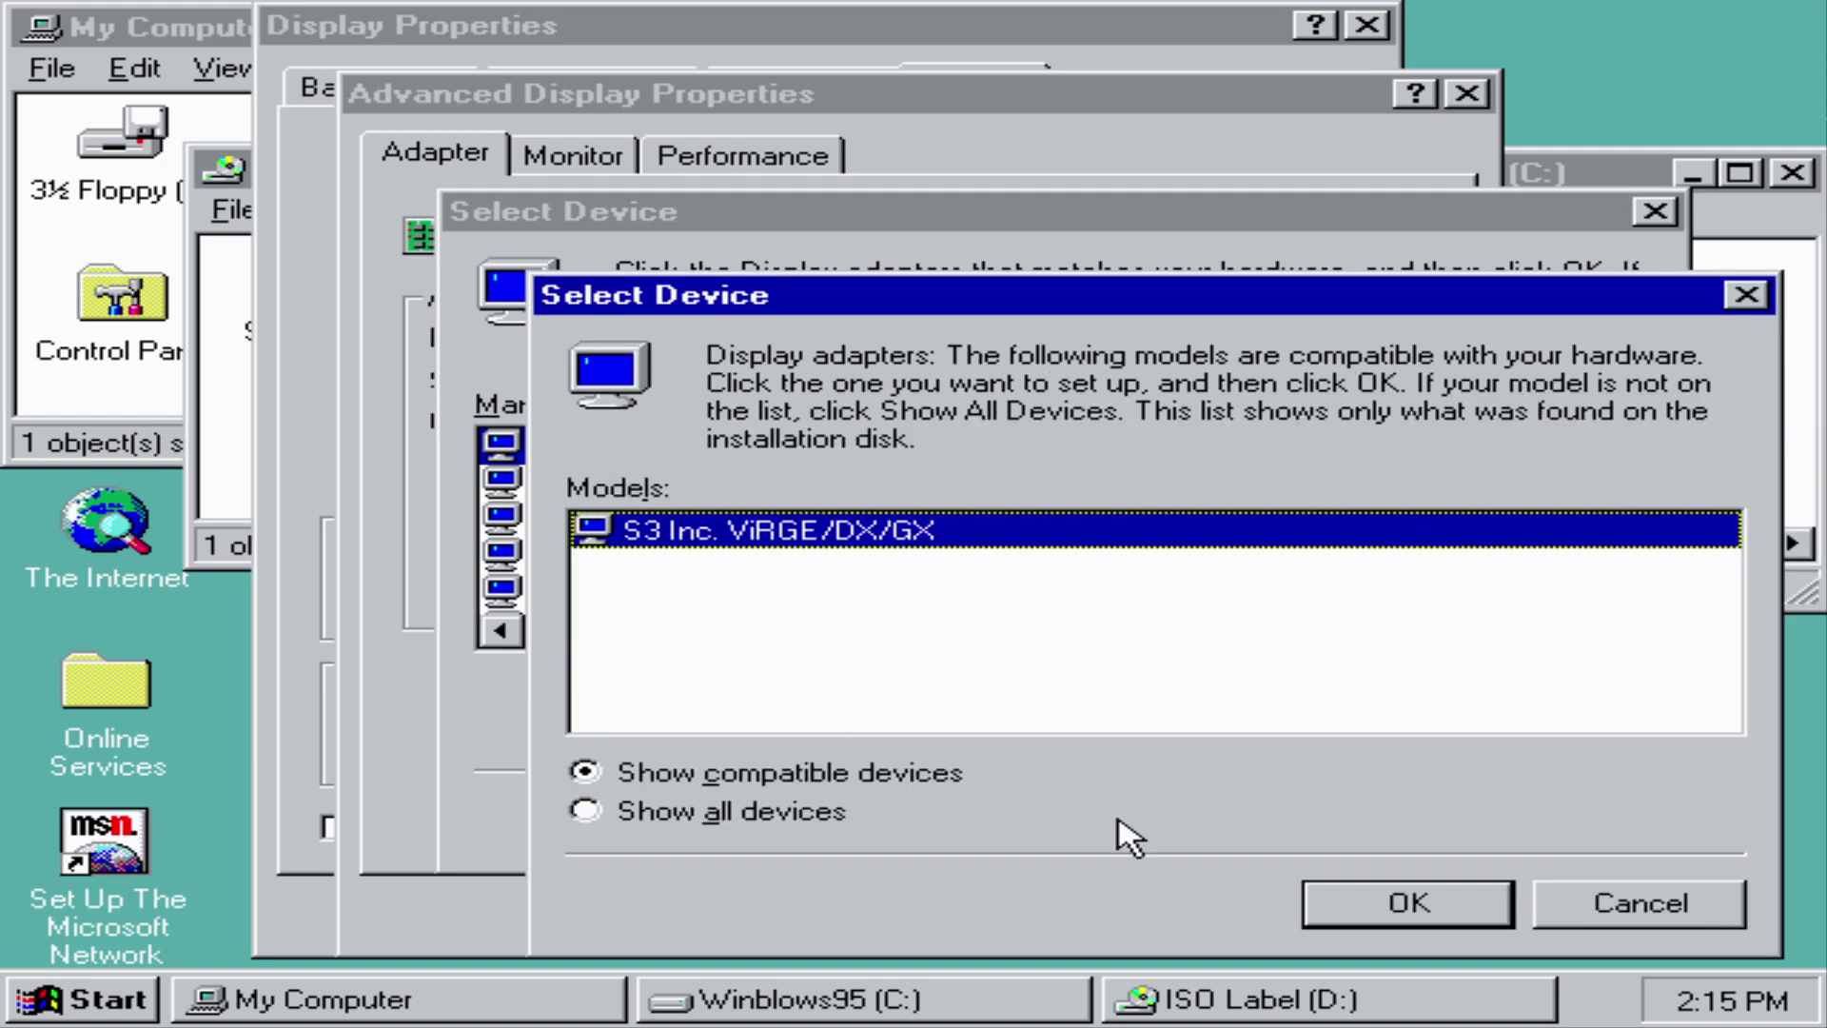
click(1384, 923)
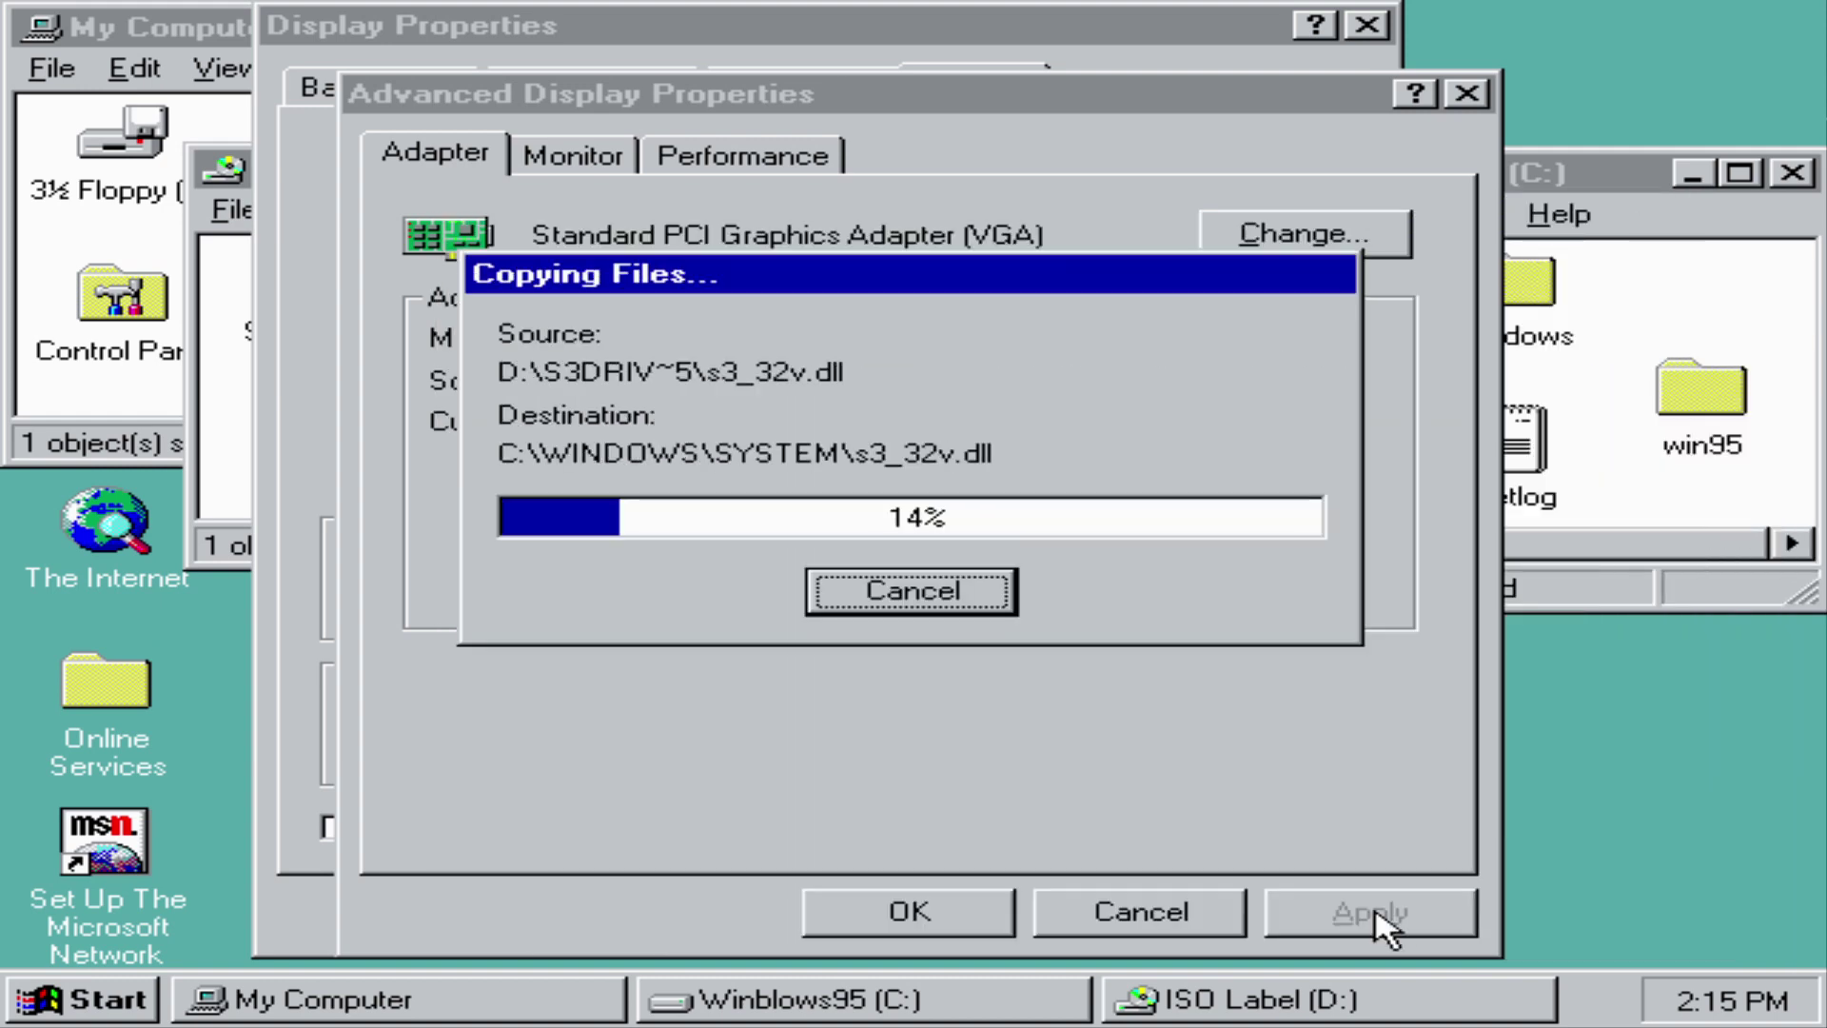
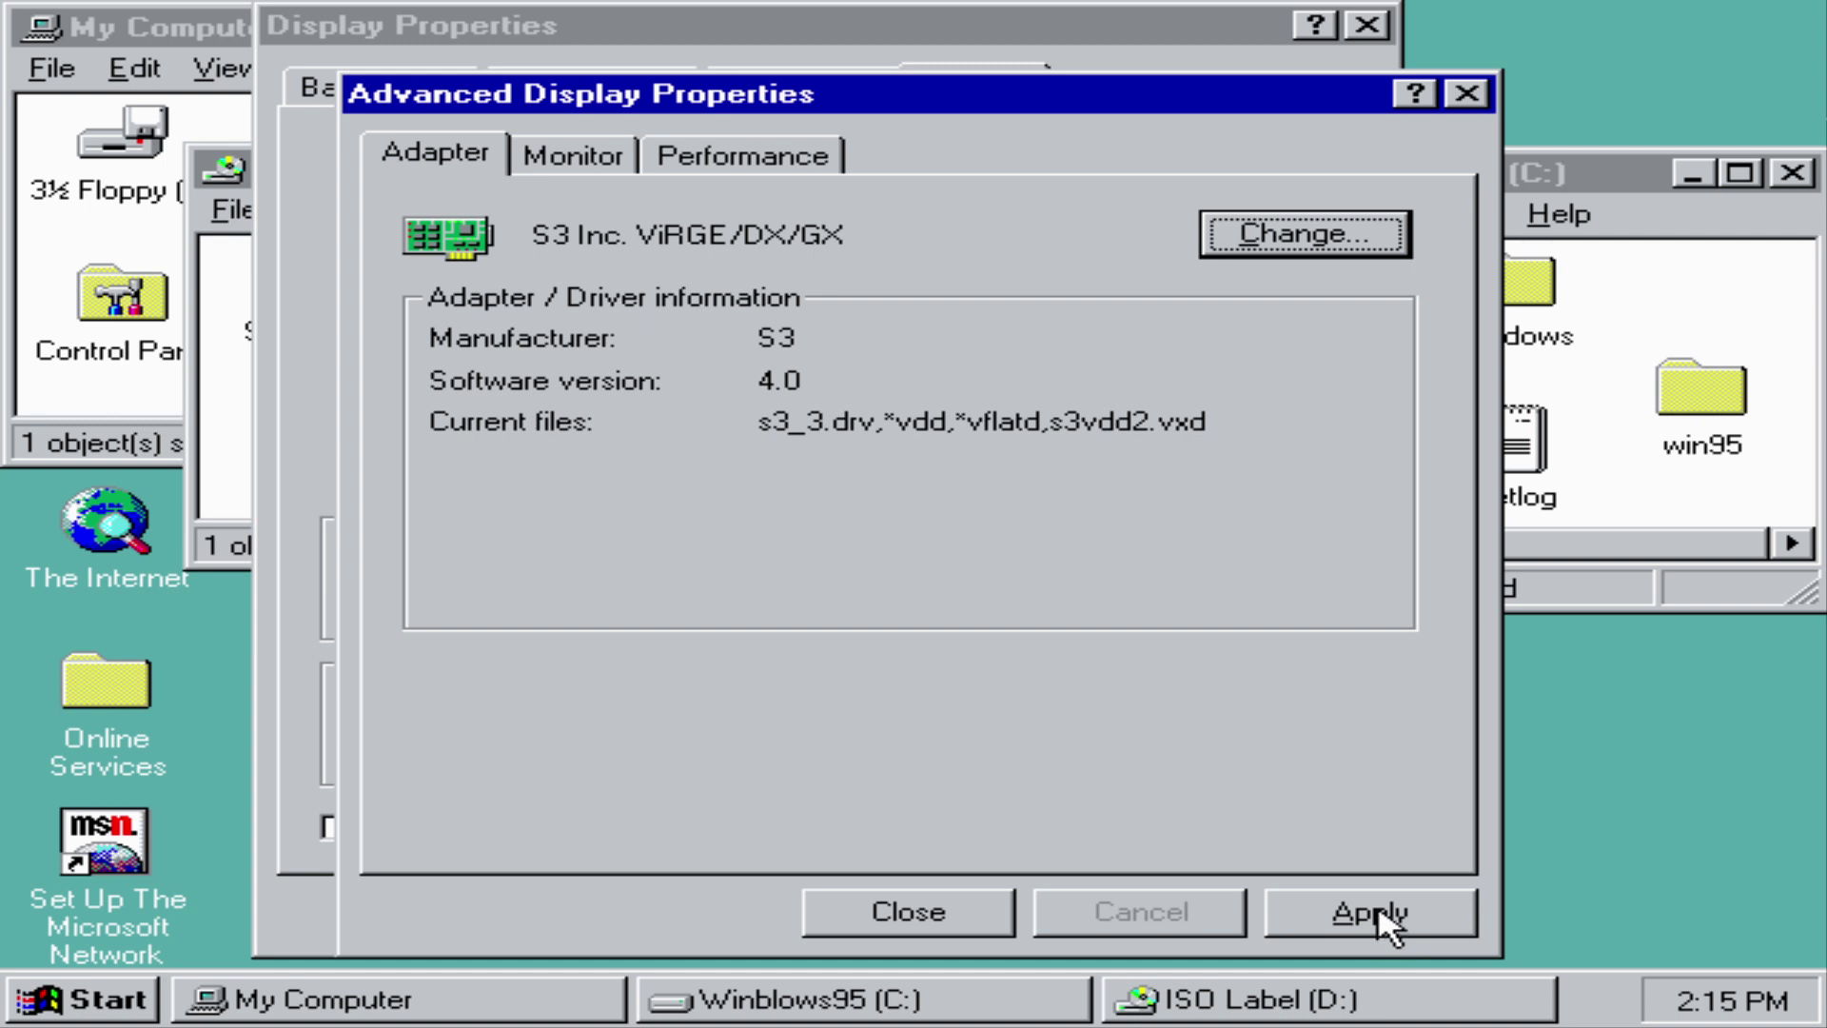
- Apply the S3 ViRGE/DX/GX adapter driver and move the desktop area slider to 1024 by 768
click(1336, 934)
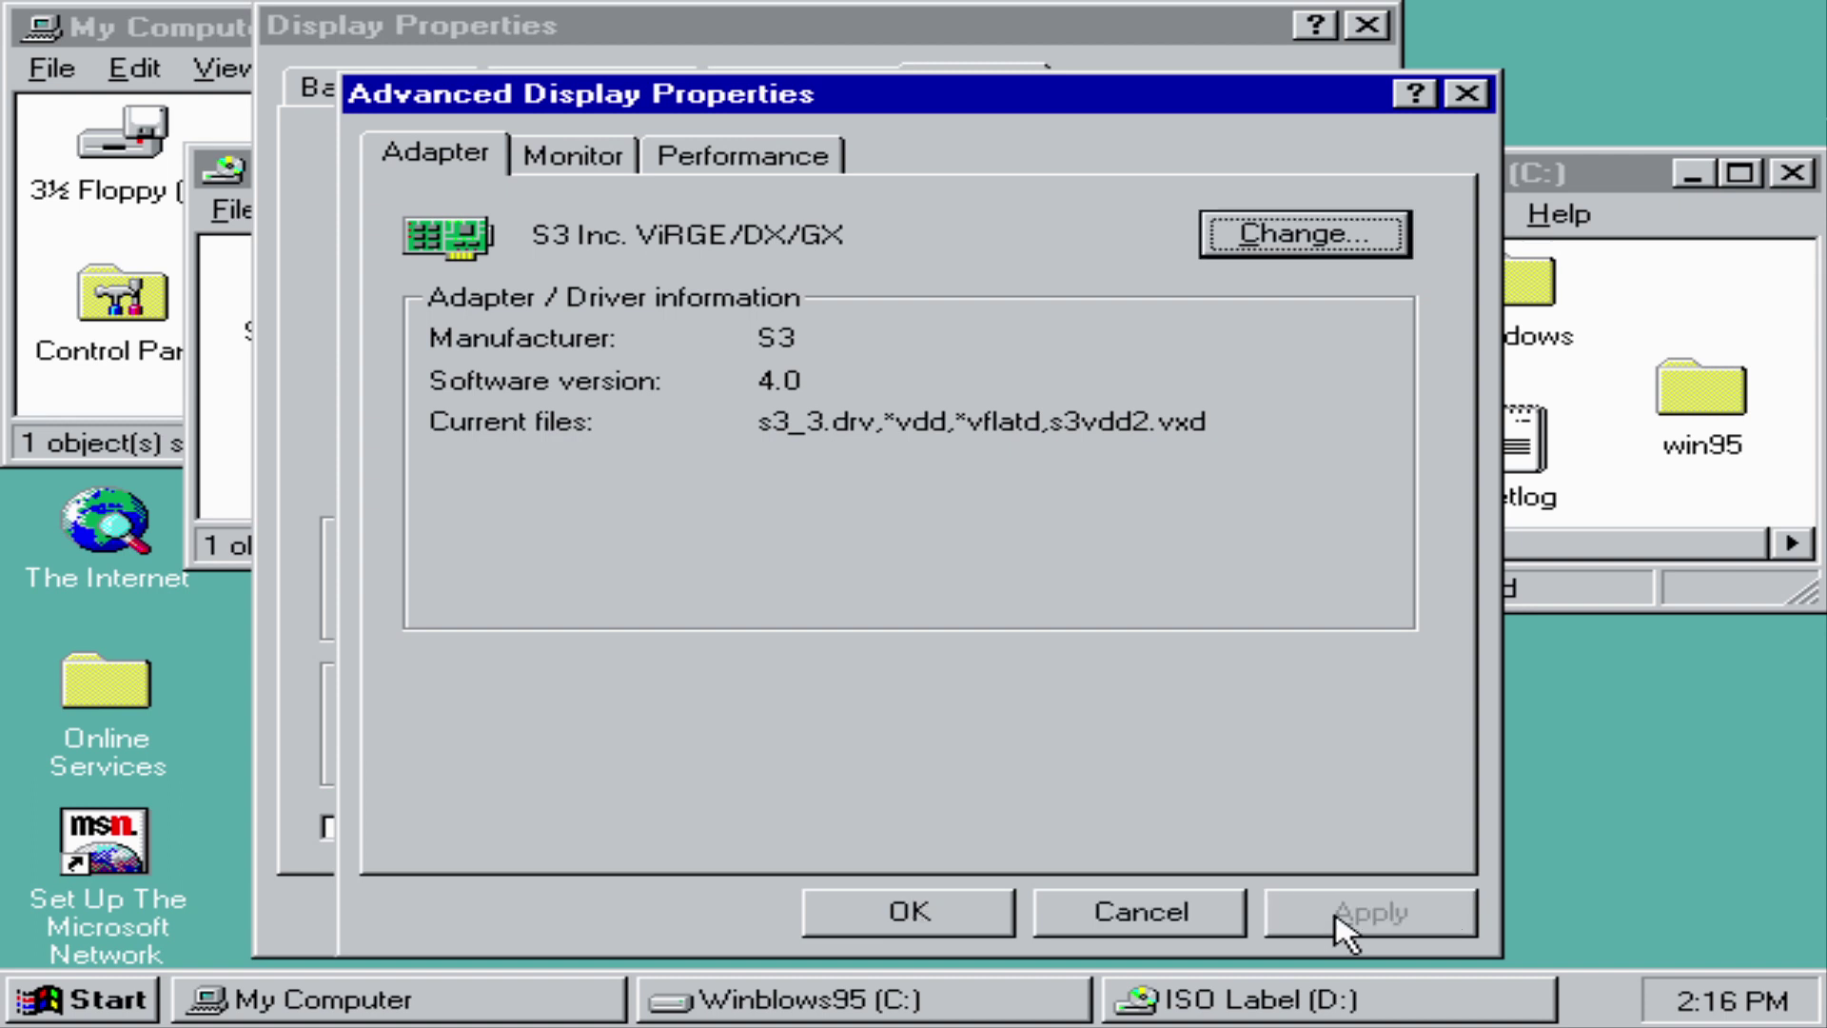
click(814, 927)
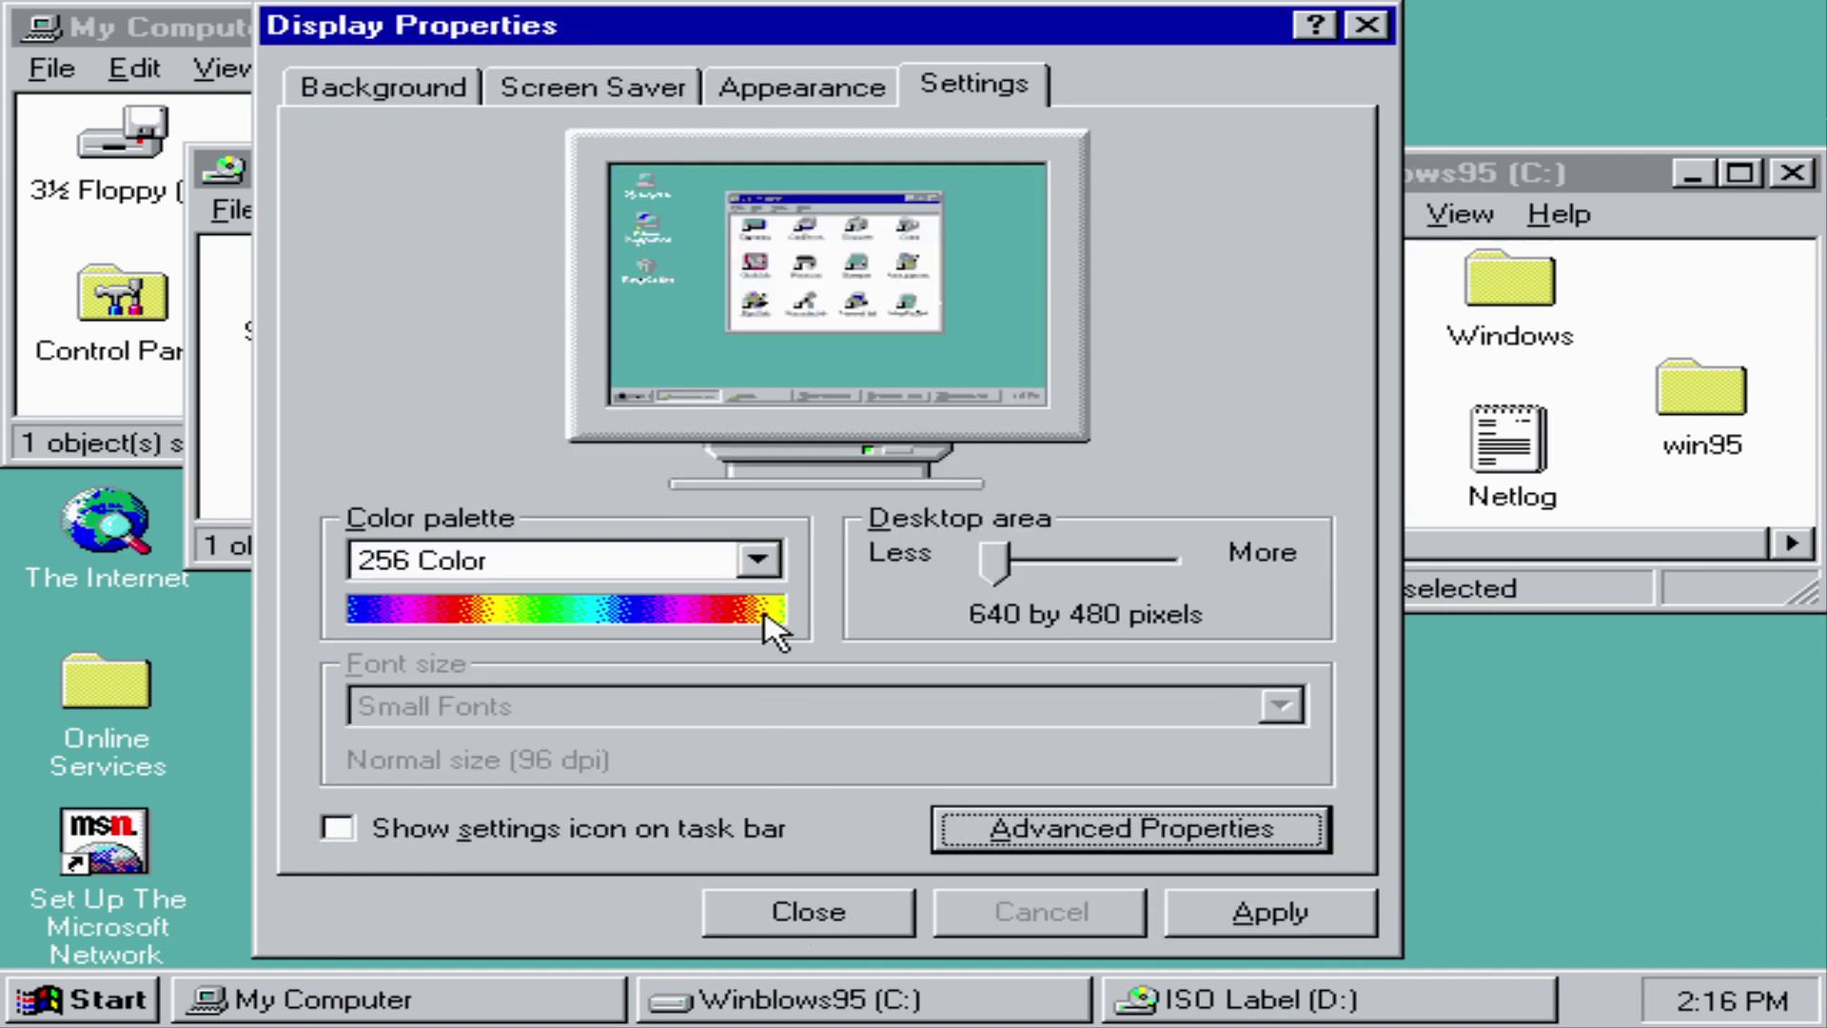
click(1044, 563)
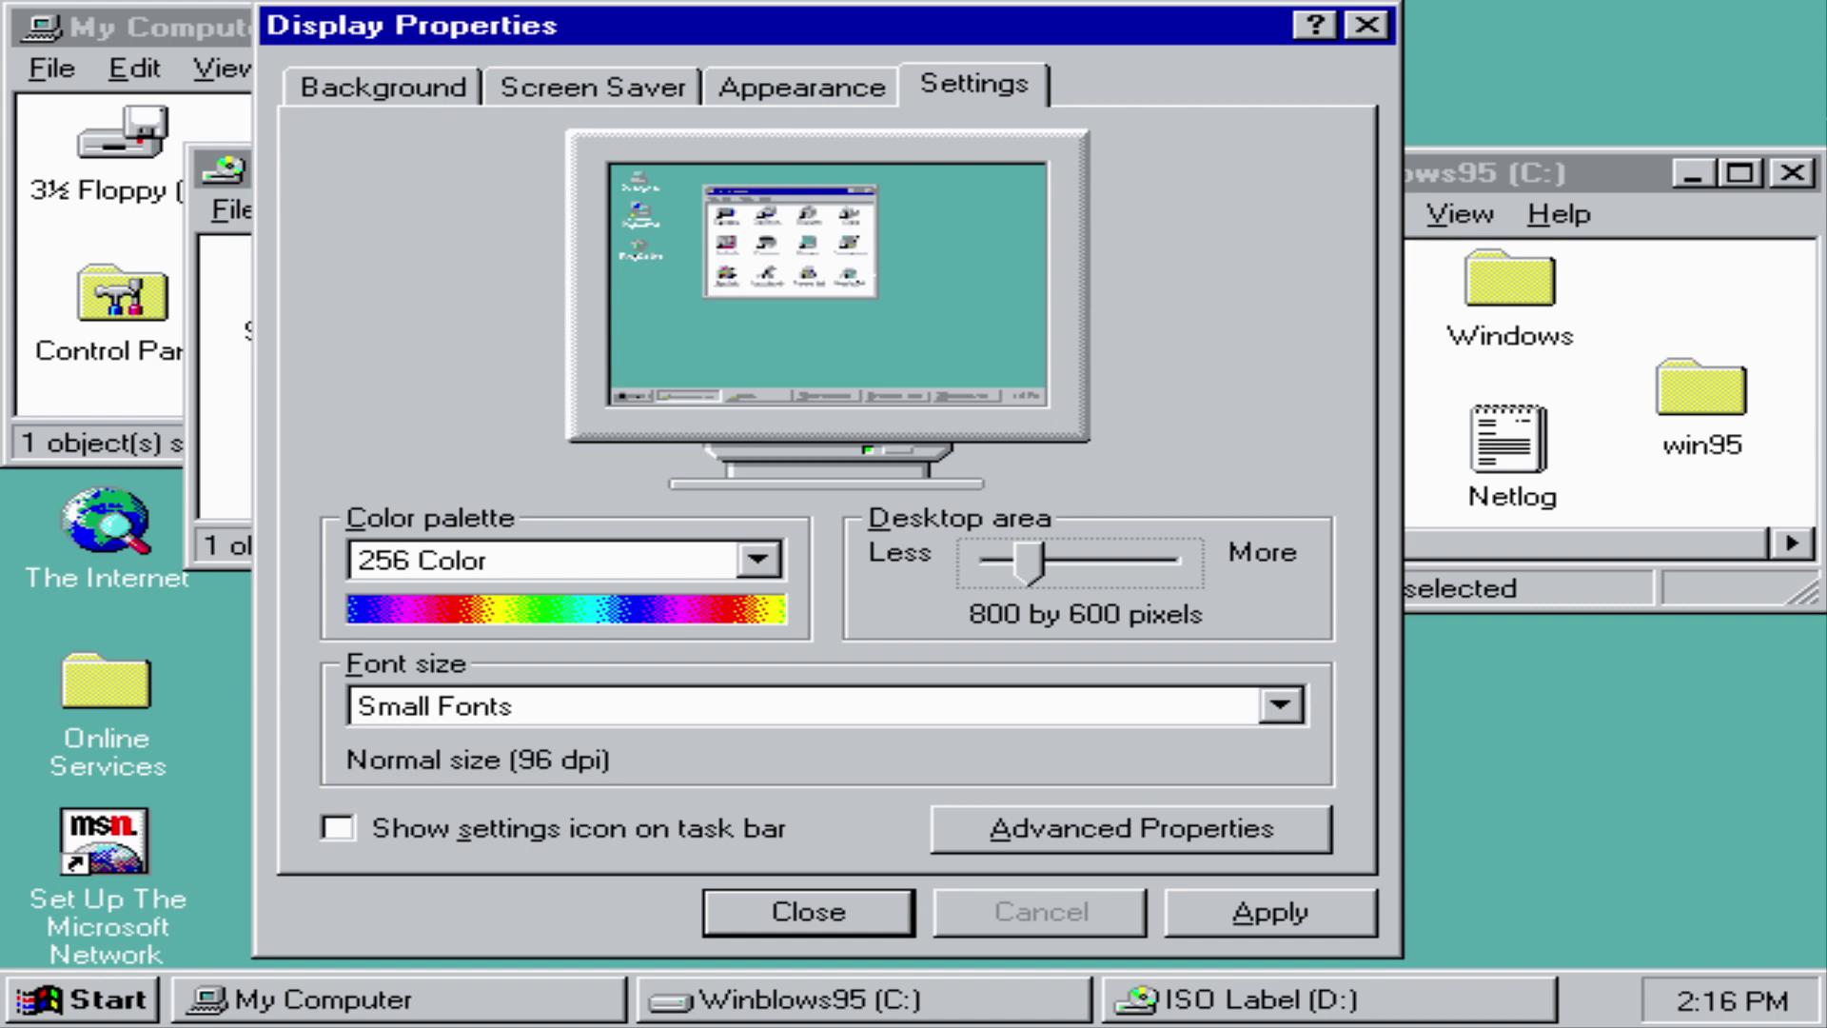
click(1049, 561)
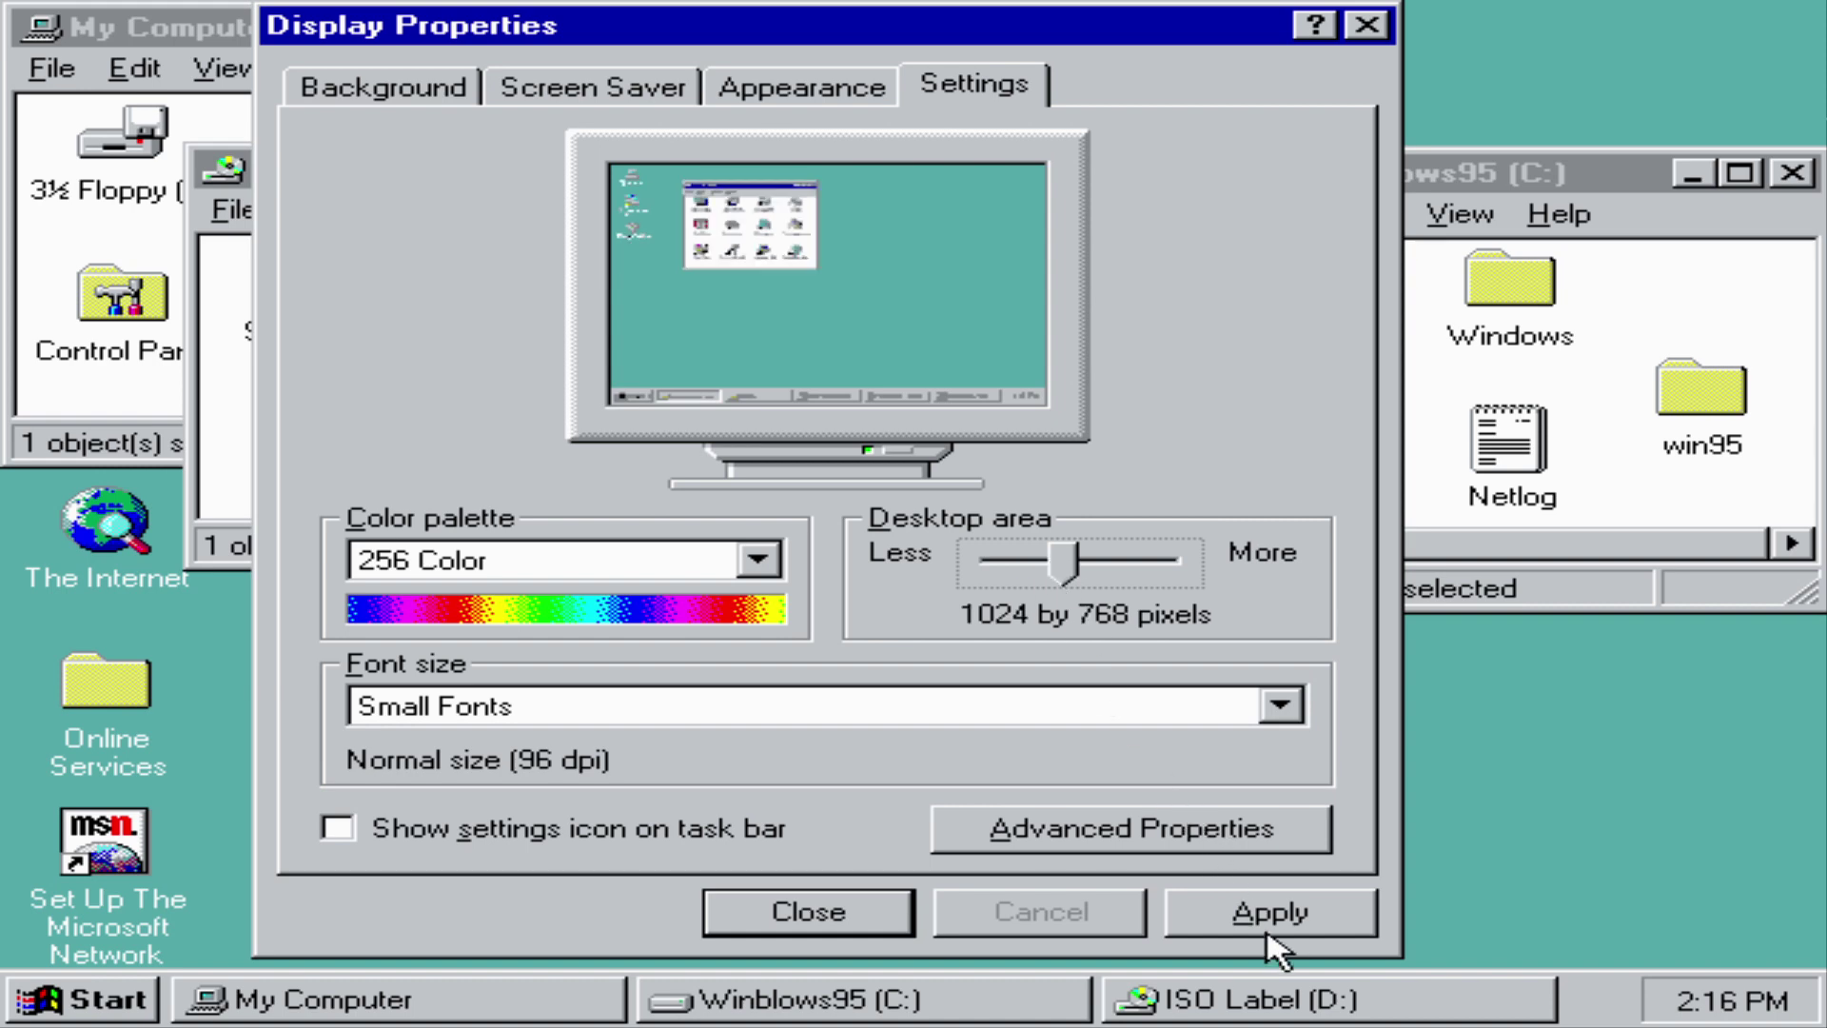
- Apply the 1024 by 768 resolution, skip choosing a monitor type, and restart Windows
click(1268, 931)
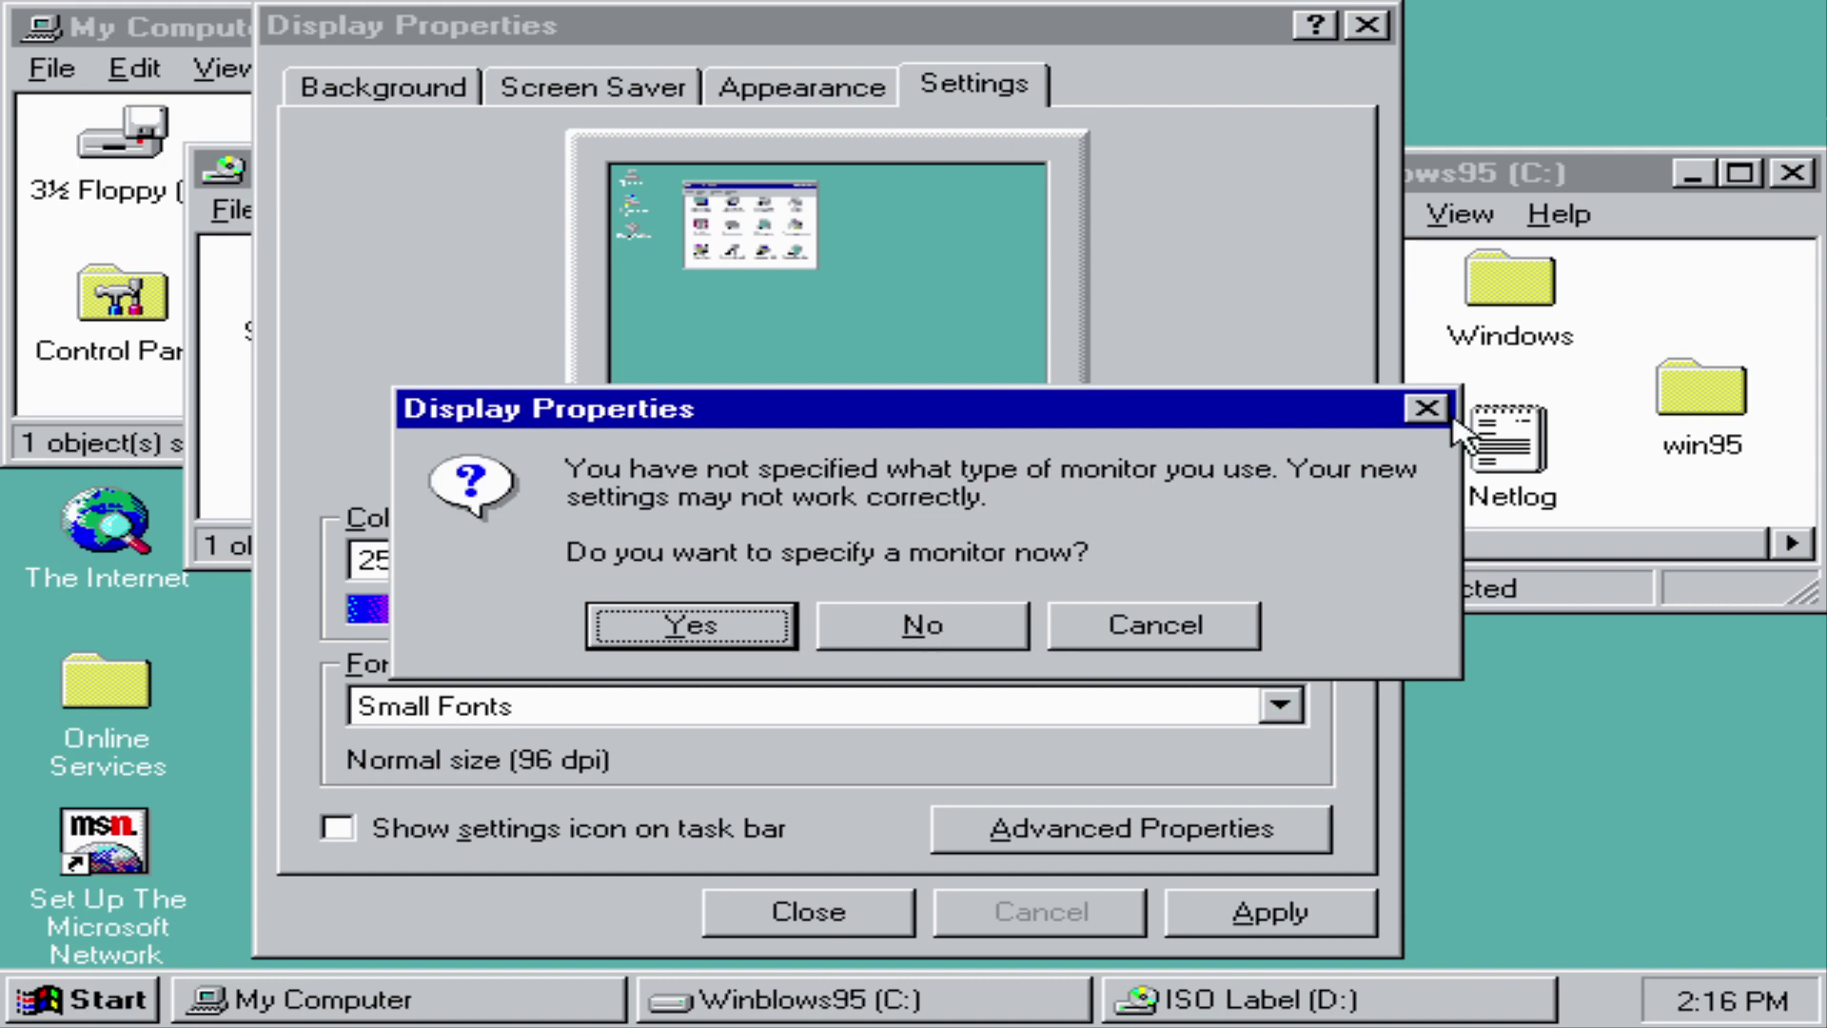
click(885, 625)
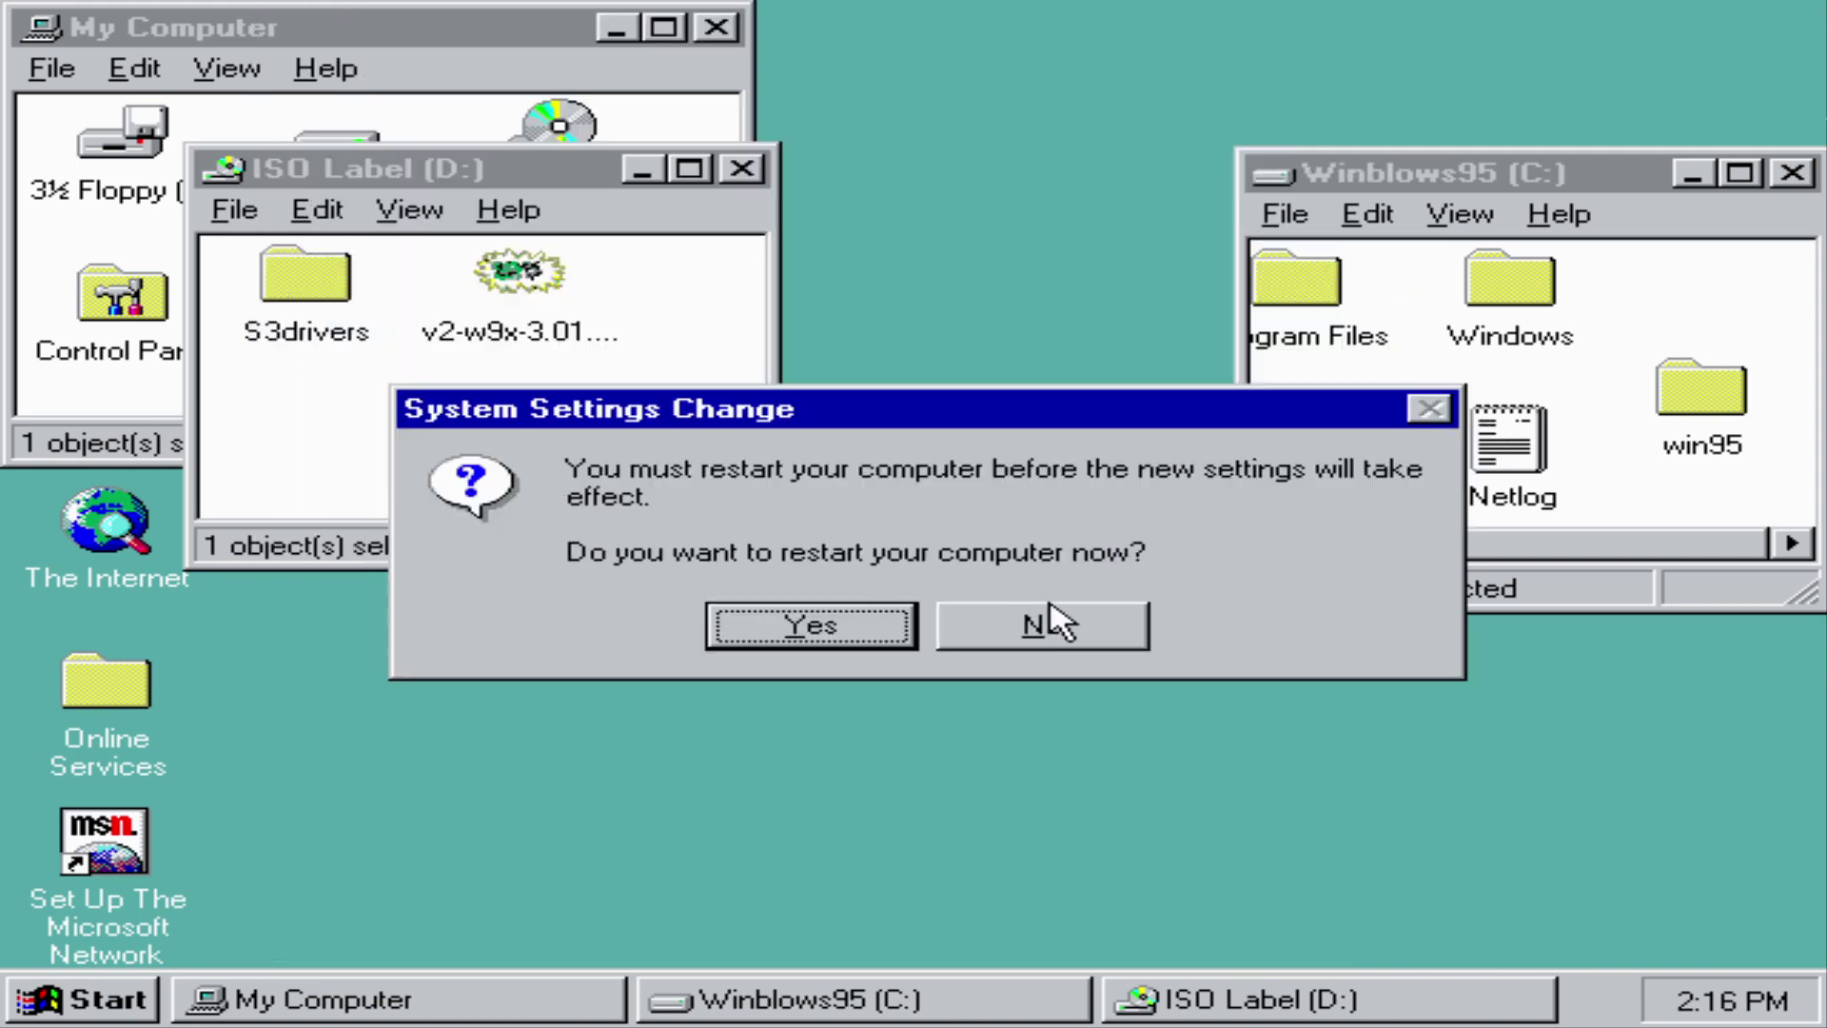
click(899, 626)
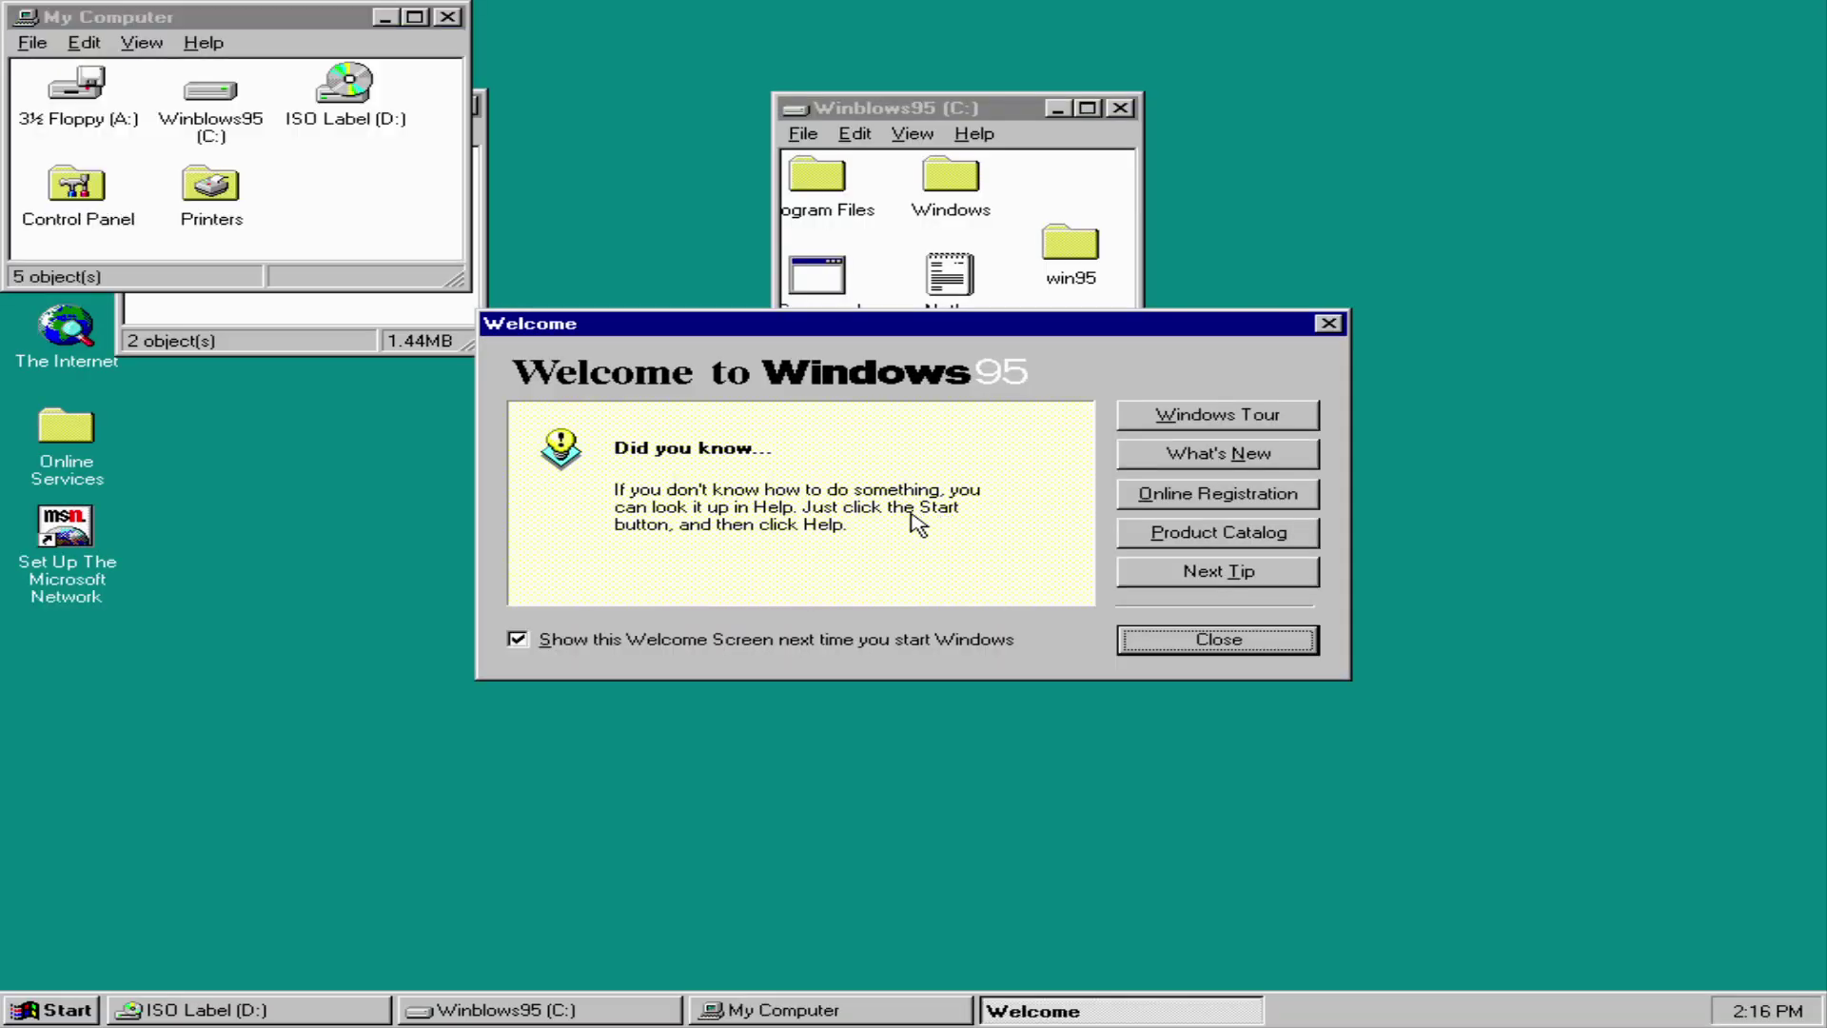
- Close the Welcome screen and bring up the Settings page of Display Properties
click(1276, 644)
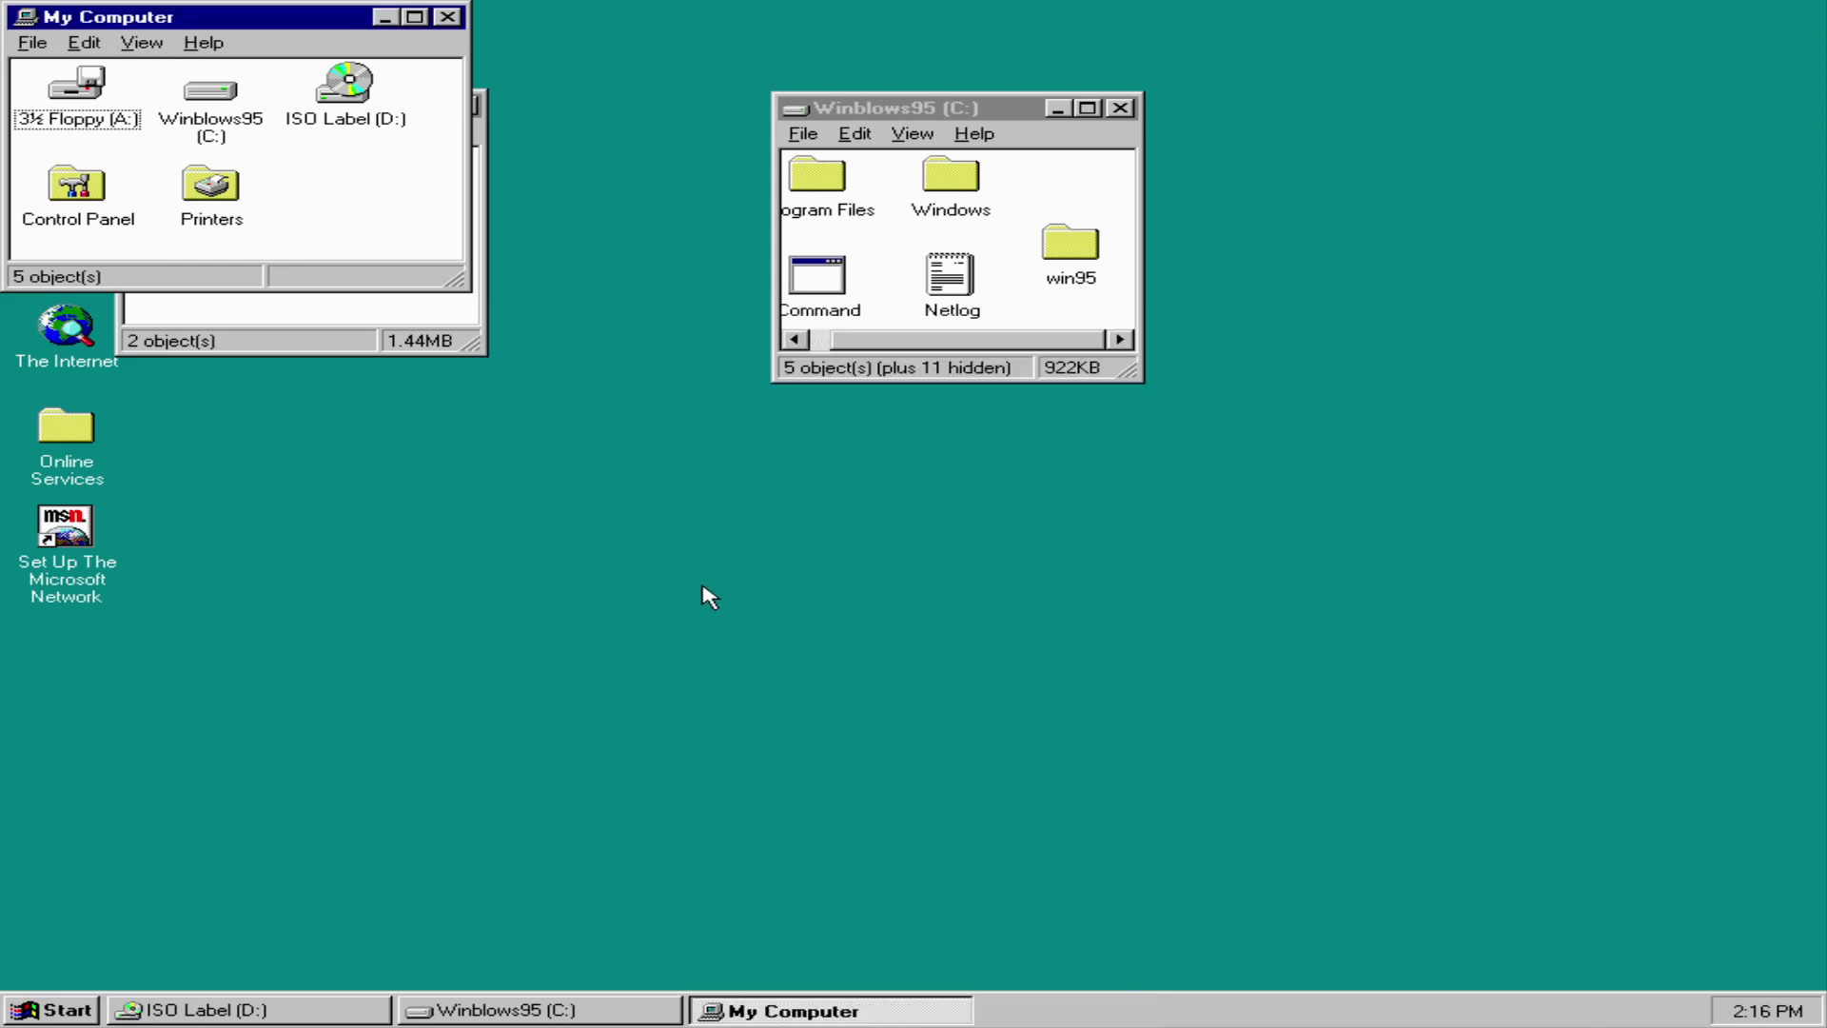
right_click(702, 586)
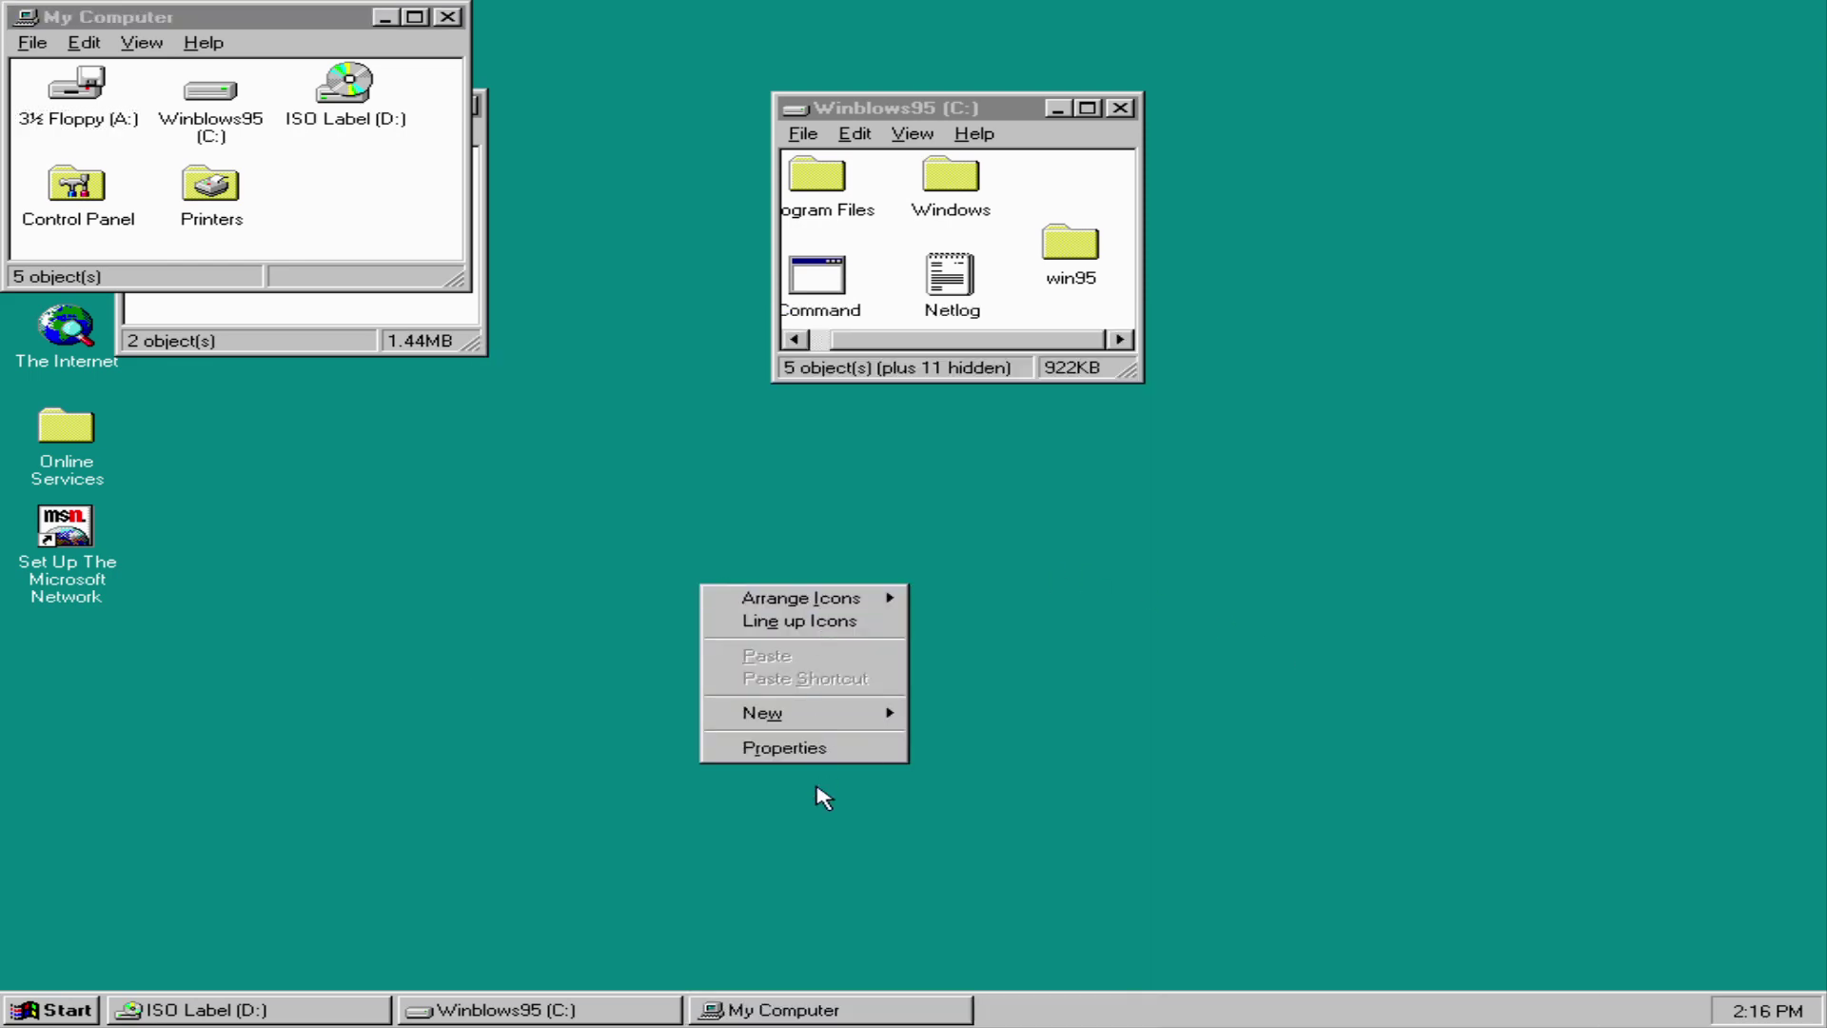
click(845, 749)
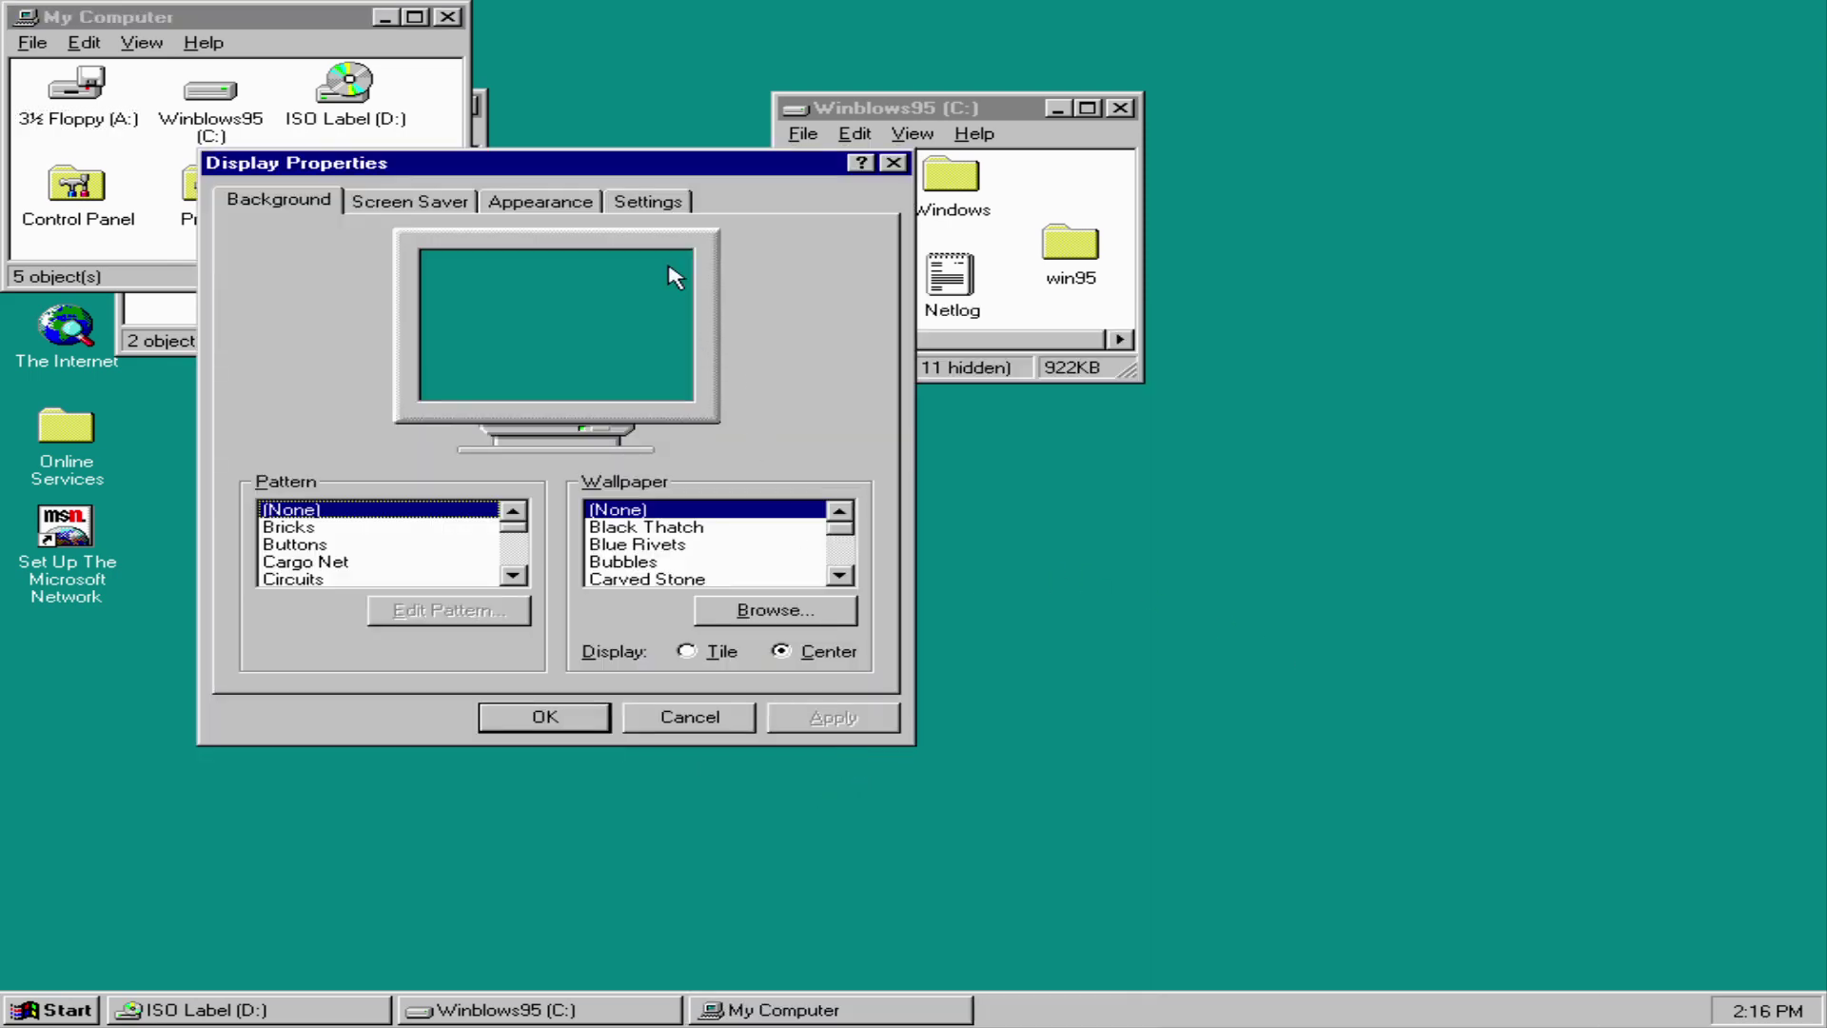
click(652, 201)
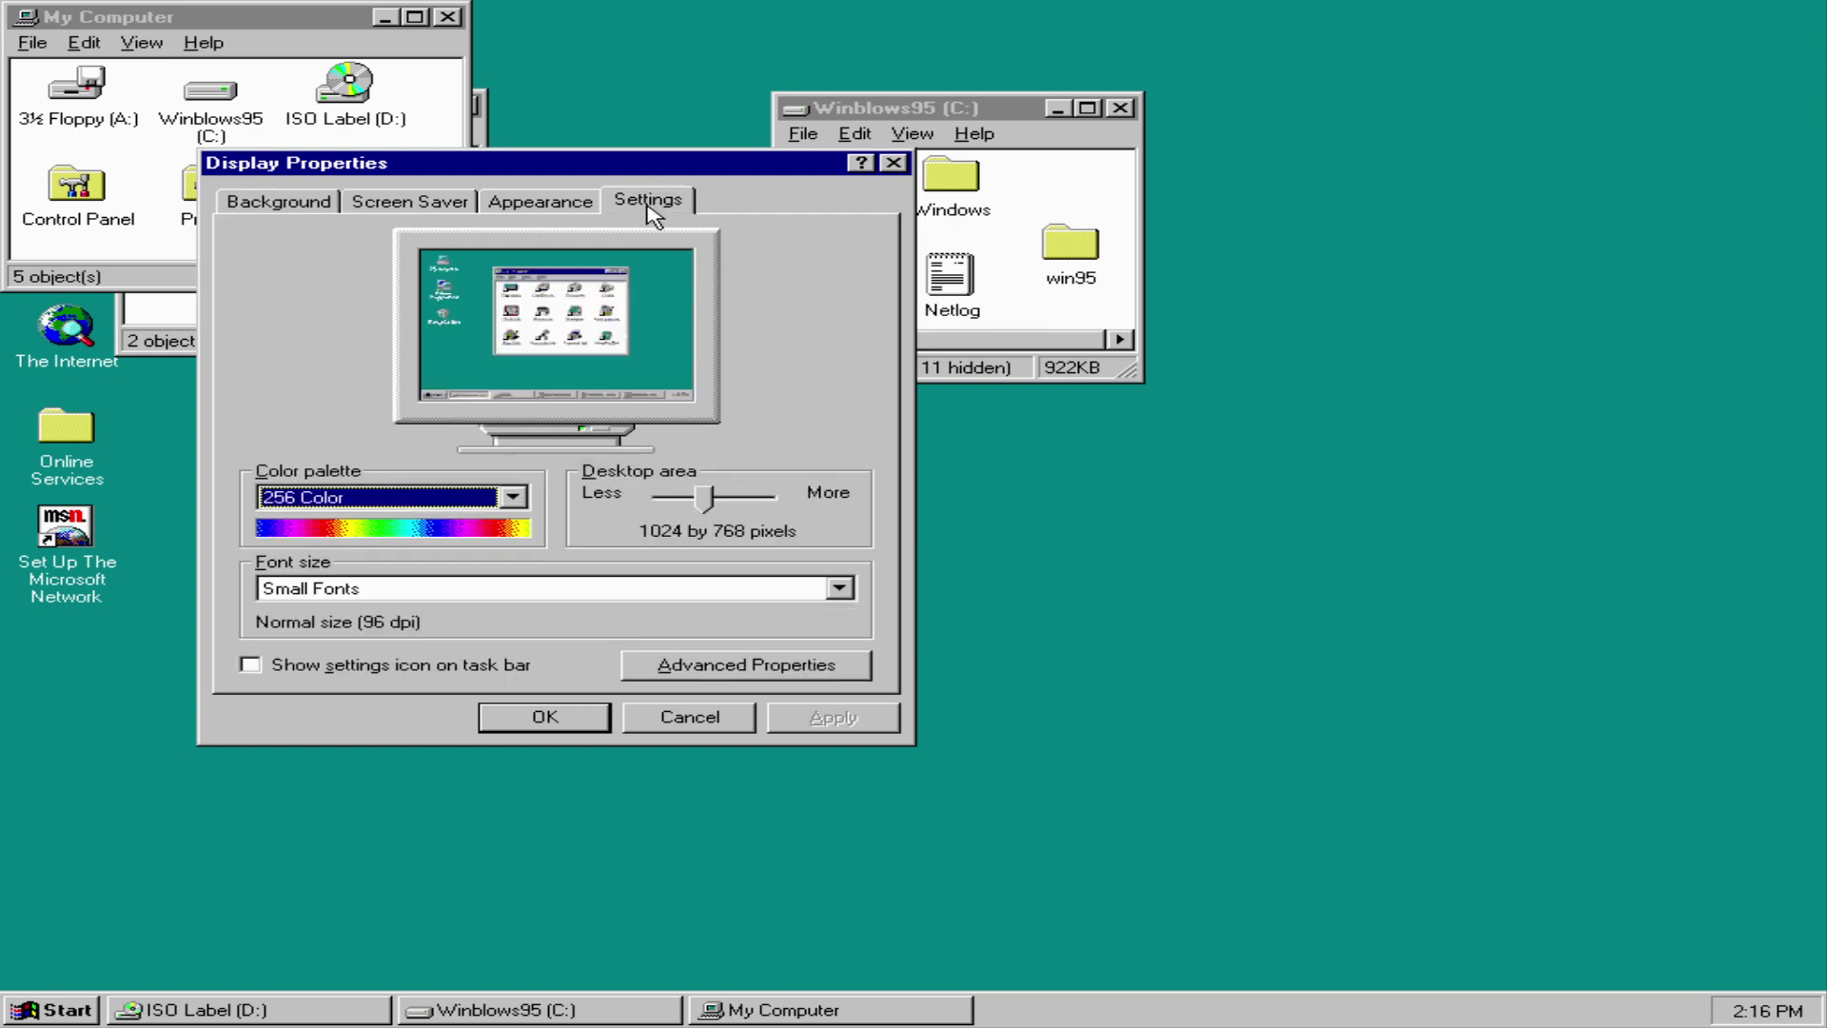
- Leave the display at 256 Color and 640 by 480, cancel, and move My Computer to the right
click(439, 499)
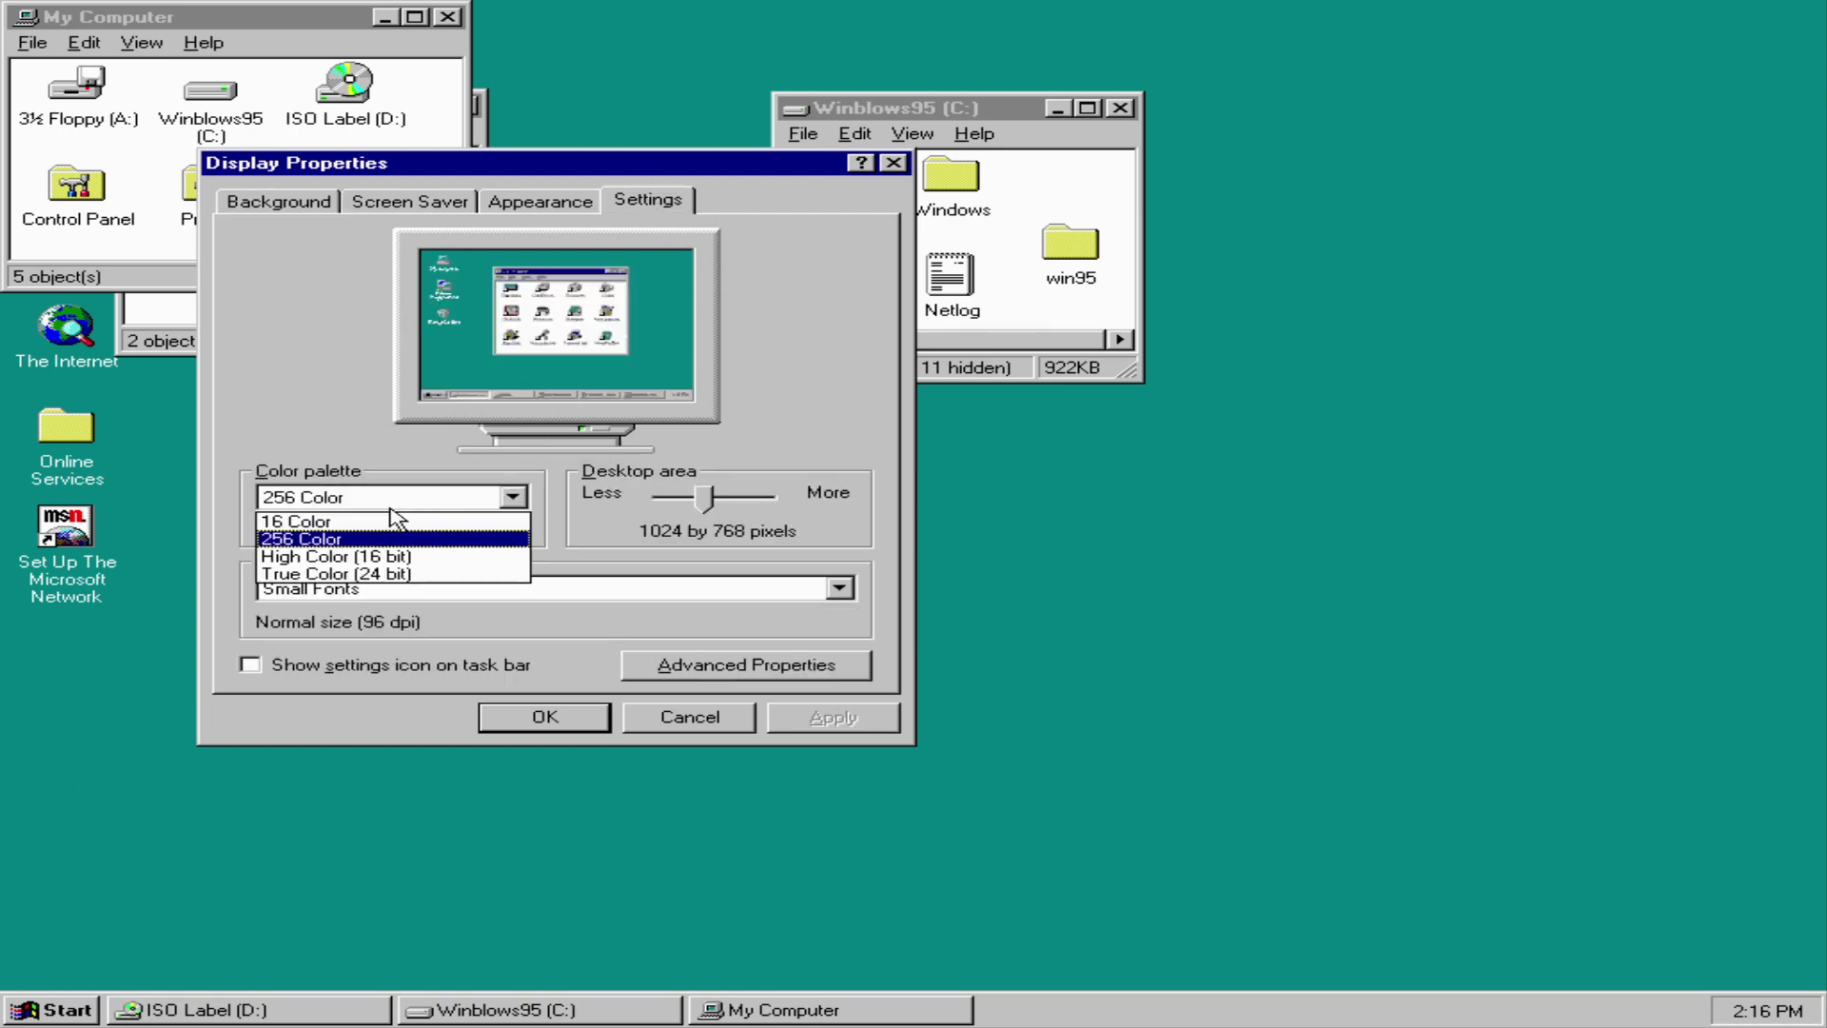
click(654, 504)
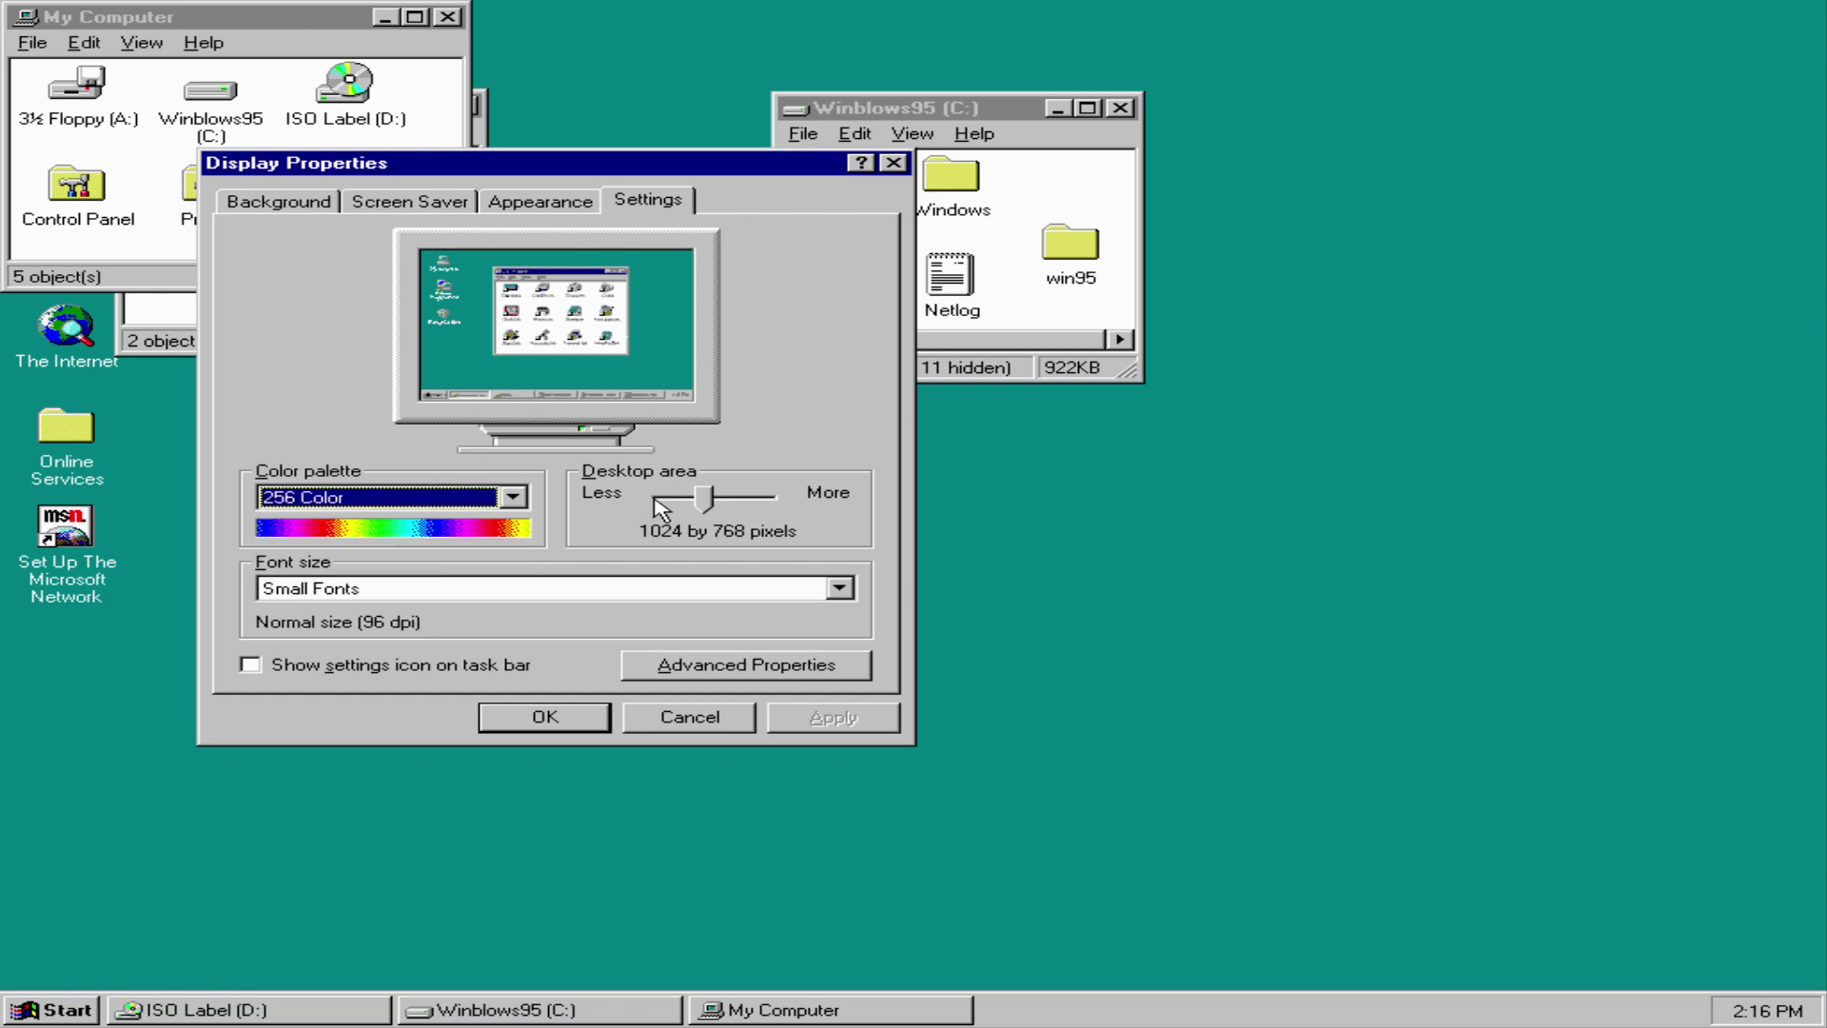
click(655, 501)
click(665, 497)
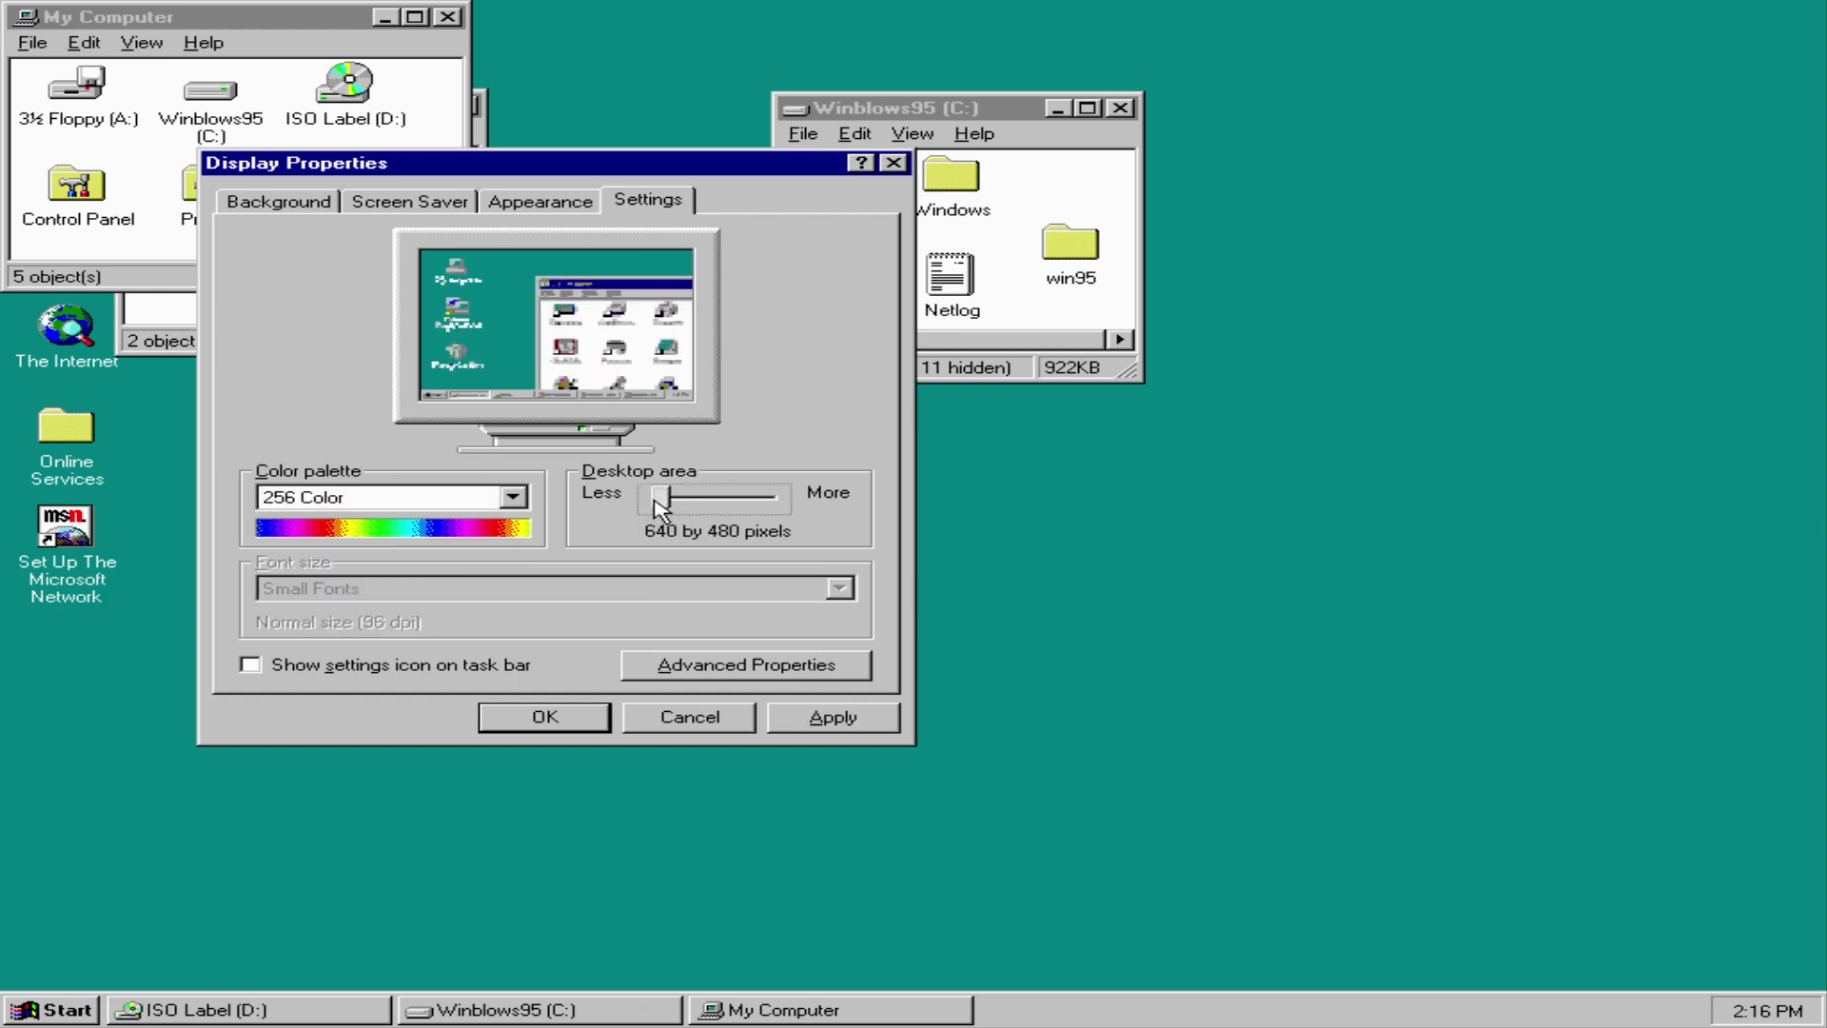
click(689, 718)
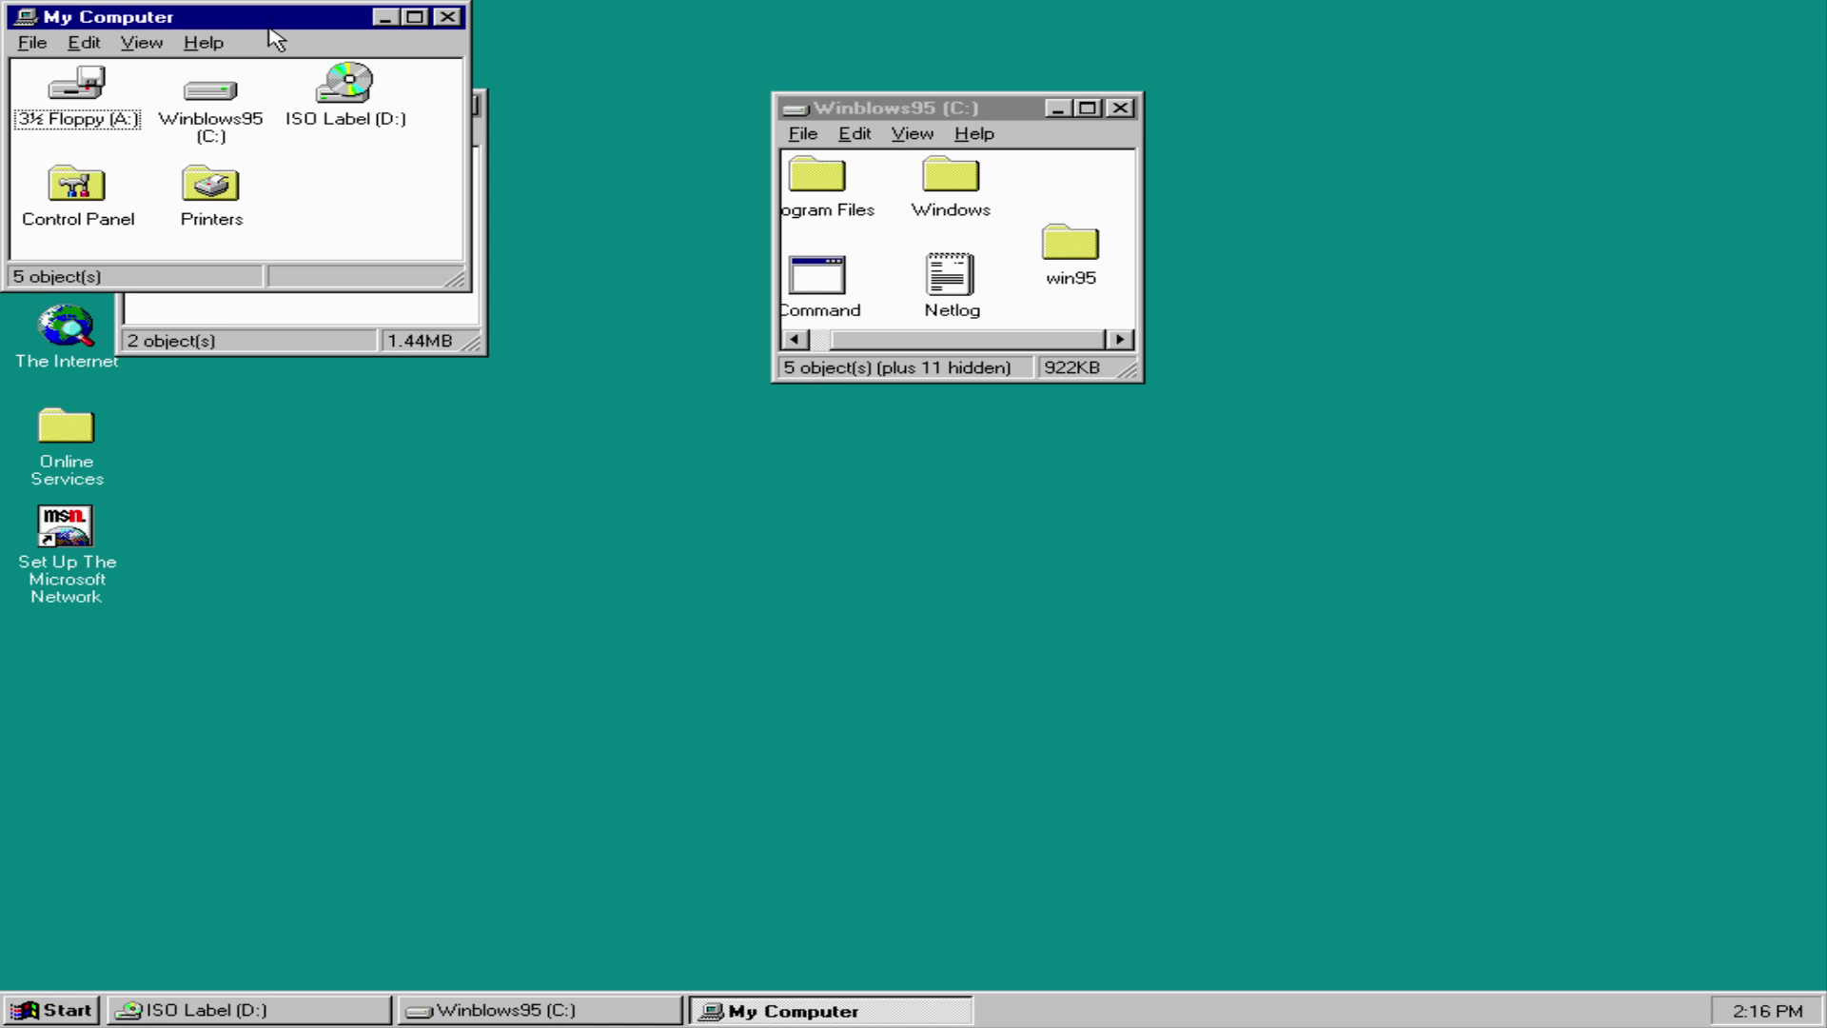
drag(257, 40, 1499, 206)
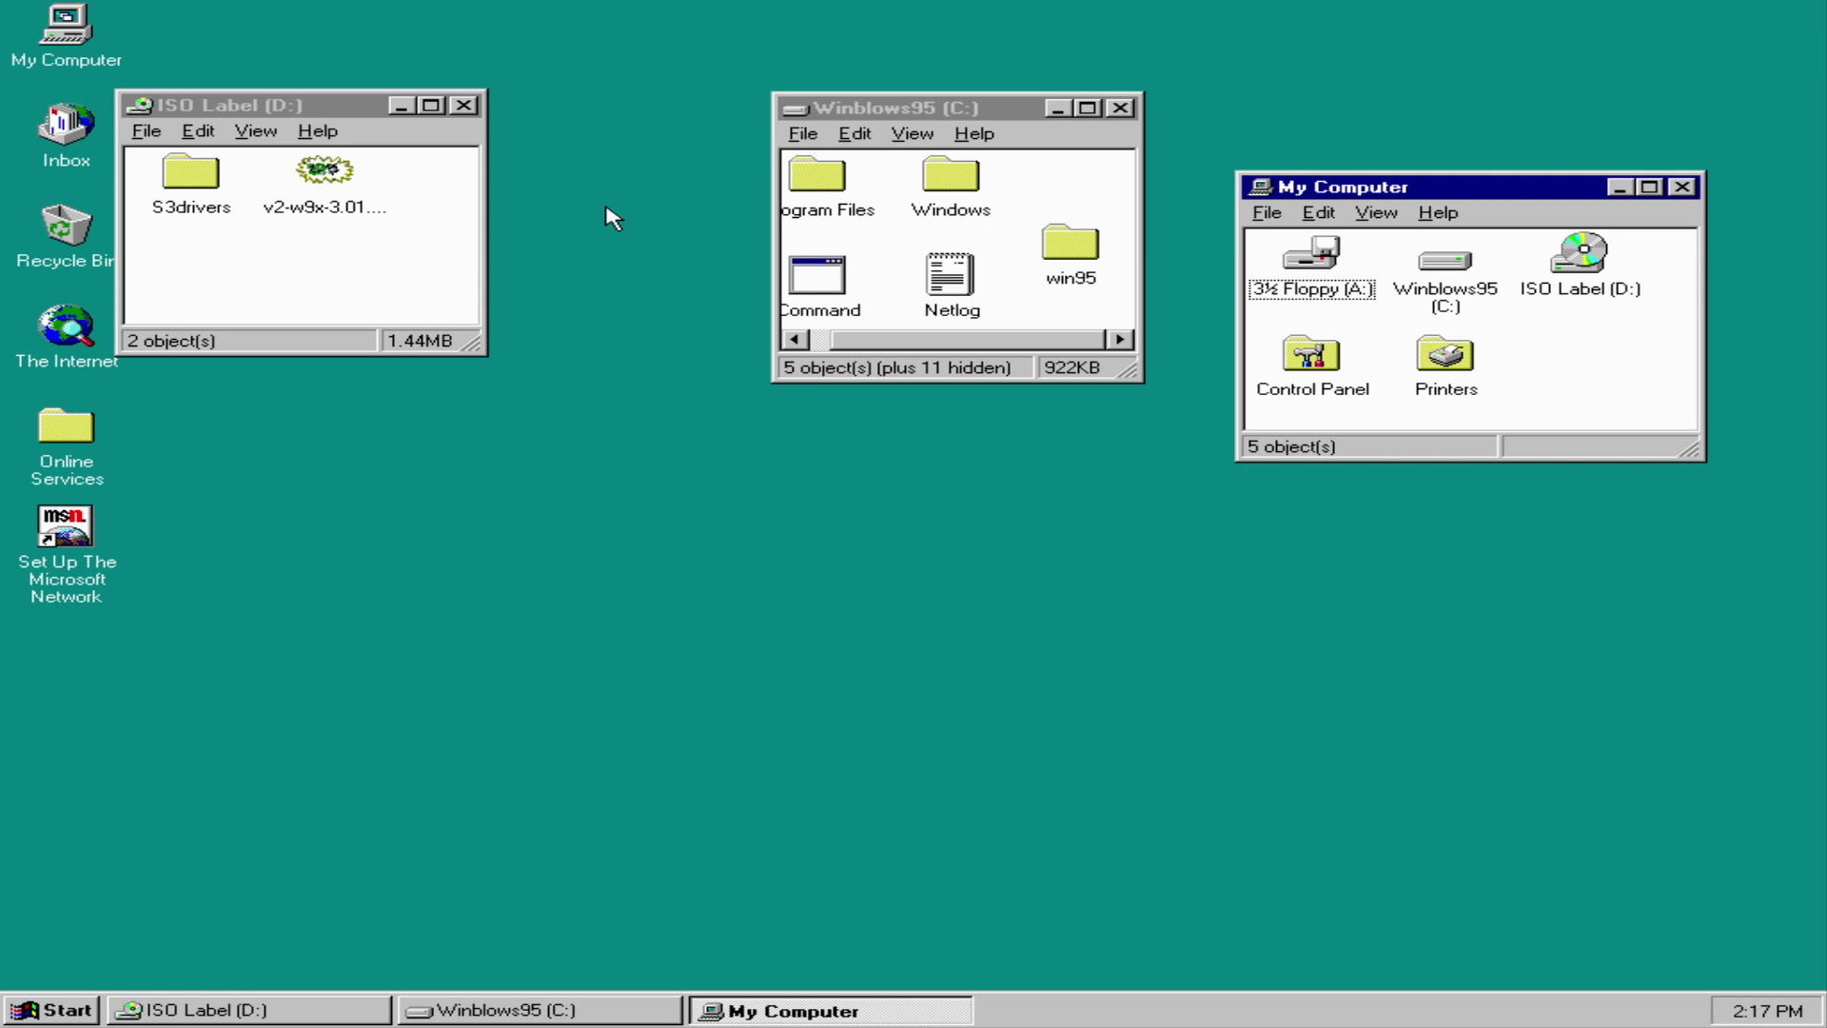
- Unzip V2-W9X-3.01.01.EXE from the D: drive into C:\voodoo and close the readme
click(270, 265)
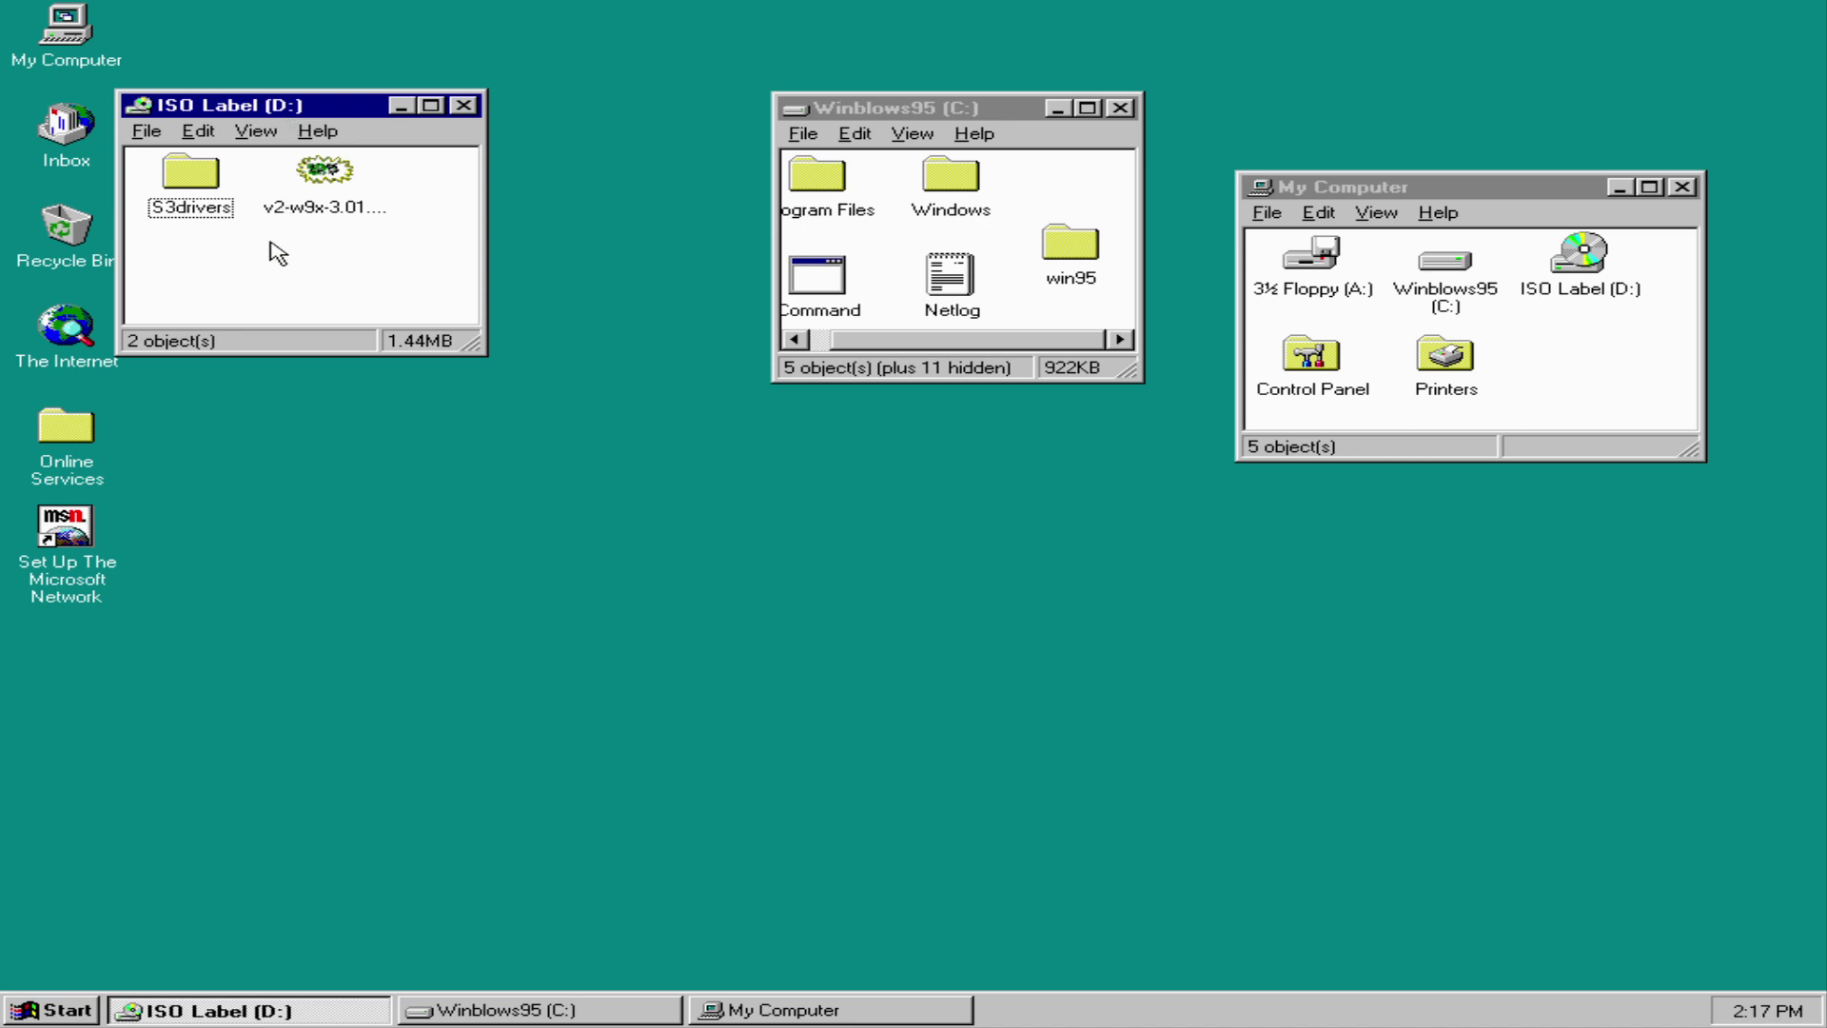
click(309, 203)
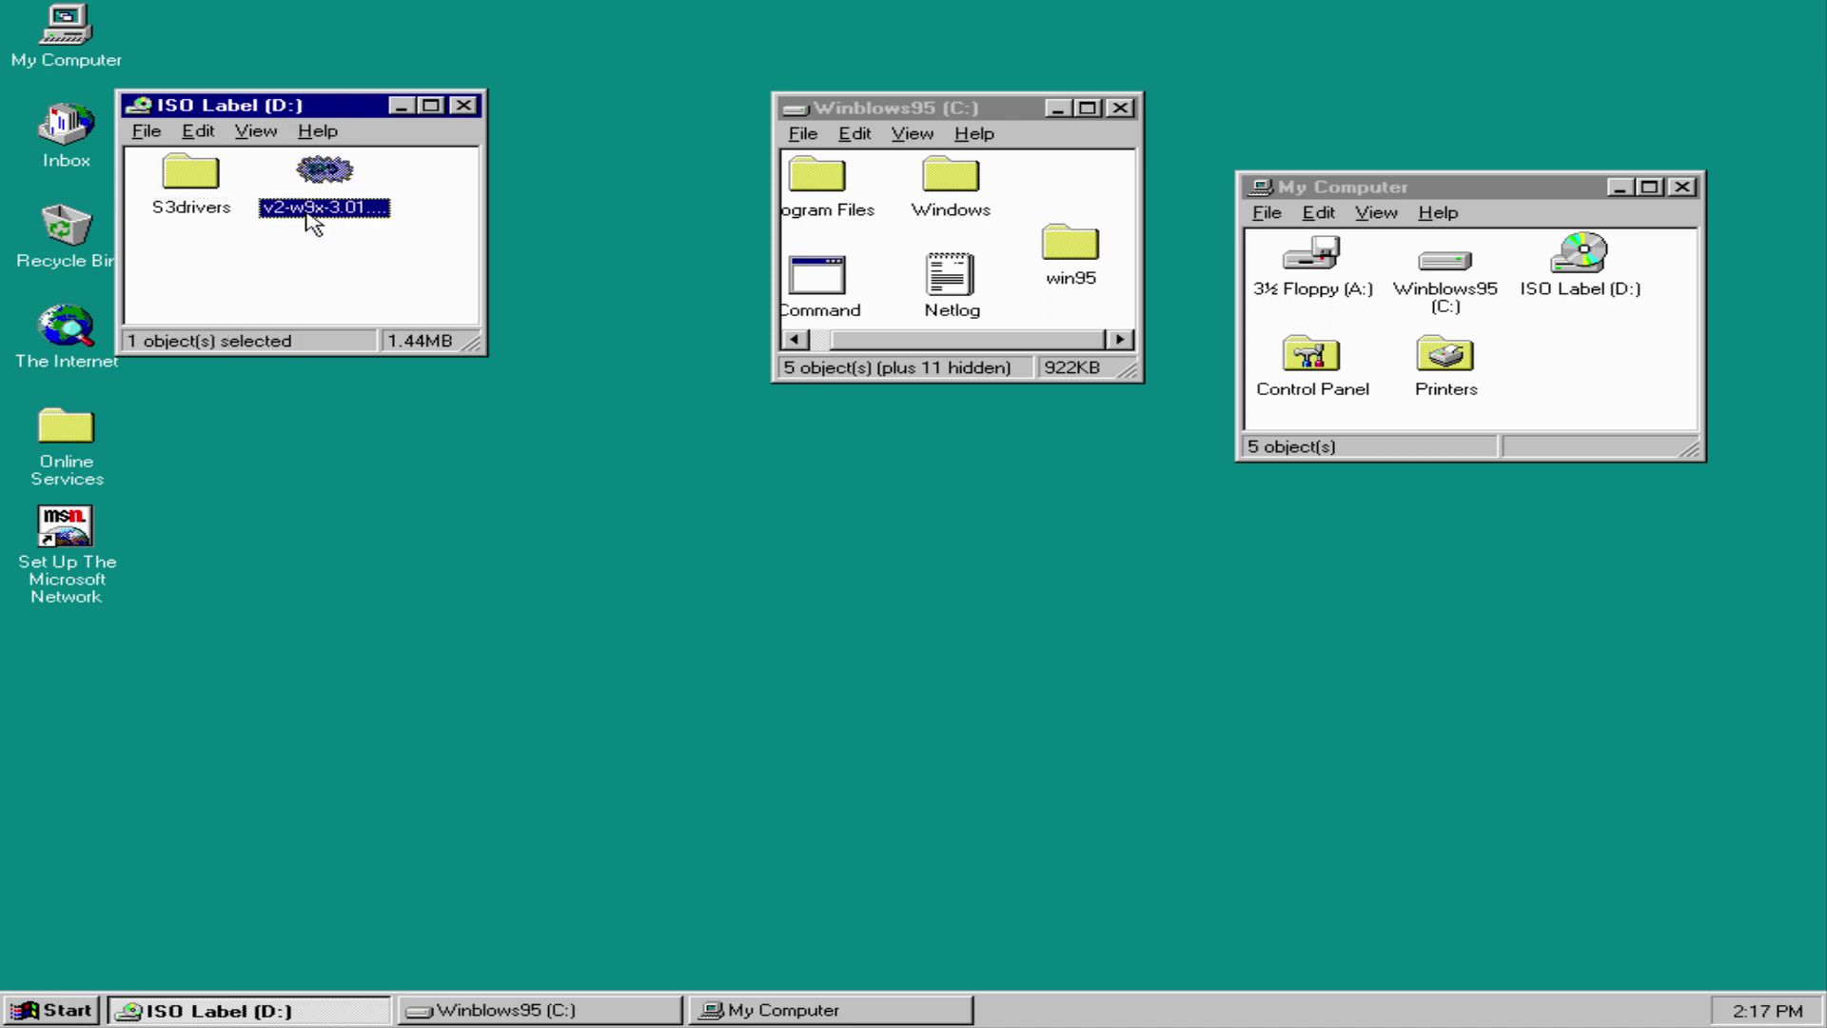
double_click(319, 209)
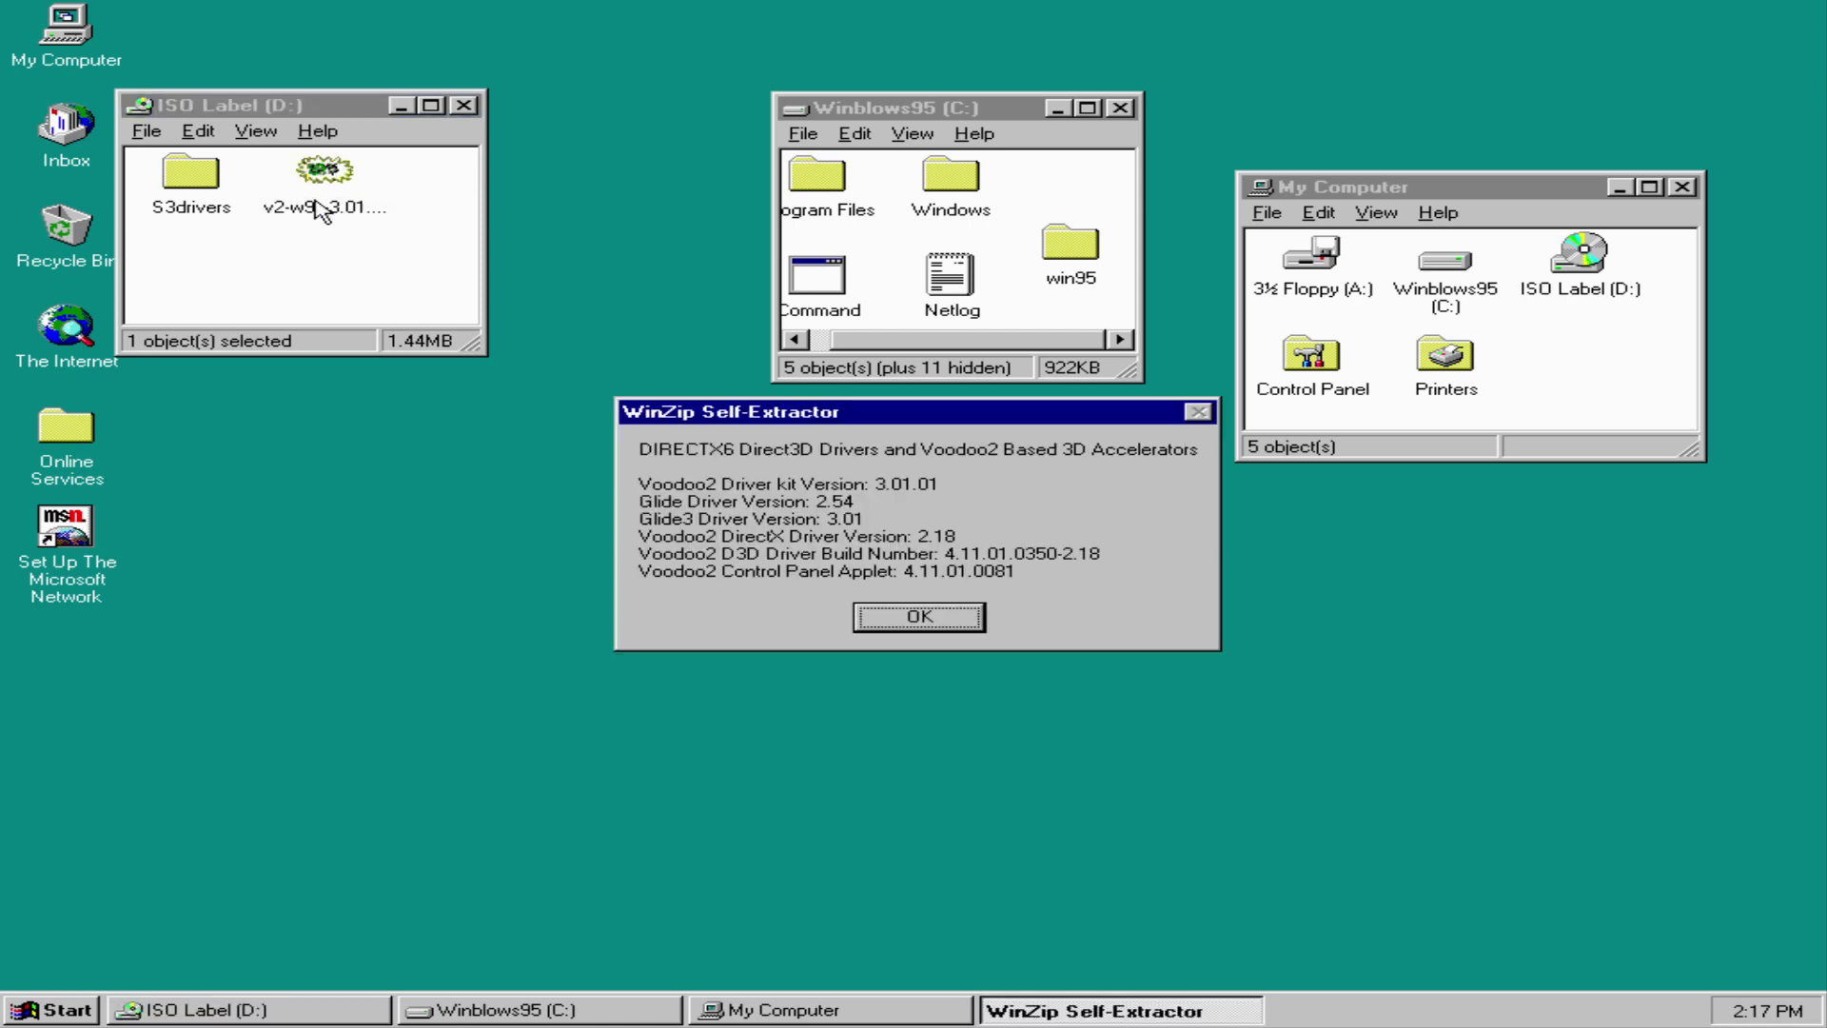
click(927, 617)
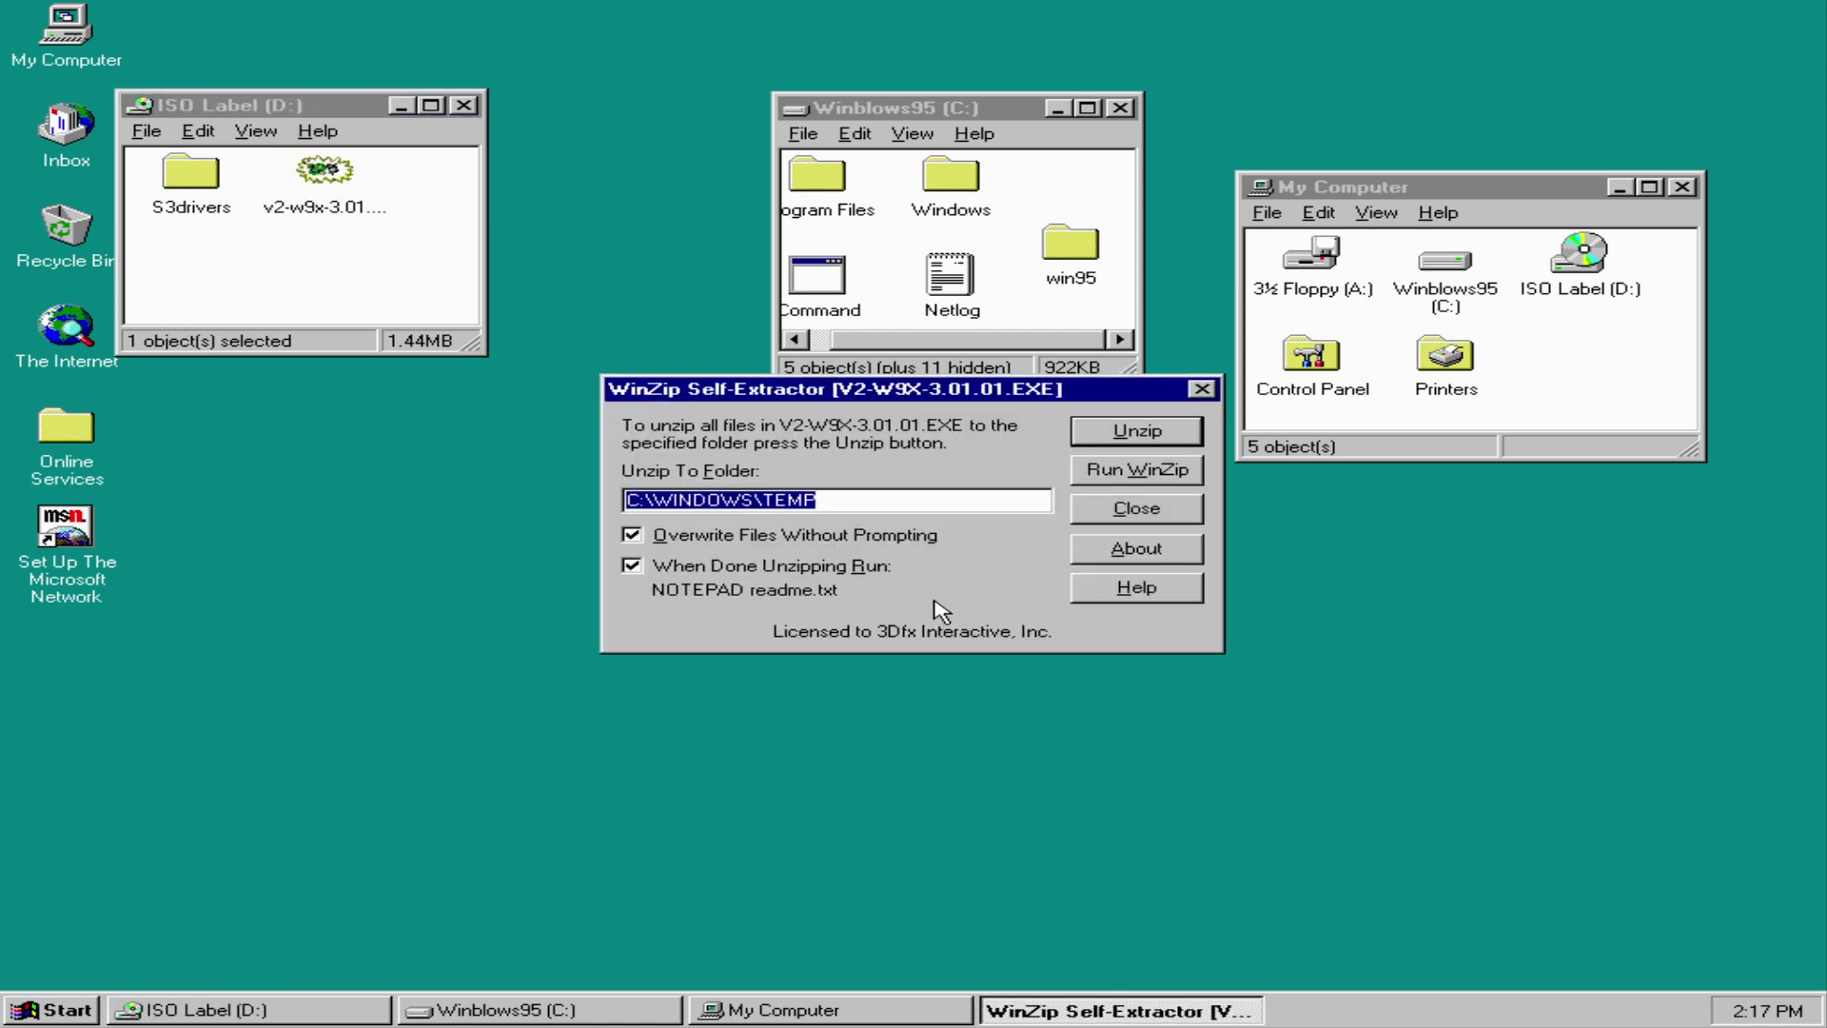
click(948, 505)
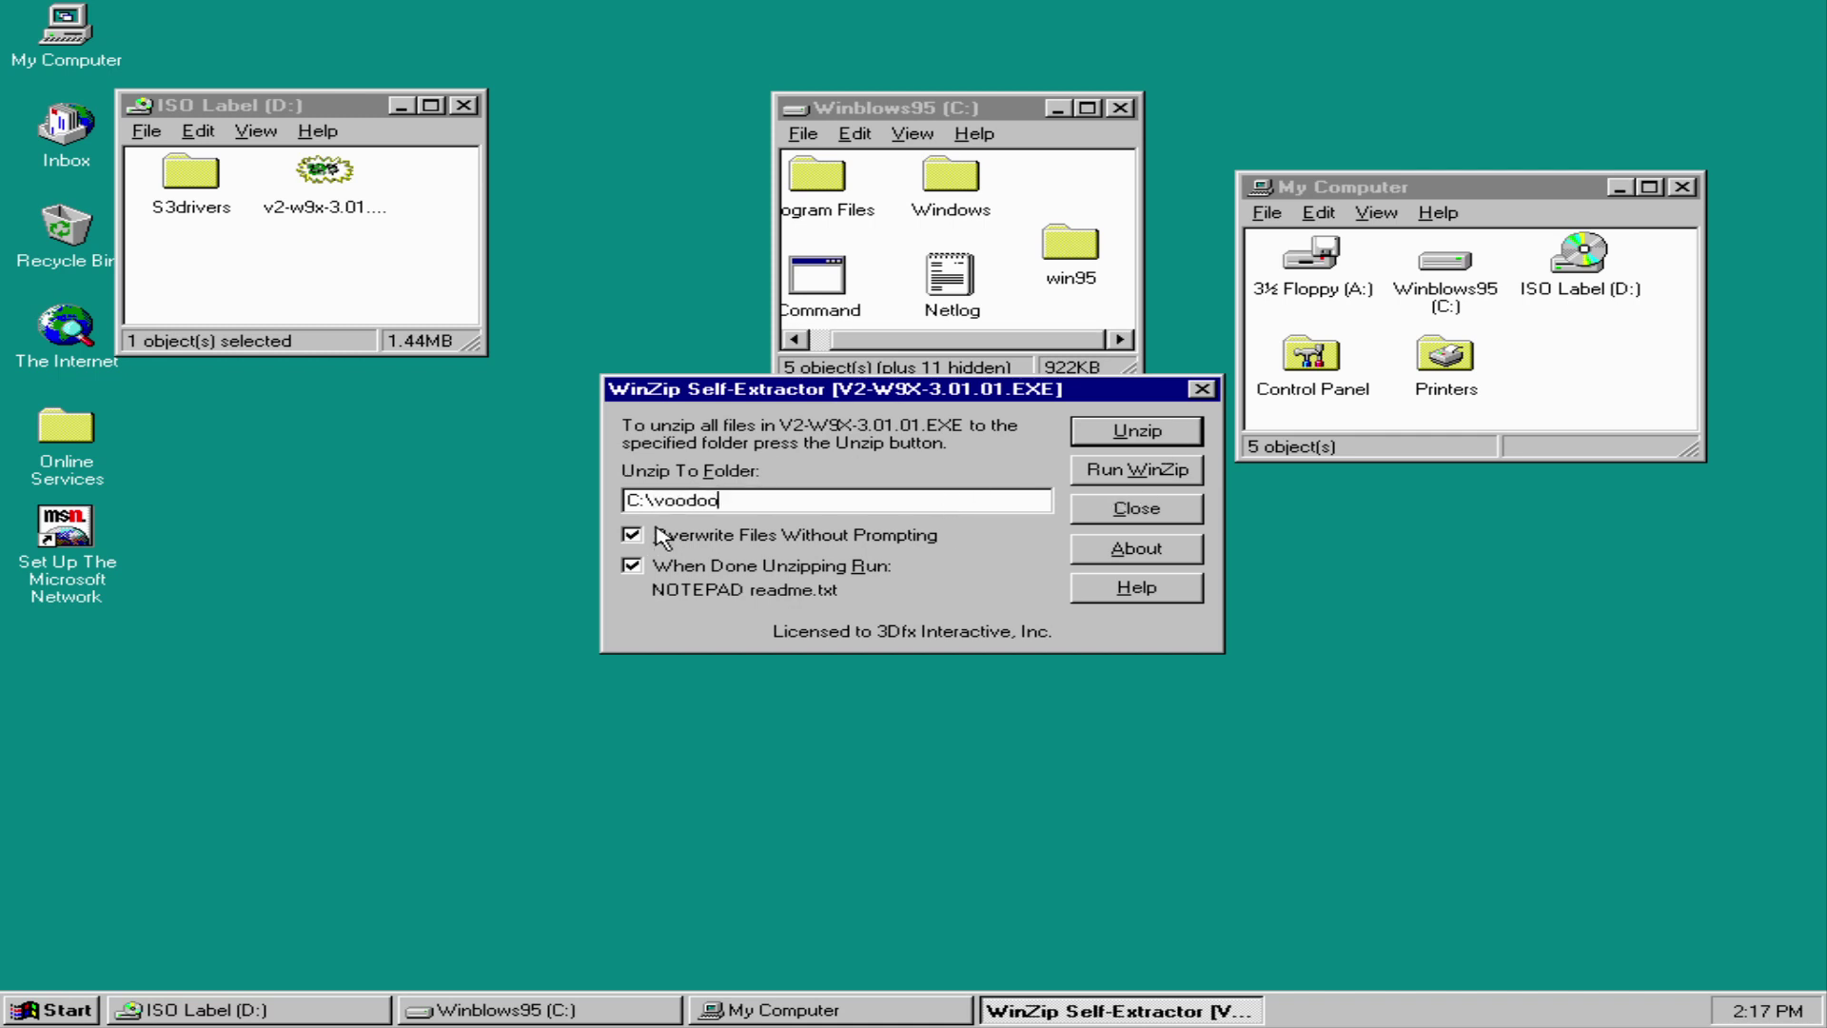
click(1123, 430)
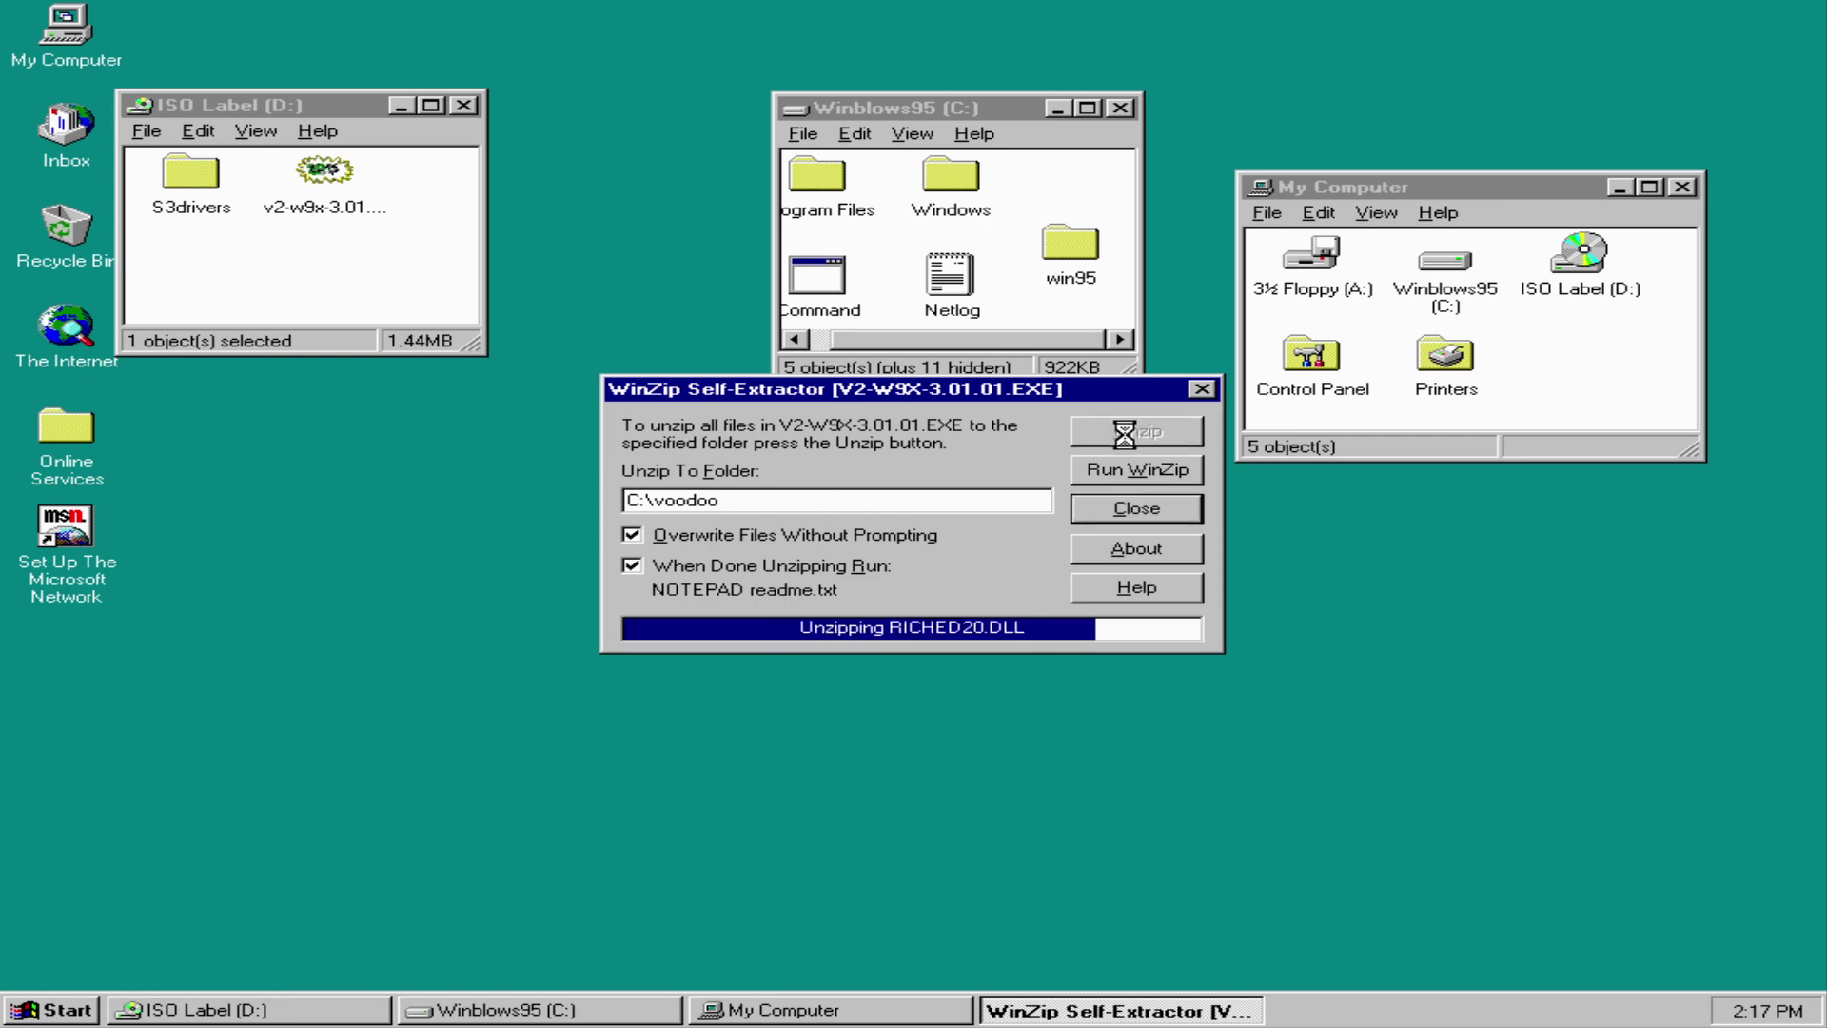
click(949, 559)
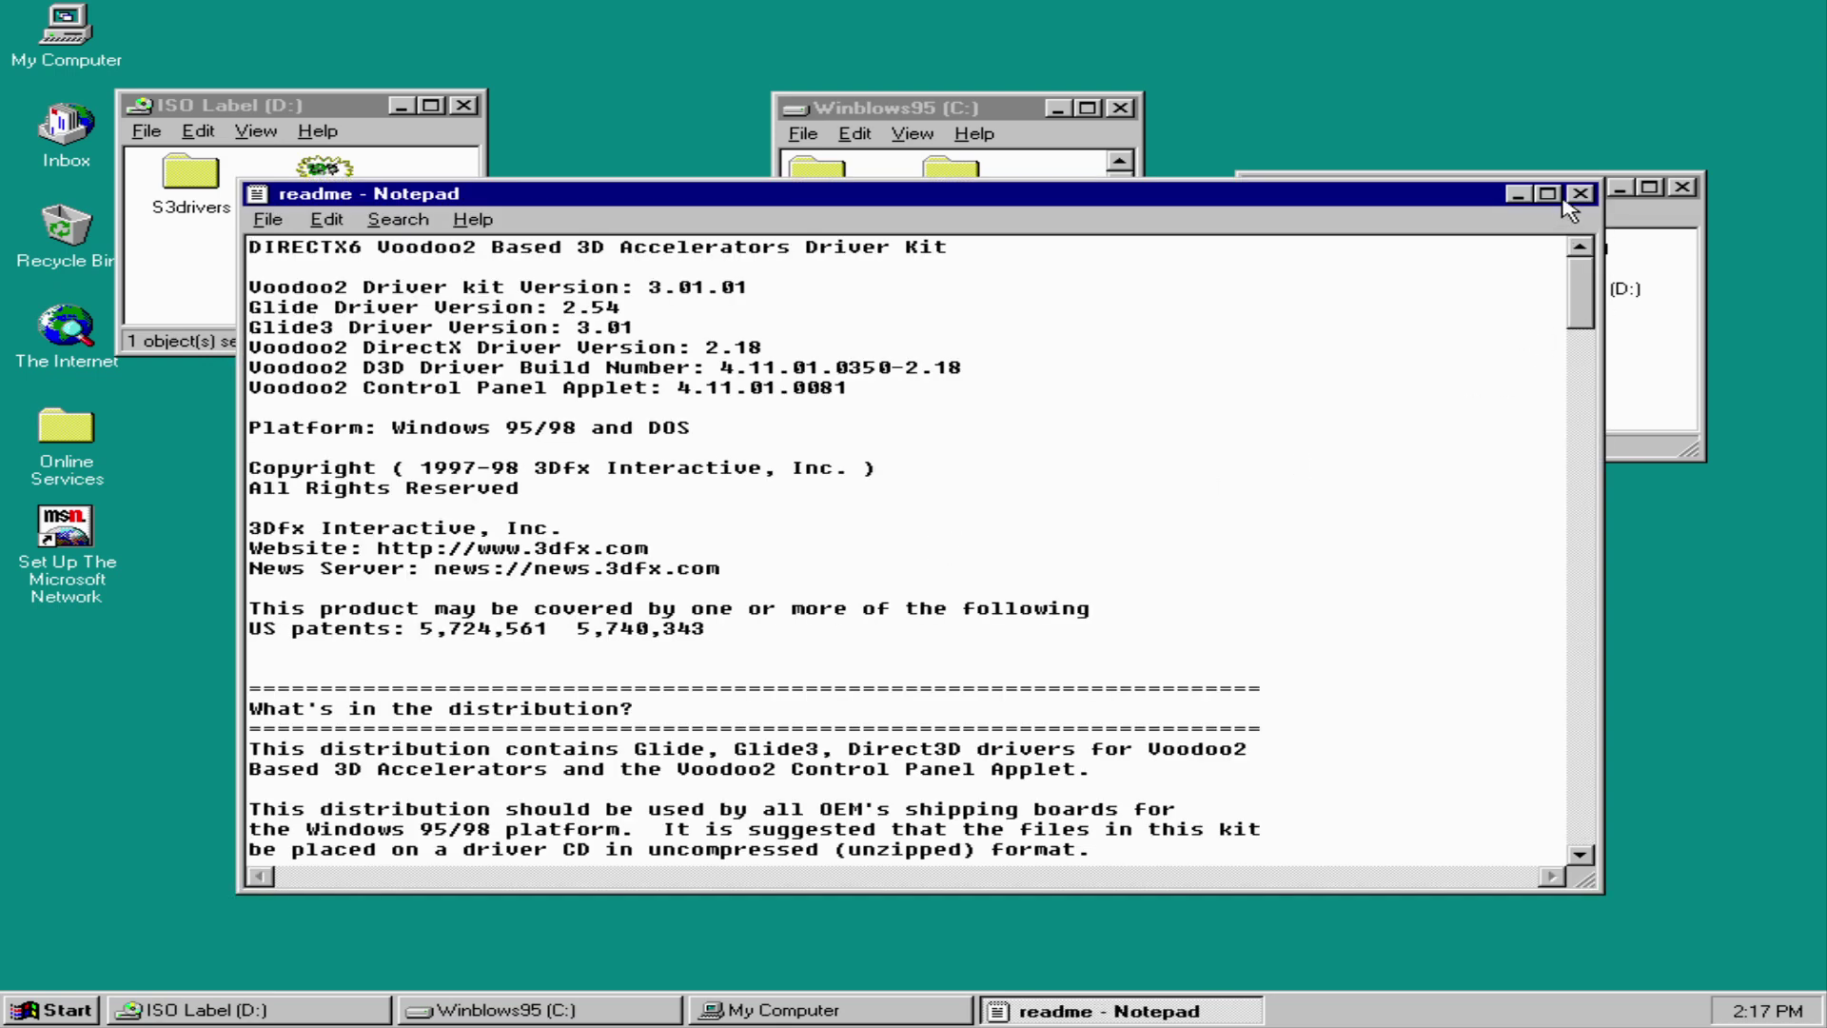
click(1580, 195)
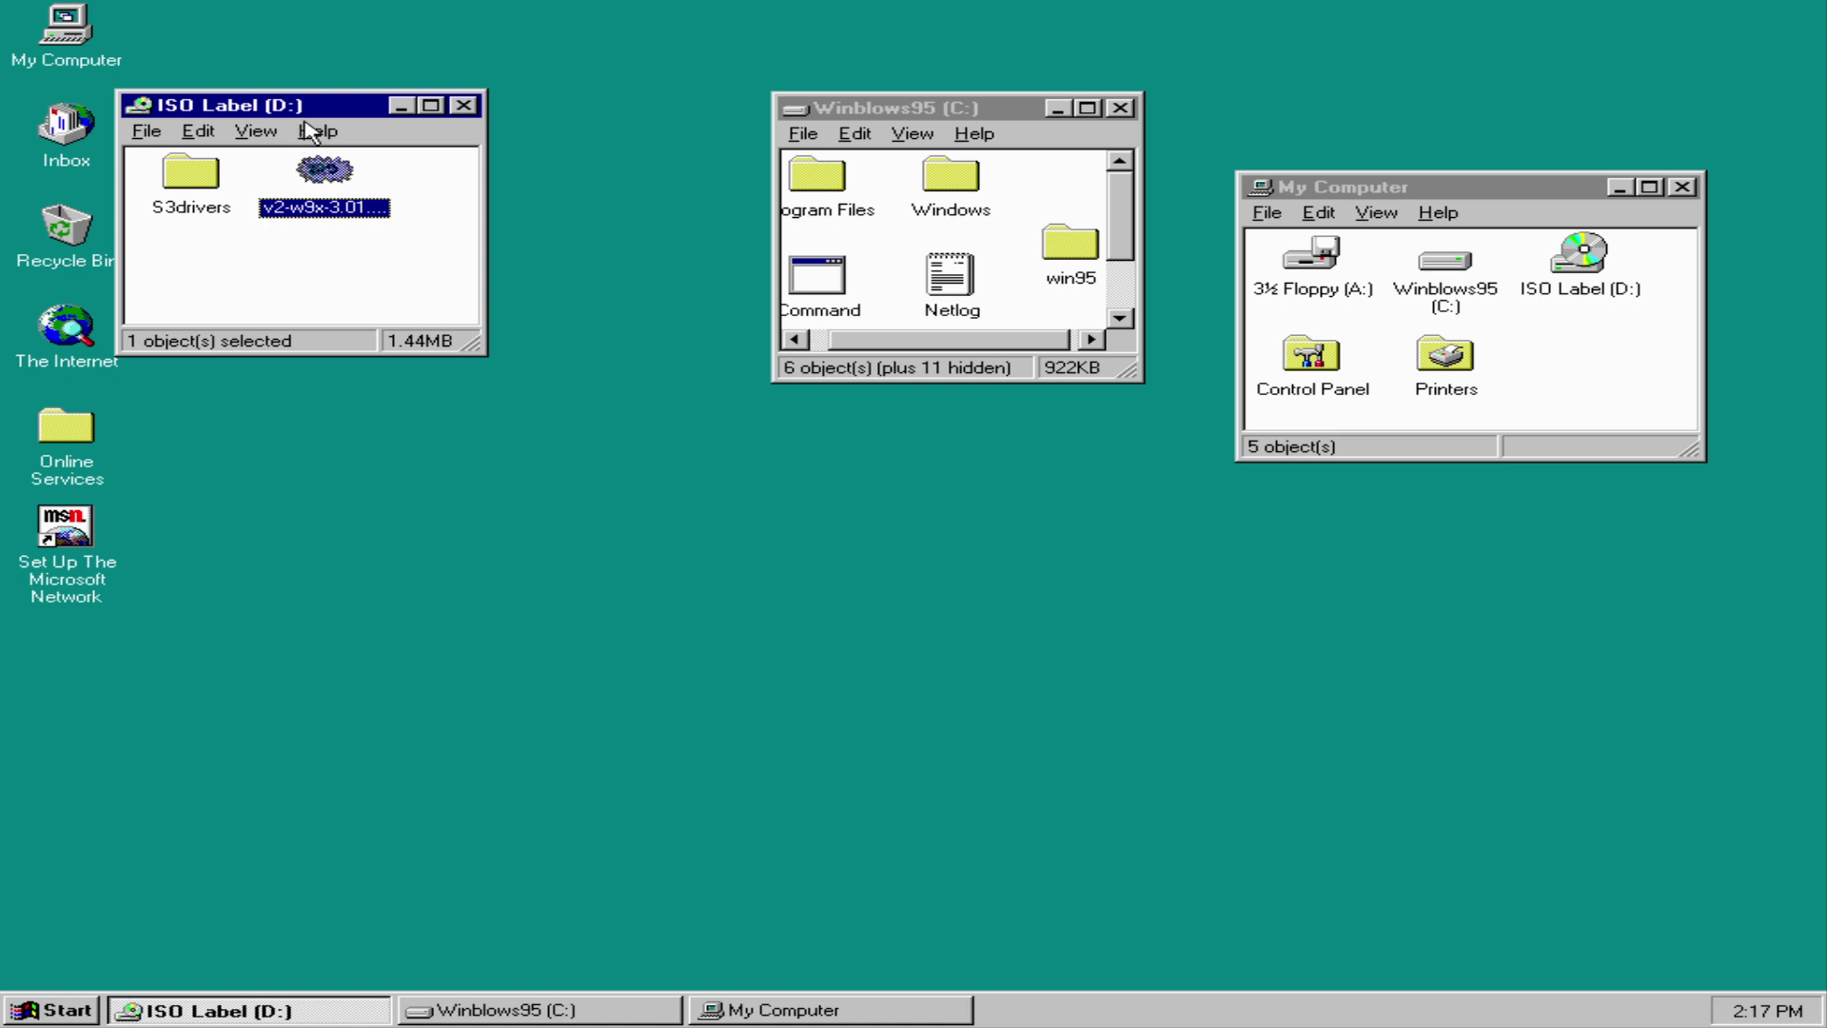
- In My Computer's Device Manager, expand Other devices and select PCI Multimedia Video Device
drag(320, 106, 738, 131)
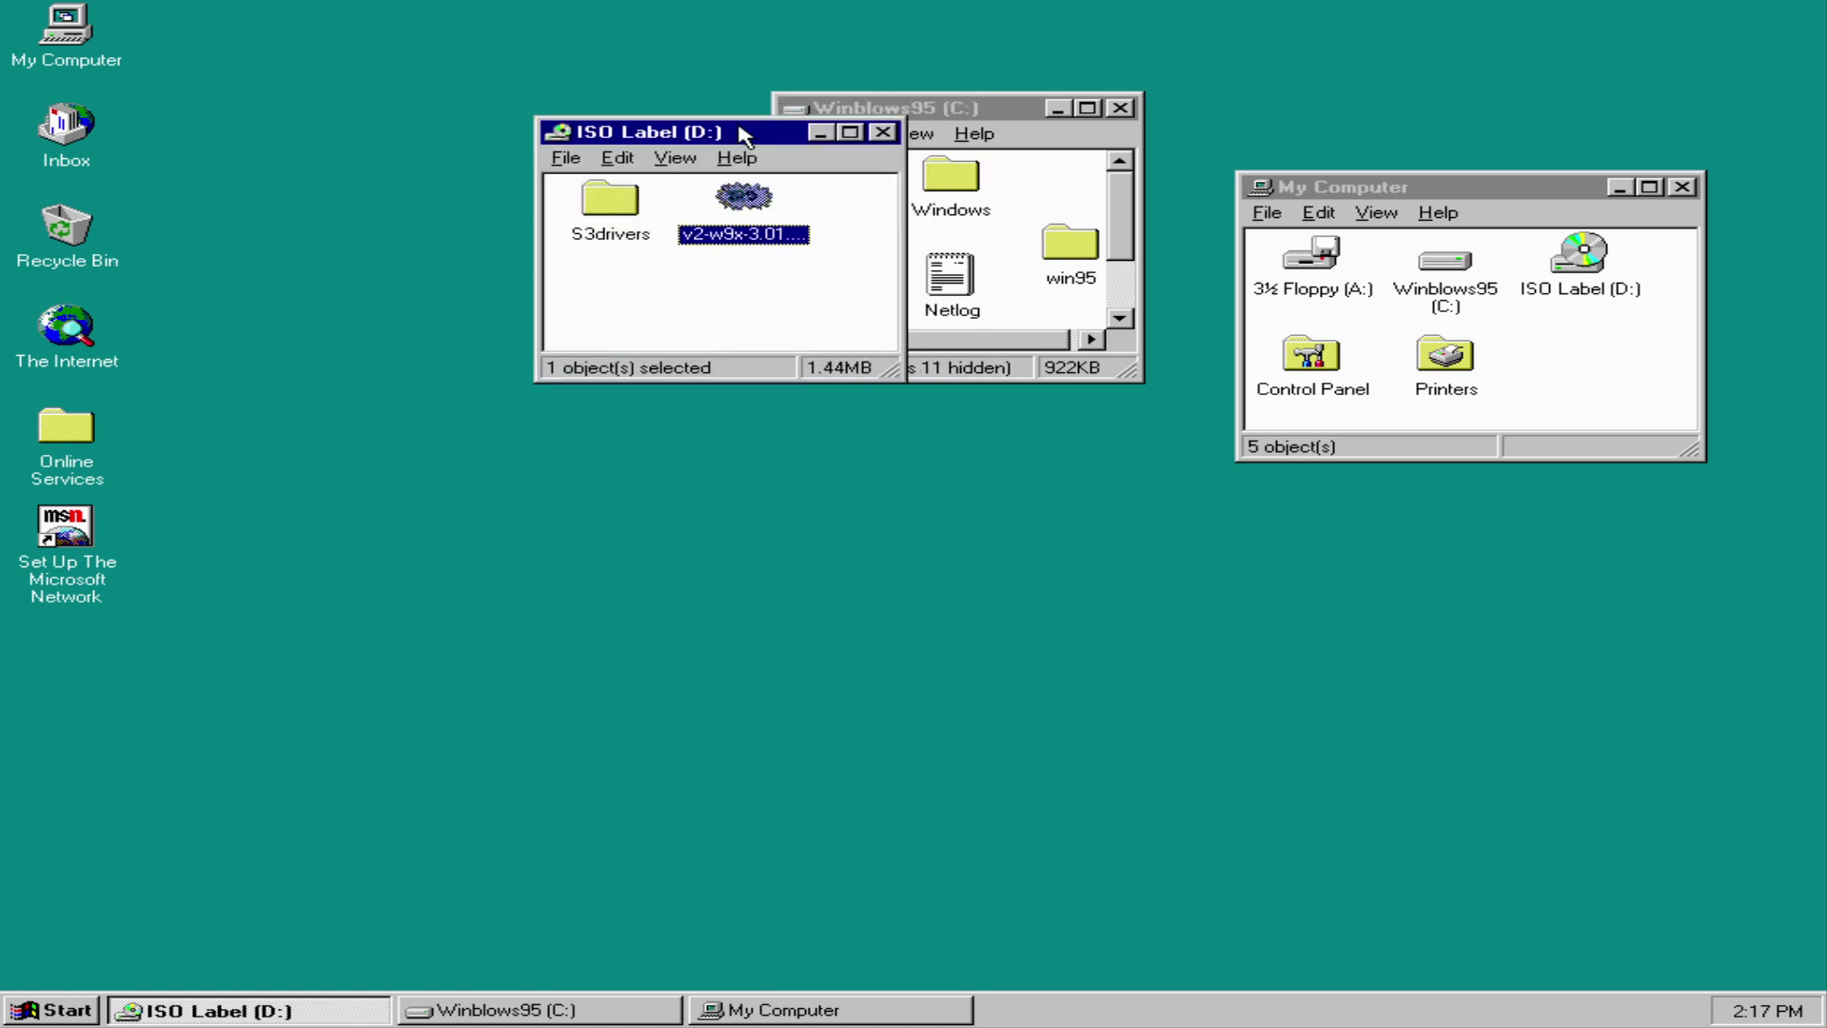
click(54, 68)
right_click(54, 71)
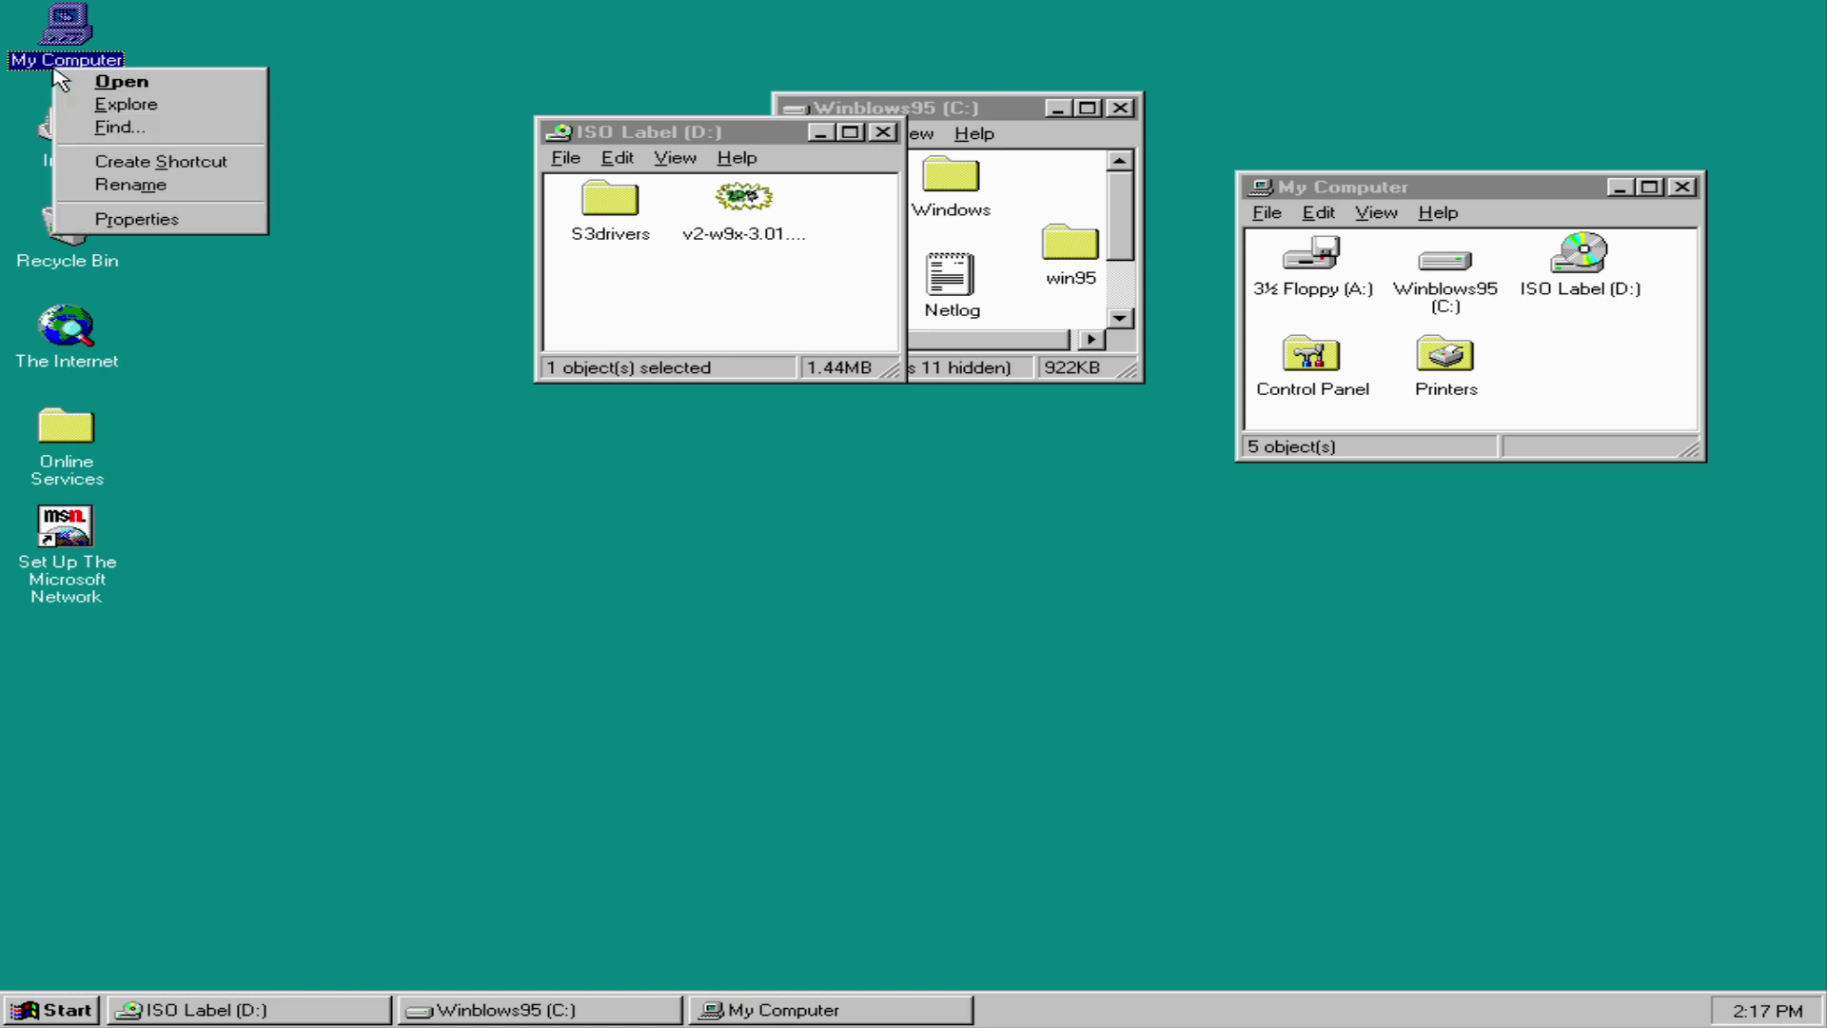
click(148, 219)
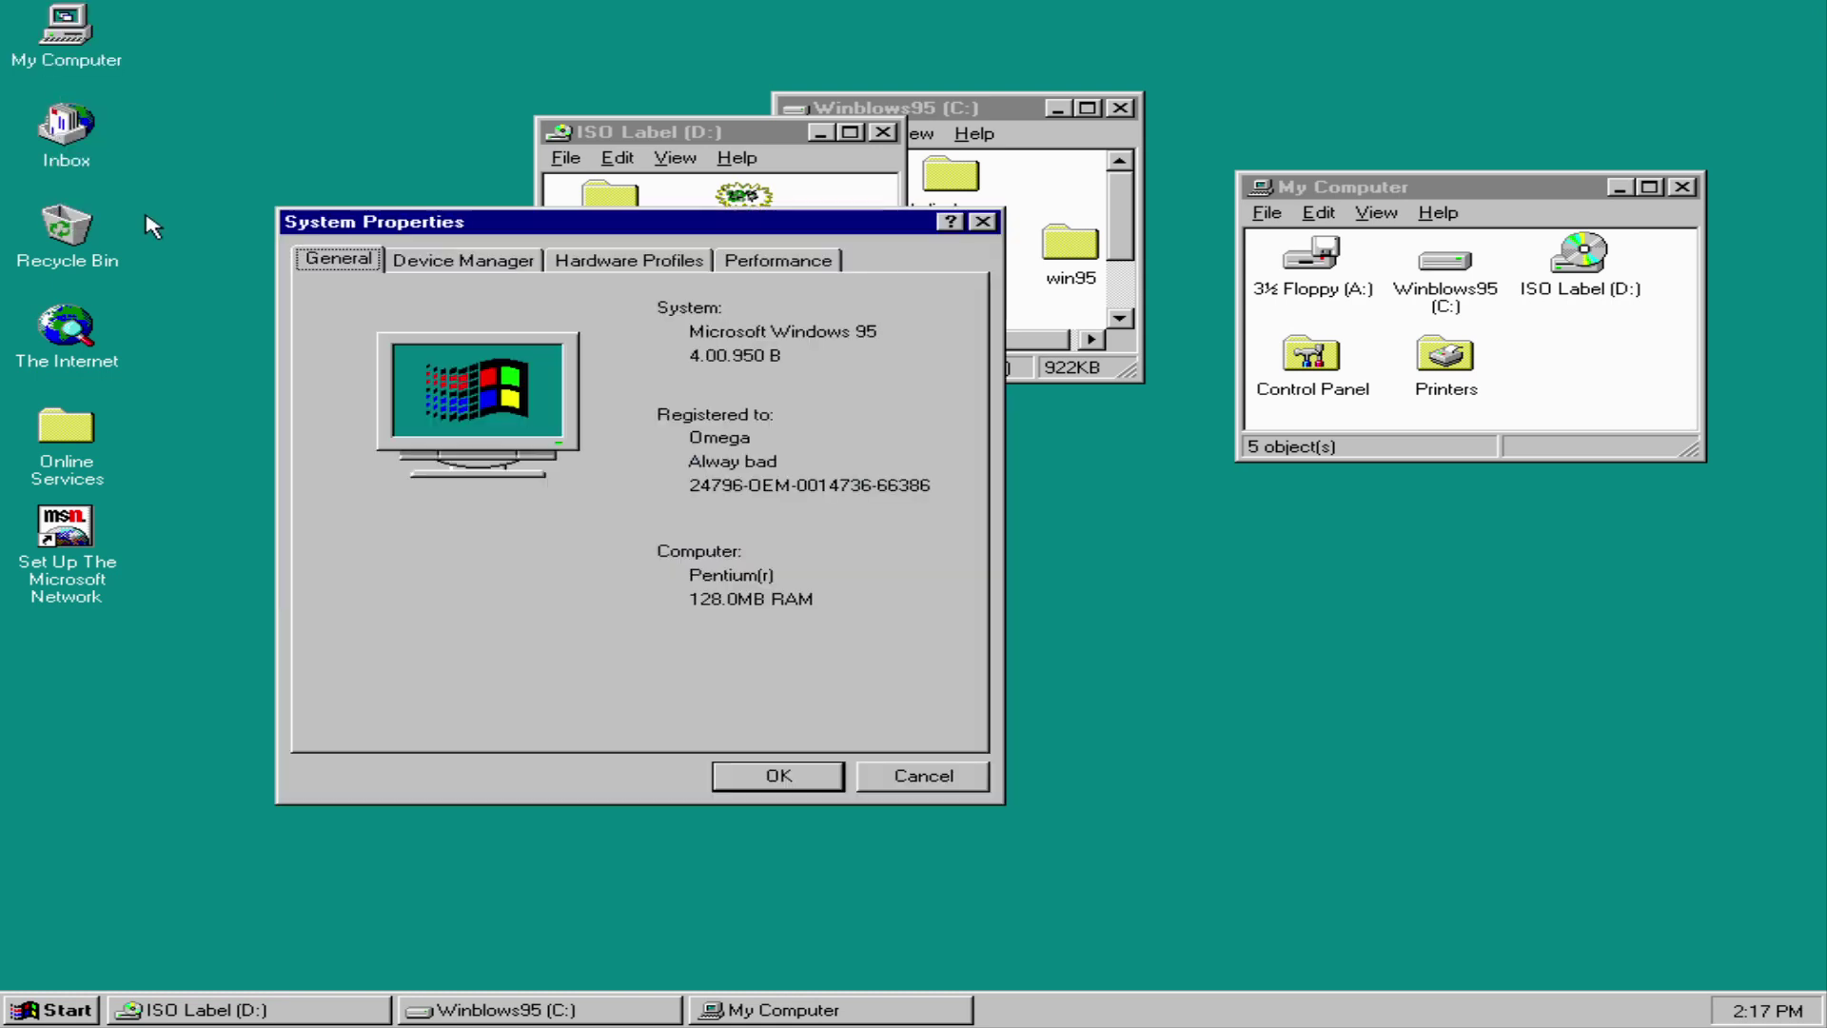
click(467, 264)
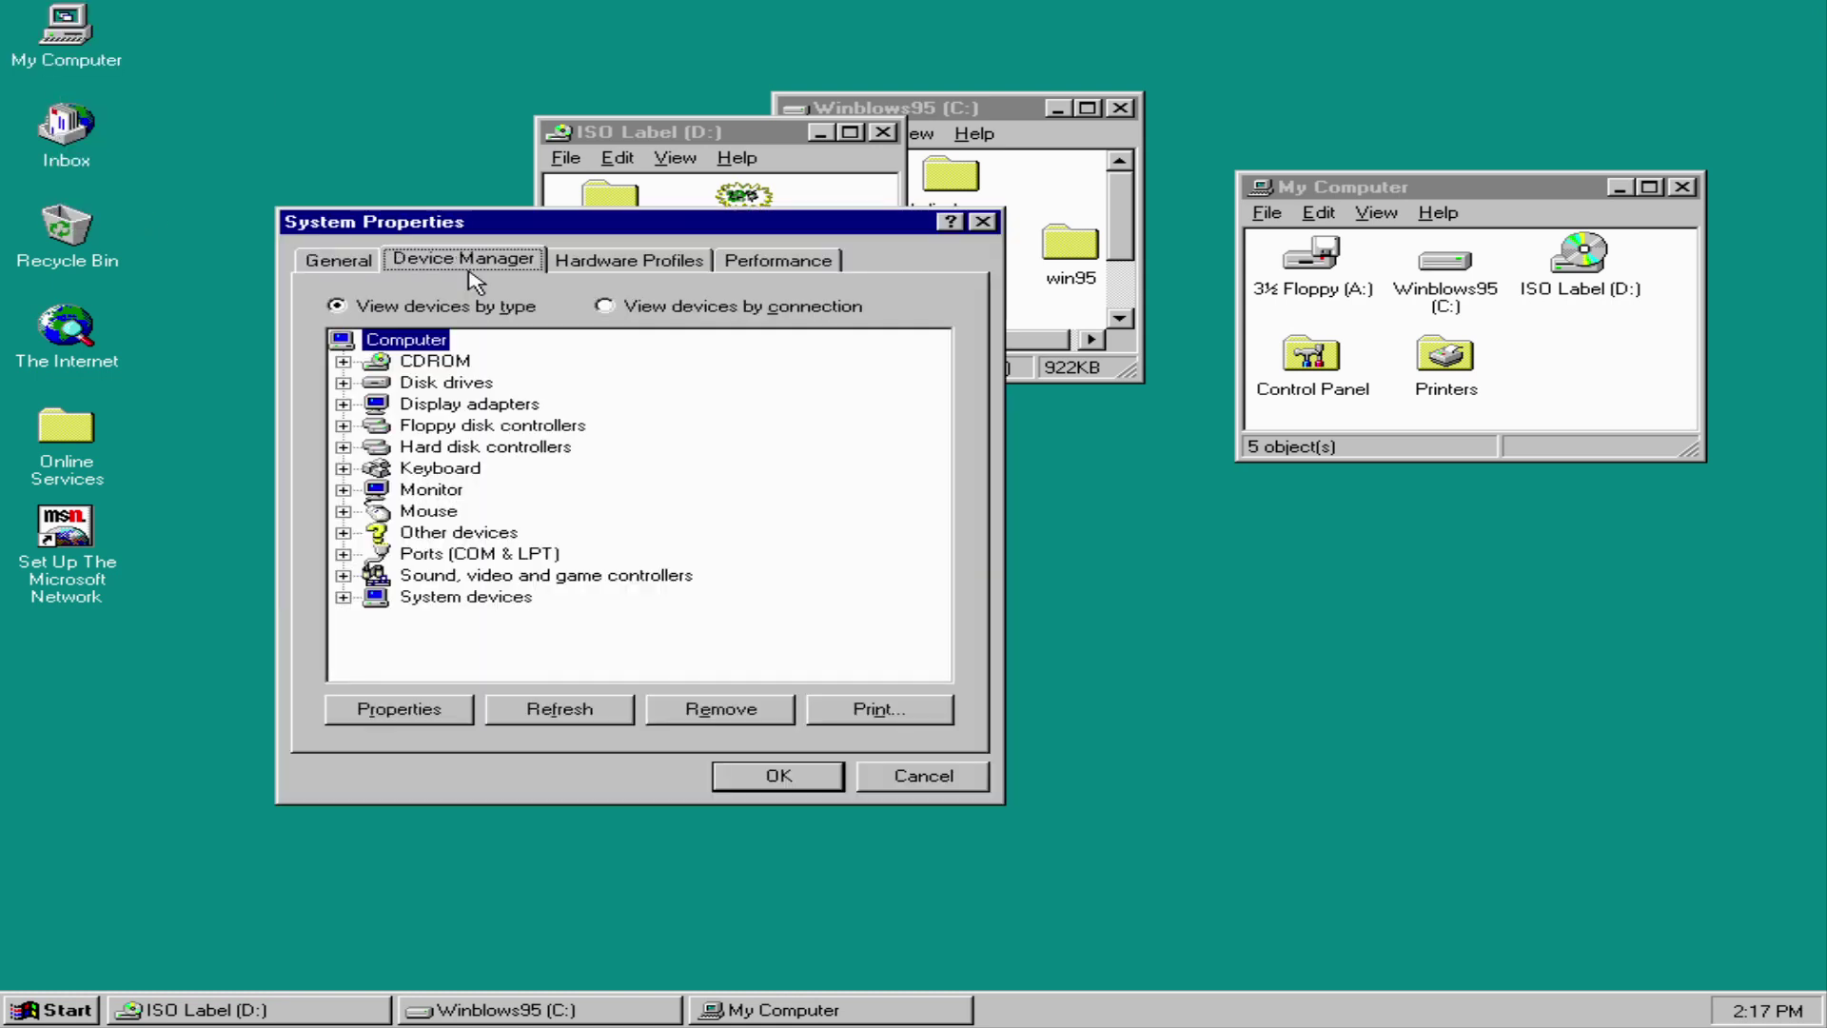
double_click(461, 534)
click(481, 555)
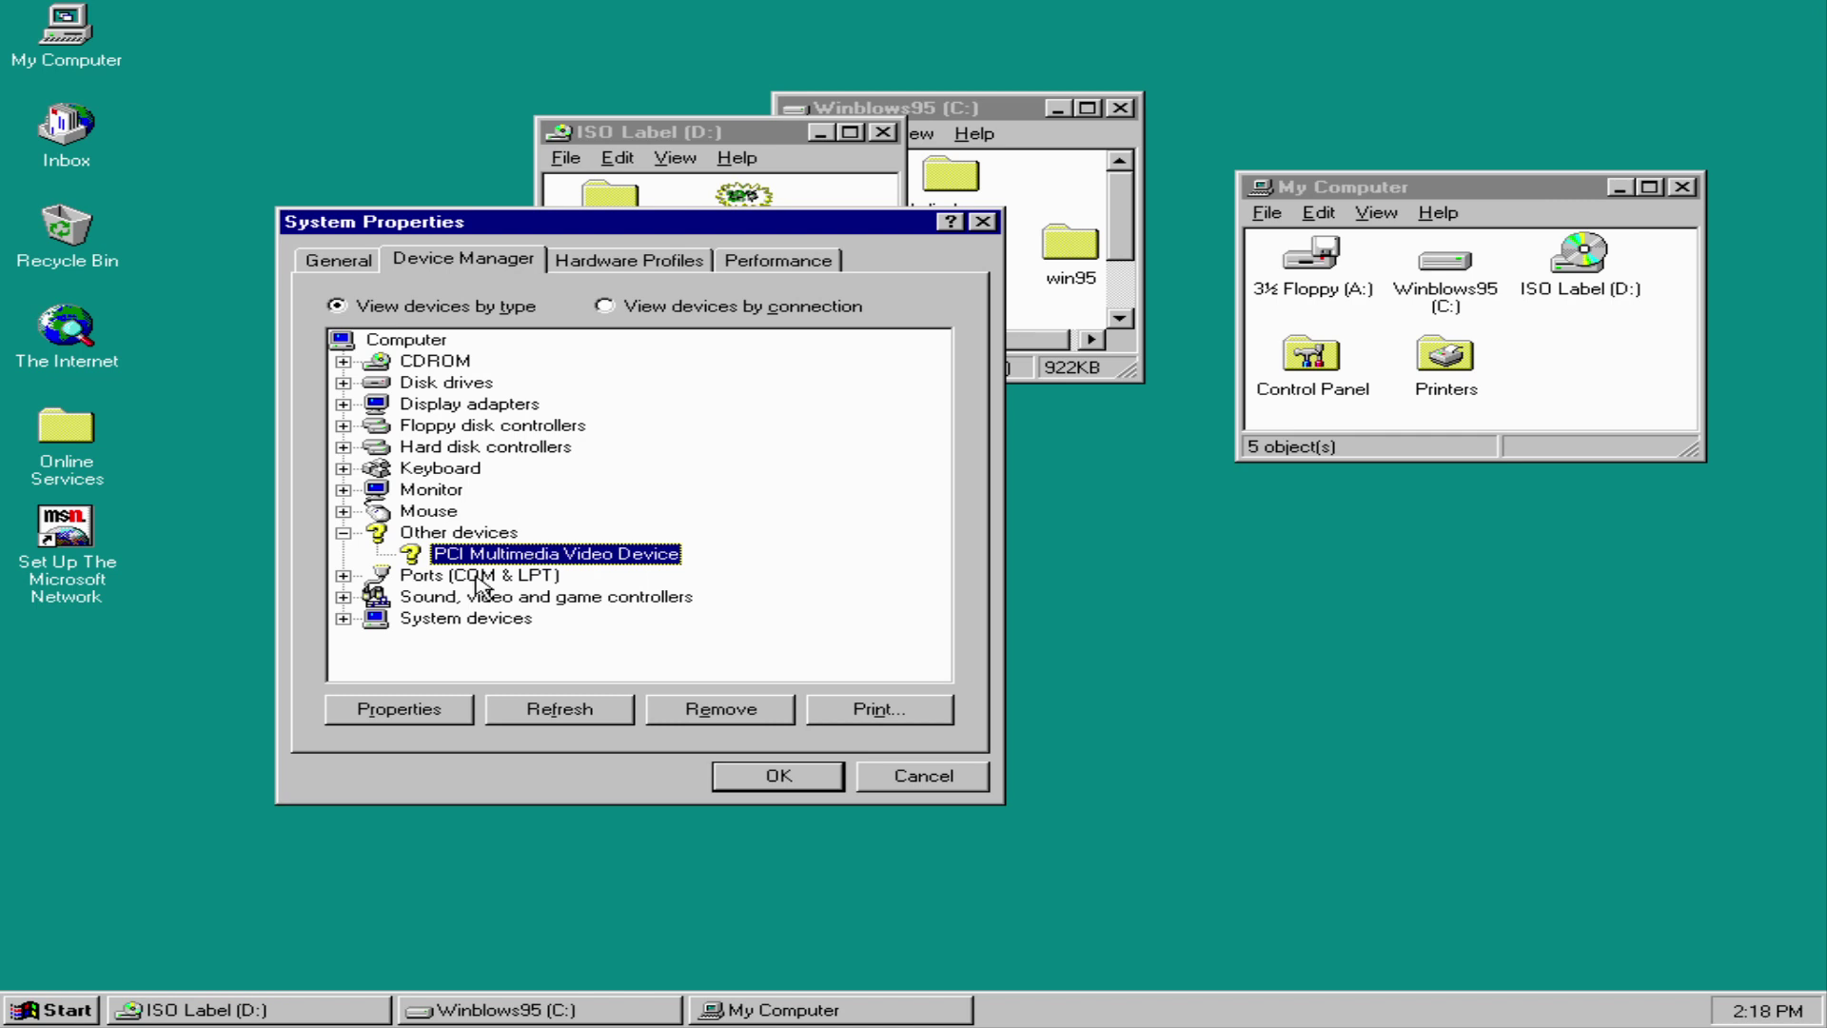
- Open the Control Panel, cancel Add New Hardware, and move the Control Panel beside the device list
click(59, 1012)
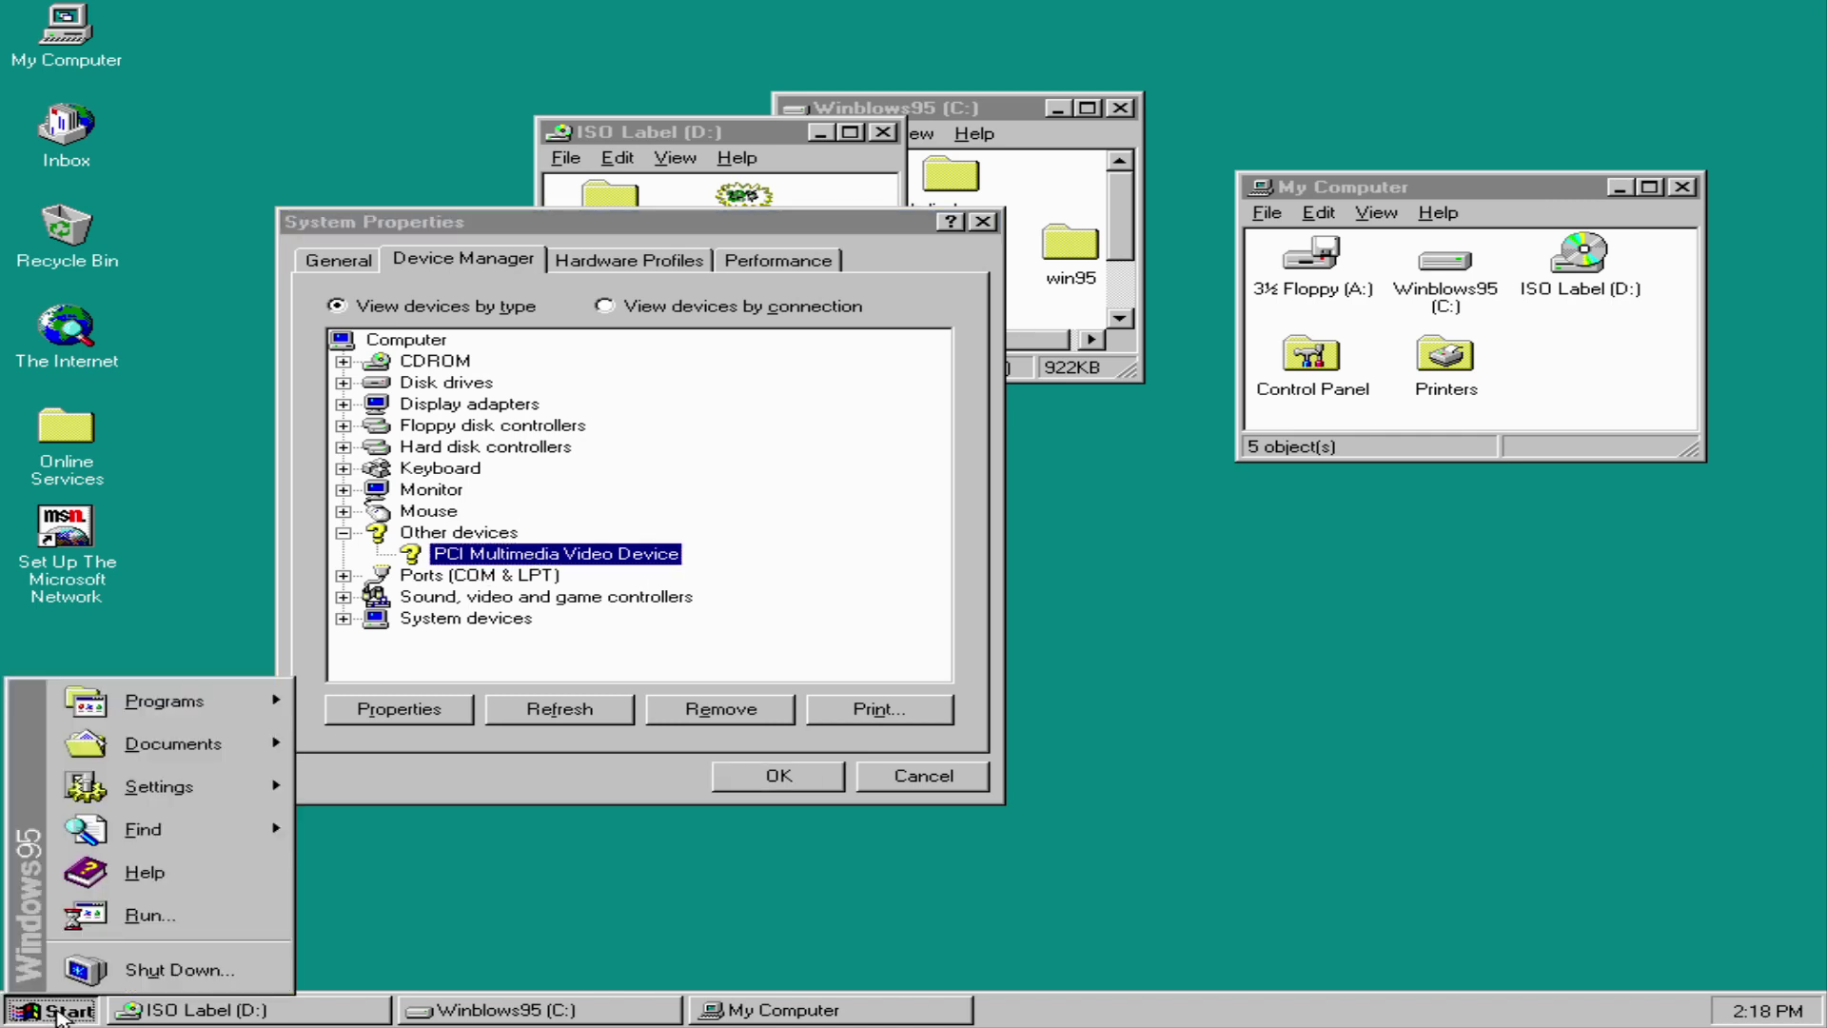
mouse_move(214, 805)
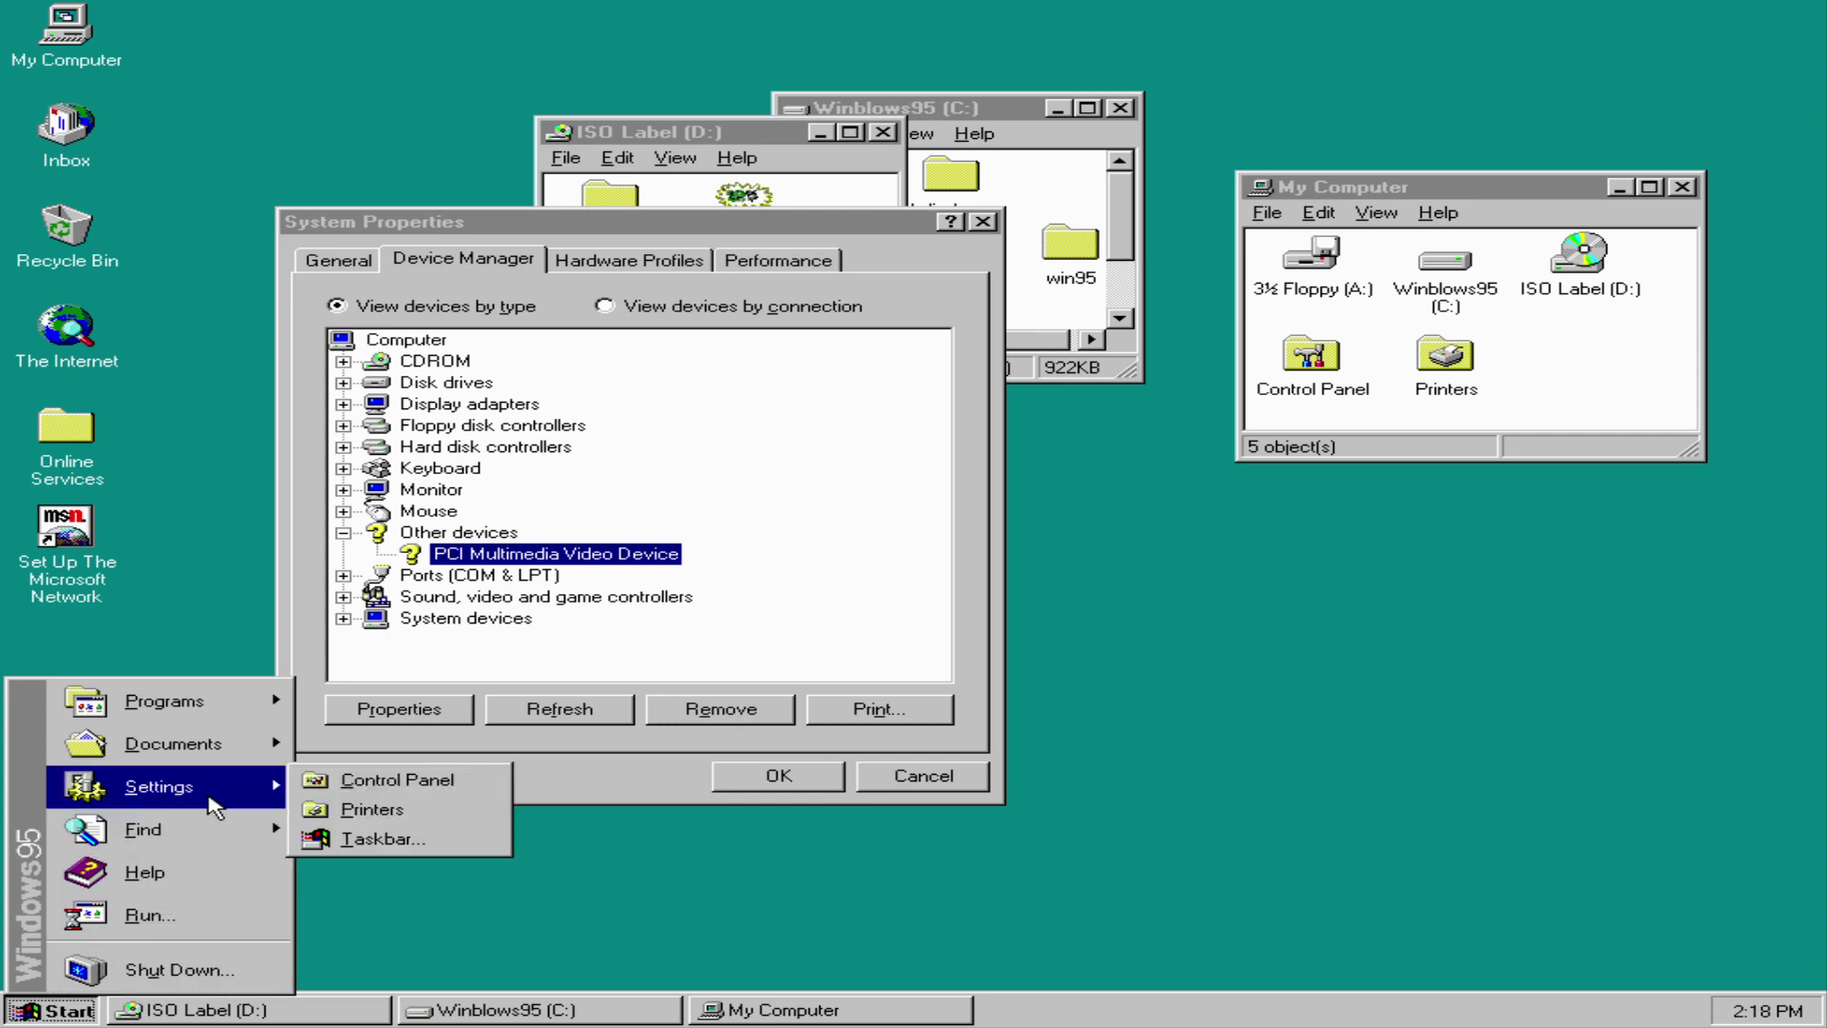
click(400, 782)
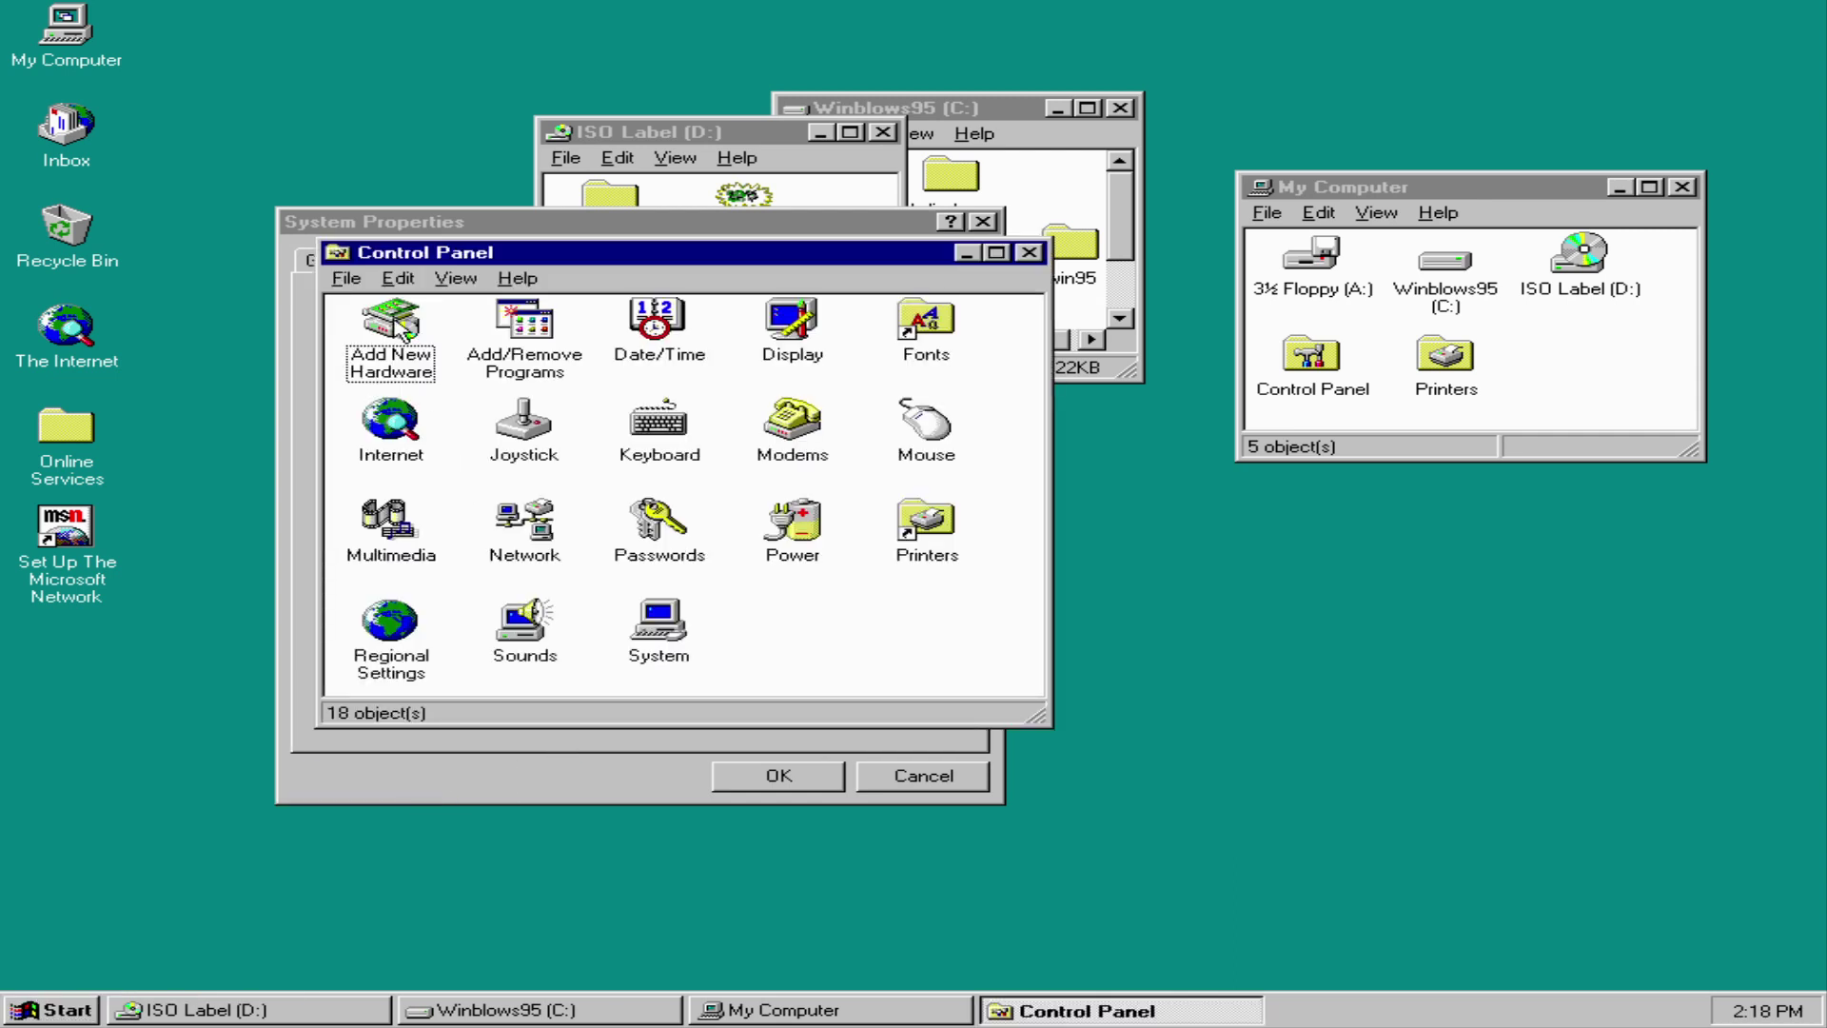
double_click(393, 323)
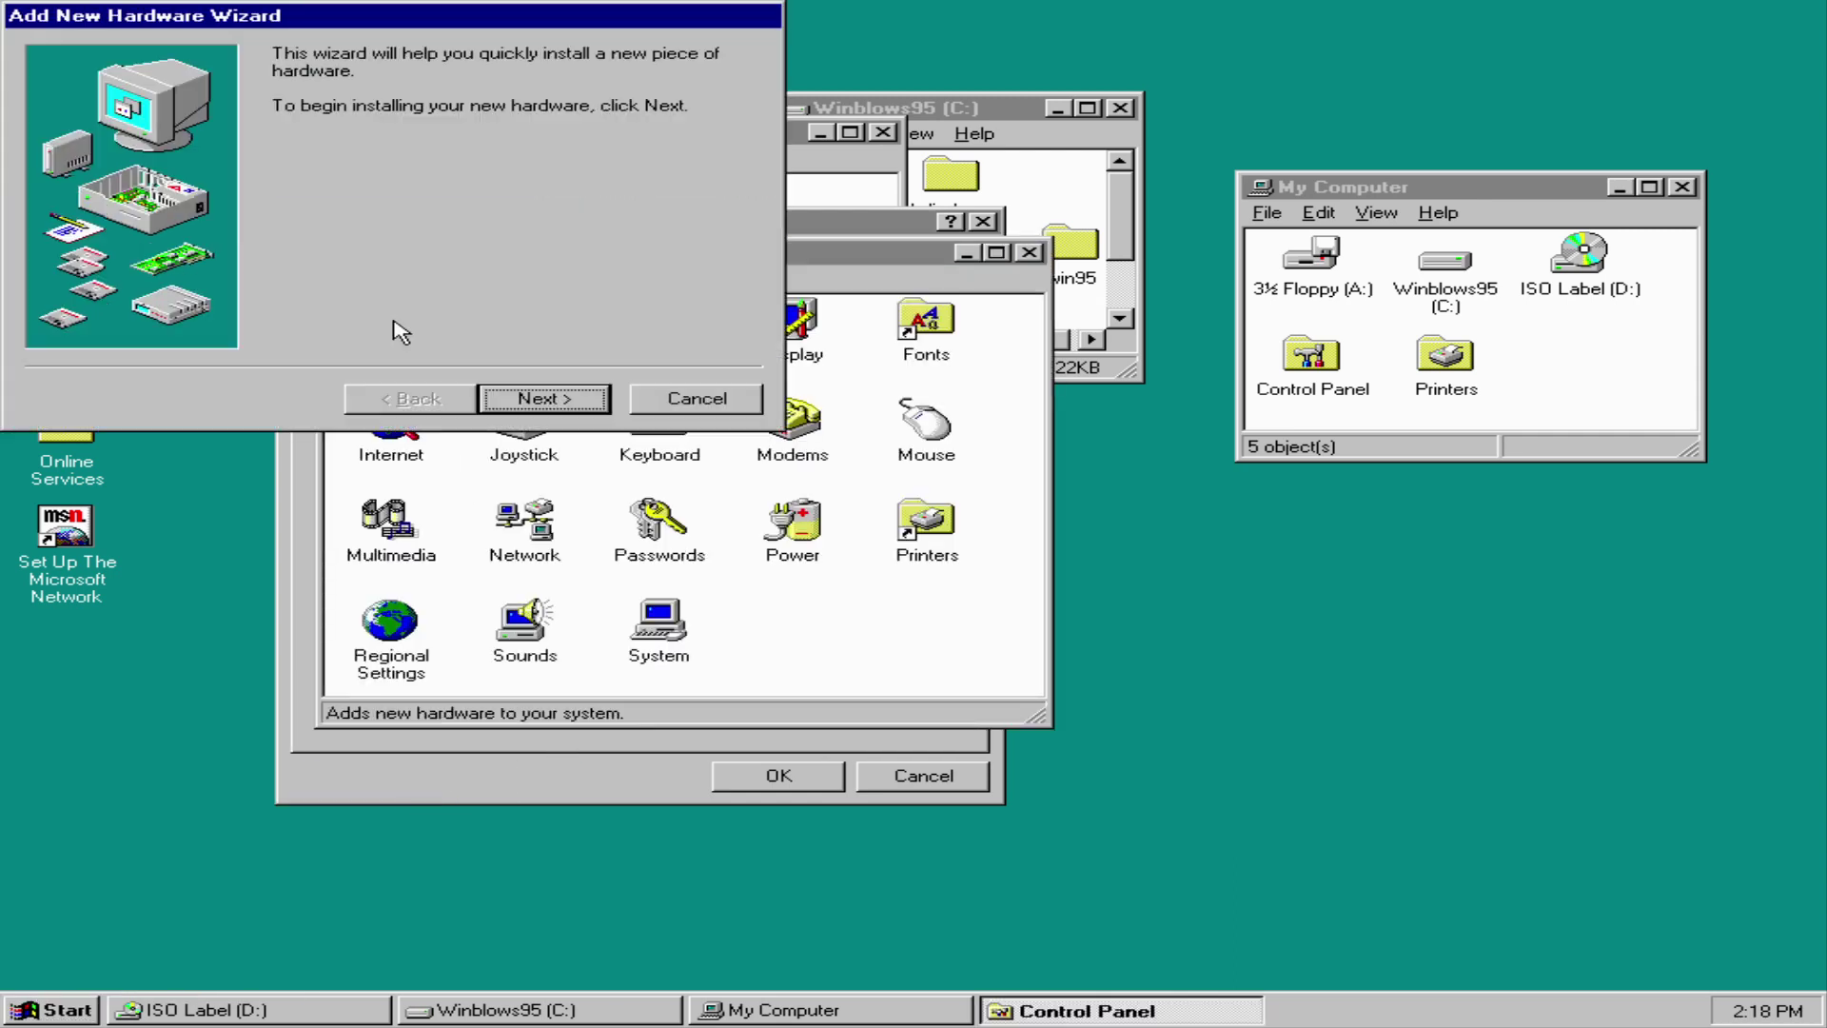
click(734, 397)
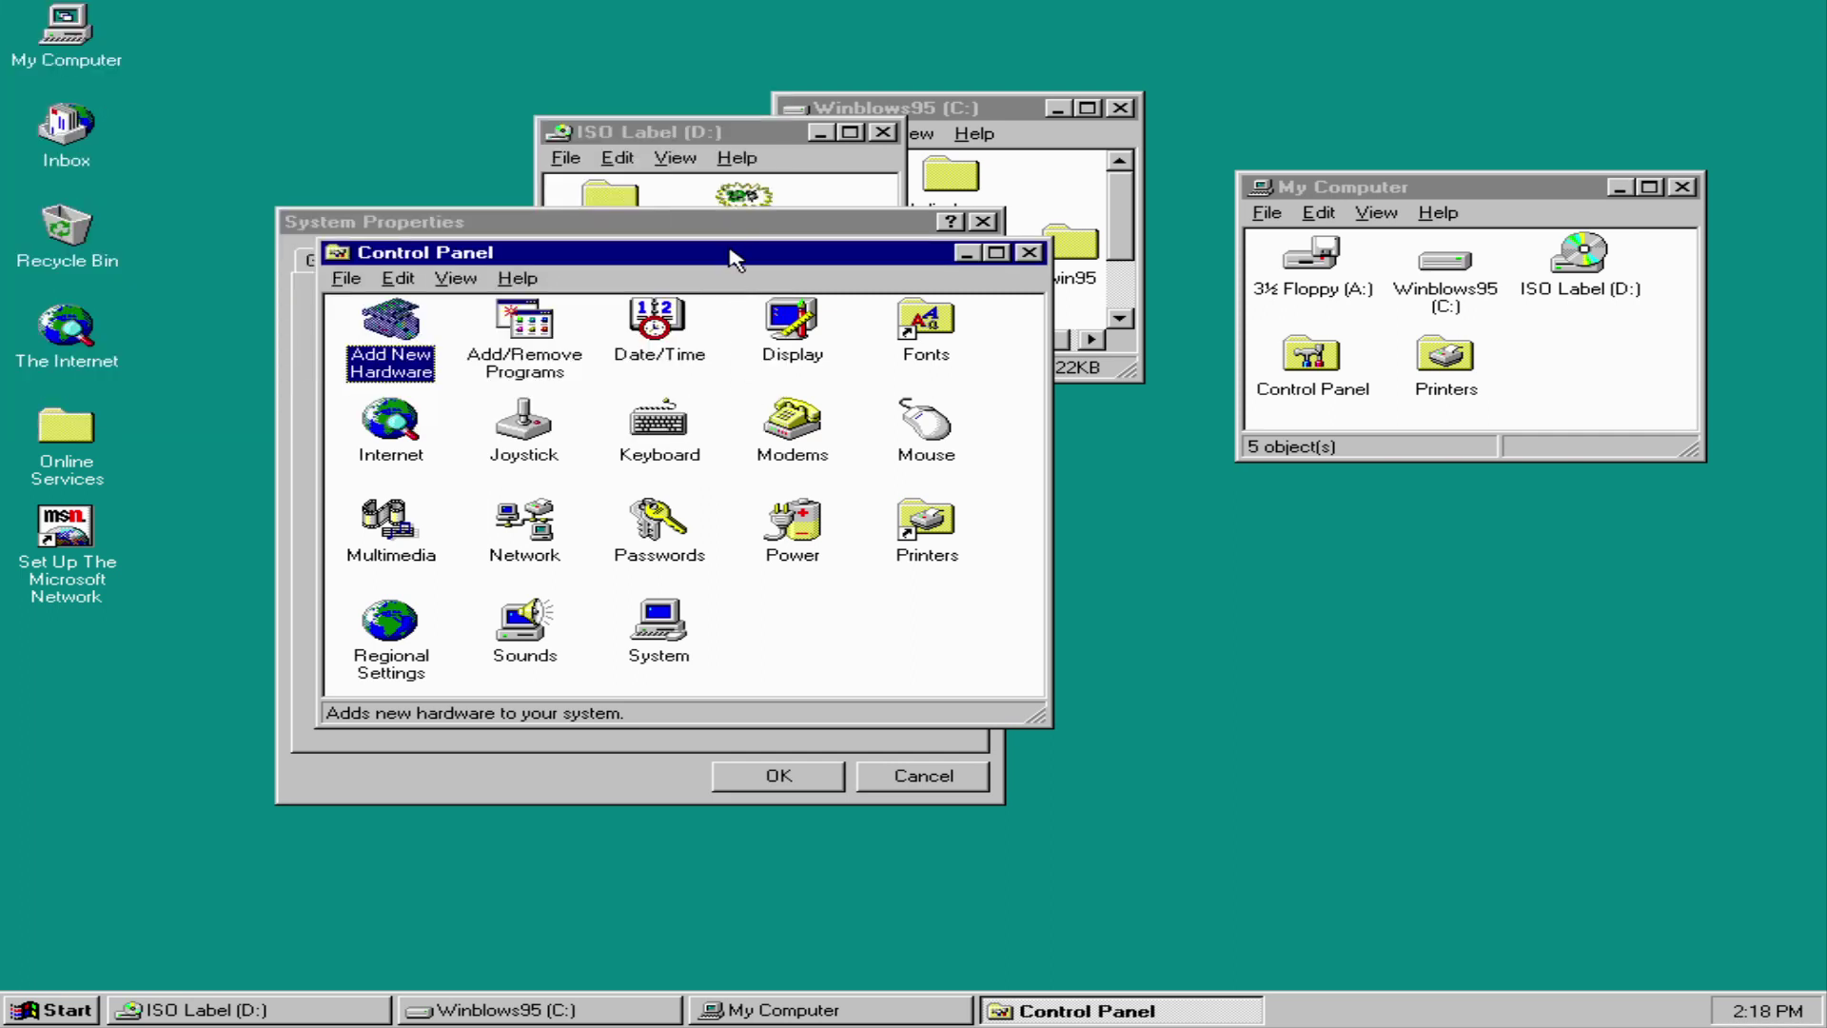
drag(735, 249, 1184, 254)
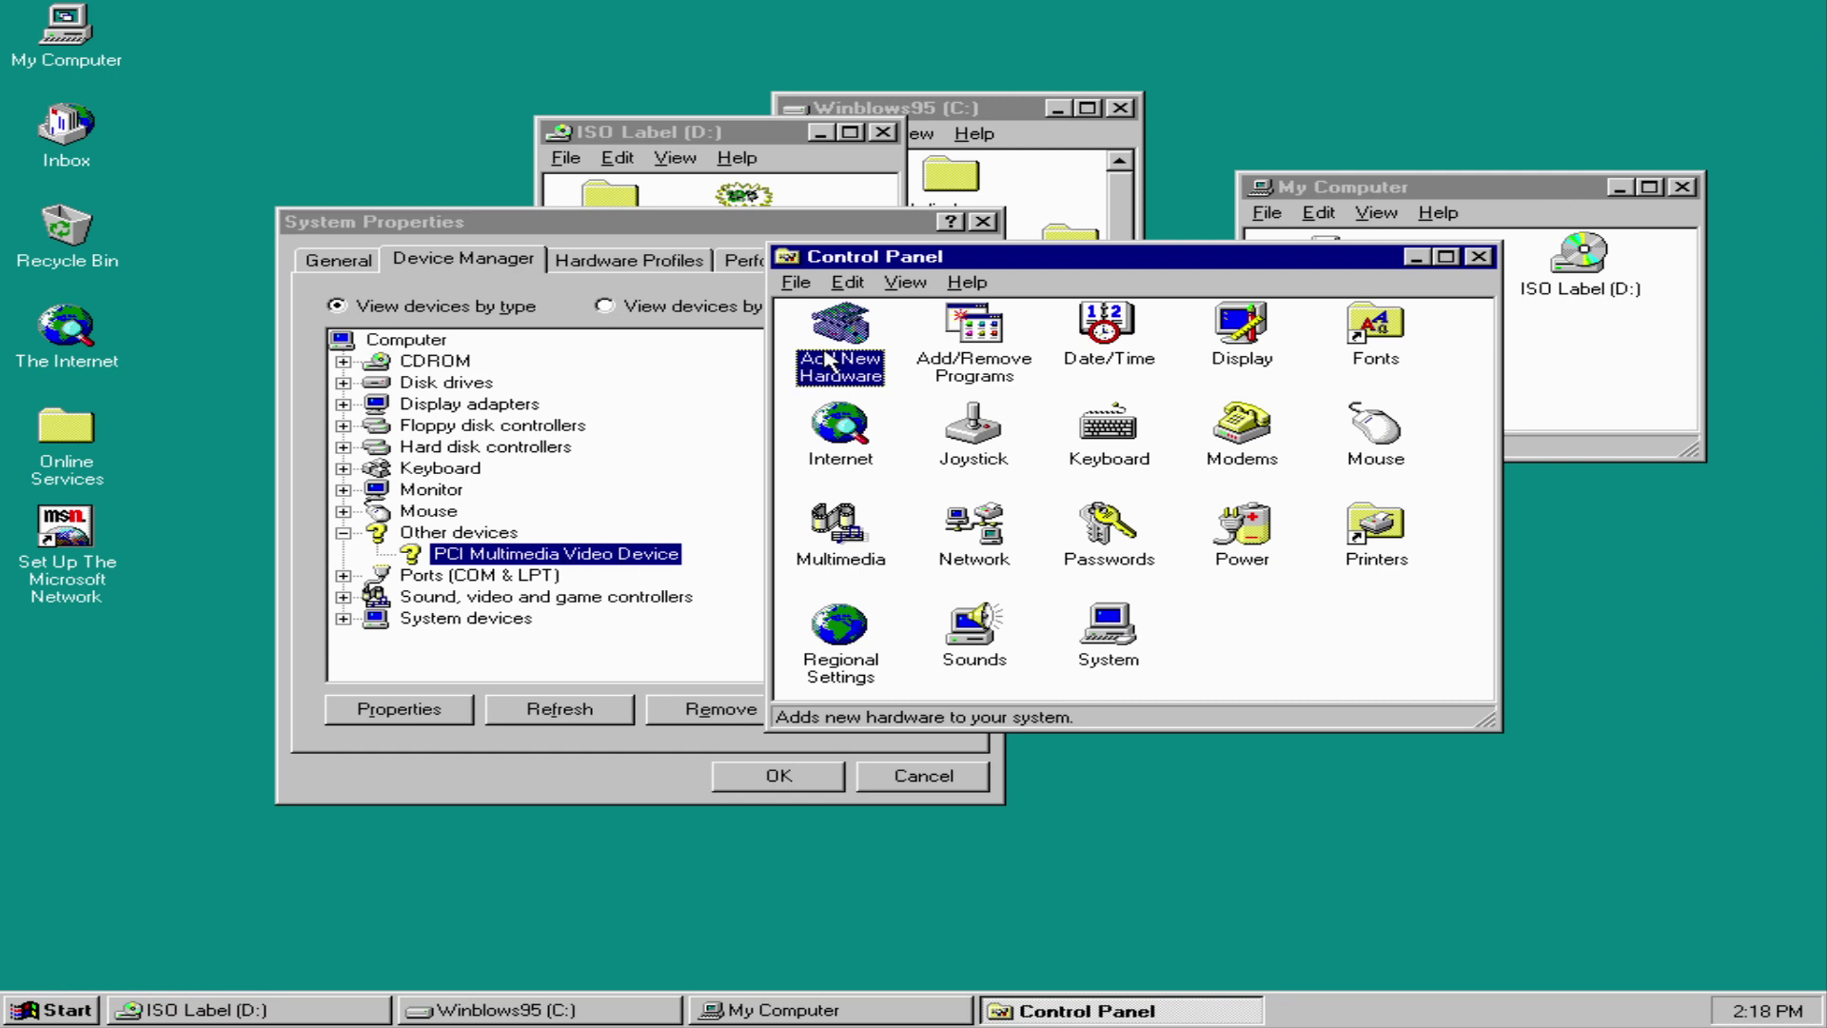
click(619, 569)
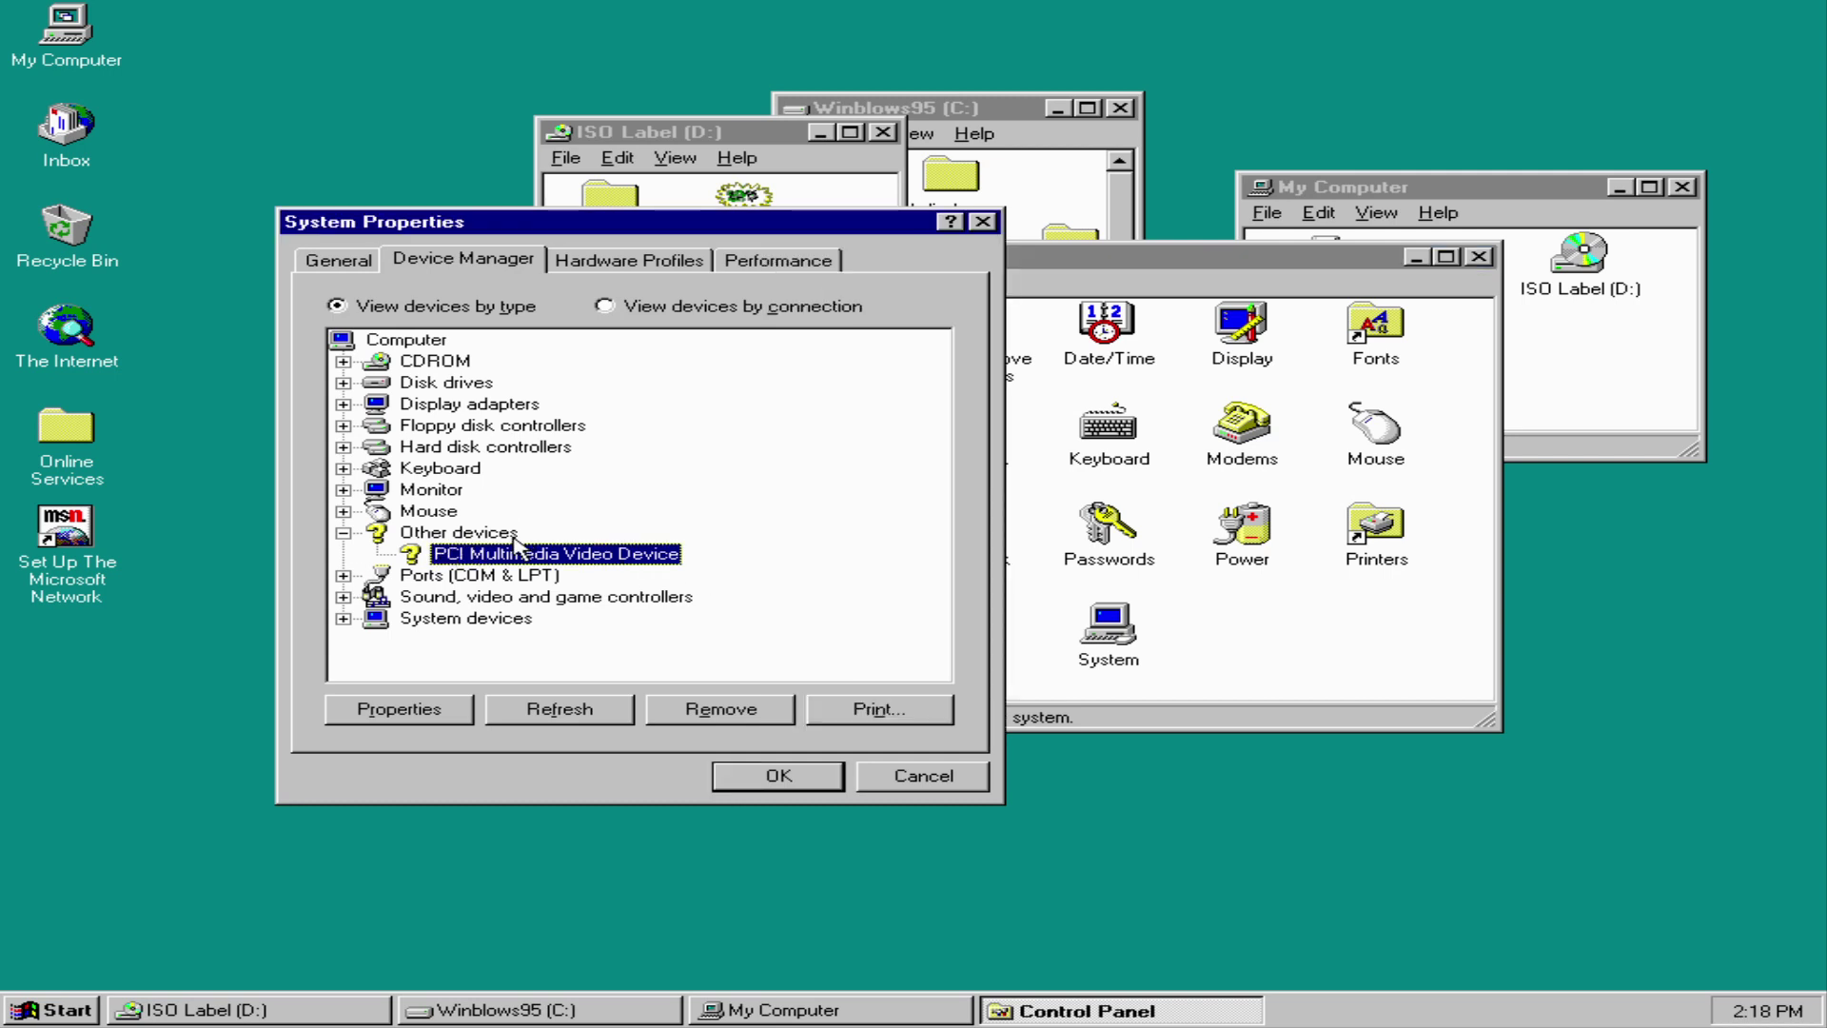
- Start Update Driver from the PCI Multimedia Video Device's Driver tab
click(1378, 619)
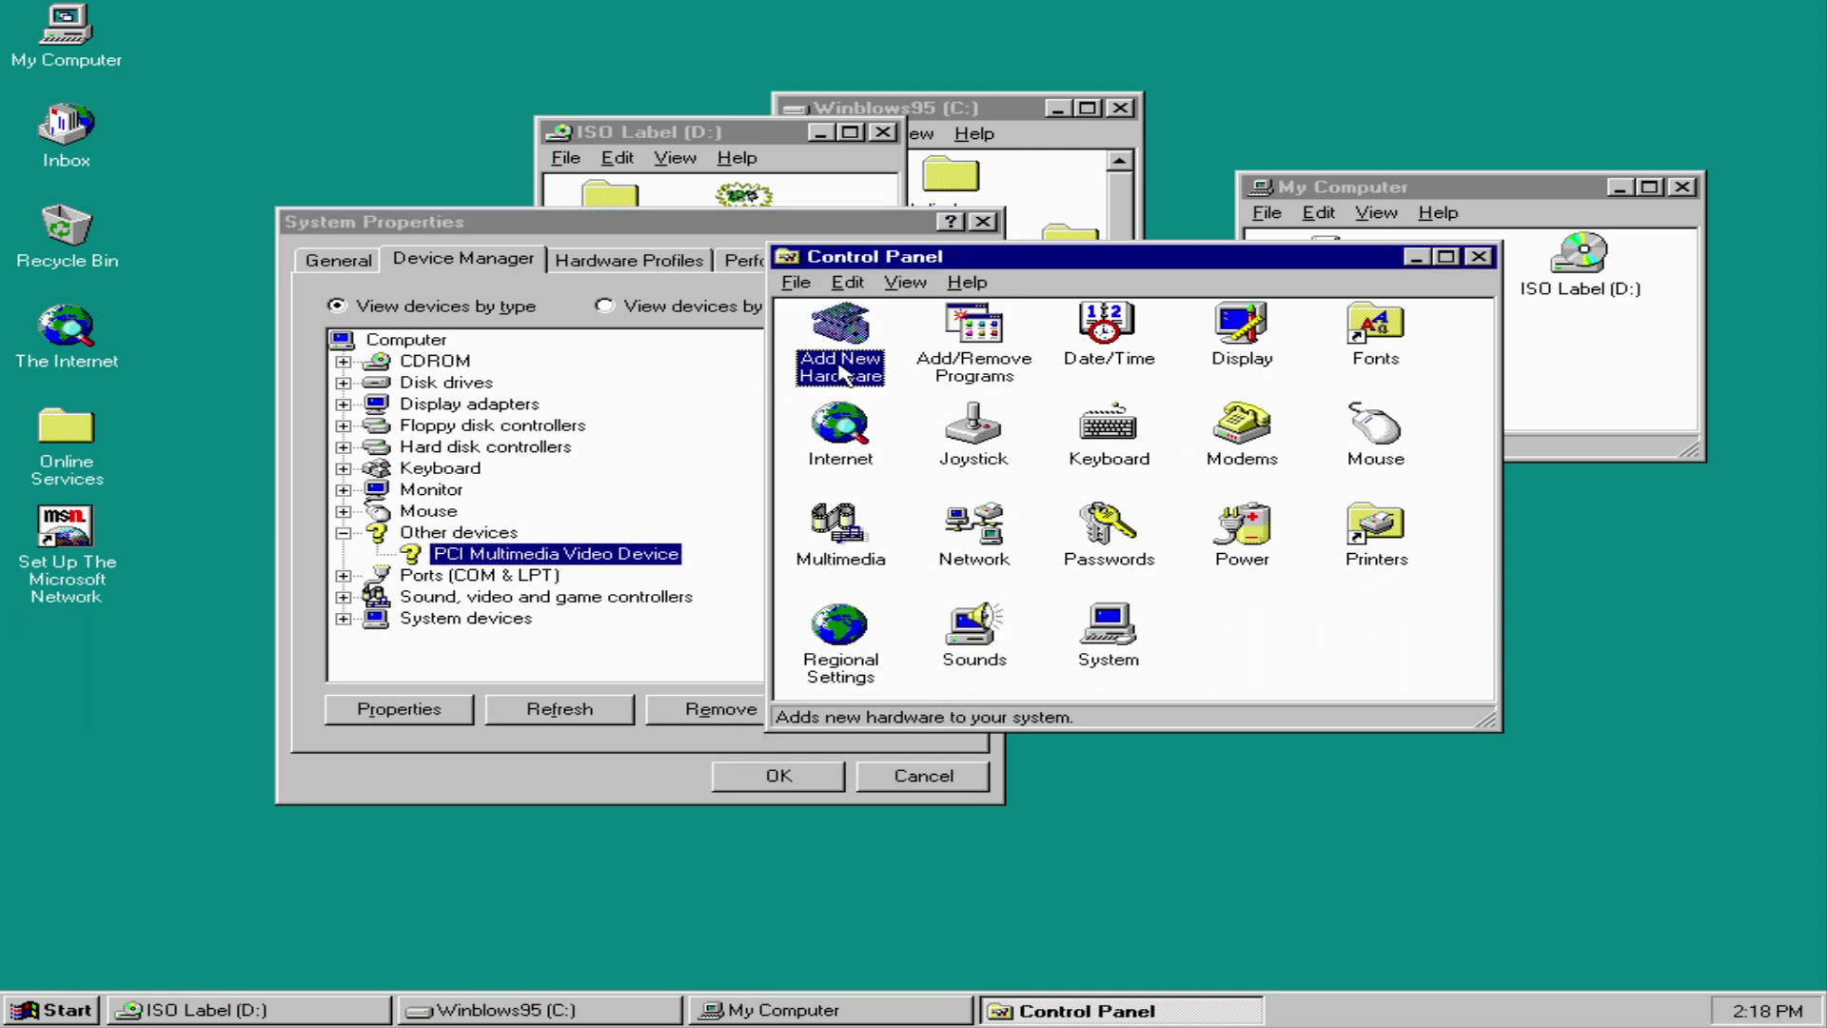
double_click(573, 554)
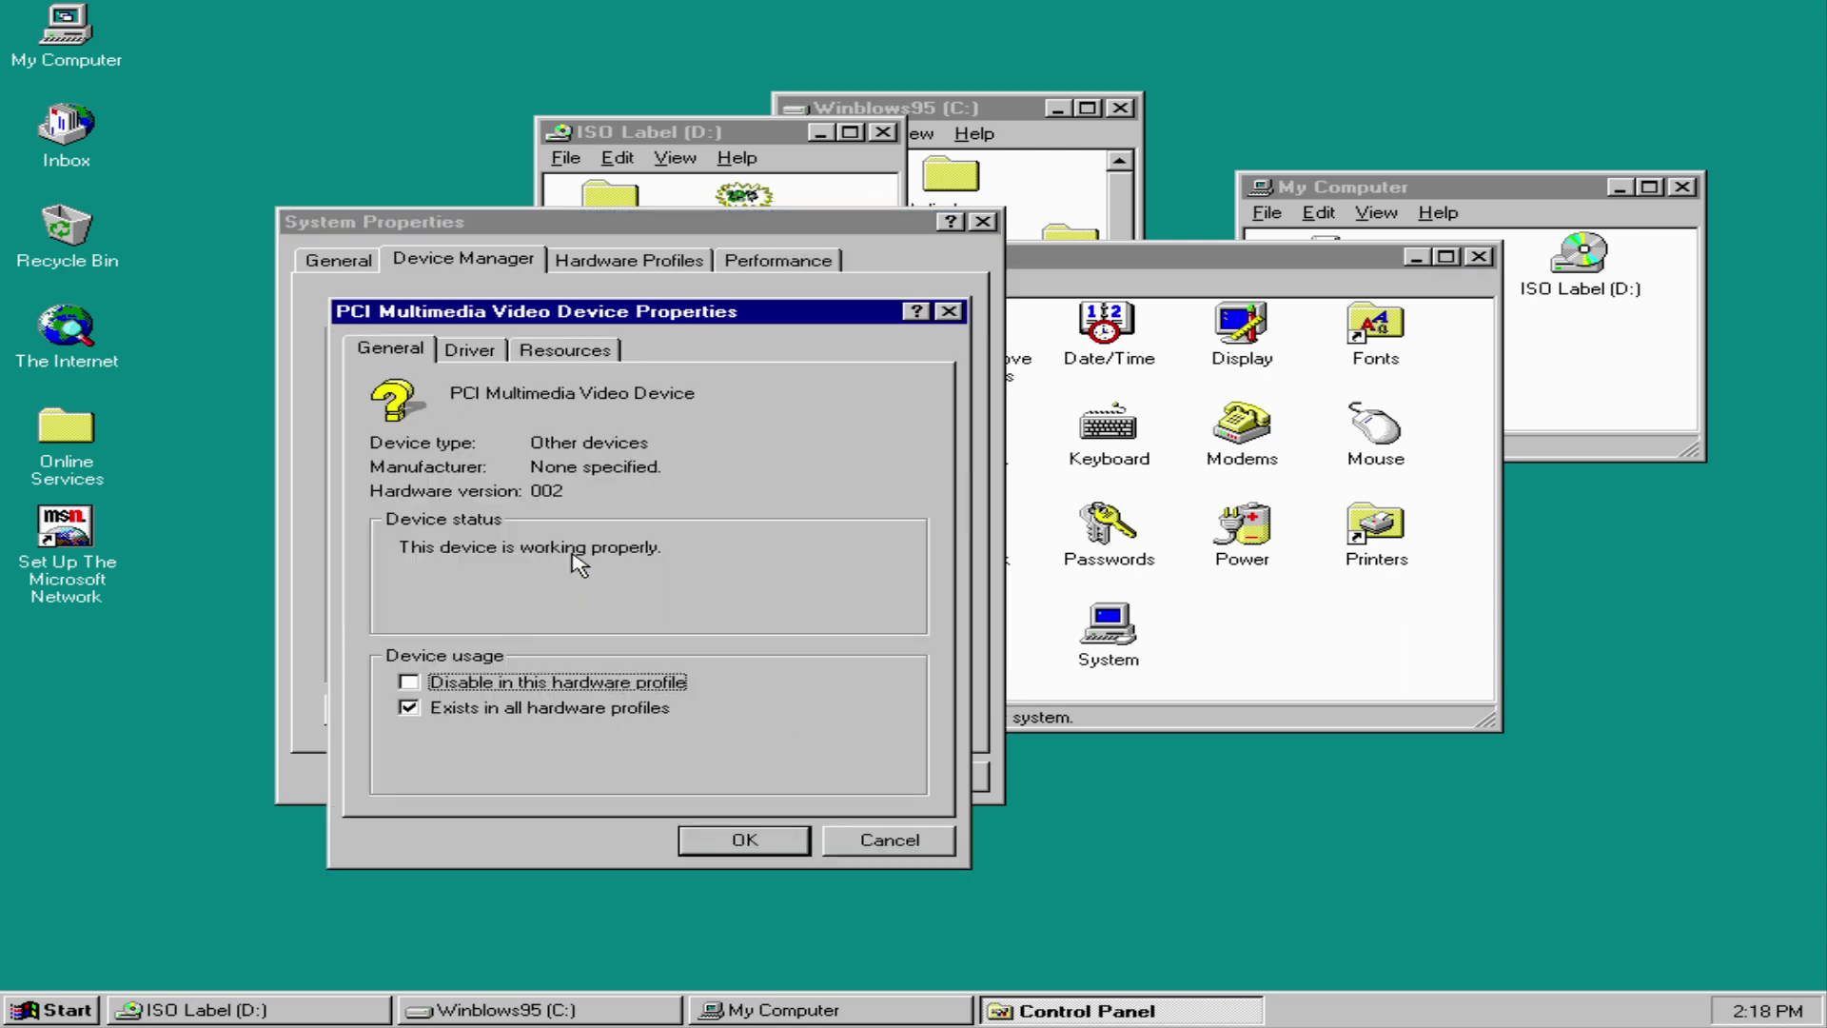
click(487, 362)
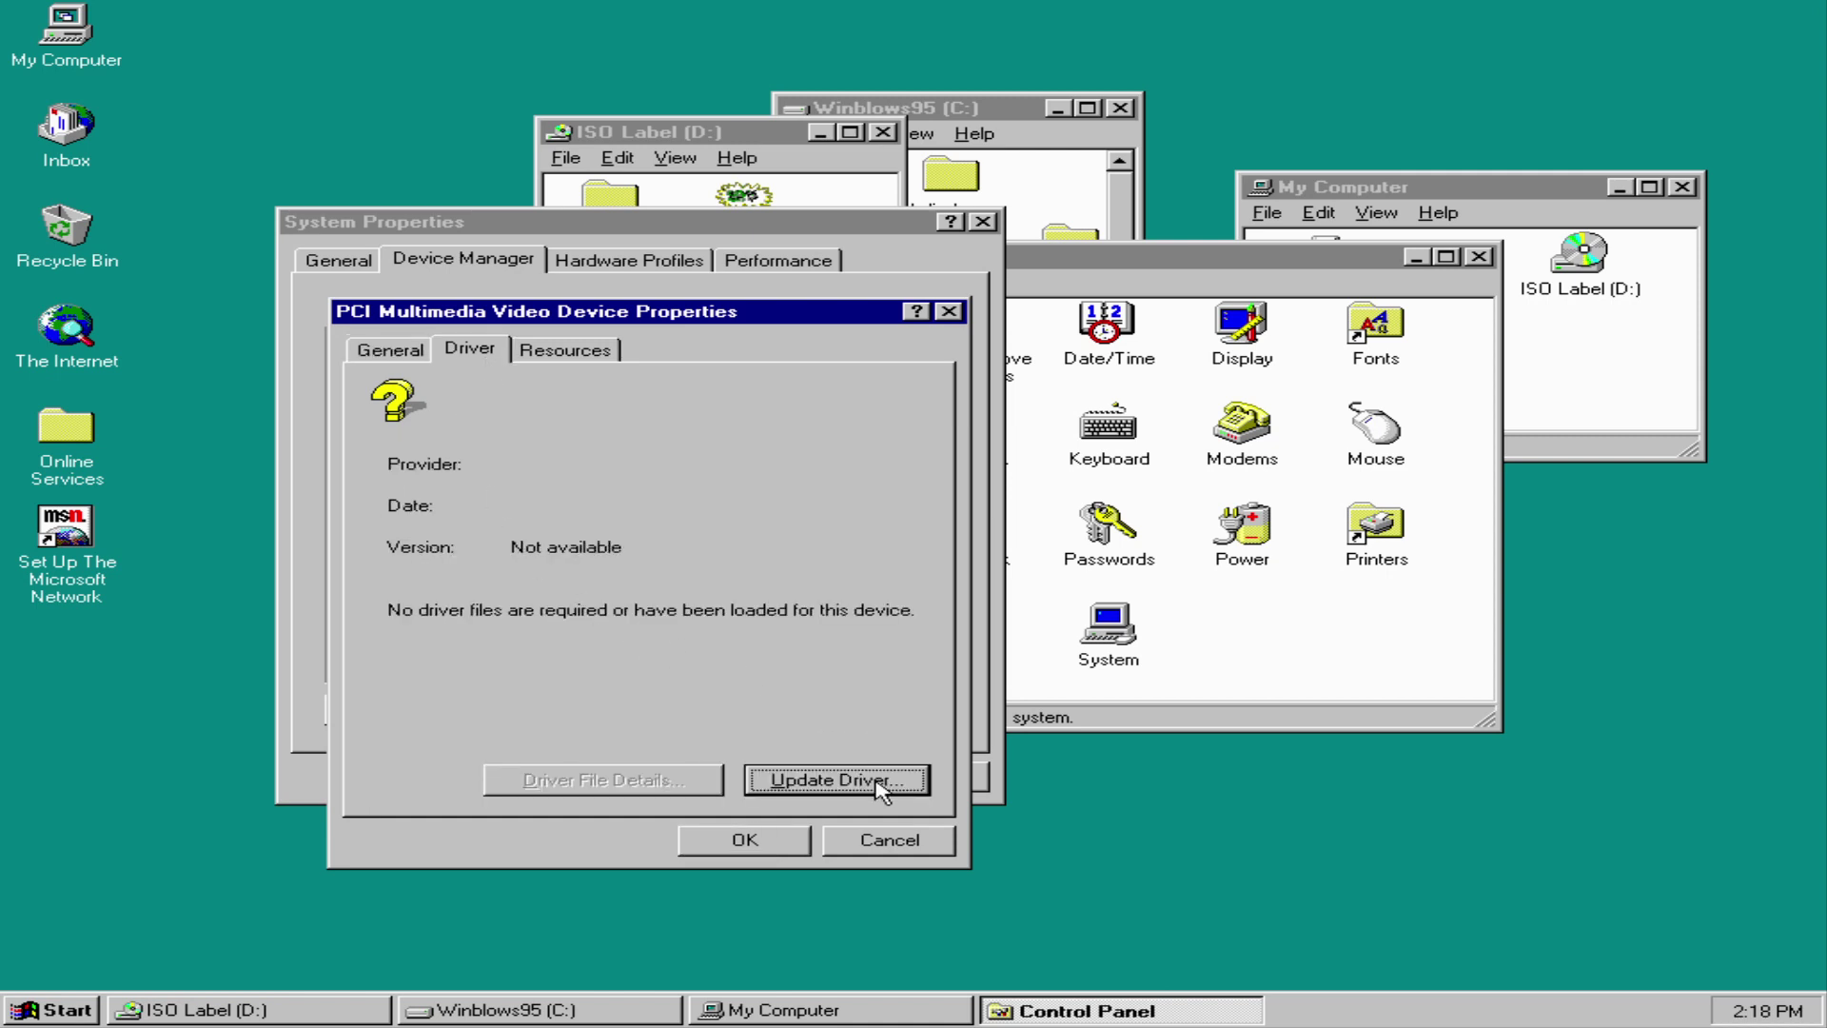
click(880, 782)
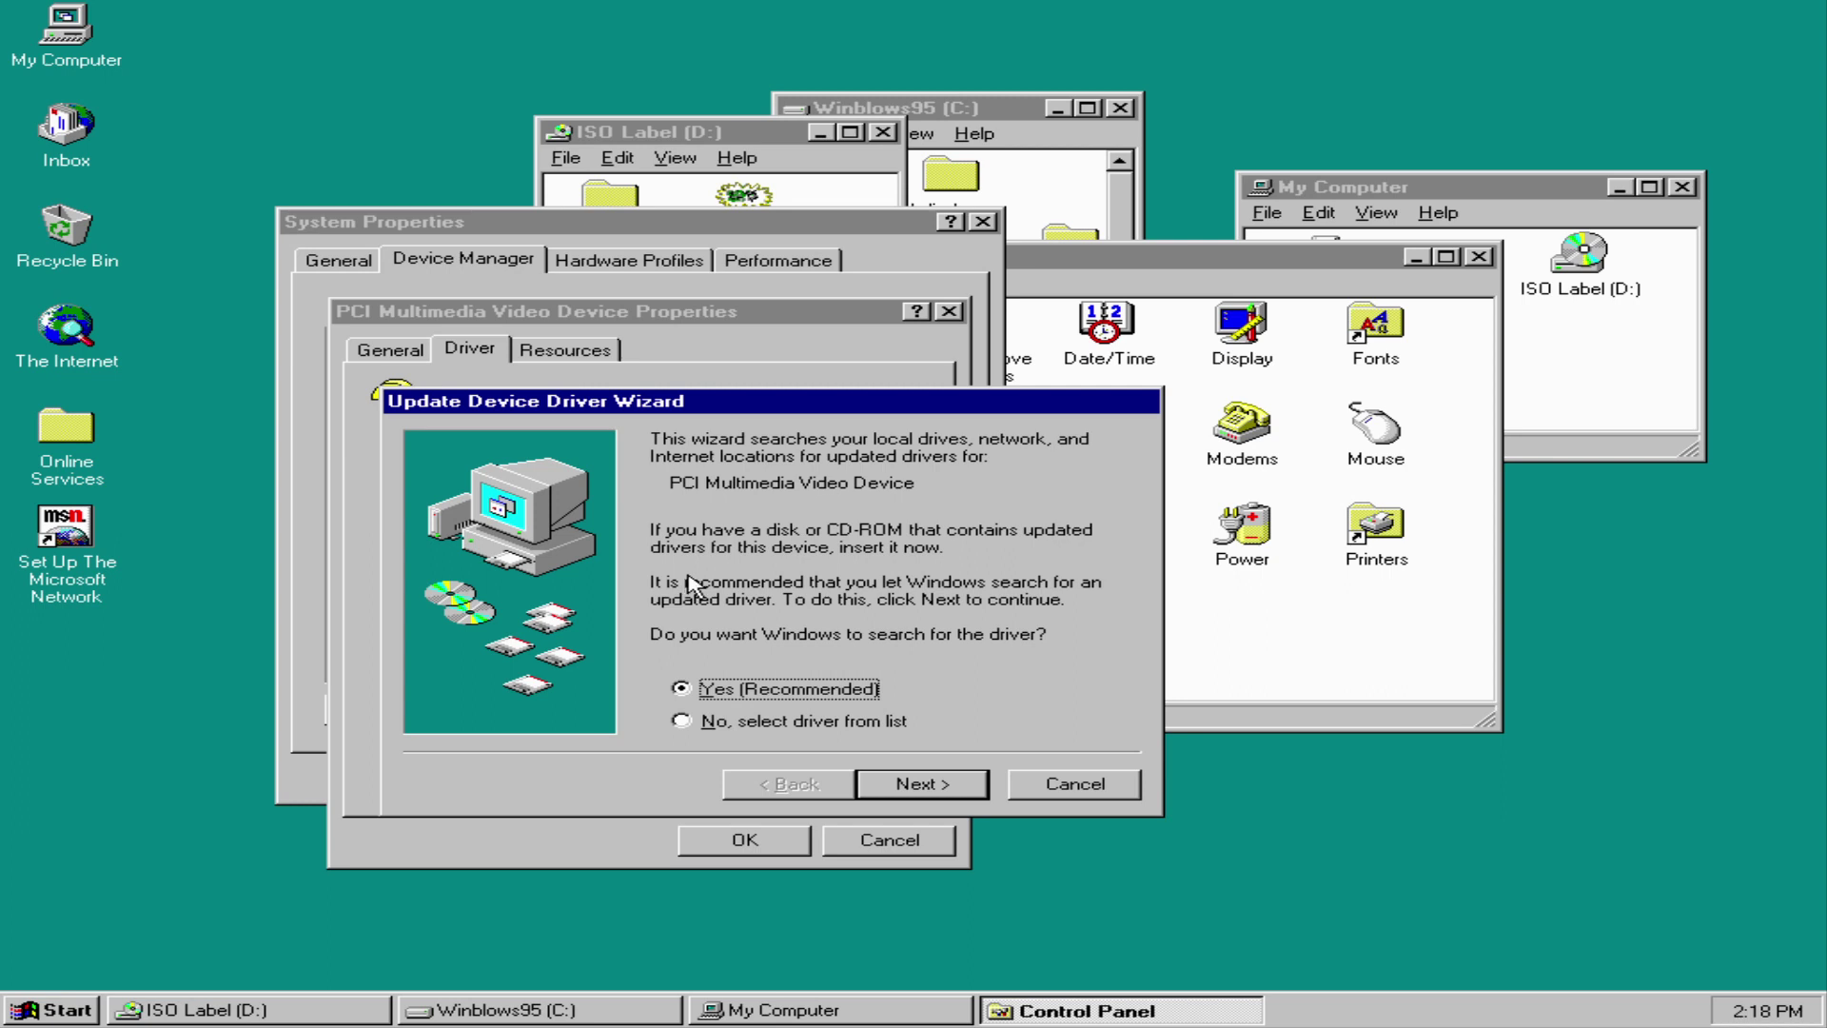
- Point the Update Device Driver Wizard to C:\voodoo and install the Voodoo2 3D Accelerator driver
click(920, 785)
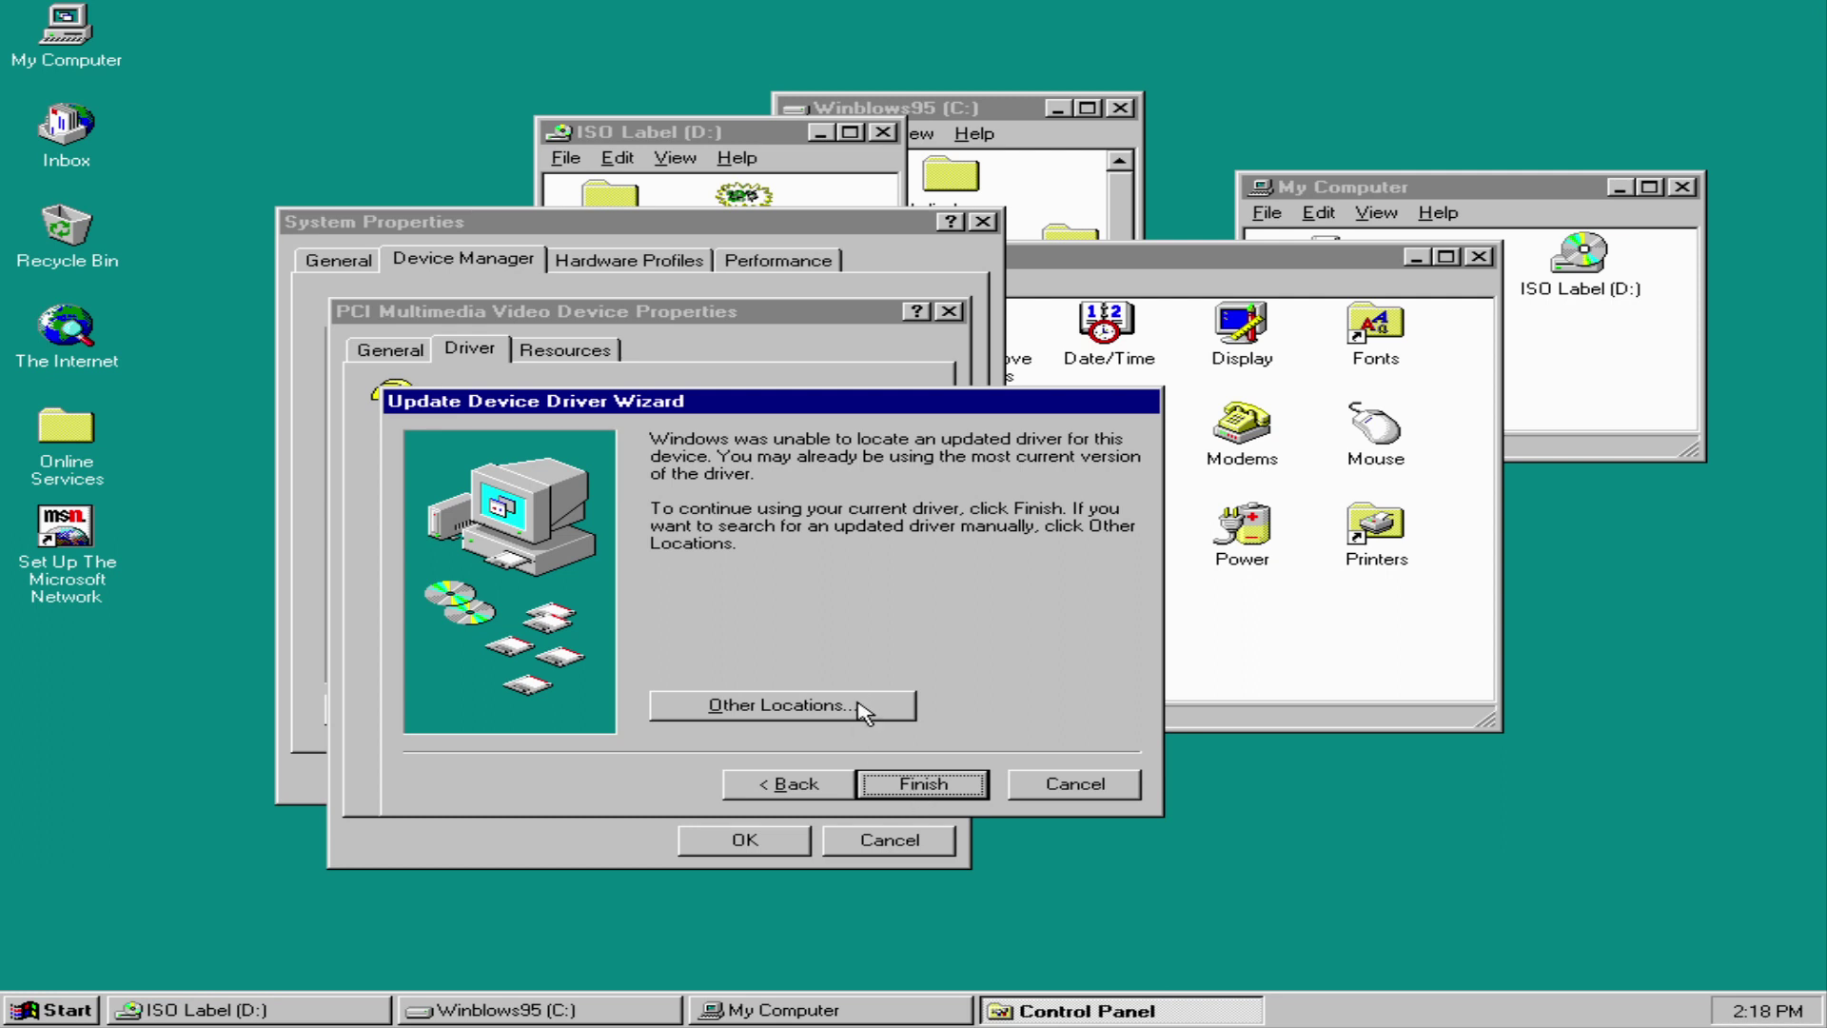
click(863, 706)
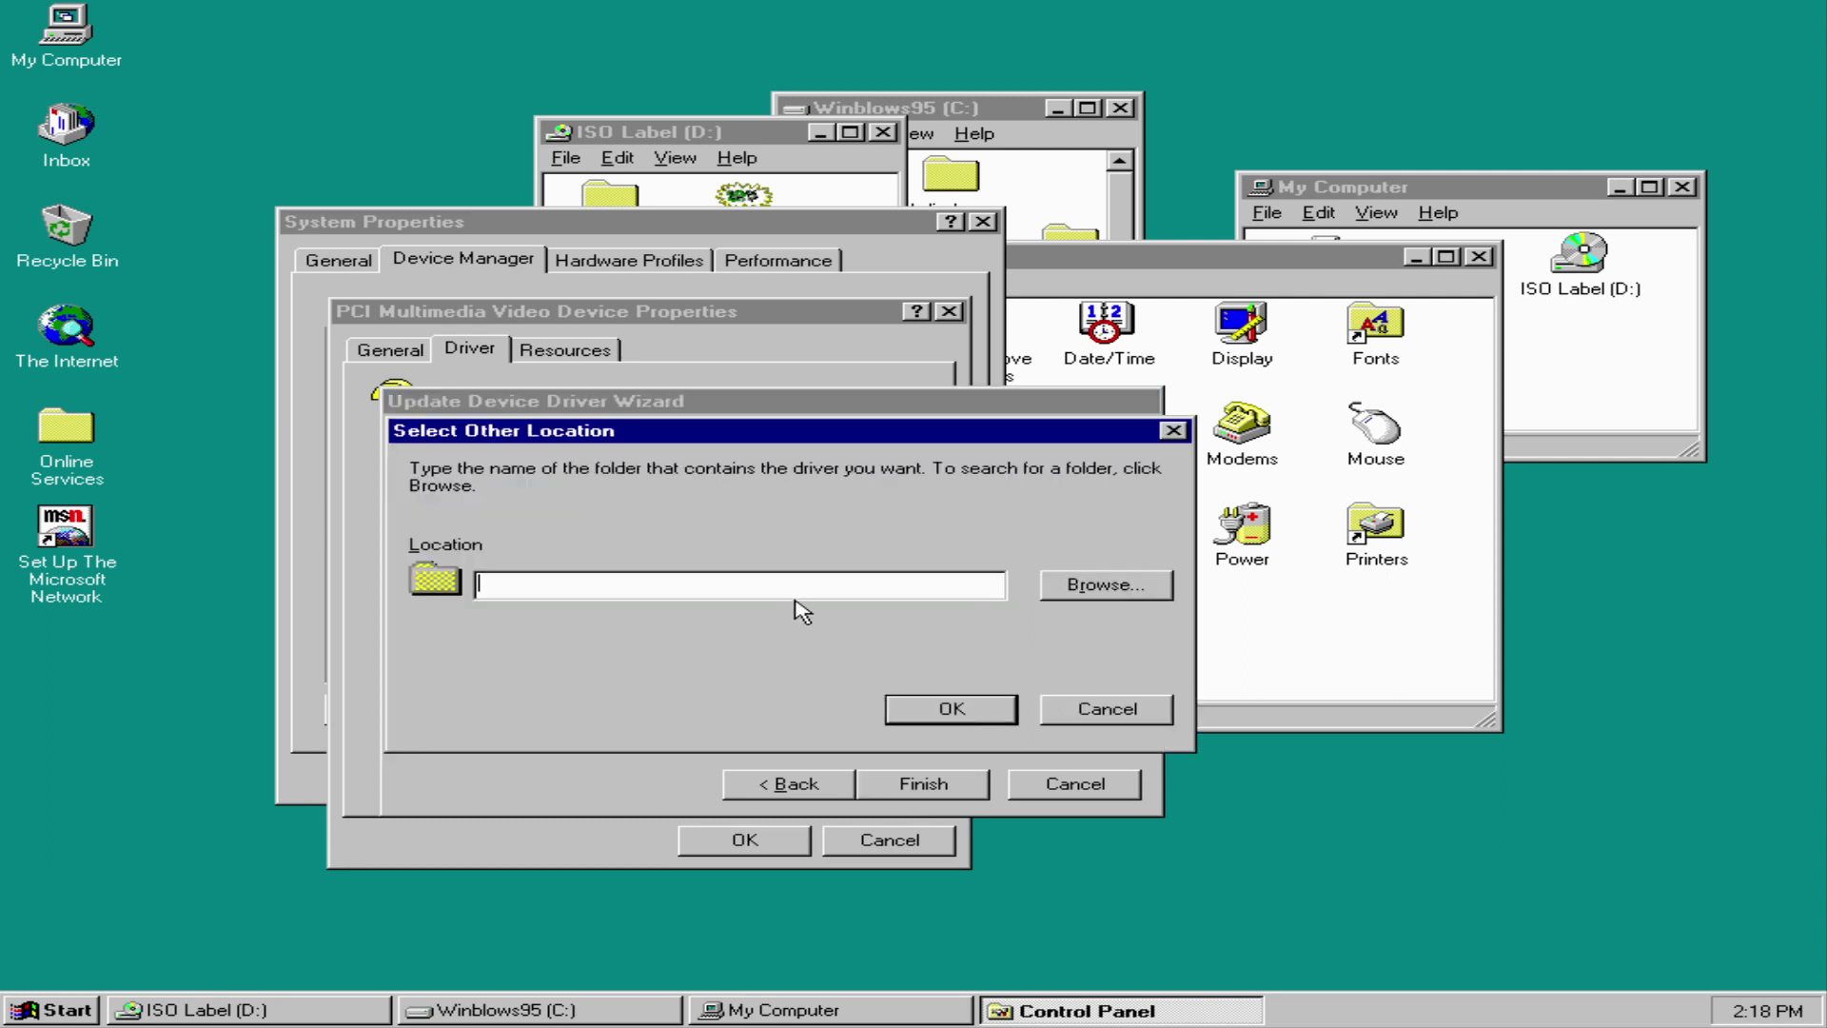
click(1077, 588)
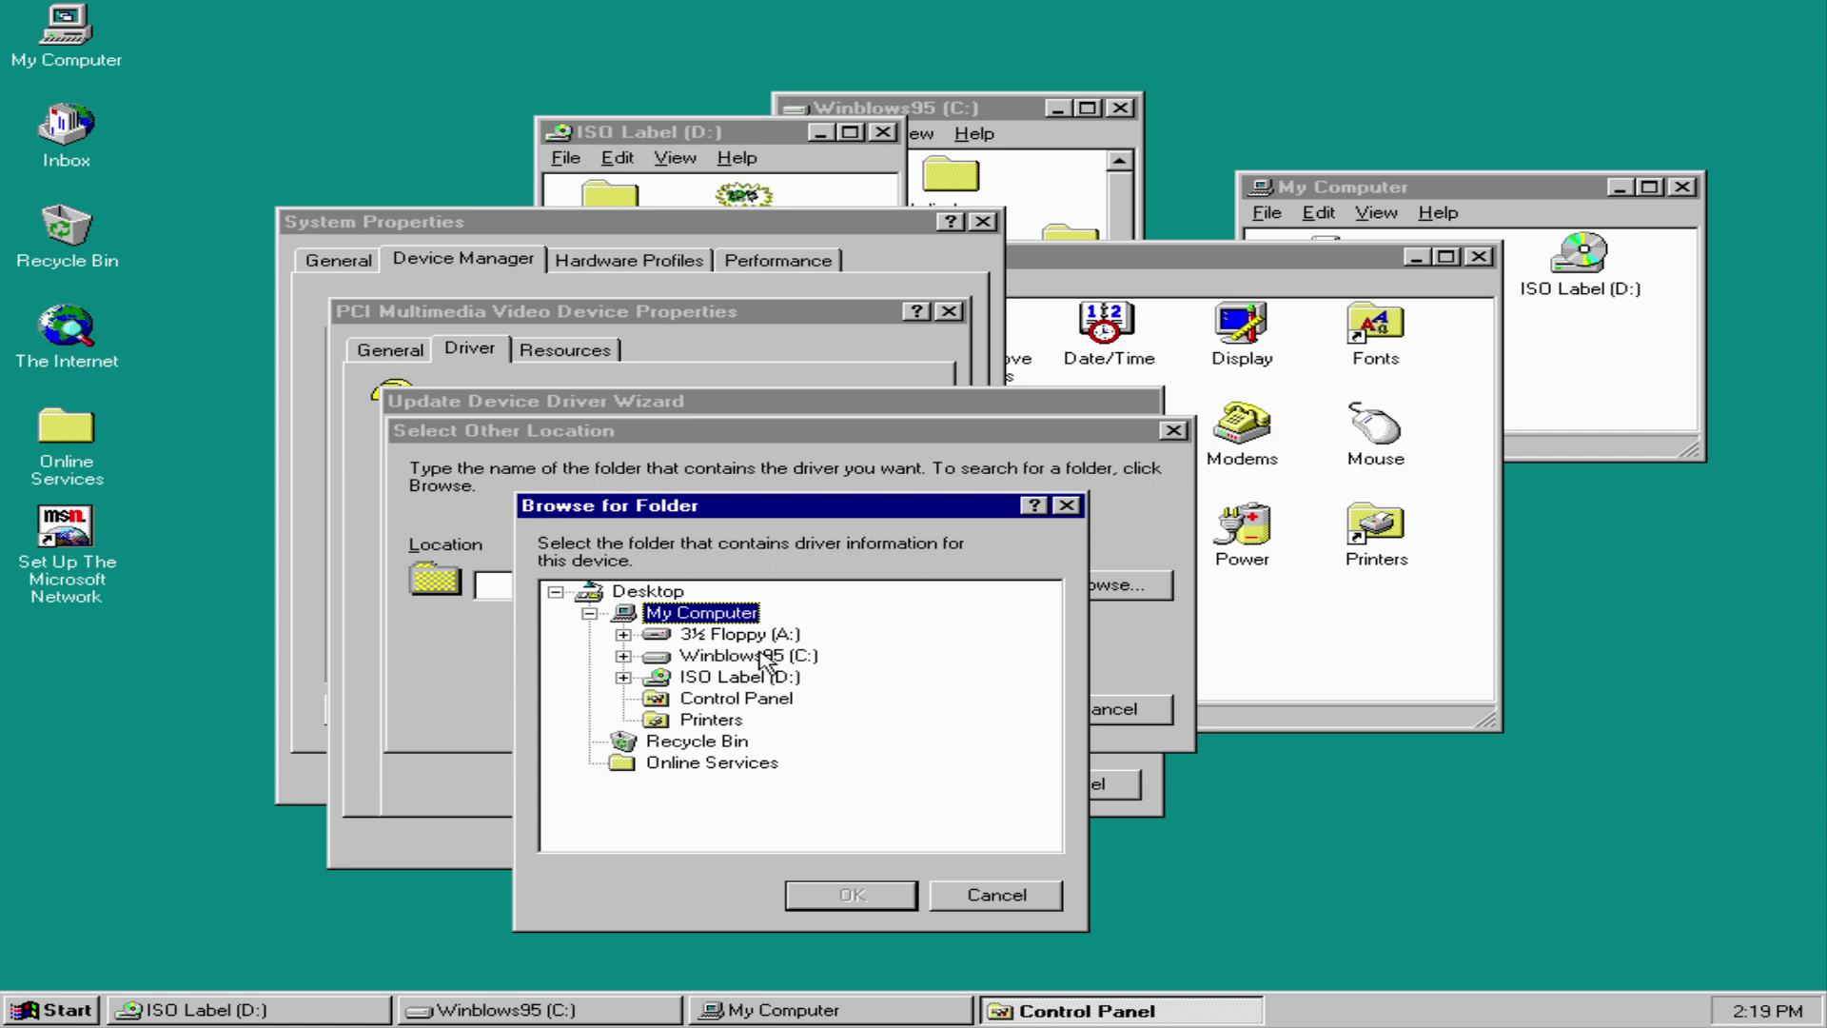
double_click(764, 657)
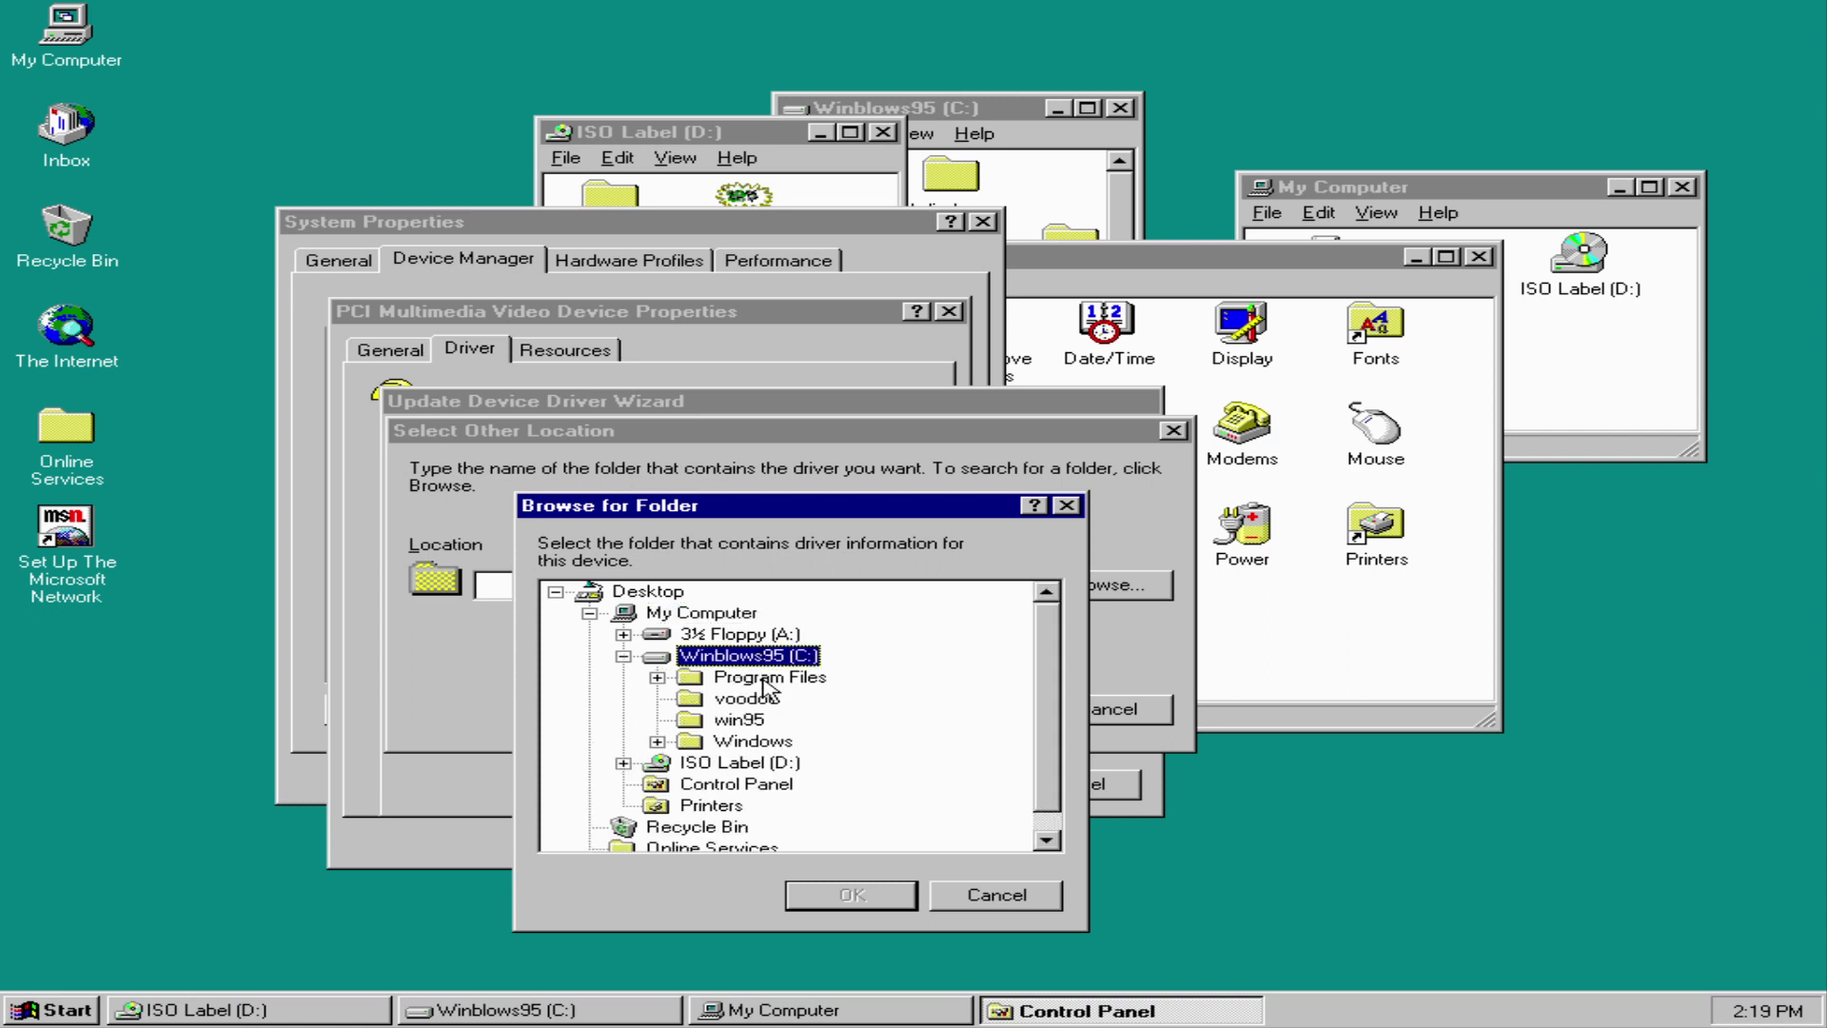
click(756, 702)
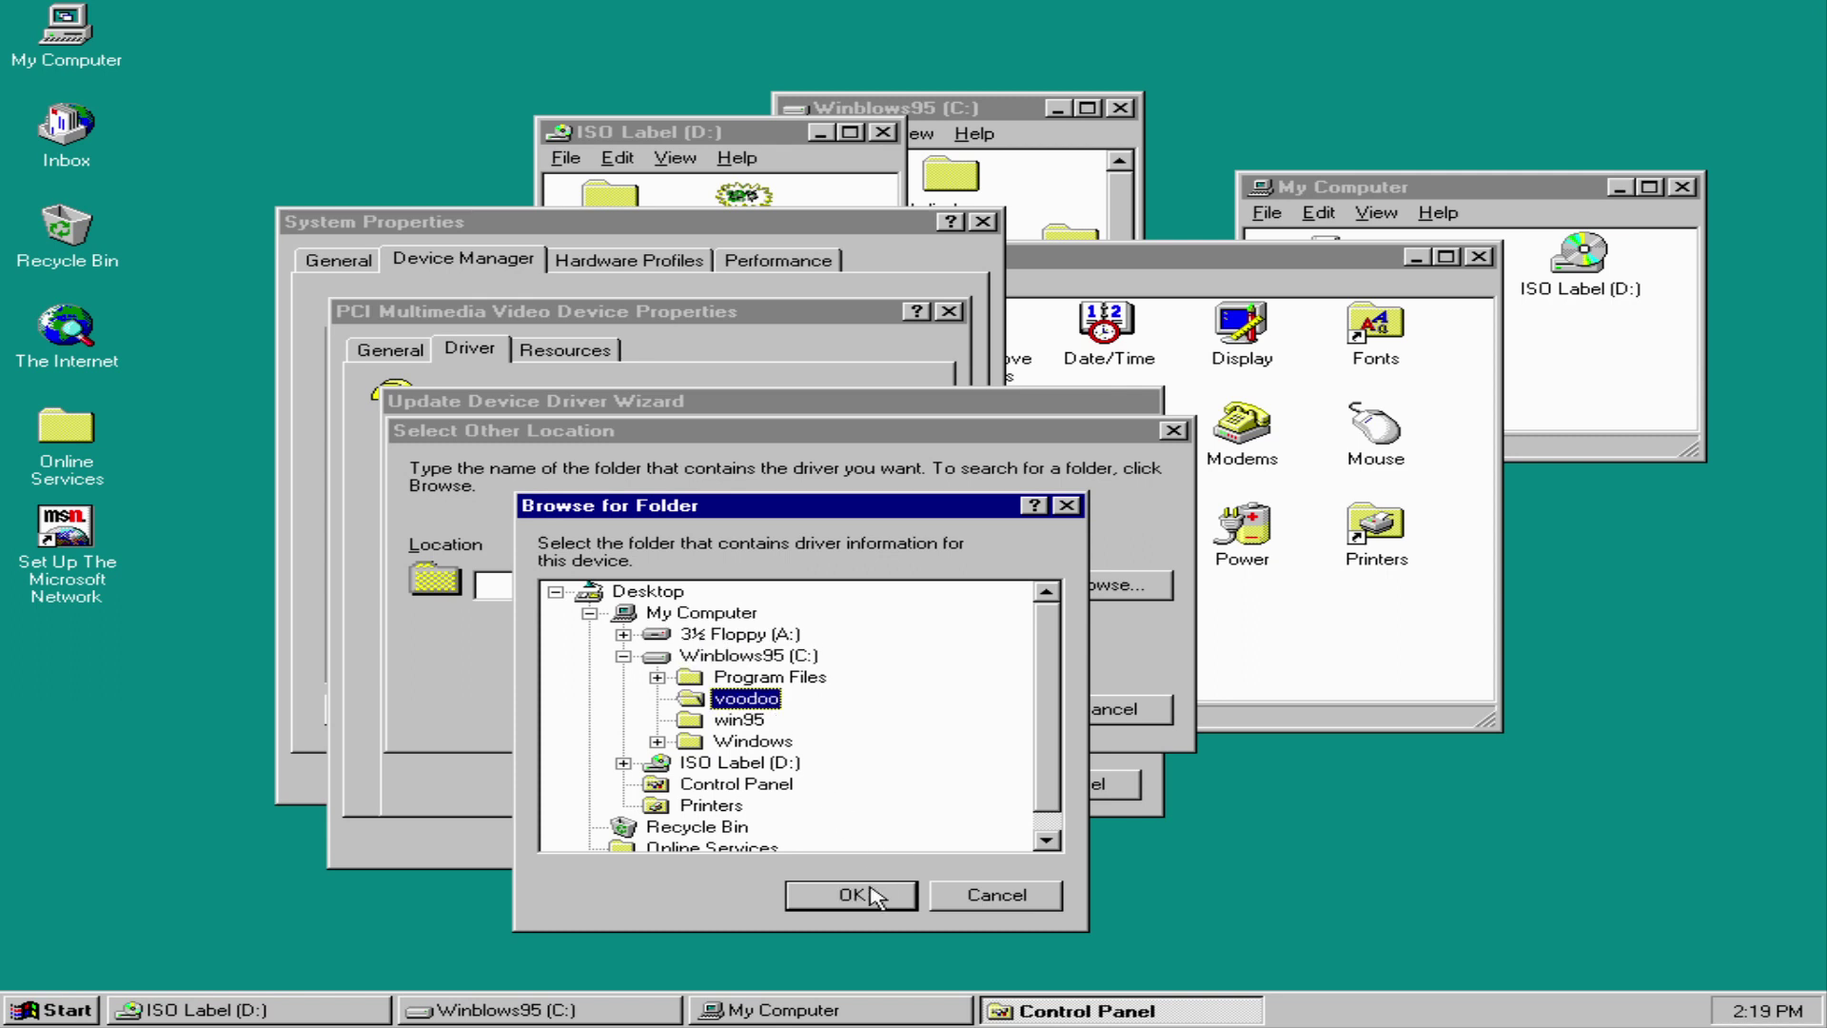
click(869, 894)
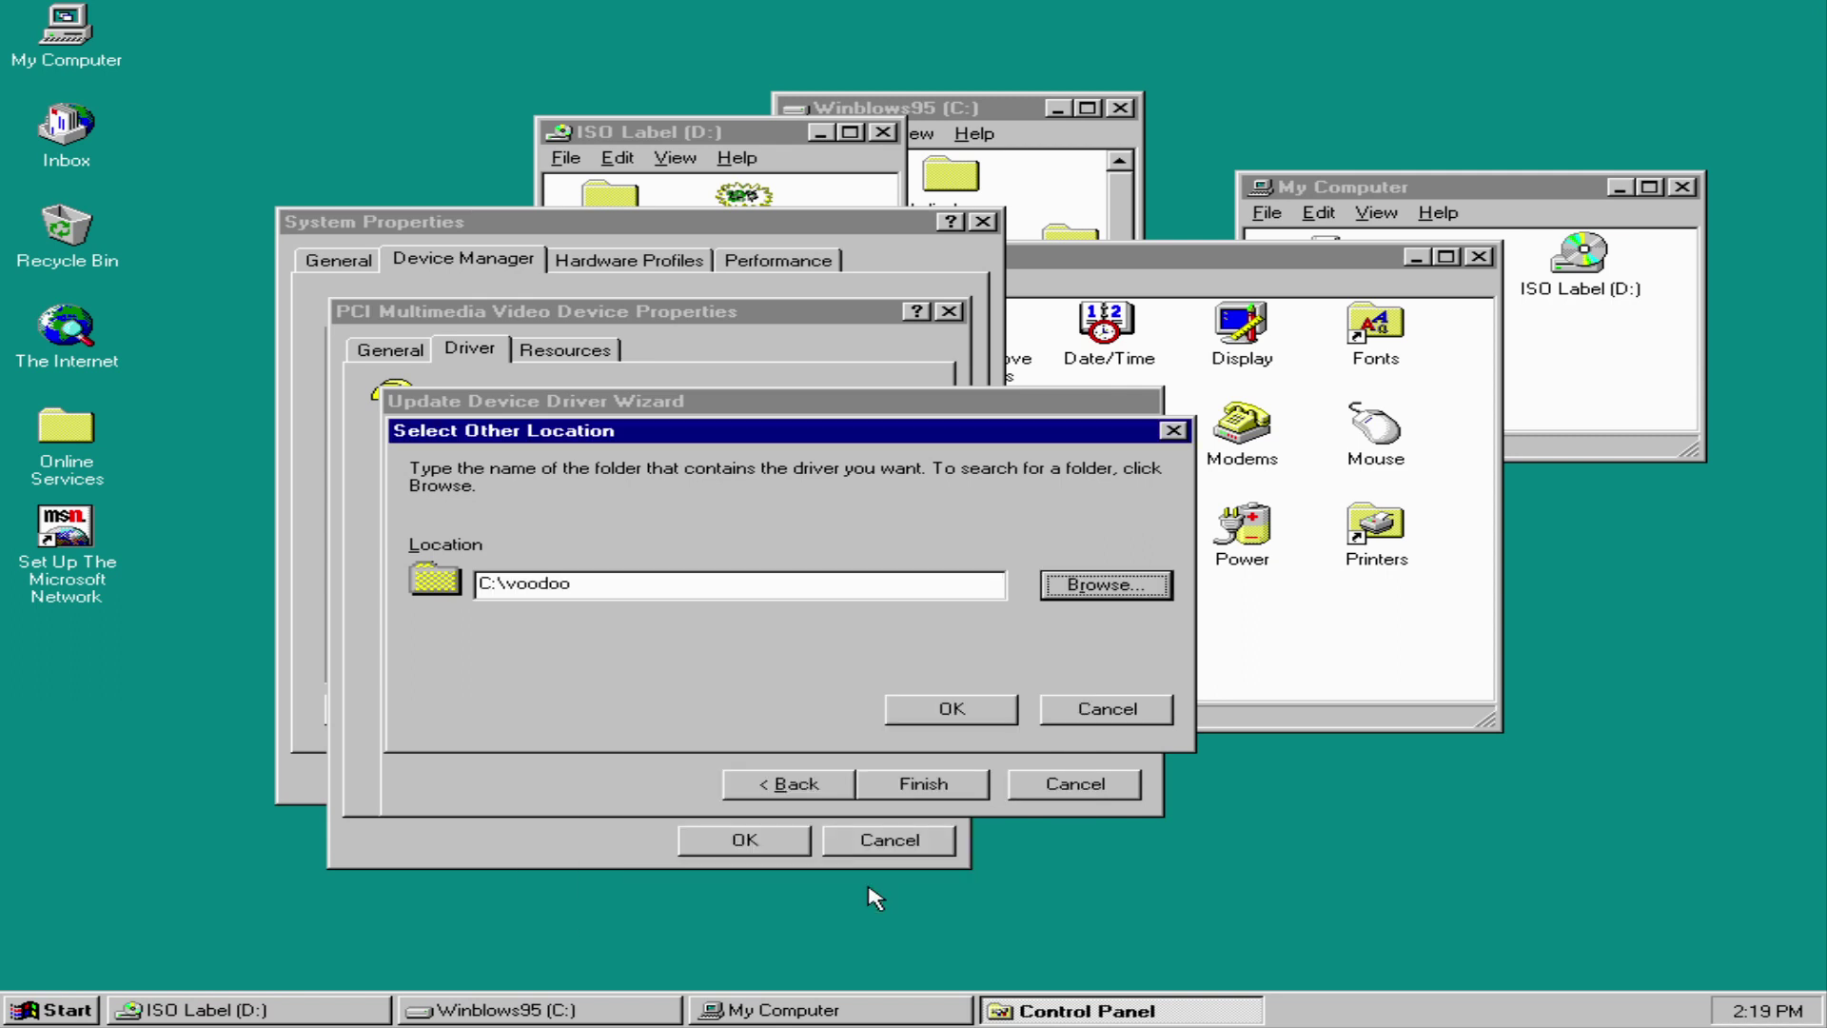
click(922, 710)
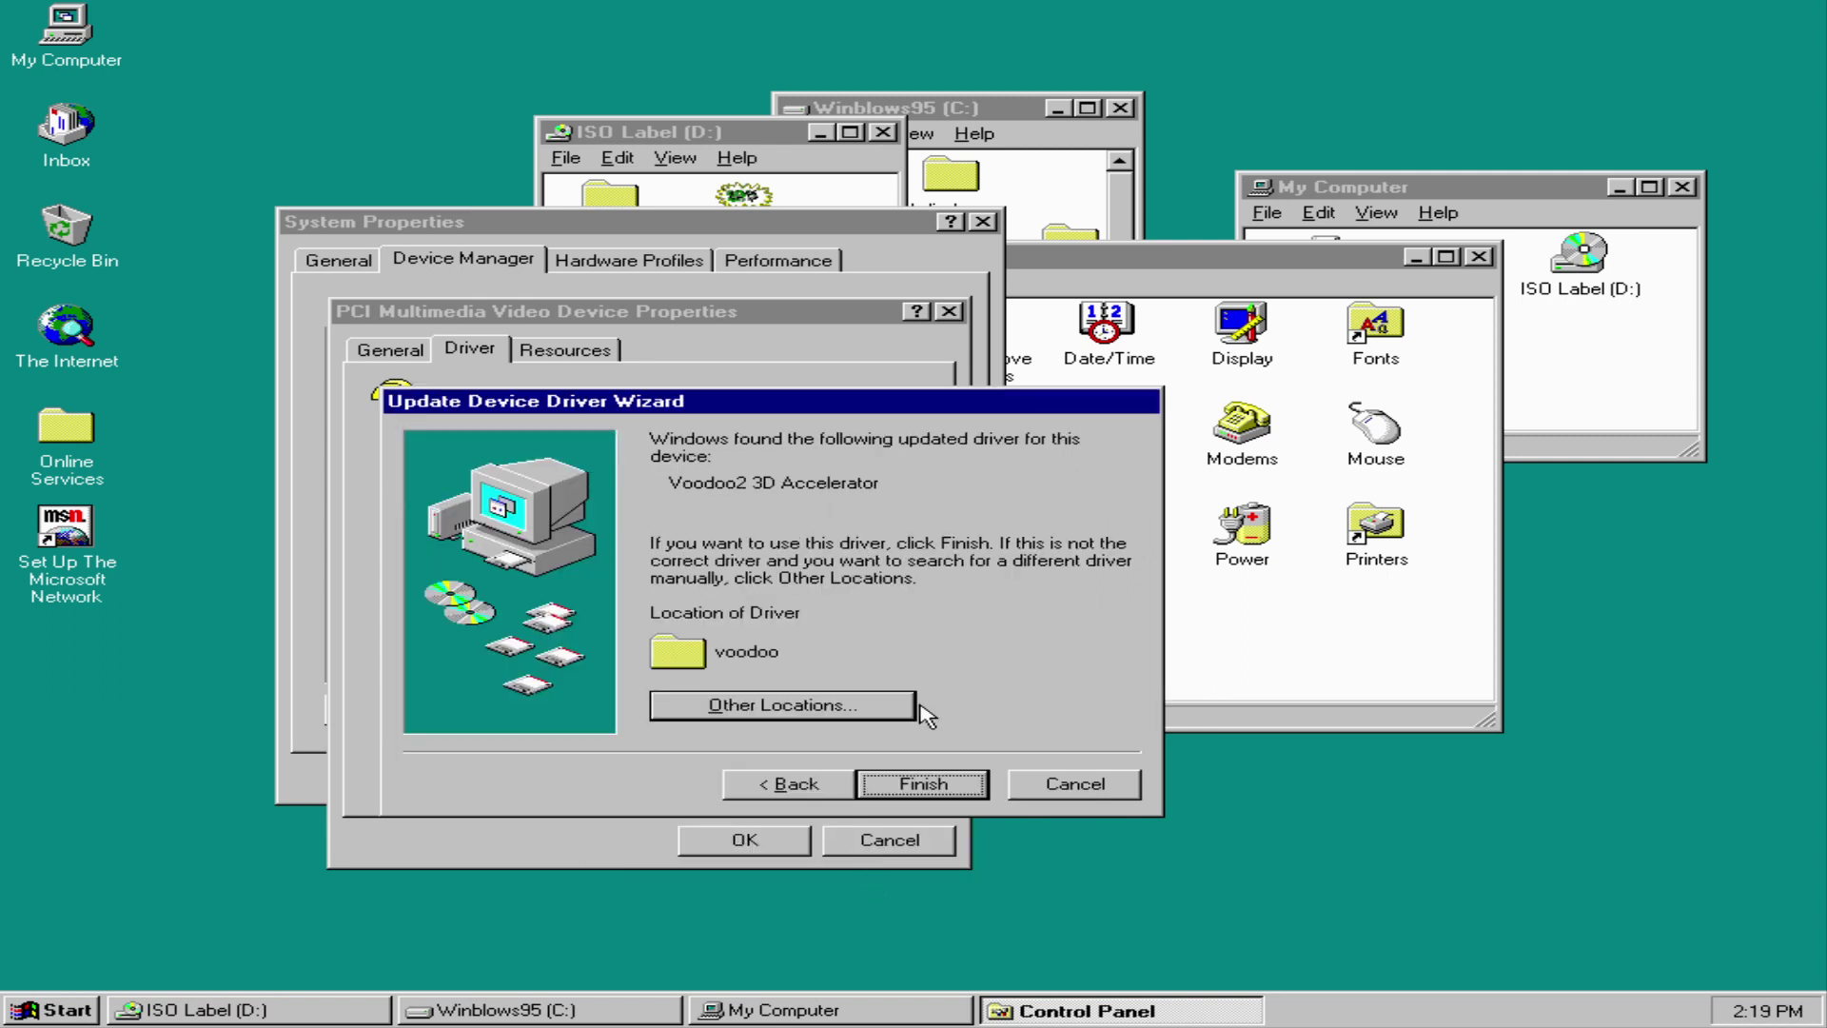
click(921, 790)
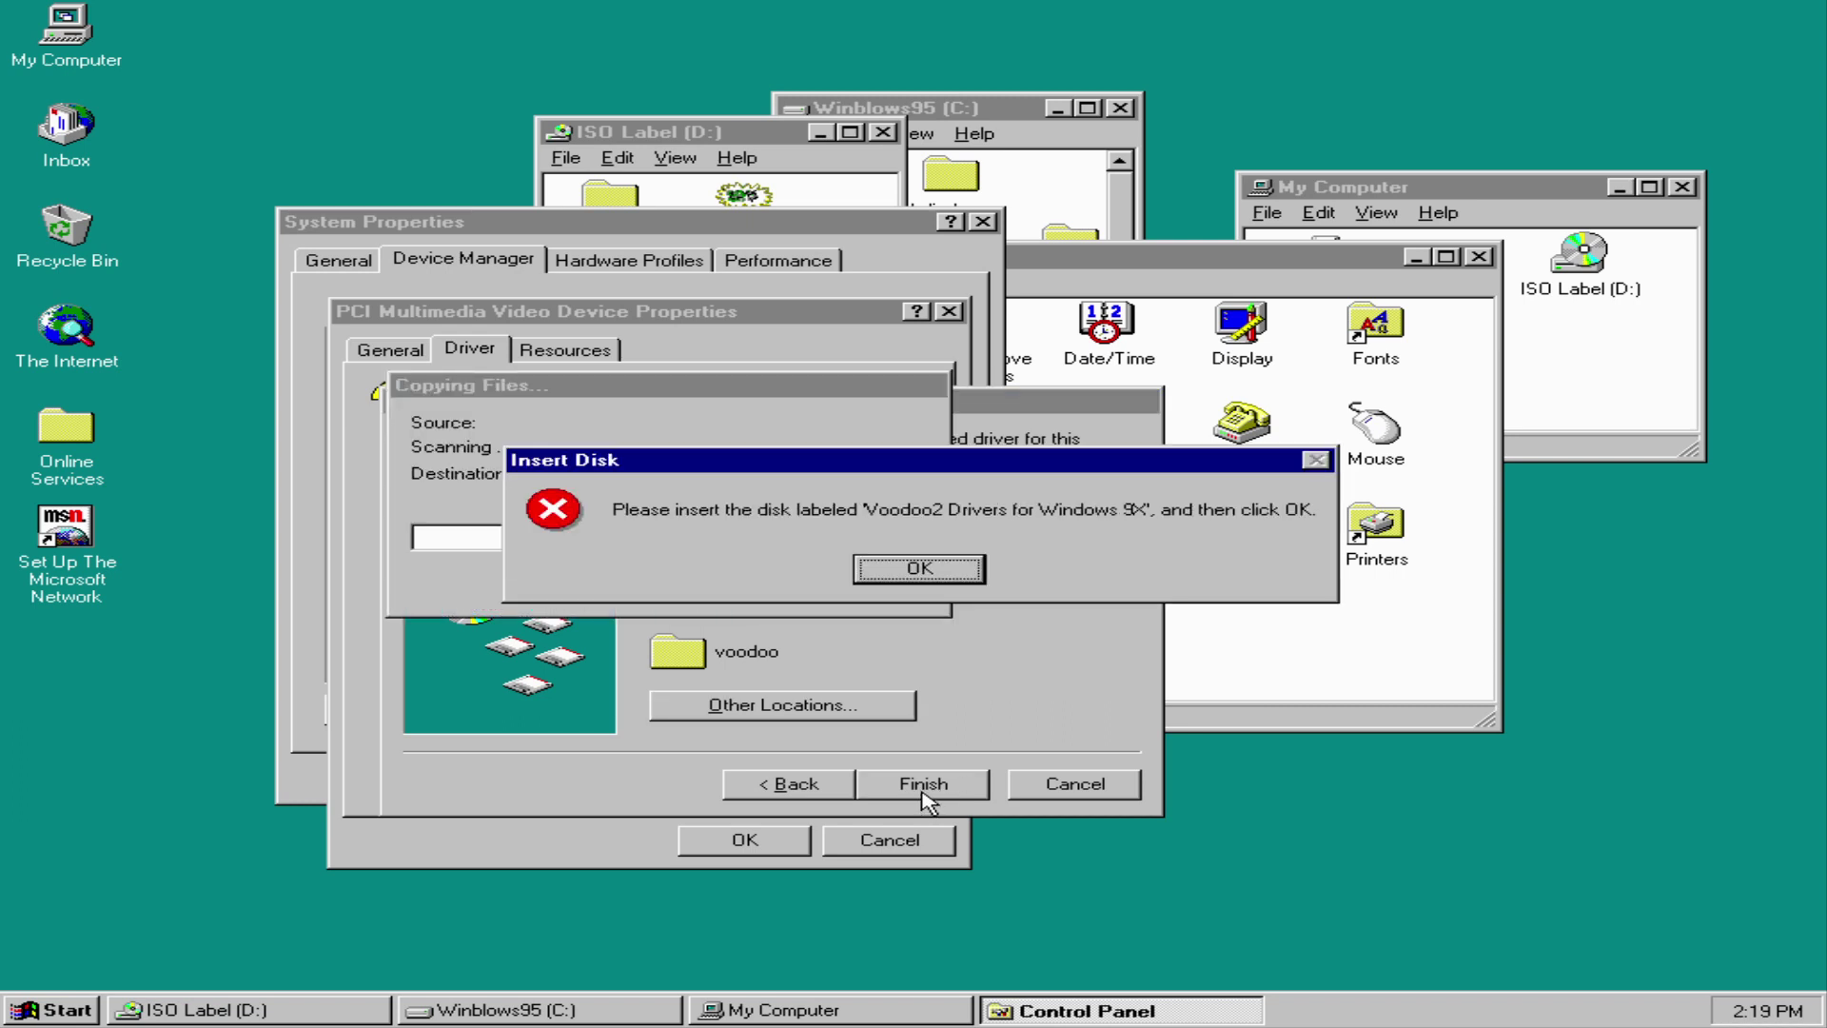
- Supply C:\voodoo as the source for the missing 3DFX16V2.DLL and continue copying
click(938, 571)
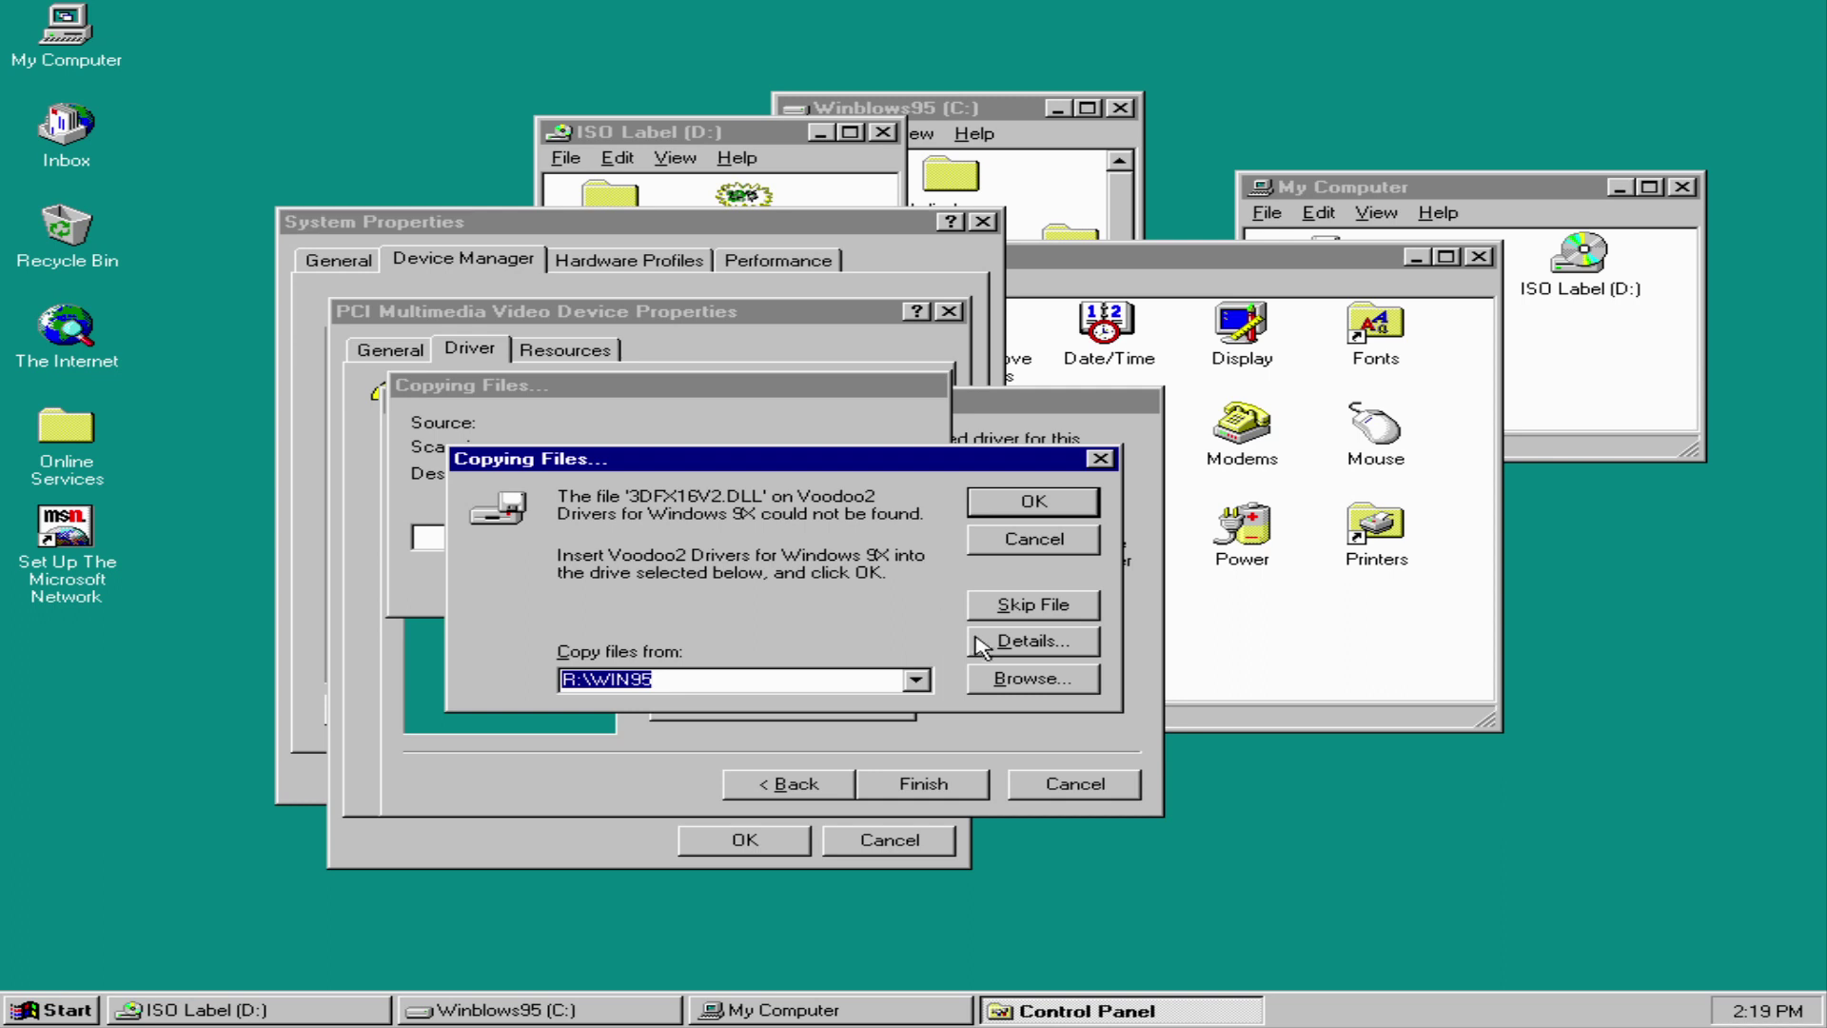
click(1047, 681)
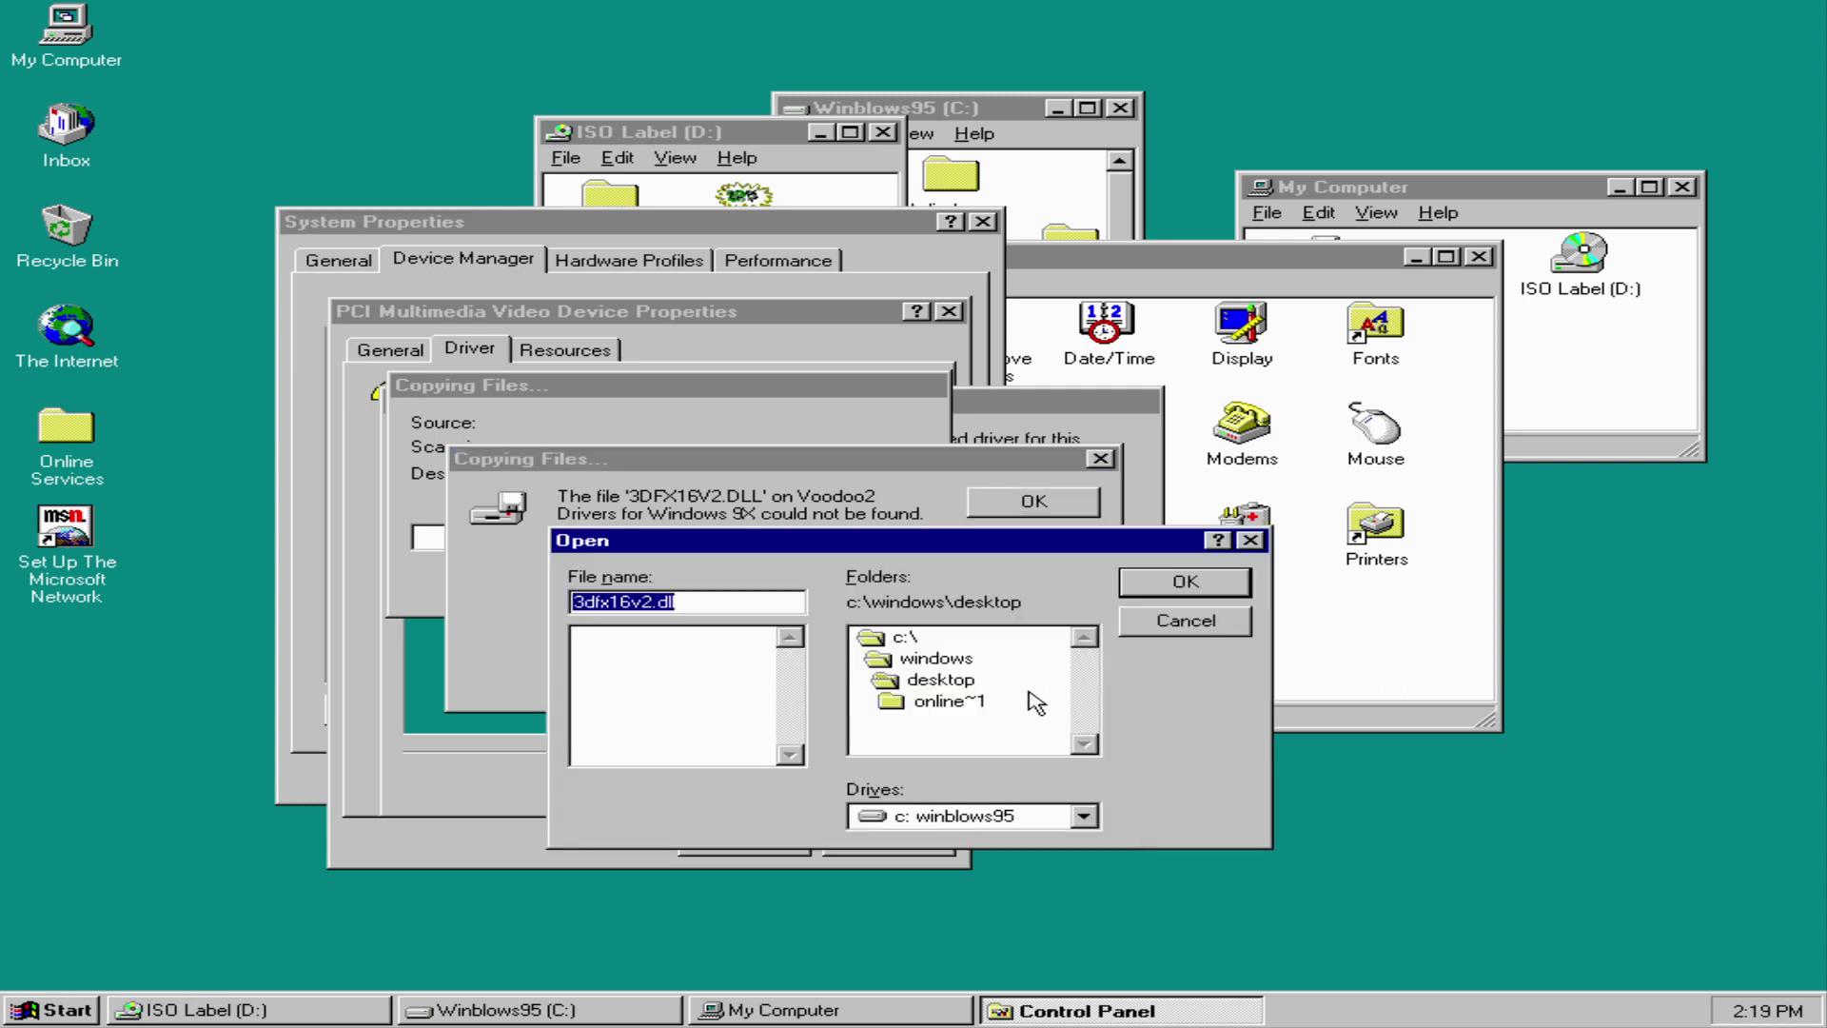
double_click(935, 630)
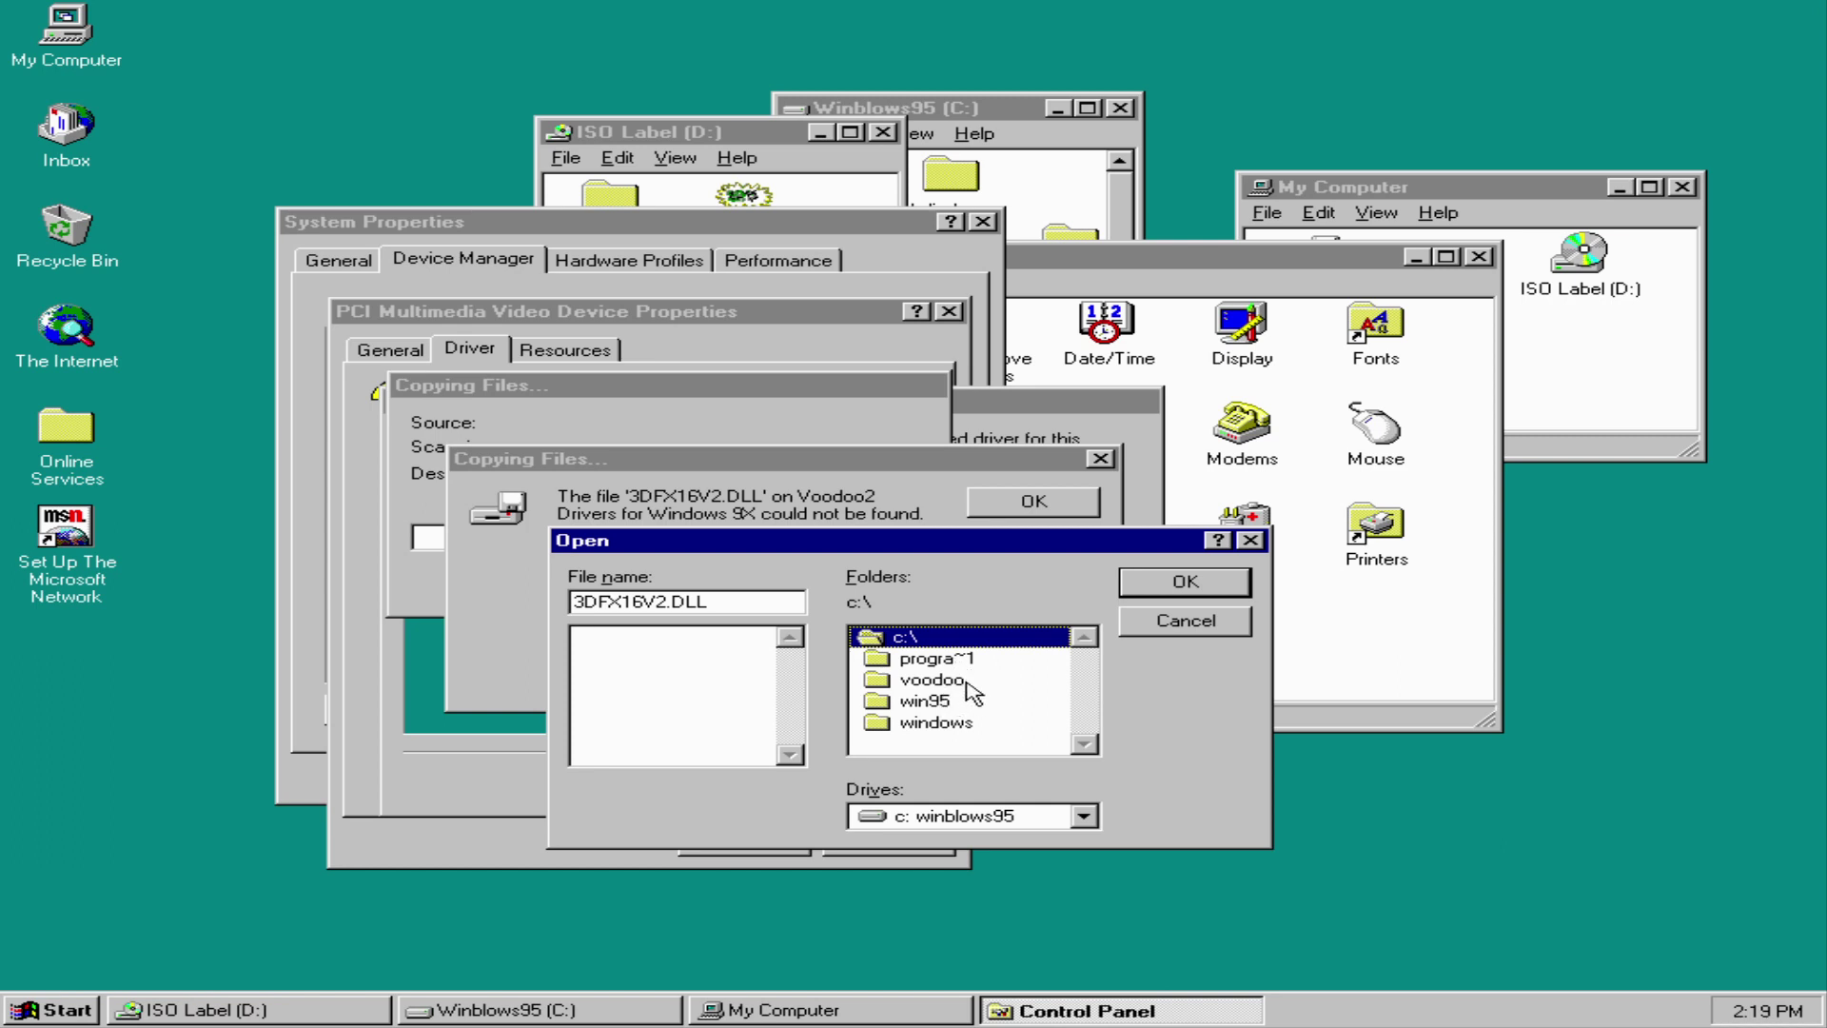
double_click(965, 681)
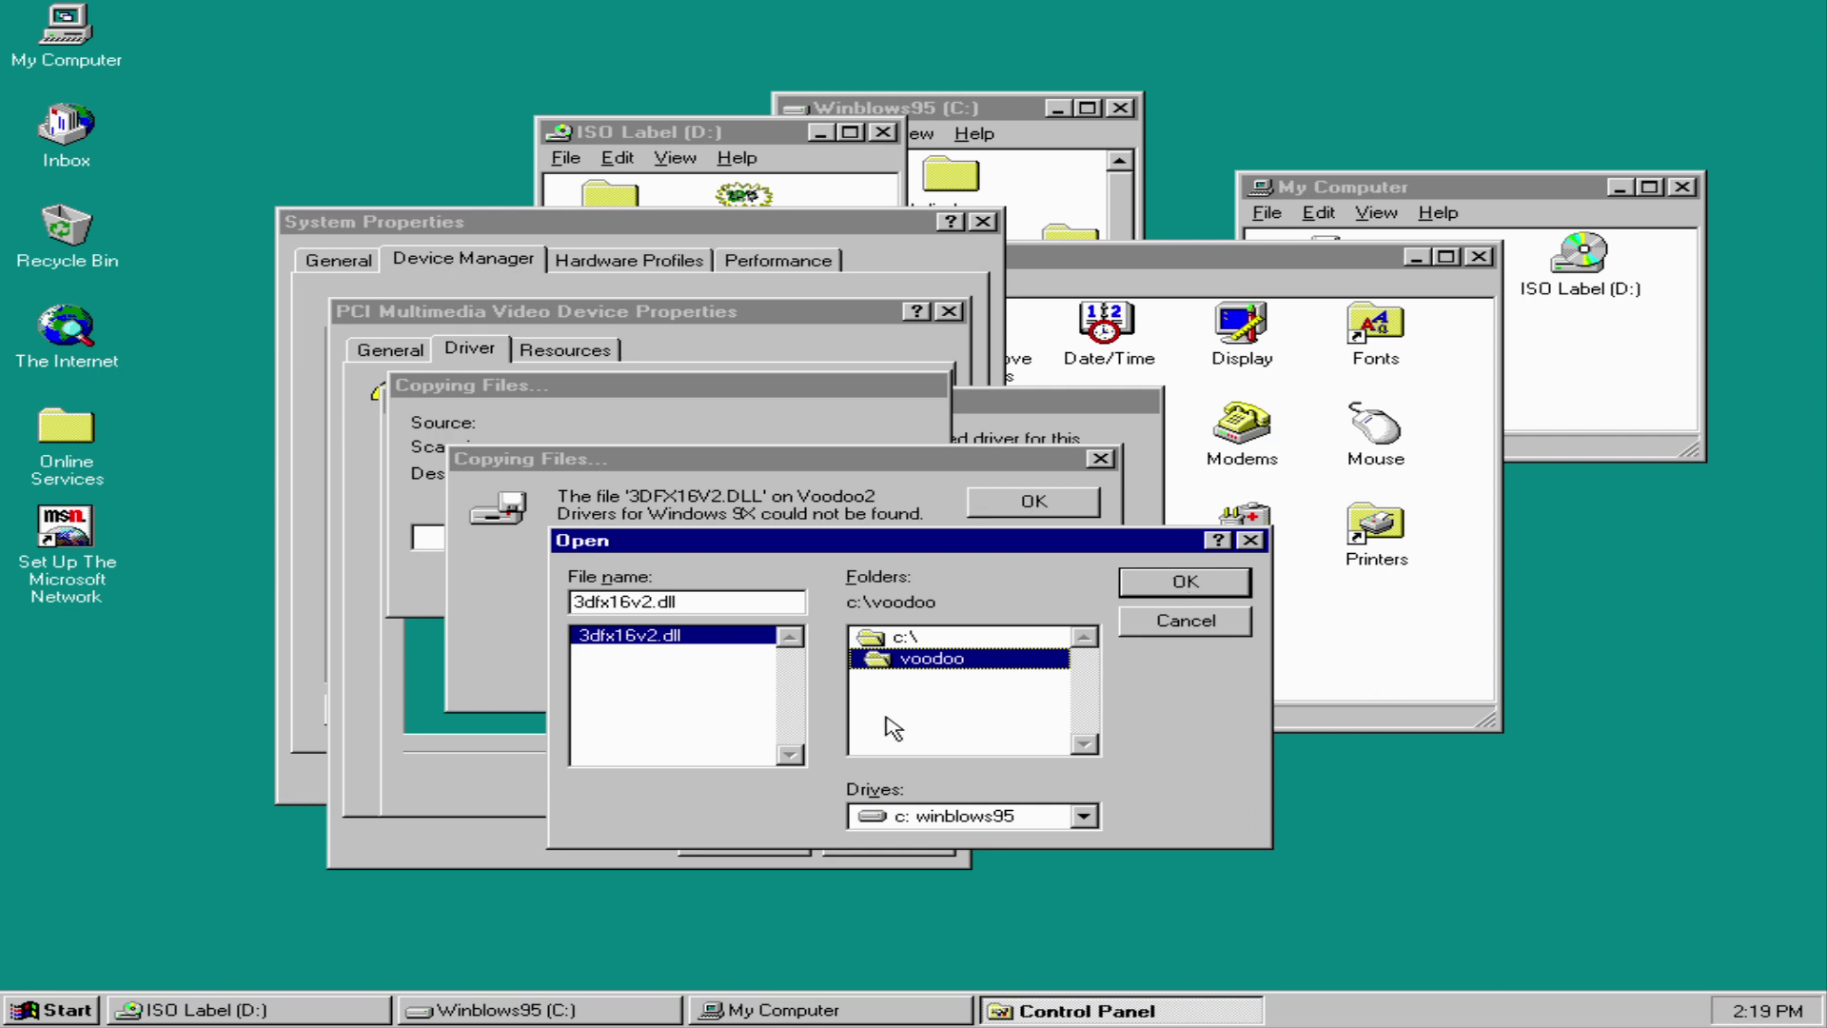
click(1178, 591)
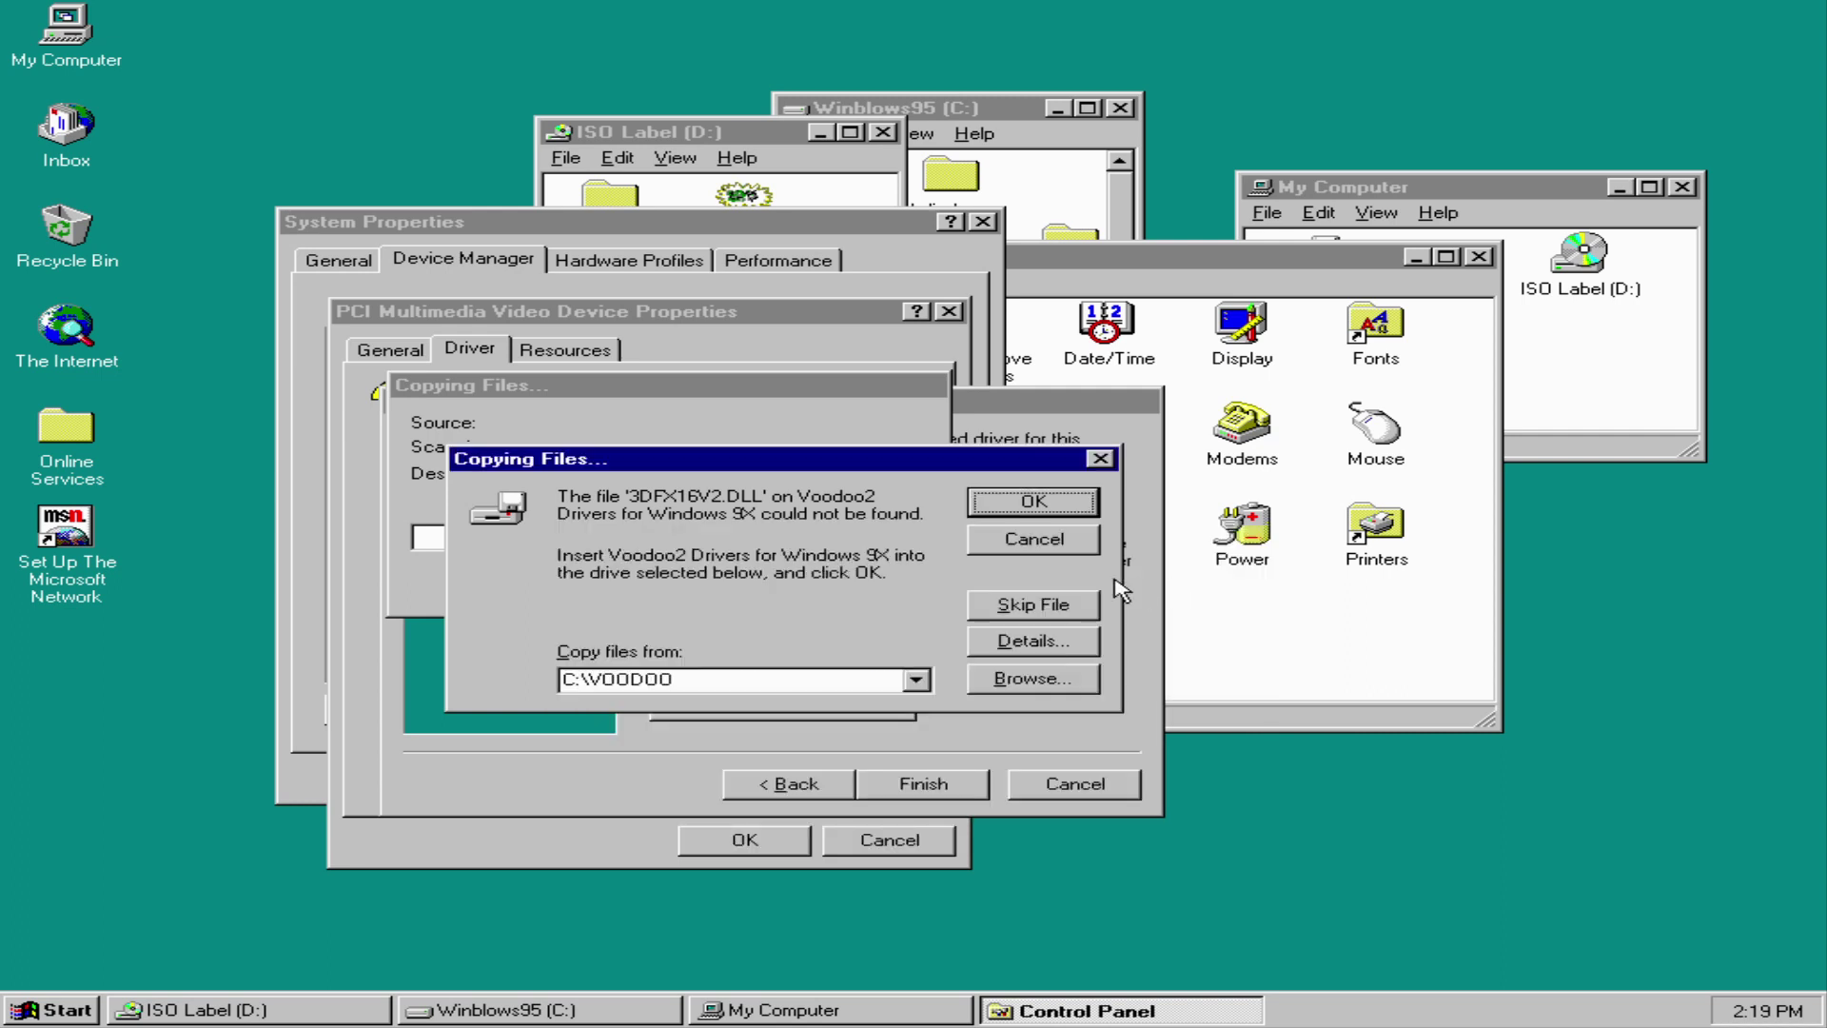
click(1073, 507)
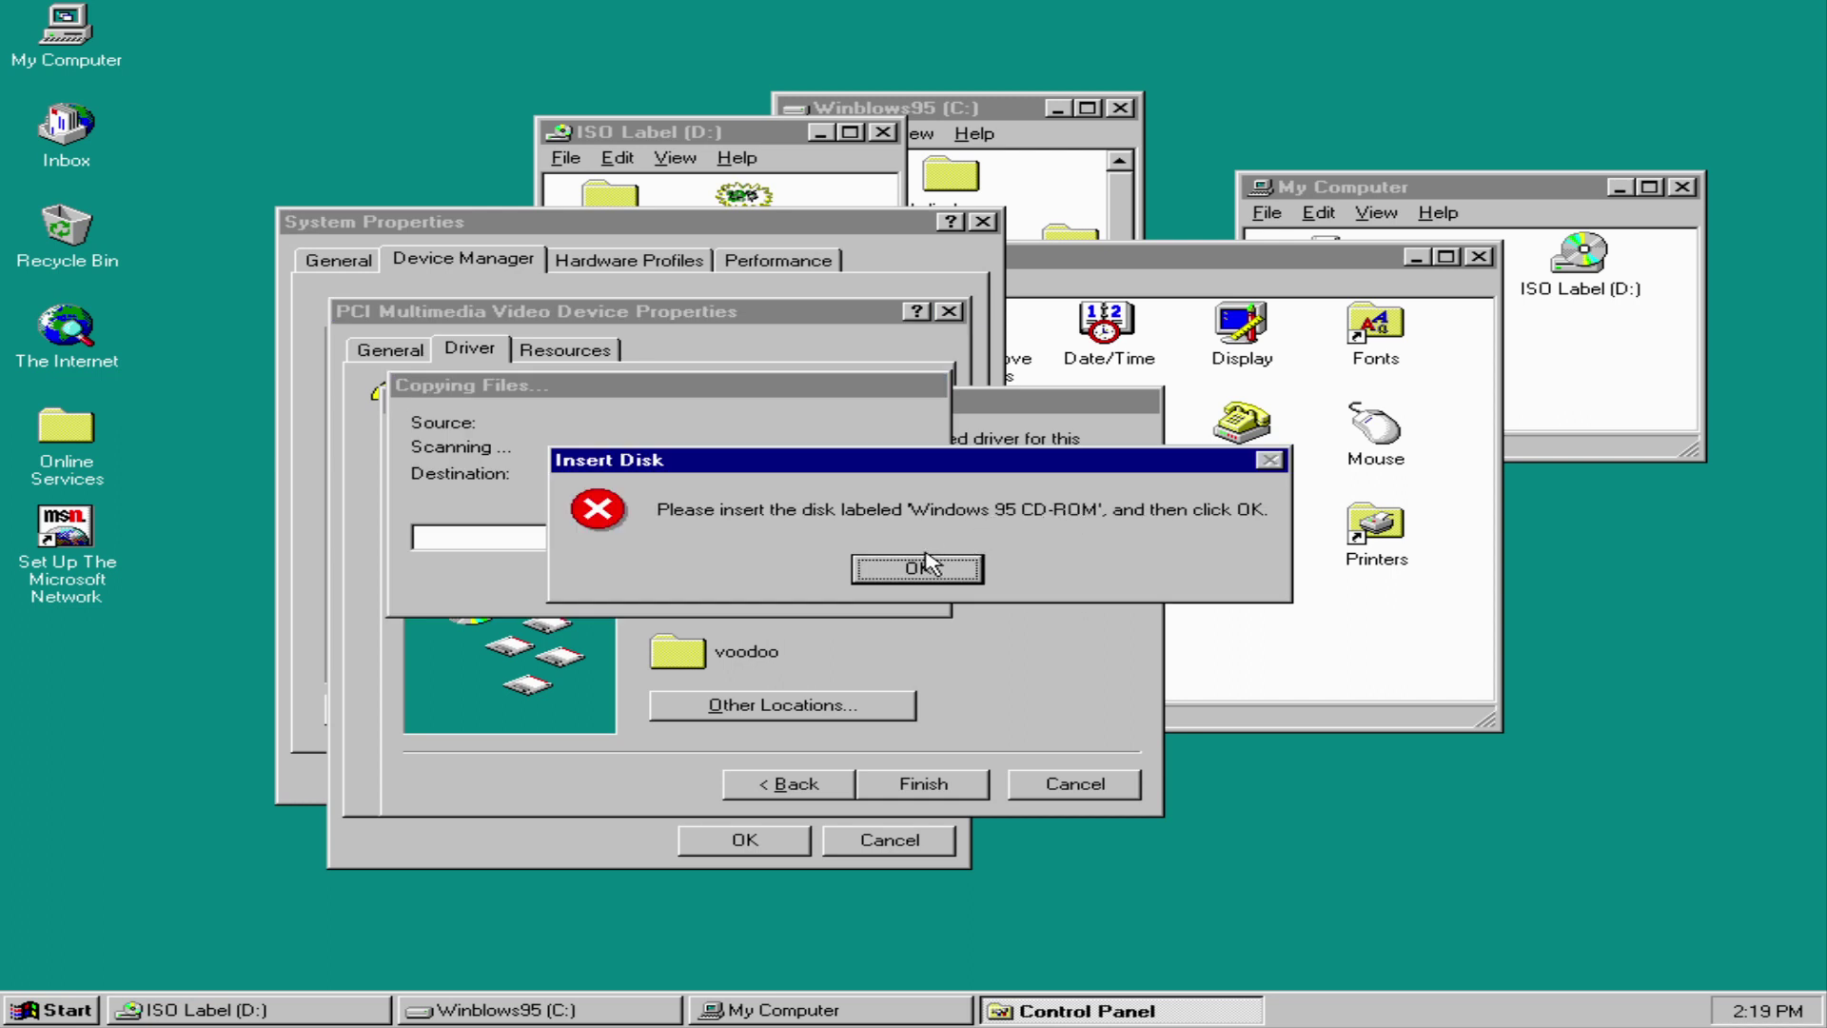
- Change the copy source from R:\WIN95 to C: and let the driver files finish copying
click(880, 575)
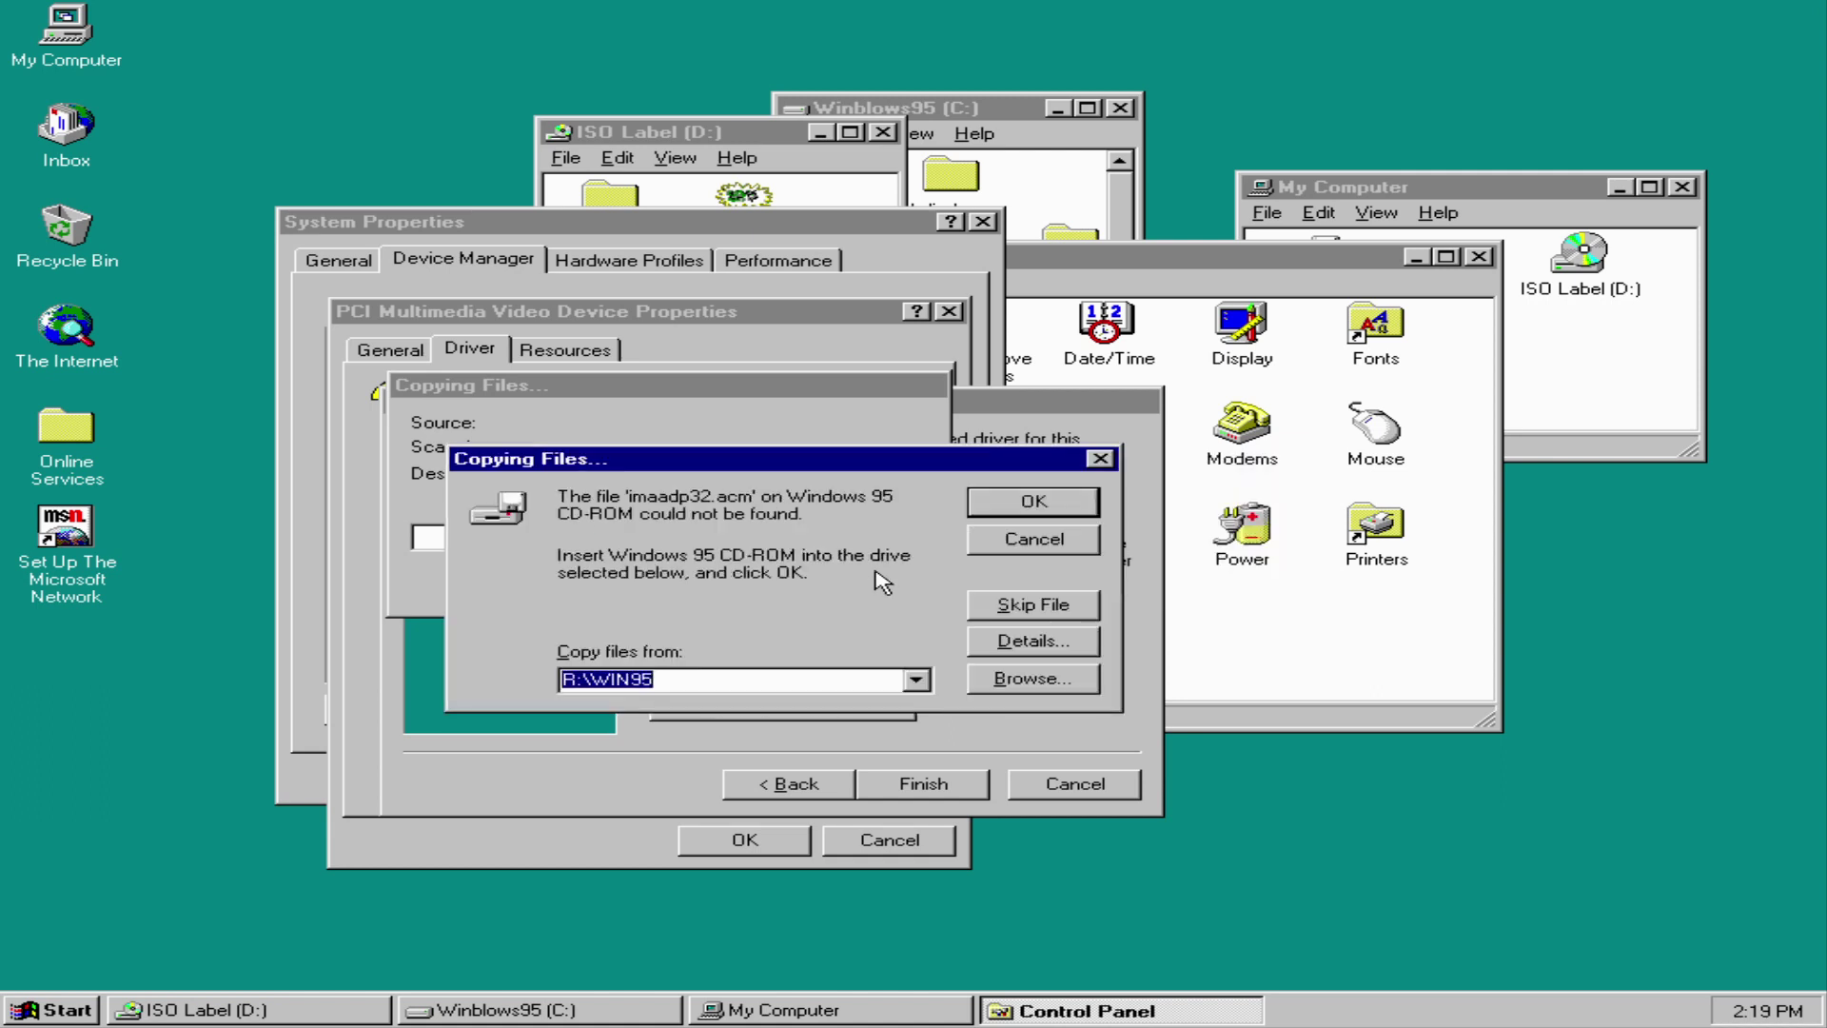
text(C:)
click(1026, 502)
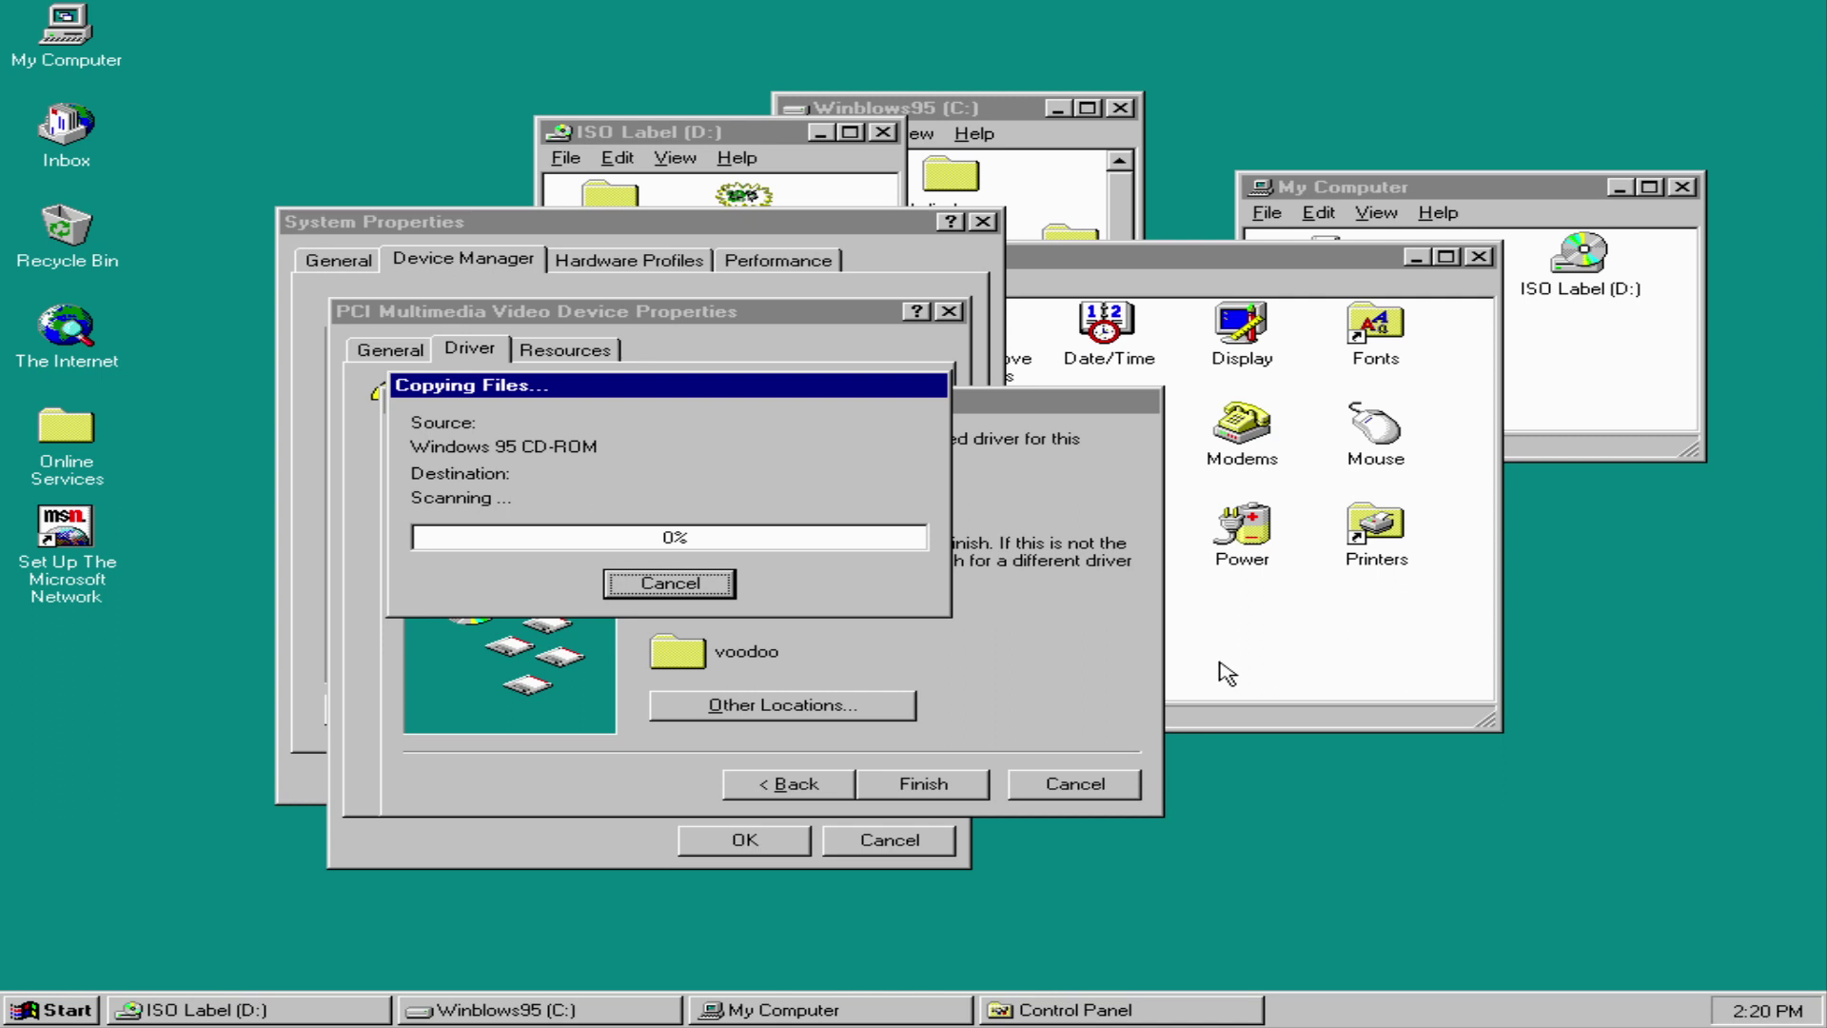
click(1326, 676)
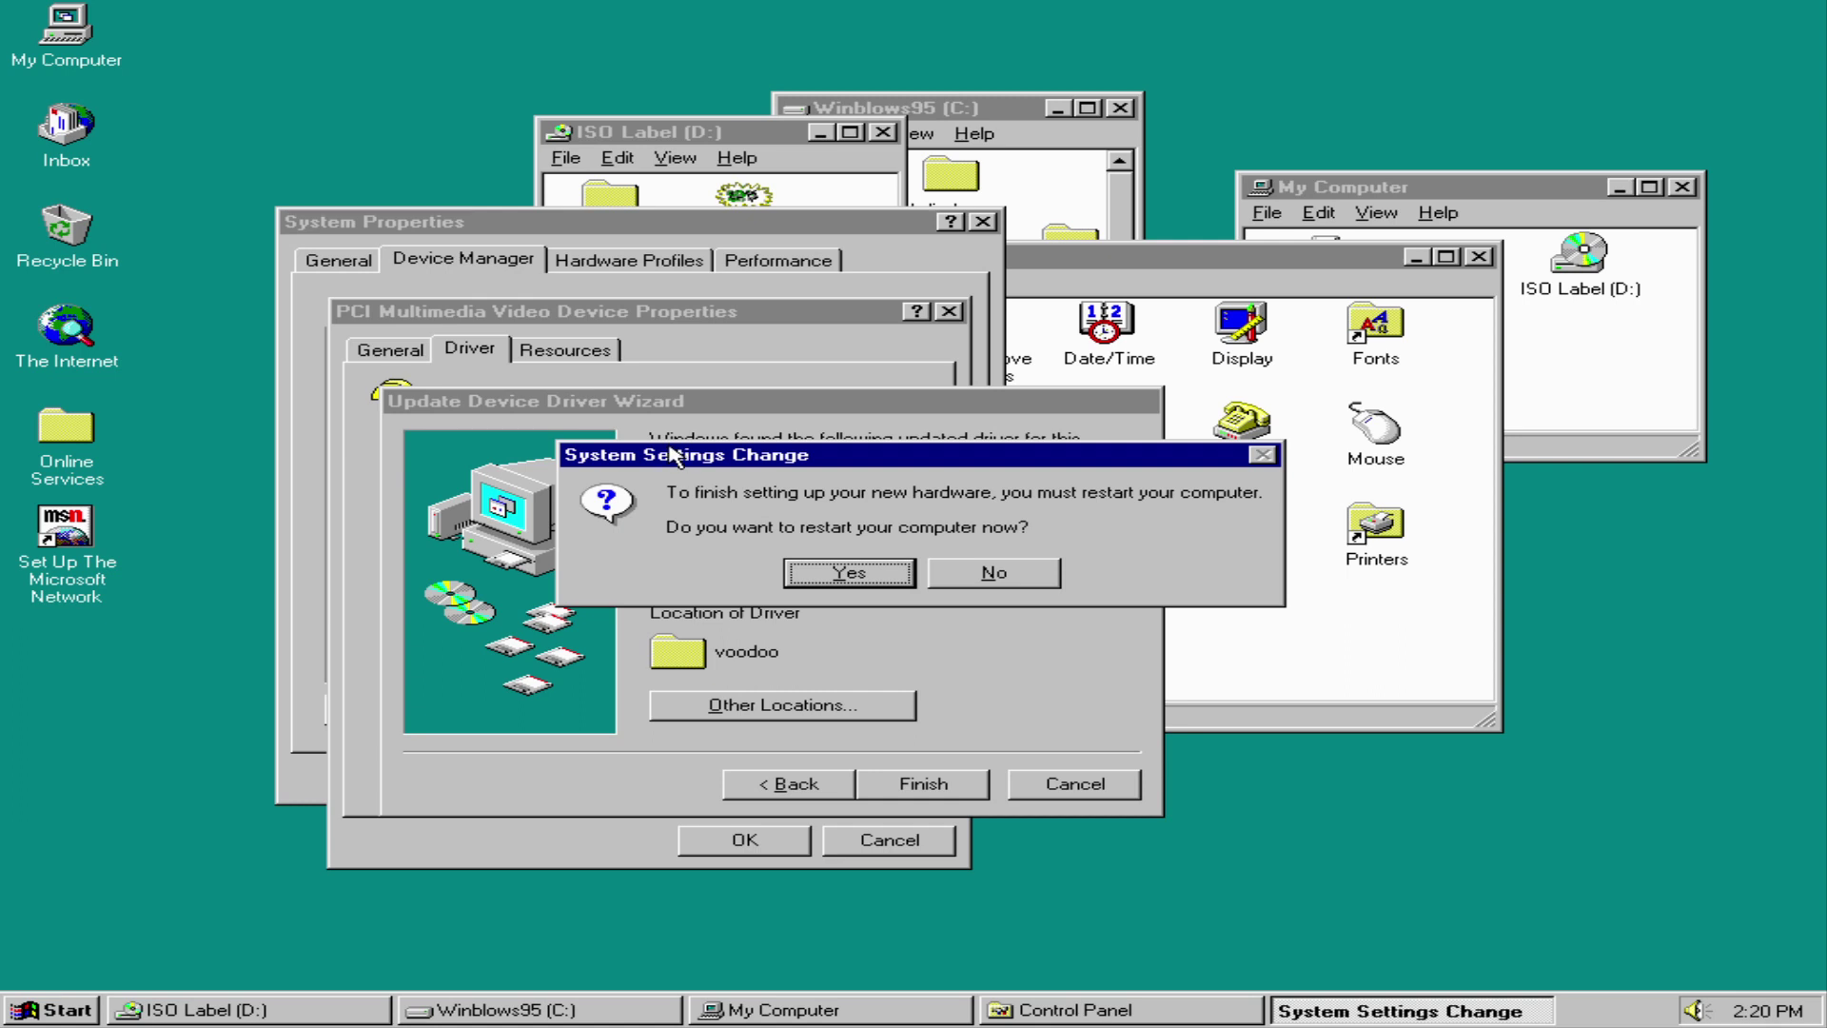
- Restart Windows to complete the Voodoo2 driver setup and close the Welcome screen
click(819, 575)
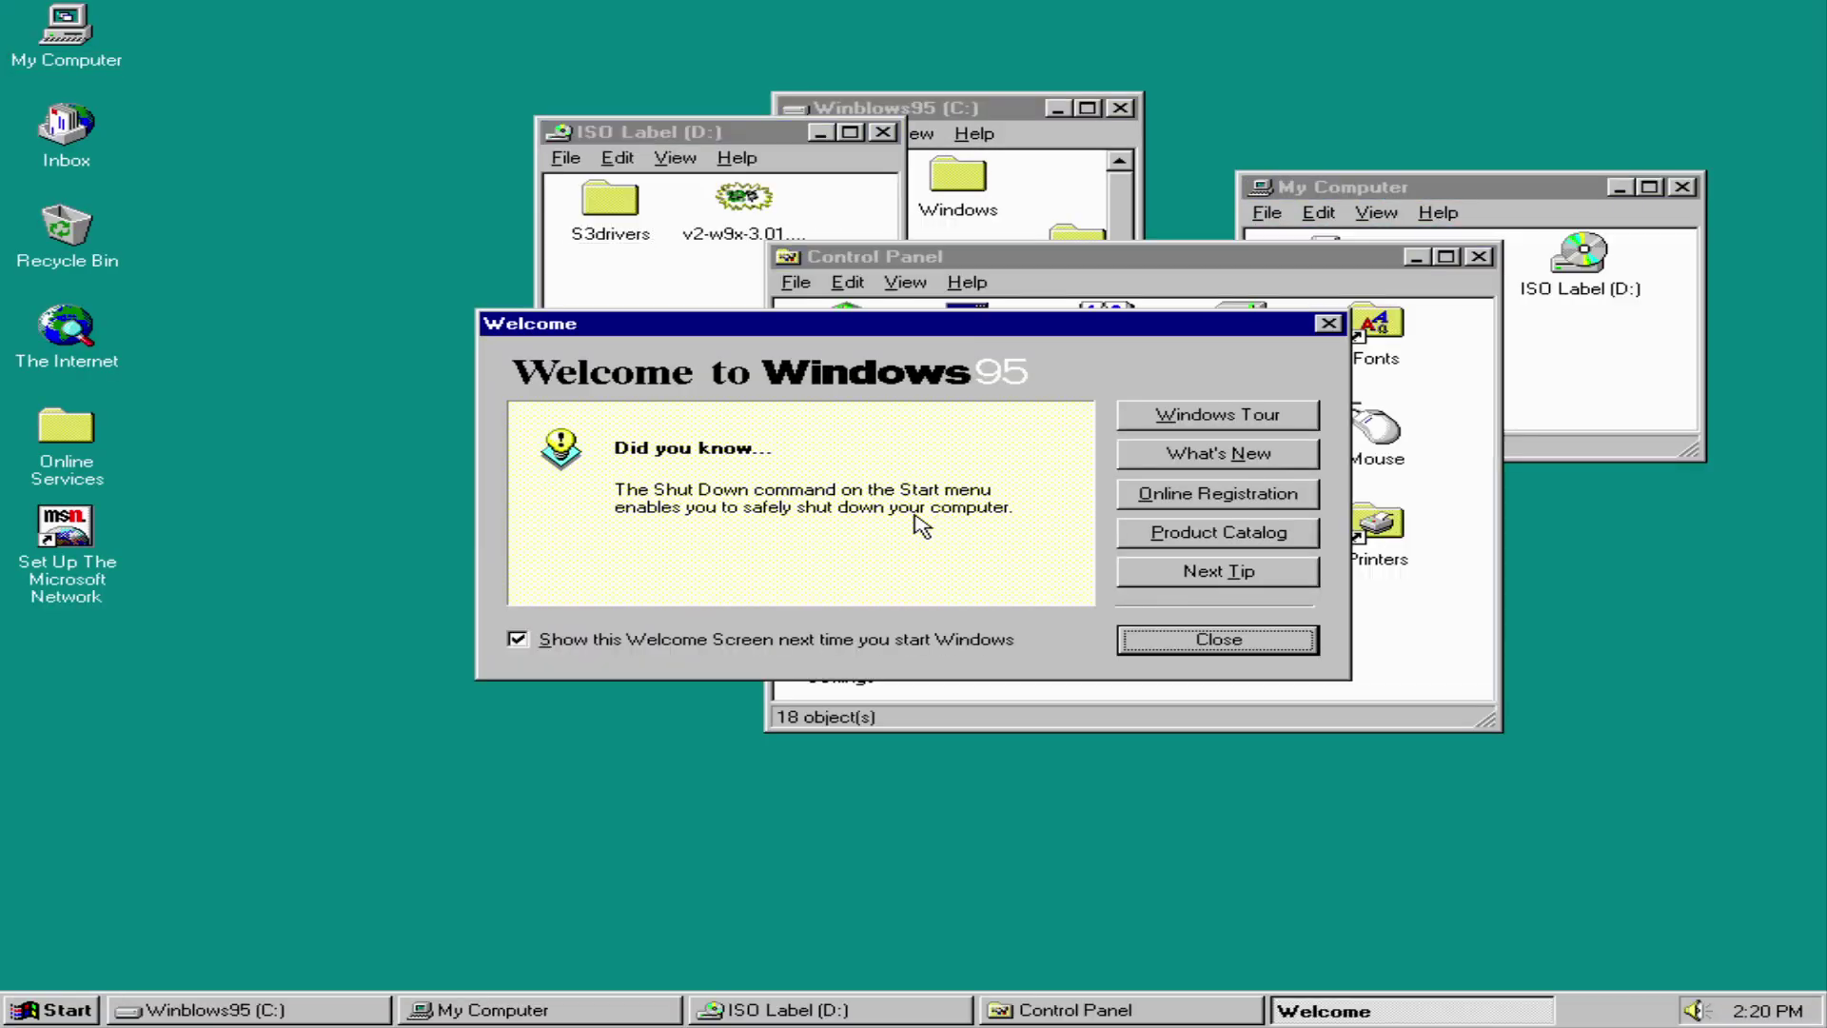
click(1169, 640)
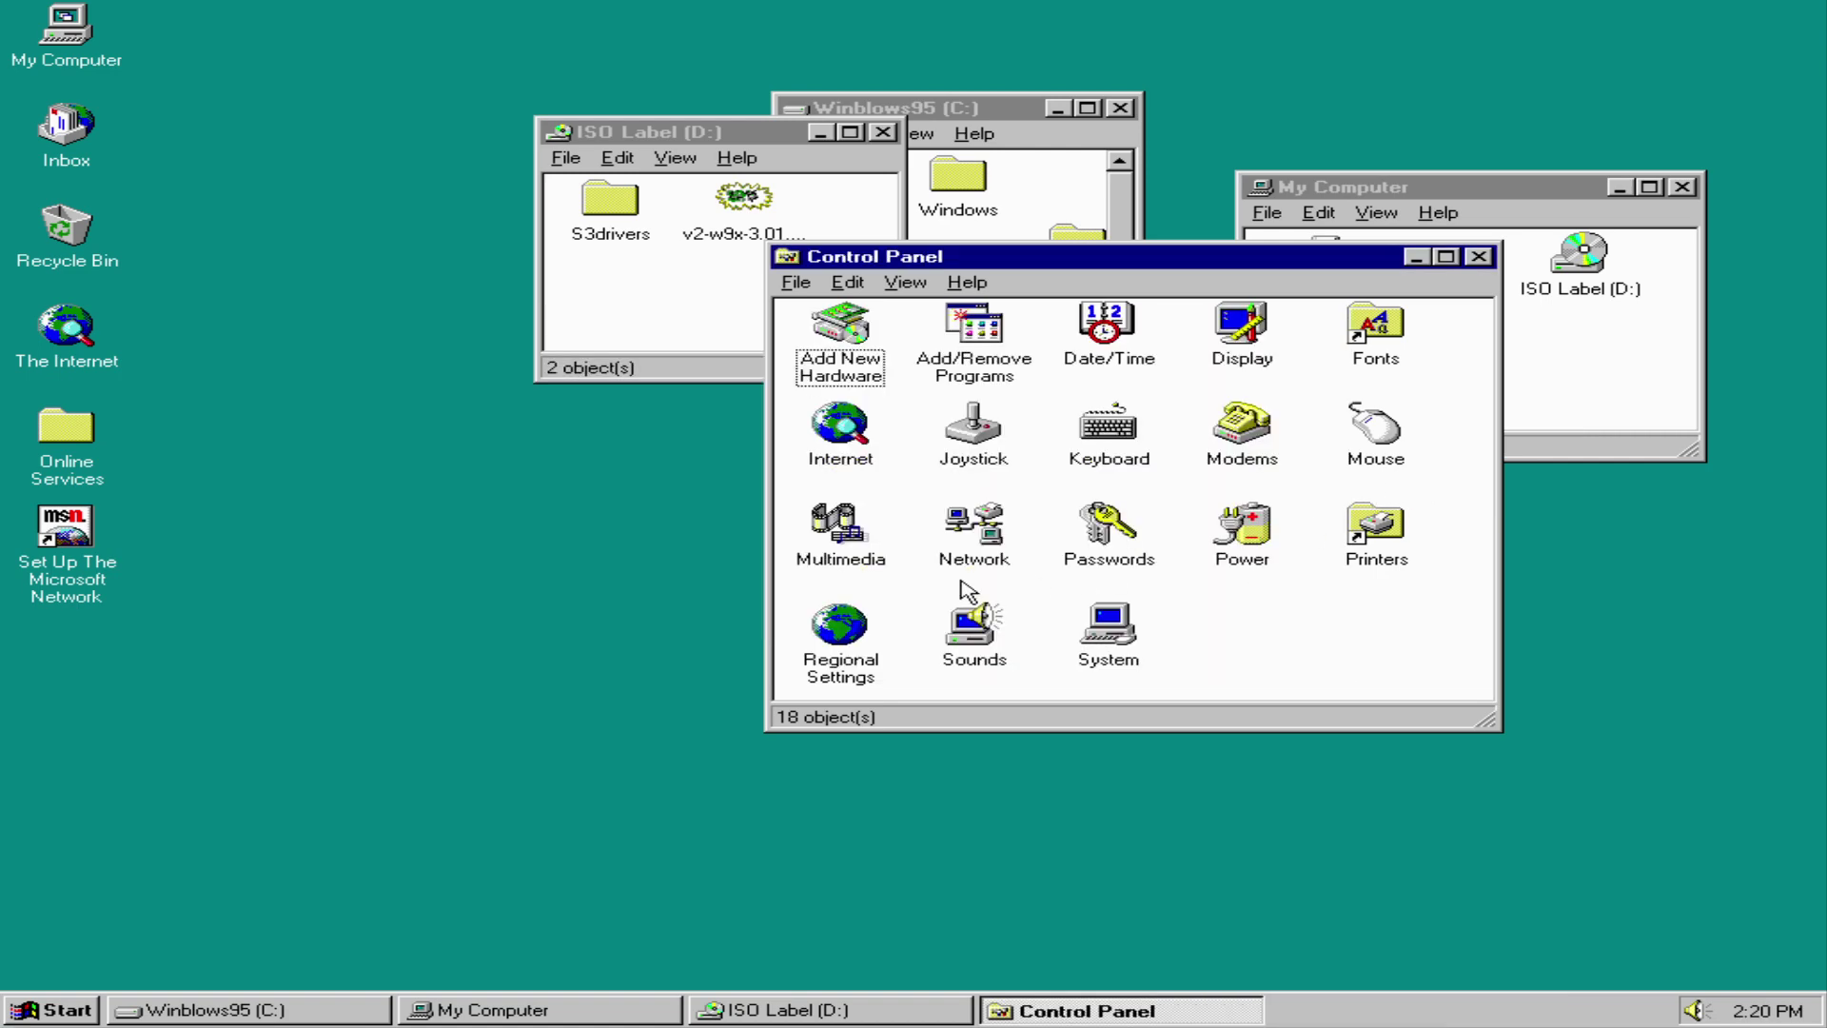
right_click(63, 17)
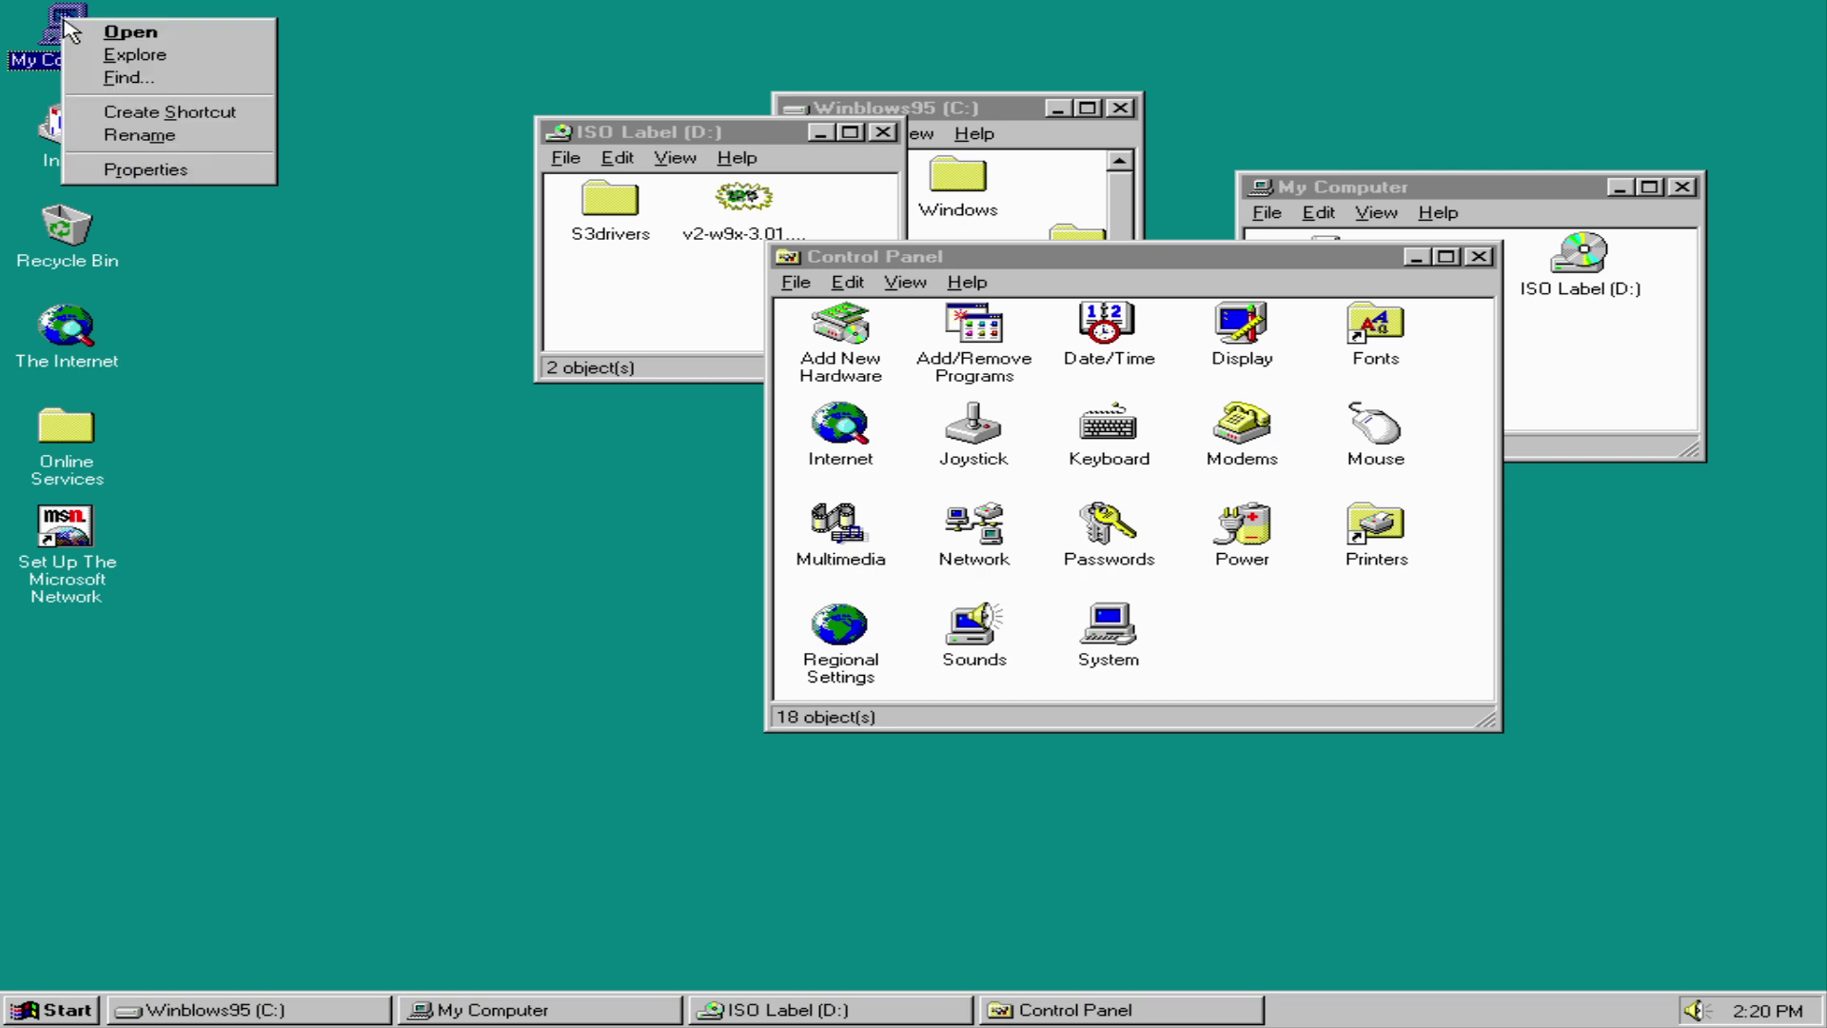
click(164, 173)
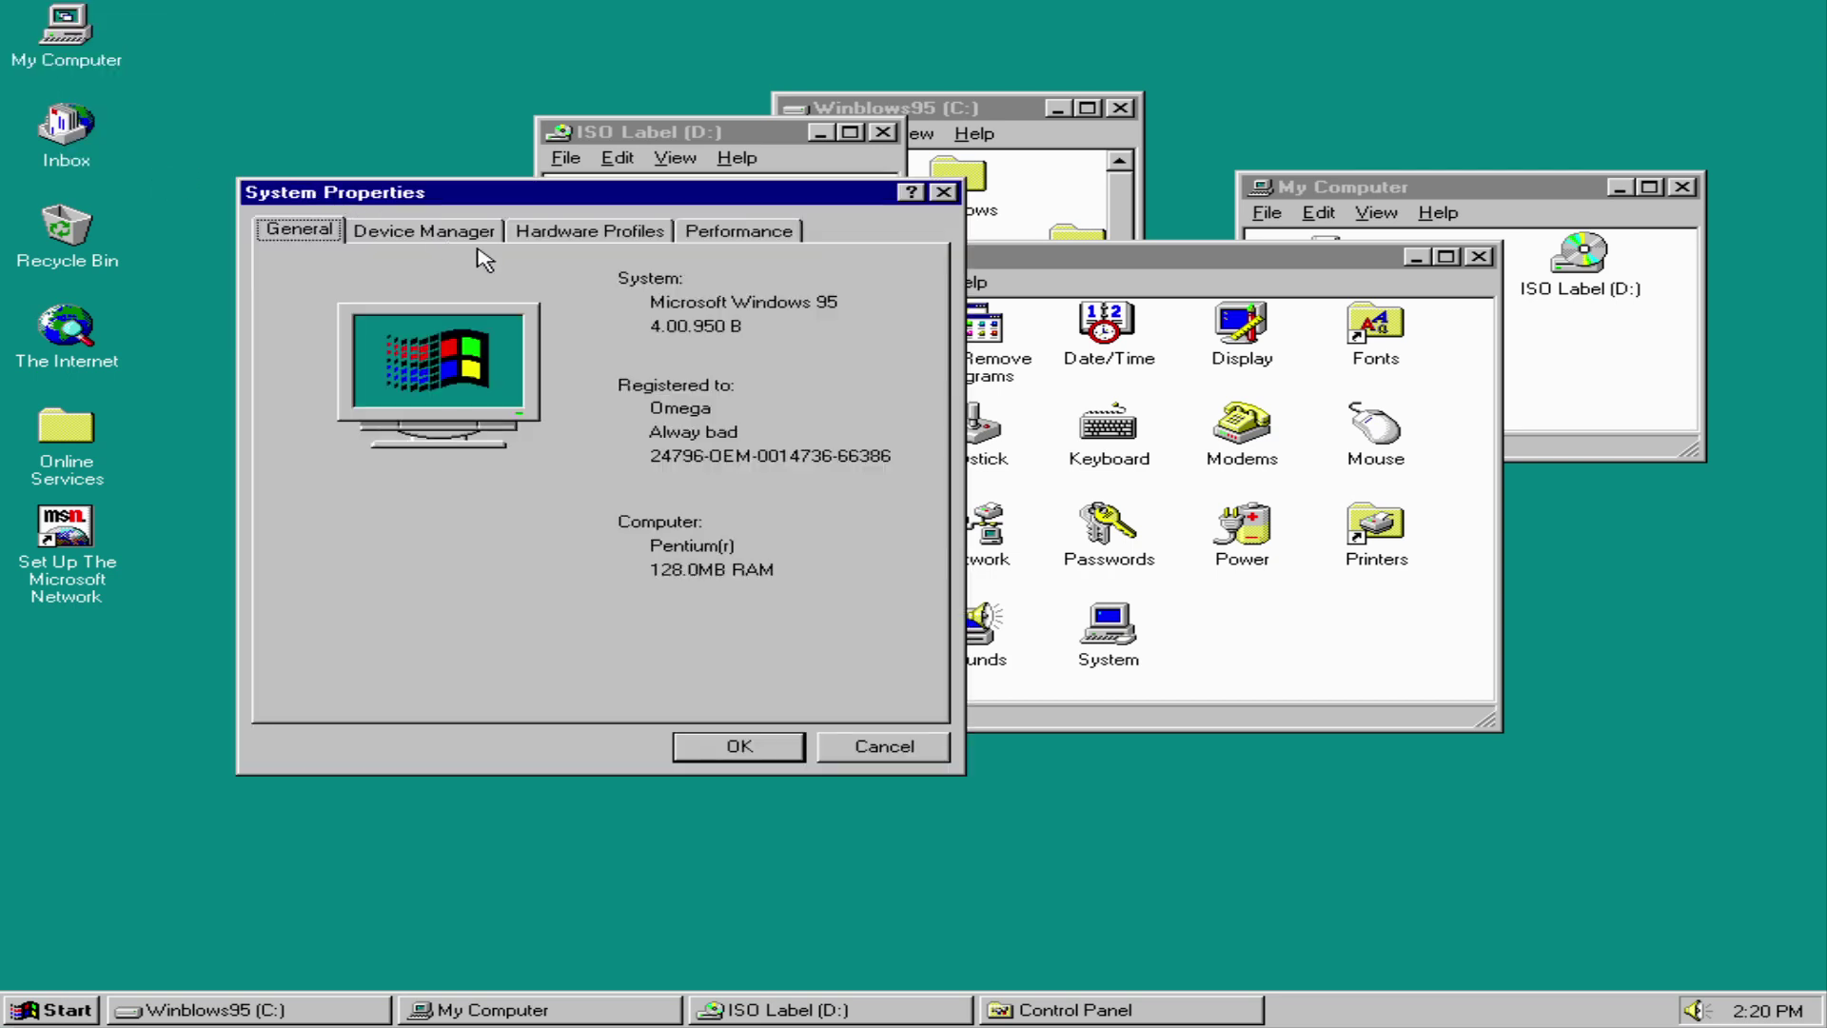
click(430, 231)
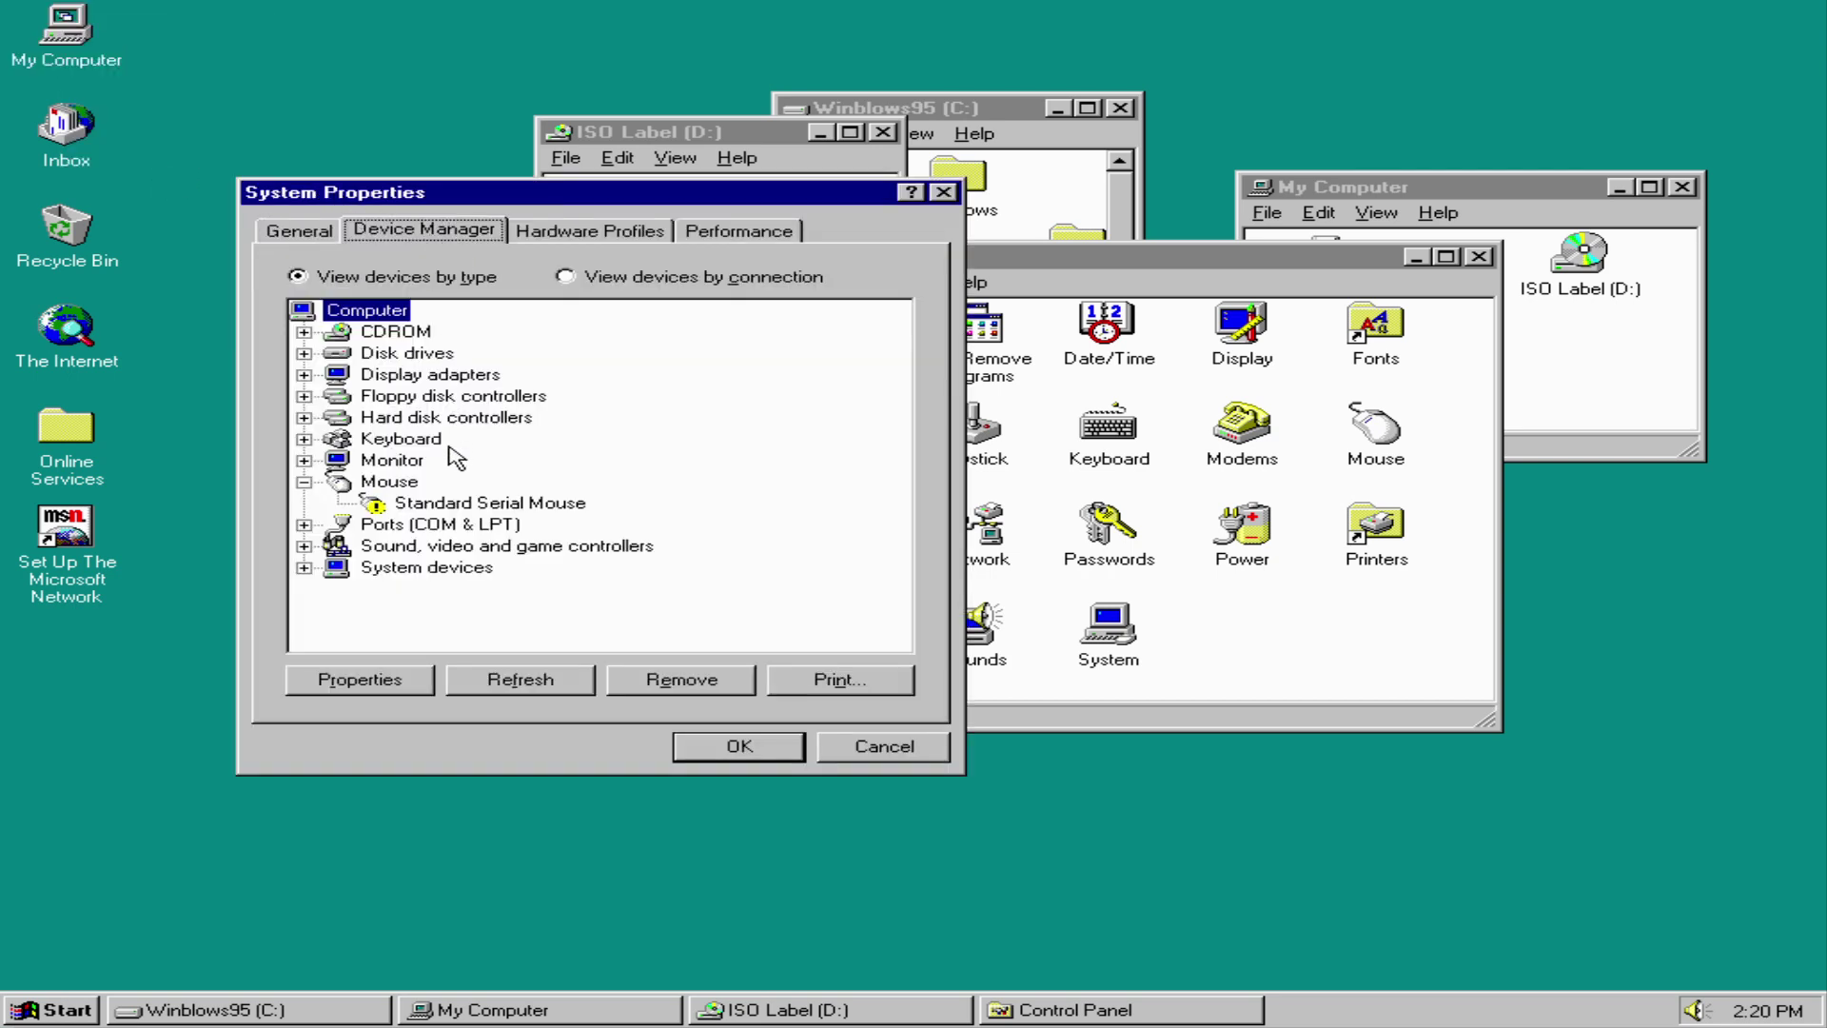
double_click(490, 546)
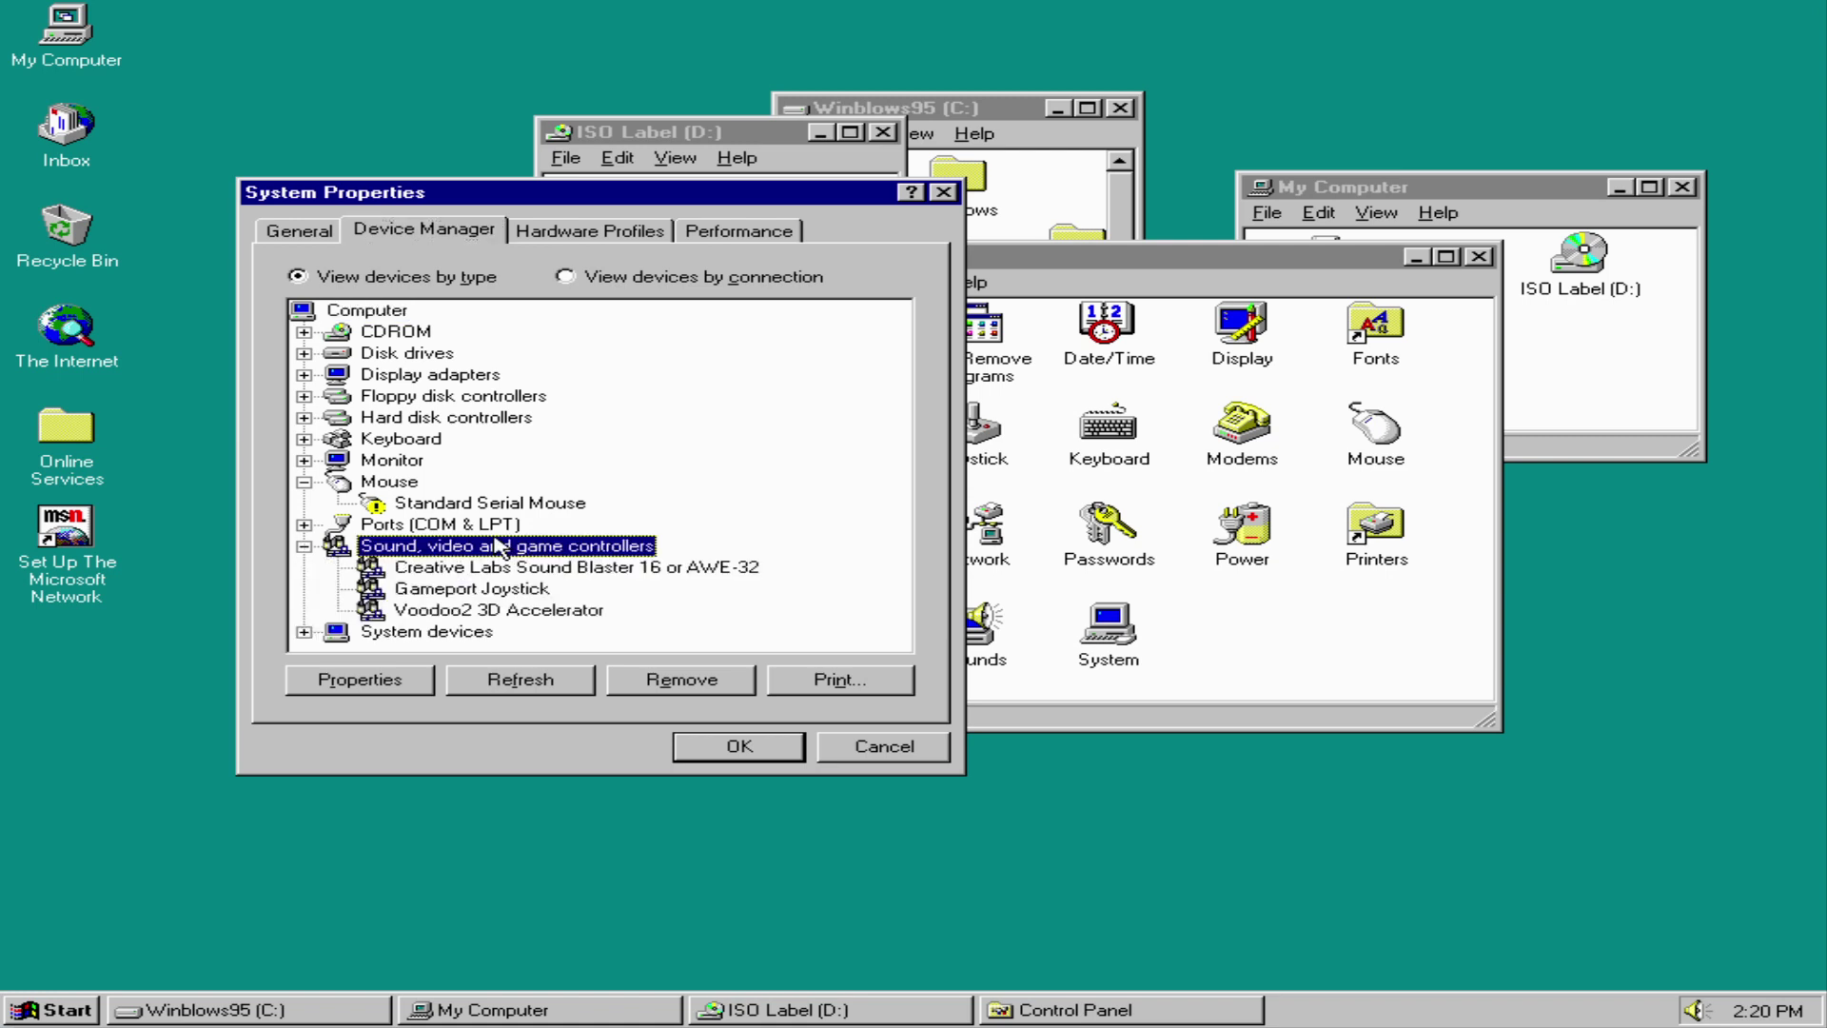
click(461, 609)
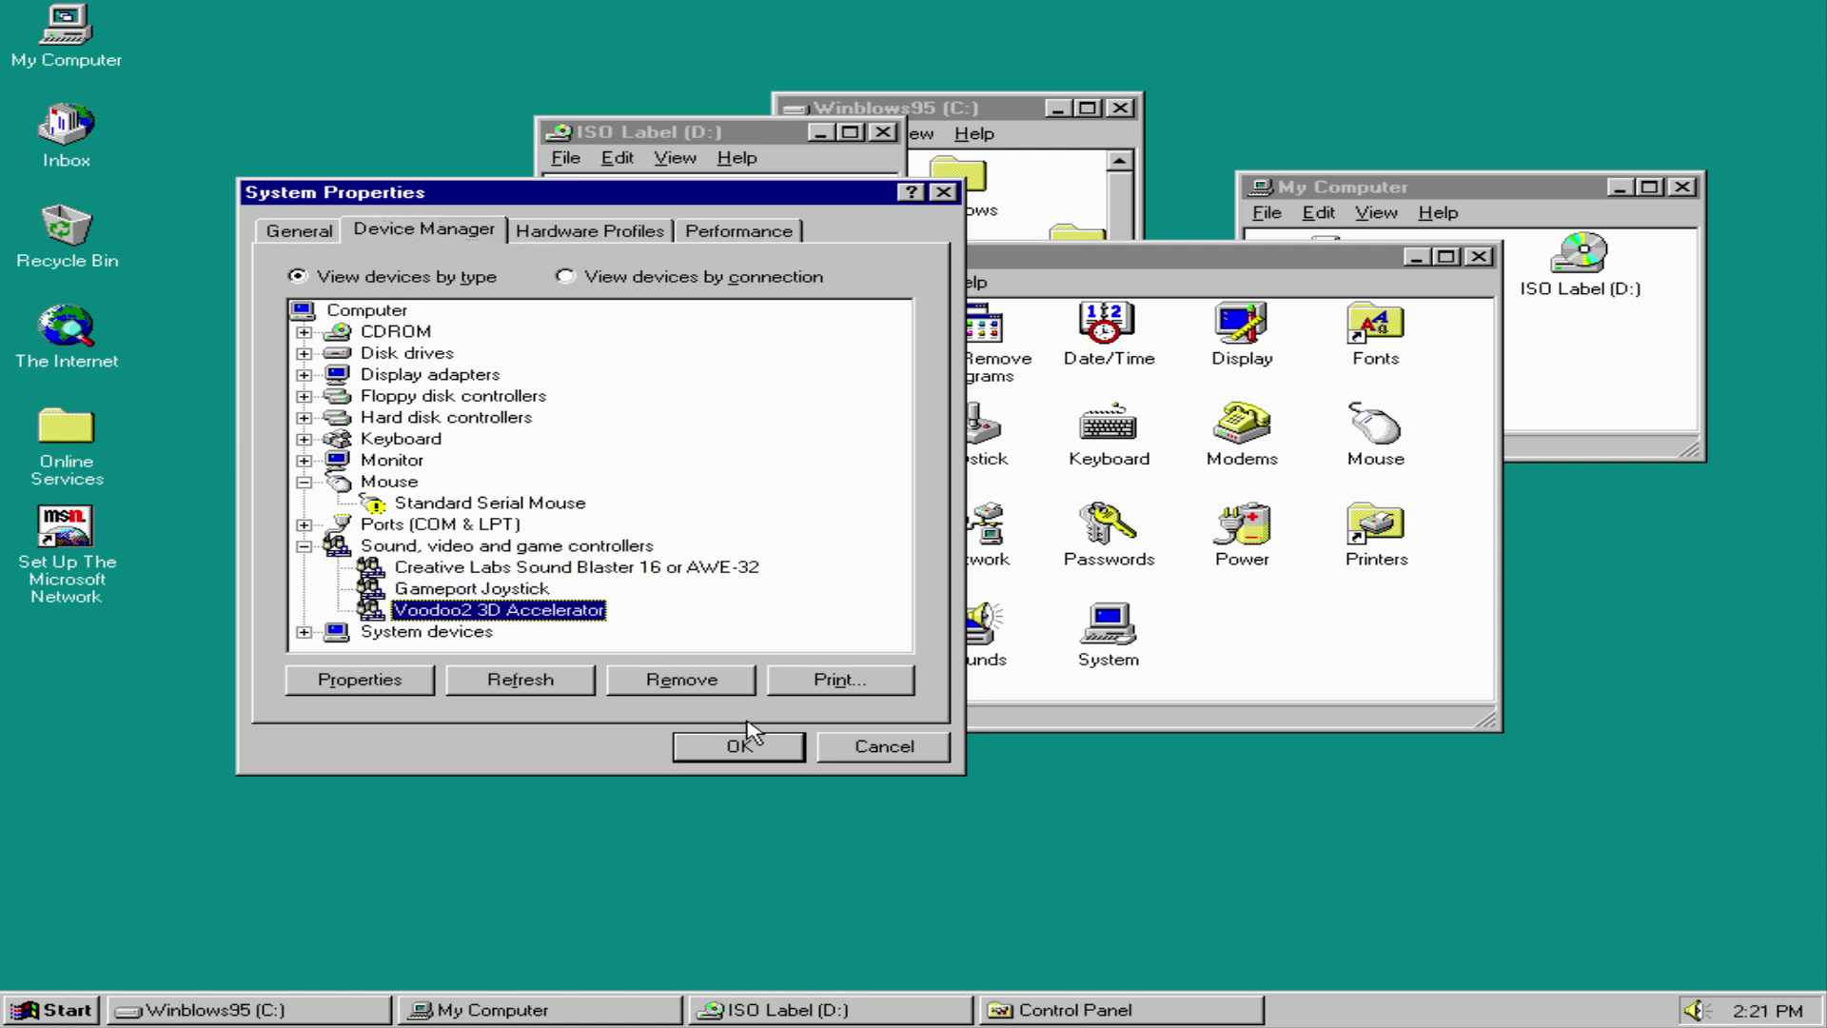
click(901, 747)
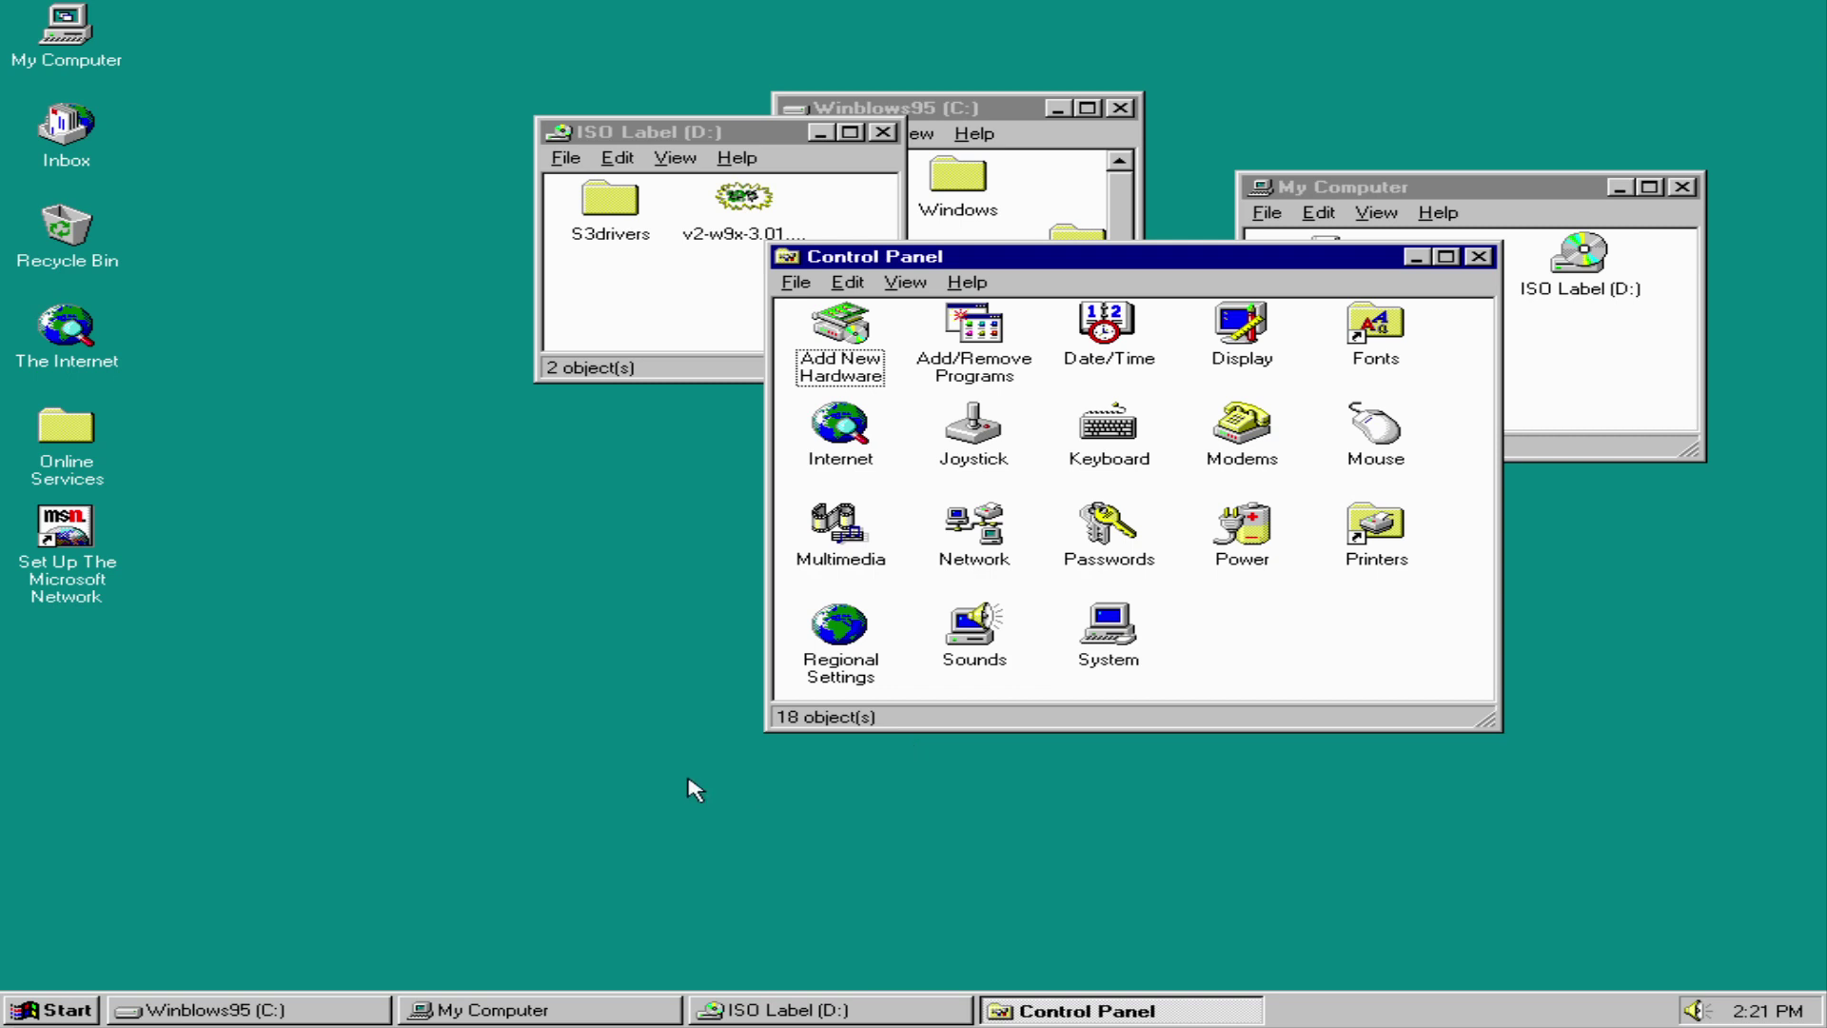
double_click(1244, 328)
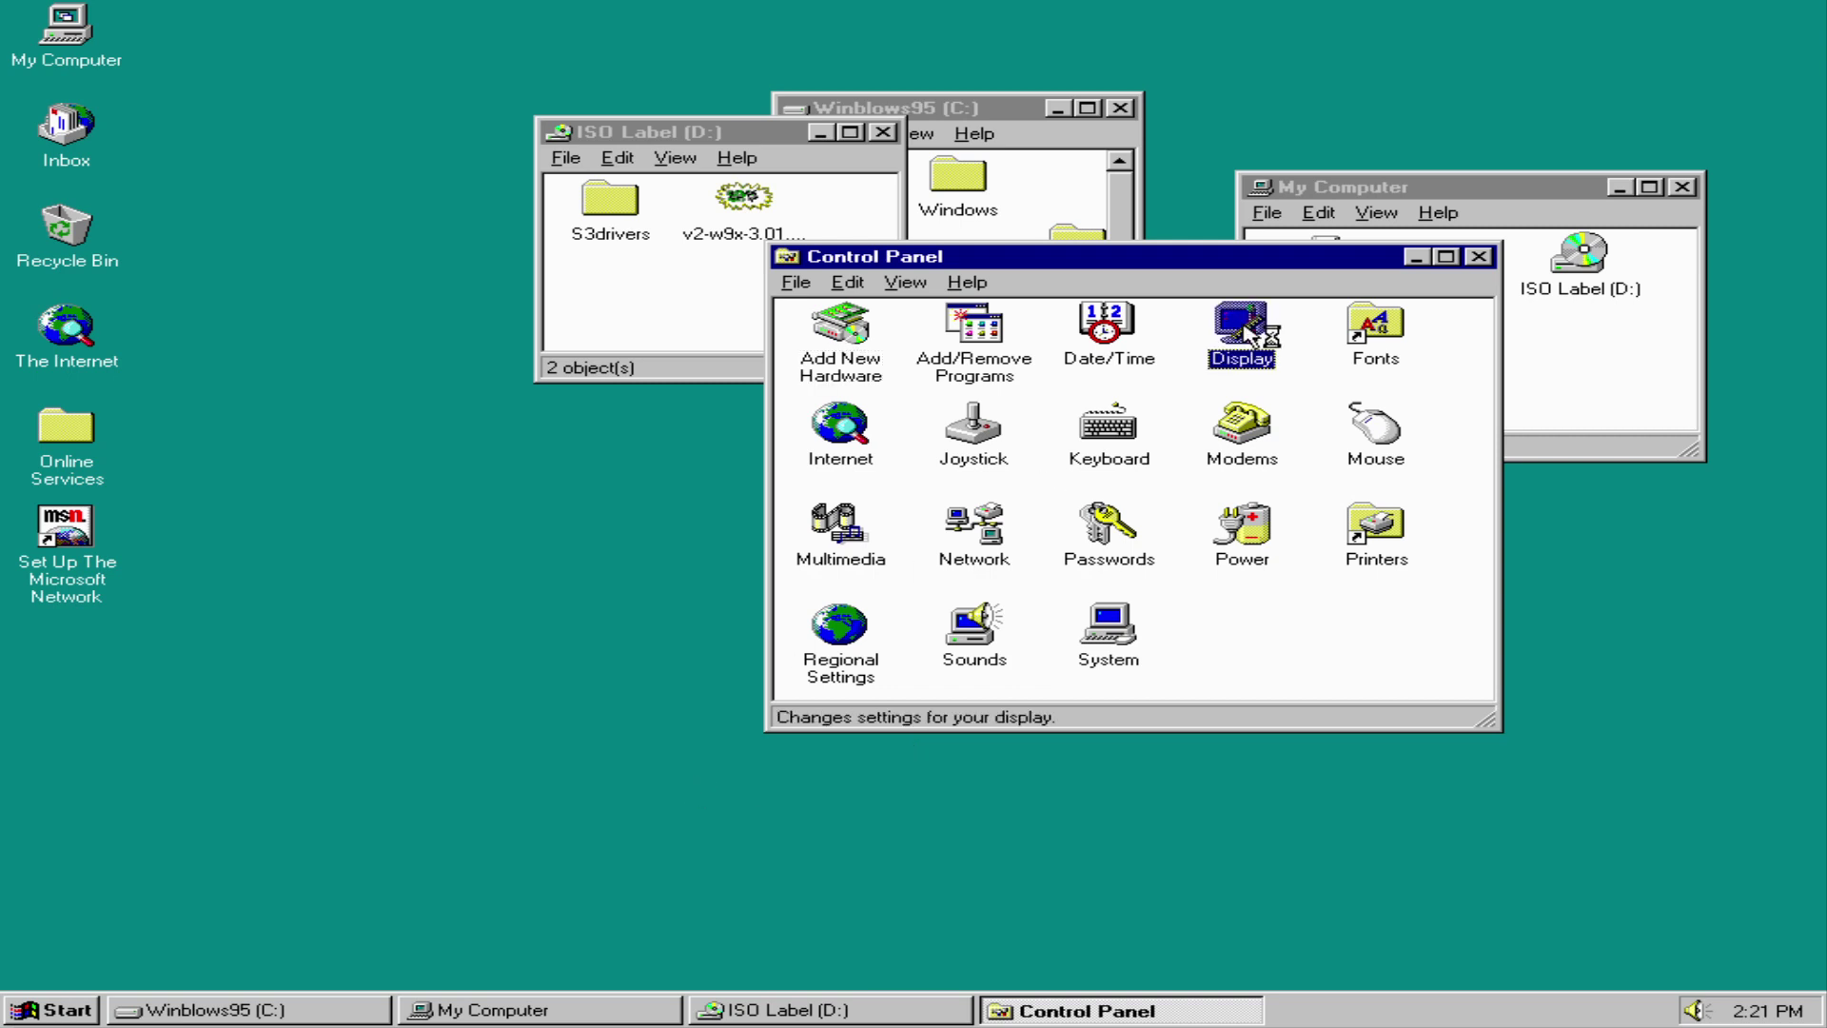
click(869, 260)
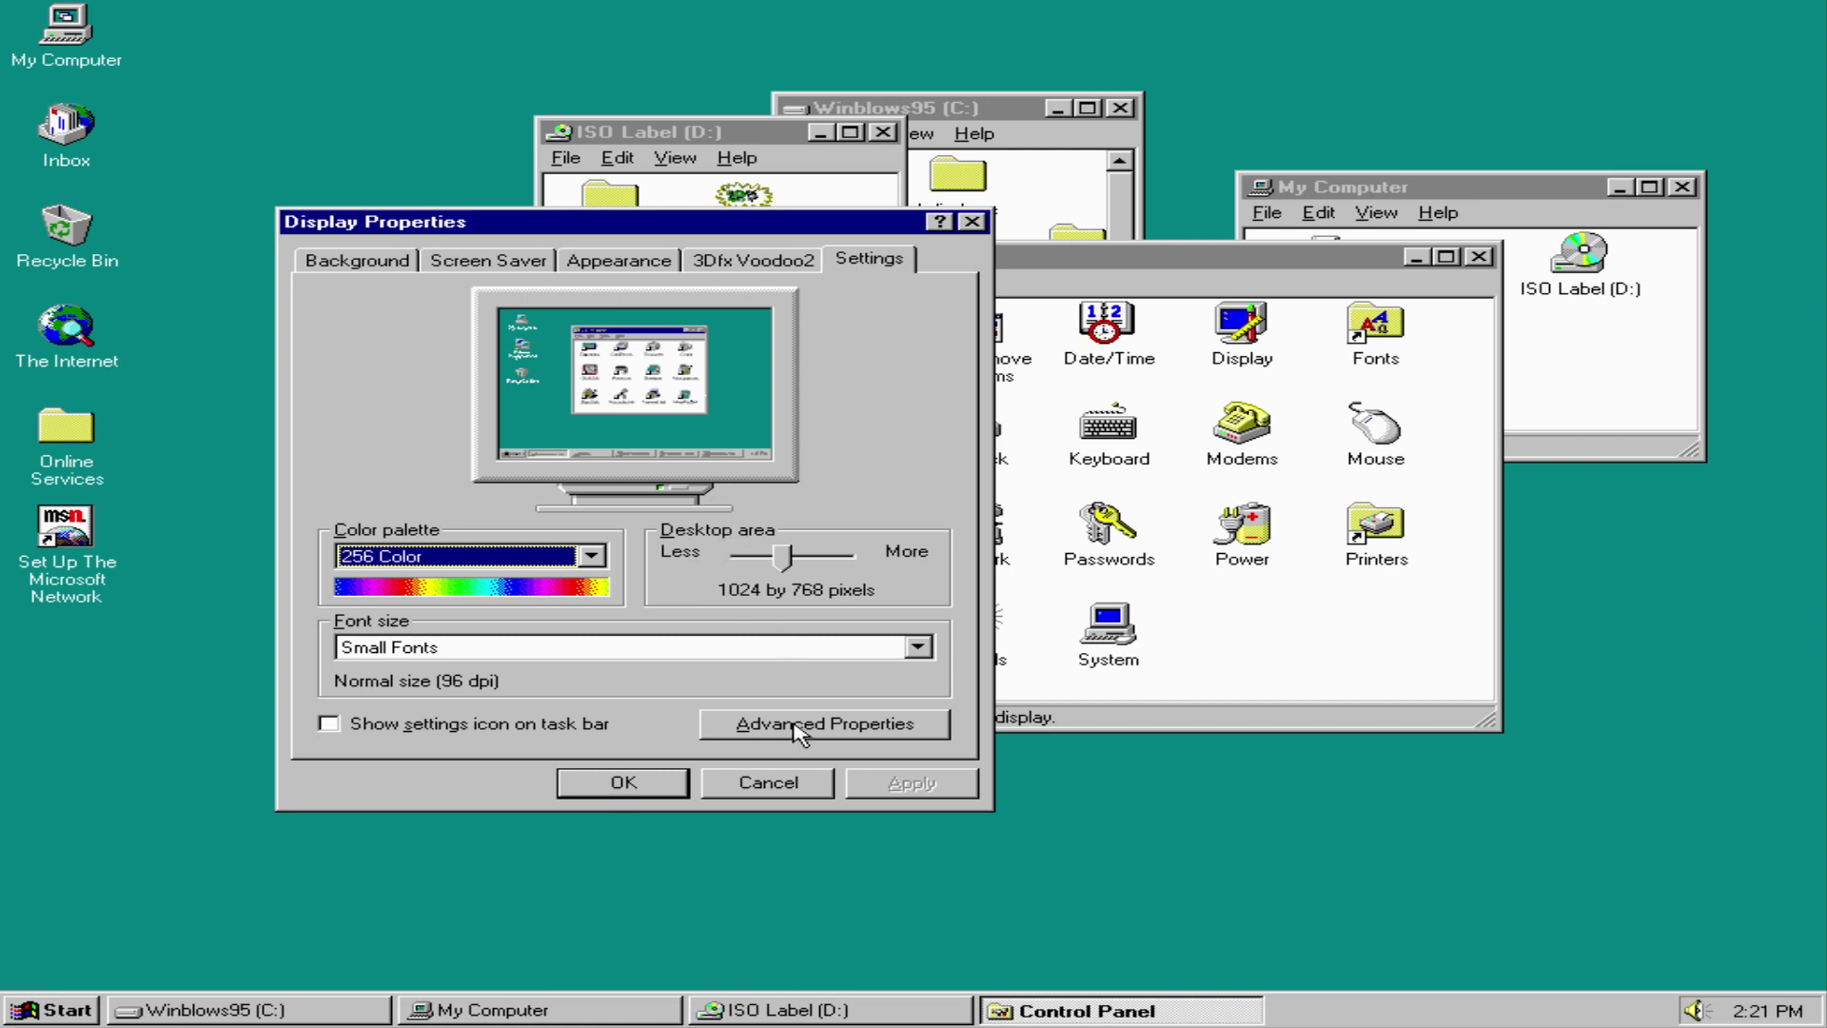
click(796, 724)
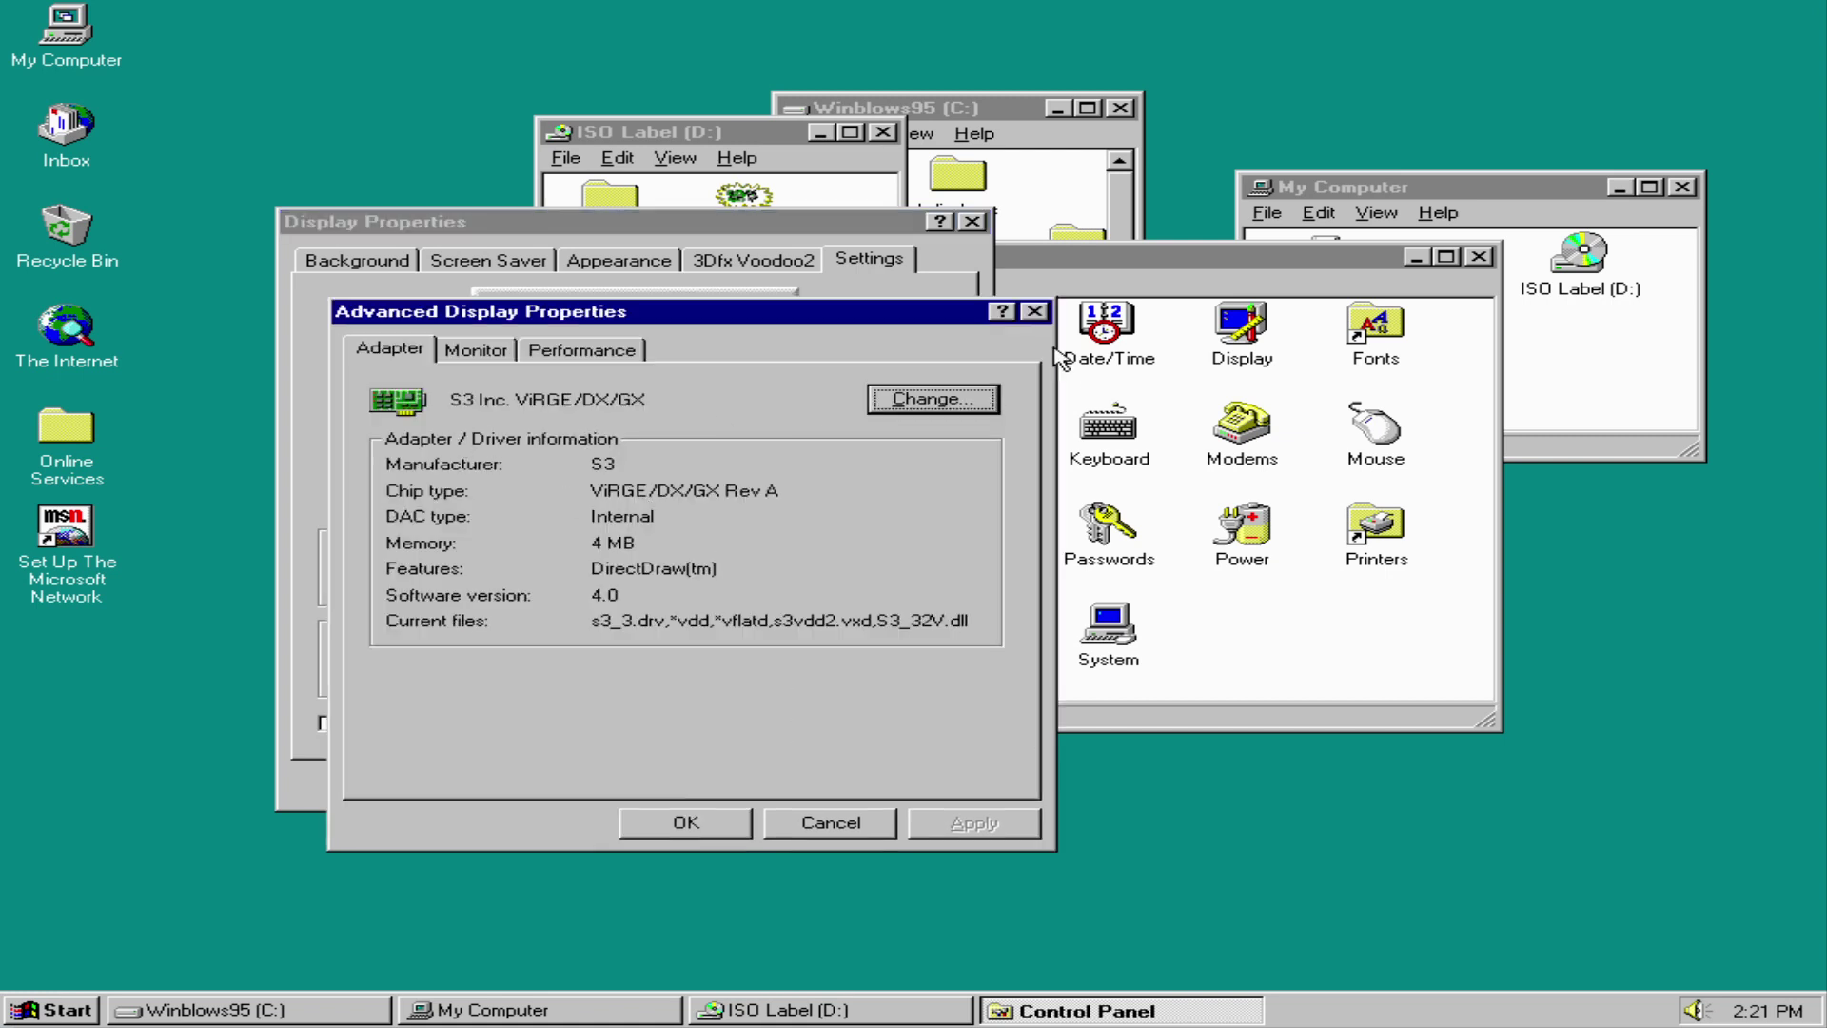
click(1031, 311)
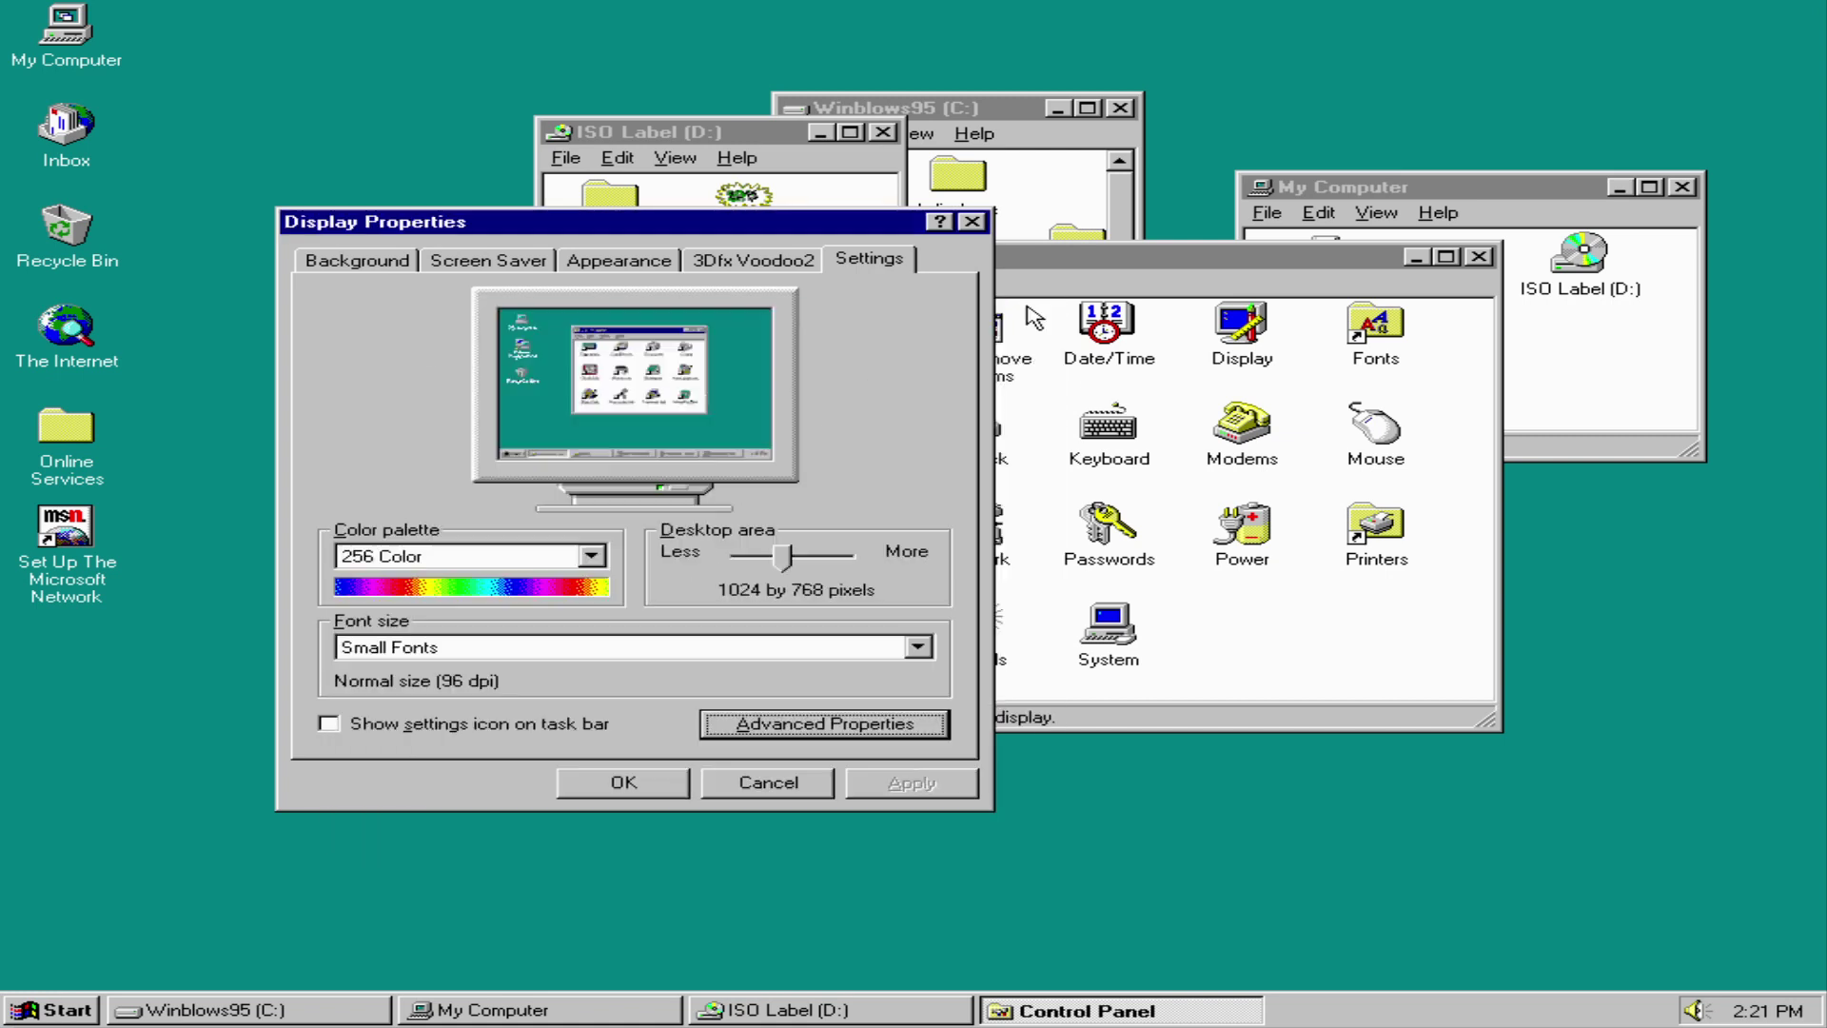
click(490, 566)
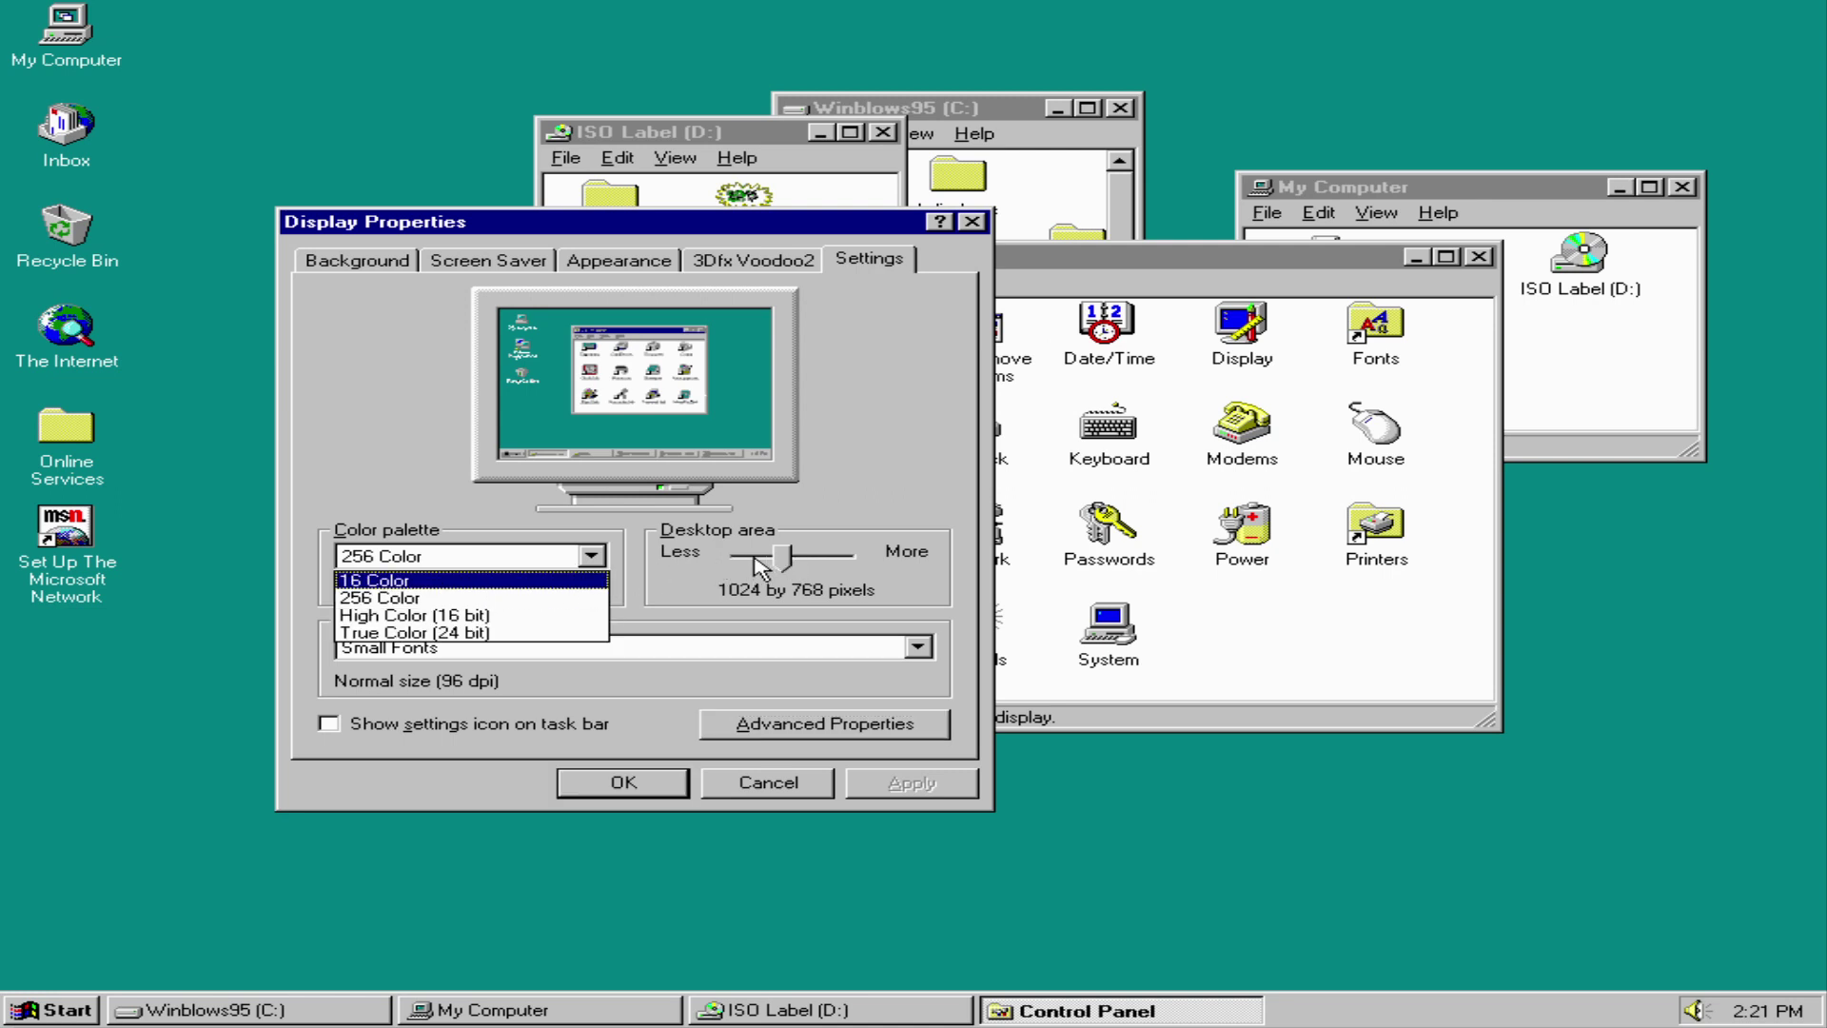
click(939, 466)
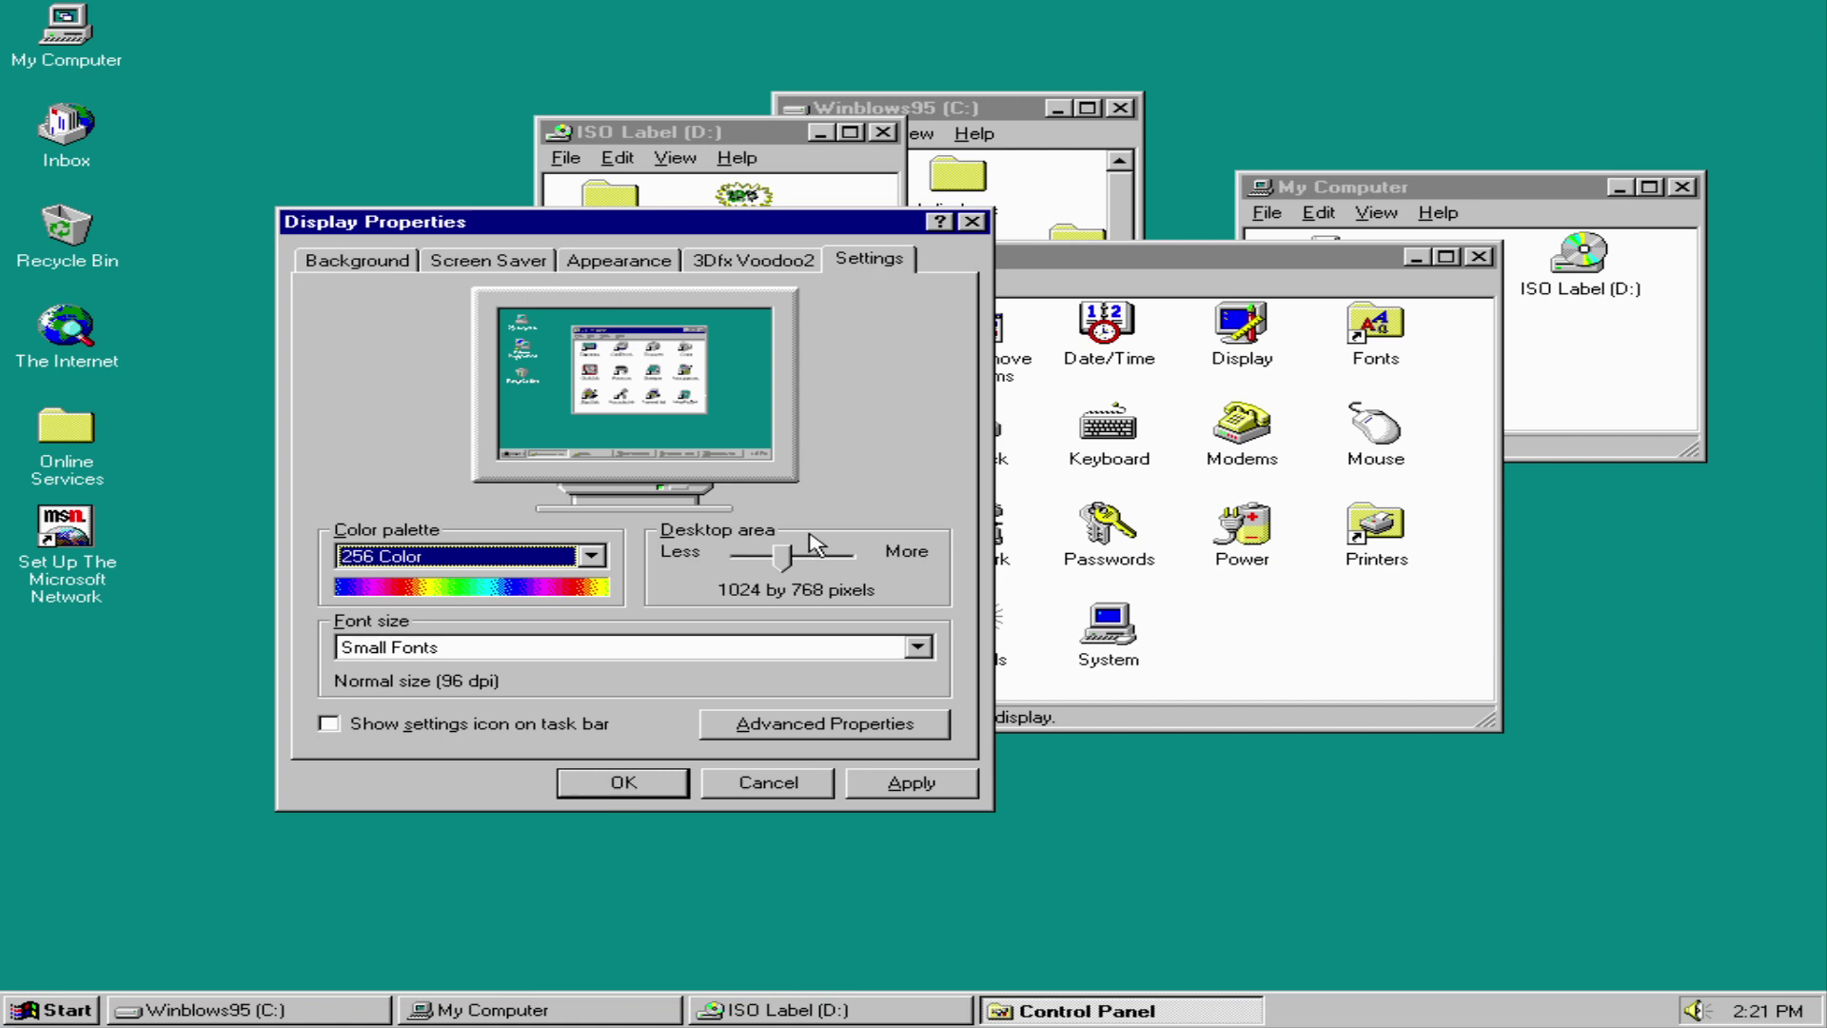
click(592, 555)
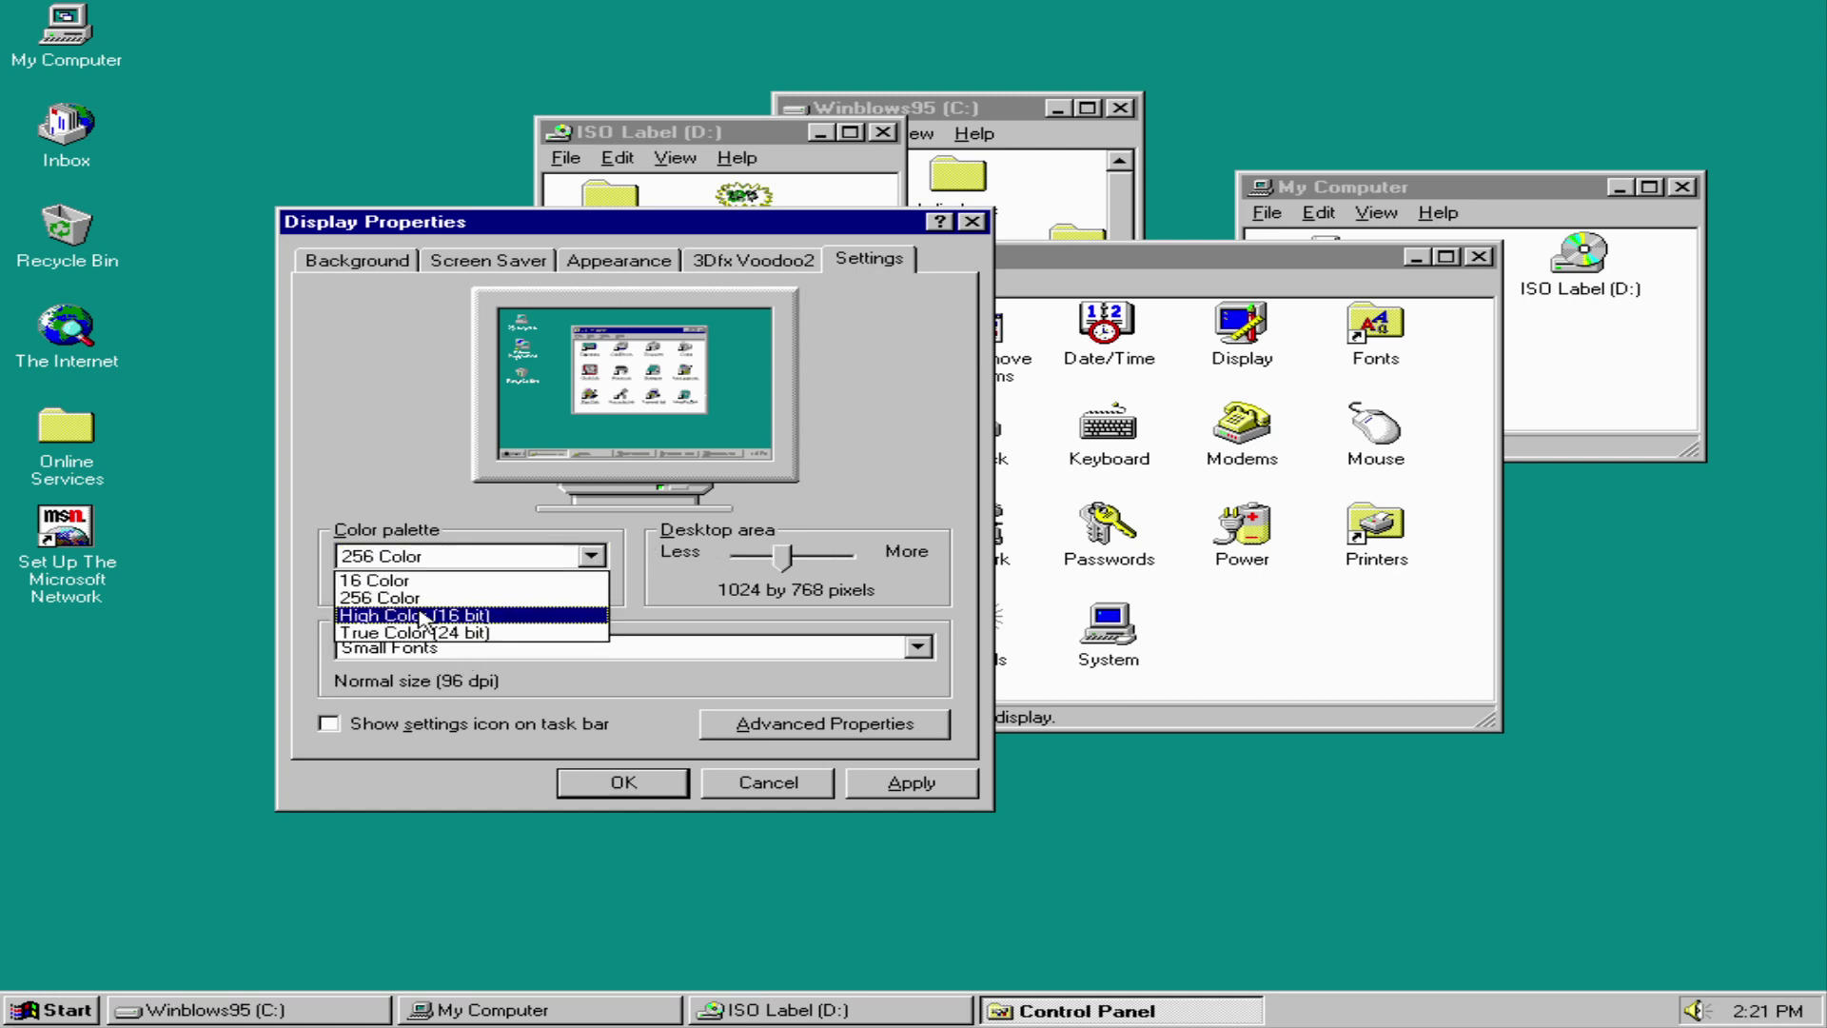
click(430, 451)
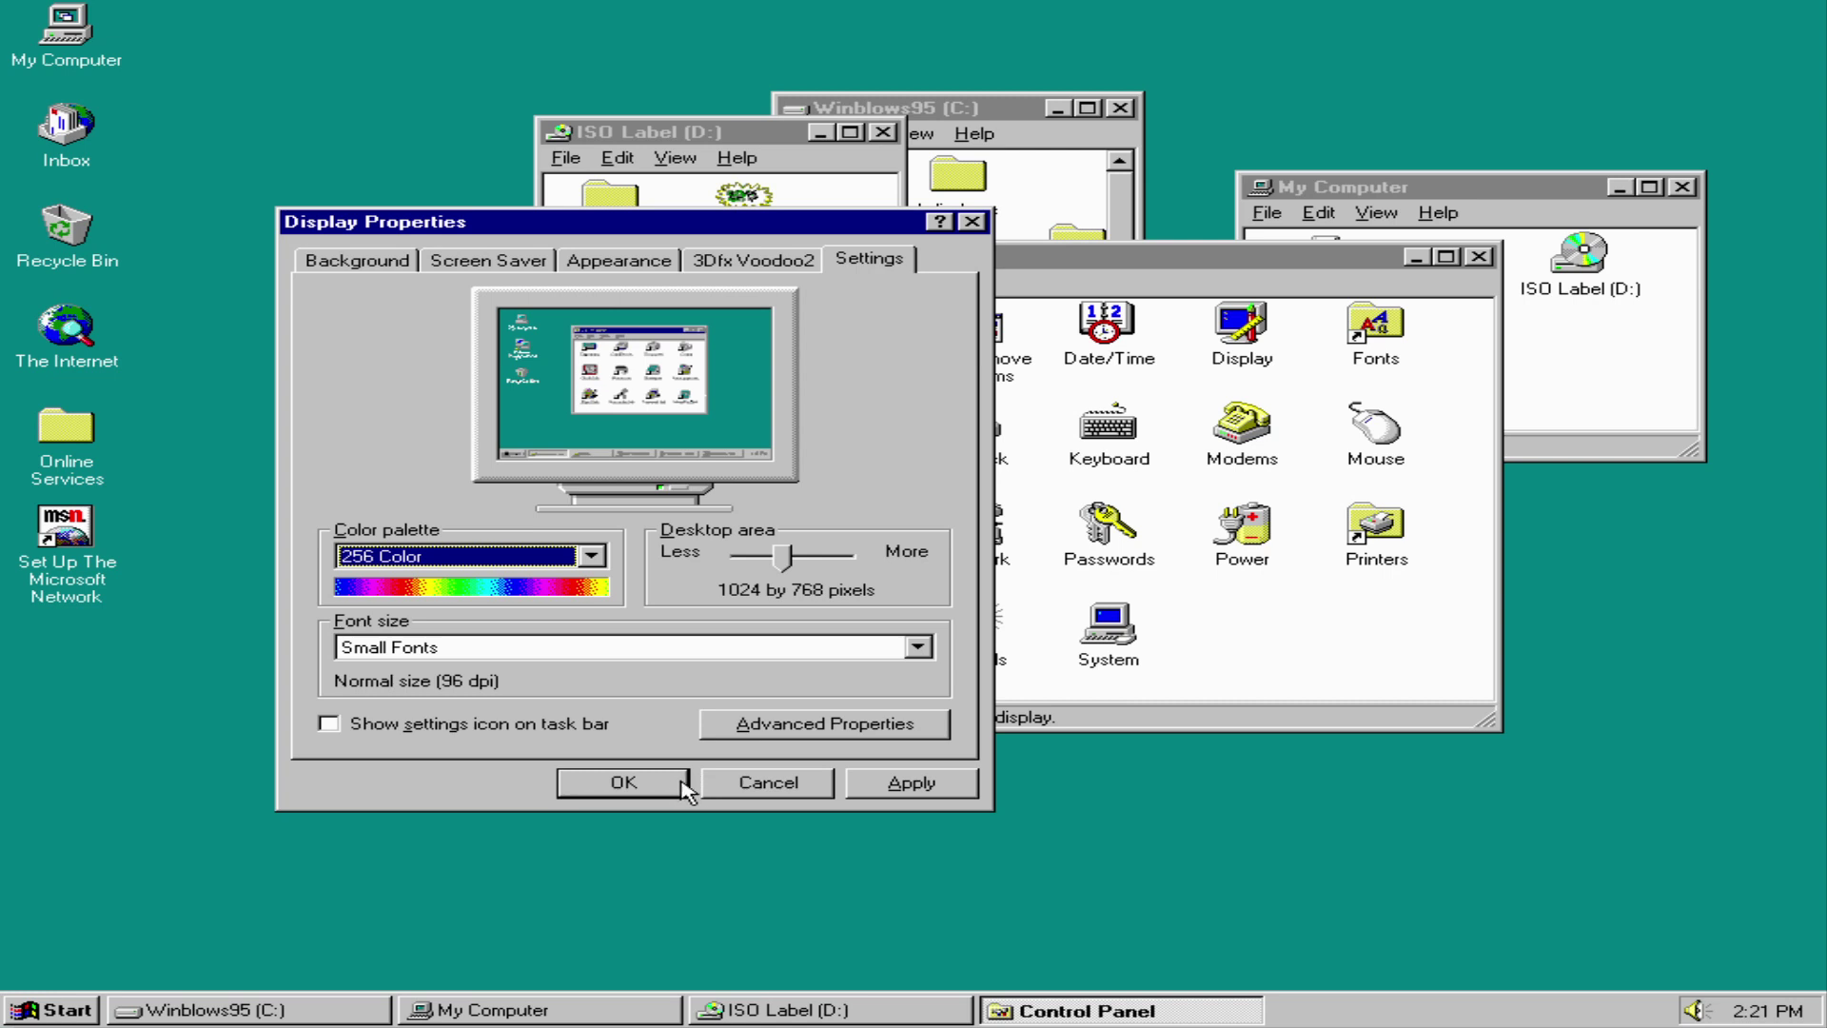
click(830, 792)
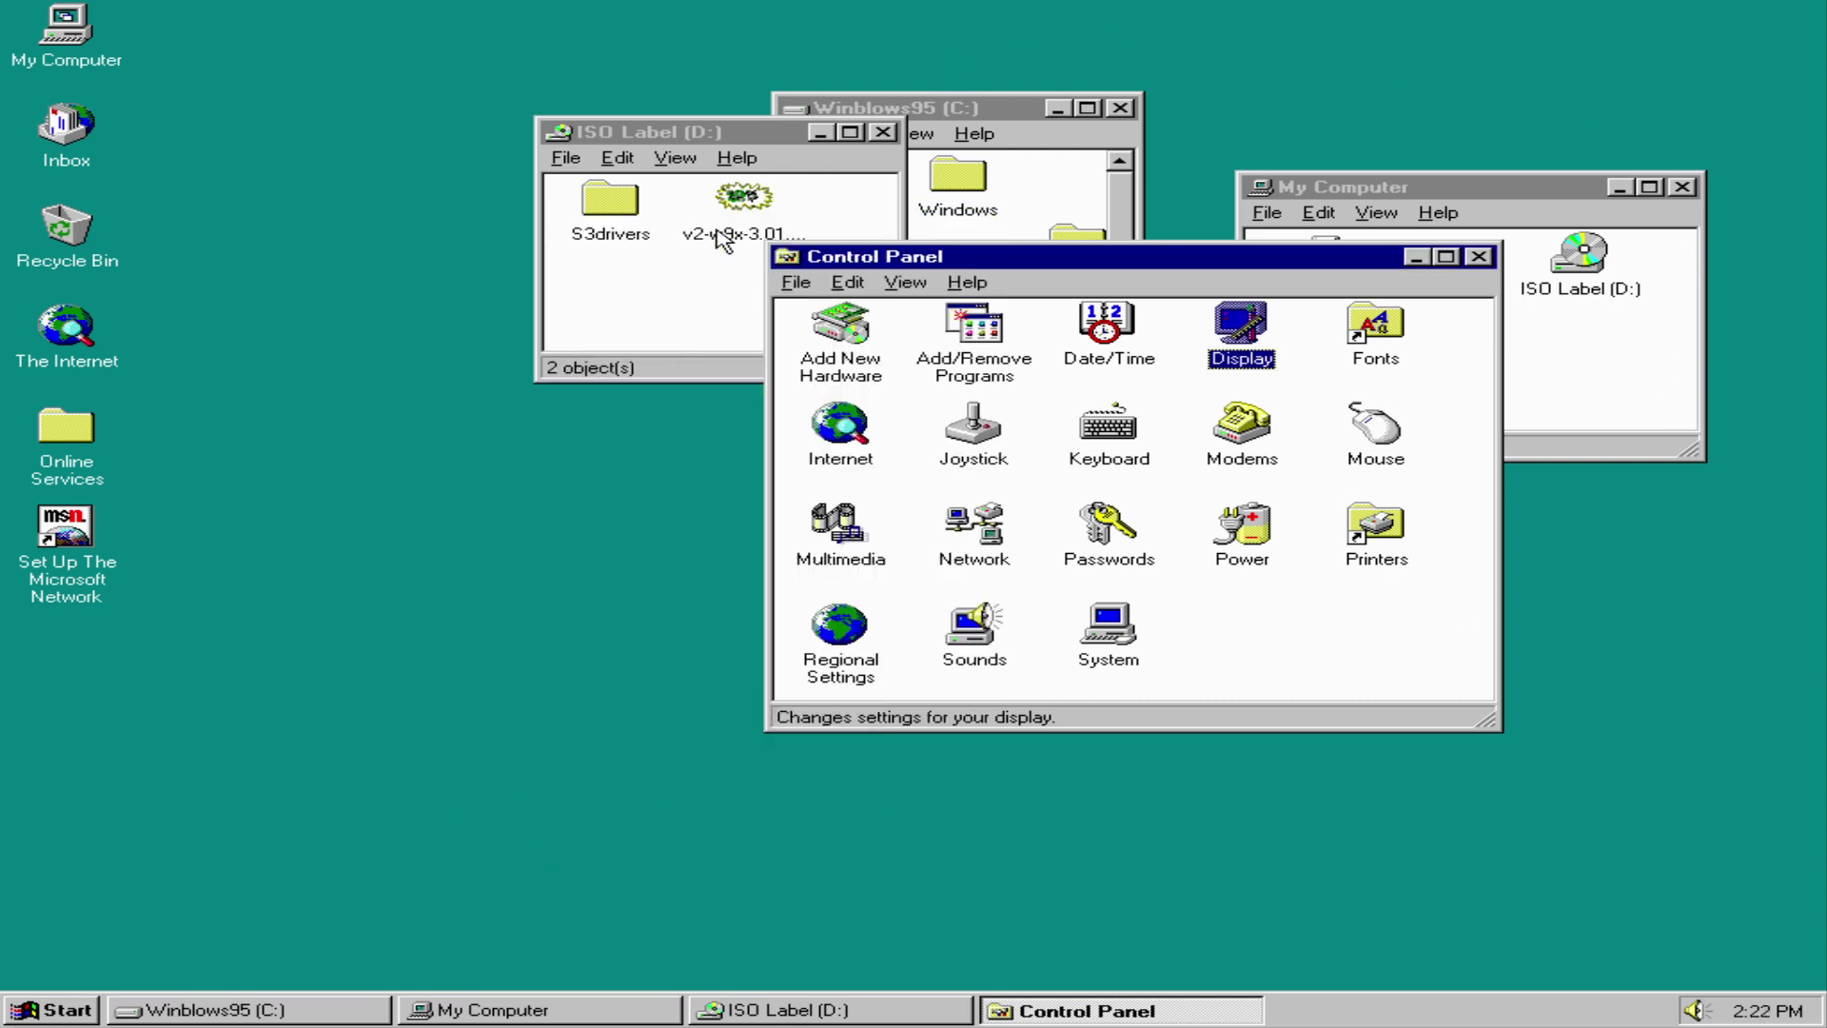
- Leave full screen and load Games\Dos-iso\BZONE.CUE as PCem's CD-ROM image
key(ctrl+alt+Page_Down)
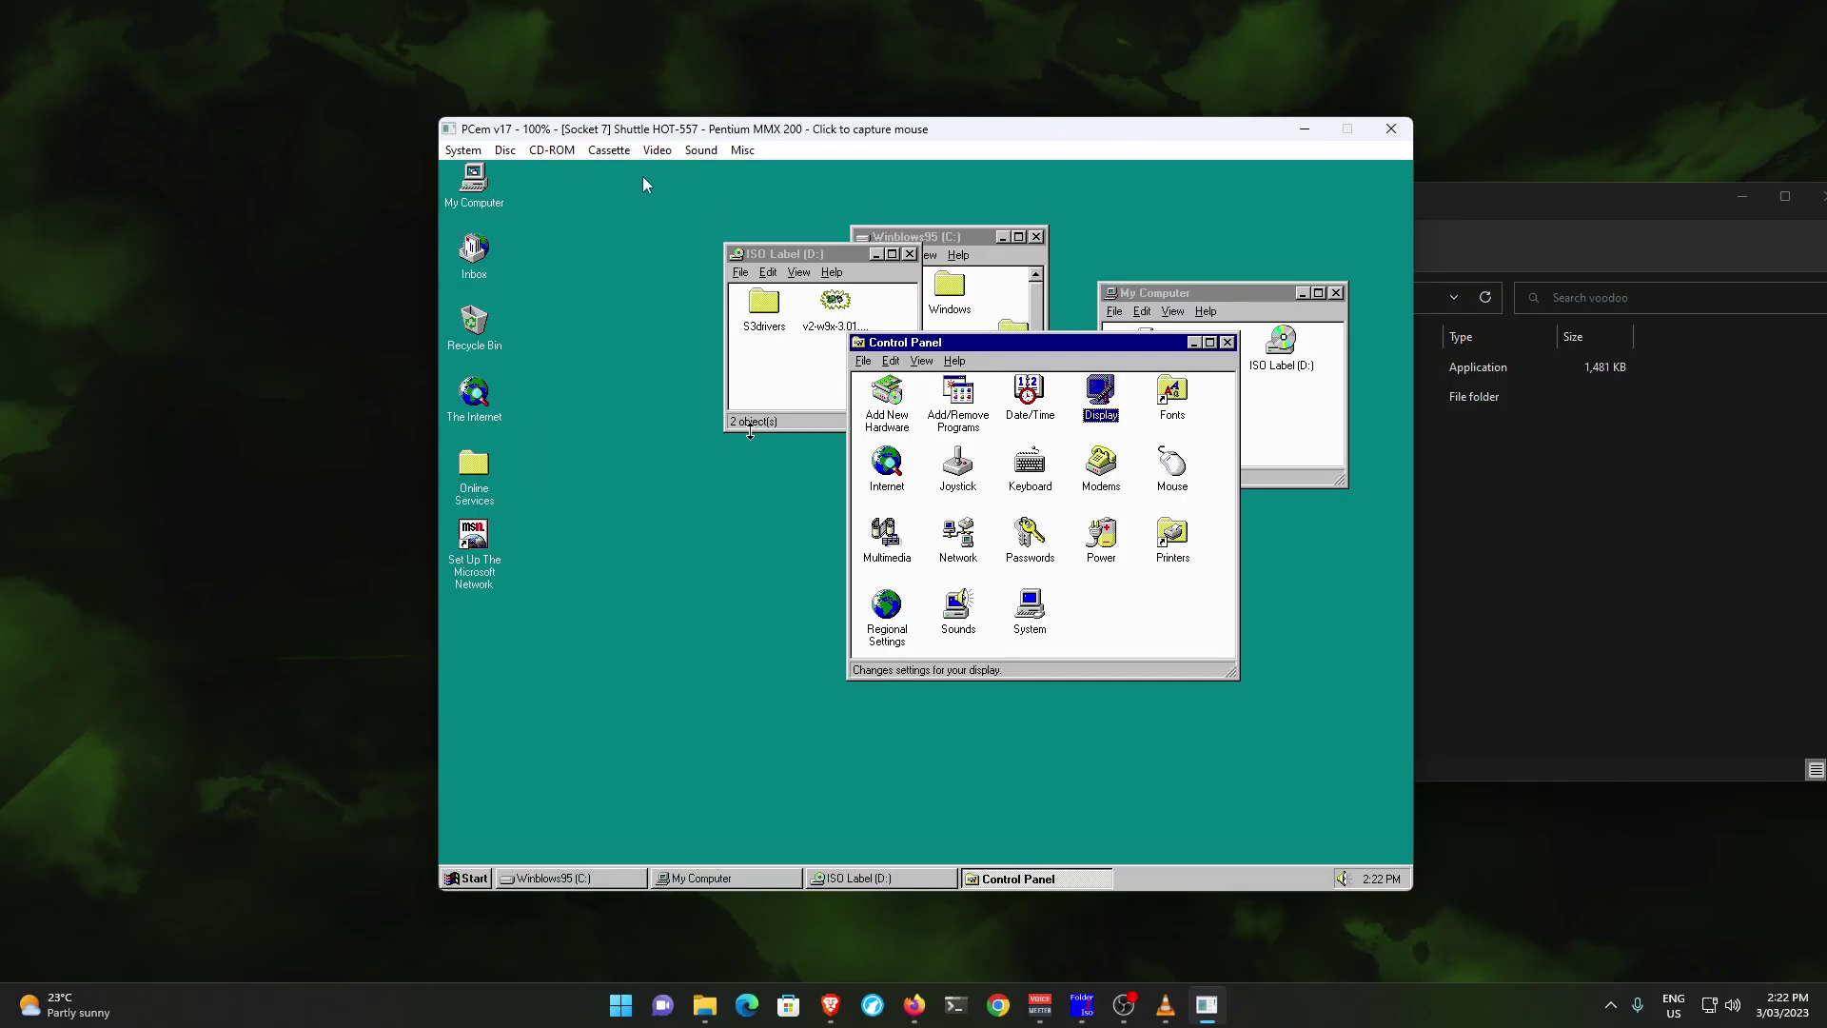
click(559, 151)
click(576, 173)
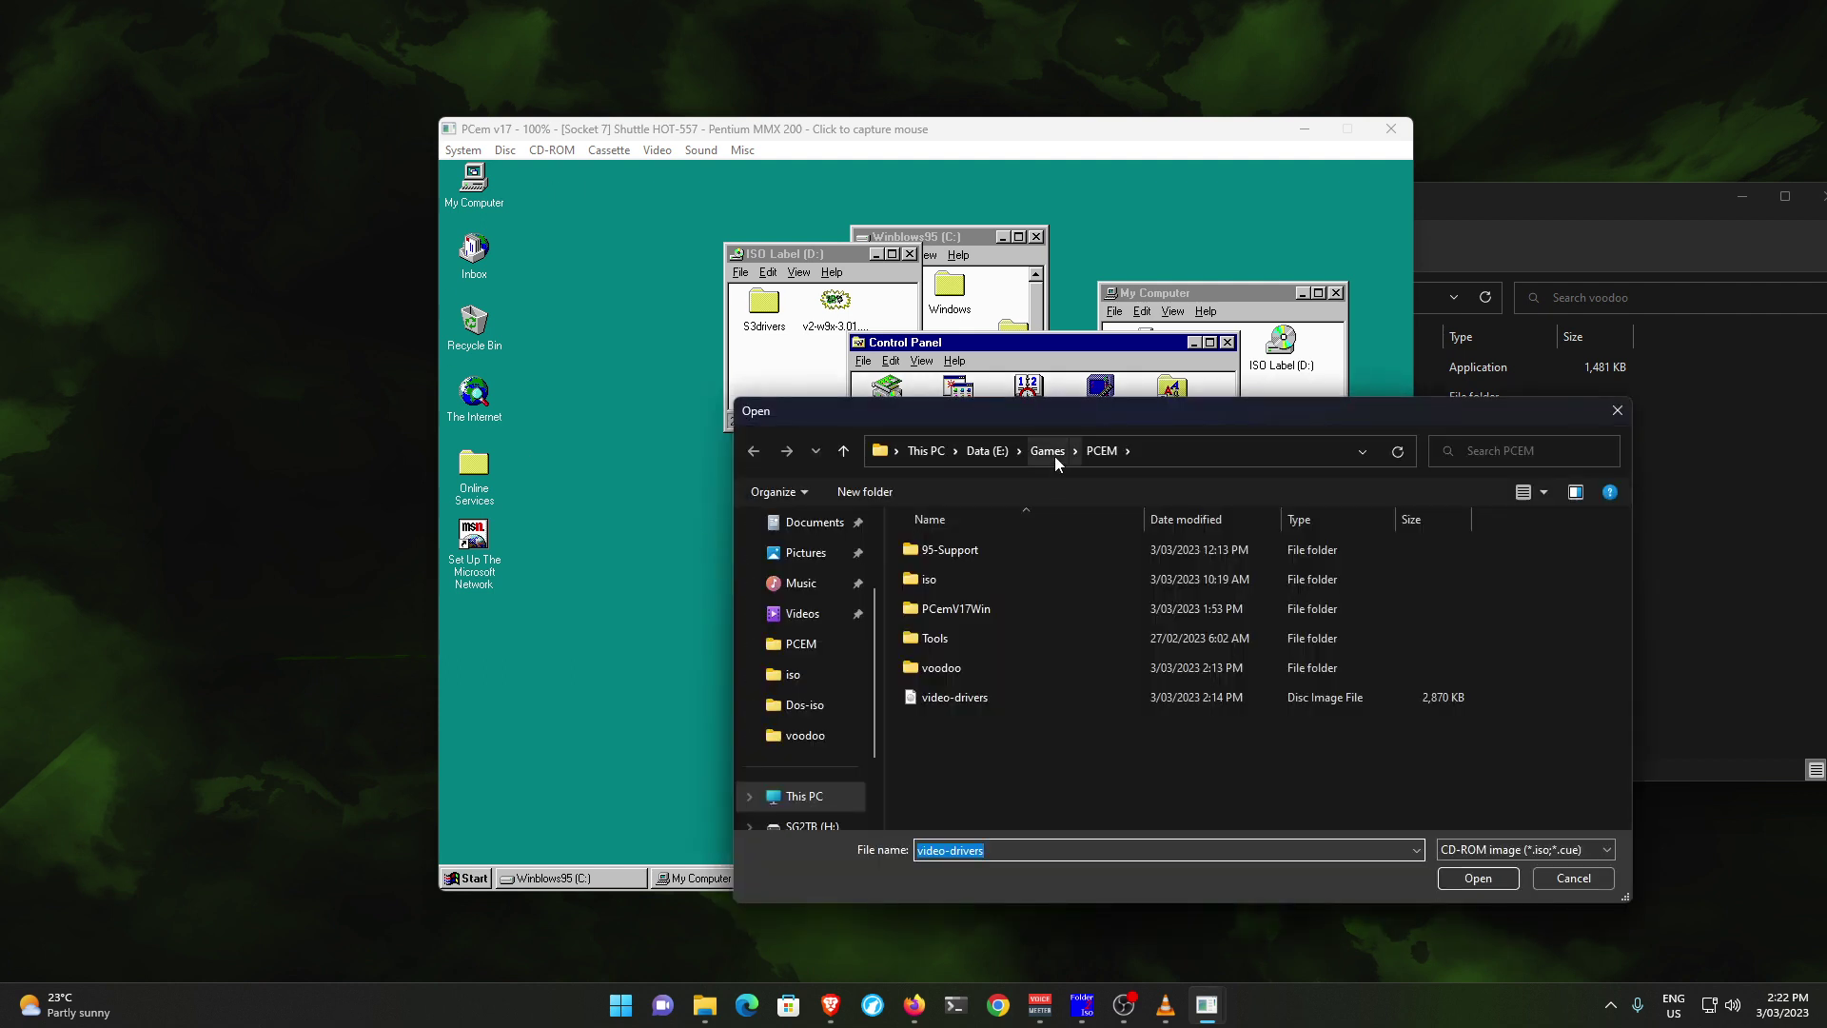
click(1047, 455)
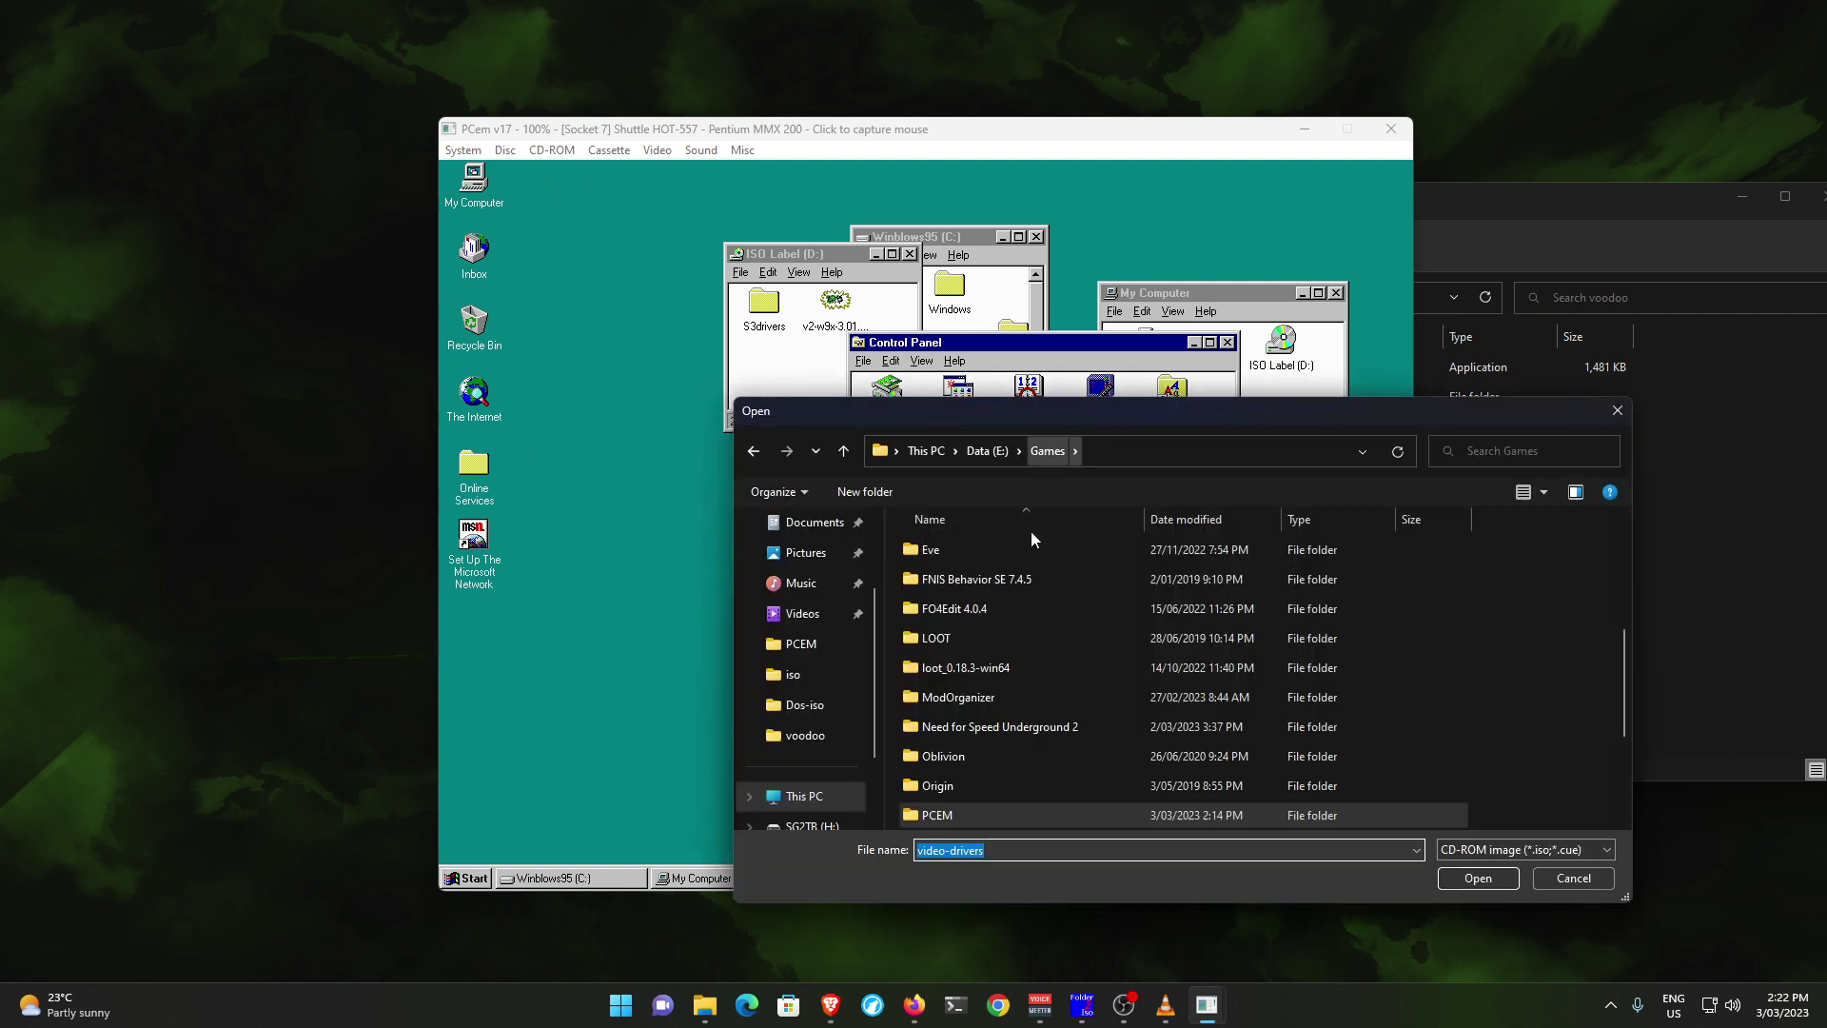
scroll(1044, 635, up, 1)
key(Down)
key(Down)
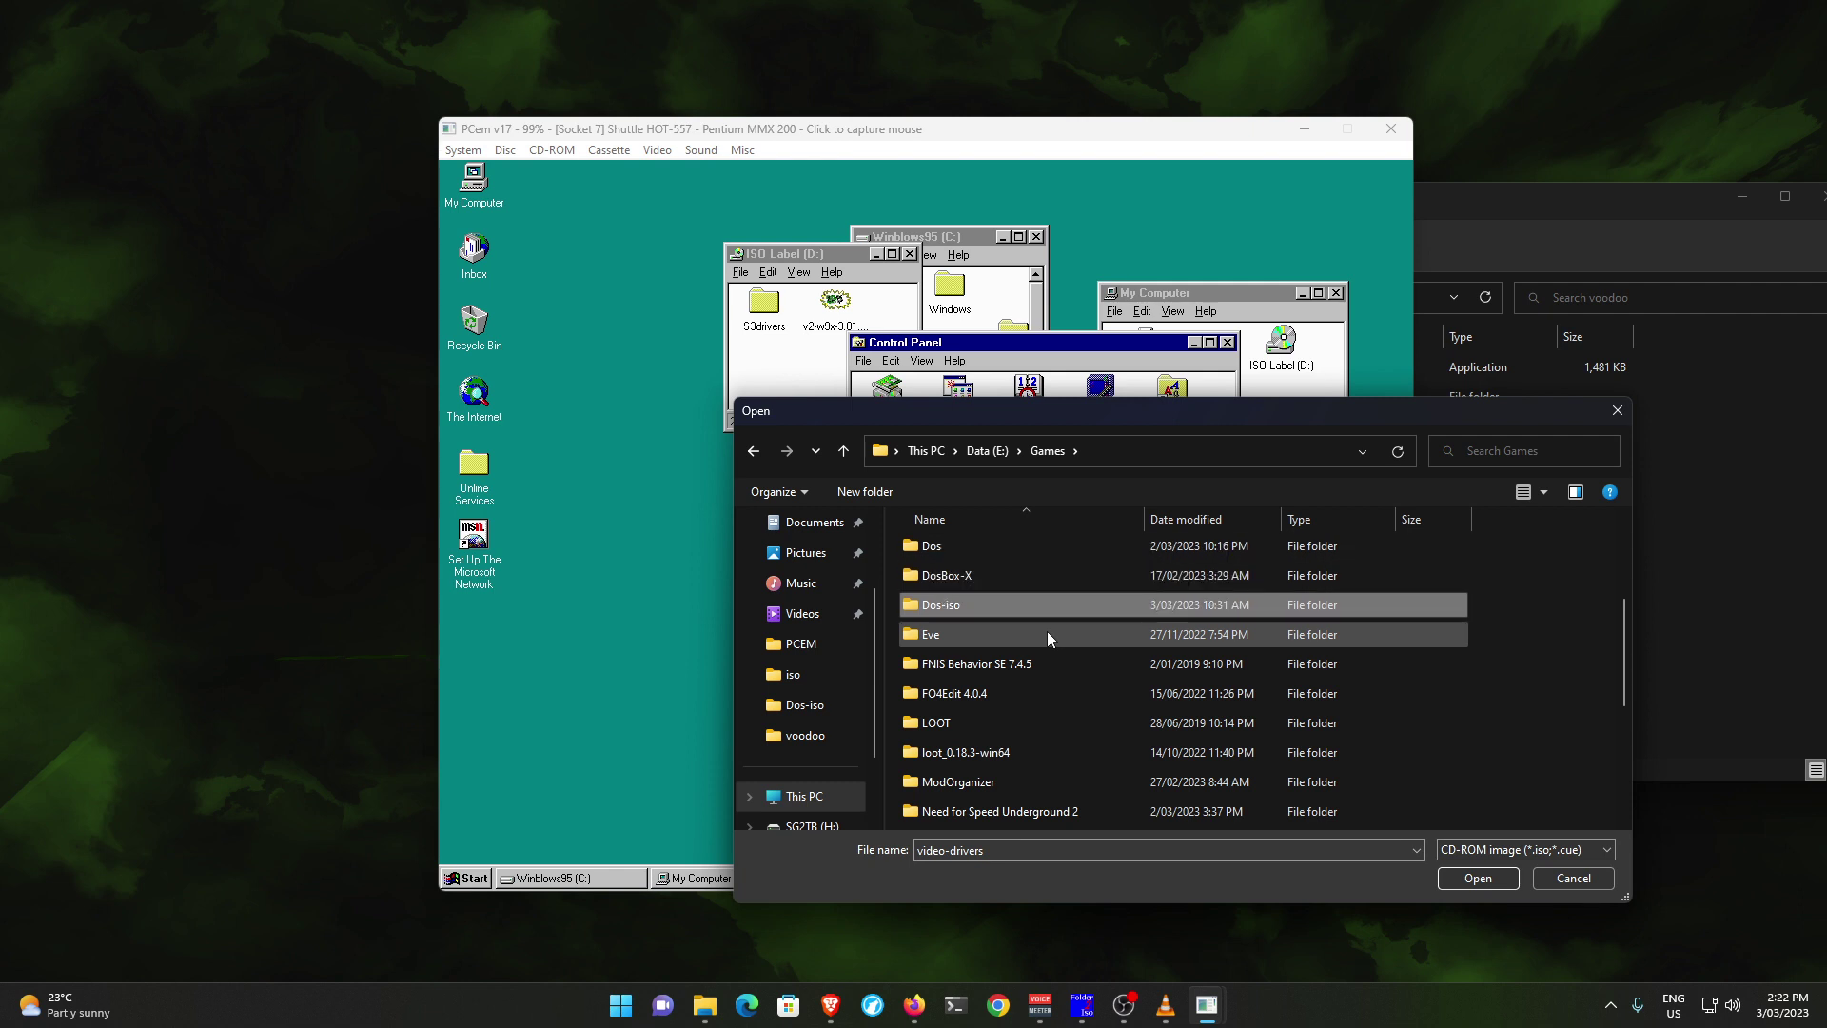
key(Return)
key(Down)
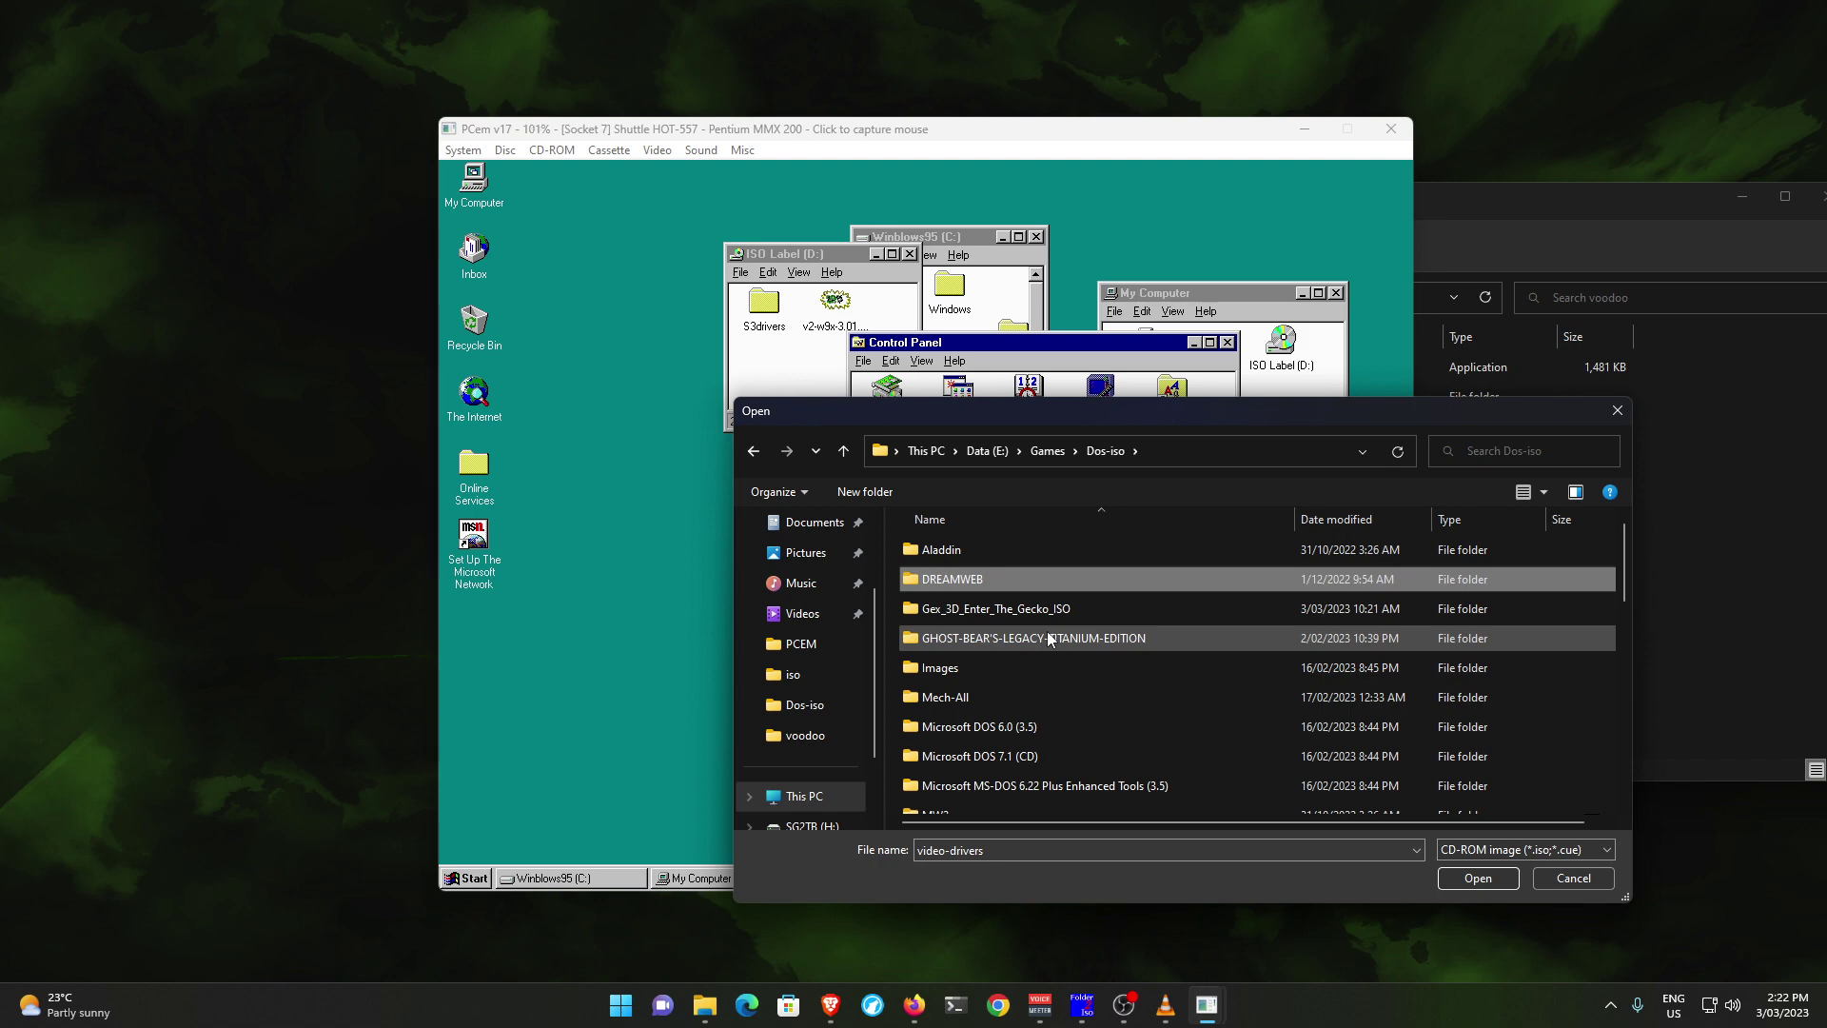
key(Down)
key(Down)
key(Down)
key(Down)
key(Down)
key(Down)
key(Down)
key(Down)
key(Down)
key(Down)
key(Down)
key(Down)
key(Down)
key(Down)
key(Down)
key(Down)
key(Down)
key(Down)
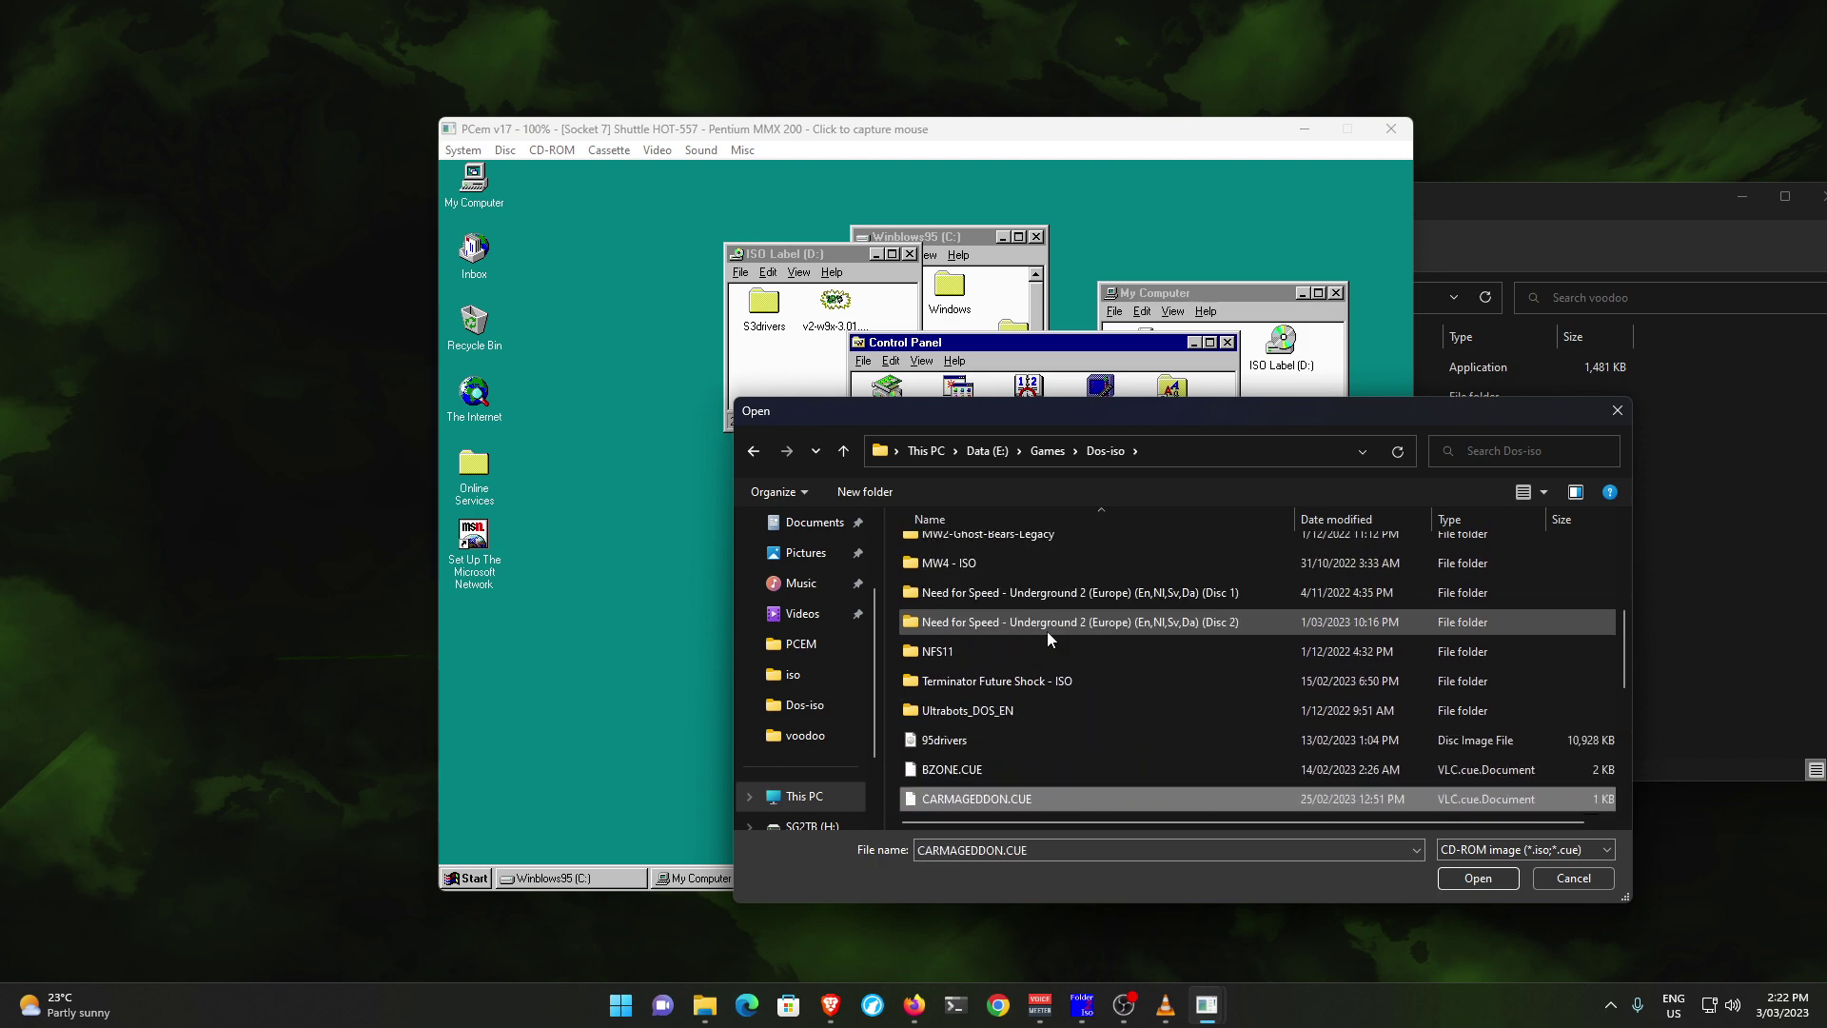
key(Up)
key(Return)
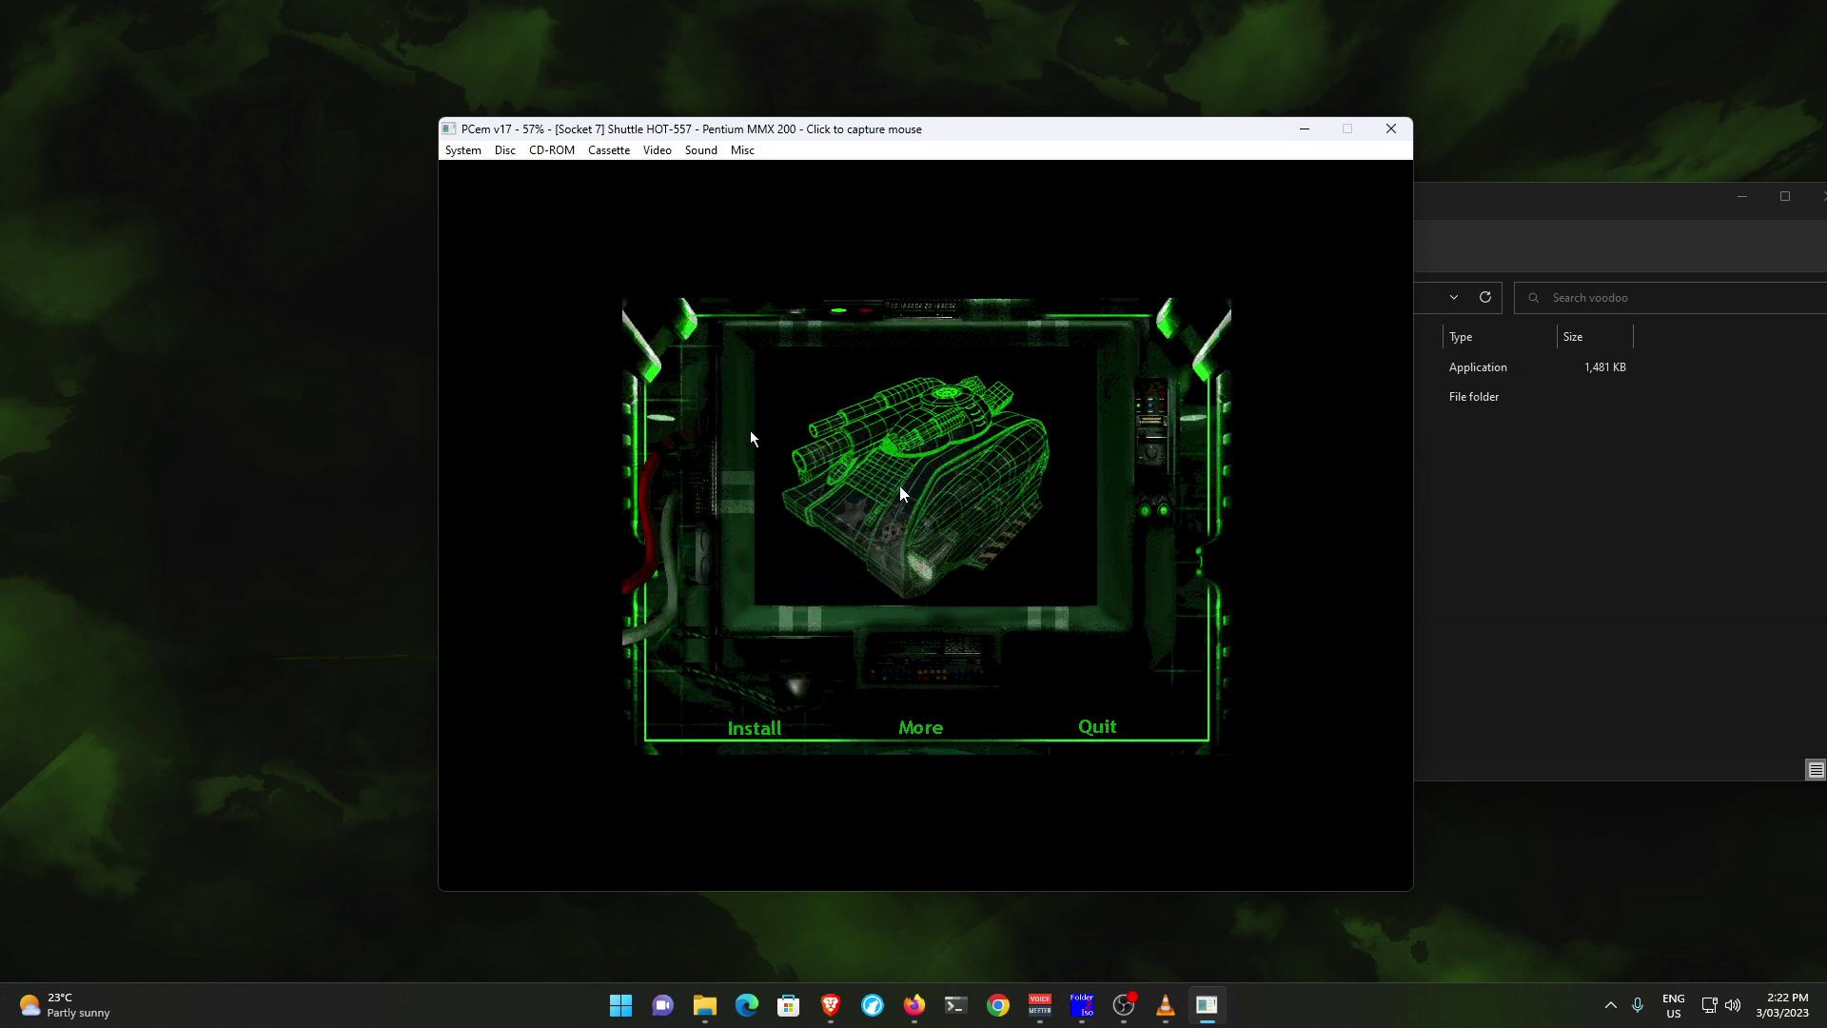
- Install DirectX 5 from the Battlezone menu, keeping the S3 display driver and accepting the newer Sound Blaster driver
click(750, 437)
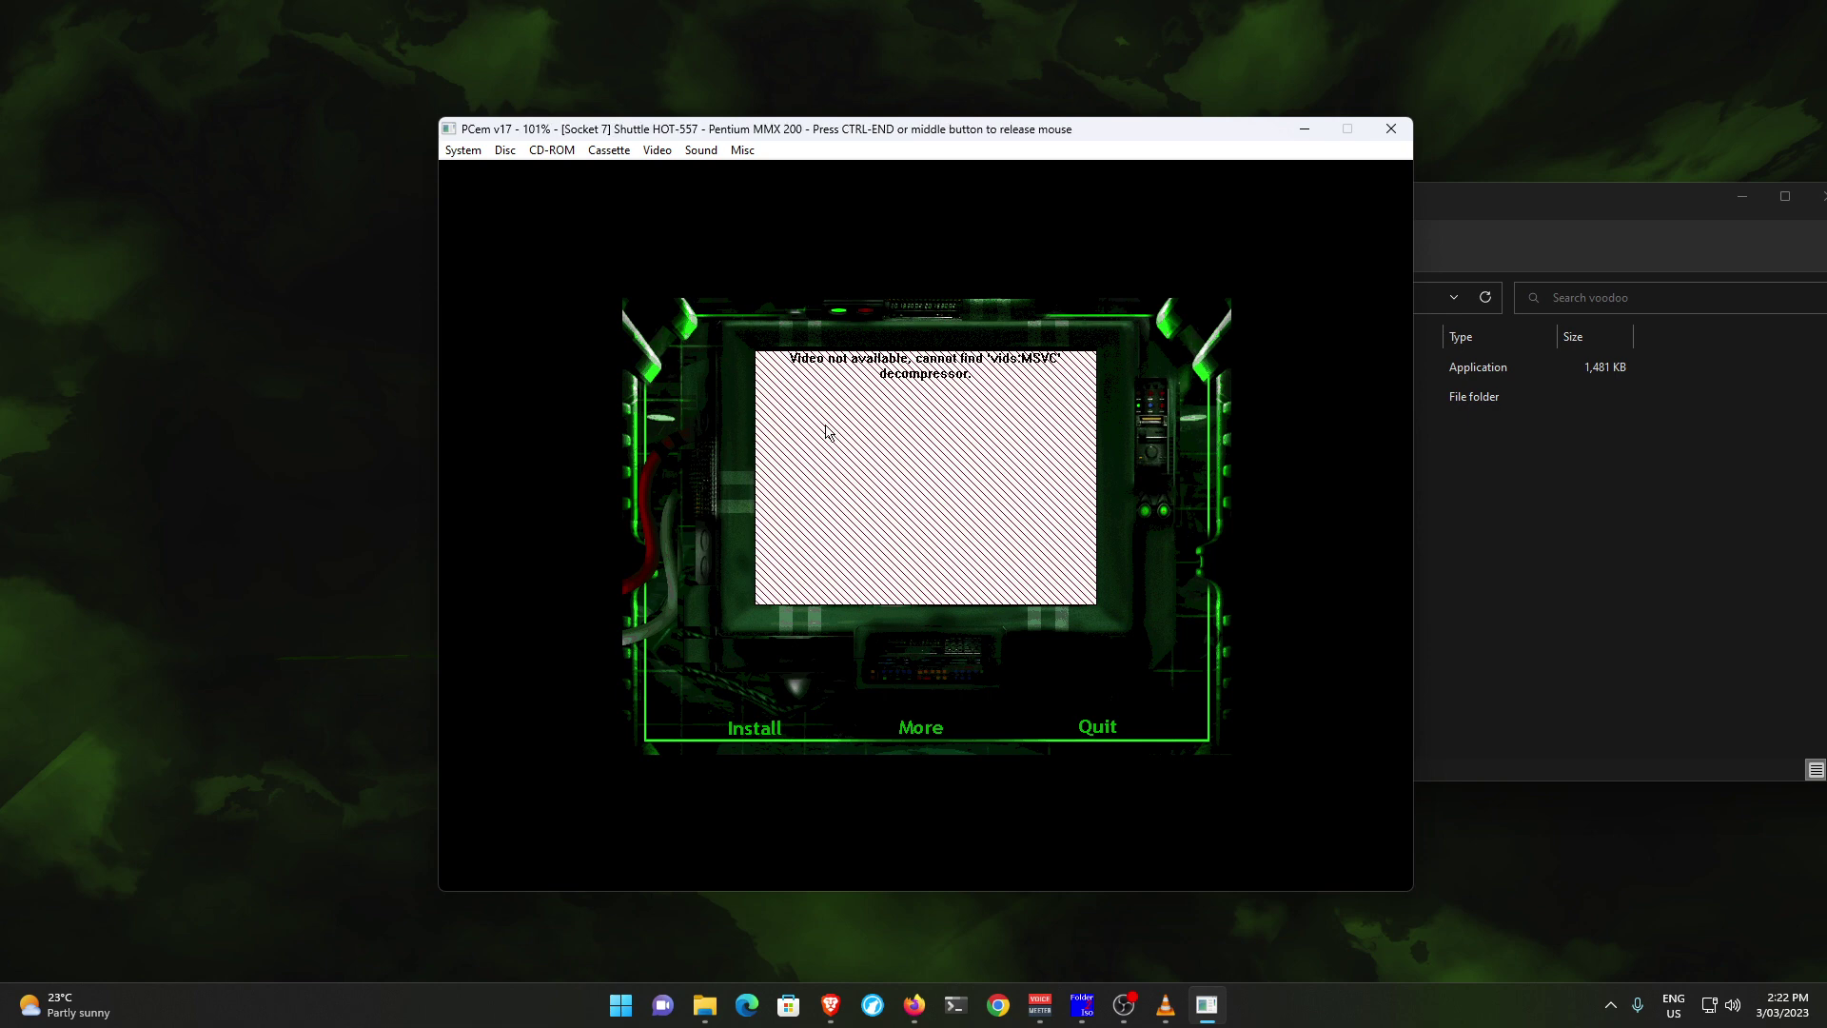
click(761, 727)
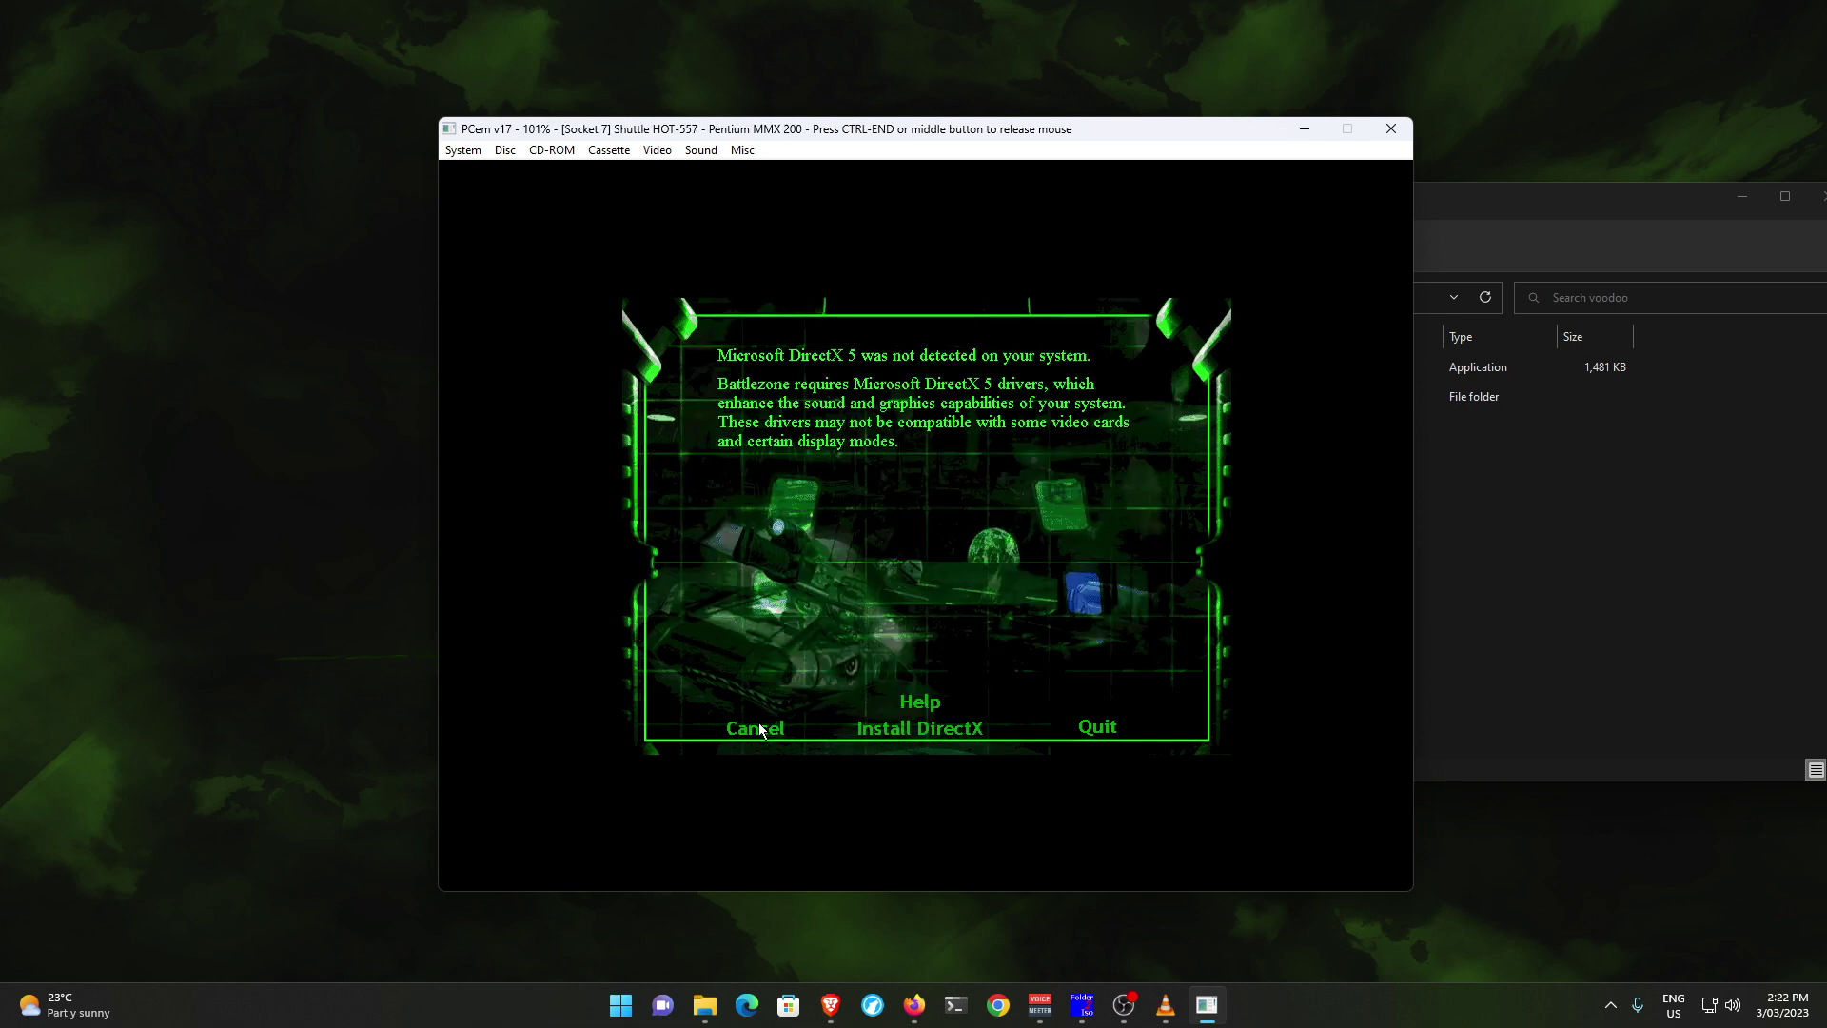
click(871, 734)
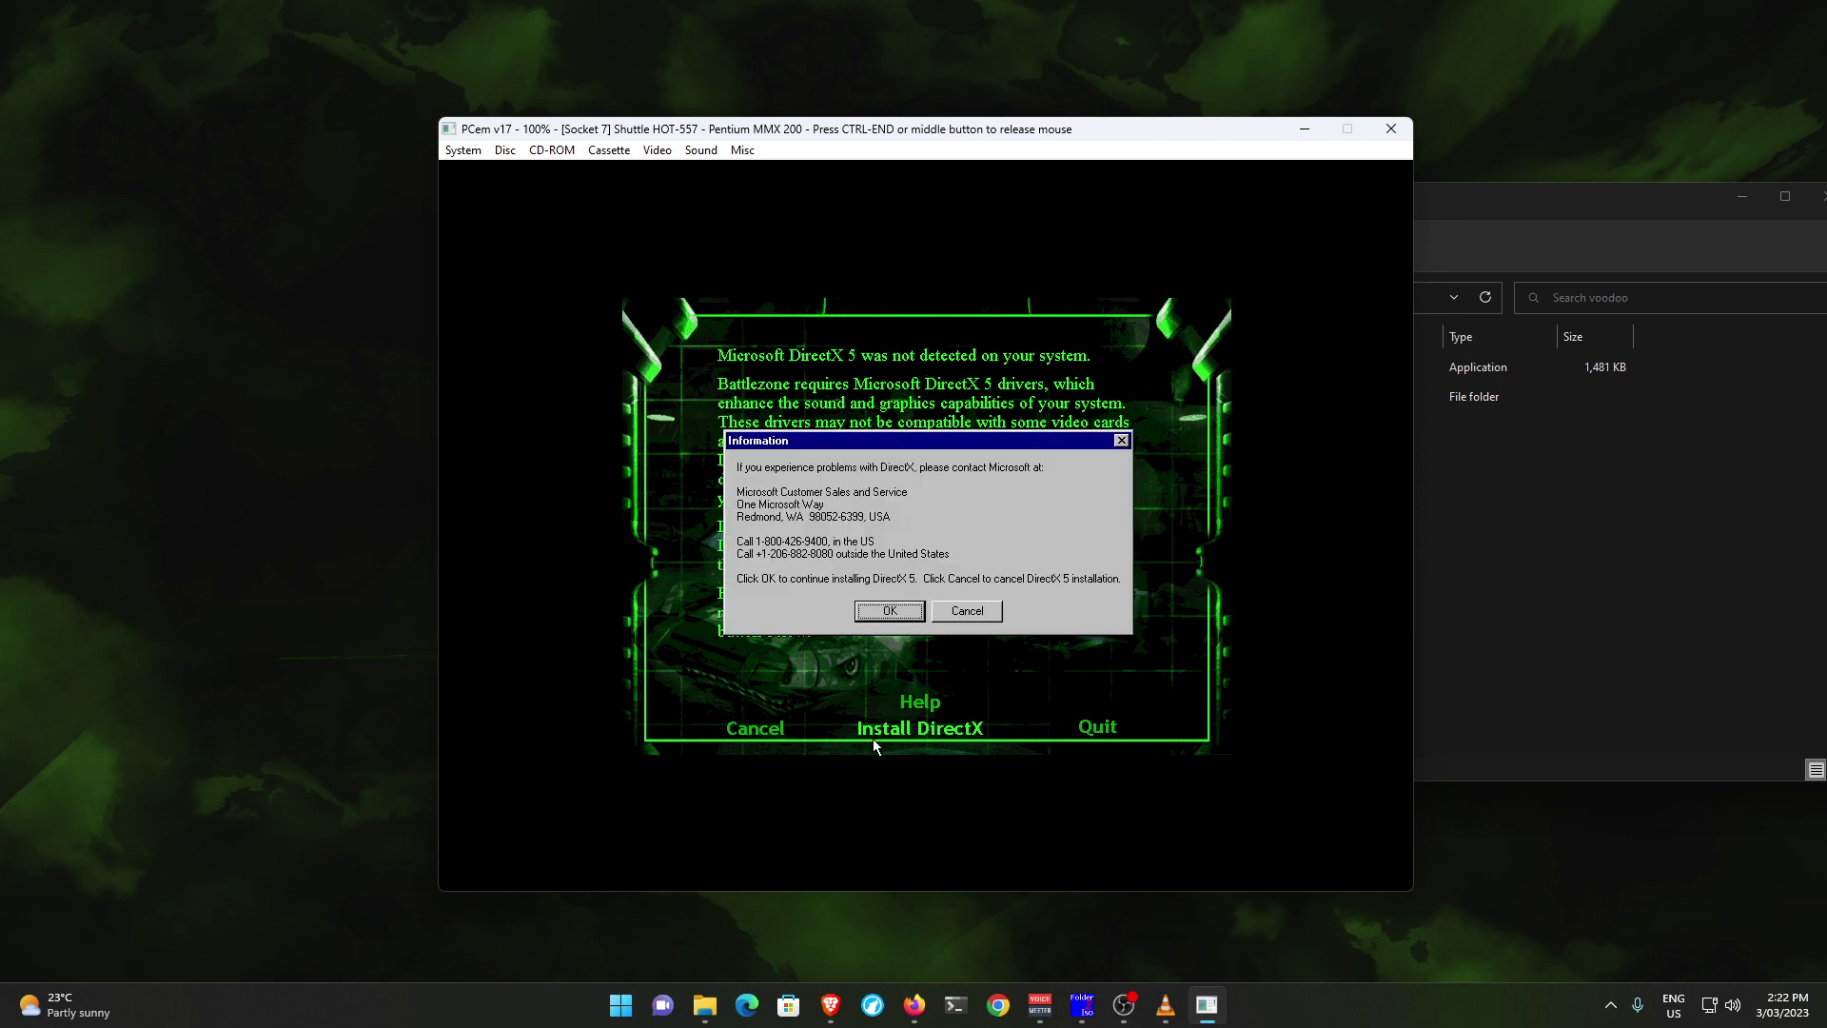
click(884, 609)
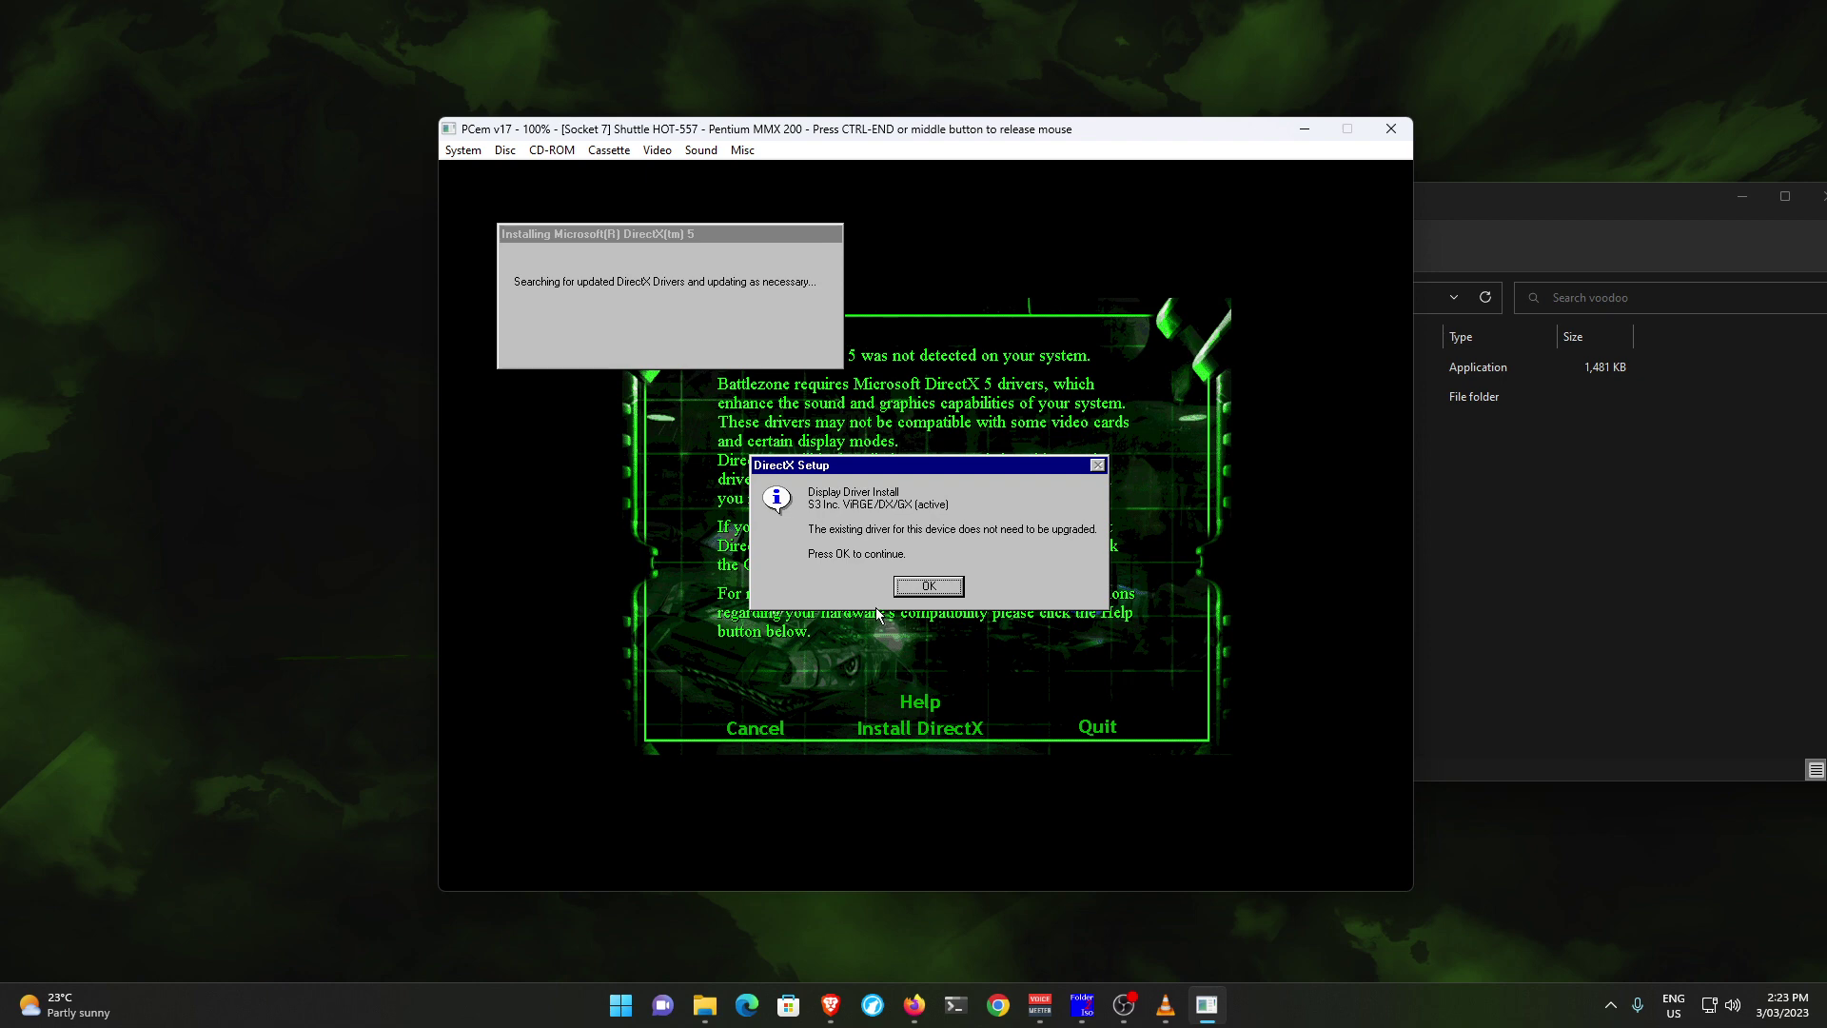
click(928, 586)
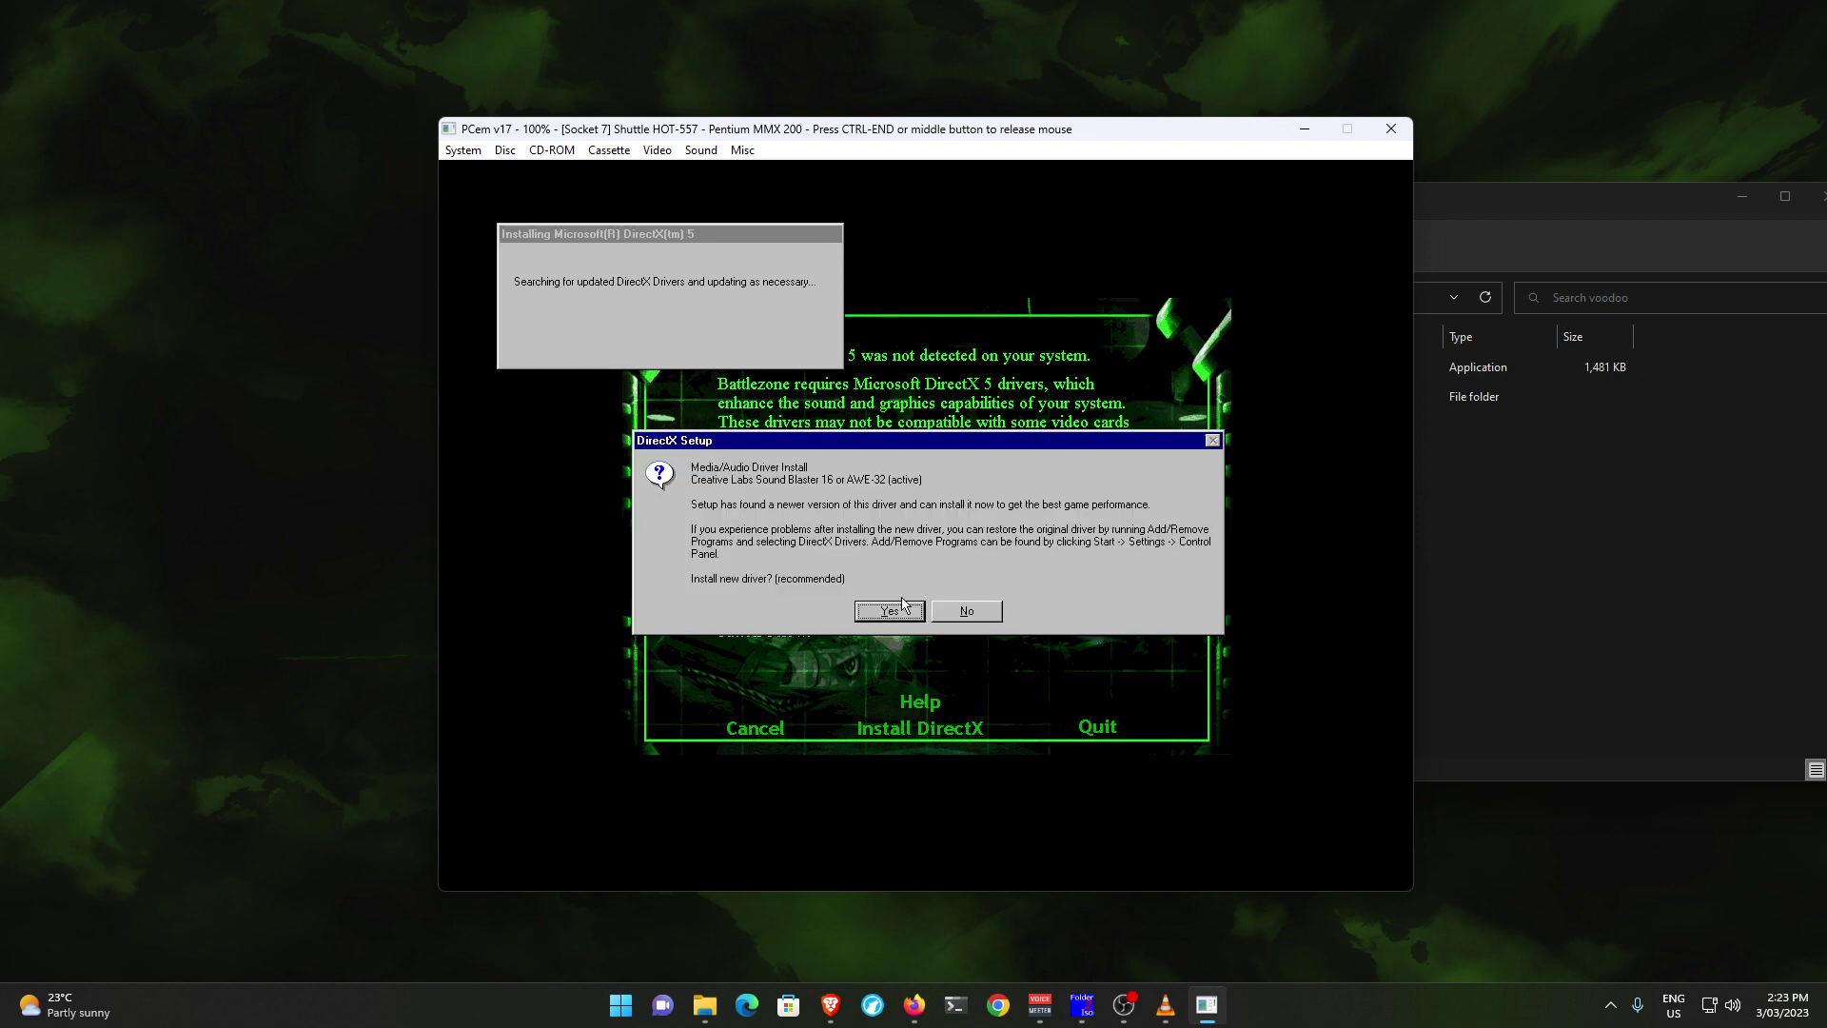
click(894, 617)
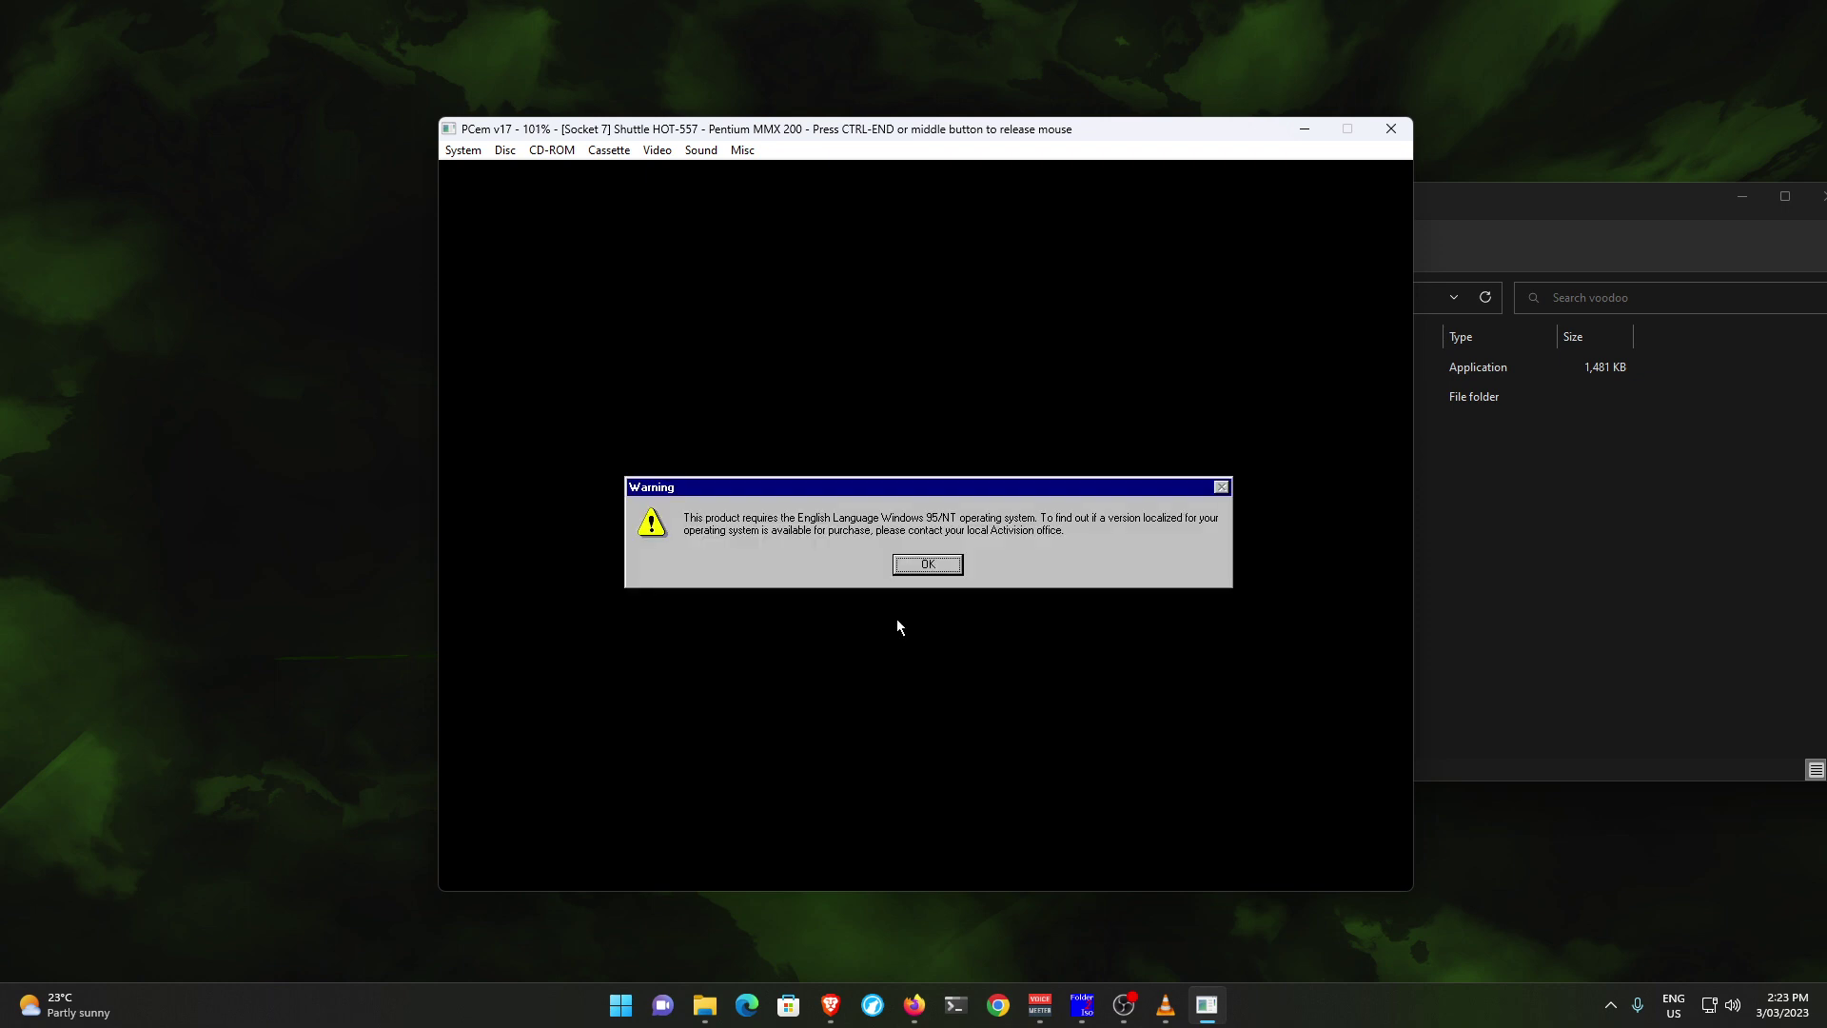
- Dismiss the English-language Windows warning and open Regional Settings in Control Panel
key(ctrl+End)
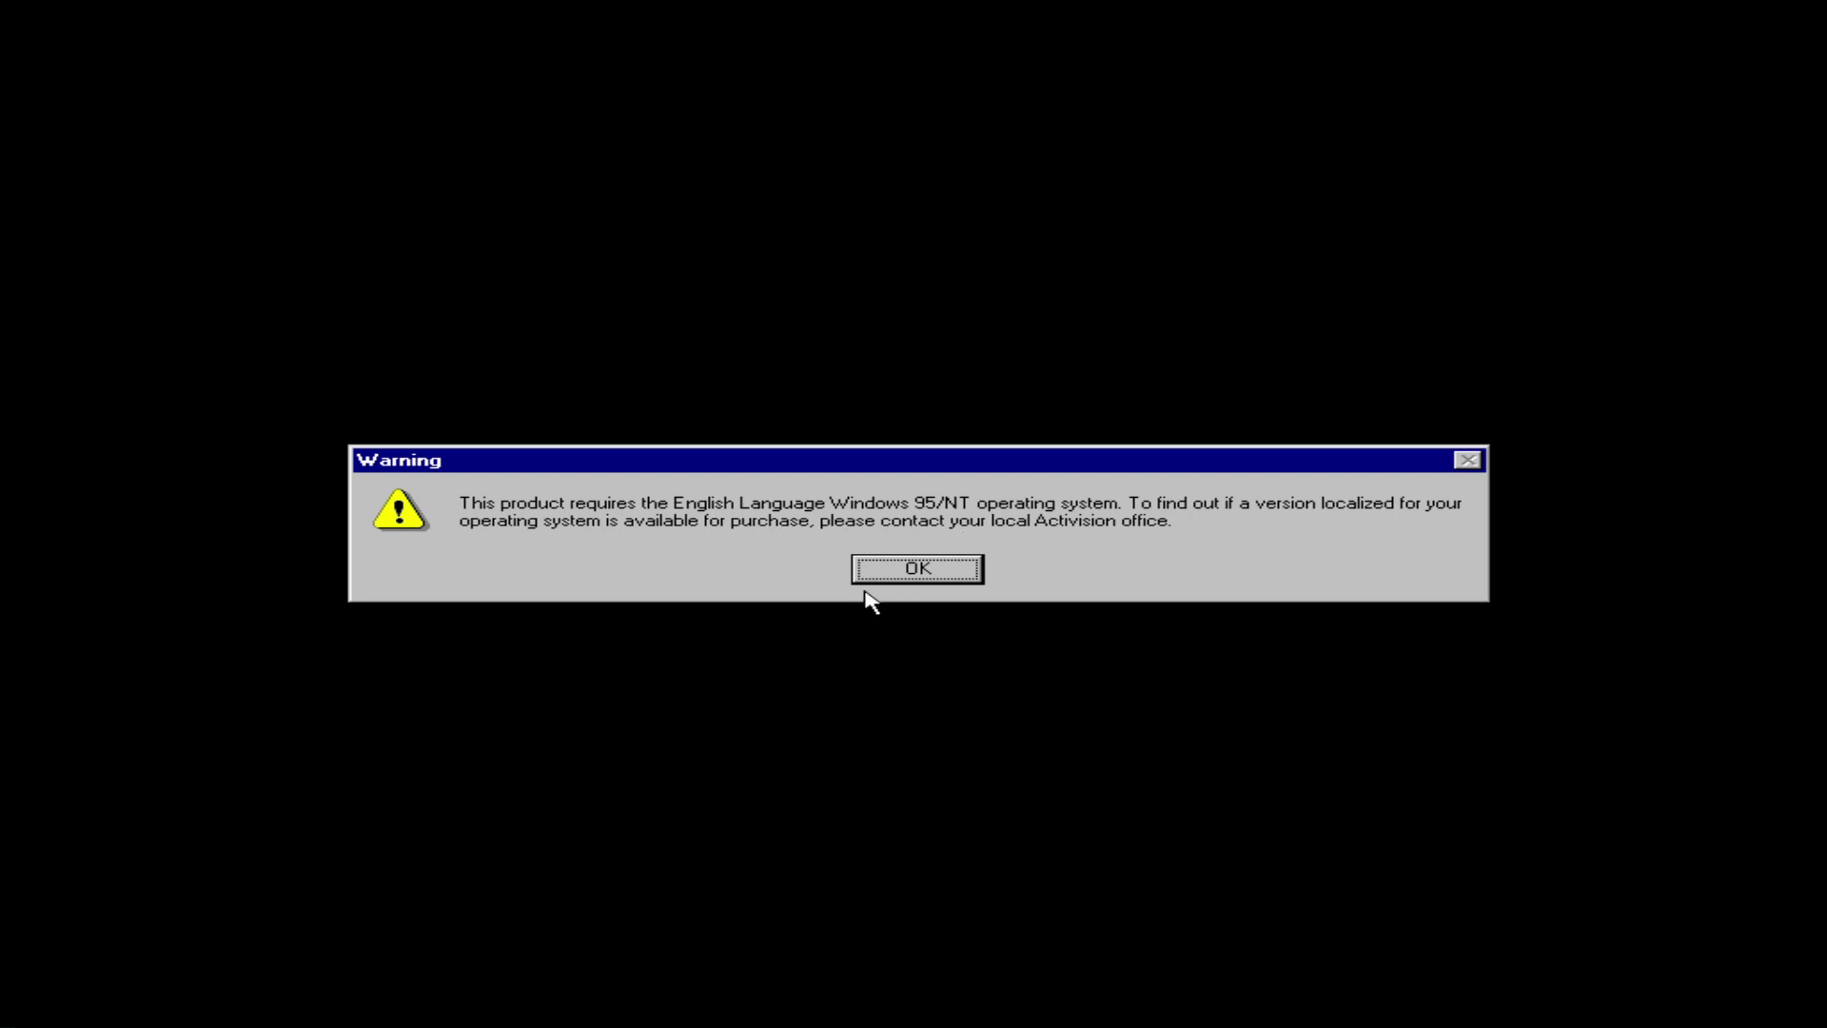
click(915, 571)
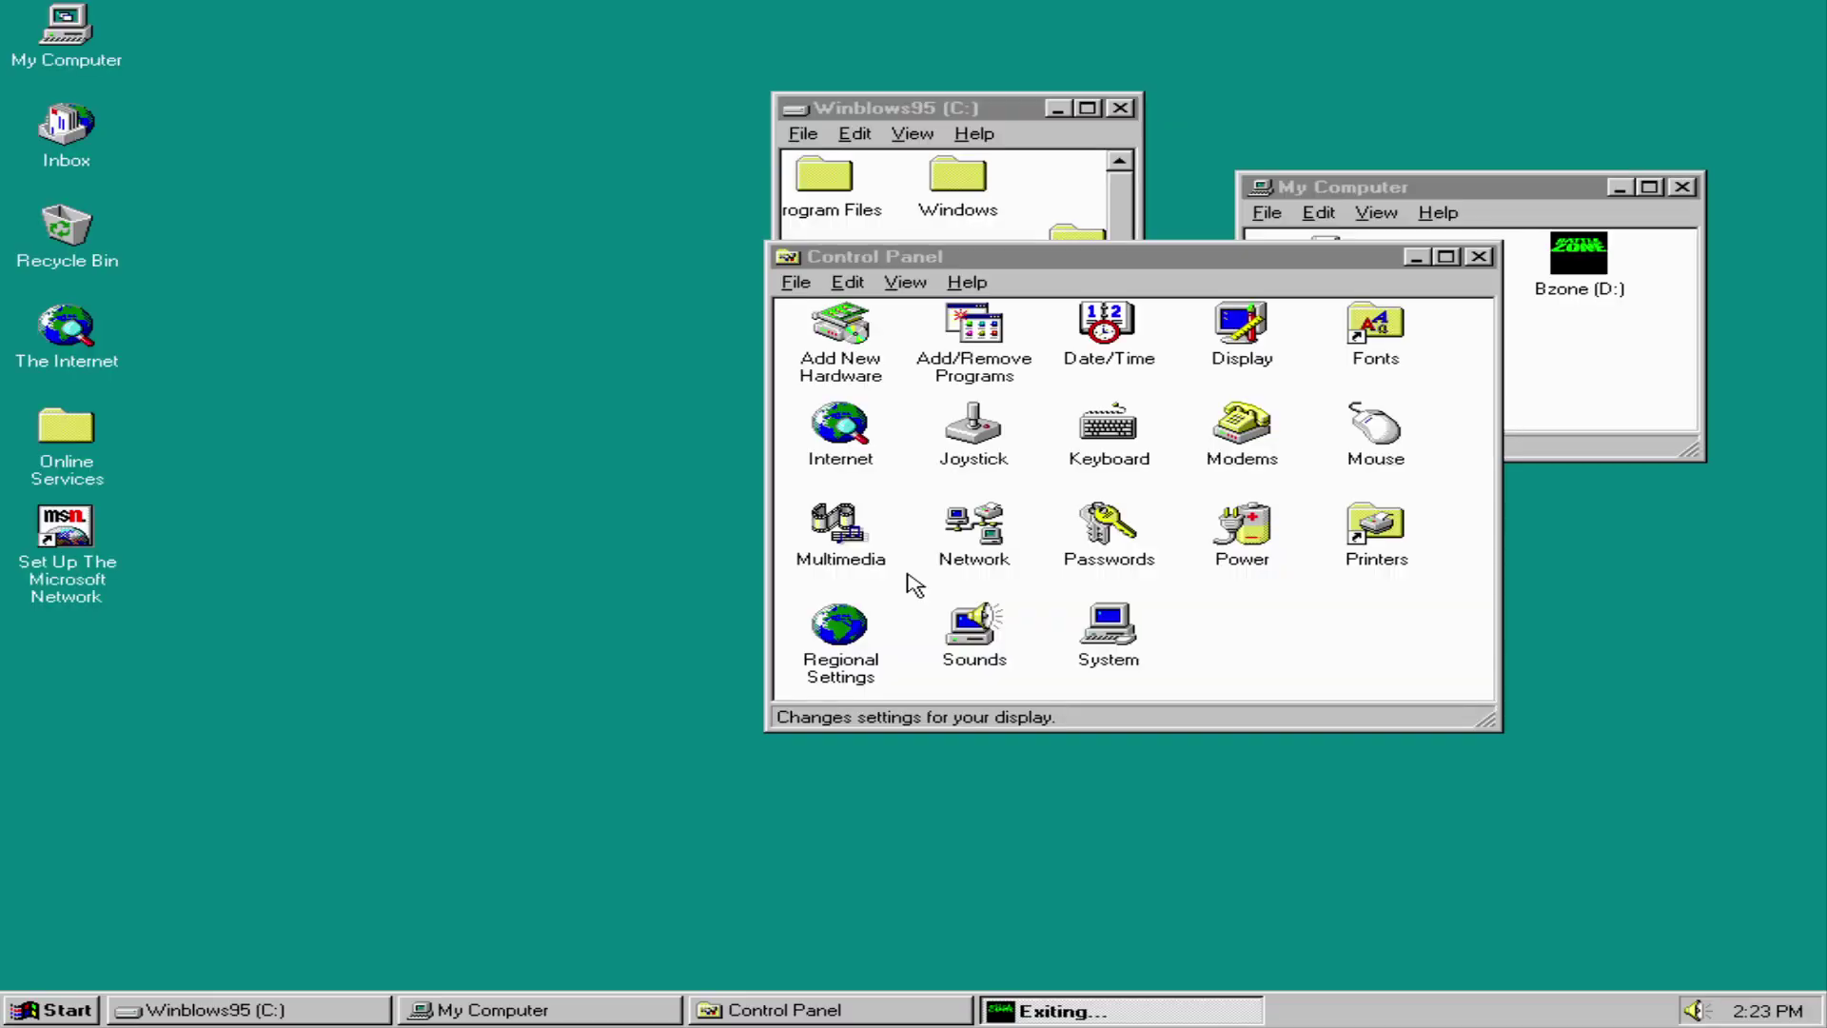
click(856, 655)
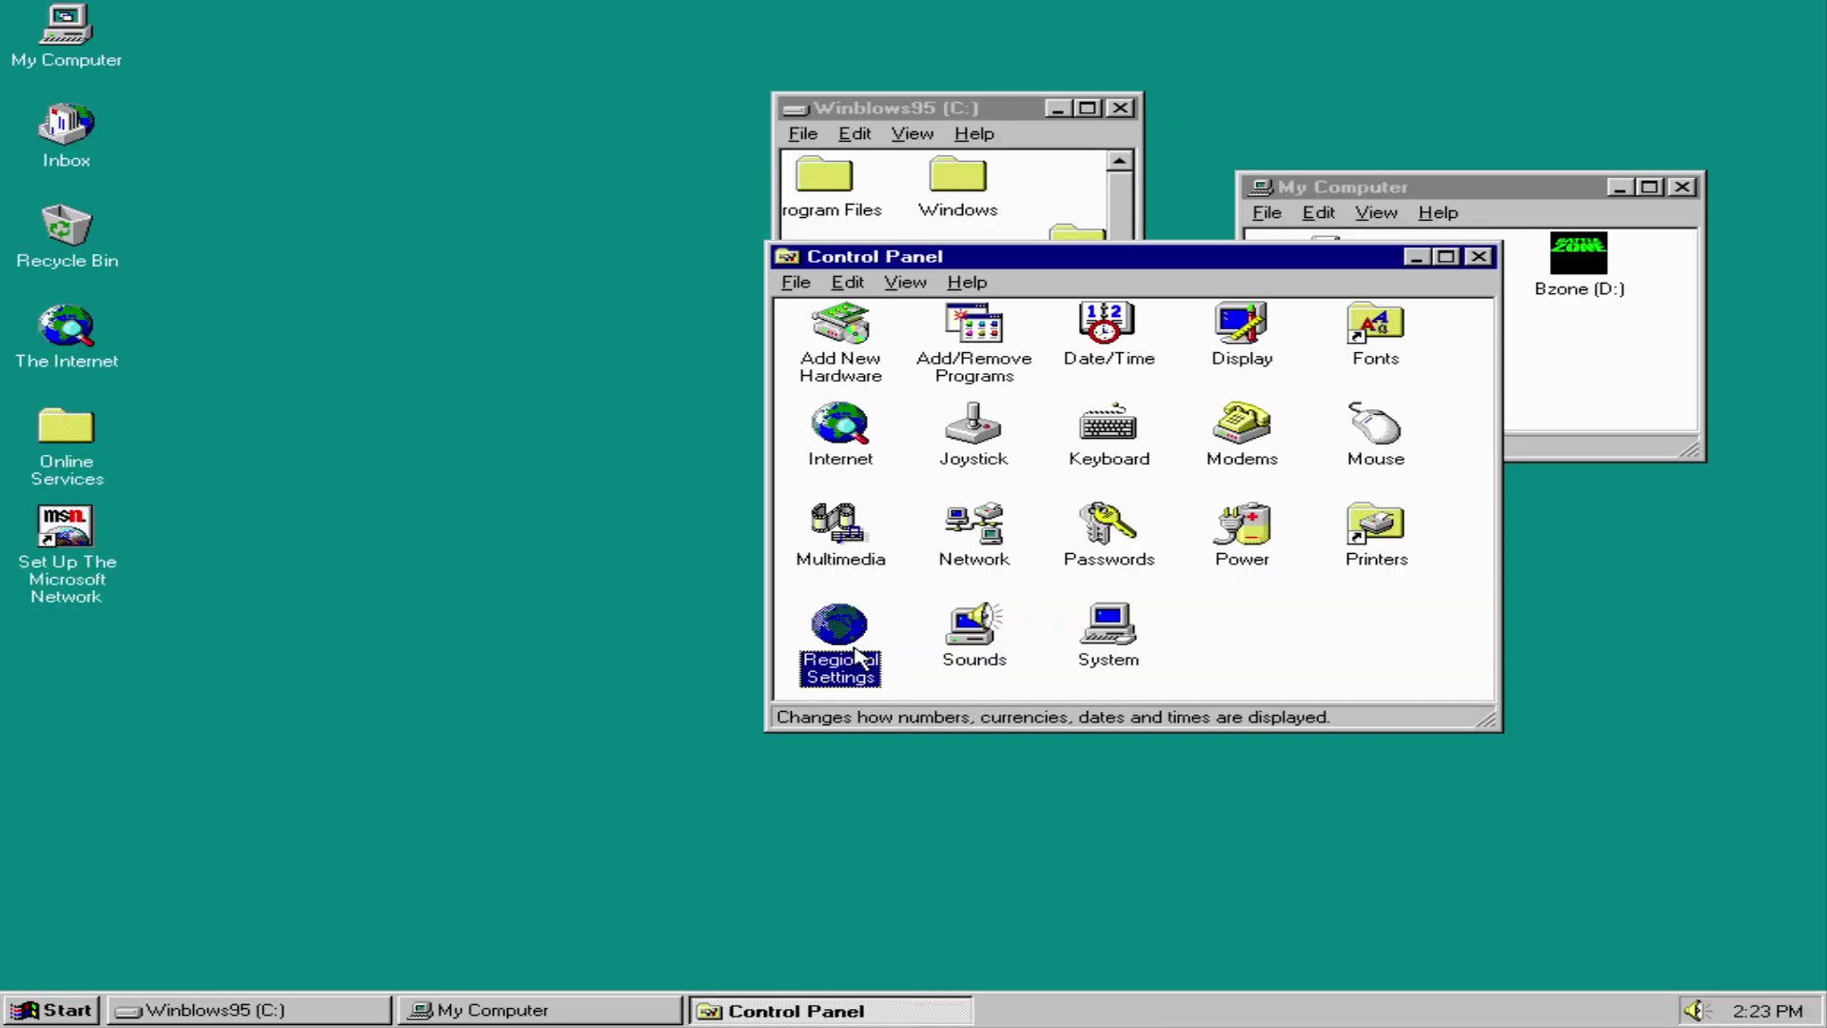
double_click(856, 657)
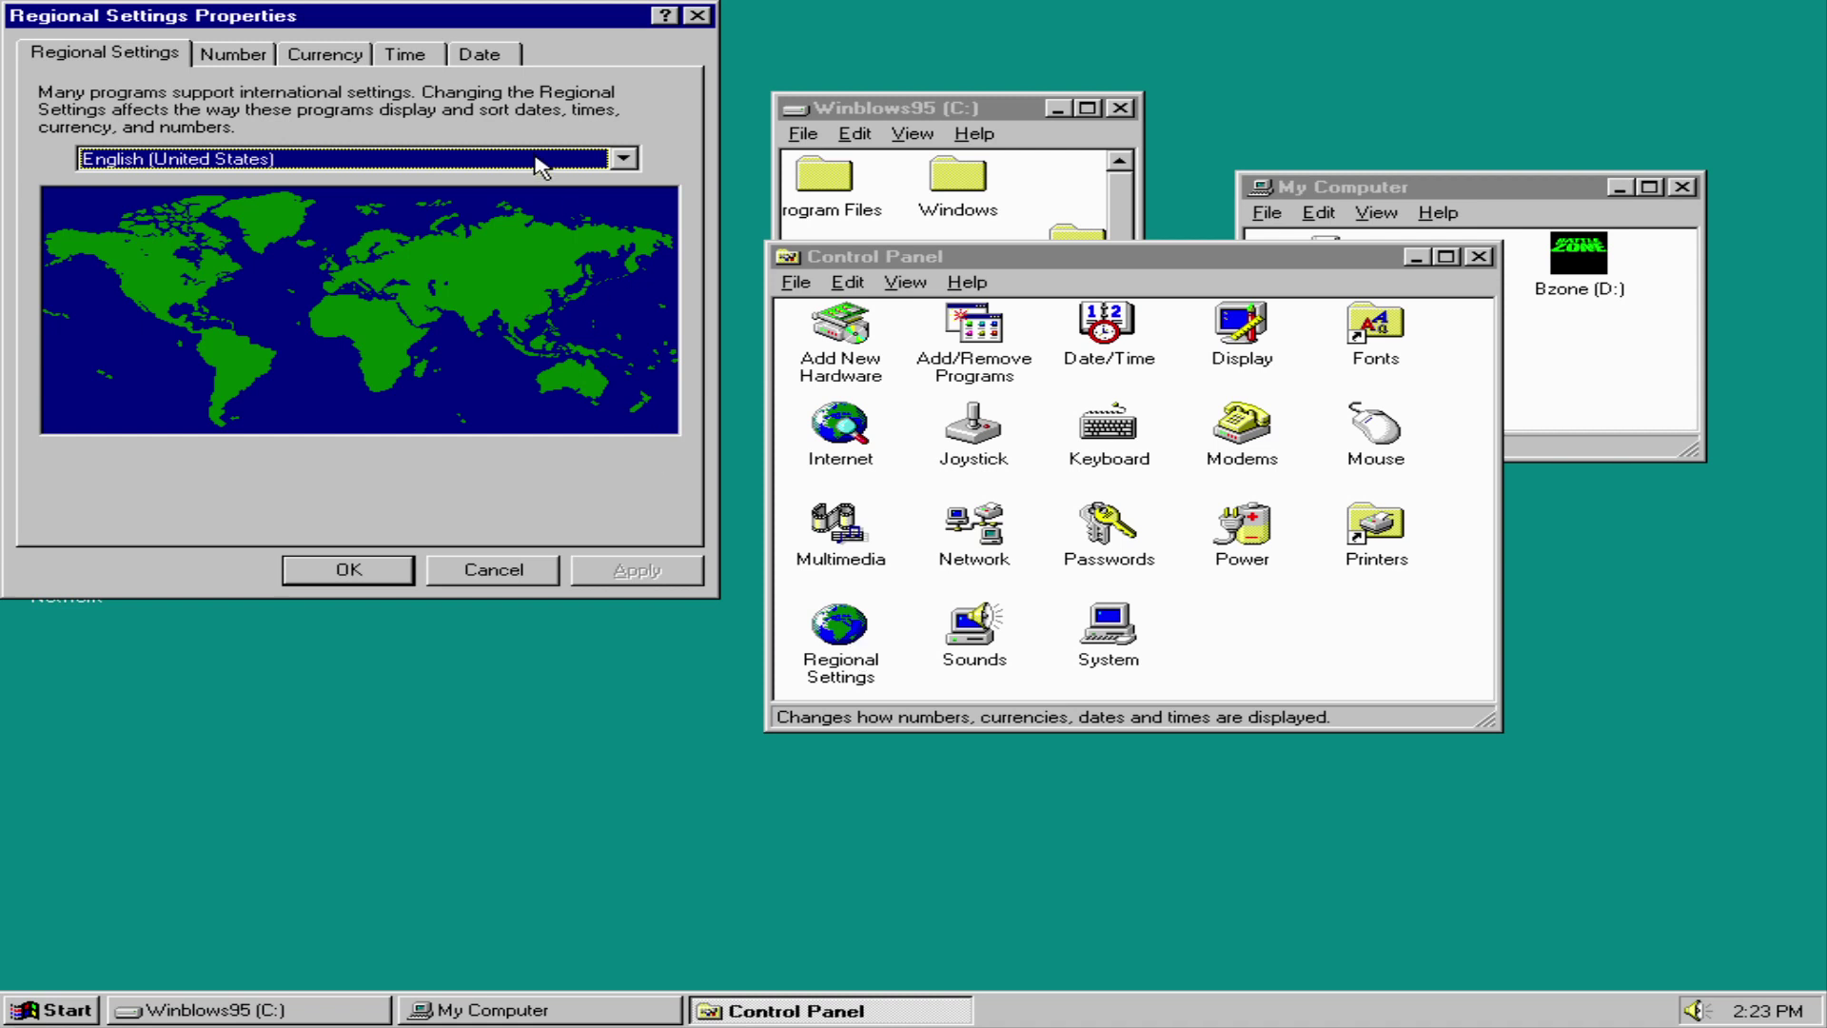
- Set the locale to English (Australian), apply it, and agree to restart
key(f)
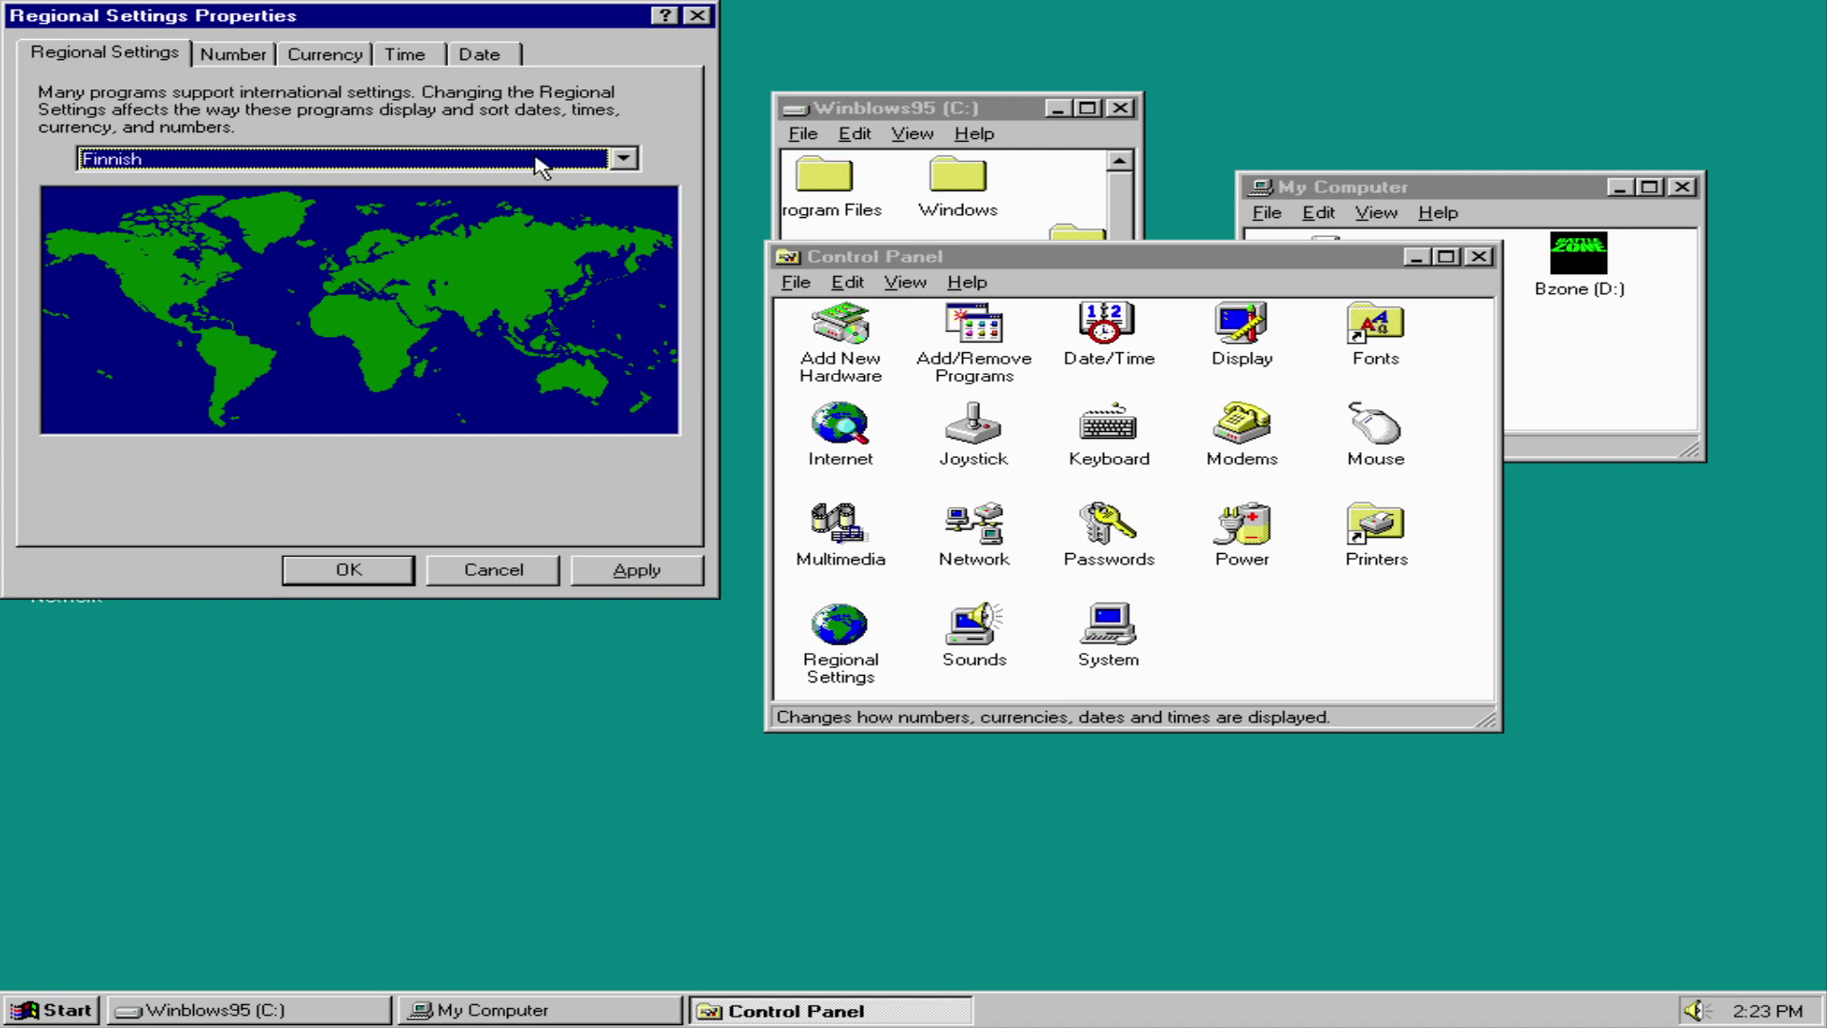
key(Up)
key(Up)
key(Up)
key(Up)
key(Up)
key(Up)
key(Up)
key(Up)
key(Up)
key(Up)
key(Up)
key(Down)
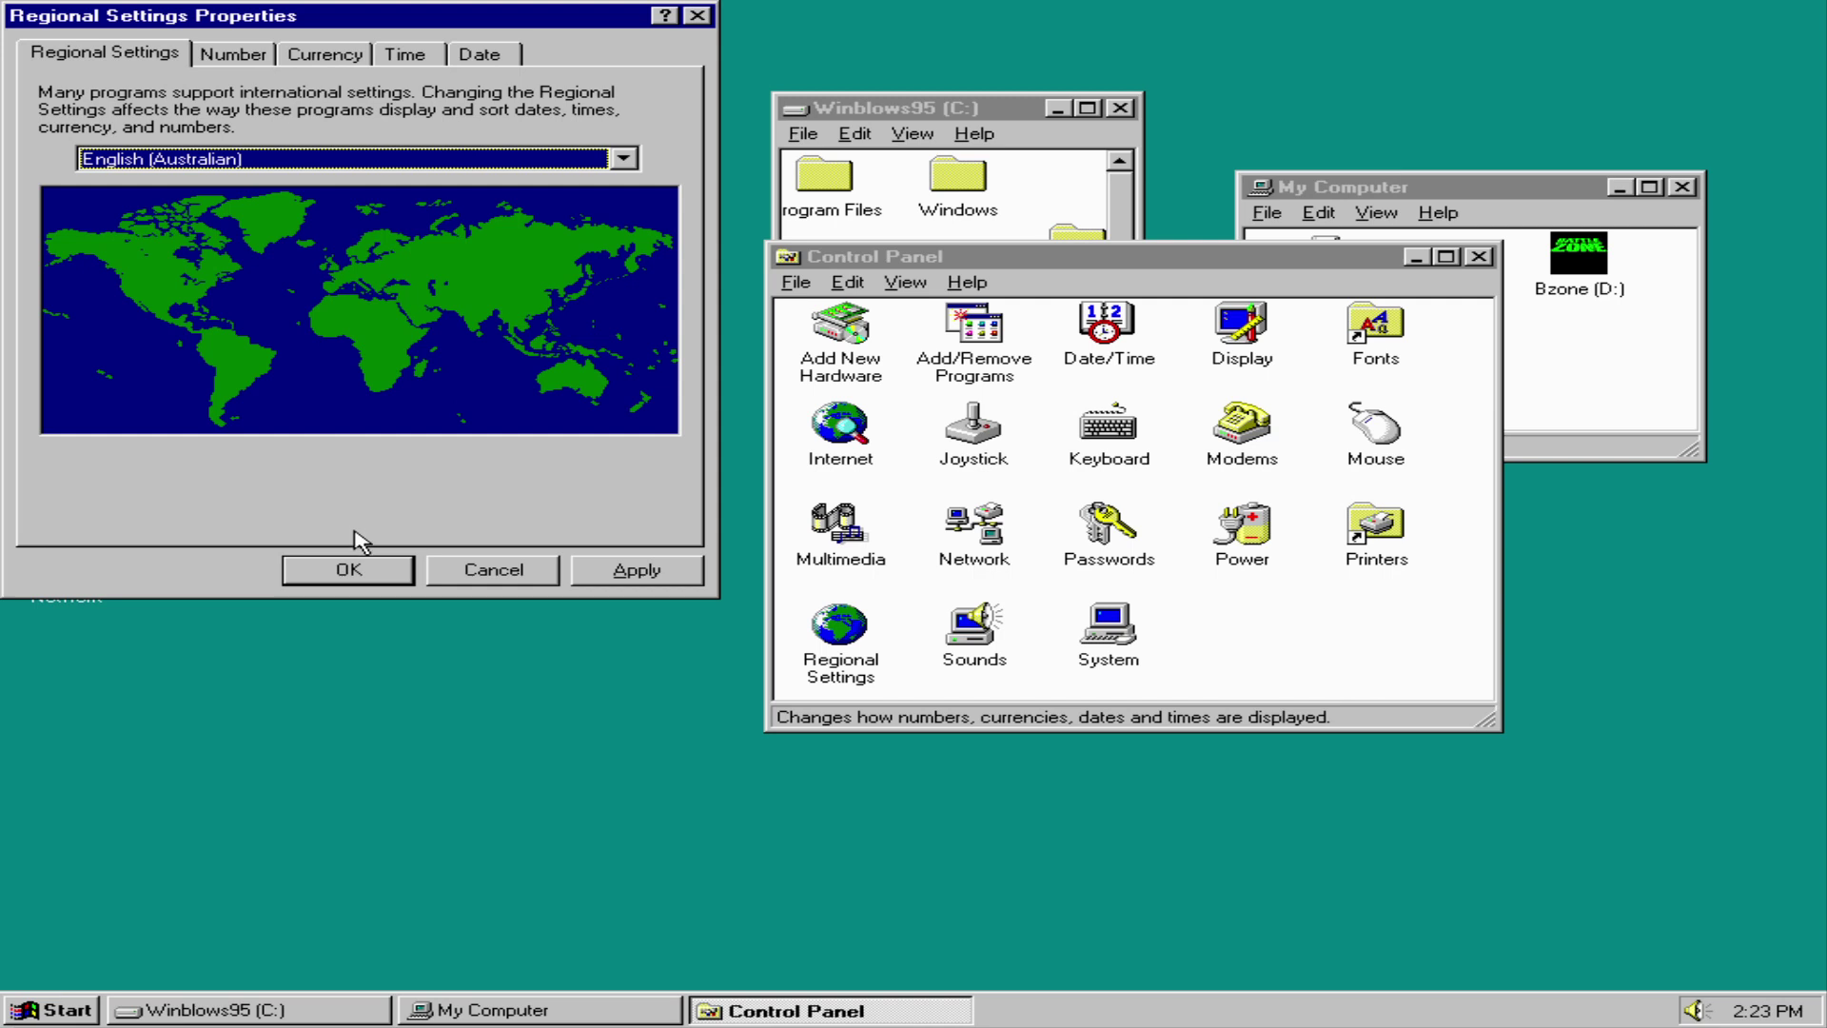
click(636, 568)
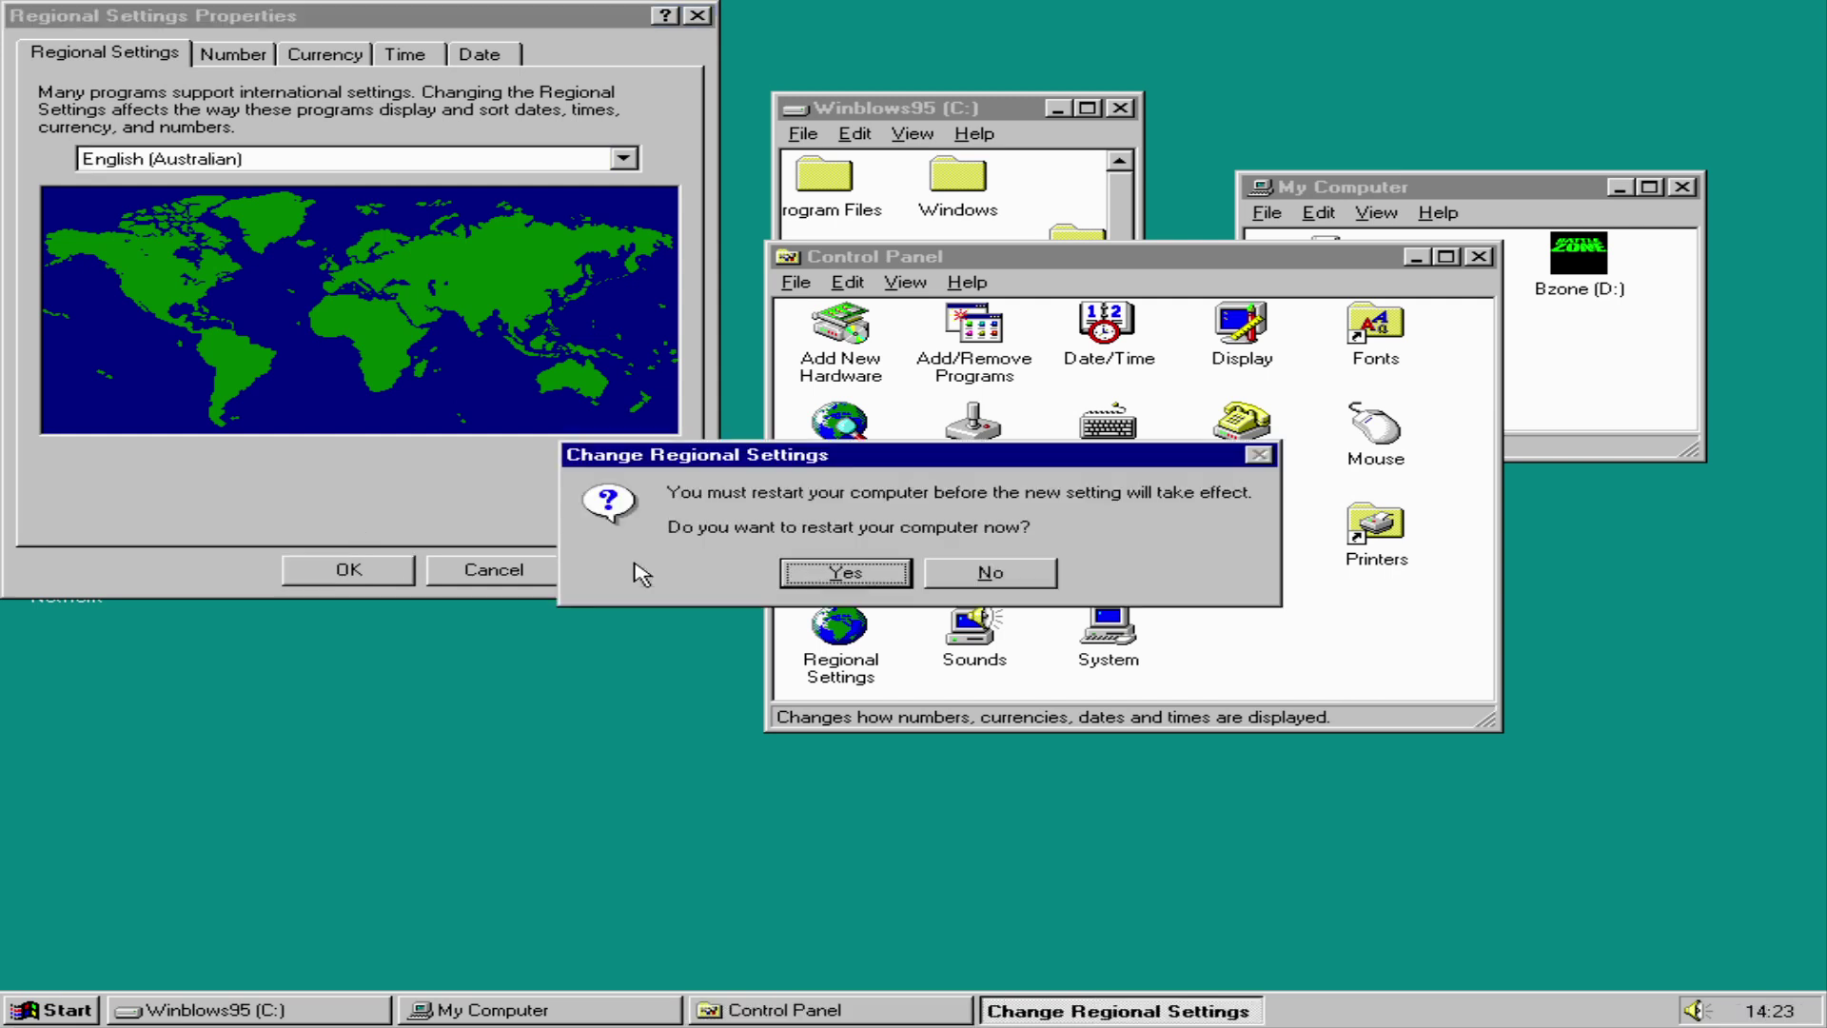
click(885, 571)
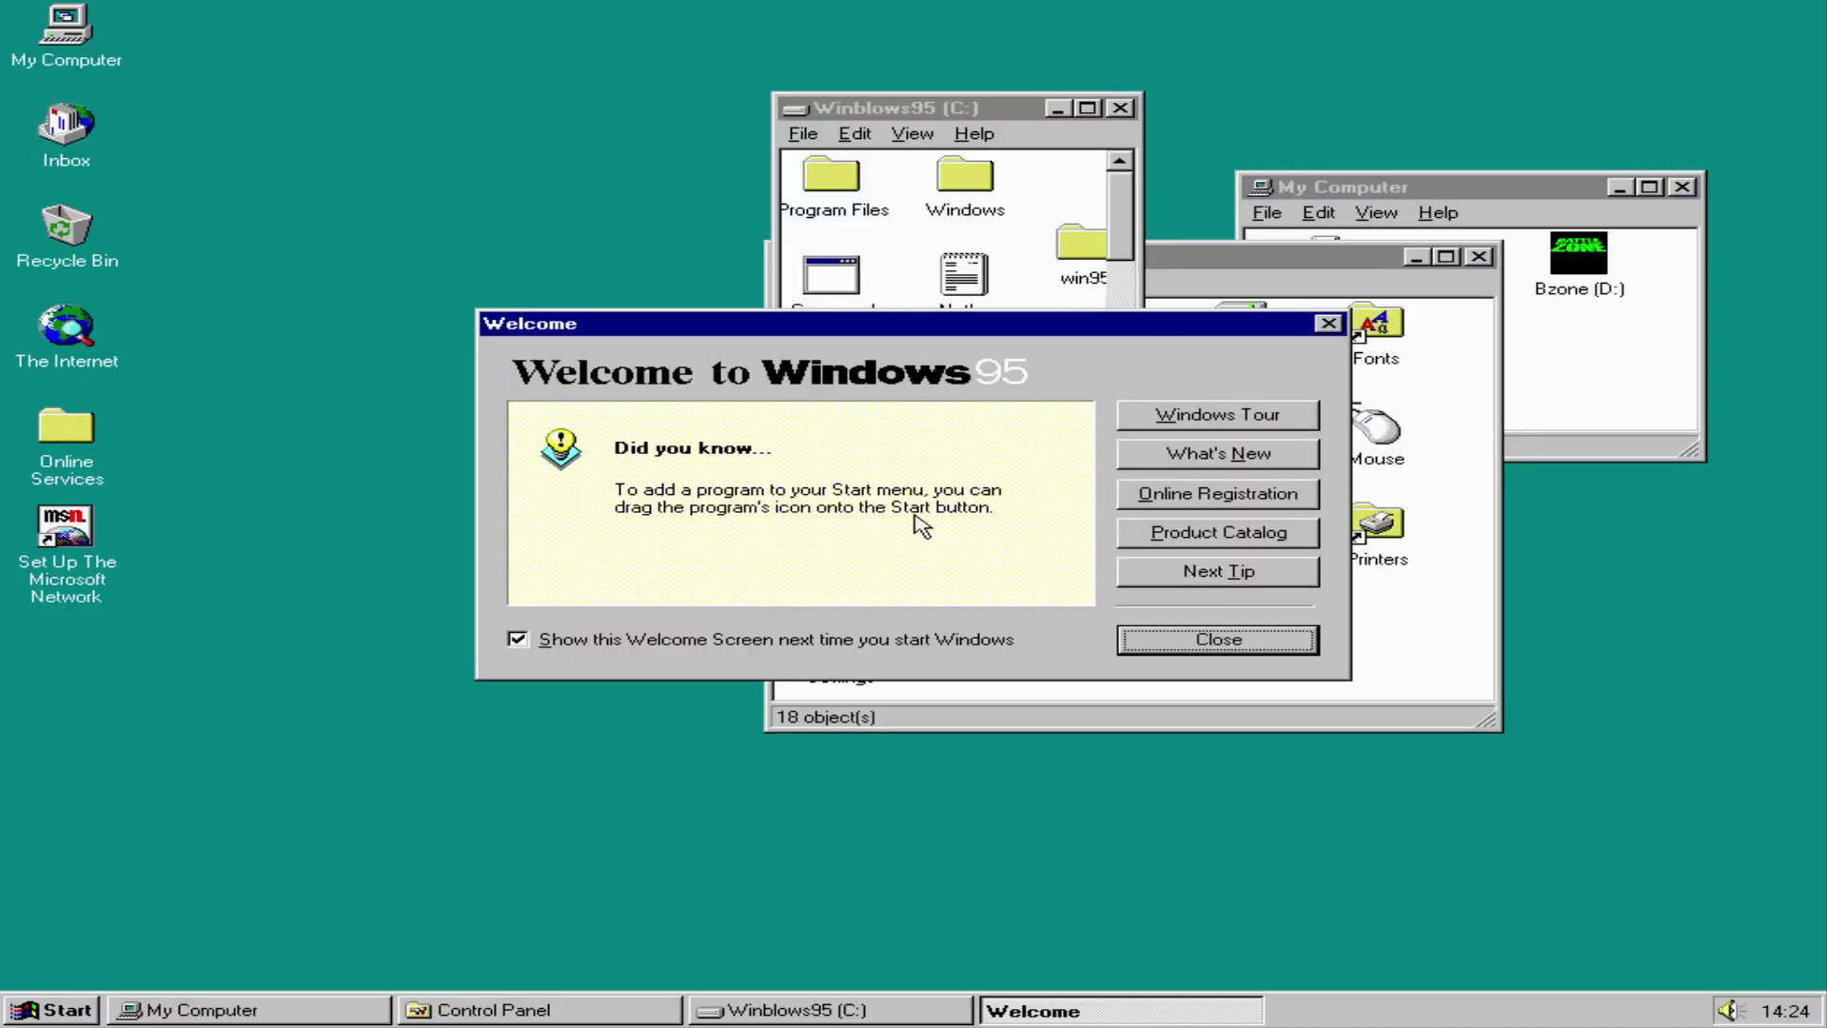
- Close the Welcome screen and launch the Battlezone installer from Bzone (D:) with 3D hardware acceleration
click(1217, 640)
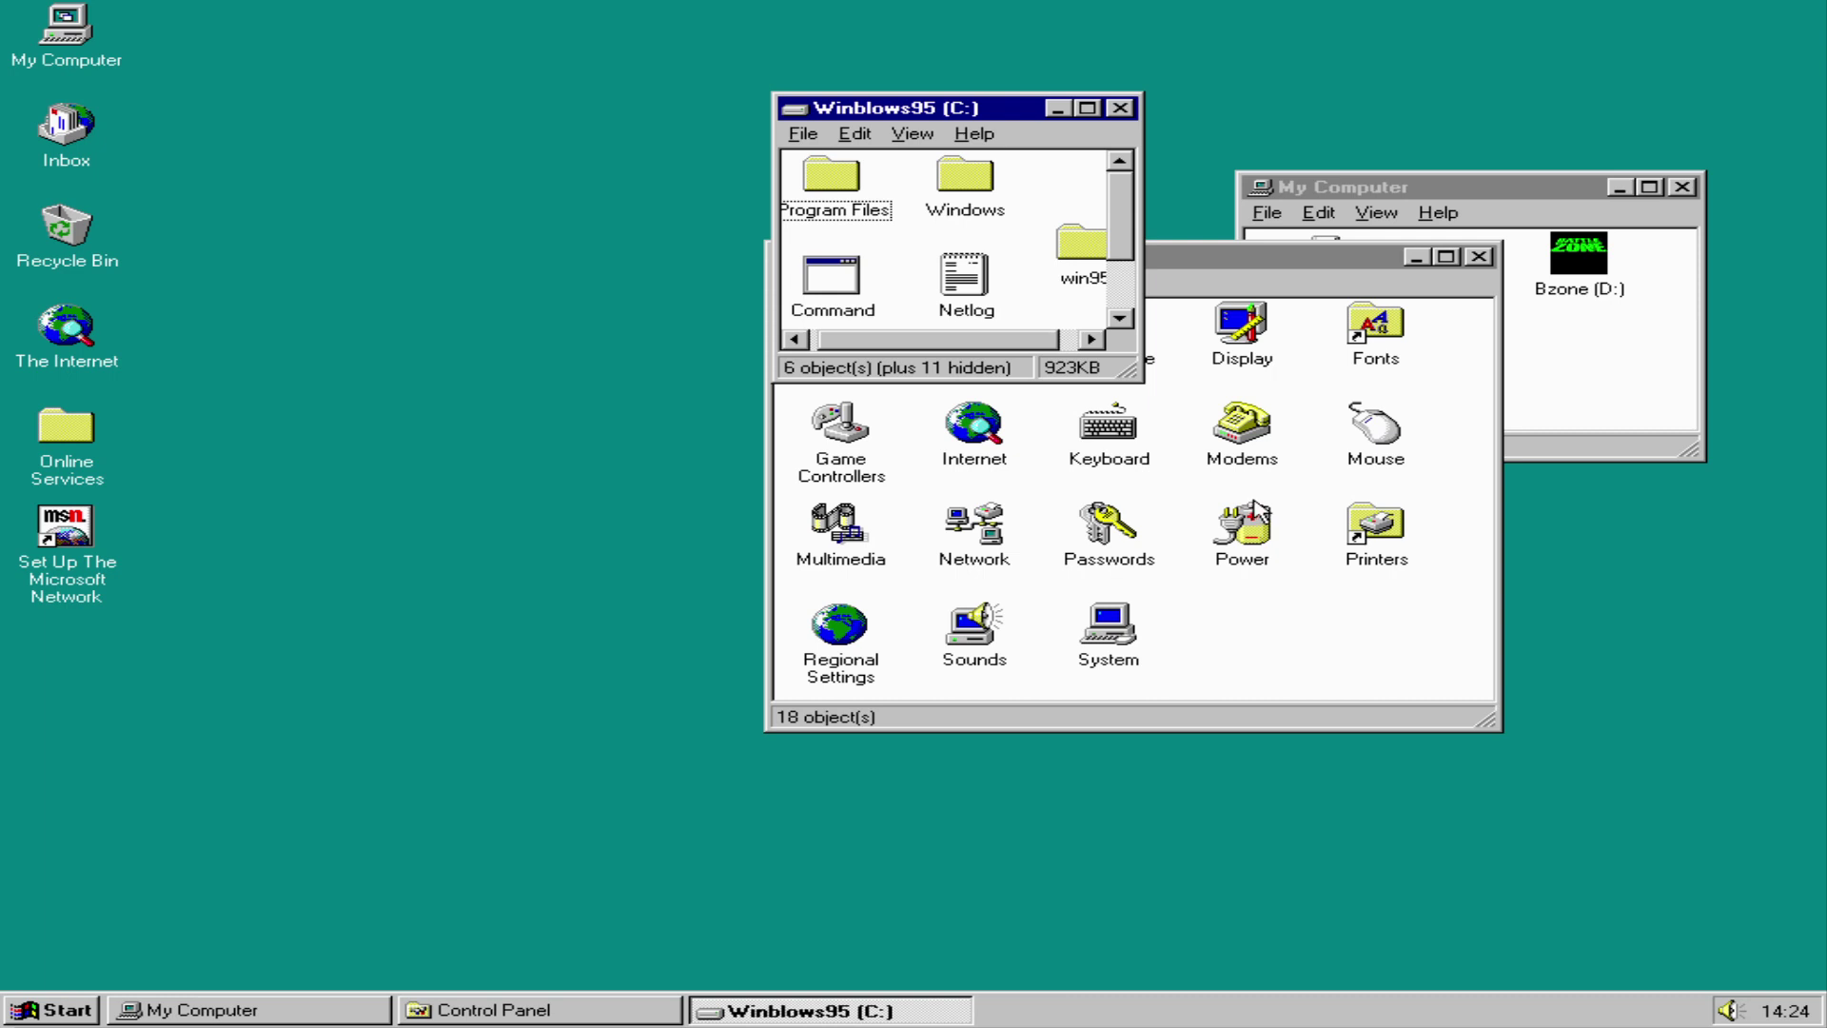
double_click(1598, 278)
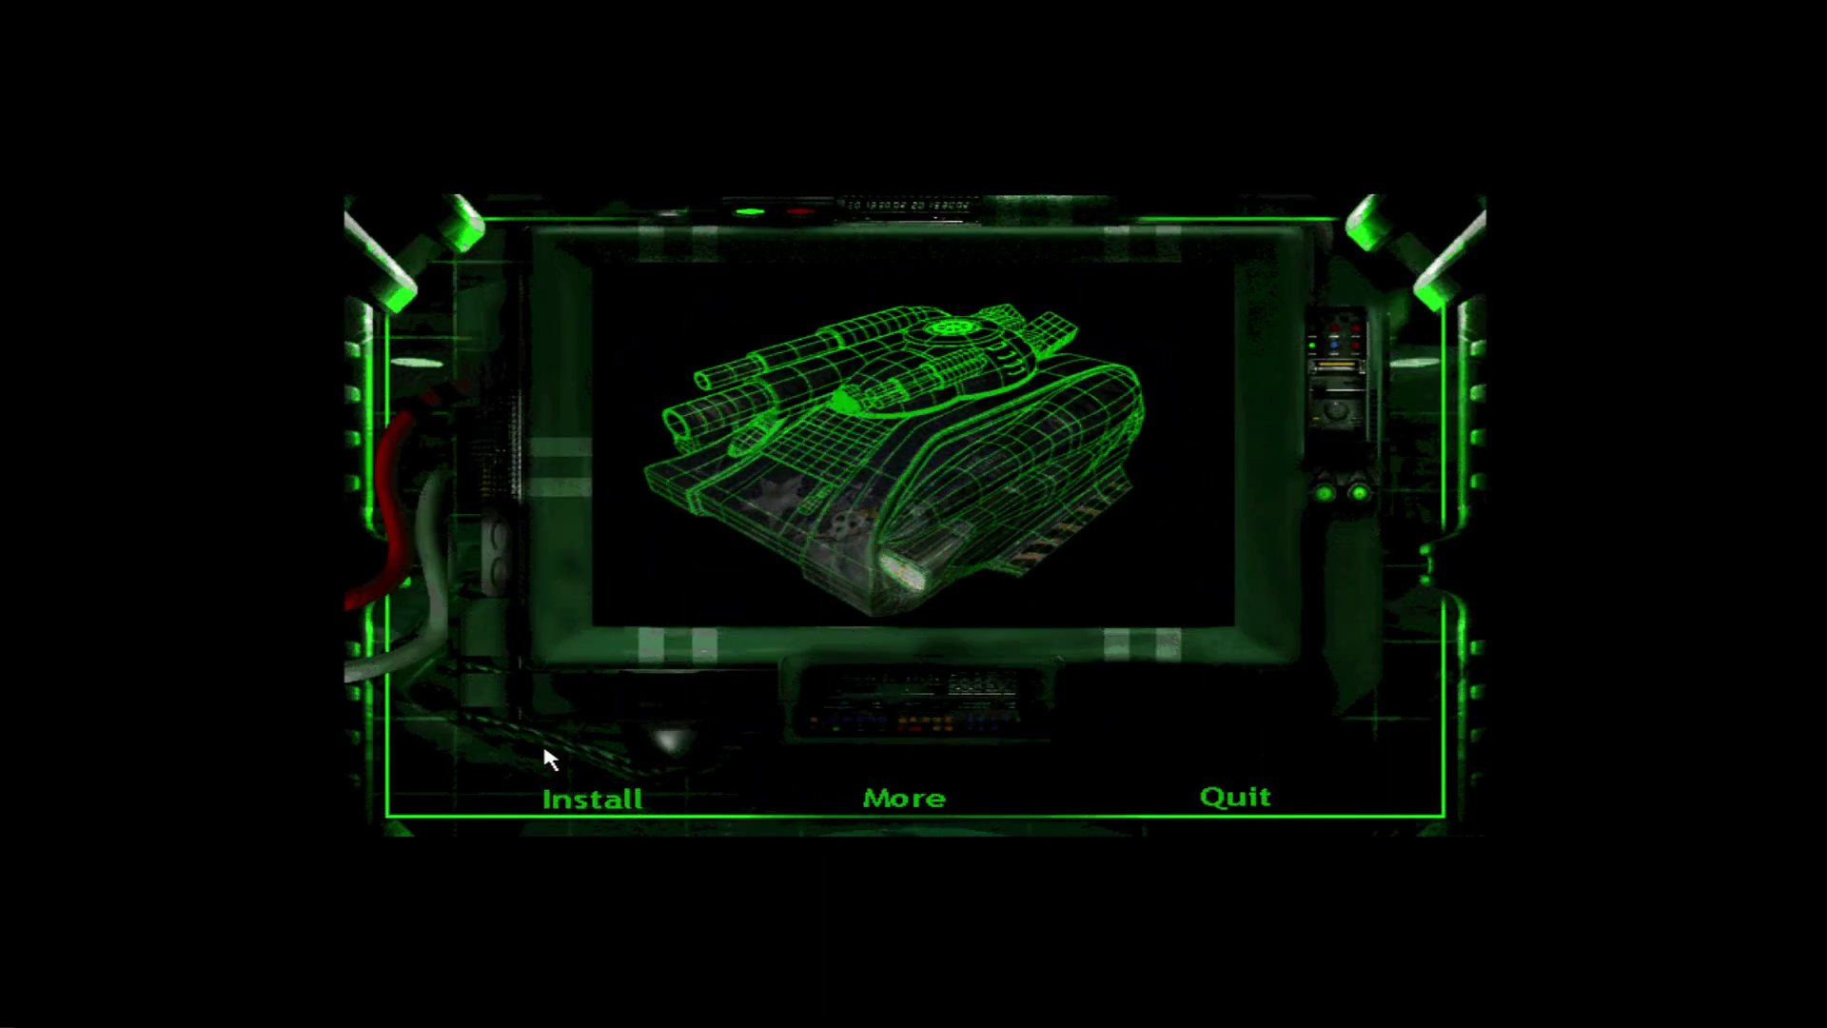
click(591, 799)
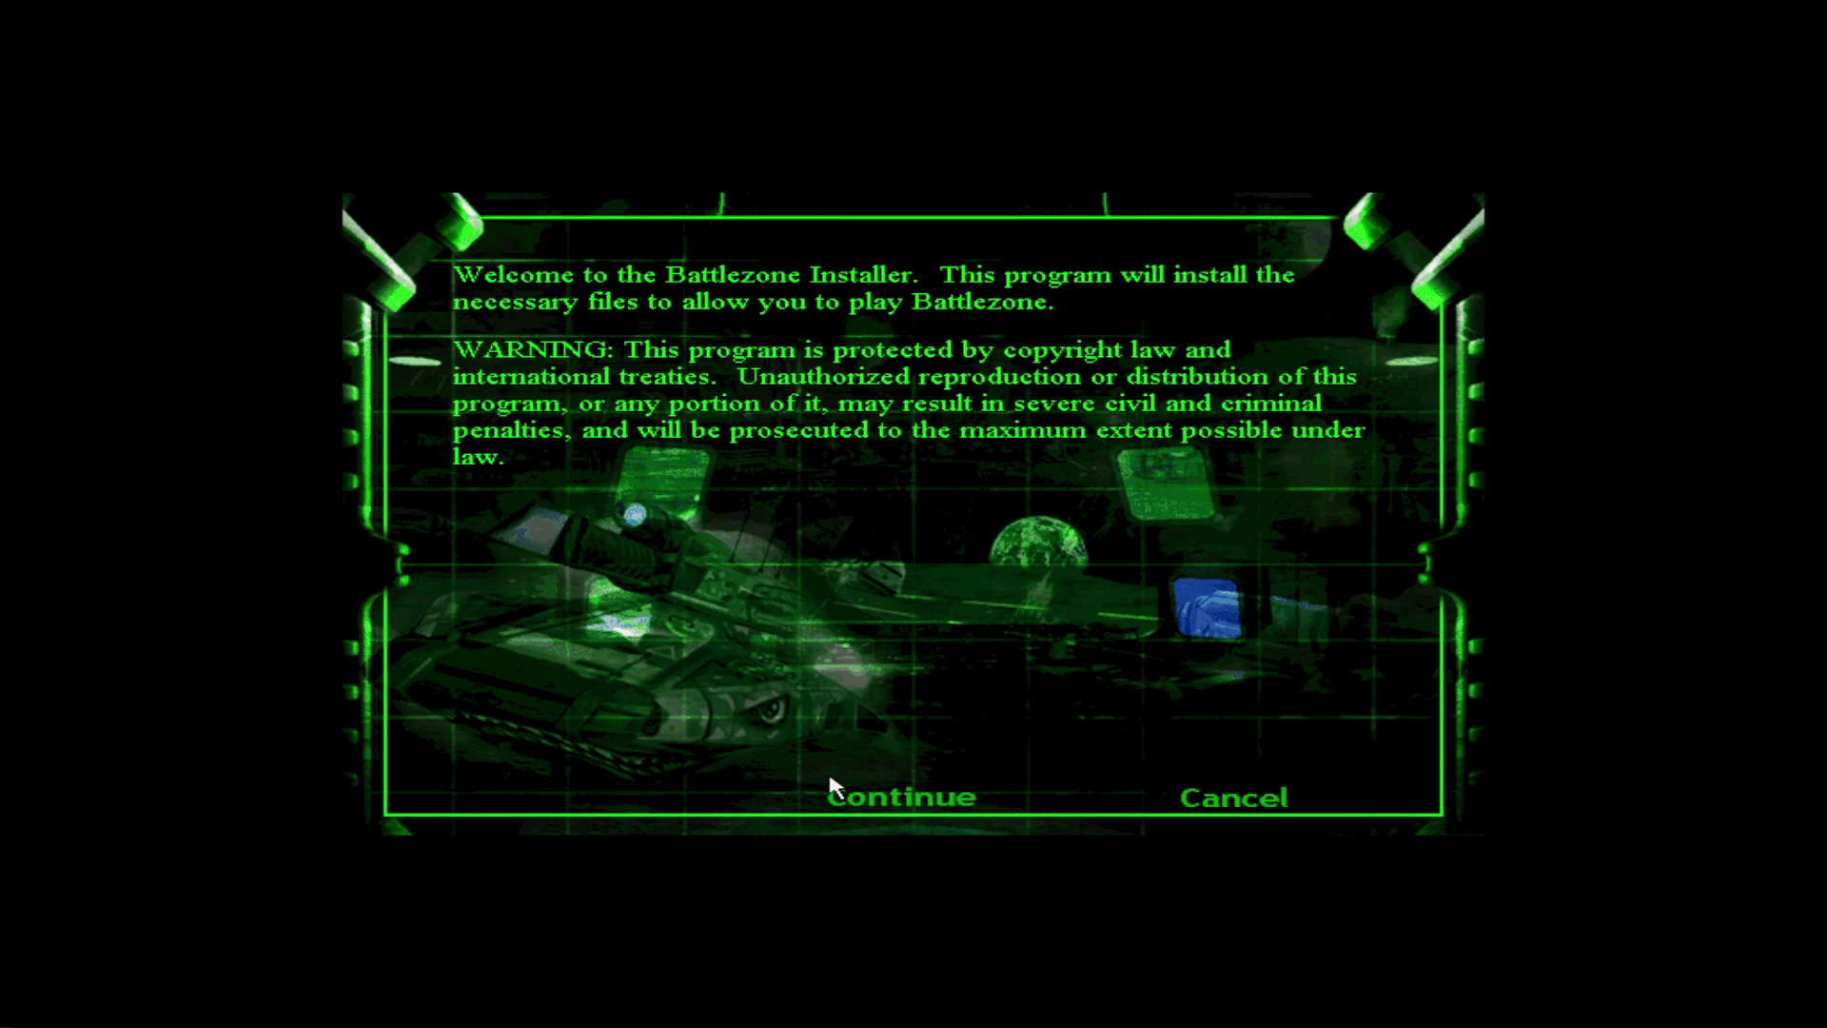
click(873, 797)
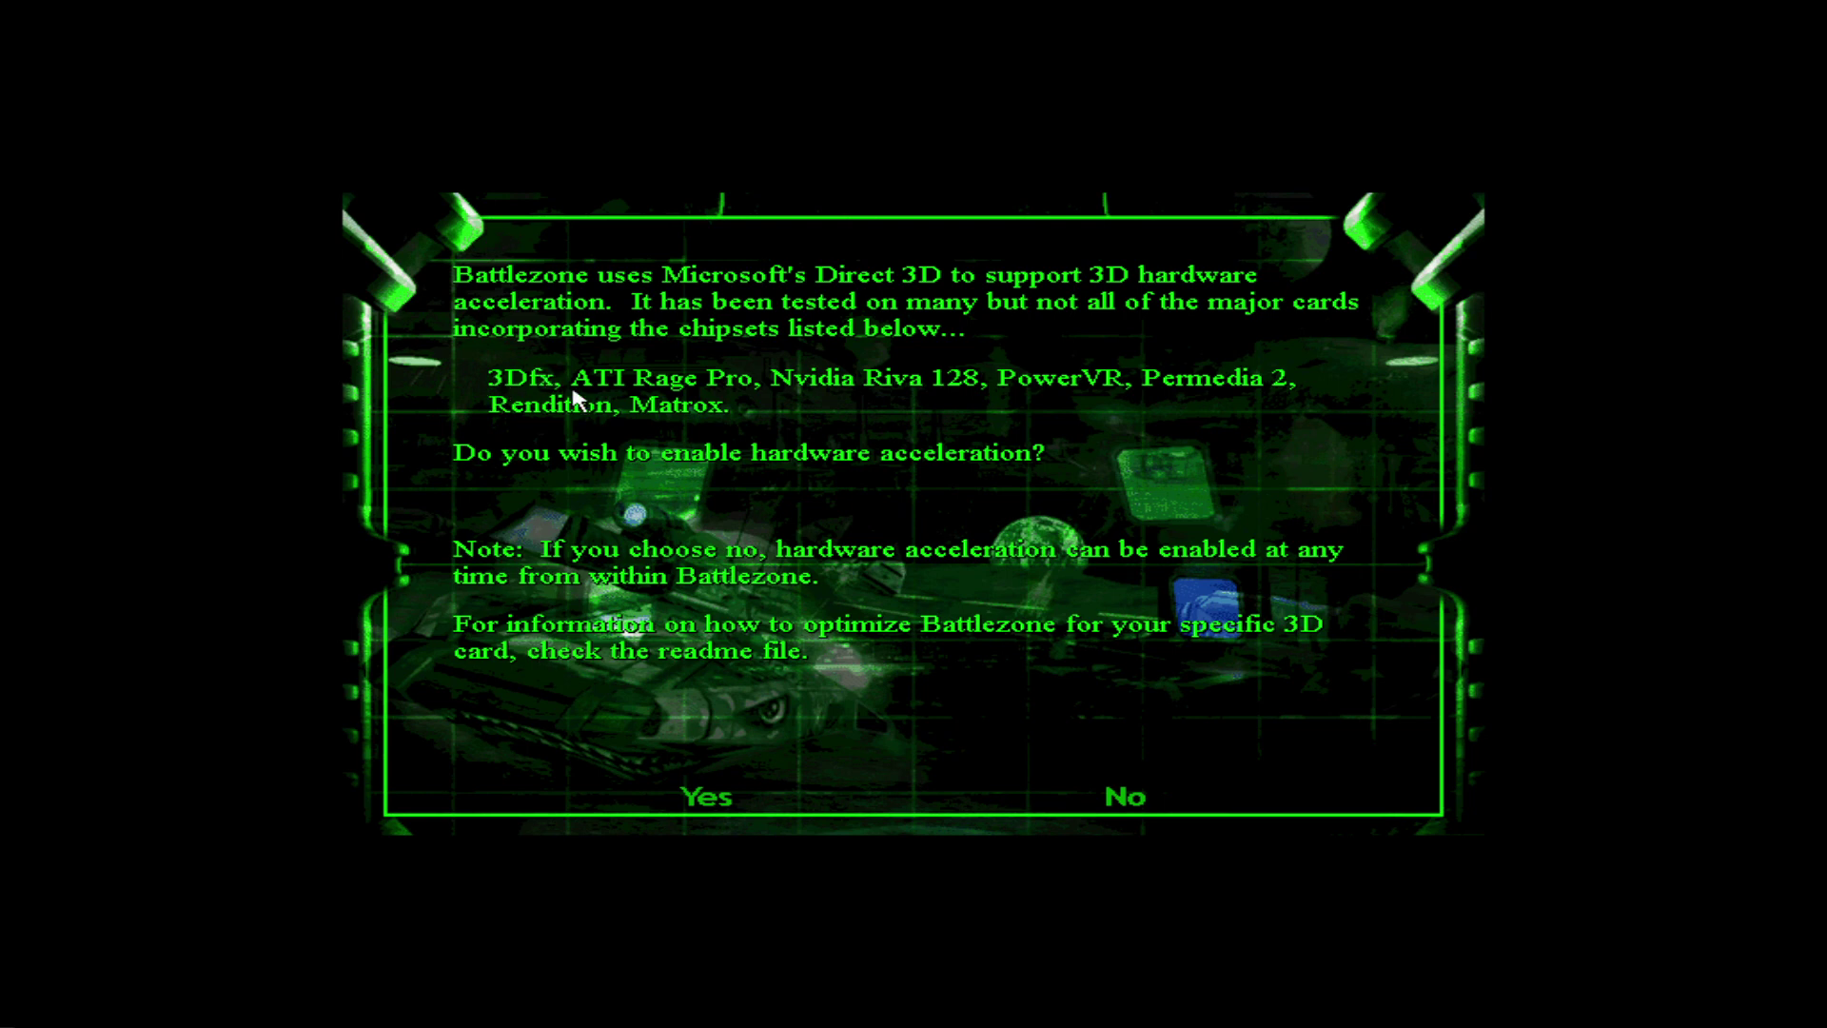
click(687, 797)
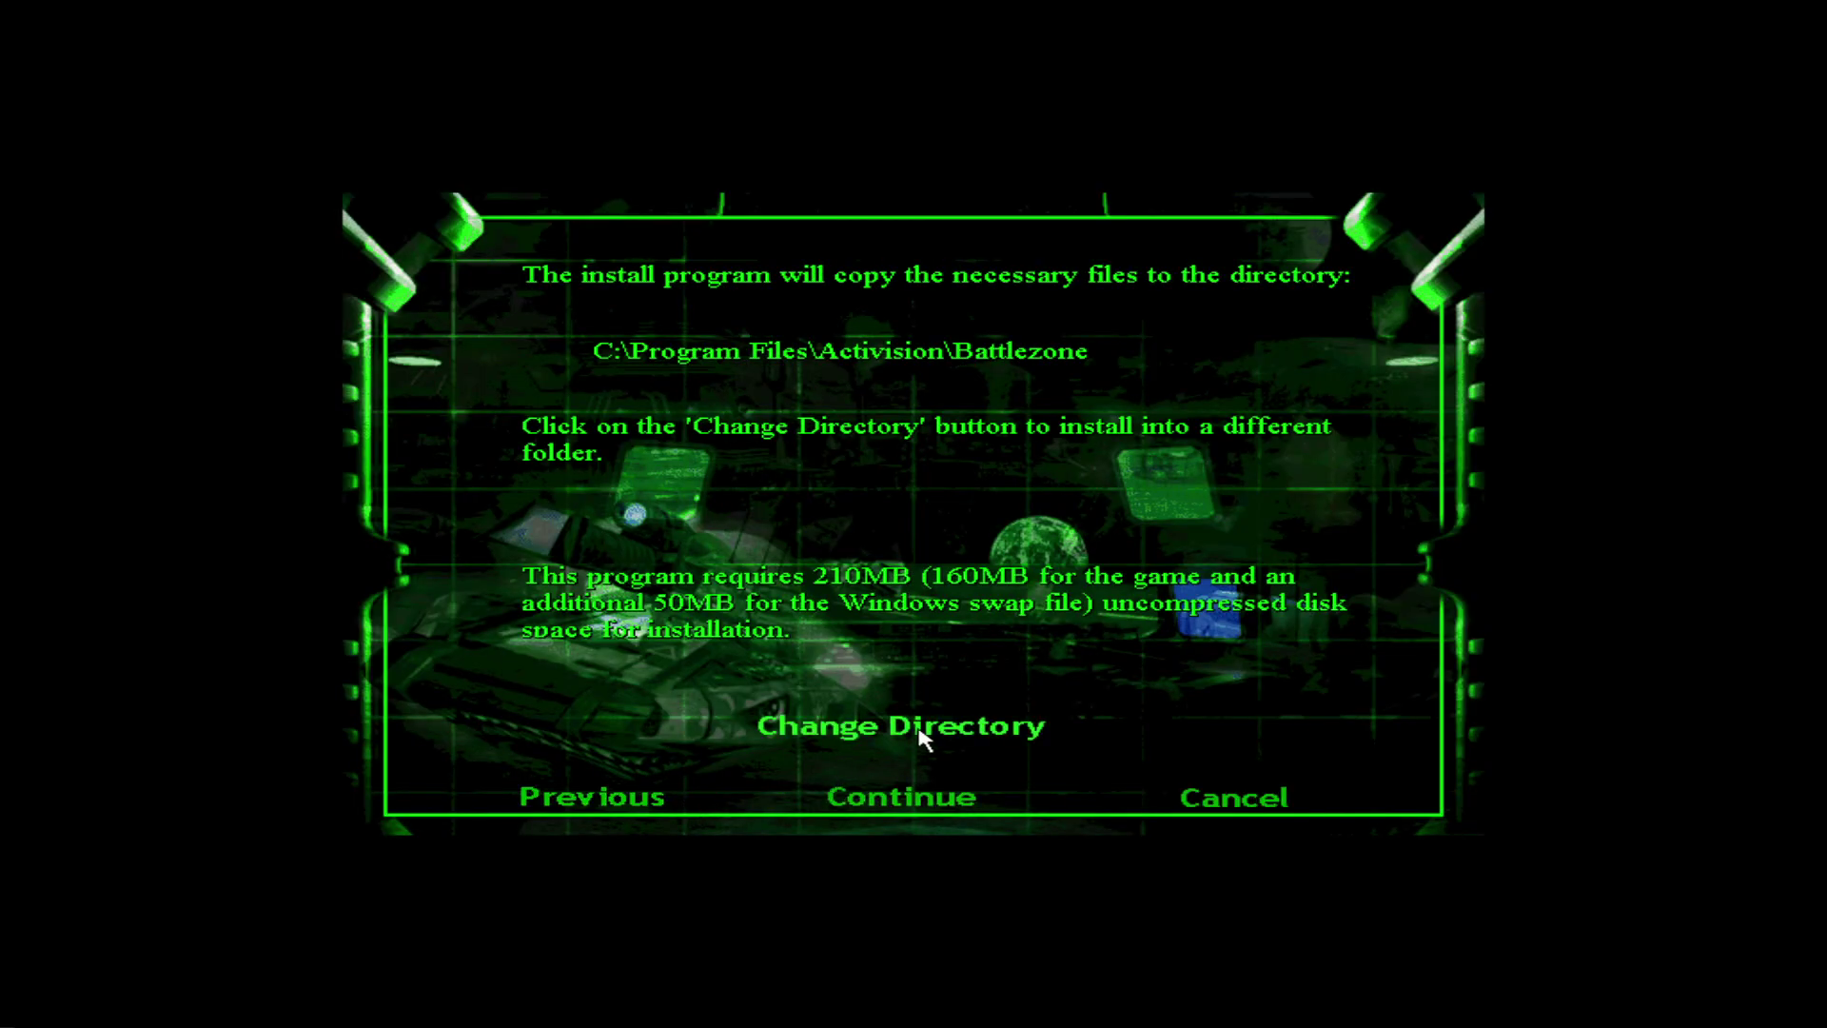
- Change the install folder to a new C:\Battlezone and start copying the game files
click(919, 731)
key(Left)
key(Left)
key(Left)
key(Left)
key(Left)
key(Left)
key(Left)
key(Left)
key(Left)
key(Left)
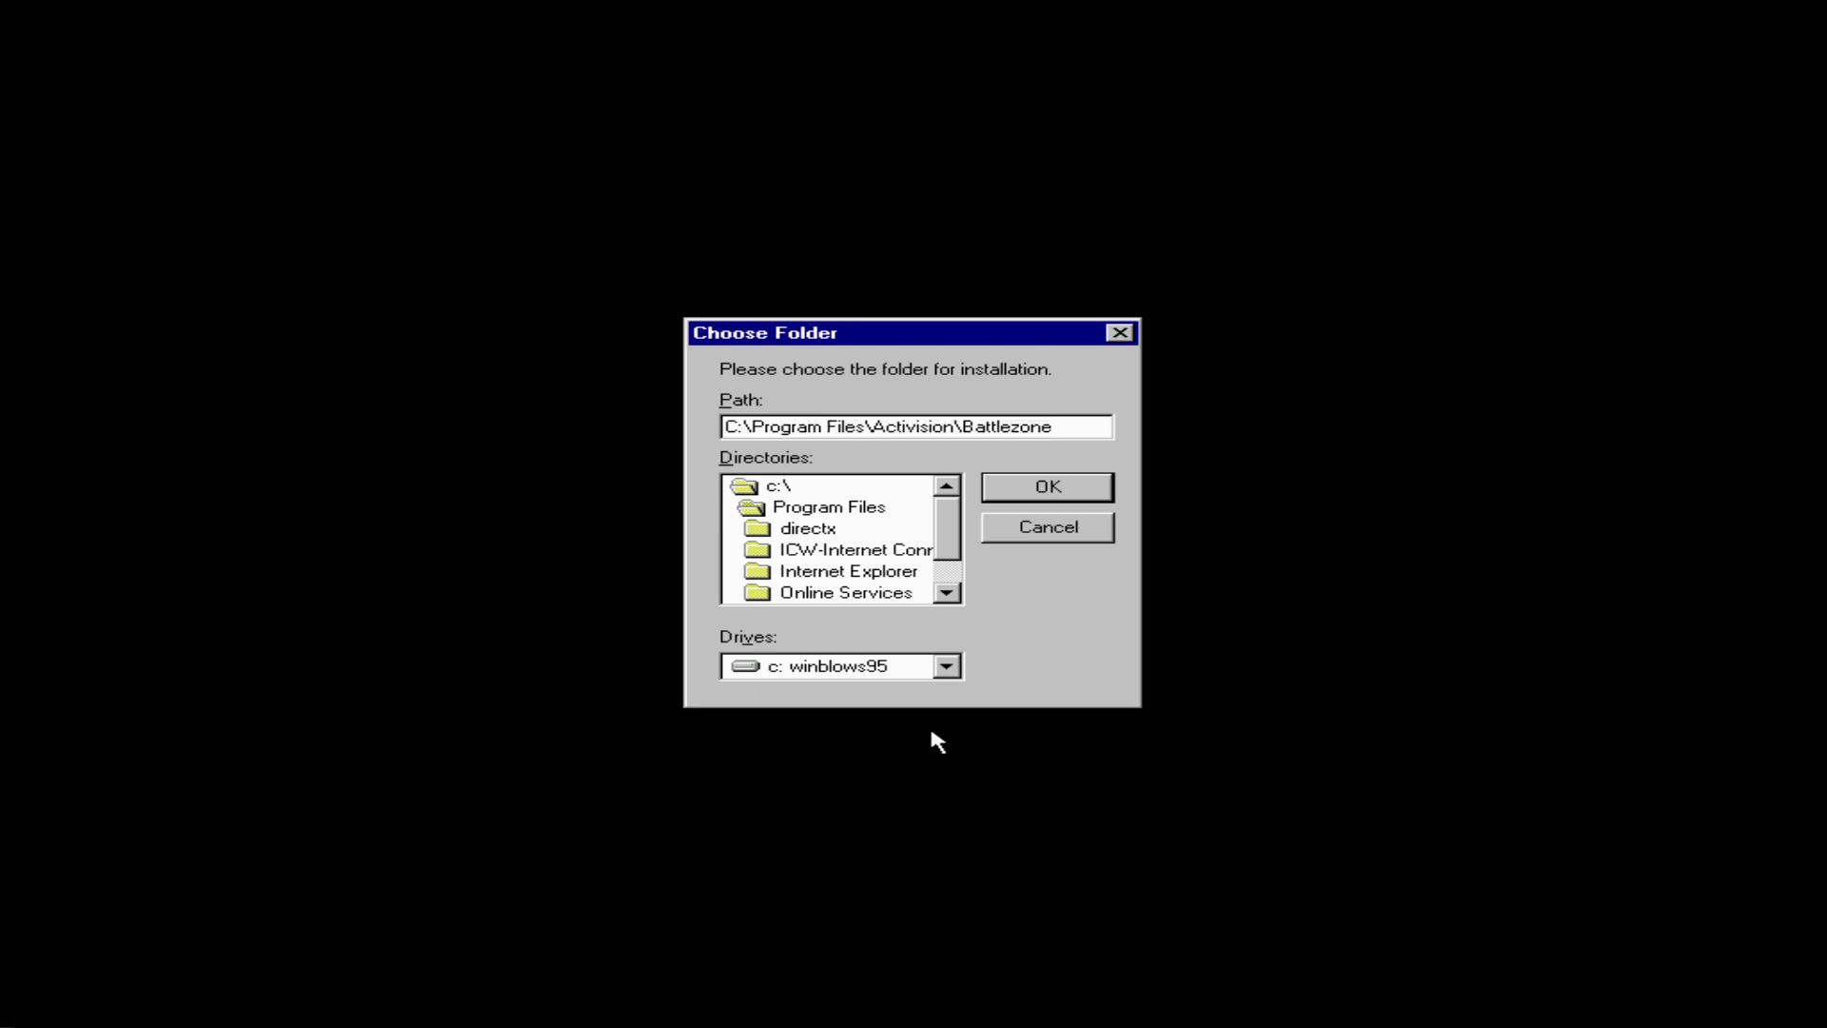
key(BackSpace)
key(BackSpace)
key(BackSpace)
key(BackSpace)
key(BackSpace)
key(BackSpace)
key(BackSpace)
key(BackSpace)
key(BackSpace)
key(BackSpace)
key(BackSpace)
key(BackSpace)
key(BackSpace)
key(BackSpace)
key(BackSpace)
key(BackSpace)
key(BackSpace)
key(BackSpace)
key(BackSpace)
key(BackSpace)
key(BackSpace)
key(BackSpace)
key(BackSpace)
key(BackSpace)
key(BackSpace)
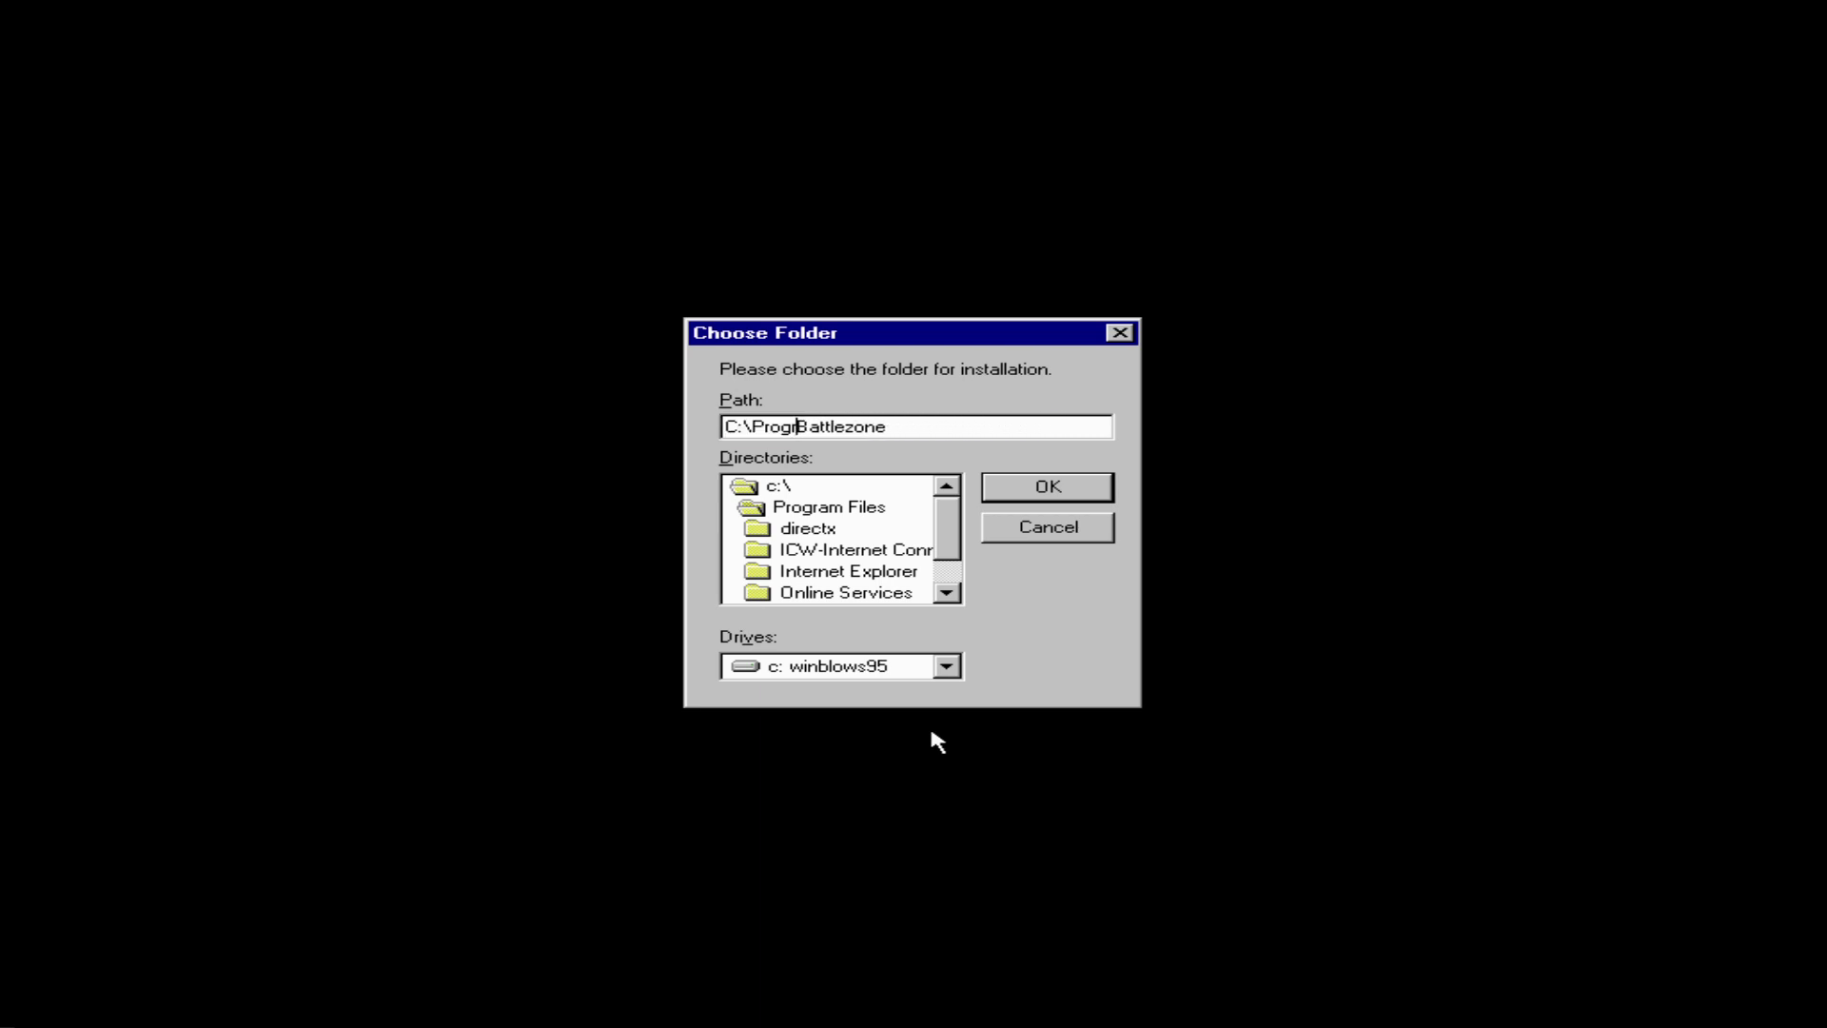
key(Return)
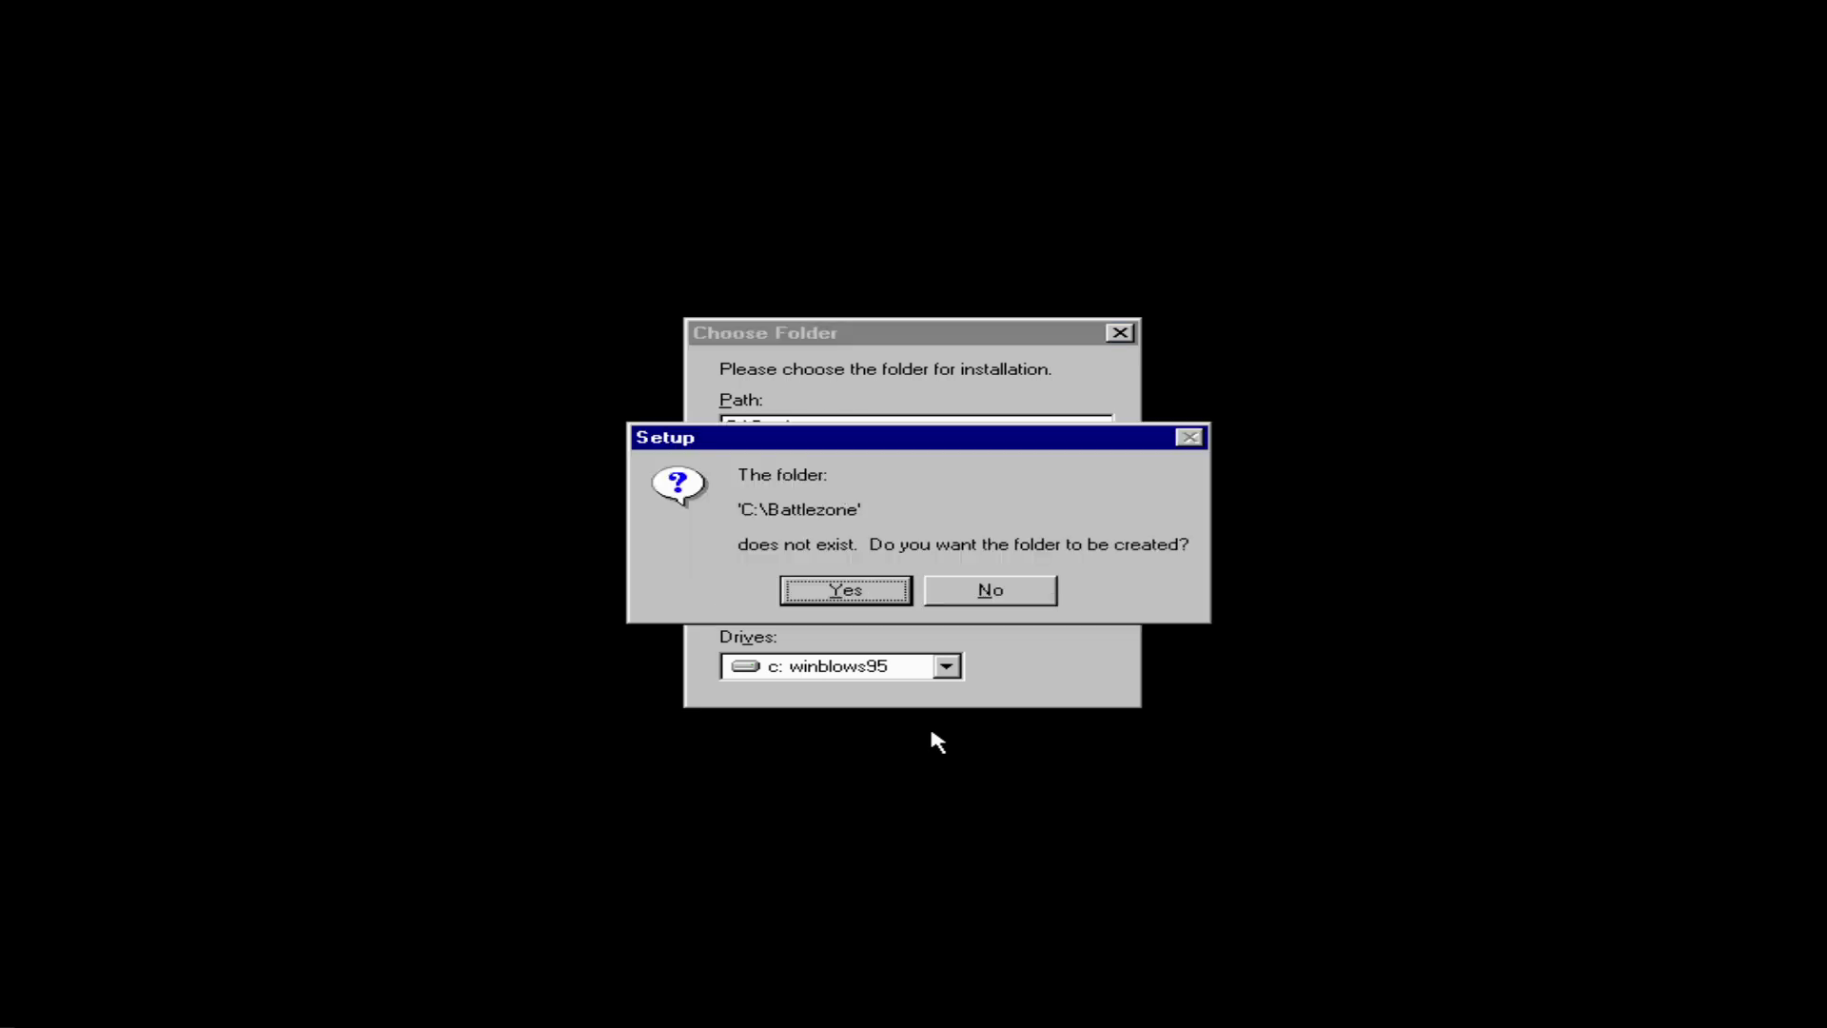
key(Return)
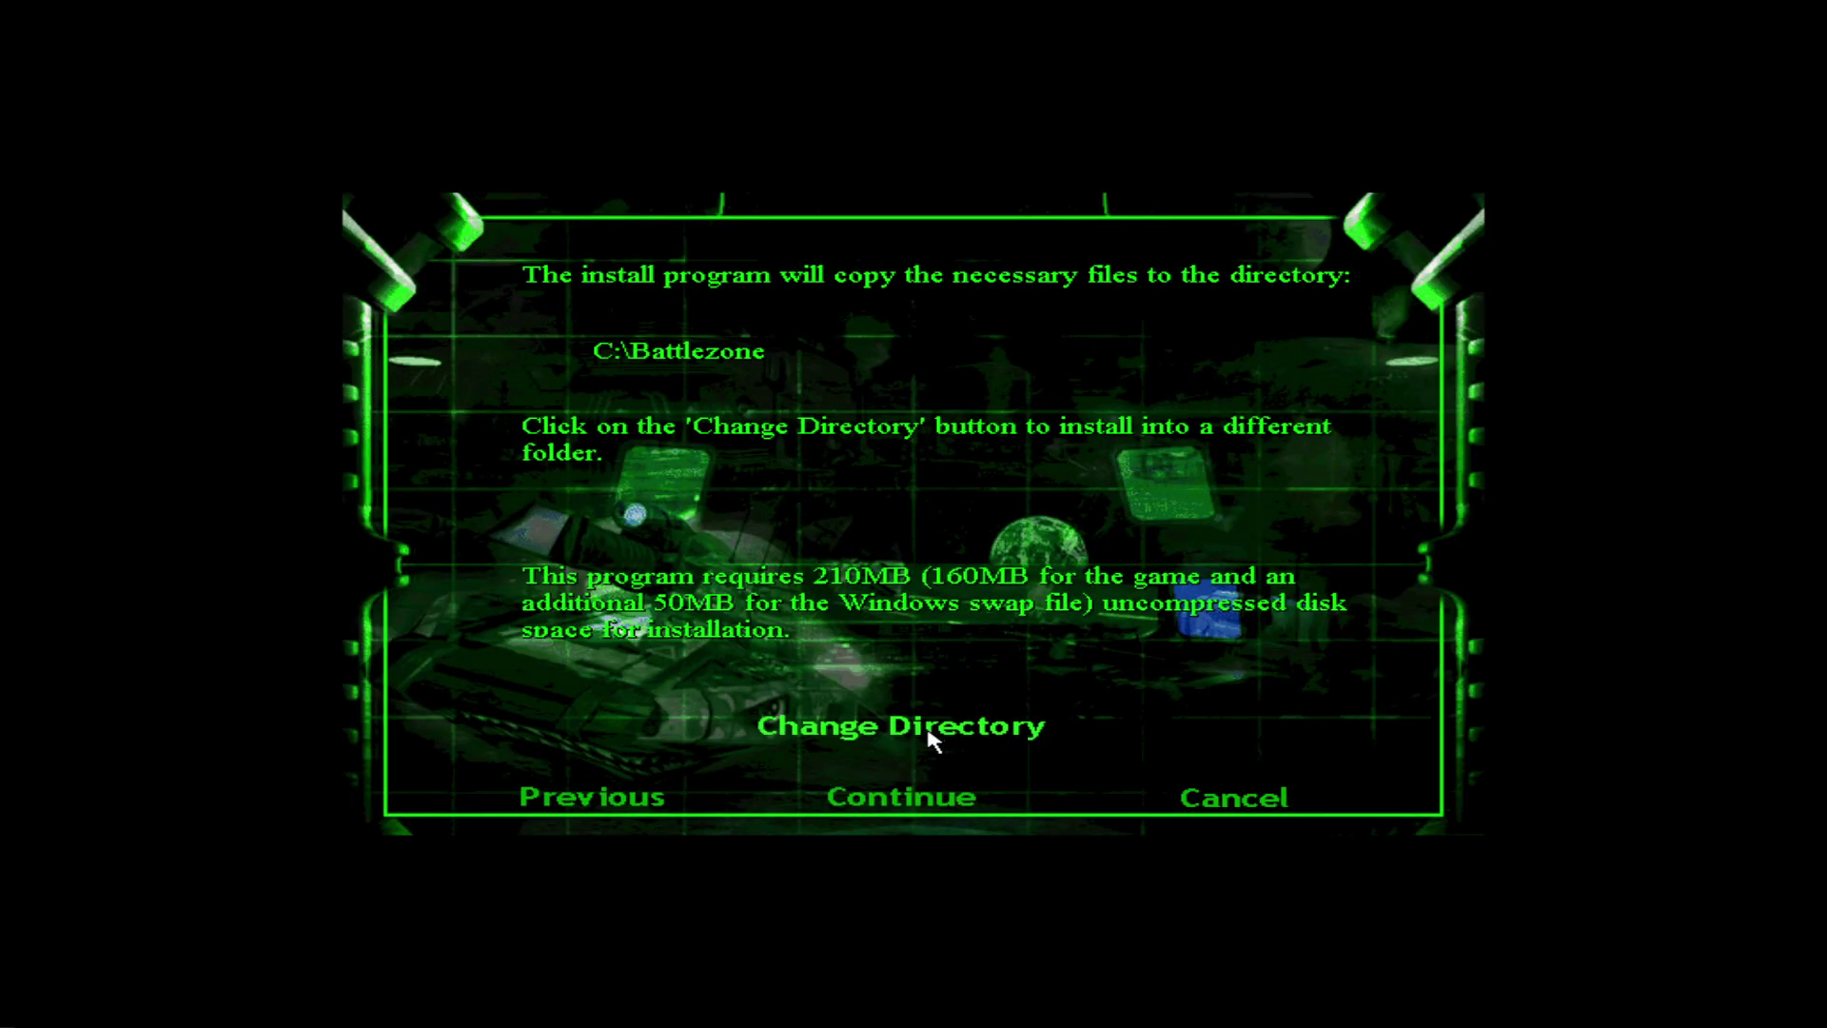
click(952, 795)
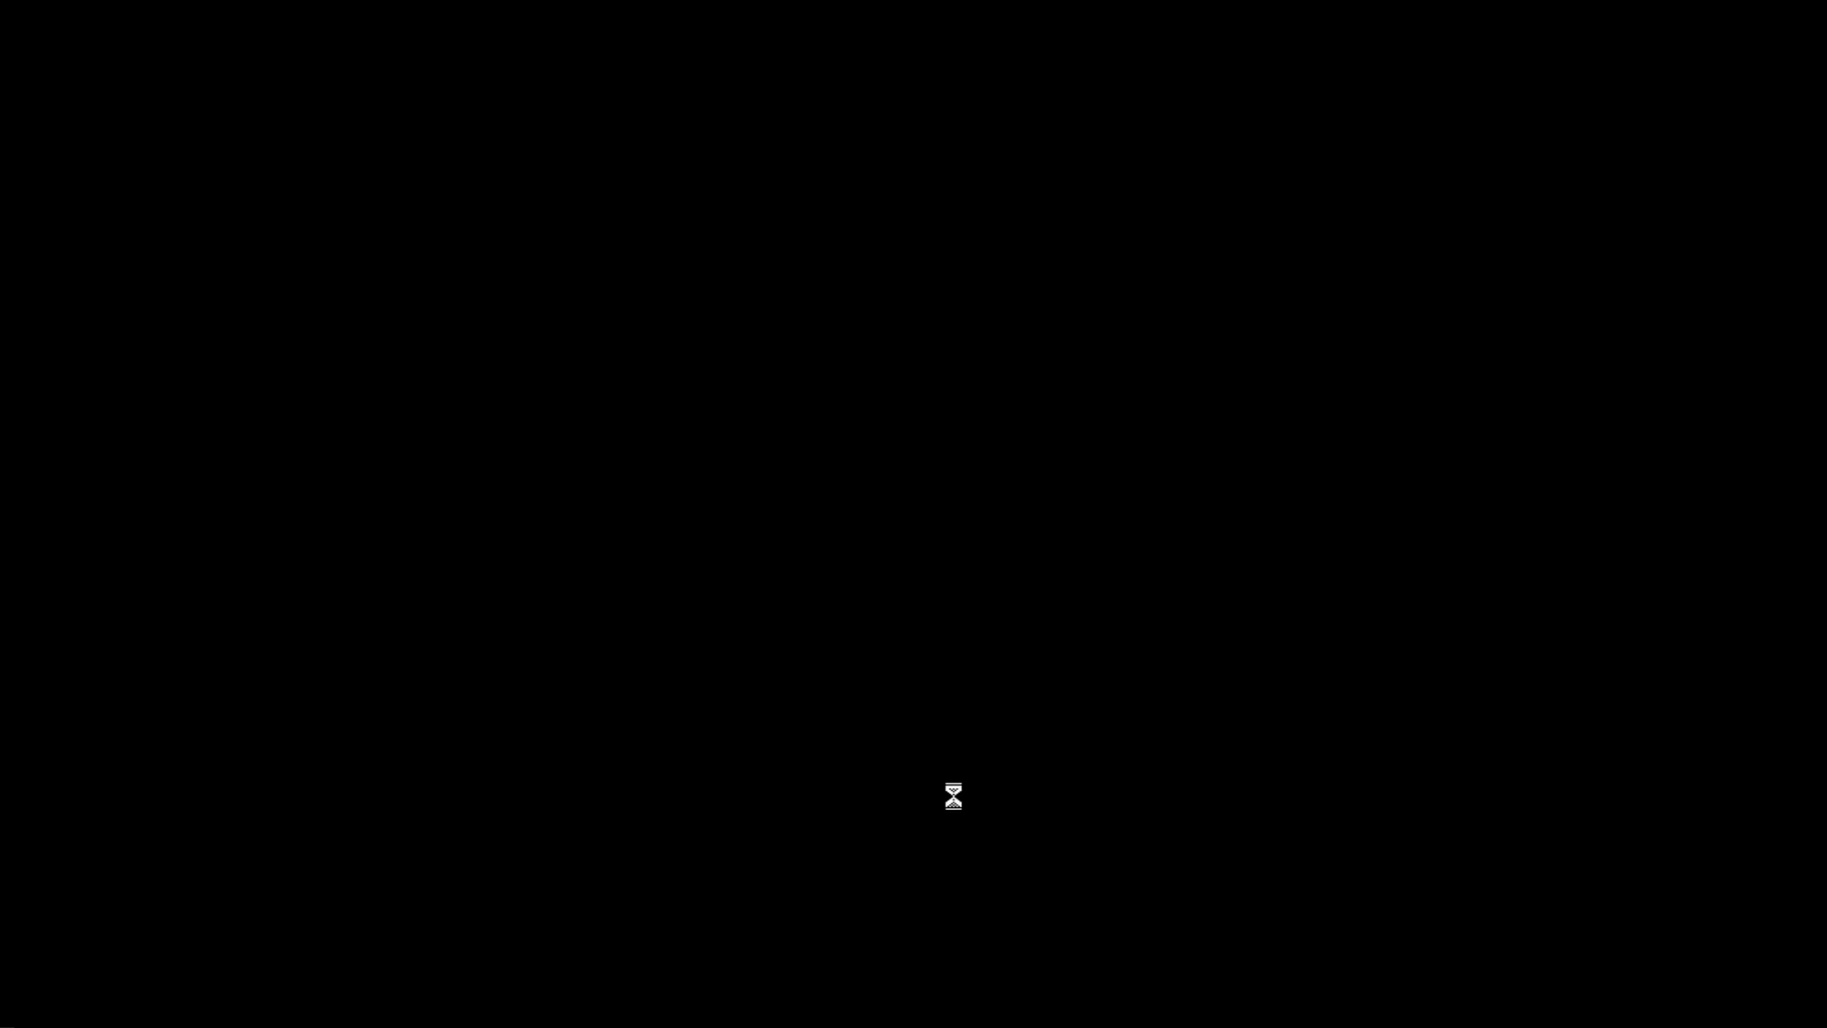